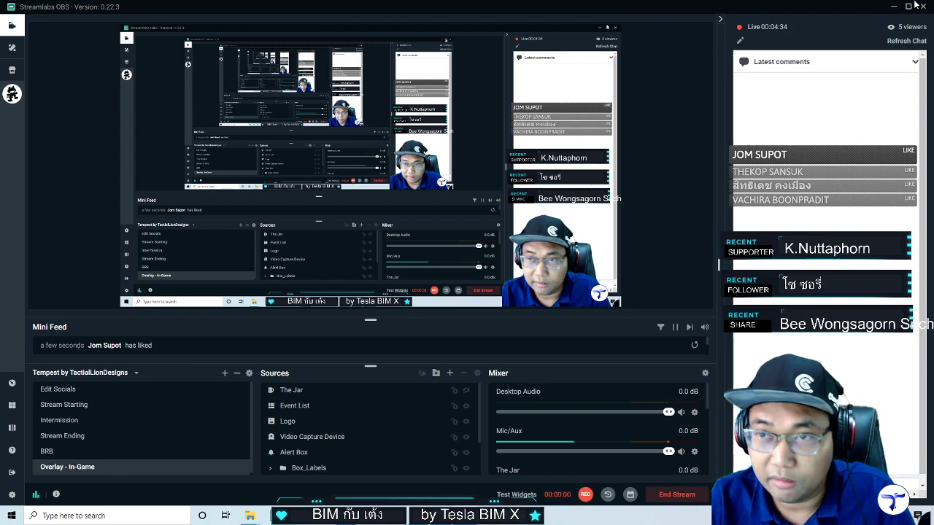
# Switch to the Revit window showing the awa_STR_20 3D frame with columns, footings and trusses
pyautogui.hotkey('alt', 'Tab')
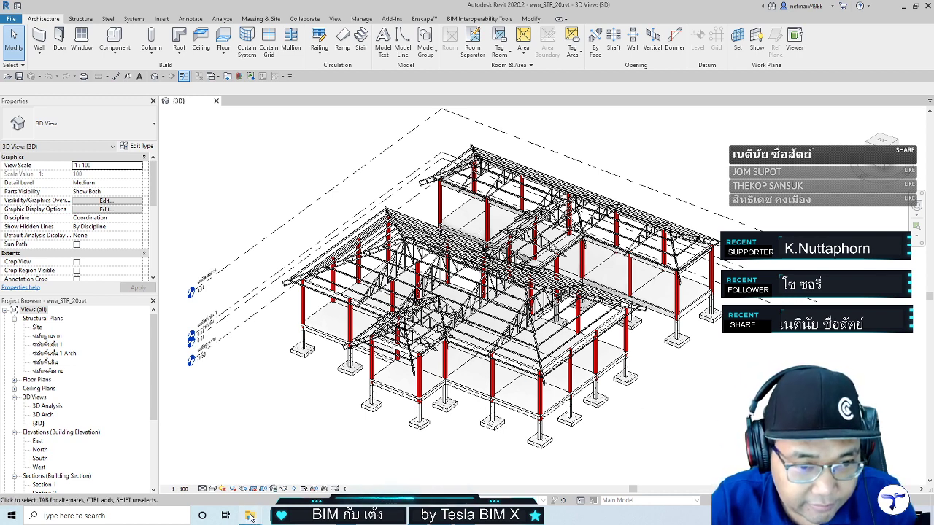
# Browse to DATA (D:) > ARCH Model and paste Project Basic house_2020.rvt there
pyautogui.moveTo(249, 515)
pyautogui.click(326, 490)
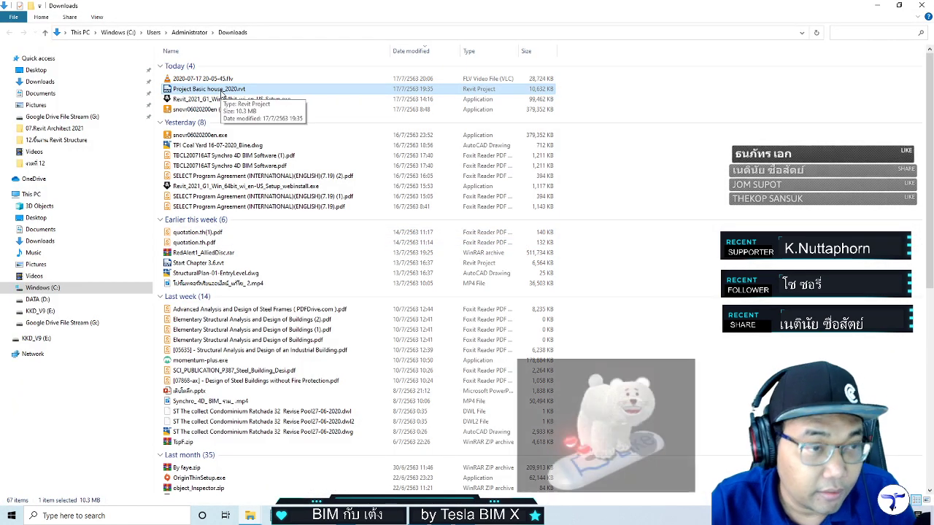
pyautogui.click(37, 299)
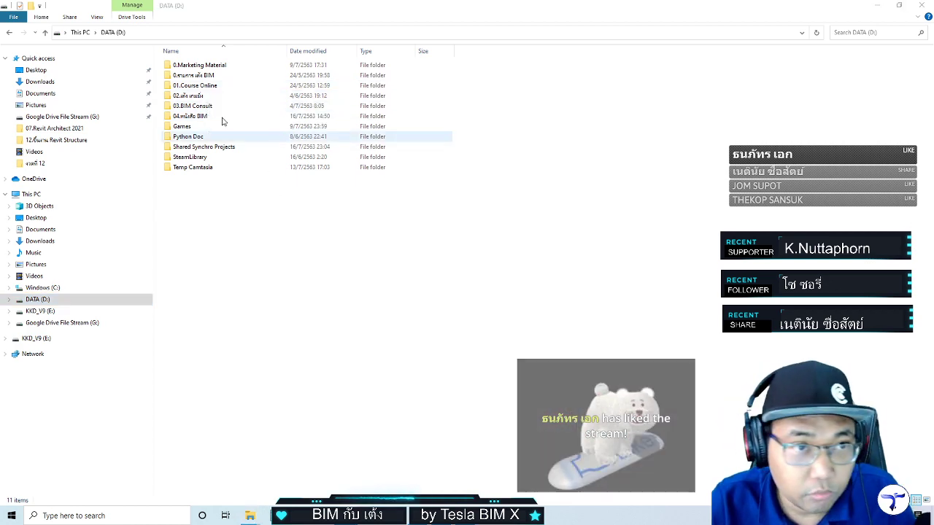
pyautogui.click(207, 89)
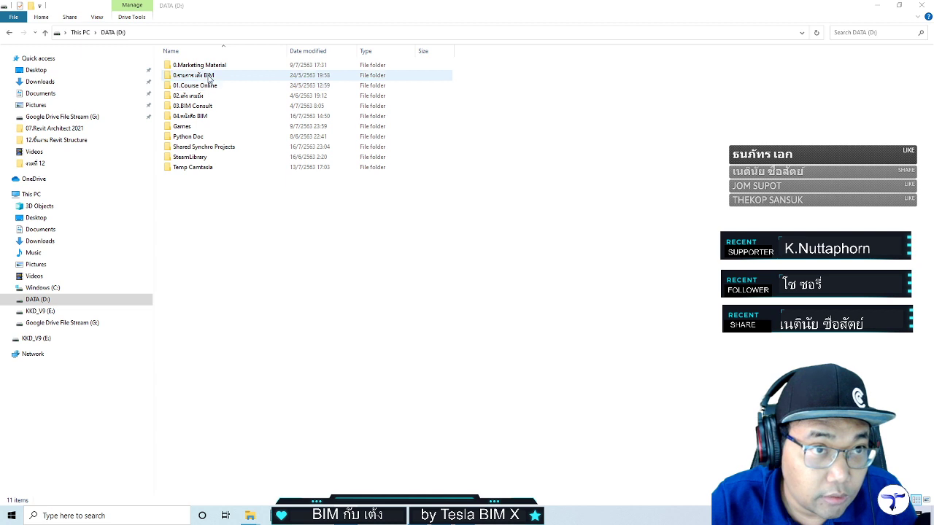
pyautogui.doubleClick(206, 76)
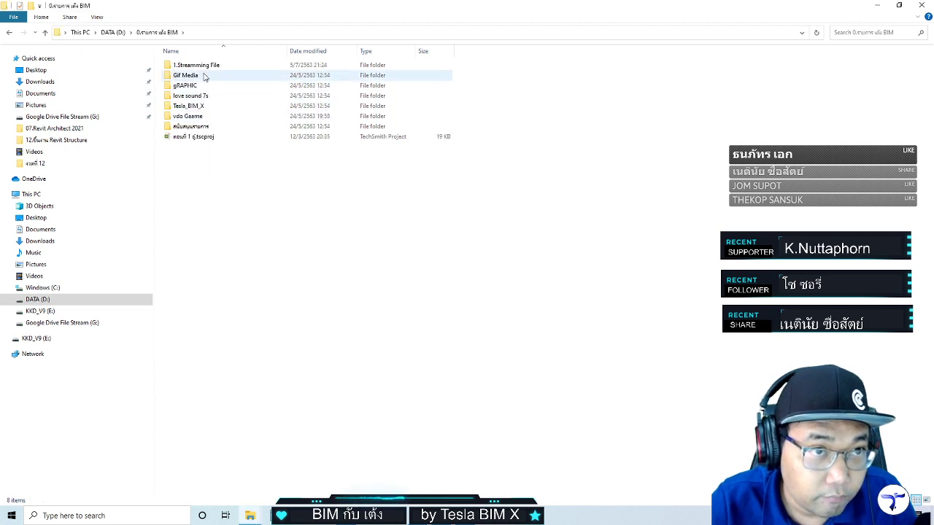
pyautogui.doubleClick(211, 65)
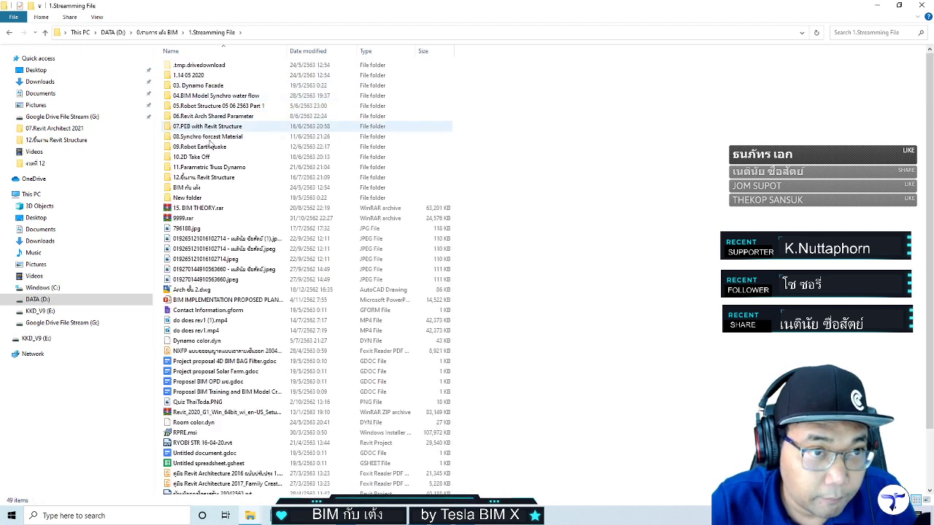
pyautogui.doubleClick(211, 177)
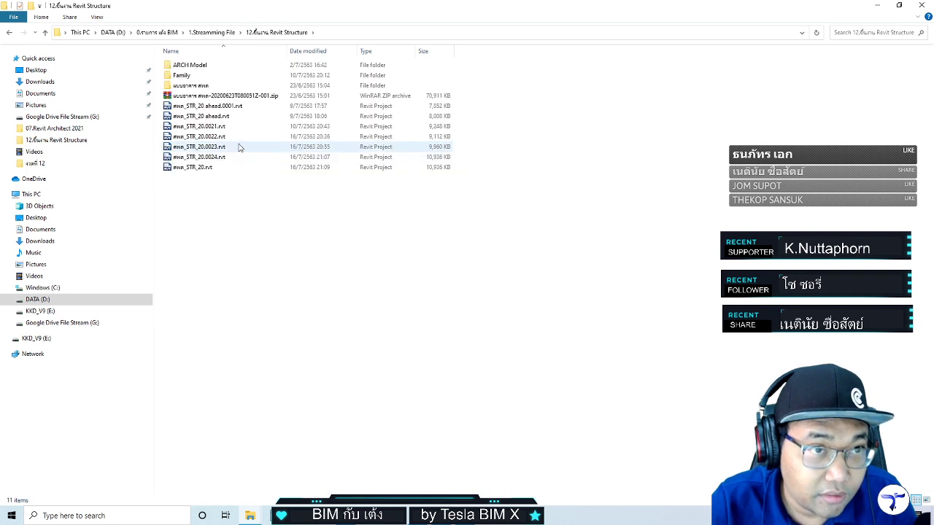
pyautogui.click(224, 66)
pyautogui.doubleClick(224, 65)
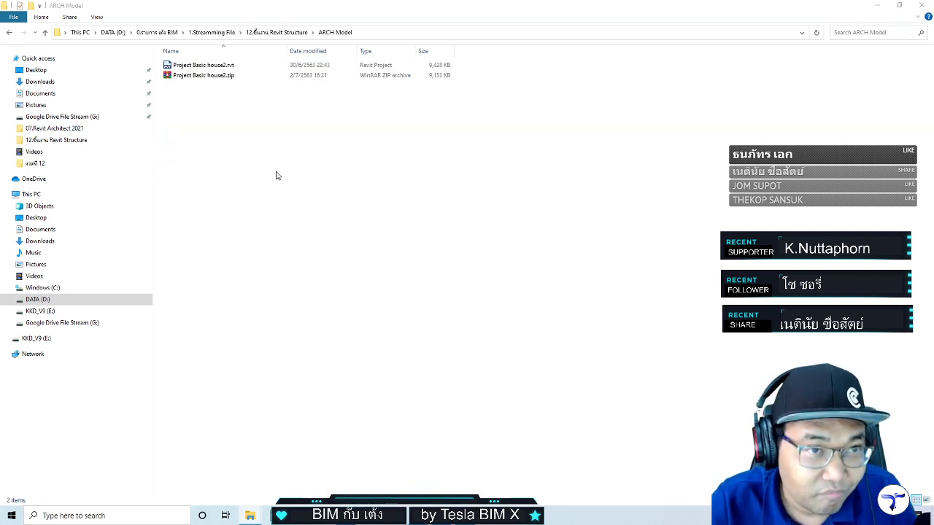
pyautogui.hotkey('ctrl', 'v')
# Create a new 'Achived' folder and move Project Basic house2.rvt into it
pyautogui.click(276, 175)
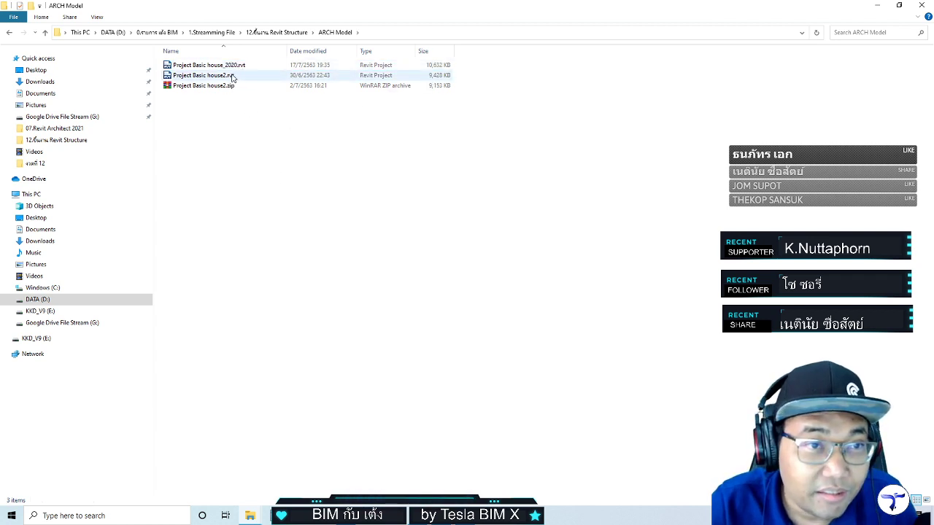
pyautogui.rightClick(216, 115)
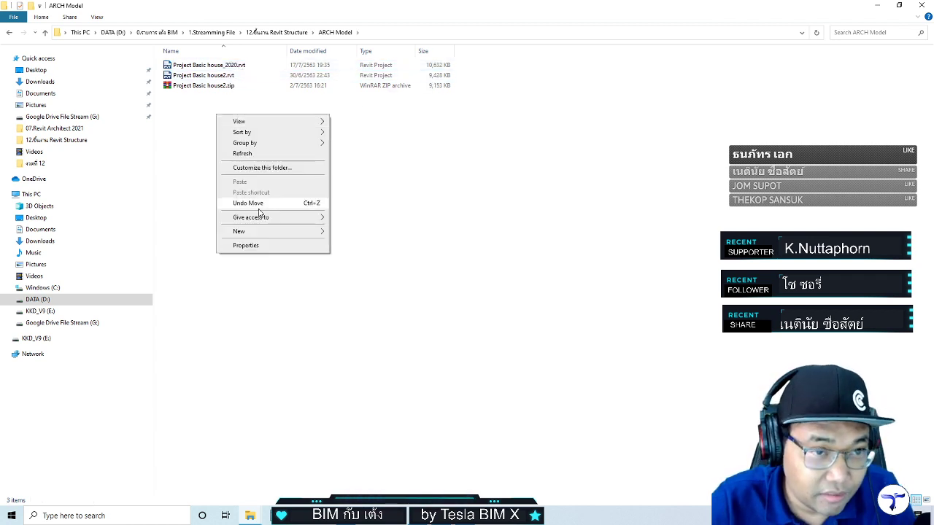
pyautogui.click(356, 231)
pyautogui.write('r')
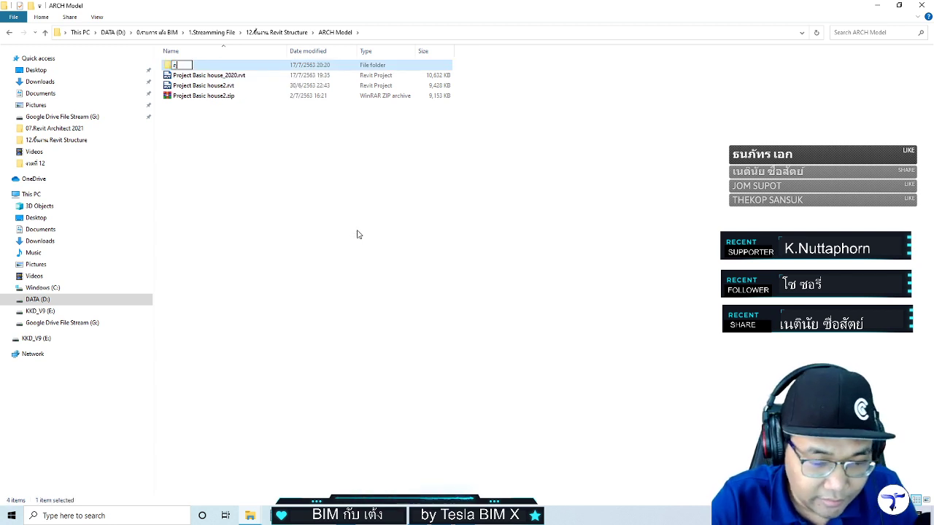
pyautogui.write('ธนภัท')
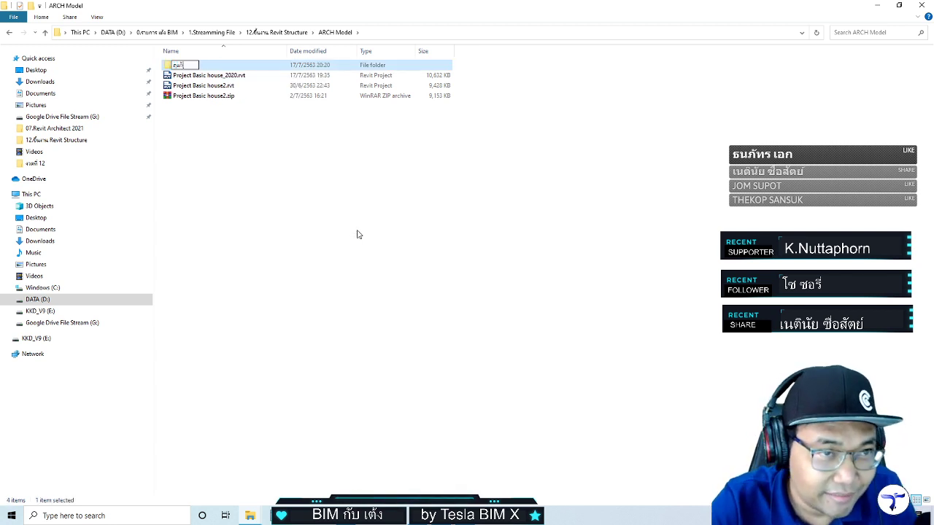
pyautogui.write('chived')
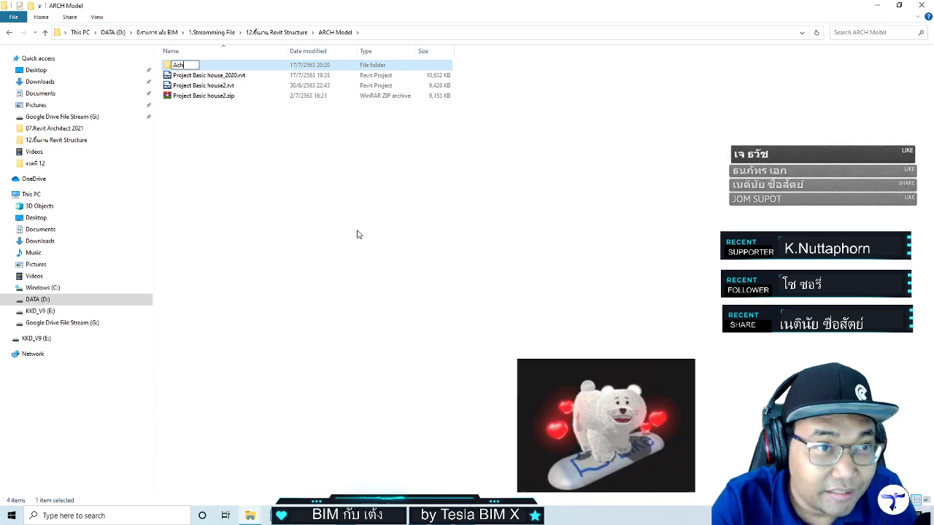
pyautogui.click(357, 233)
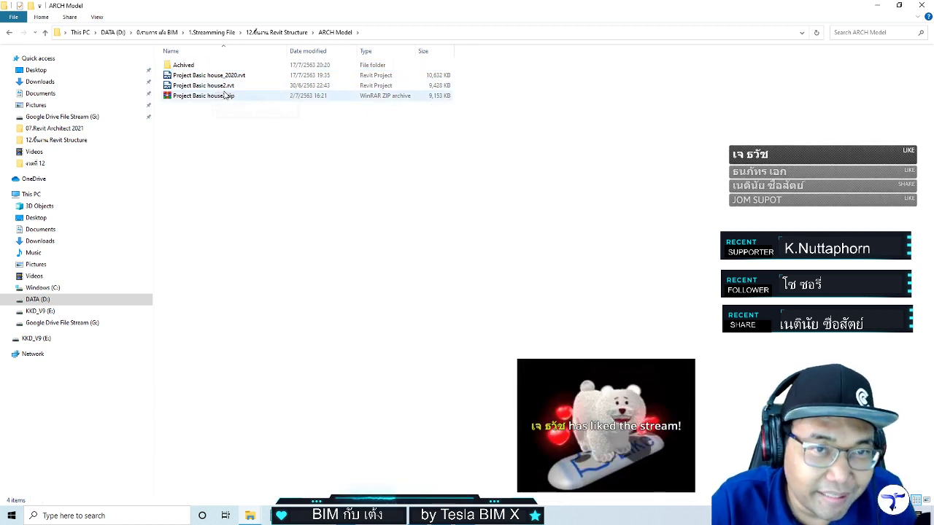
pyautogui.moveTo(198, 86); pyautogui.dragTo(204, 67)
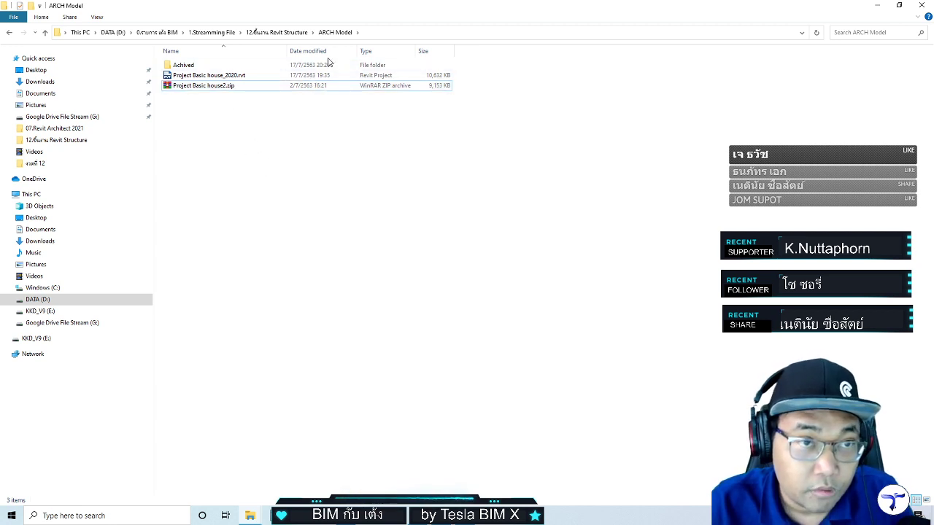
pyautogui.rightClick(211, 127)
pyautogui.moveTo(235, 241)
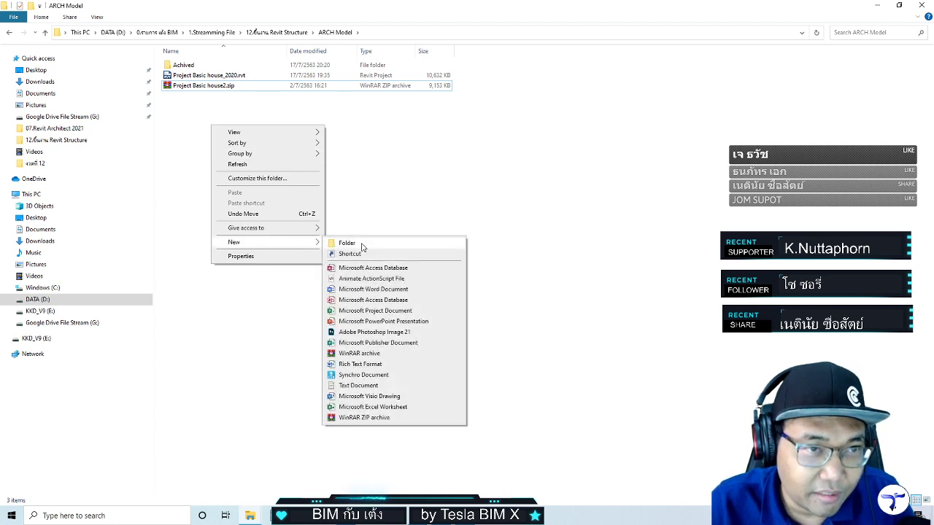
pyautogui.click(346, 243)
pyautogui.write('Superseded')
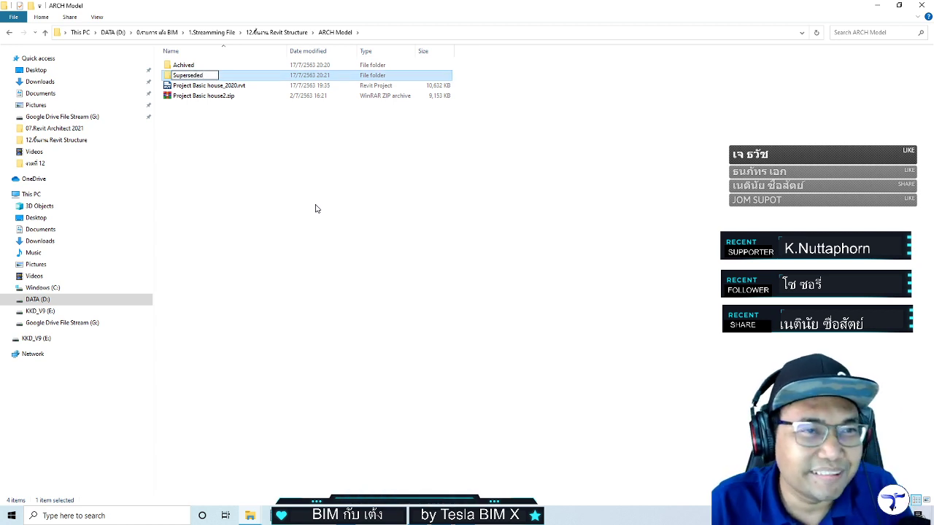
pyautogui.press('Return')
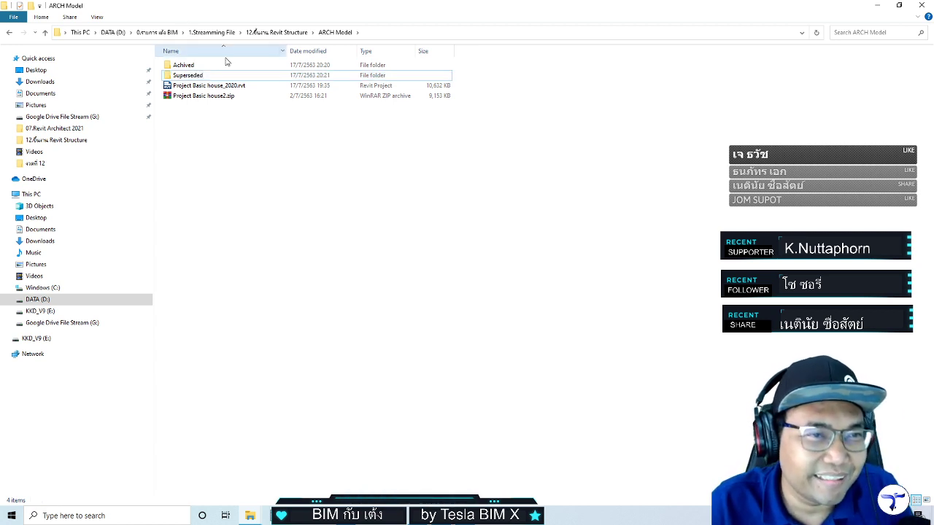
pyautogui.click(257, 165)
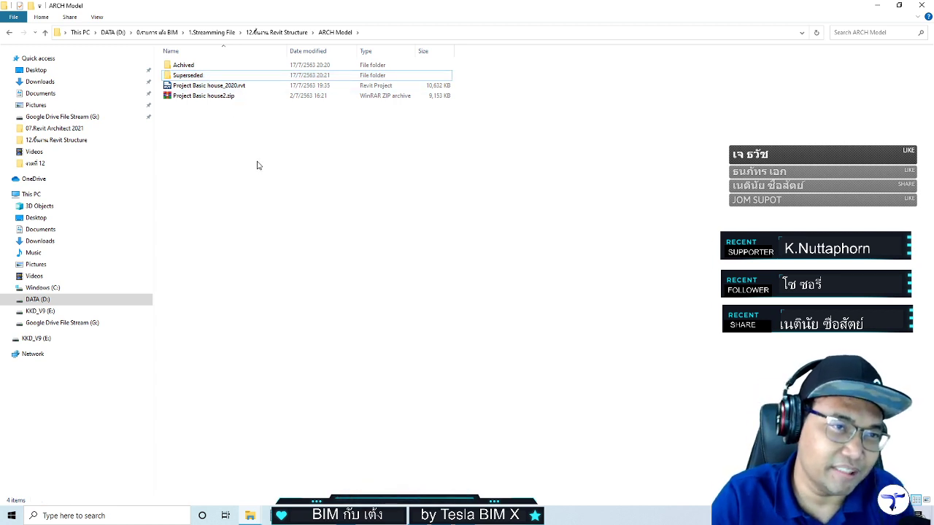
pyautogui.click(244, 78)
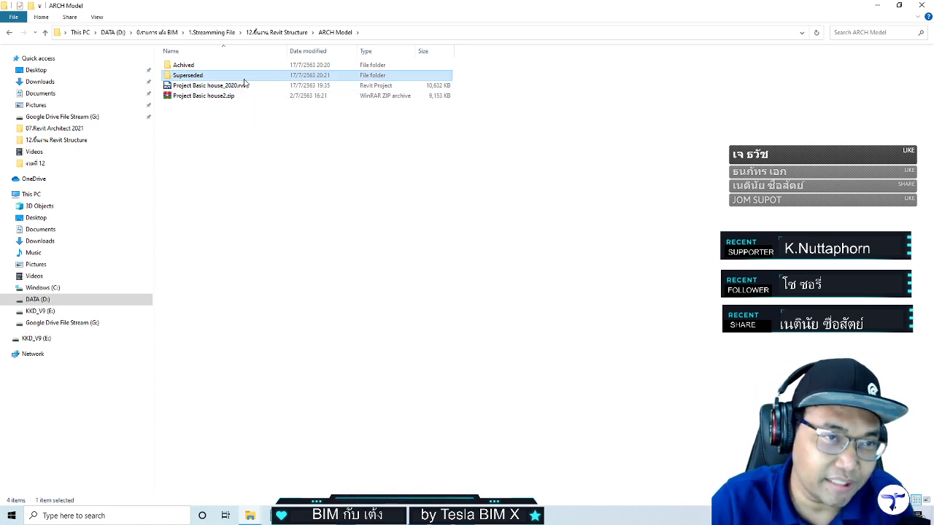
pyautogui.press('Delete')
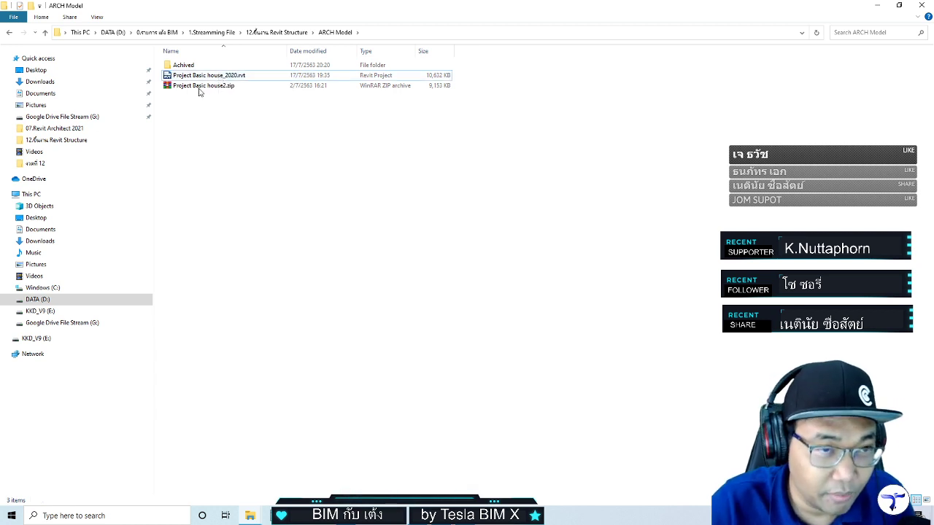
pyautogui.click(205, 67)
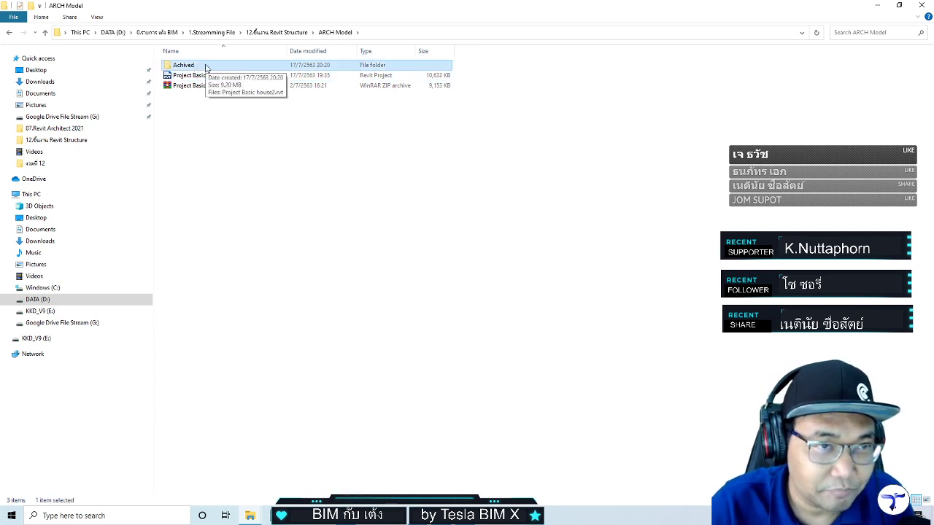
pyautogui.doubleClick(205, 67)
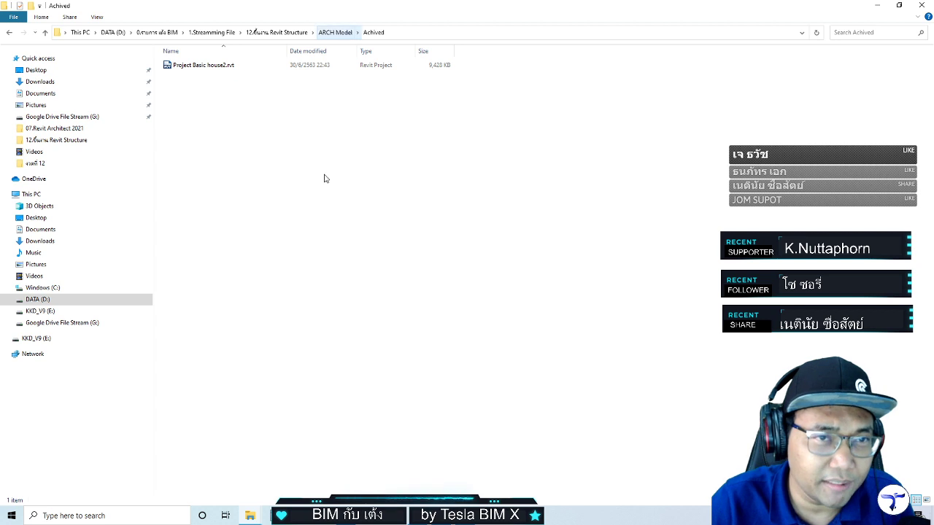
pyautogui.press('BackSpace')
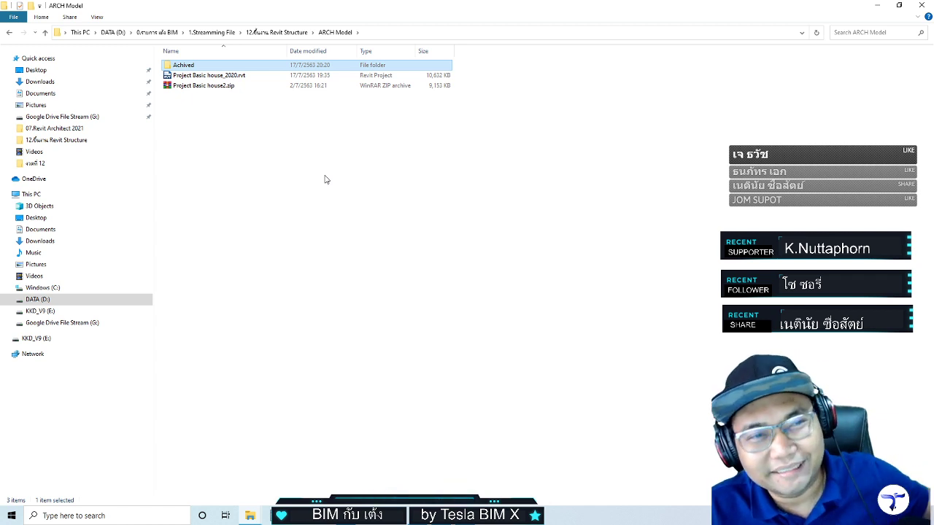
pyautogui.click(325, 179)
pyautogui.click(200, 67)
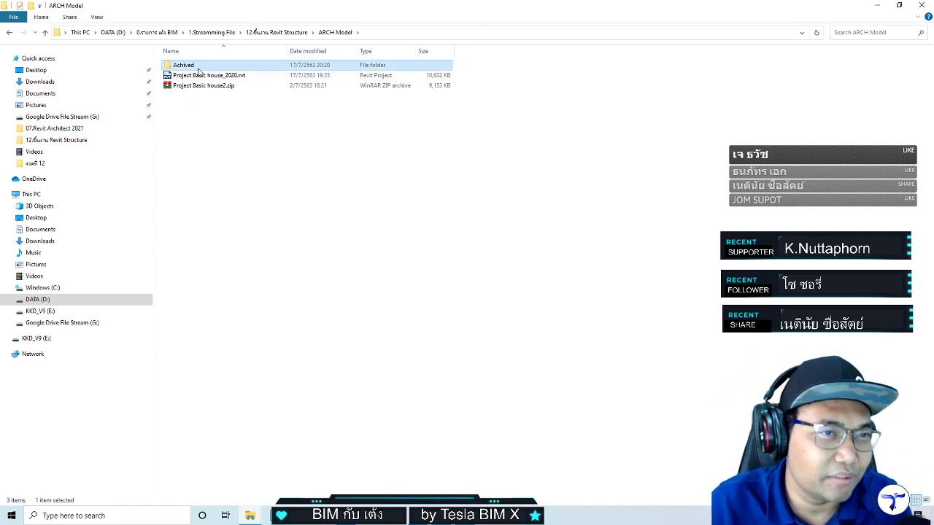
# Turn on the Project Basic house2.rvt link in Visibility/Graphics so the house encloses the frame
pyautogui.click(280, 190)
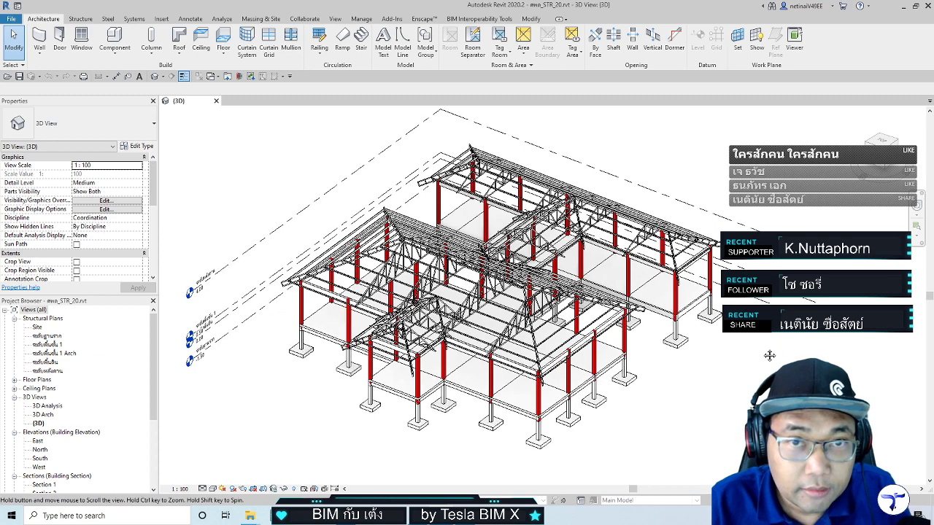
pyautogui.moveTo(762, 202)
pyautogui.keyDown('shift'); pyautogui.mouseDown(button='middle')
pyautogui.moveTo(717, 211)
pyautogui.moveTo(698, 192)
pyautogui.moveTo(583, 168)
pyautogui.mouseUp(button='middle'); pyautogui.keyUp('shift')
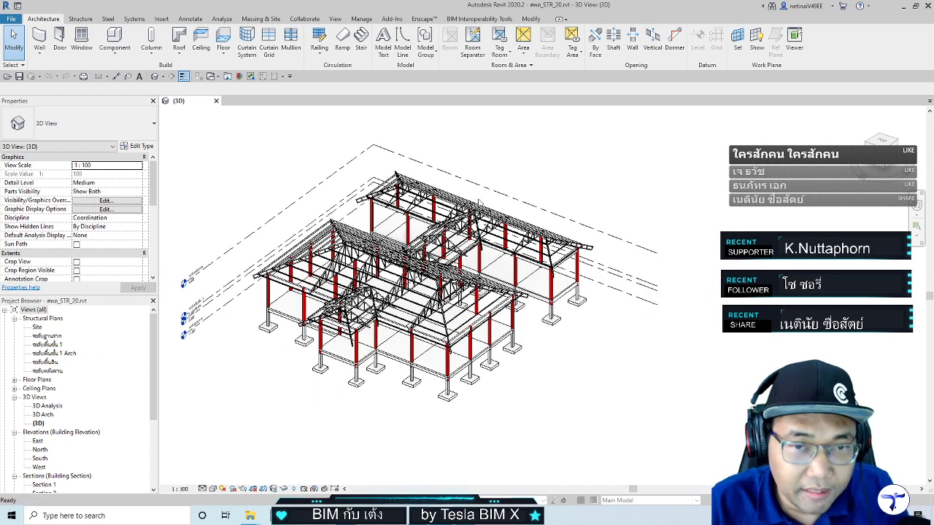
pyautogui.press('v')
pyautogui.press('v')
pyautogui.click(576, 144)
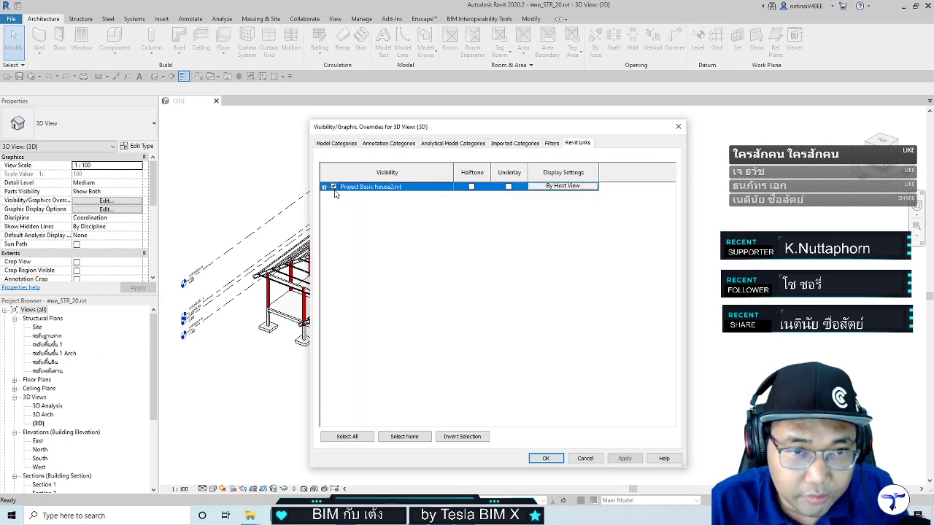
pyautogui.click(547, 459)
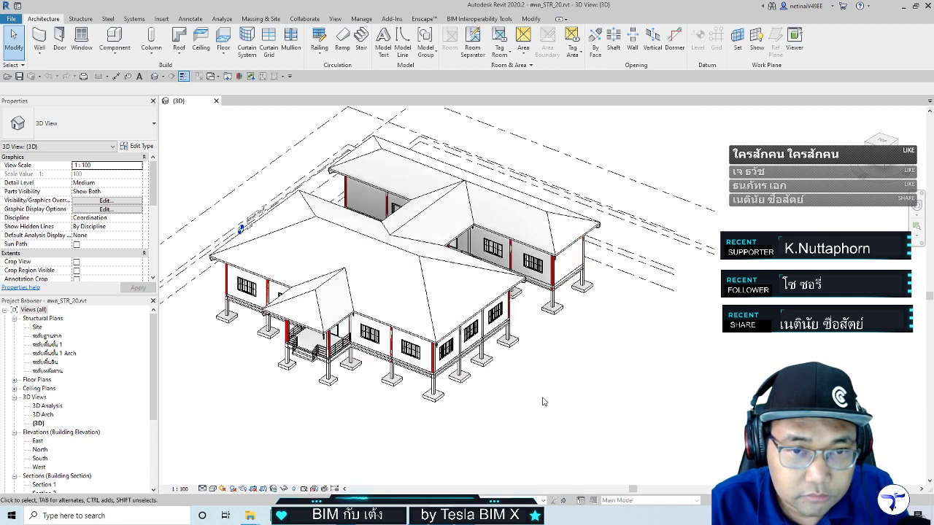
pyautogui.moveTo(588, 420); pyautogui.dragTo(597, 433, button='middle')
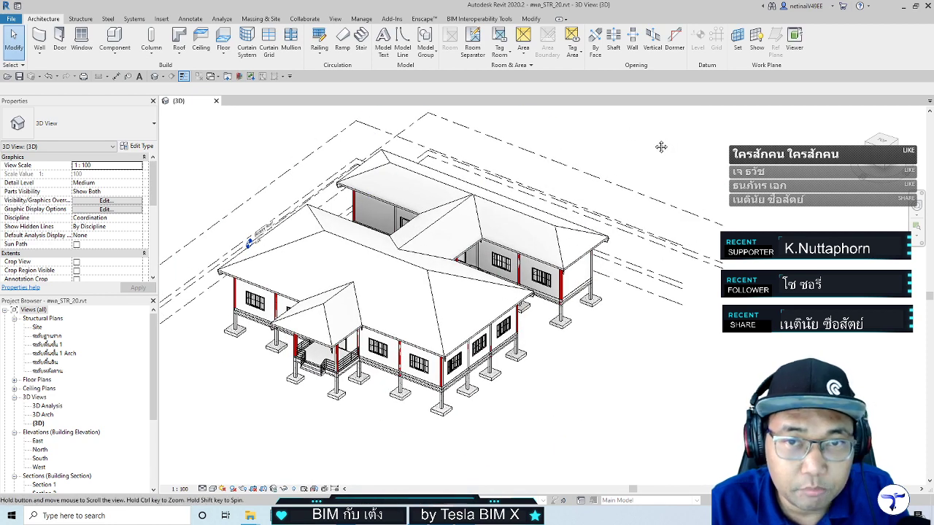
pyautogui.moveTo(663, 146); pyautogui.dragTo(647, 155, button='middle')
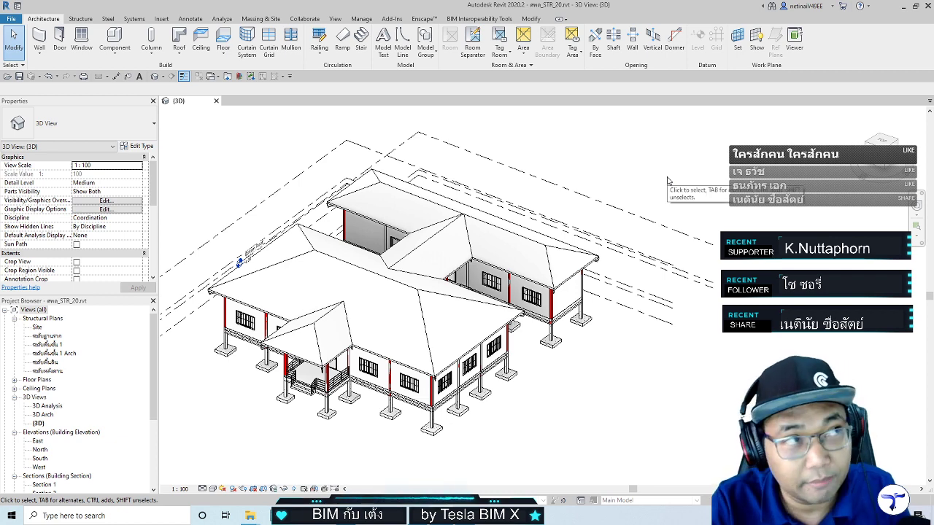
# In Manage Links, select the architectural Revit link and choose Reload From
pyautogui.click(362, 19)
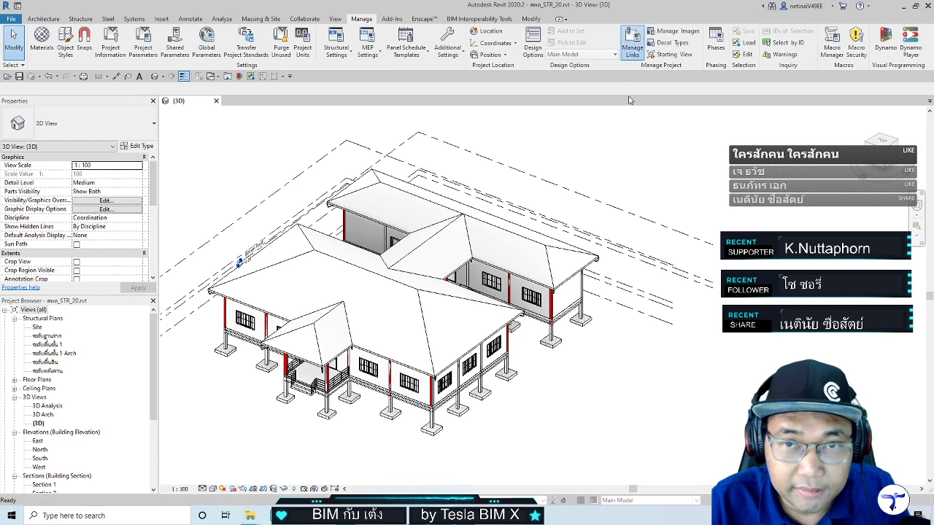
pyautogui.click(632, 45)
pyautogui.click(205, 151)
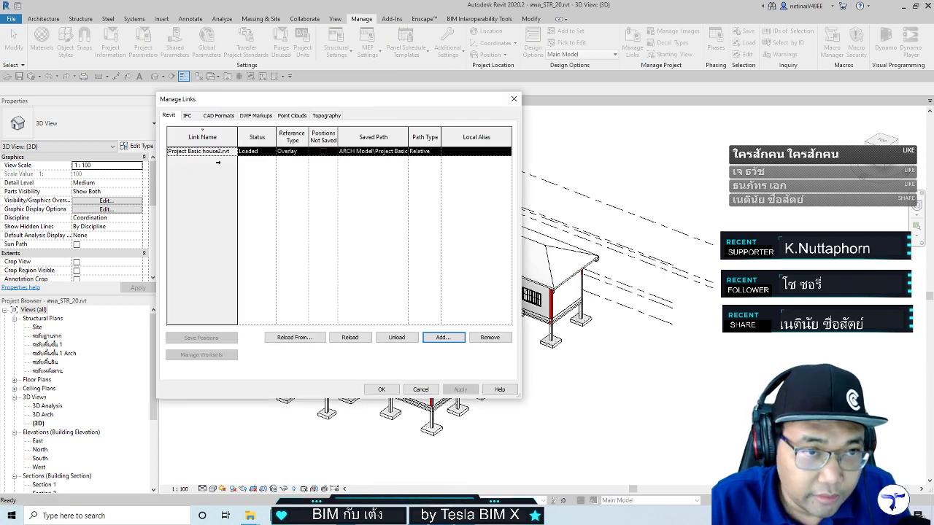
pyautogui.click(293, 338)
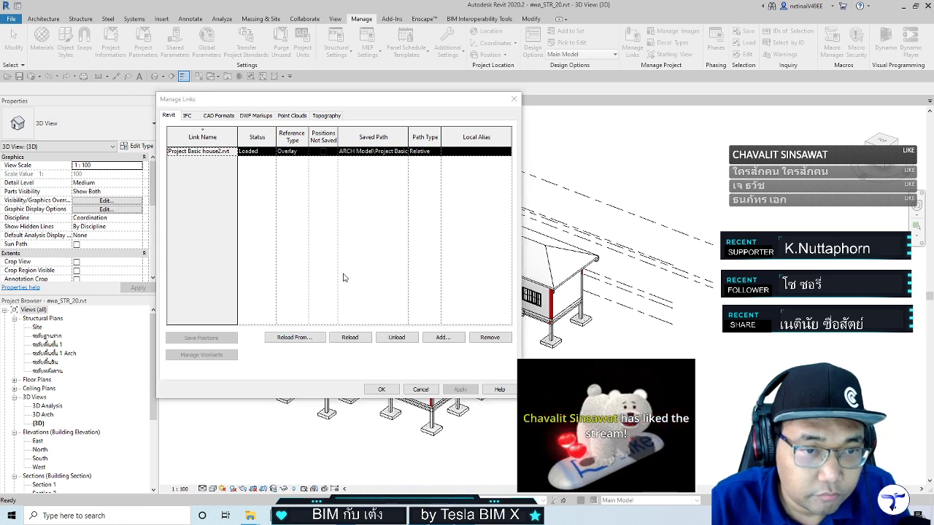
# Reload the link from D: ARCH Model\Project Basic house_2020.rvt and confirm
pyautogui.click(332, 193)
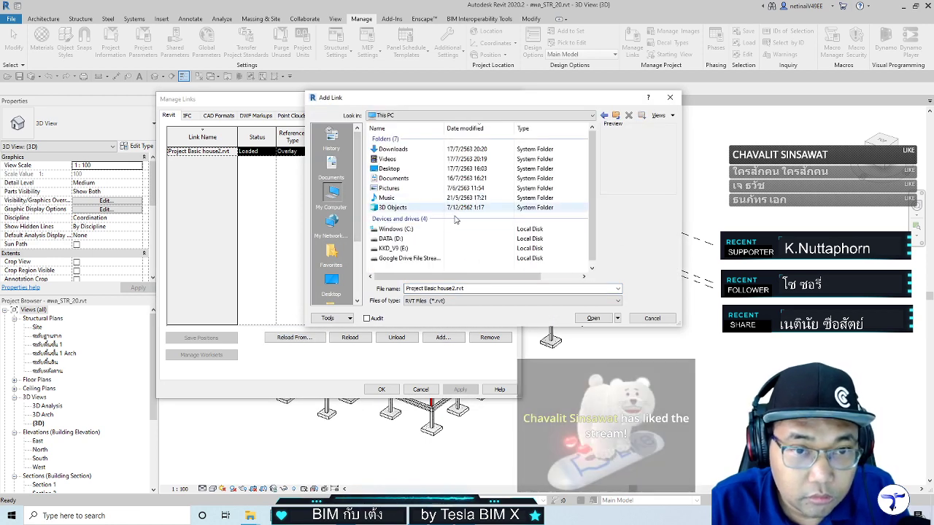
pyautogui.doubleClick(394, 239)
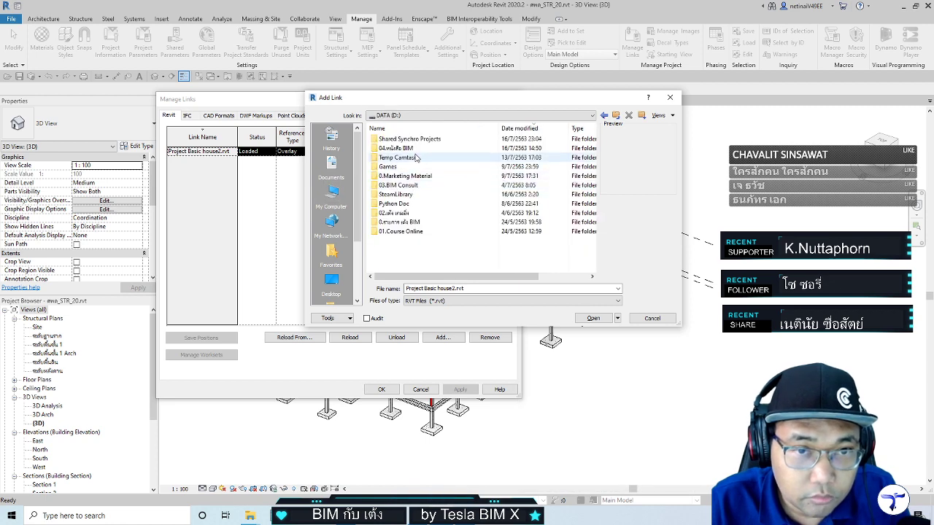
pyautogui.doubleClick(415, 223)
pyautogui.doubleClick(418, 143)
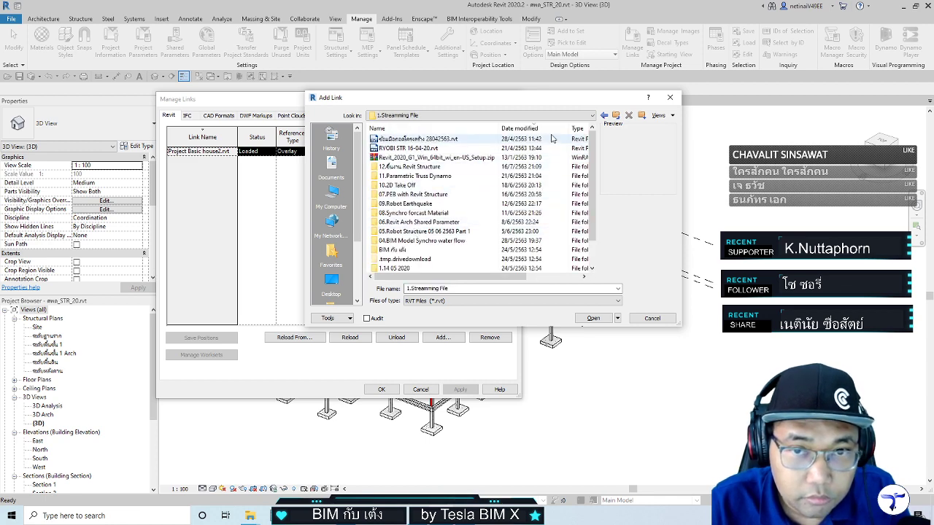
pyautogui.click(452, 129)
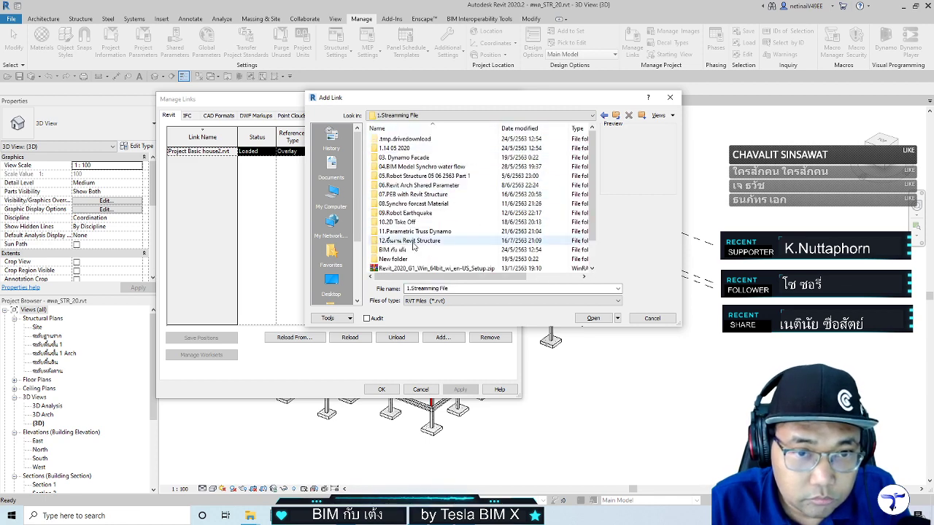
pyautogui.doubleClick(413, 242)
pyautogui.doubleClick(413, 140)
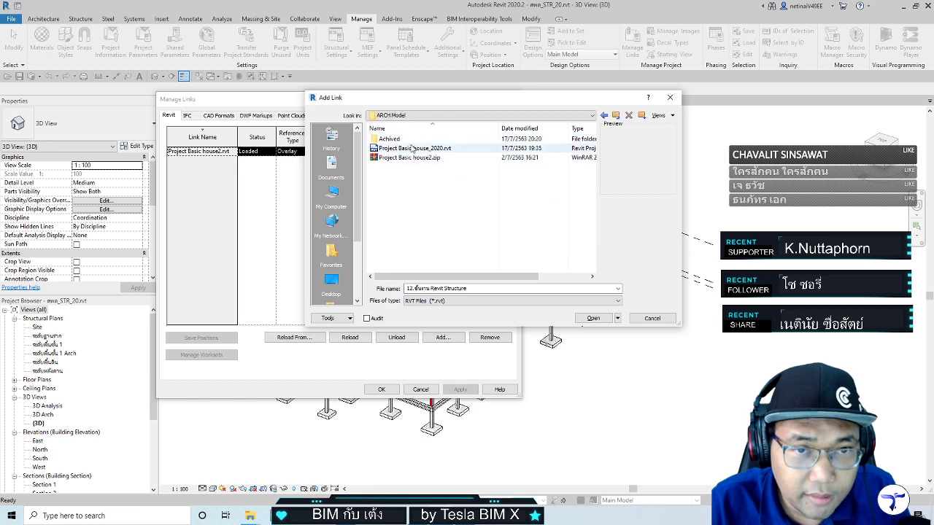
pyautogui.click(418, 150)
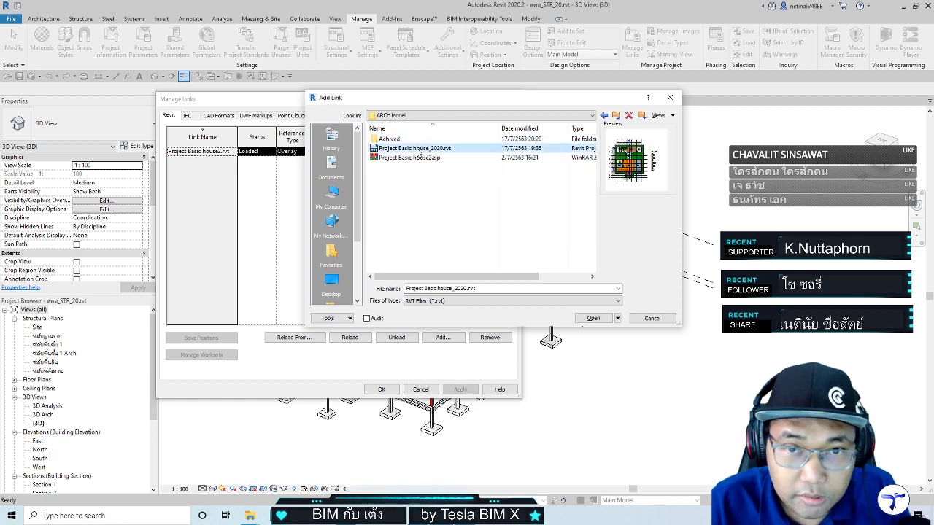
pyautogui.click(593, 318)
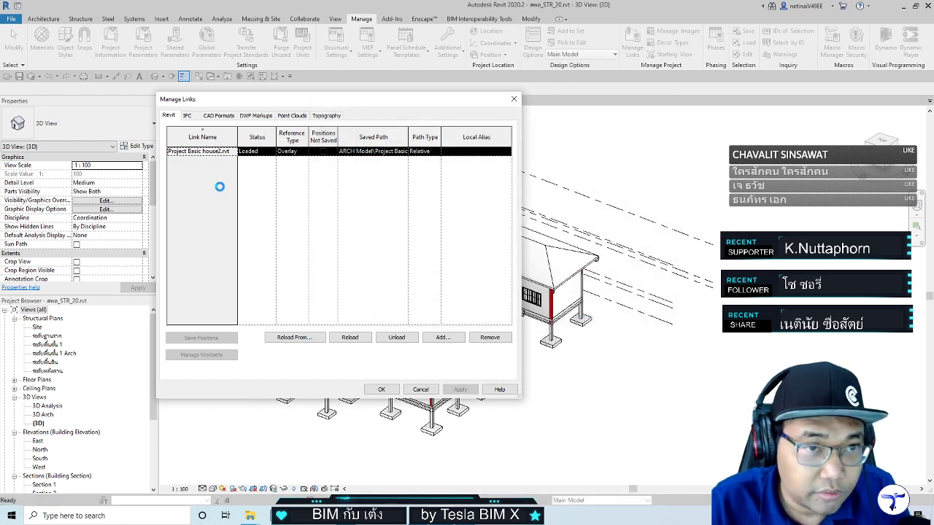
pyautogui.click(387, 391)
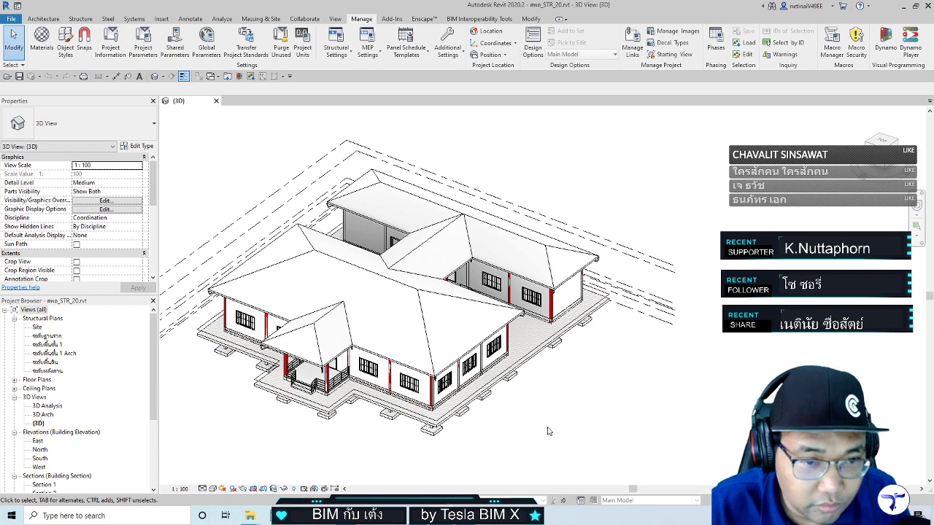
pyautogui.moveTo(549, 431)
pyautogui.keyDown('shift'); pyautogui.mouseDown(button='middle')
pyautogui.moveTo(682, 409)
pyautogui.moveTo(306, 375)
pyautogui.mouseUp(button='middle'); pyautogui.keyUp('shift')
pyautogui.scroll(5, 305, 374)
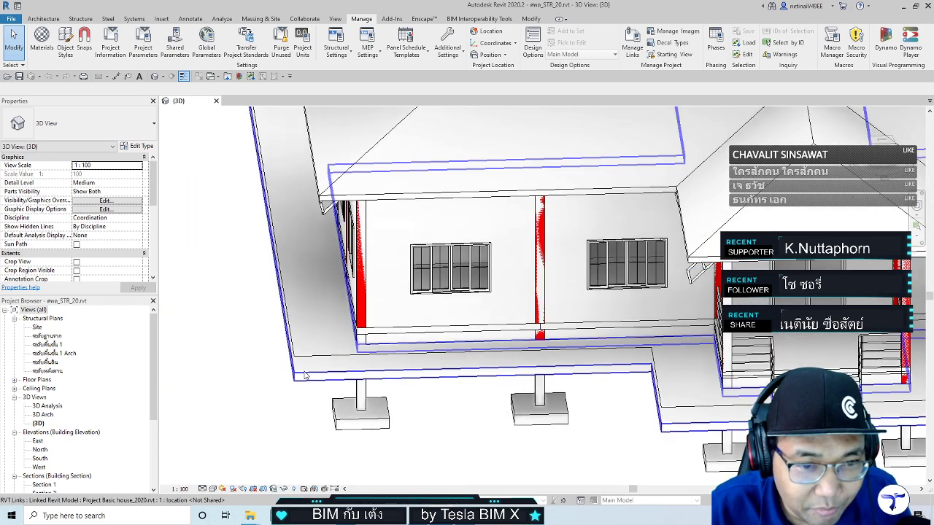
pyautogui.click(295, 432)
pyautogui.scroll(-3, 286, 432)
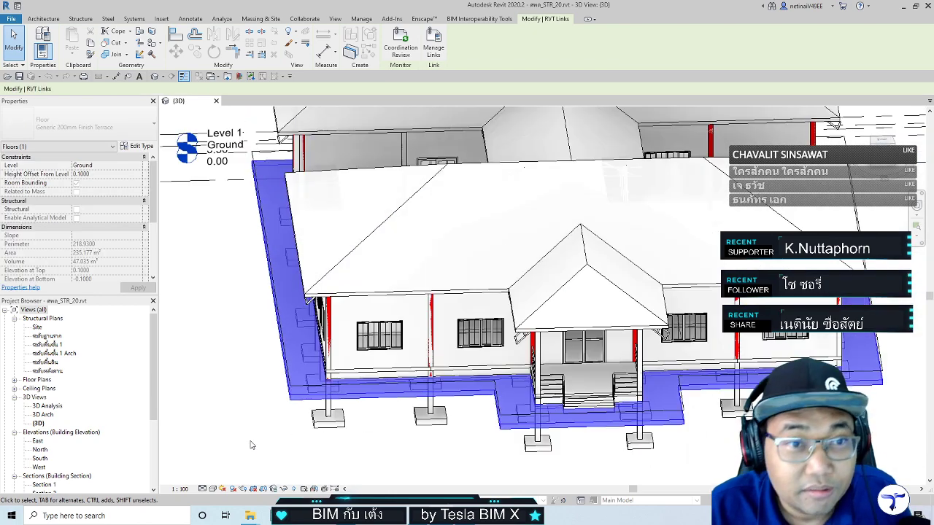
pyautogui.scroll(-2, 250, 444)
pyautogui.keyDown('shift'); pyautogui.moveTo(260, 431); pyautogui.dragTo(277, 408, button='middle'); pyautogui.keyUp('shift')
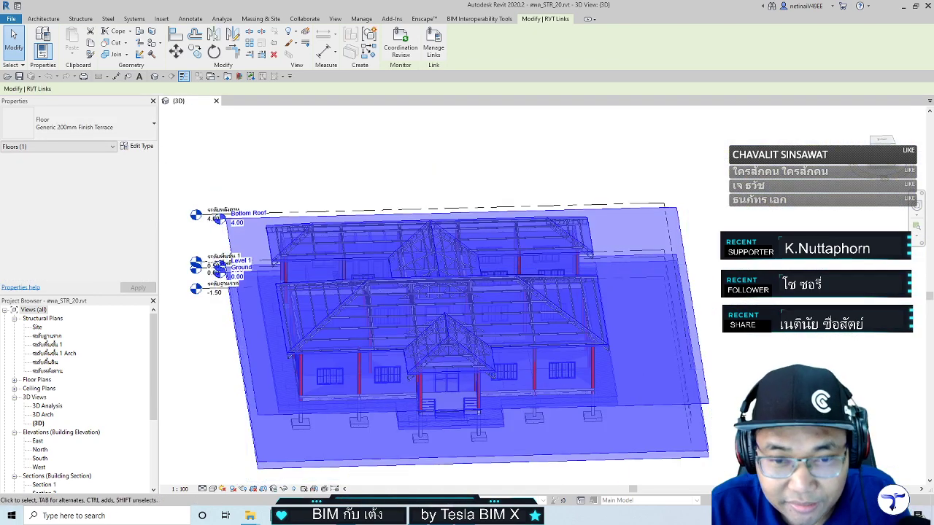
pyautogui.press('Escape')
pyautogui.moveTo(218, 264)
pyautogui.keyDown('shift'); pyautogui.mouseDown(button='middle')
pyautogui.moveTo(206, 327)
pyautogui.moveTo(843, 268)
pyautogui.moveTo(583, 321)
pyautogui.mouseUp(button='middle'); pyautogui.keyUp('shift')
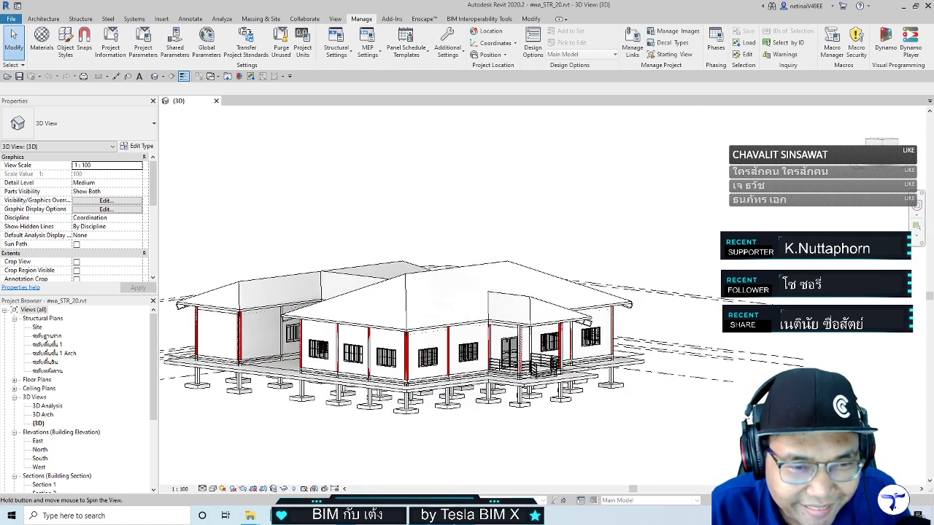
pyautogui.keyDown('shift'); pyautogui.moveTo(219, 335); pyautogui.dragTo(314, 336, button='middle'); pyautogui.keyUp('shift')
pyautogui.scroll(5, 313, 335)
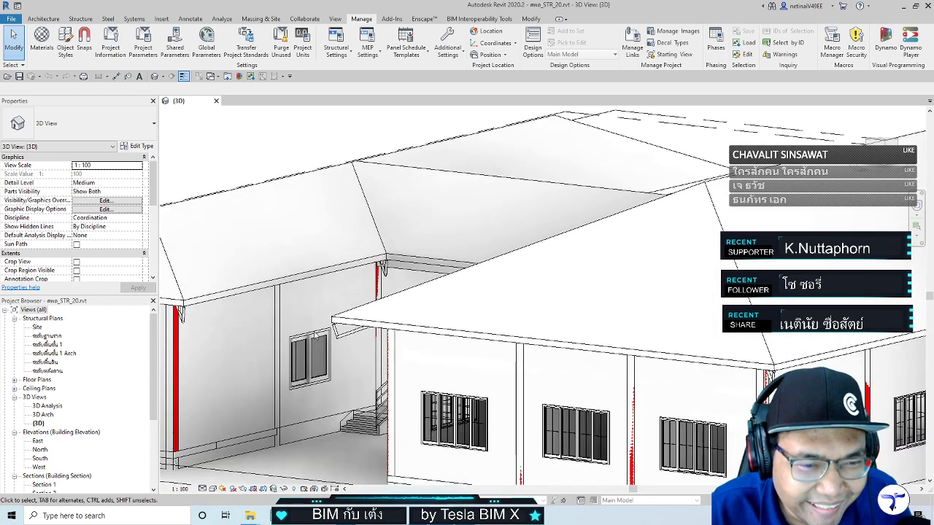
pyautogui.scroll(-3, 313, 336)
pyautogui.scroll(-4, 412, 284)
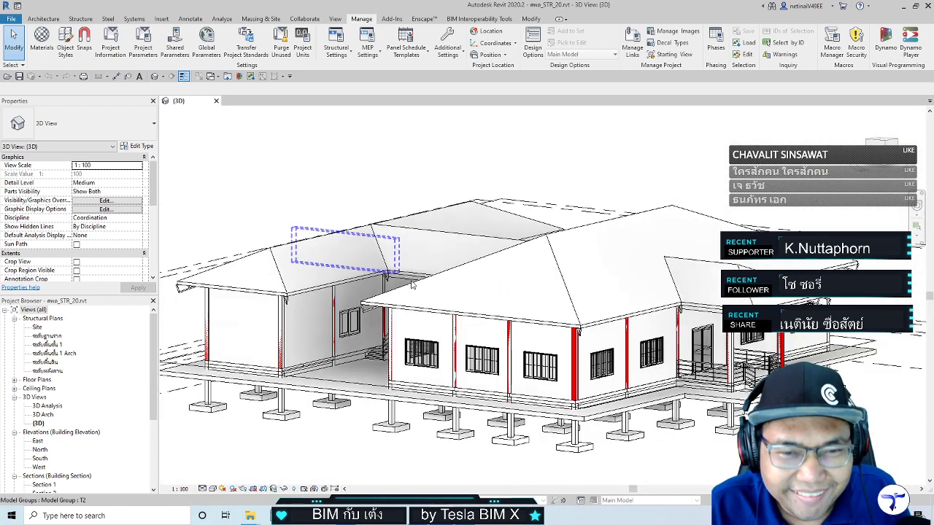
pyautogui.scroll(-3, 412, 284)
pyautogui.keyDown('shift'); pyautogui.moveTo(333, 431); pyautogui.dragTo(483, 438, button='middle'); pyautogui.keyUp('shift')
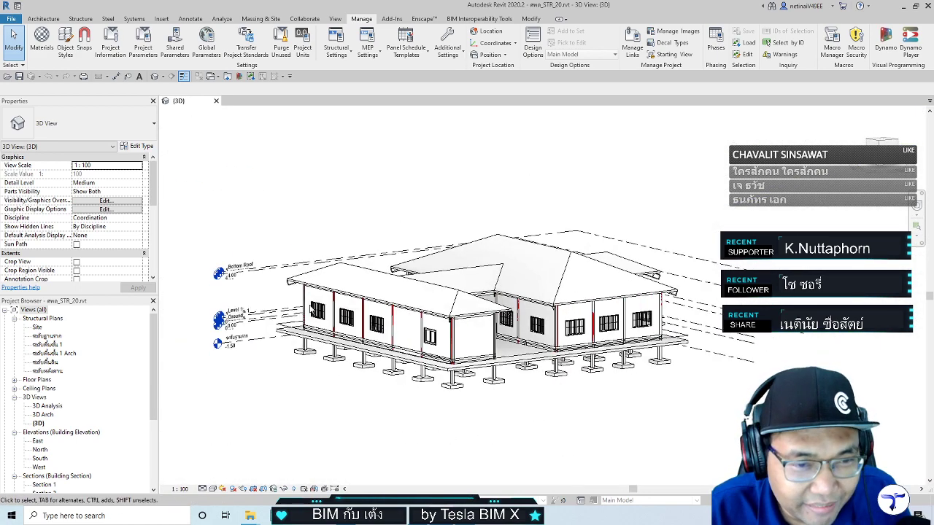
pyautogui.scroll(2, 292, 291)
pyautogui.scroll(3, 288, 289)
pyautogui.scroll(3, 287, 288)
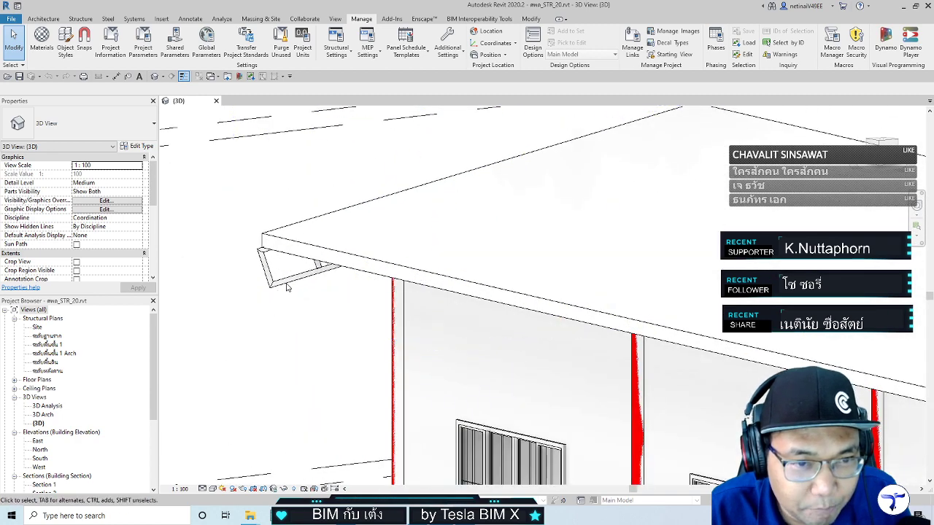
pyautogui.scroll(-3, 275, 299)
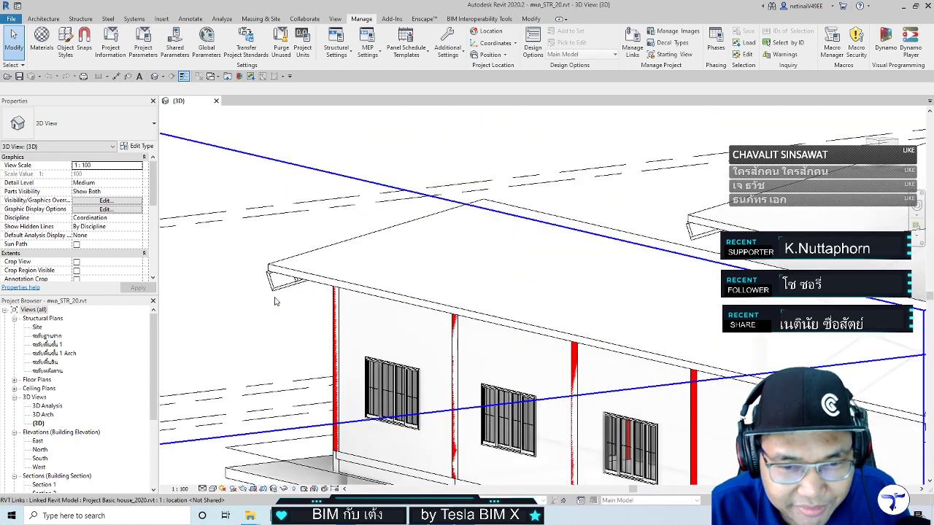
pyautogui.scroll(-3, 274, 299)
pyautogui.scroll(-2, 438, 365)
pyautogui.scroll(-1, 708, 452)
pyautogui.moveTo(707, 452)
pyautogui.keyDown('shift'); pyautogui.mouseDown(button='middle')
pyautogui.moveTo(554, 467)
pyautogui.moveTo(513, 369)
pyautogui.mouseUp(button='middle'); pyautogui.keyUp('shift')
pyautogui.scroll(3, 513, 370)
pyautogui.scroll(2, 513, 370)
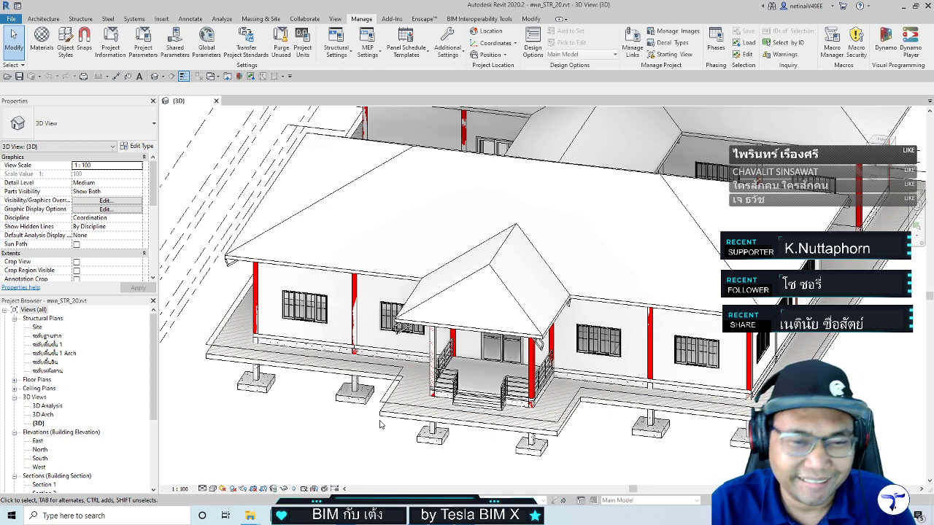
pyautogui.scroll(-2, 540, 349)
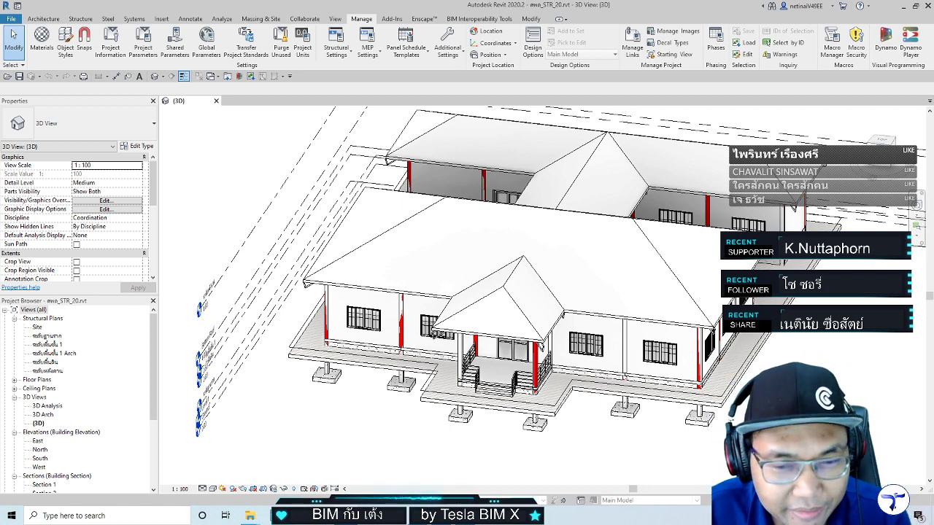
pyautogui.moveTo(541, 348); pyautogui.dragTo(526, 358, button='middle')
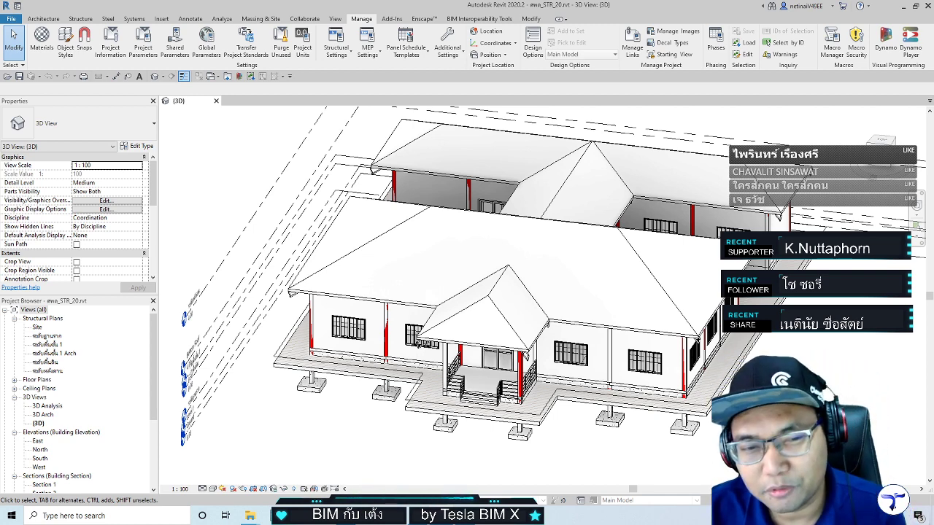
pyautogui.scroll(-1, 473, 452)
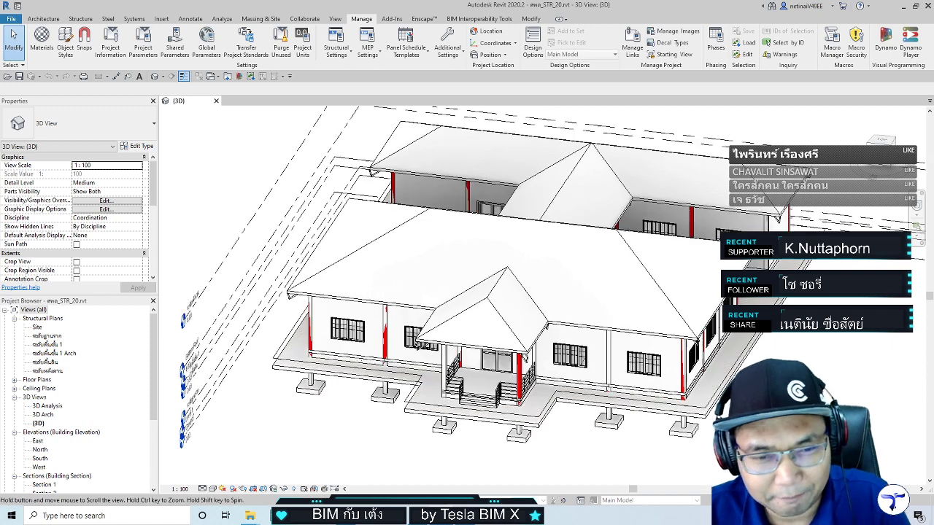
pyautogui.scroll(-1, 473, 452)
pyautogui.scroll(-1, 472, 452)
pyautogui.scroll(-1, 473, 452)
pyautogui.keyDown('shift'); pyautogui.moveTo(513, 380); pyautogui.dragTo(365, 360, button='middle'); pyautogui.keyUp('shift')
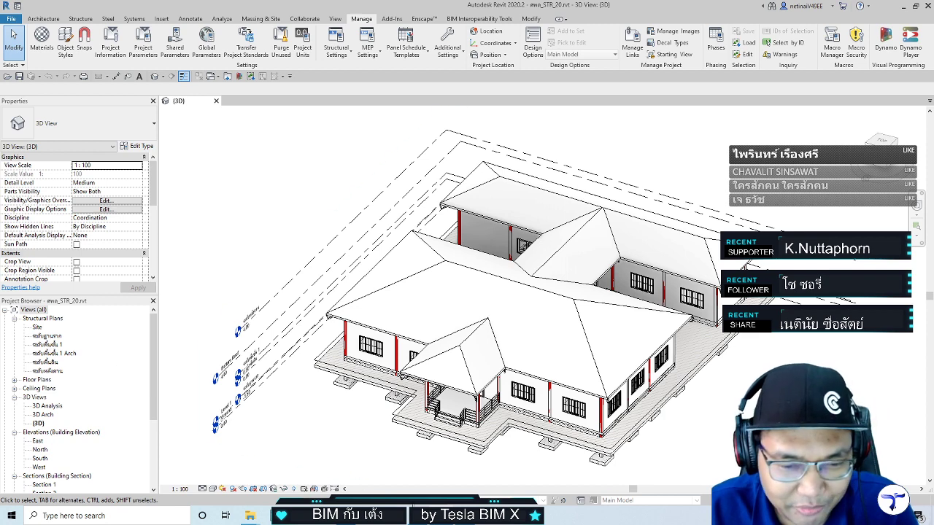
# Launch Foxit Reader and open the 2.3 drawing PDF at the footing details page
pyautogui.click(103, 516)
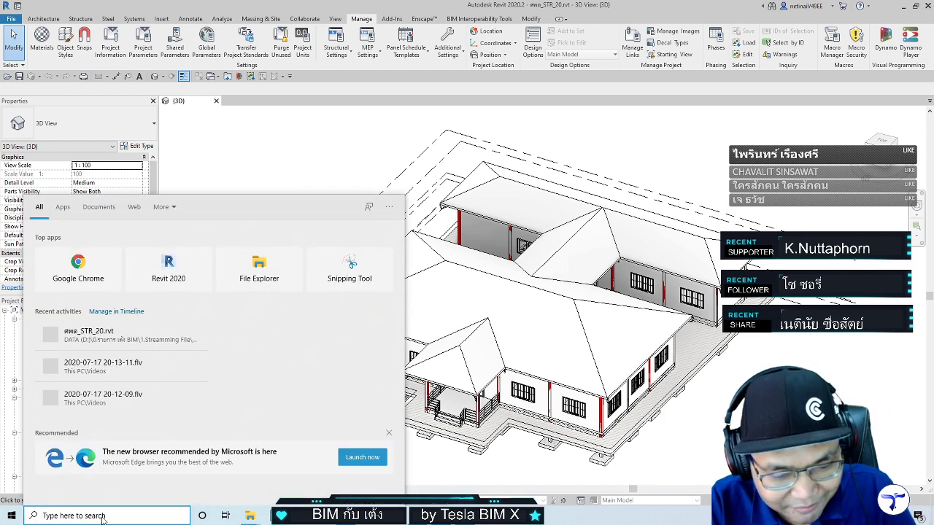
pyautogui.write('pdf')
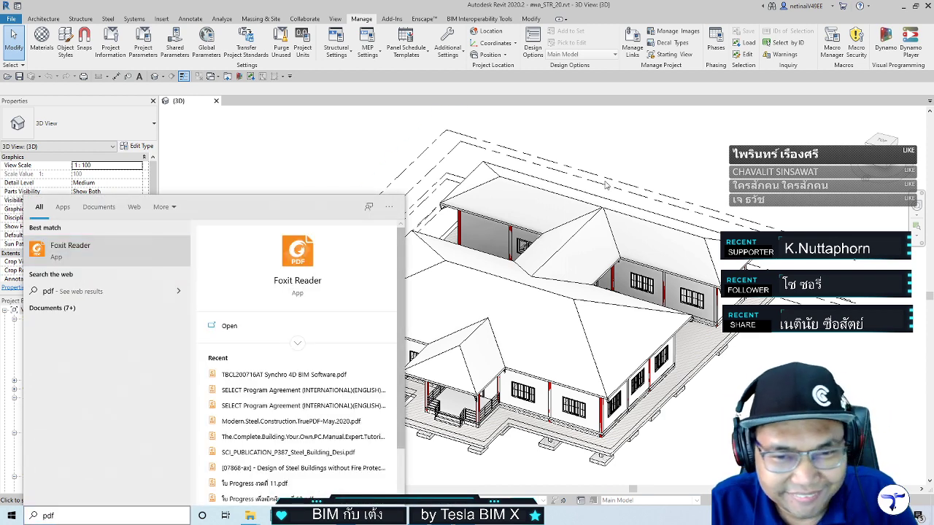
pyautogui.click(605, 184)
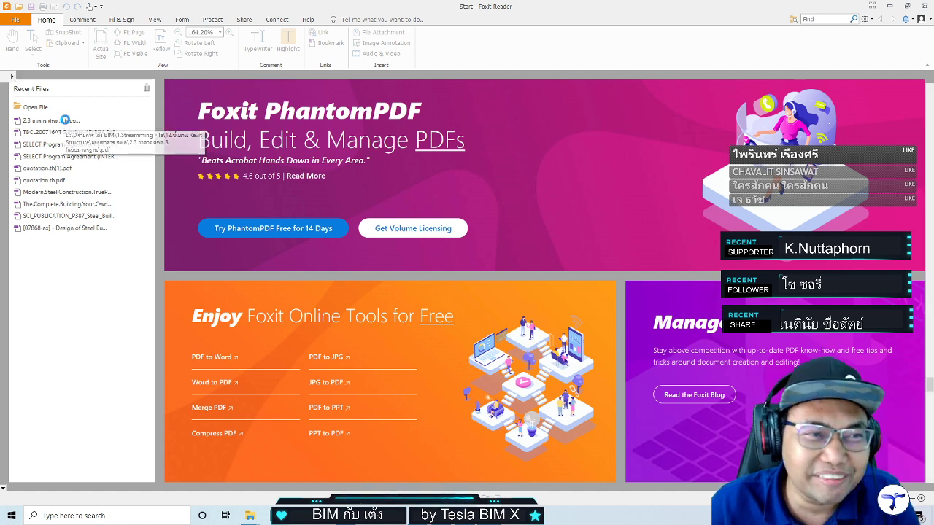
pyautogui.click(64, 123)
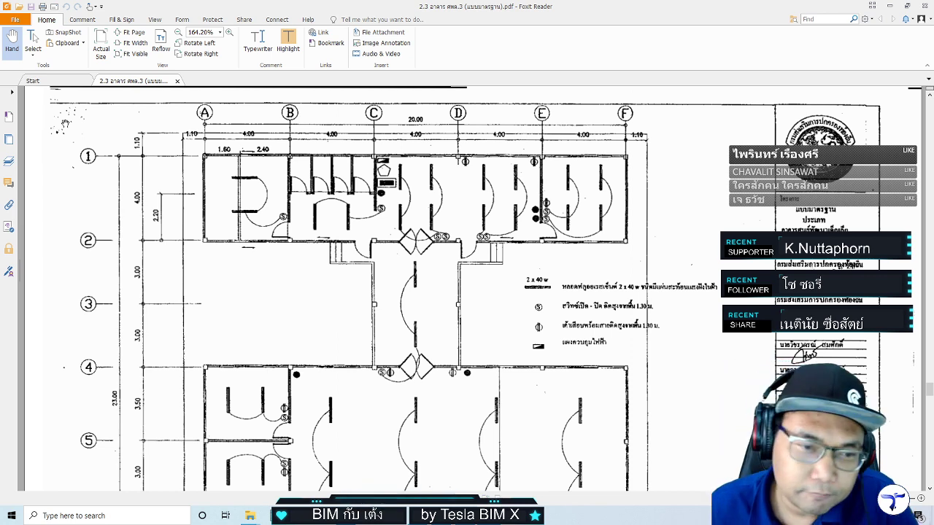
pyautogui.scroll(2, 437, 219)
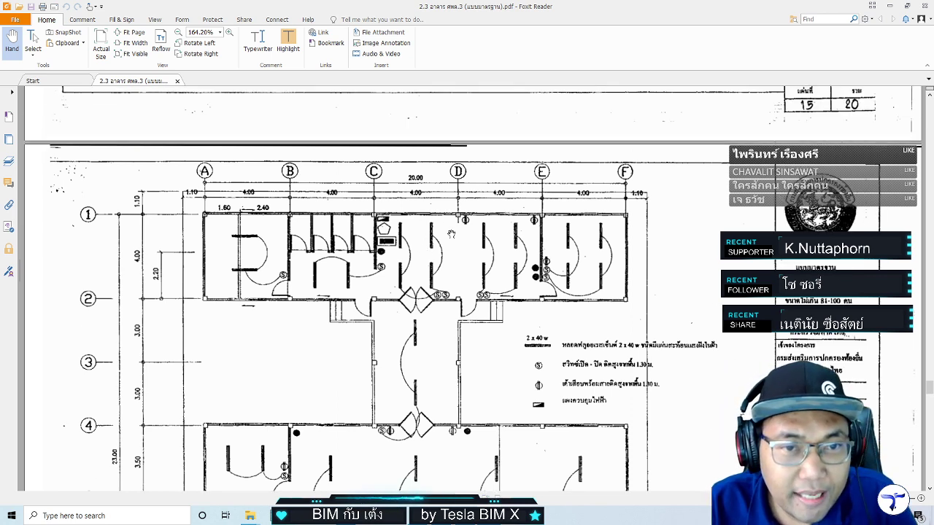
pyautogui.scroll(3, 476, 264)
pyautogui.scroll(5, 477, 264)
pyautogui.scroll(3, 477, 264)
pyautogui.scroll(2, 477, 265)
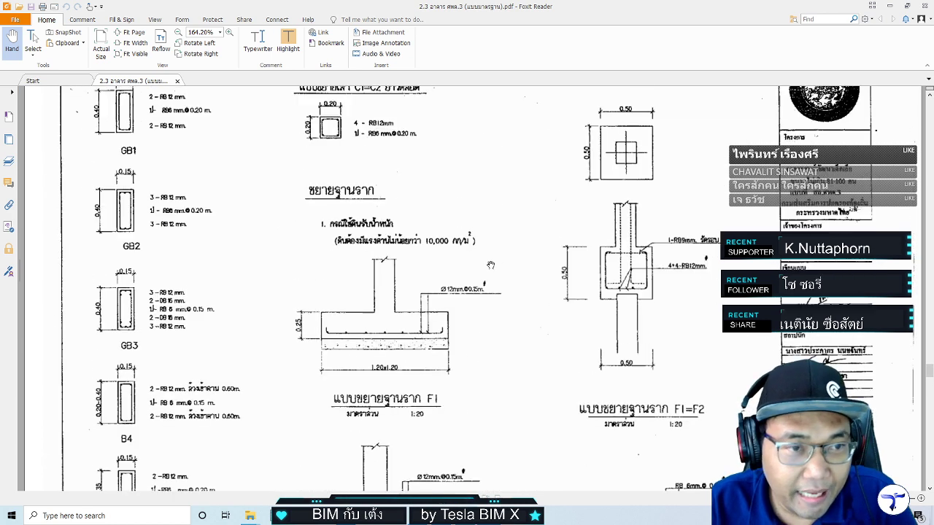
pyautogui.scroll(3, 491, 264)
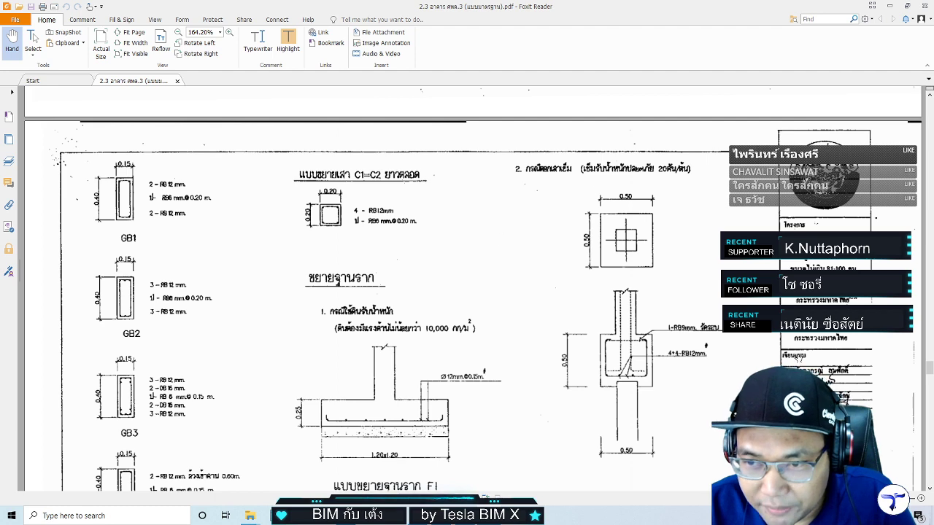
# Back in Revit, close the structural model and save its changes
pyautogui.click(891, 7)
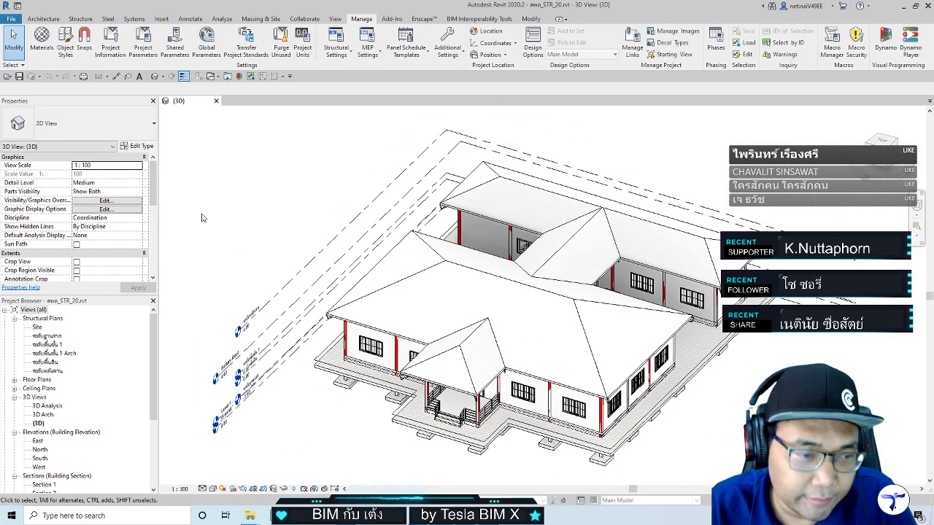
pyautogui.scroll(-1, 47, 428)
pyautogui.scroll(-2, 48, 428)
pyautogui.scroll(-2, 48, 428)
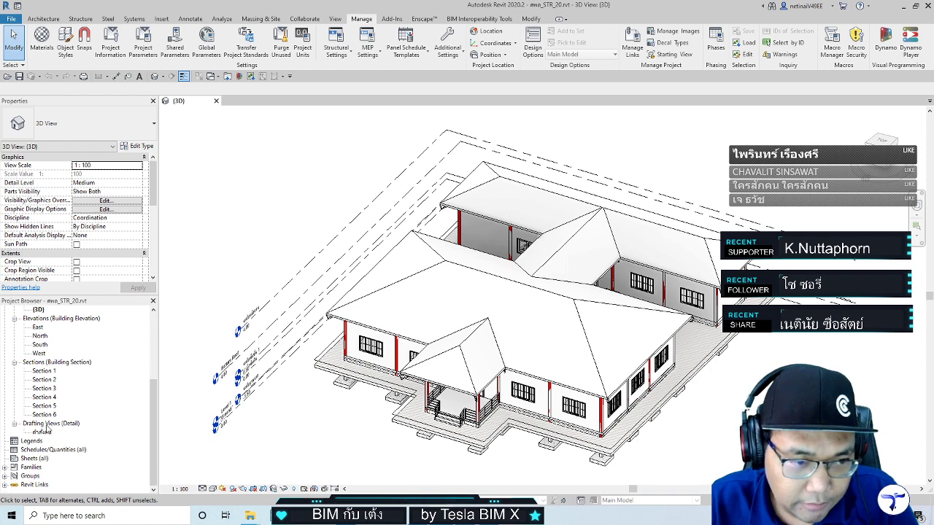
pyautogui.click(34, 459)
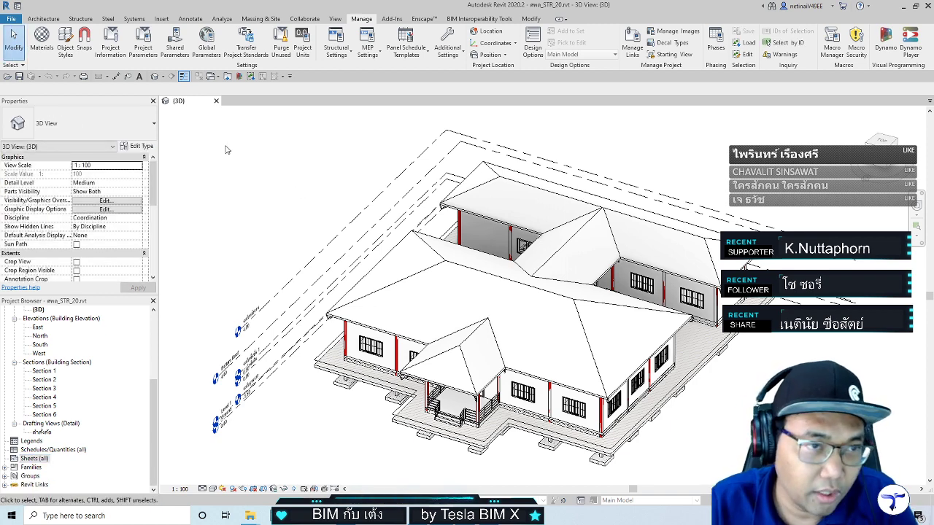
pyautogui.click(11, 18)
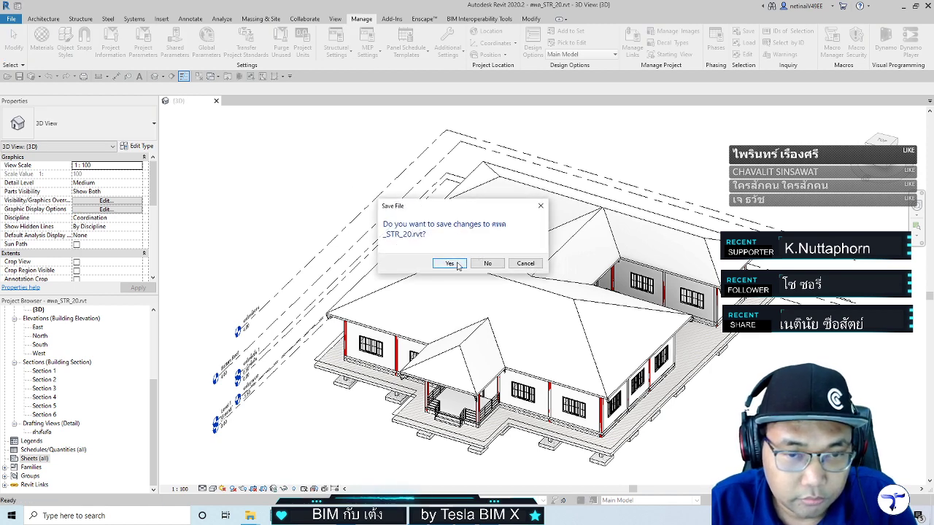
pyautogui.click(457, 266)
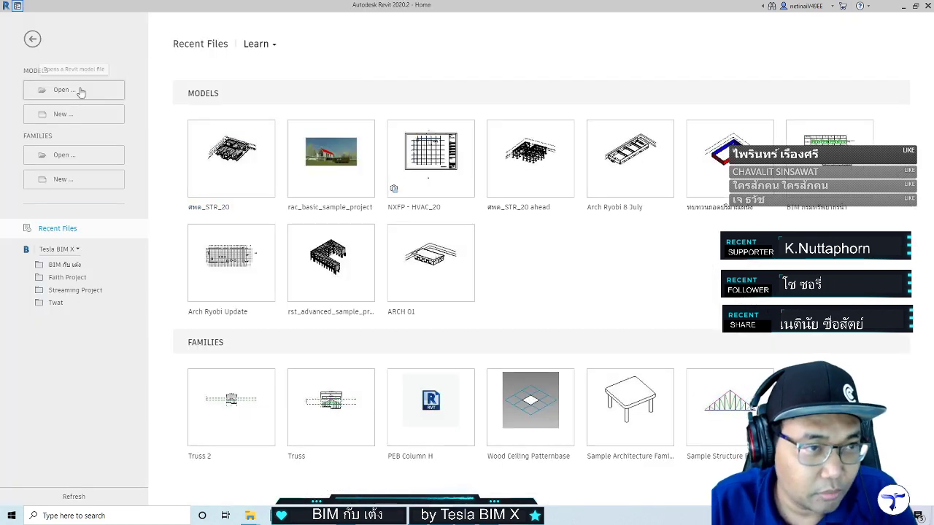
# Open Project Basic house_2020.rvt from the Home screen
pyautogui.click(79, 89)
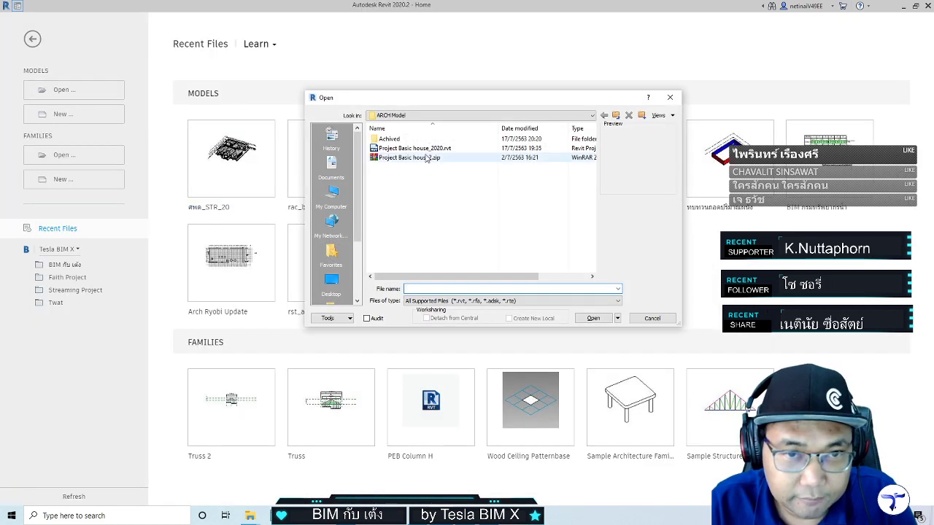
pyautogui.click(427, 149)
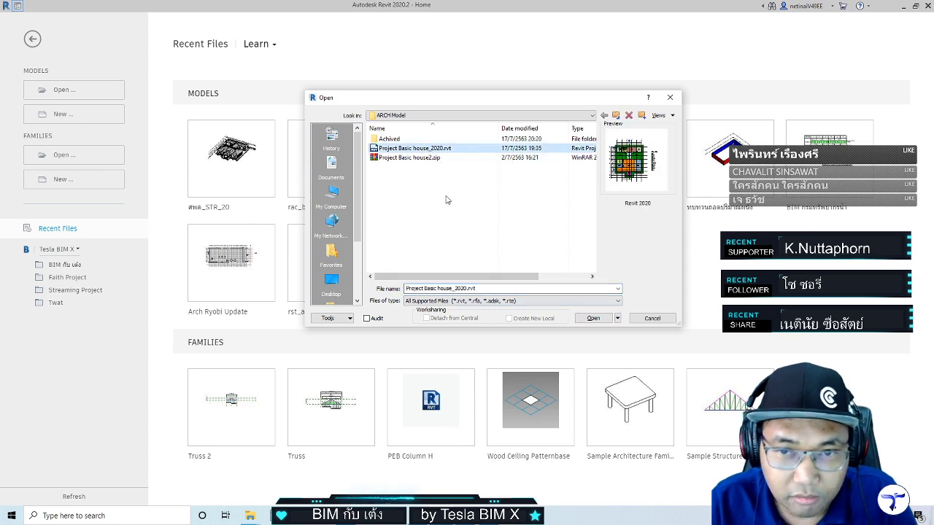
pyautogui.click(593, 318)
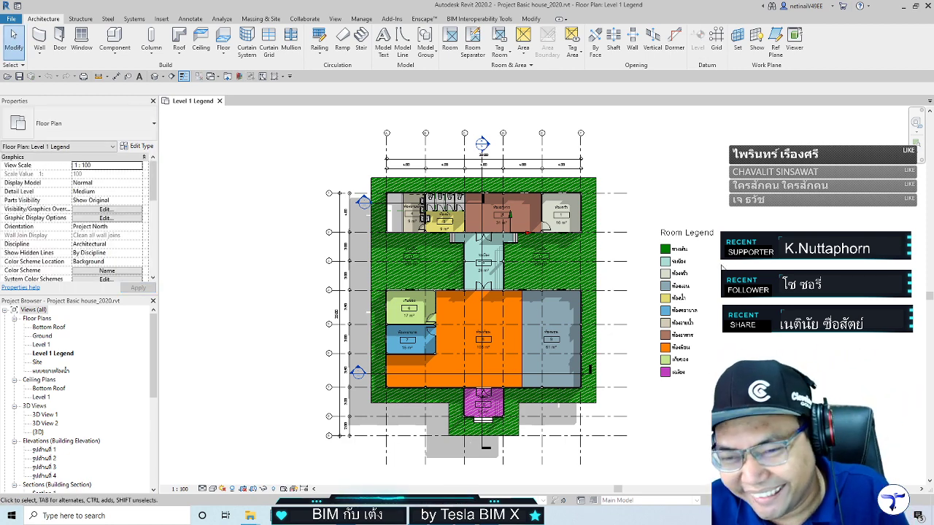
pyautogui.scroll(2, 718, 267)
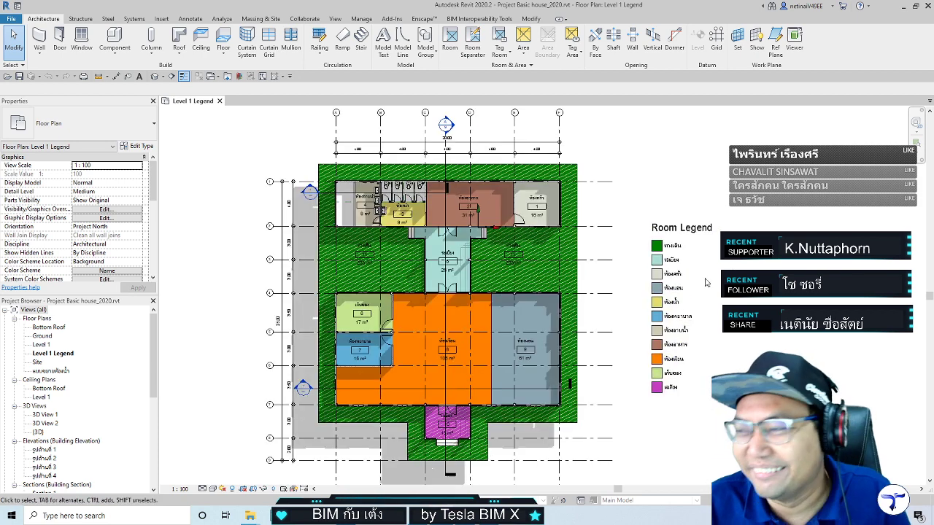
pyautogui.moveTo(706, 282); pyautogui.dragTo(724, 287, button='middle')
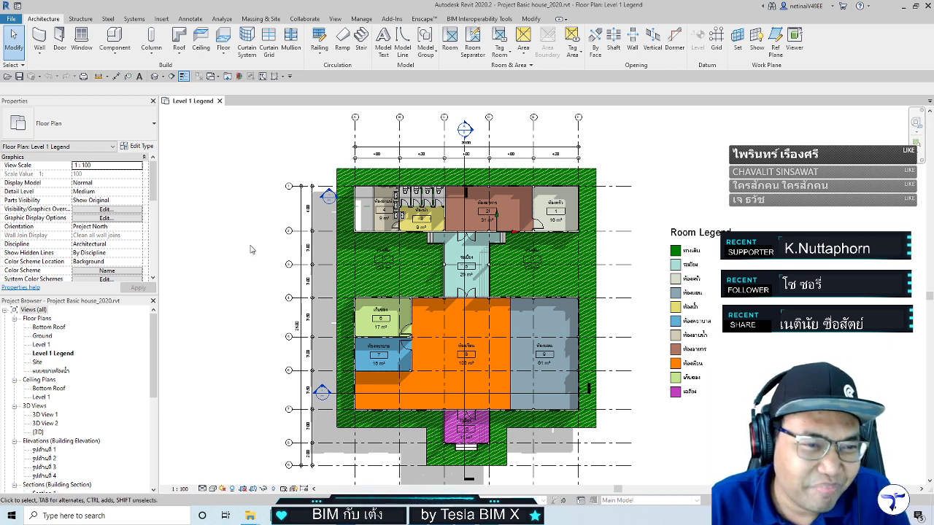
pyautogui.scroll(-3, 73, 379)
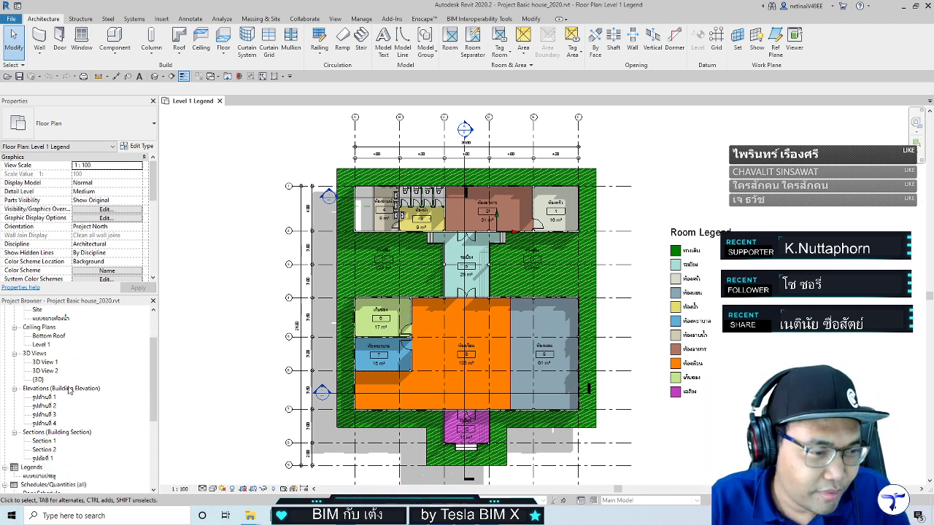
pyautogui.scroll(-3, 70, 395)
pyautogui.scroll(-1, 47, 426)
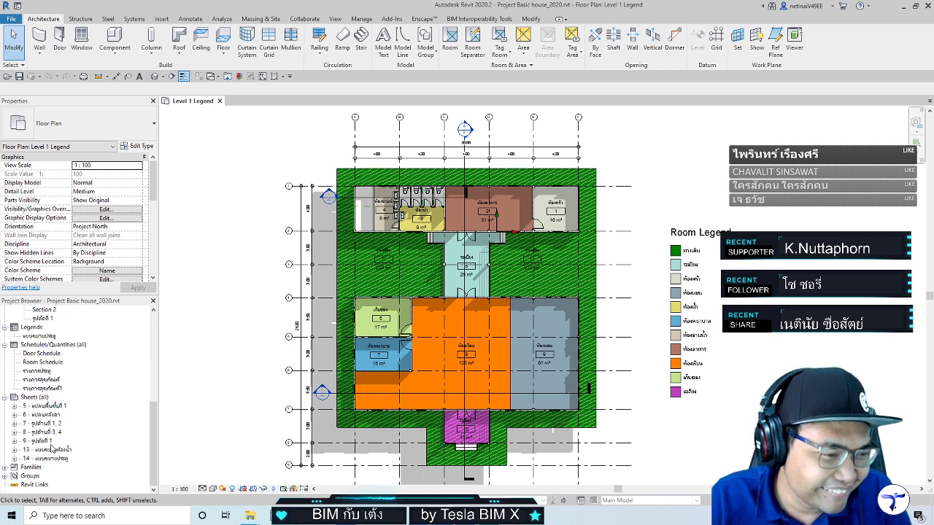
# Open Sheet 5 with the 1:150 Level 1 plan and select its A3 title block
pyautogui.click(47, 407)
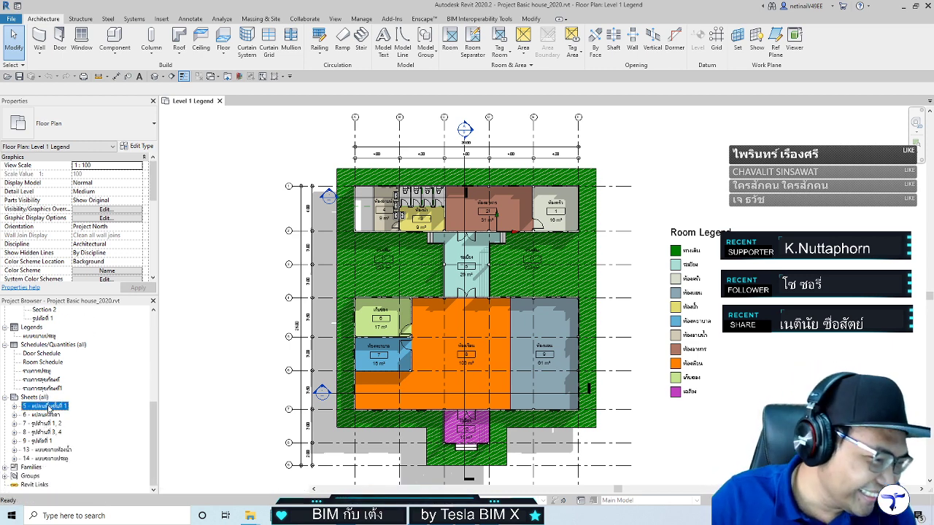
pyautogui.doubleClick(48, 407)
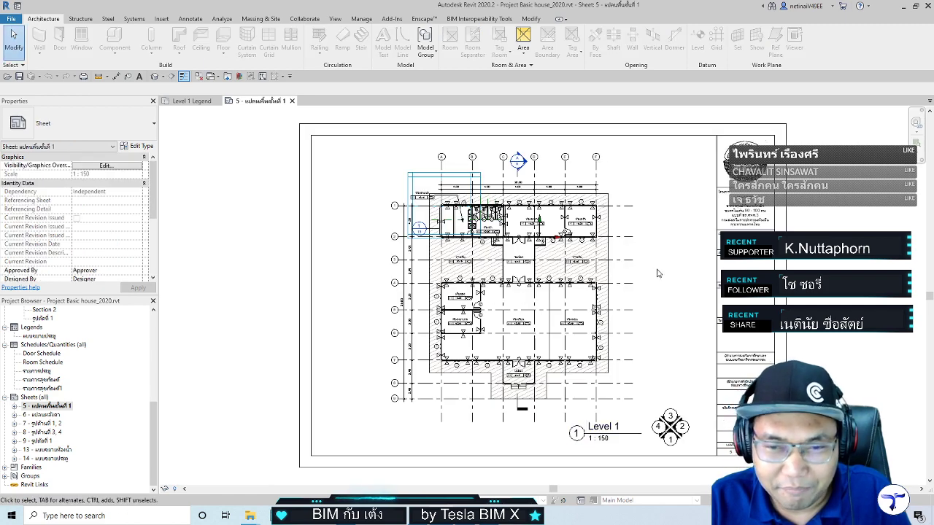
pyautogui.click(824, 264)
pyautogui.moveTo(824, 264); pyautogui.dragTo(784, 268, button='middle')
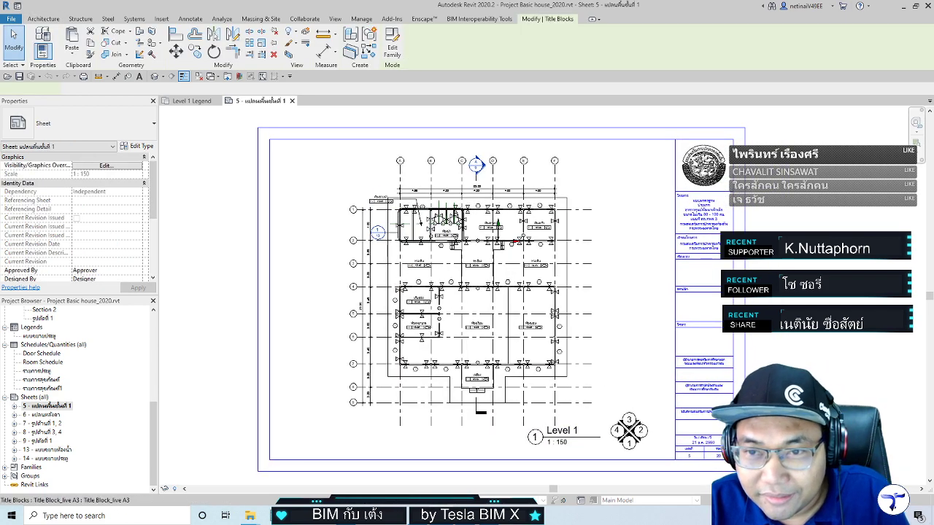
pyautogui.scroll(3, 670, 127)
pyautogui.press('Escape')
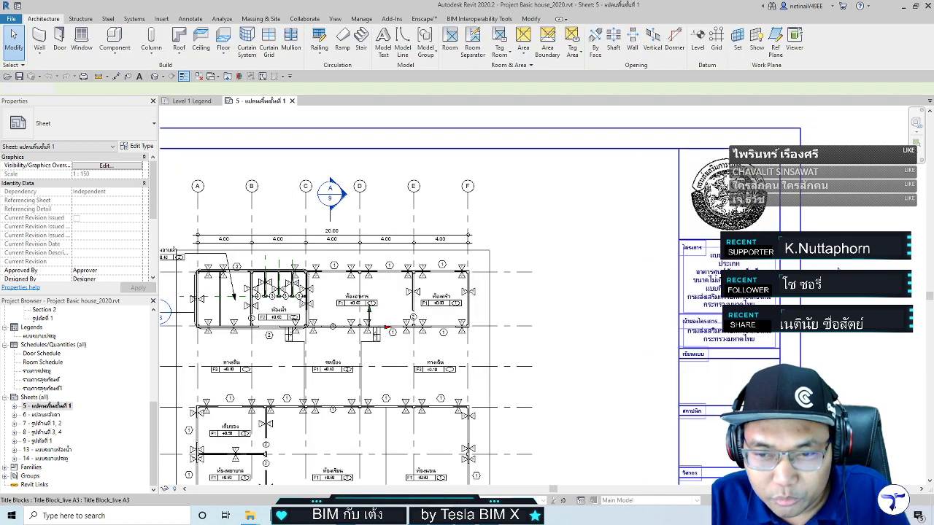
pyautogui.scroll(-2, 738, 213)
pyautogui.scroll(-2, 738, 212)
pyautogui.scroll(-2, 738, 212)
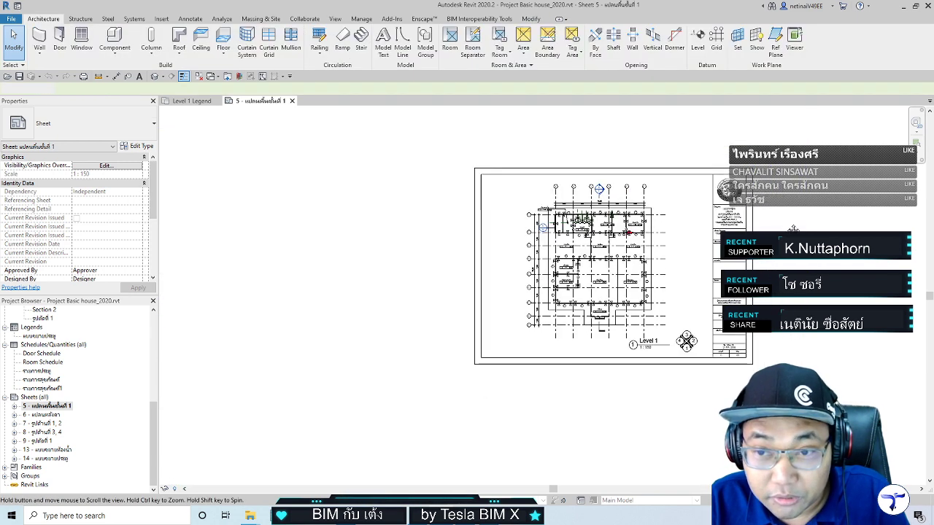
pyautogui.click(738, 212)
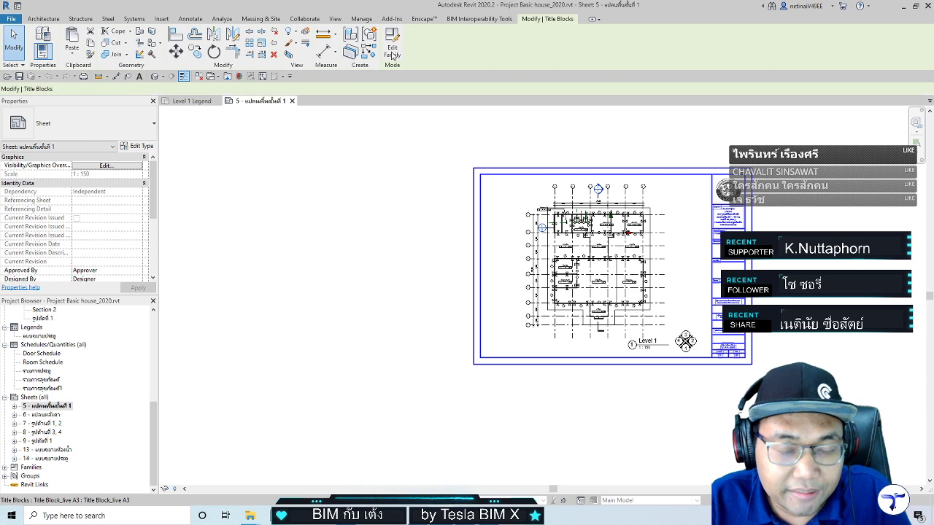
# Edit the Title Block_live A3 family and frame the whole title block in view
pyautogui.click(393, 51)
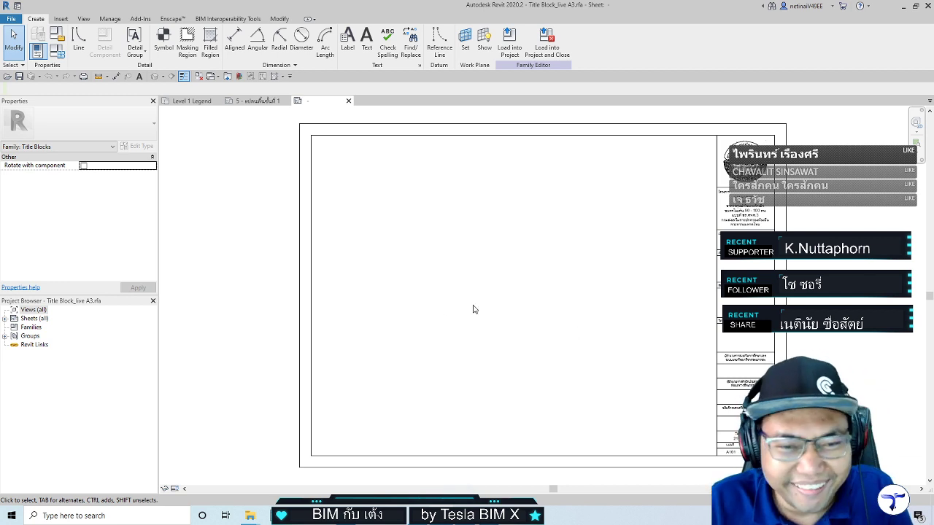
pyautogui.moveTo(636, 289); pyautogui.dragTo(584, 288, button='middle')
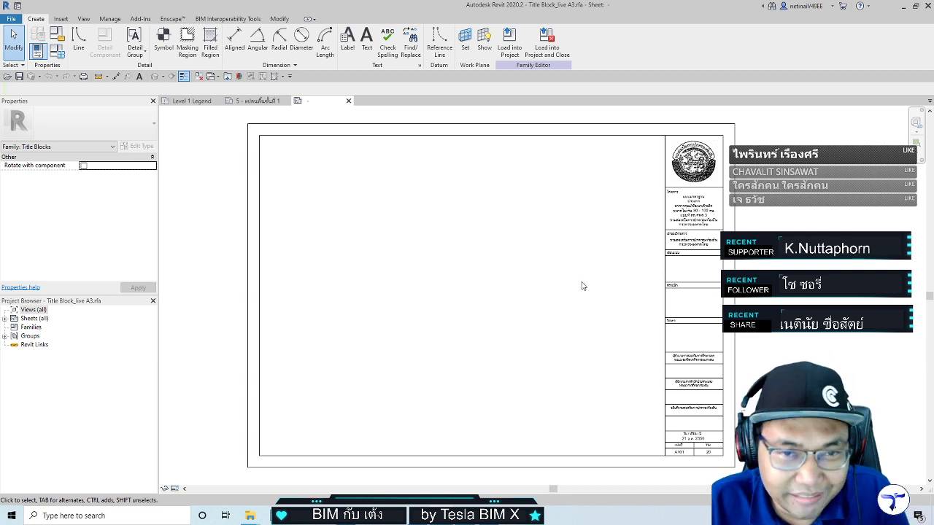
pyautogui.moveTo(564, 280); pyautogui.dragTo(573, 295, button='middle')
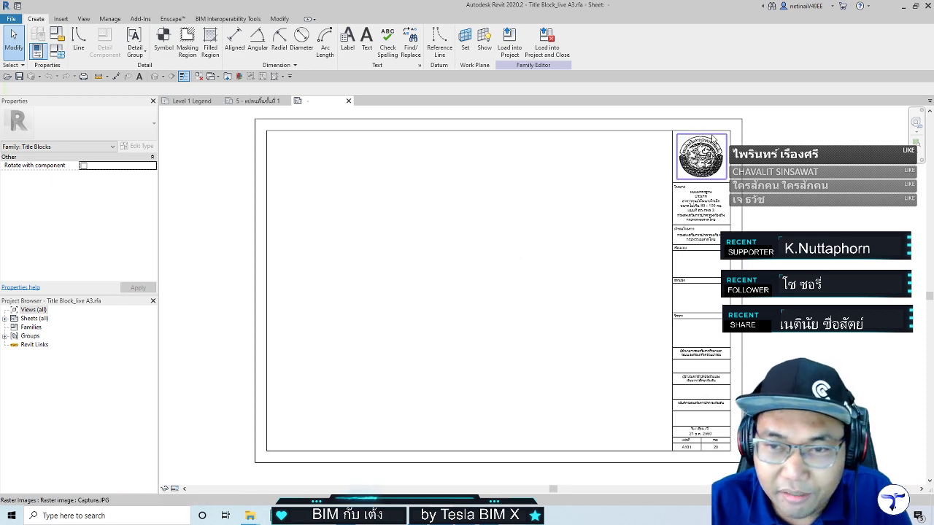
pyautogui.scroll(1, 716, 173)
# Check the project description text, then bring the engineer and architect boxes into view
pyautogui.scroll(2, 717, 174)
pyautogui.moveTo(703, 312)
pyautogui.mouseDown(button='middle')
pyautogui.moveTo(661, 210)
pyautogui.moveTo(660, 232)
pyautogui.mouseUp(button='middle')
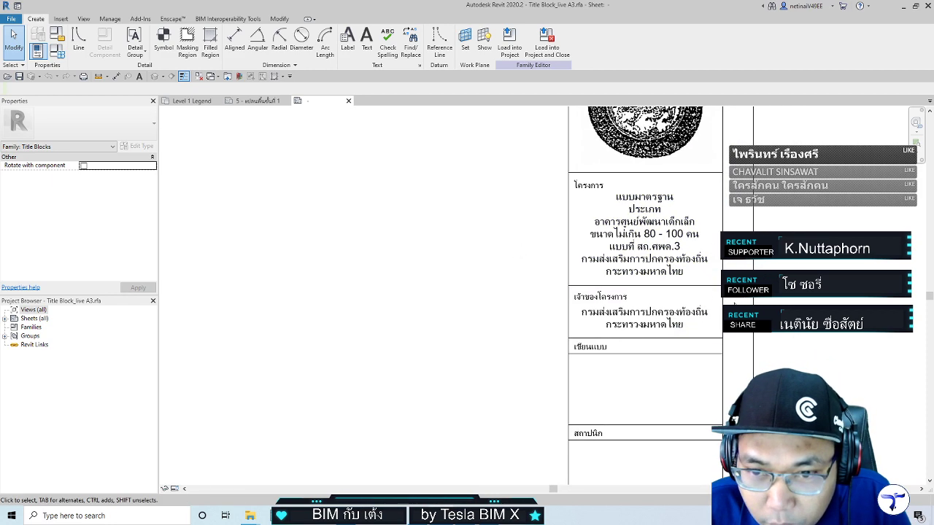
pyautogui.click(660, 232)
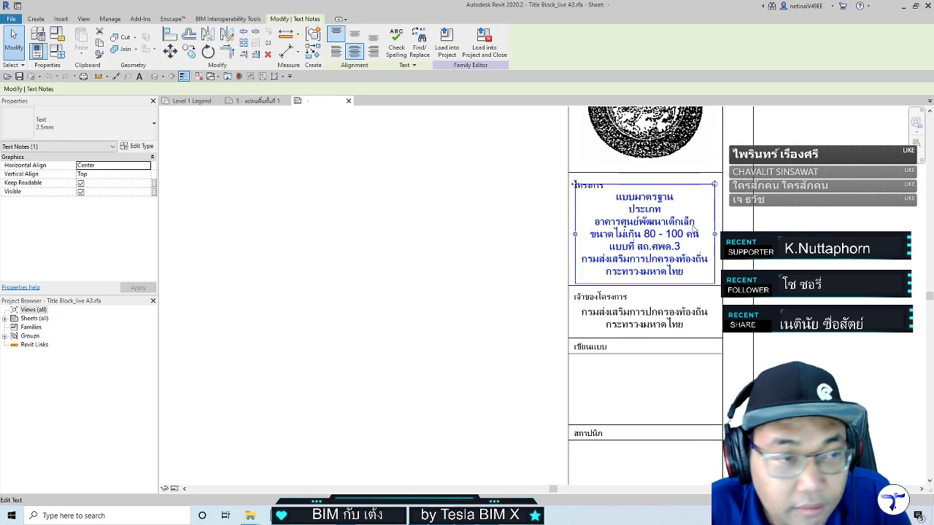
pyautogui.scroll(-1, 606, 233)
pyautogui.click(799, 336)
pyautogui.scroll(-1, 692, 334)
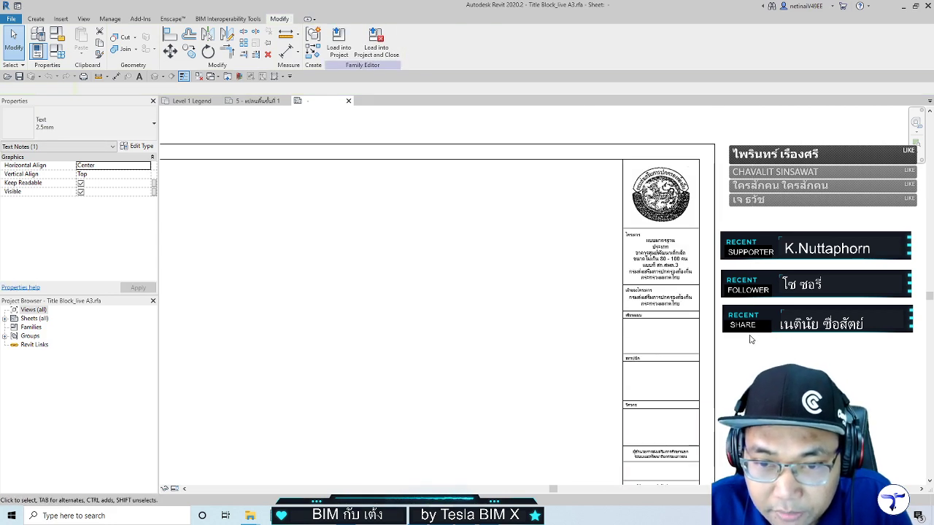
pyautogui.moveTo(692, 334); pyautogui.dragTo(657, 307, button='middle')
pyautogui.scroll(1, 633, 361)
pyautogui.scroll(1, 634, 360)
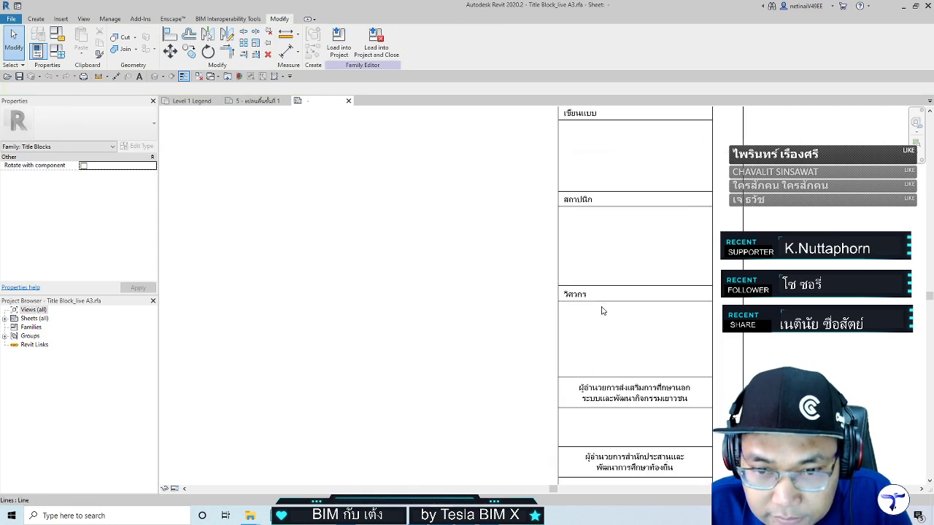
pyautogui.scroll(2, 602, 309)
pyautogui.moveTo(577, 334); pyautogui.dragTo(445, 349, button='middle')
pyautogui.moveTo(453, 168); pyautogui.dragTo(450, 183, button='middle')
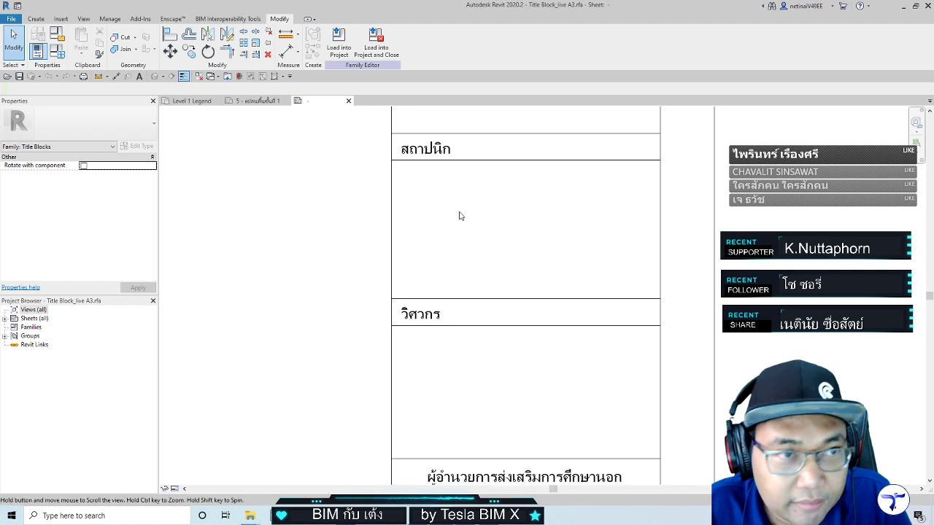
# Place text 'นาย XXXX YYYYY' under the วิศวกร heading using the TX text tool
pyautogui.press('t')
pyautogui.press('x')
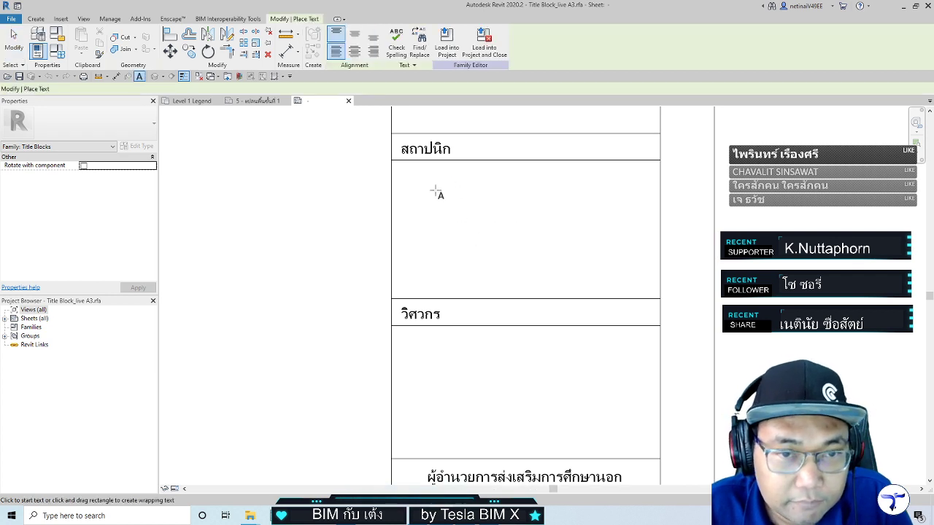
pyautogui.click(400, 338)
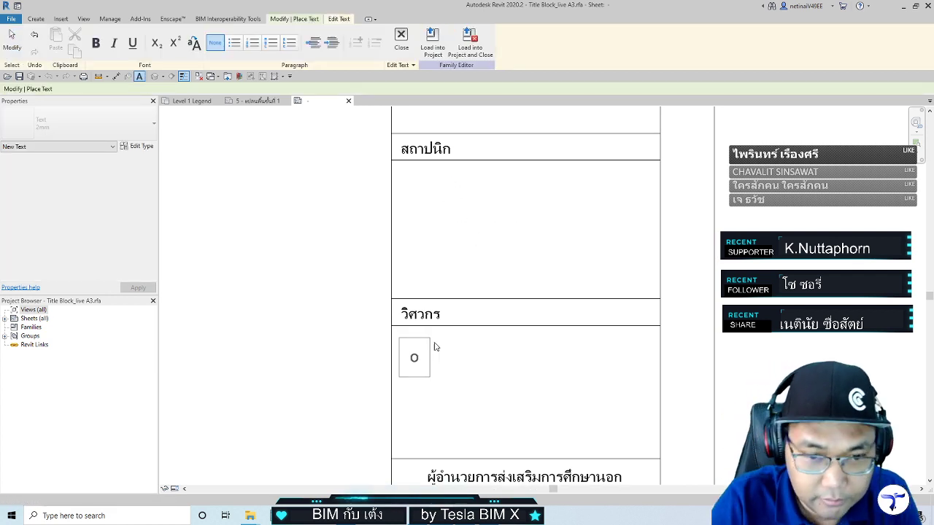
pyautogui.write('นาย XXXX  YYYYY')
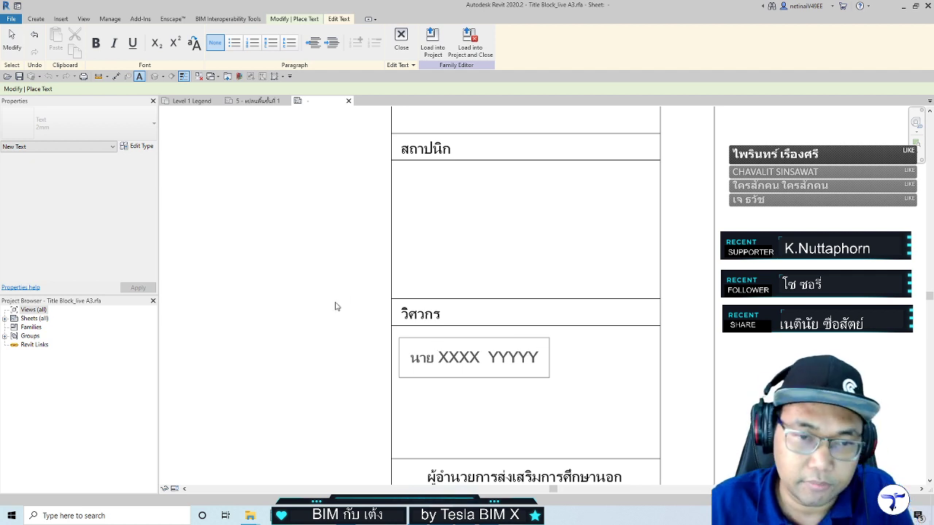
pyautogui.click(334, 306)
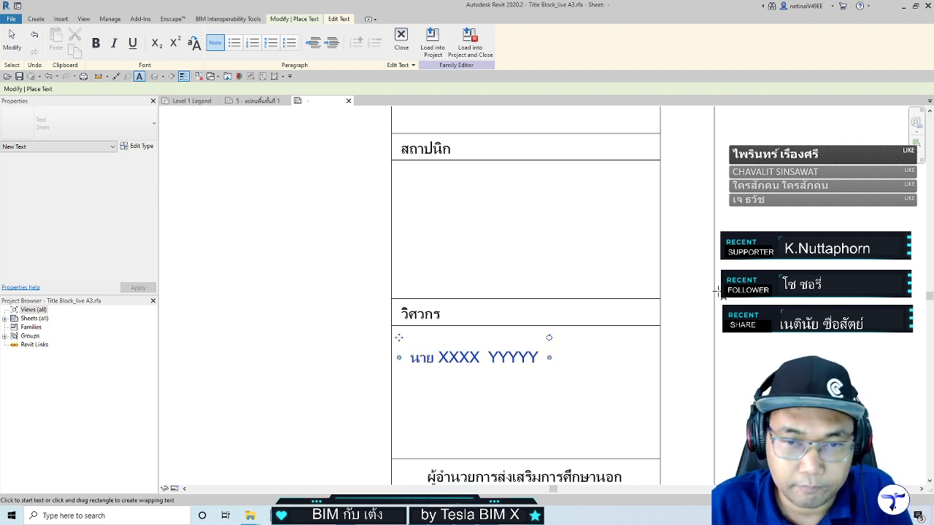
pyautogui.scroll(-3, 718, 281)
pyautogui.press('Escape')
pyautogui.scroll(-2, 722, 270)
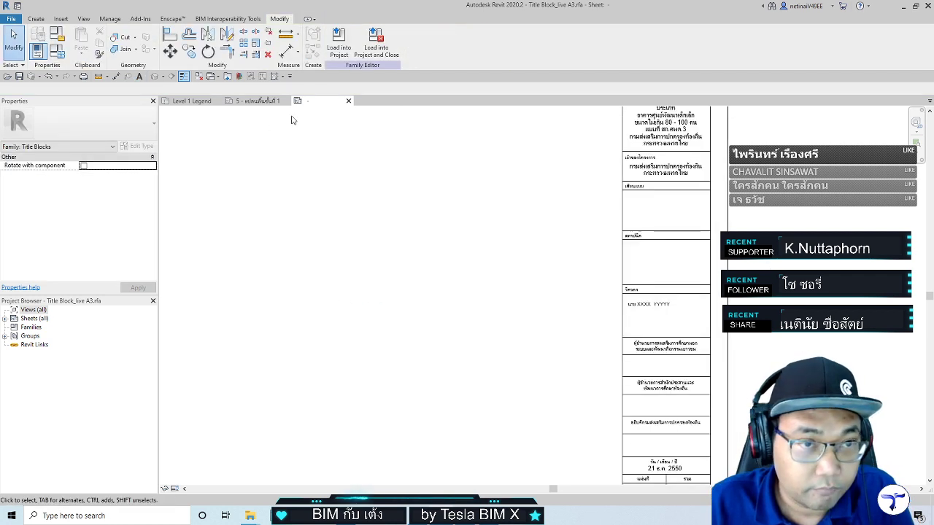
# Close the Sheet 5 view and reopen awa_STR_20.rvt from Recent Documents
pyautogui.click(286, 101)
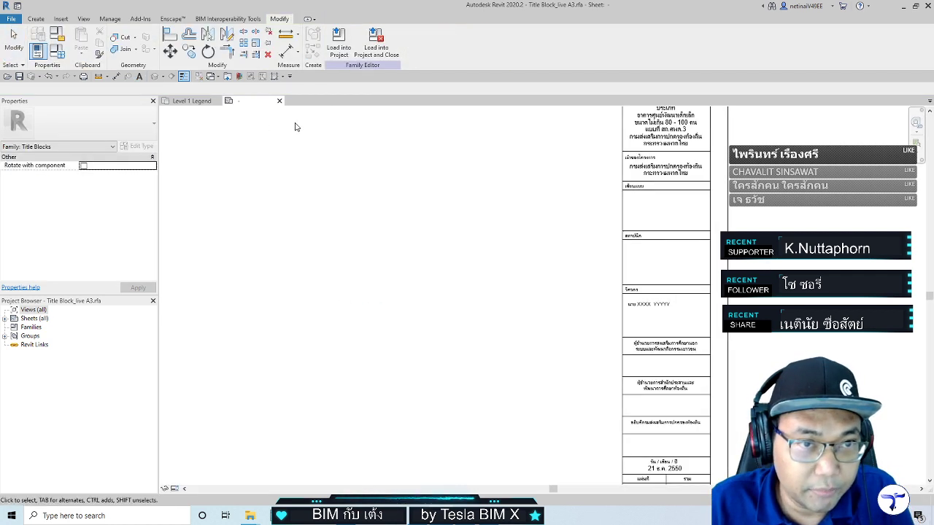
pyautogui.click(11, 20)
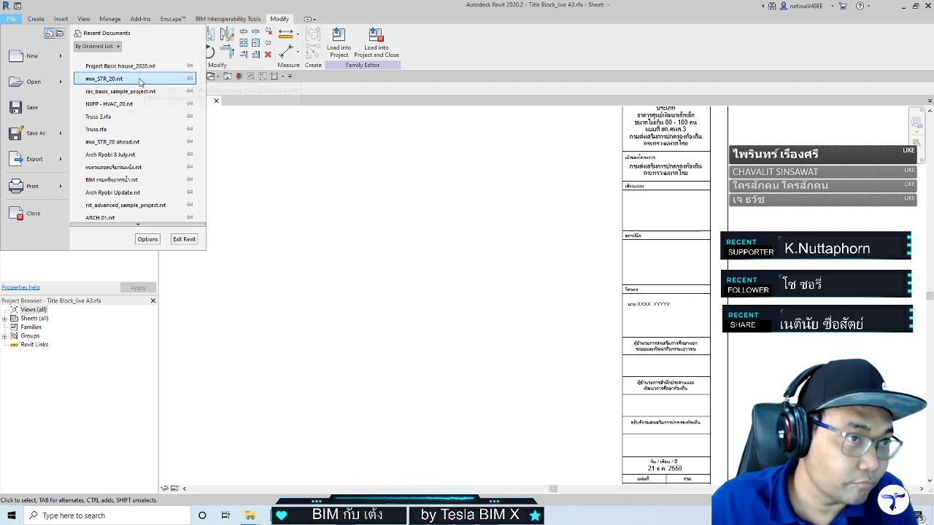
pyautogui.click(386, 235)
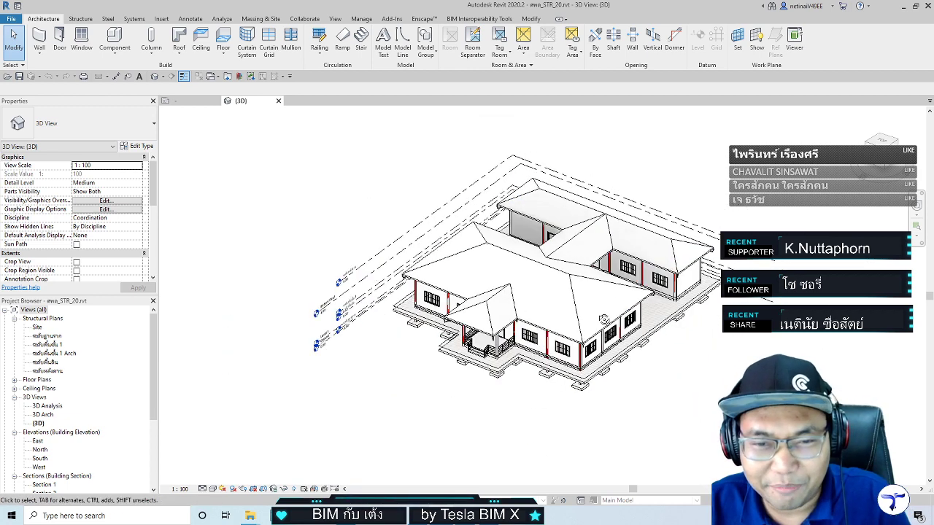
# Use Visibility/Graphics (VG) to keep the Revit link visible and turn off the Roofs category in the 3D view
pyautogui.moveTo(611, 307)
pyautogui.keyDown('shift'); pyautogui.mouseDown(button='middle')
pyautogui.moveTo(687, 332)
pyautogui.moveTo(399, 299)
pyautogui.mouseUp(button='middle'); pyautogui.keyUp('shift')
pyautogui.scroll(3, 399, 299)
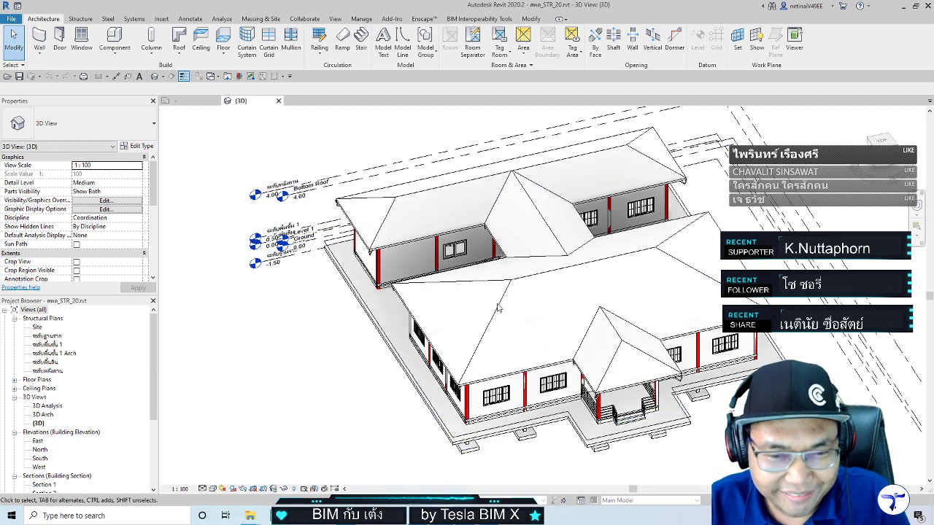
pyautogui.scroll(1, 399, 299)
pyautogui.scroll(-3, 400, 293)
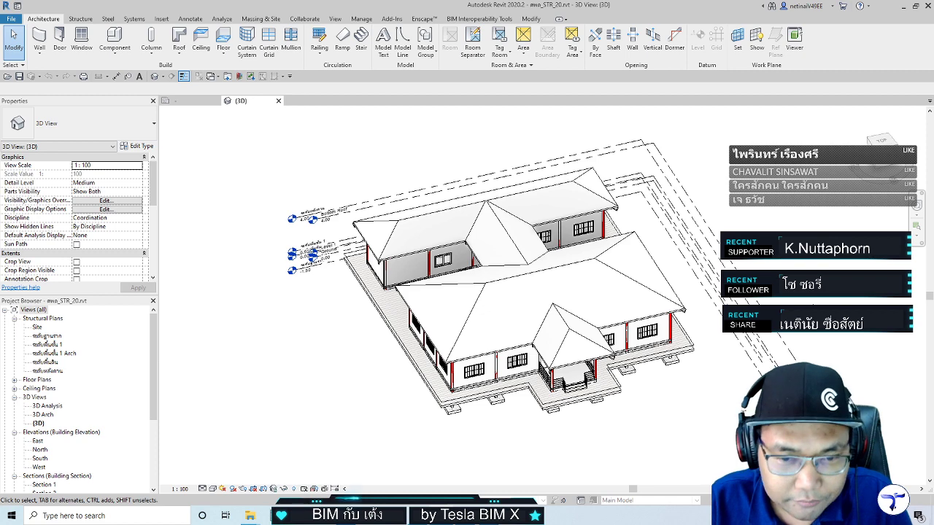
pyautogui.press('v')
pyautogui.press('g')
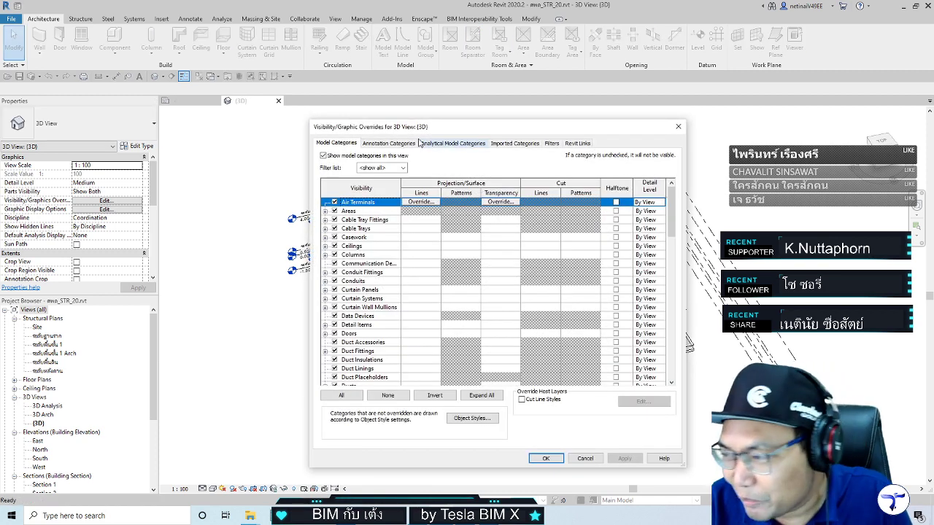
pyautogui.click(577, 143)
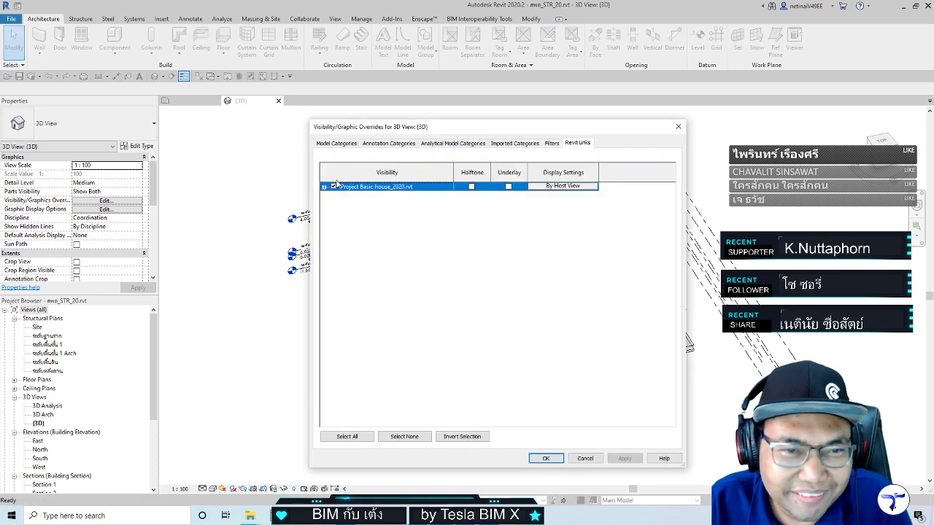
pyautogui.click(336, 143)
pyautogui.scroll(-10, 353, 291)
pyautogui.click(353, 325)
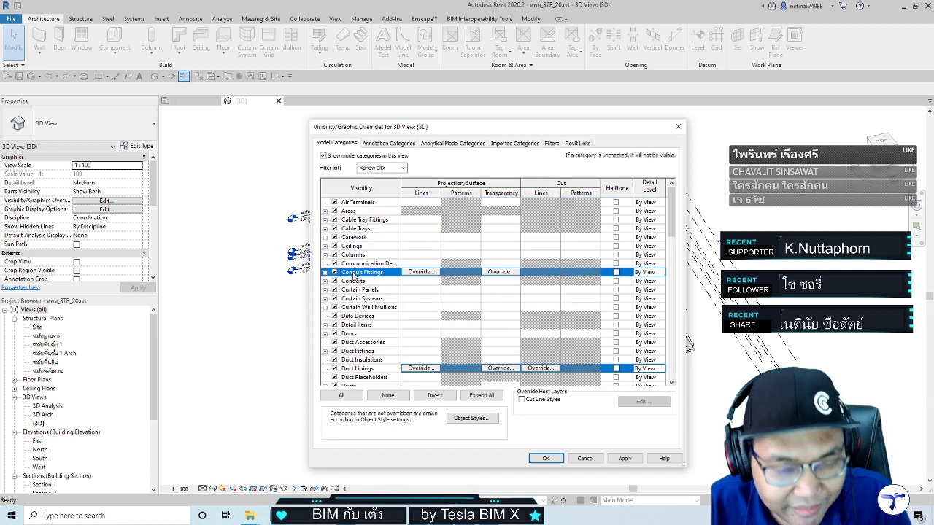
pyautogui.scroll(-1, 352, 317)
pyautogui.click(336, 350)
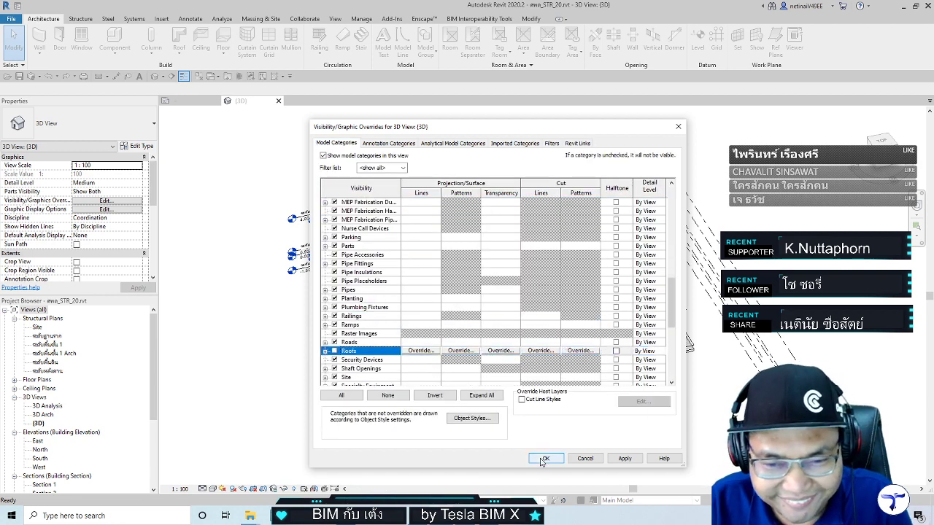
pyautogui.click(544, 458)
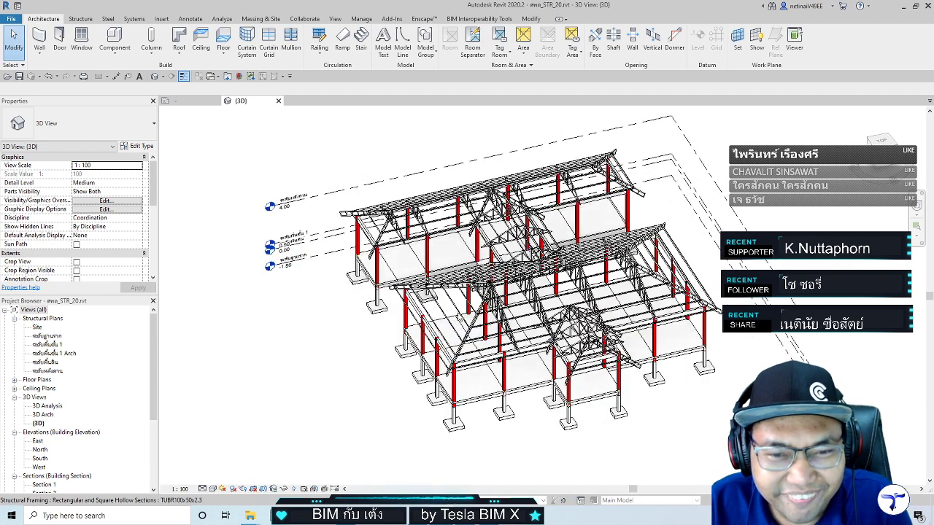
pyautogui.scroll(5, 325, 378)
pyautogui.scroll(-1, 324, 378)
pyautogui.scroll(-2, 324, 378)
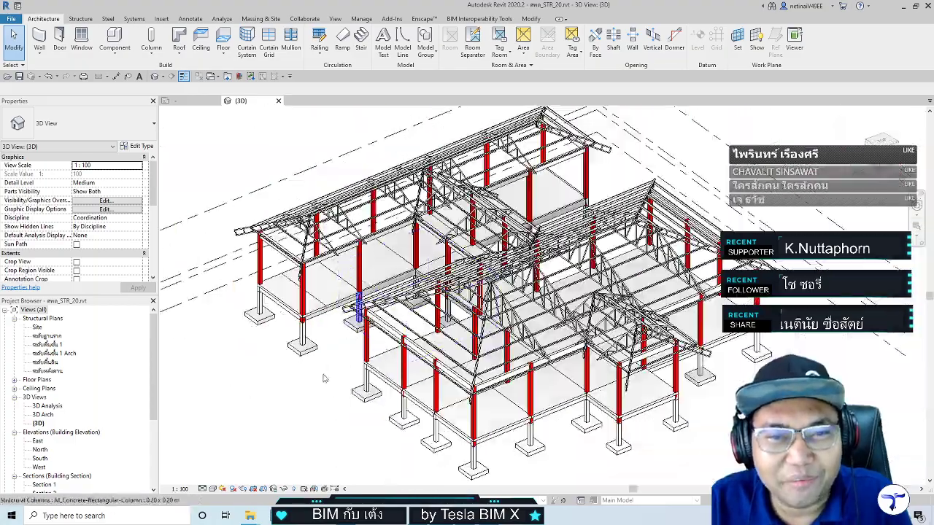
pyautogui.moveTo(324, 377)
pyautogui.keyDown('shift'); pyautogui.mouseDown(button='middle')
pyautogui.moveTo(360, 386)
pyautogui.moveTo(765, 340)
pyautogui.moveTo(736, 365)
pyautogui.moveTo(687, 315)
pyautogui.mouseUp(button='middle'); pyautogui.keyUp('shift')
pyautogui.scroll(2, 554, 365)
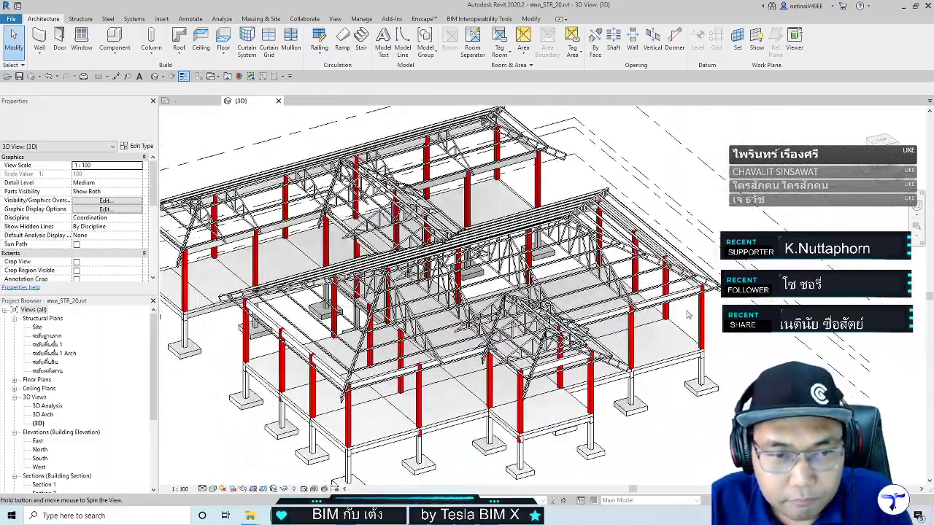
pyautogui.scroll(2, 357, 215)
pyautogui.scroll(2, 357, 215)
pyautogui.scroll(2, 357, 216)
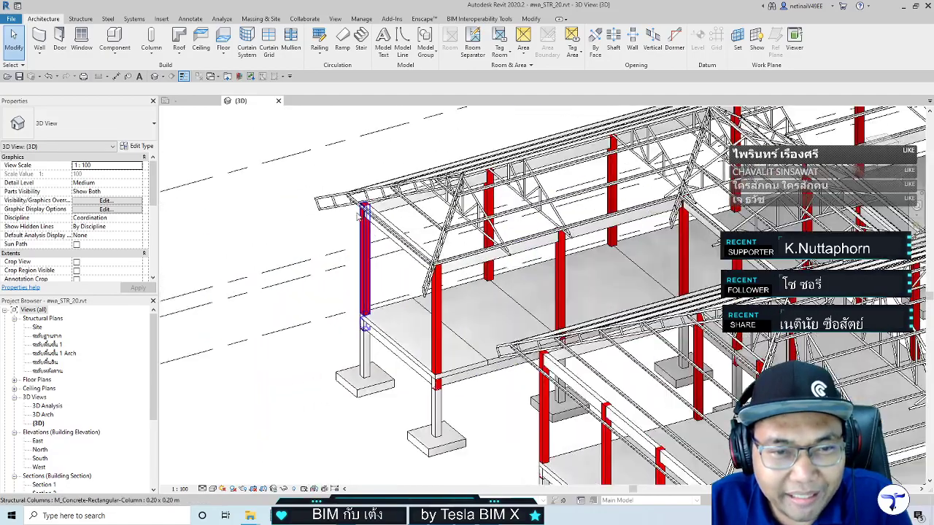
pyautogui.scroll(2, 357, 216)
pyautogui.scroll(1, 442, 214)
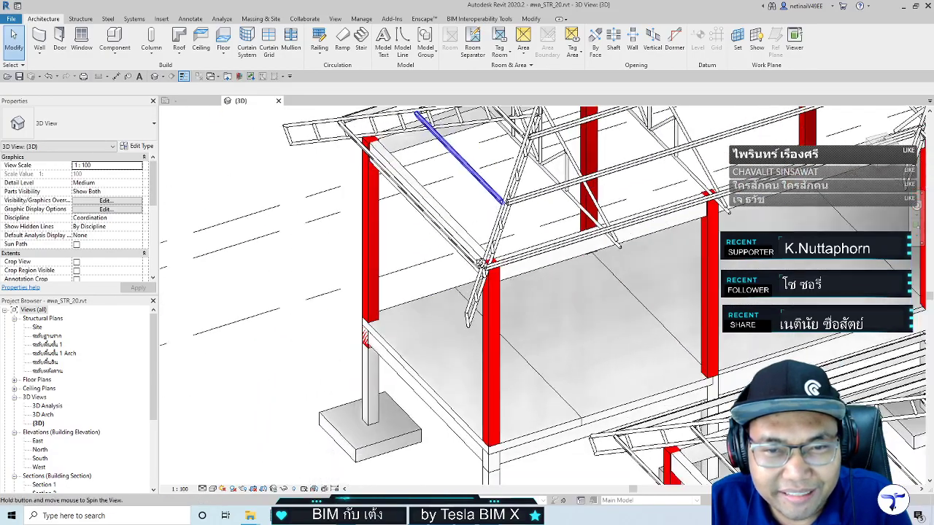
pyautogui.scroll(1, 442, 214)
pyautogui.scroll(-1, 705, 306)
pyautogui.scroll(-1, 705, 307)
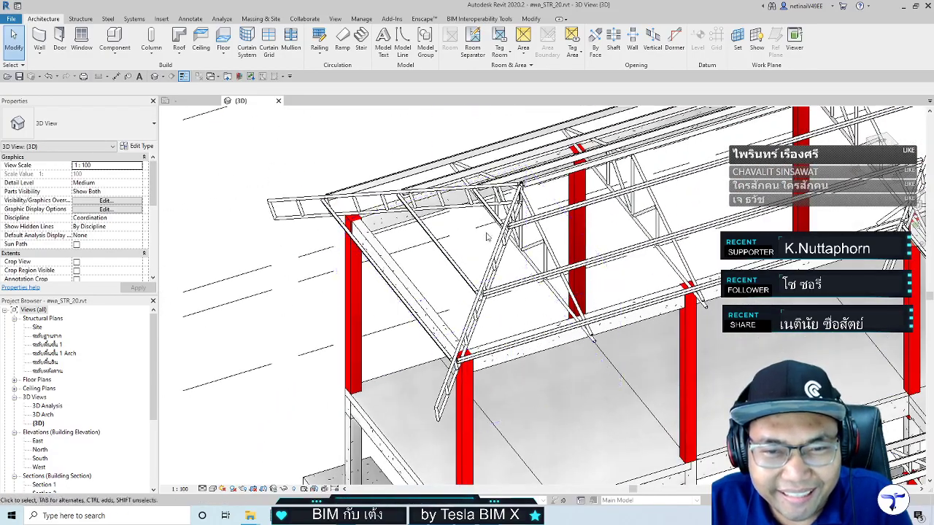
pyautogui.moveTo(704, 307)
pyautogui.keyDown('shift'); pyautogui.mouseDown(button='middle')
pyautogui.moveTo(524, 265)
pyautogui.moveTo(427, 301)
pyautogui.mouseUp(button='middle'); pyautogui.keyUp('shift')
pyautogui.scroll(2, 523, 264)
pyautogui.scroll(-3, 524, 264)
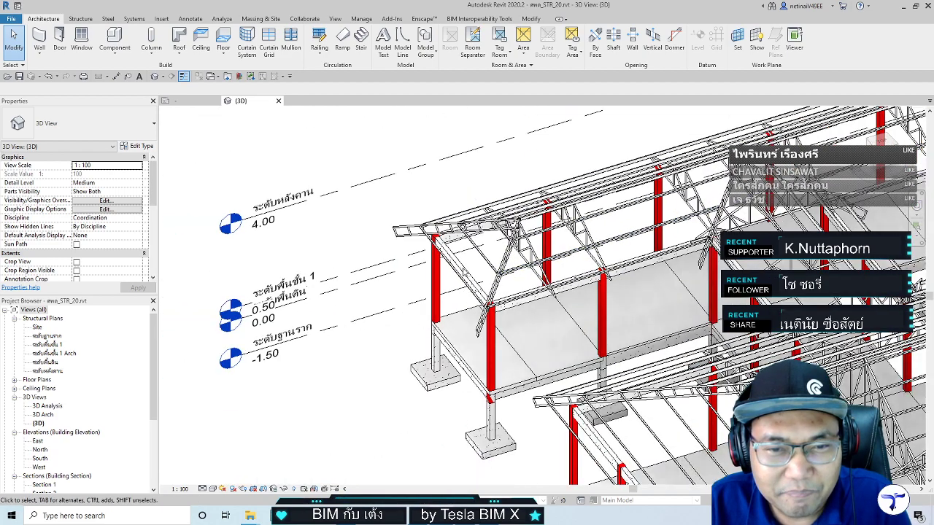
pyautogui.scroll(1, 456, 277)
pyautogui.click(461, 270)
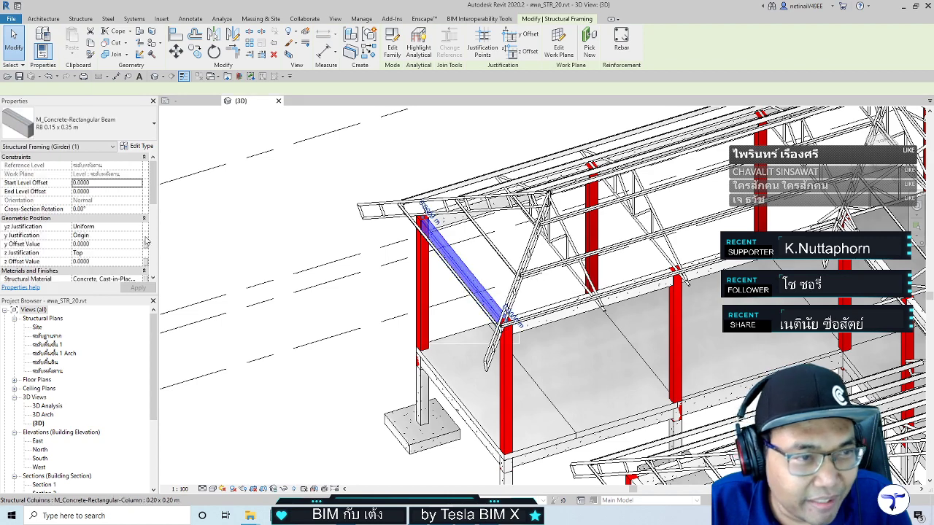
pyautogui.scroll(-5, 122, 232)
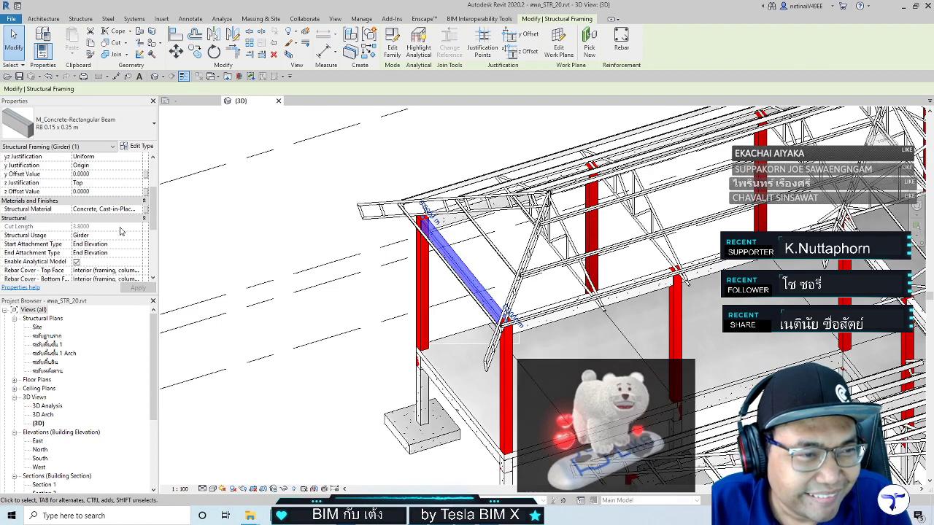
pyautogui.click(368, 296)
pyautogui.scroll(-2, 368, 297)
pyautogui.scroll(-2, 368, 297)
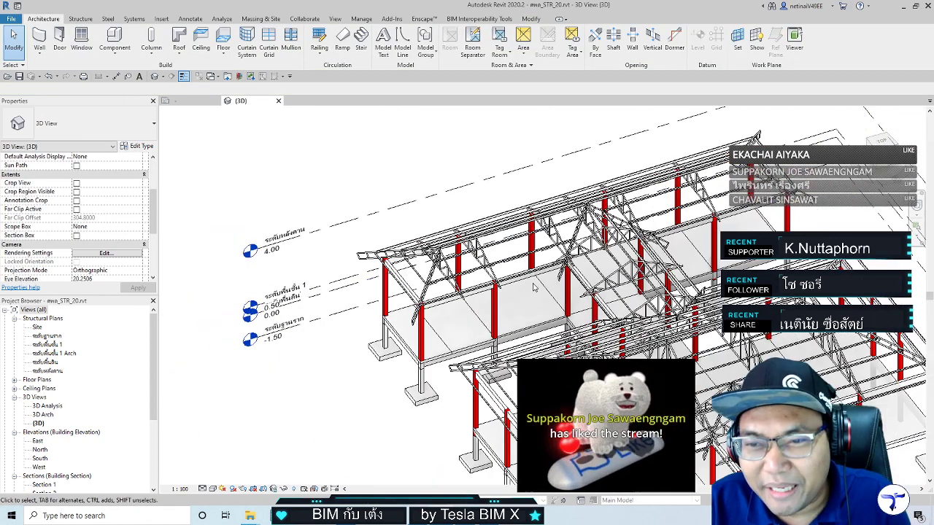
pyautogui.scroll(1, 423, 363)
pyautogui.moveTo(423, 362)
pyautogui.keyDown('shift'); pyautogui.mouseDown(button='middle')
pyautogui.moveTo(811, 360)
pyautogui.moveTo(759, 343)
pyautogui.mouseUp(button='middle'); pyautogui.keyUp('shift')
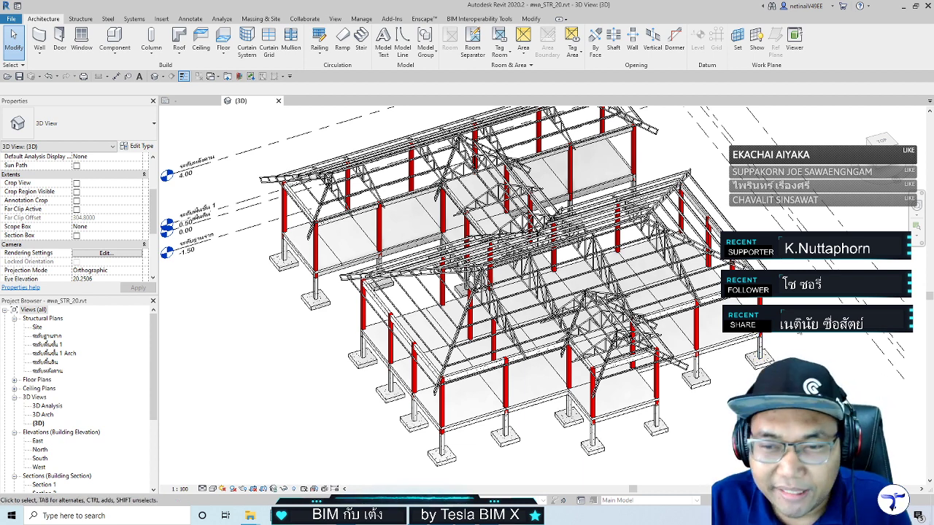
pyautogui.moveTo(709, 383)
pyautogui.mouseDown(button='middle')
pyautogui.moveTo(692, 325)
pyautogui.moveTo(736, 347)
pyautogui.moveTo(261, 375)
pyautogui.mouseUp(button='middle')
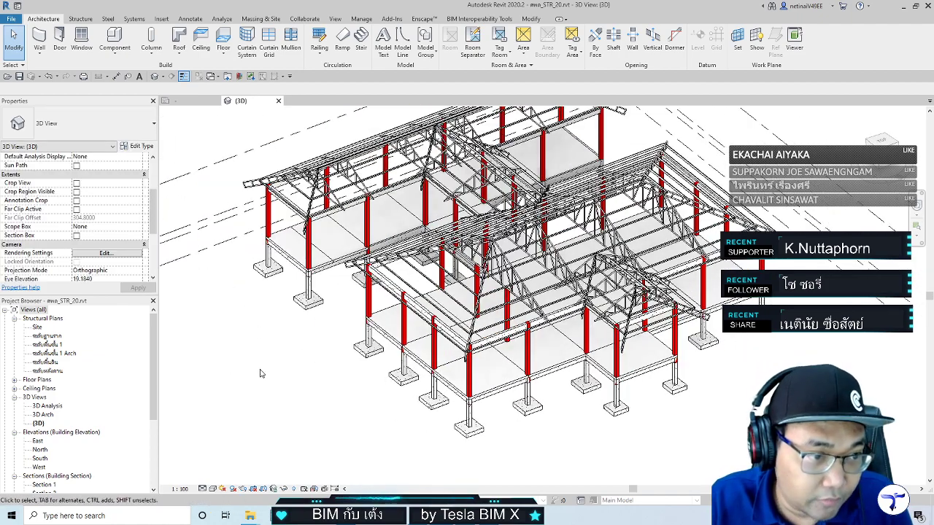
# Close the Title Block_live A3.rfa family tab and answer its save prompt
pyautogui.click(209, 103)
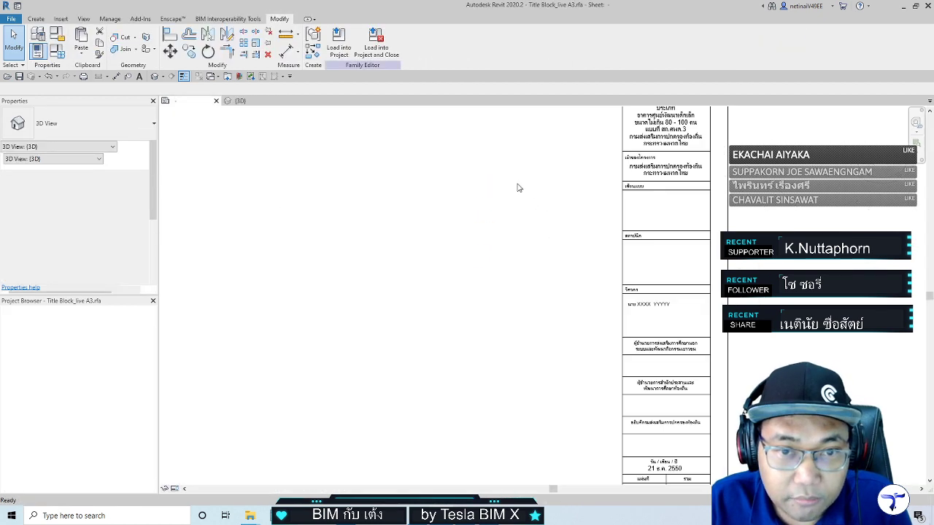
pyautogui.scroll(-3, 557, 250)
pyautogui.scroll(-1, 610, 302)
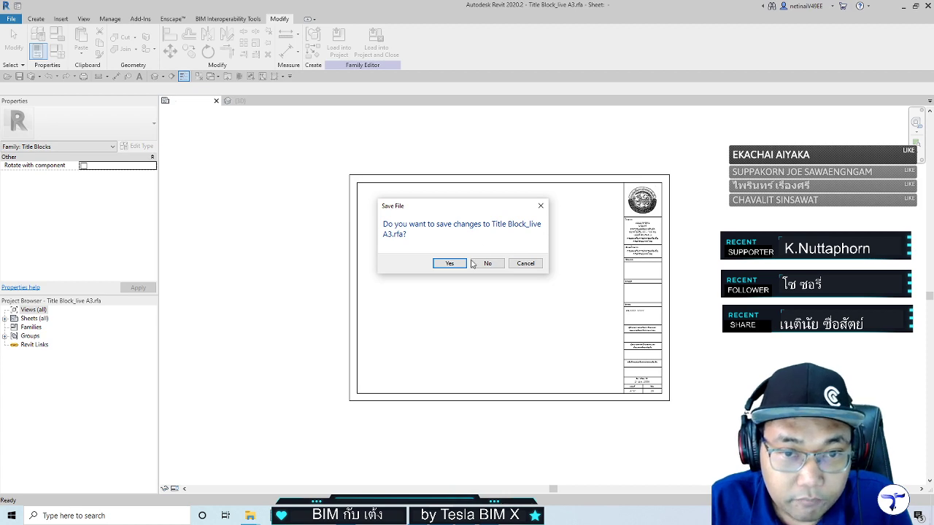
pyautogui.click(484, 266)
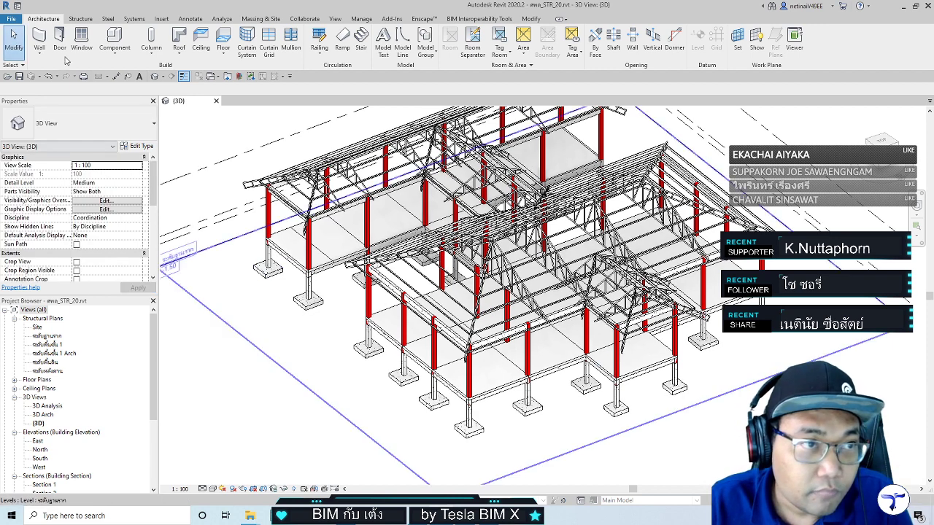
# Add a new sheet from Sheets (all) using the Title Block_live A3 title block
pyautogui.click(20, 76)
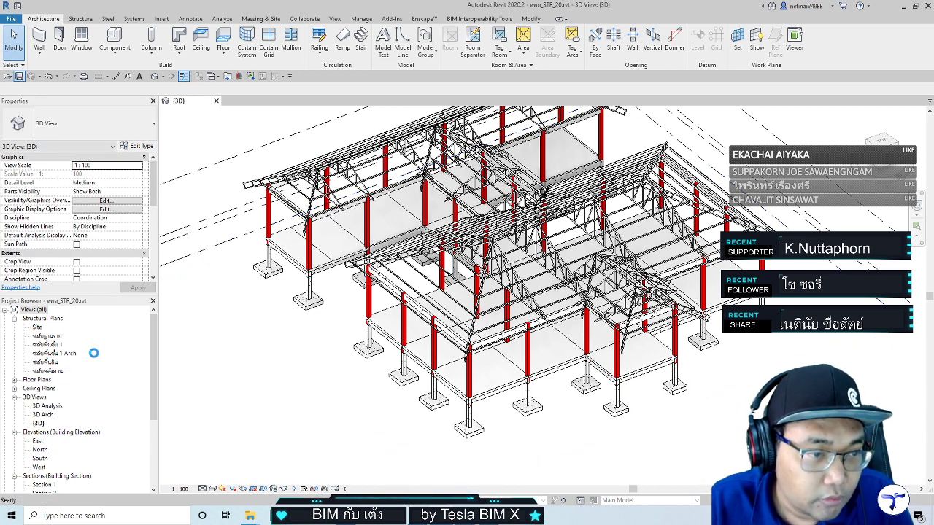
pyautogui.scroll(-2, 102, 358)
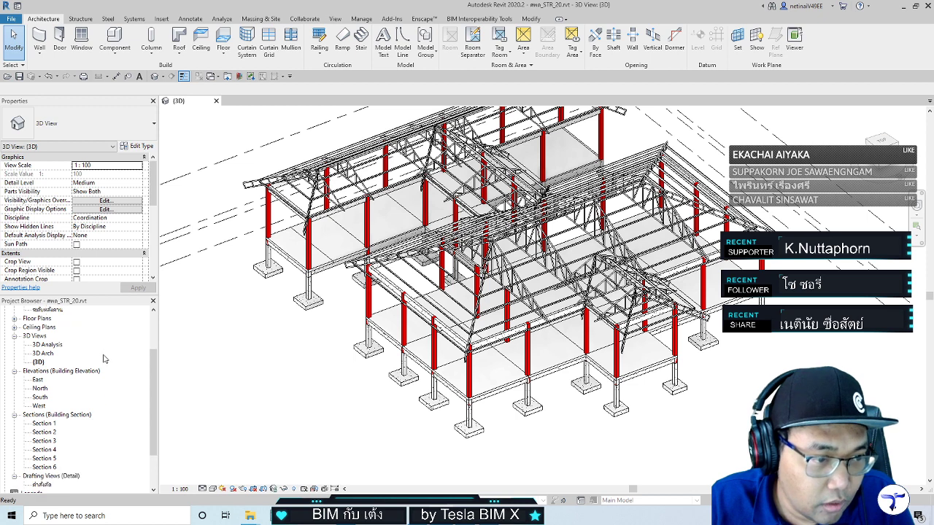
pyautogui.scroll(-3, 100, 368)
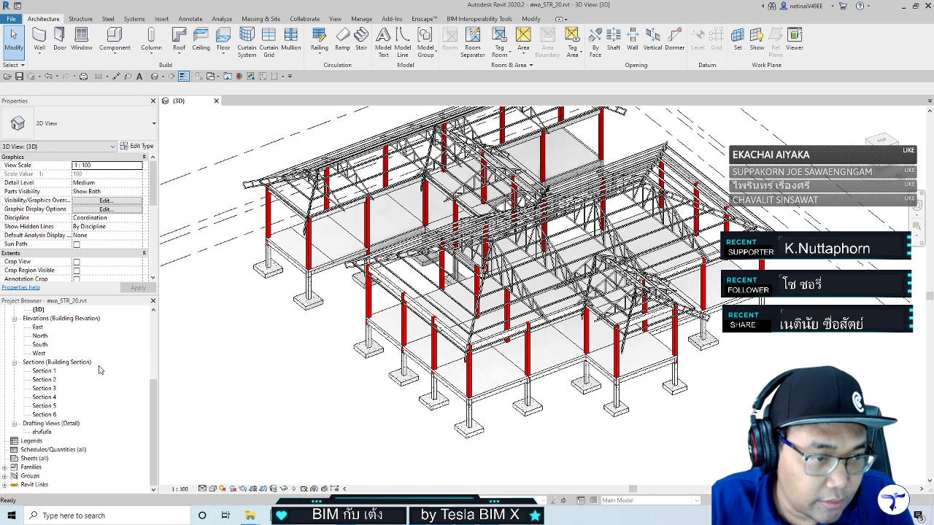
pyautogui.click(32, 458)
pyautogui.rightClick(26, 458)
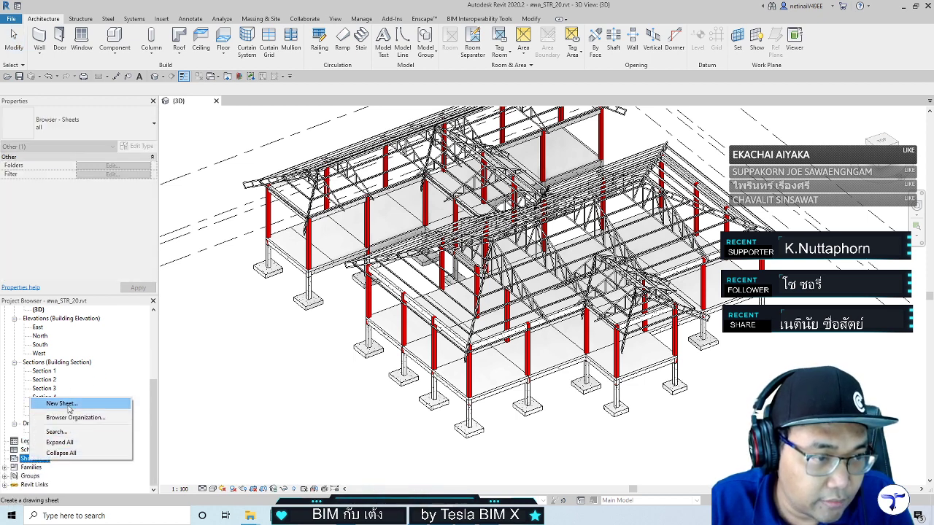
pyautogui.click(70, 405)
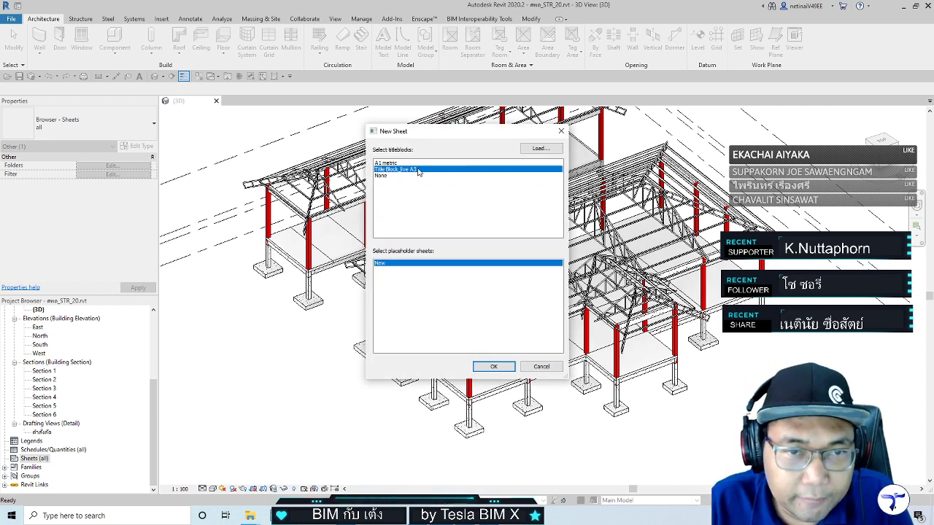
pyautogui.click(494, 367)
# Scroll through the F1 and F2 footing details in the Foxit PDF, then minimize Foxit
pyautogui.hotkey('alt', 'Tab')
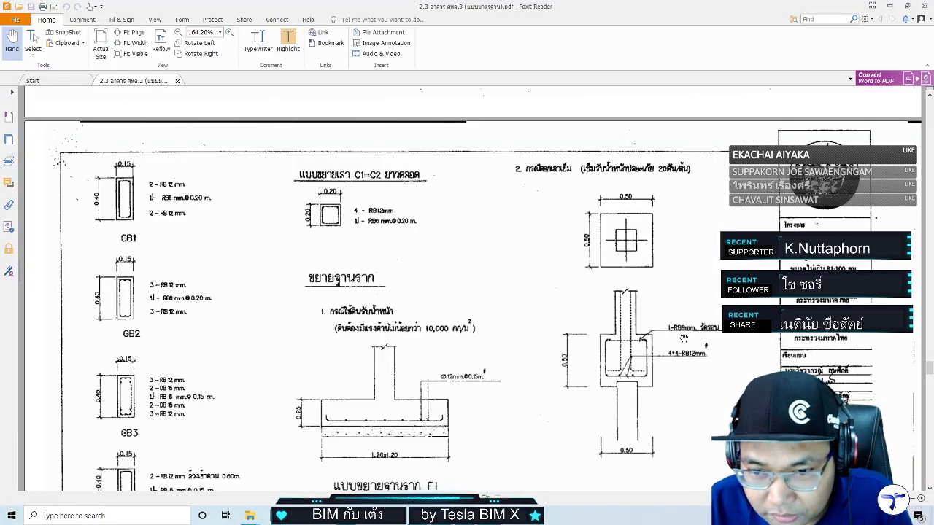
pyautogui.scroll(-5, 684, 338)
pyautogui.scroll(1, 684, 337)
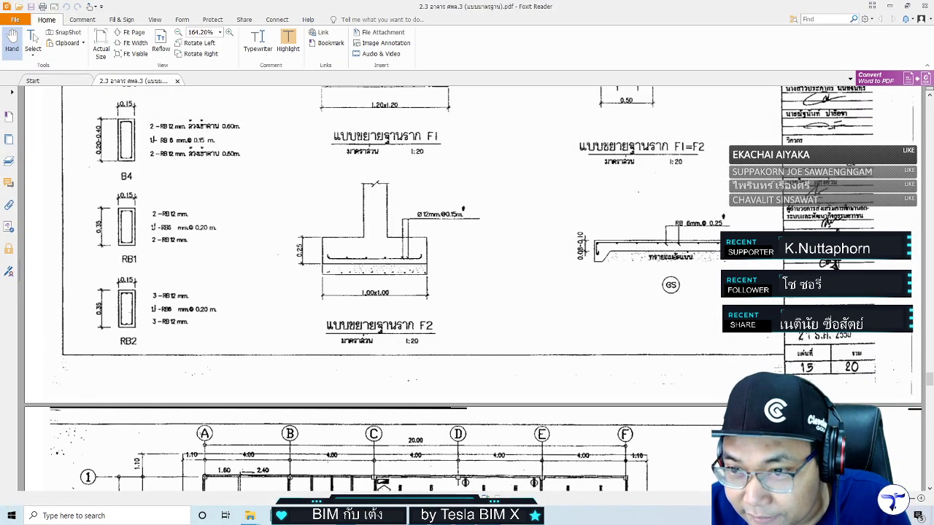
pyautogui.scroll(2, 685, 338)
pyautogui.scroll(3, 487, 294)
pyautogui.scroll(2, 487, 295)
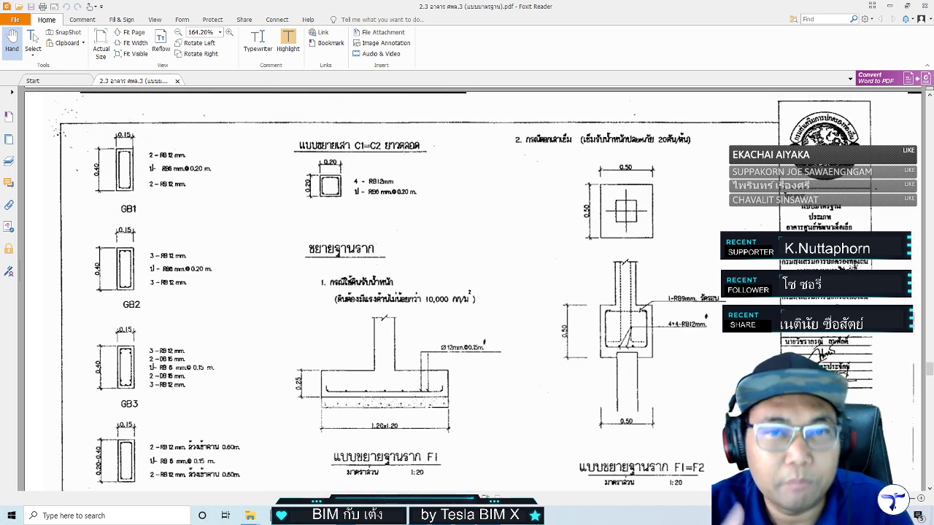
pyautogui.scroll(-2, 487, 295)
pyautogui.scroll(-3, 487, 295)
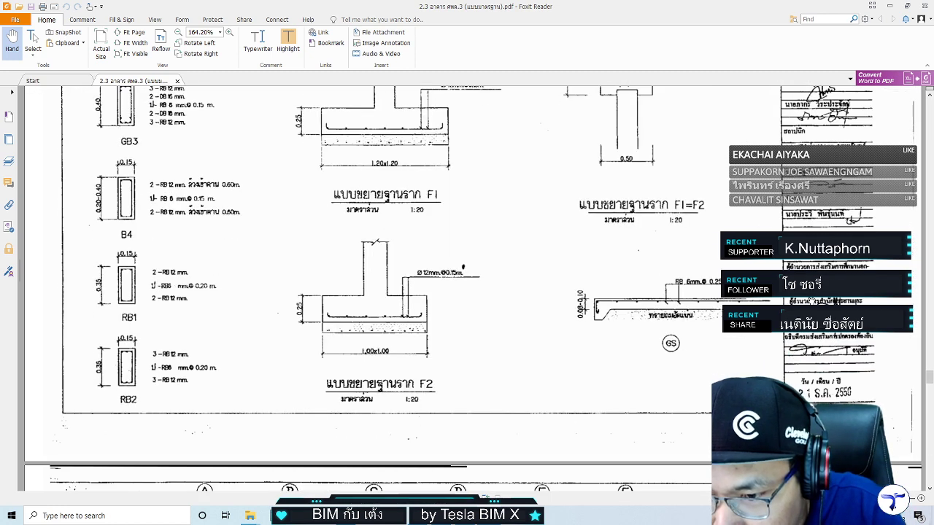
pyautogui.scroll(-1, 811, 300)
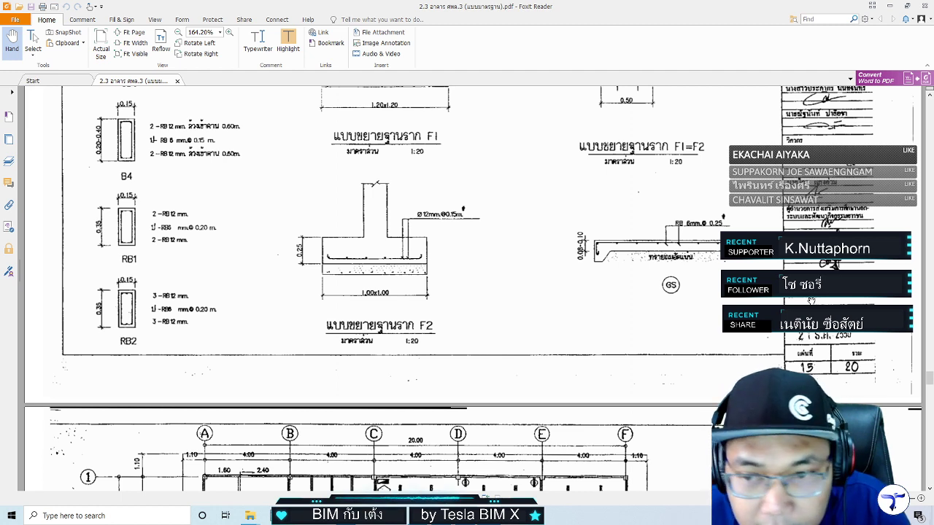
pyautogui.scroll(2, 811, 300)
pyautogui.scroll(3, 811, 299)
pyautogui.scroll(1, 811, 299)
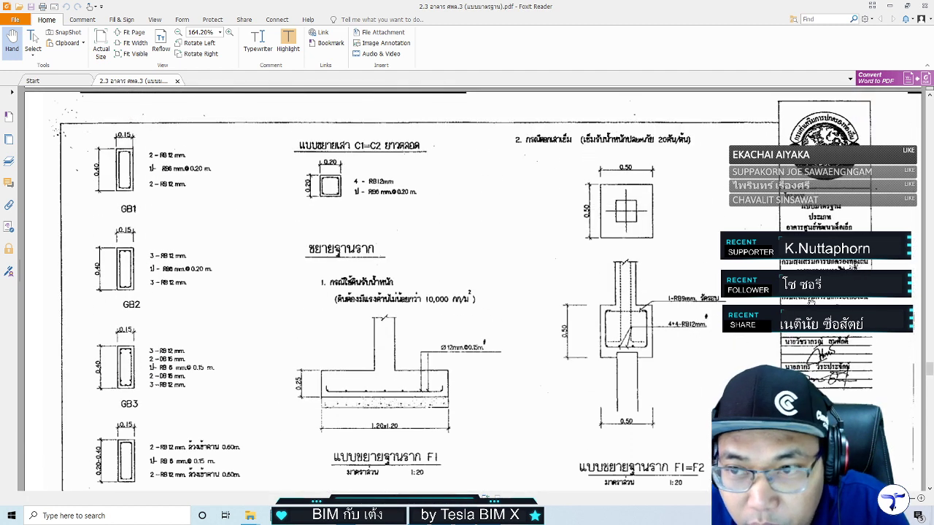
pyautogui.scroll(-1, 811, 300)
pyautogui.scroll(-1, 811, 300)
pyautogui.scroll(-1, 811, 299)
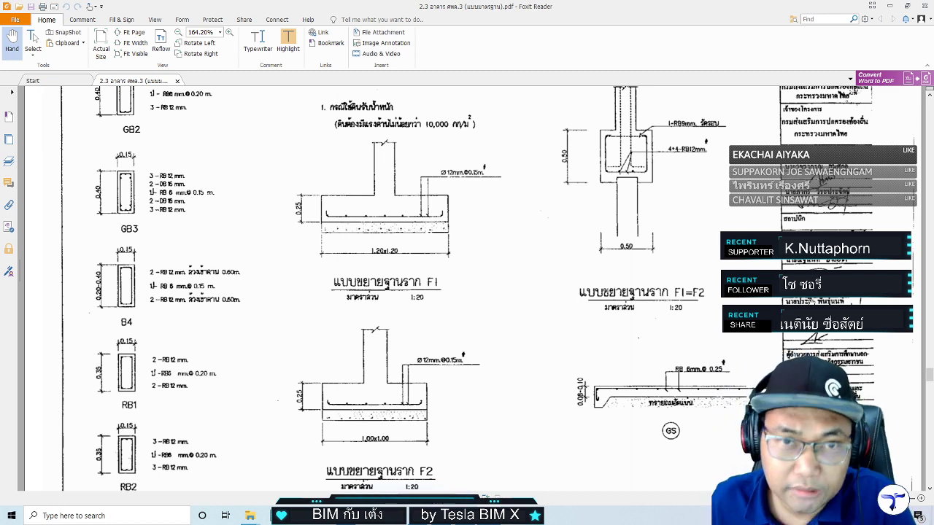
pyautogui.scroll(-3, 675, 284)
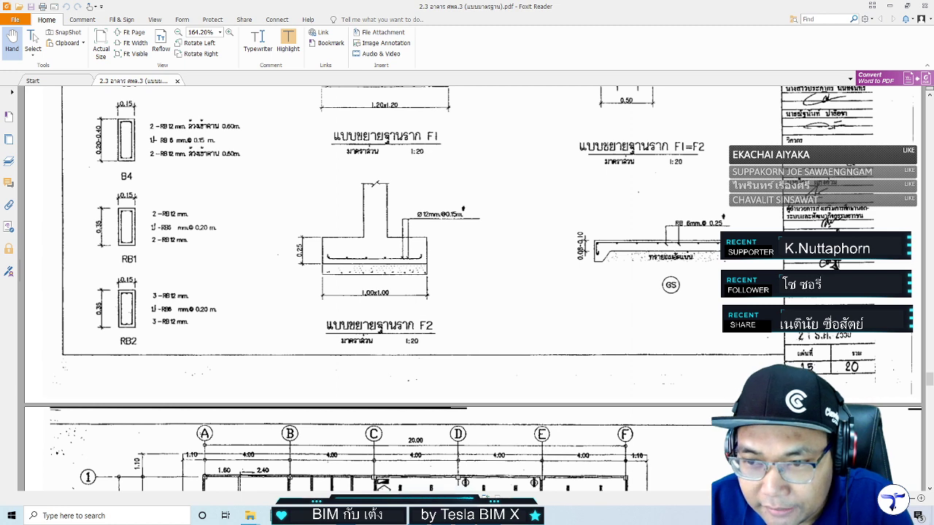
pyautogui.scroll(1, 842, 370)
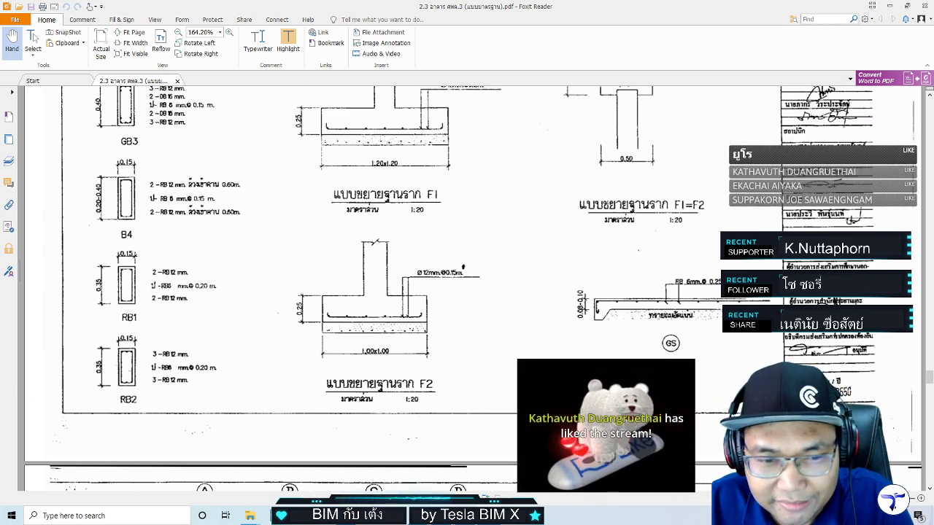
pyautogui.click(889, 5)
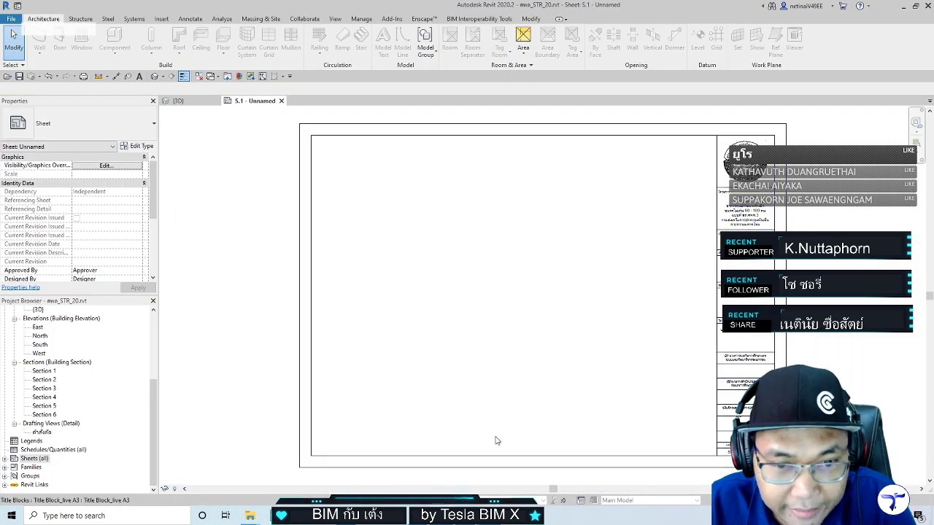
# Recheck the PDF footing details, minimize Foxit, and pan empty sheet S.1 slightly left
pyautogui.hotkey('alt', 'Tab')
pyautogui.scroll(2, 529, 300)
pyautogui.scroll(1, 527, 288)
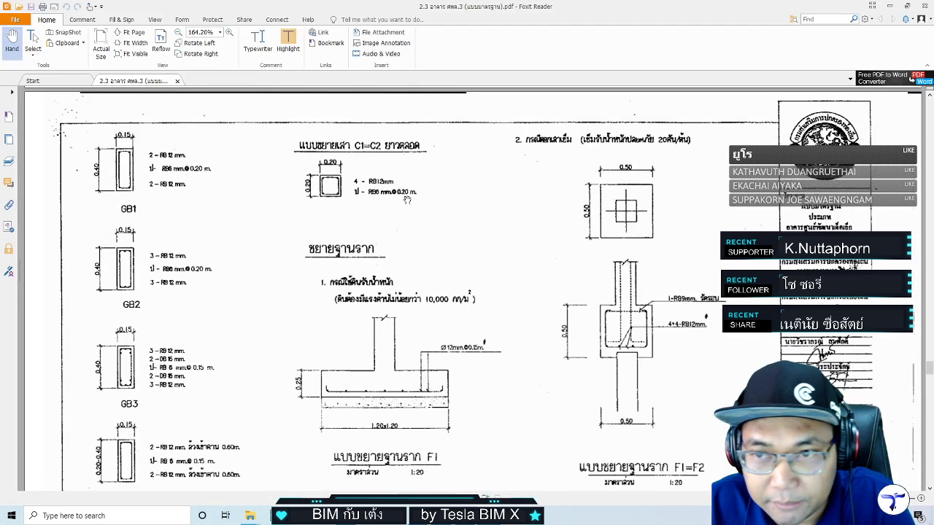
pyautogui.scroll(-2, 526, 279)
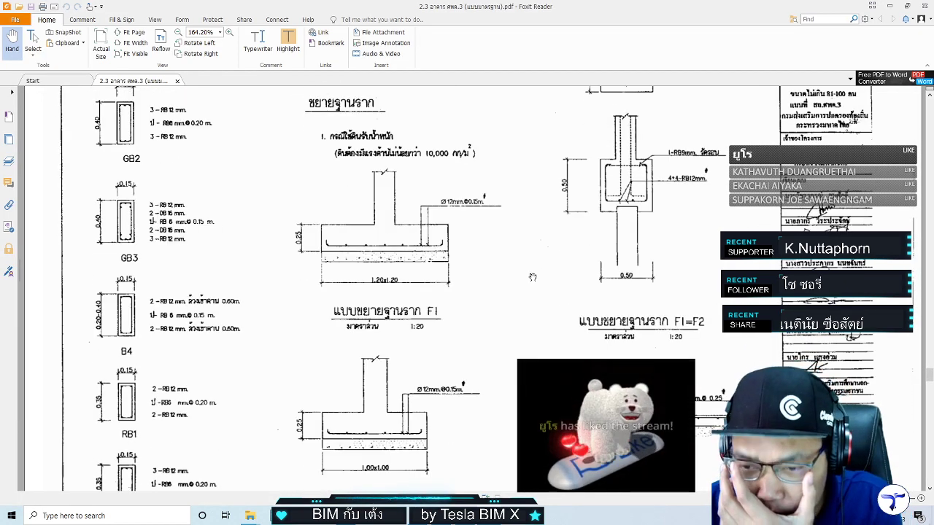
pyautogui.scroll(-2, 531, 277)
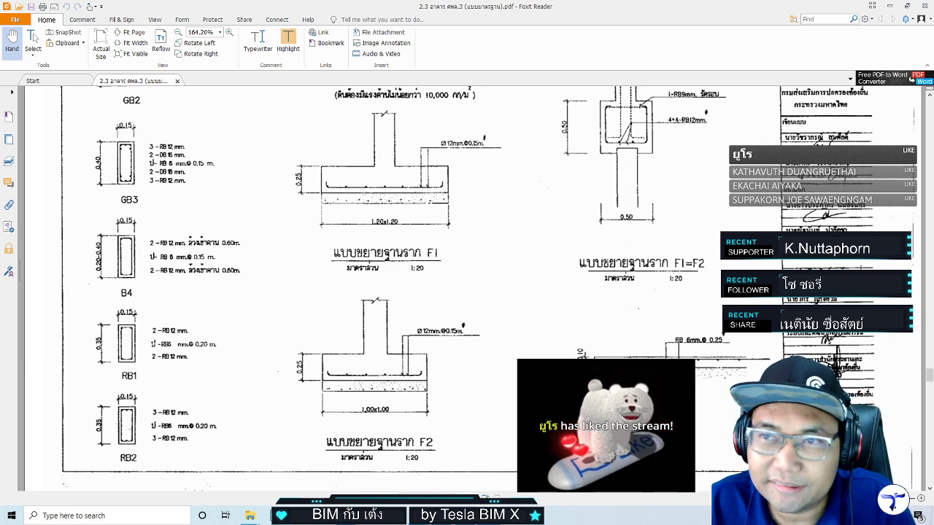
pyautogui.click(889, 7)
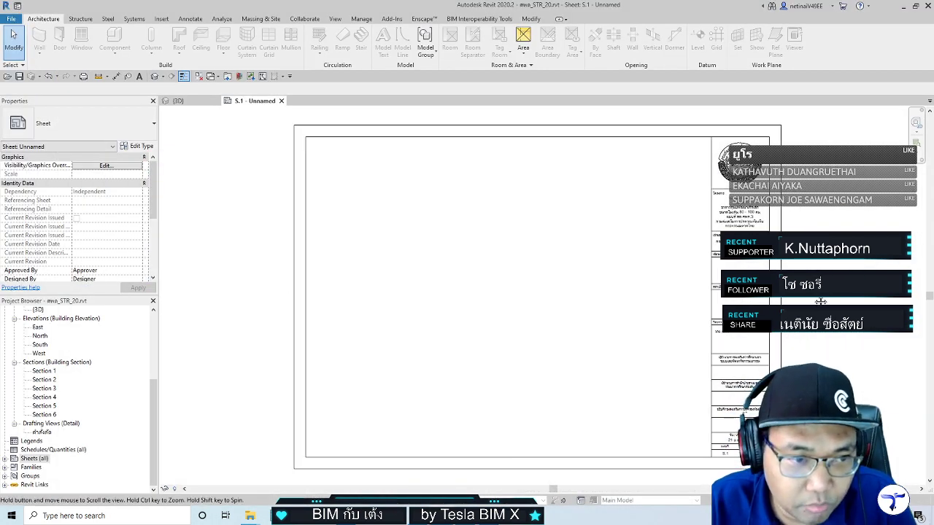
pyautogui.moveTo(775, 266); pyautogui.dragTo(743, 266, button='middle')
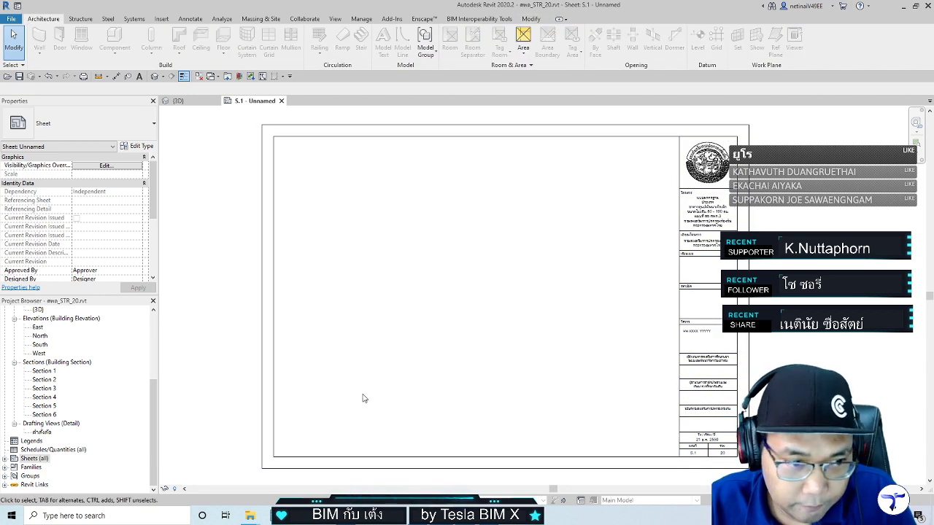
# Scroll the Foxit PDF to the F2 footing detail, then minimize it back to Revit
pyautogui.hotkey('alt', 'Tab')
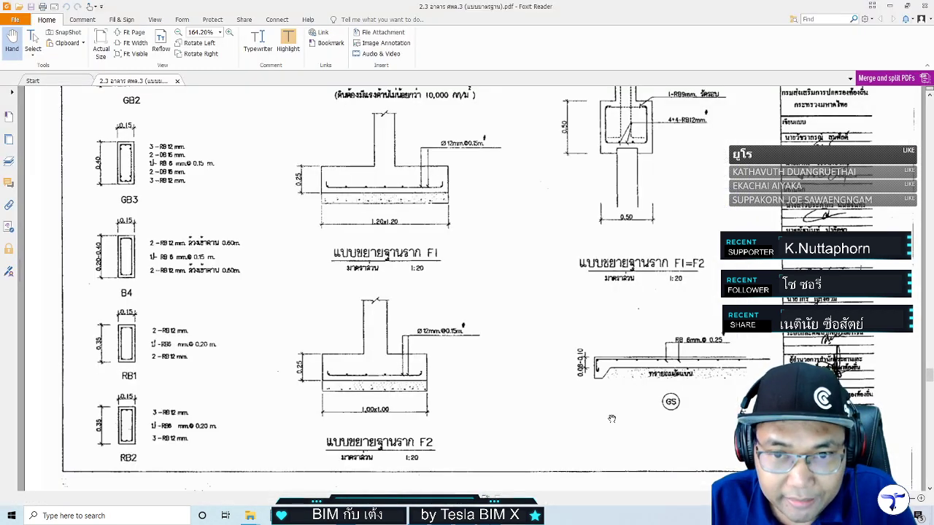
pyautogui.scroll(1, 611, 406)
pyautogui.scroll(5, 612, 406)
pyautogui.scroll(3, 615, 399)
pyautogui.scroll(-5, 615, 399)
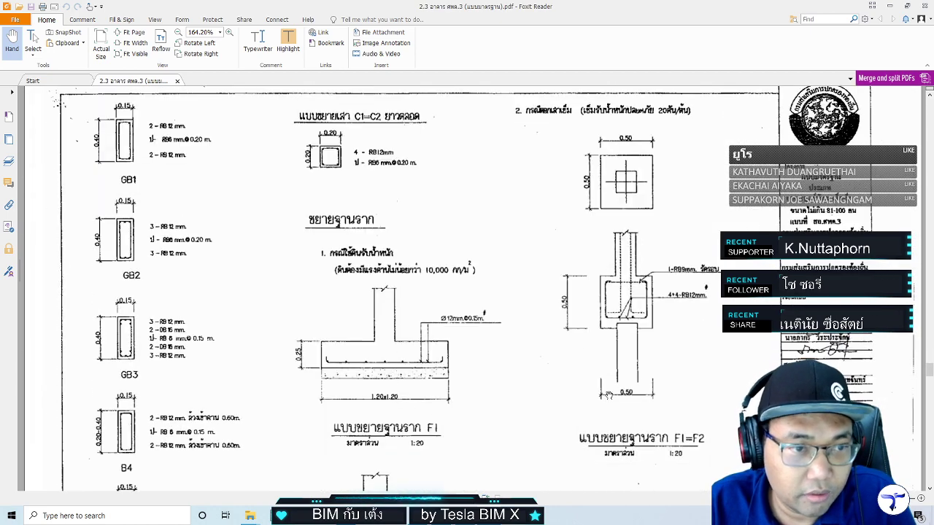
pyautogui.scroll(-1, 431, 177)
pyautogui.scroll(-1, 533, 258)
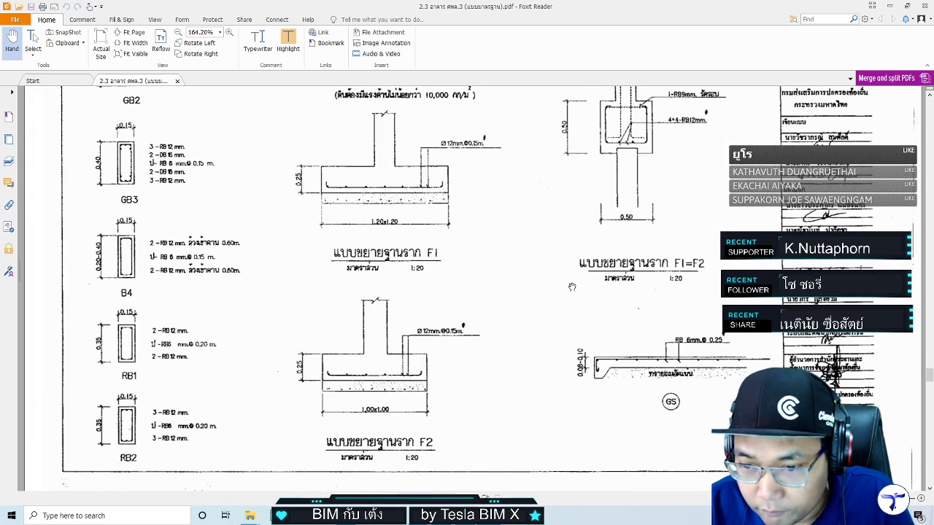
pyautogui.scroll(-1, 572, 287)
pyautogui.scroll(1, 638, 305)
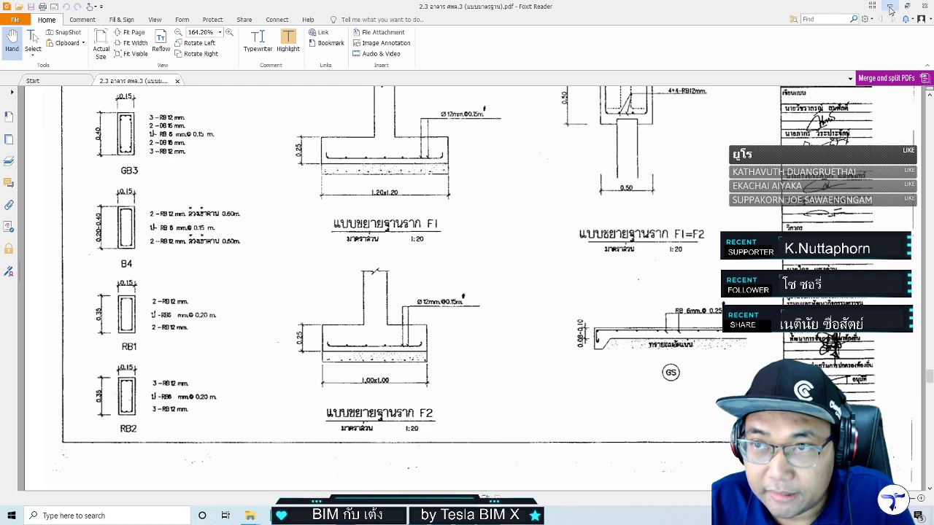
pyautogui.click(890, 8)
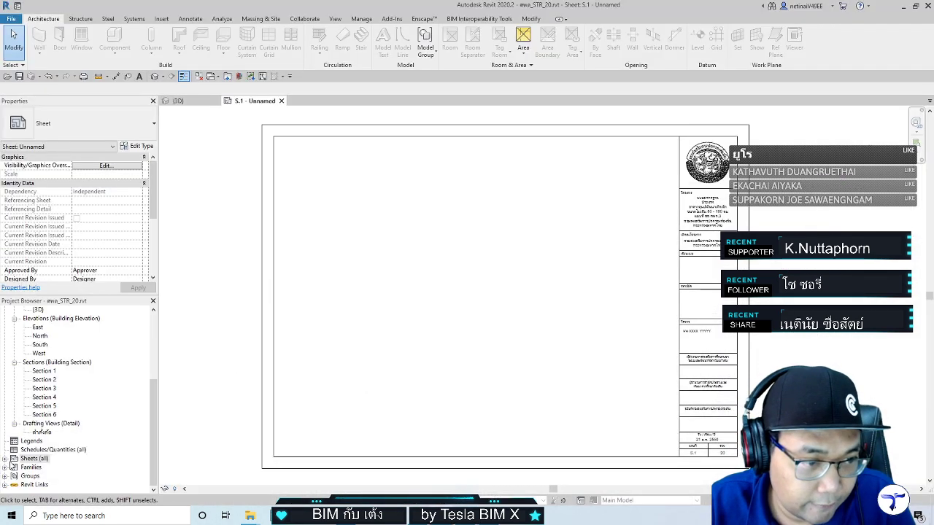
# Change the title block's sheet number label from S.1 to S2 - 1
pyautogui.click(6, 459)
pyautogui.scroll(4, 724, 410)
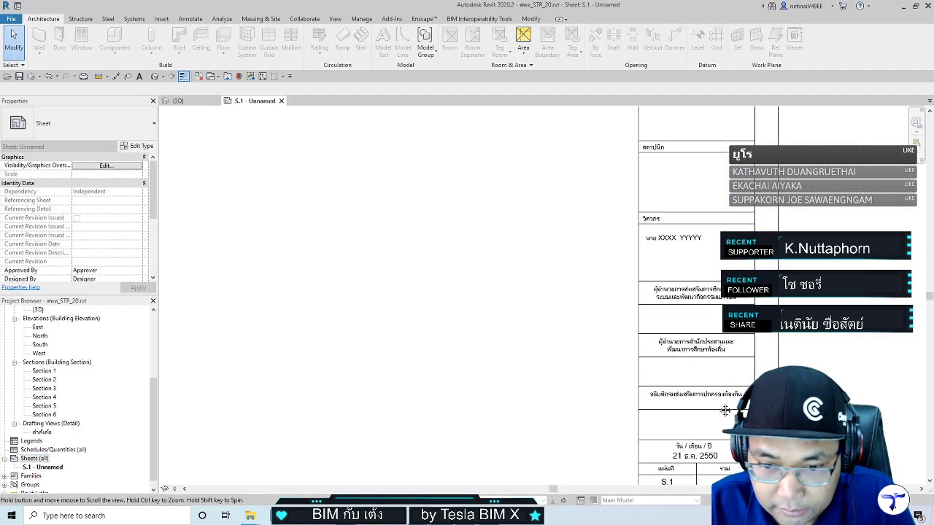
pyautogui.scroll(1, 724, 410)
pyautogui.scroll(1, 700, 408)
pyautogui.scroll(1, 642, 380)
pyautogui.click(576, 345)
pyautogui.click(576, 346)
pyautogui.write('2 -')
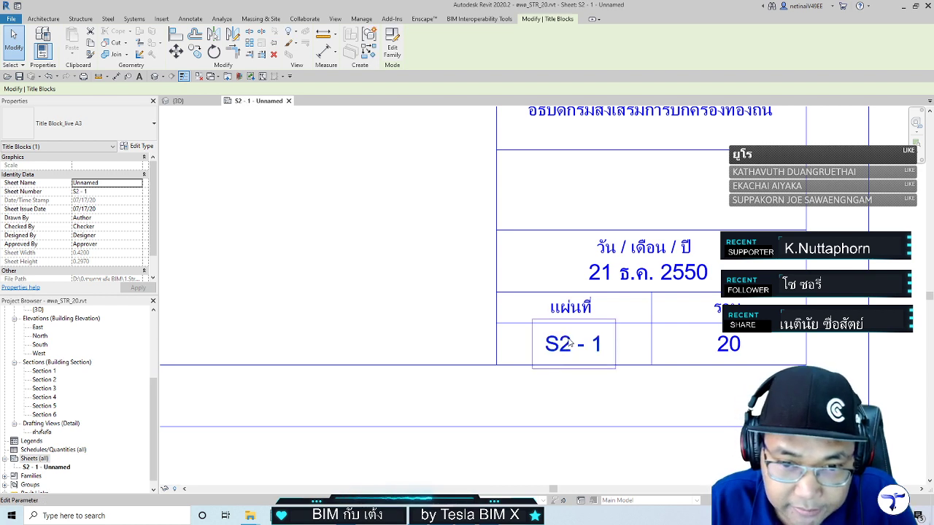
pyautogui.press('Return')
pyautogui.click(693, 423)
# Zoom out the sheet, glance at the reference PDF, and return to sheet S2 - 1
pyautogui.scroll(-1, 714, 415)
pyautogui.scroll(-1, 714, 415)
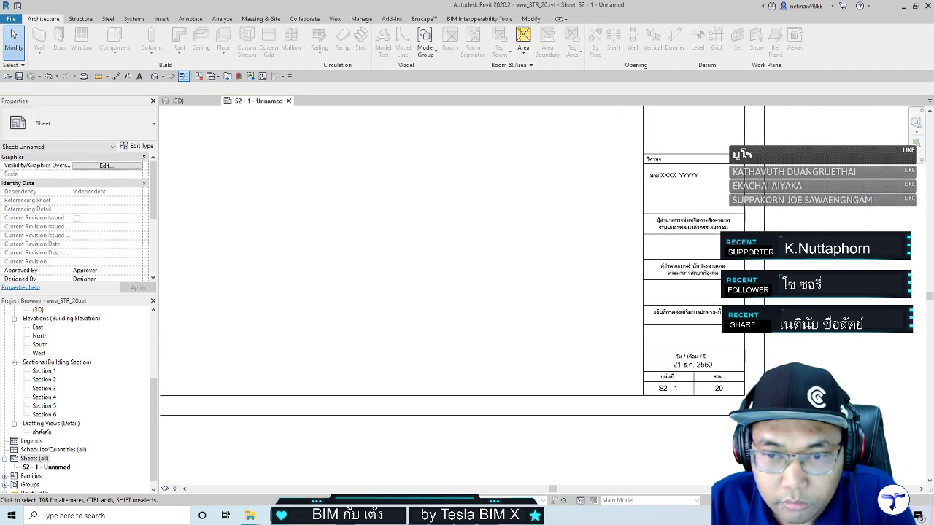
pyautogui.scroll(-1, 714, 414)
pyautogui.scroll(-1, 714, 415)
pyautogui.scroll(-1, 714, 415)
pyautogui.scroll(-1, 714, 414)
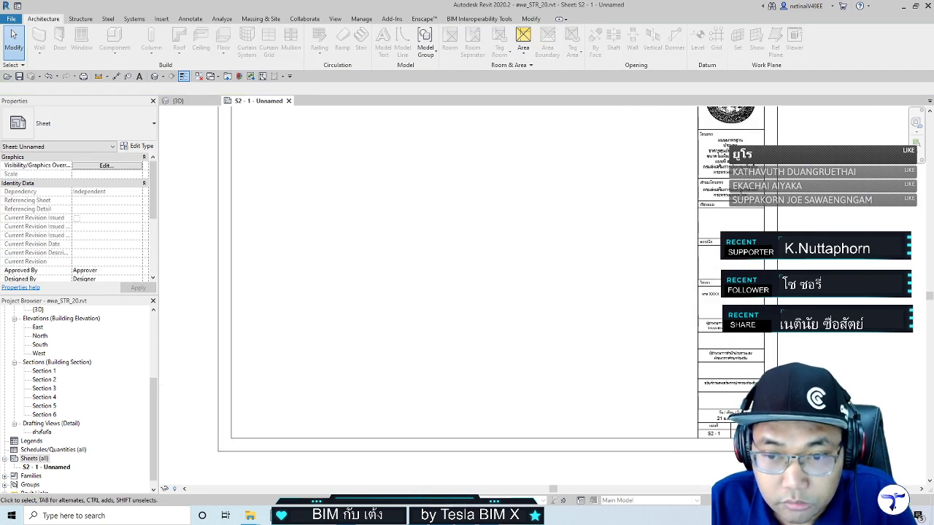
pyautogui.scroll(-1, 714, 414)
pyautogui.scroll(-1, 714, 414)
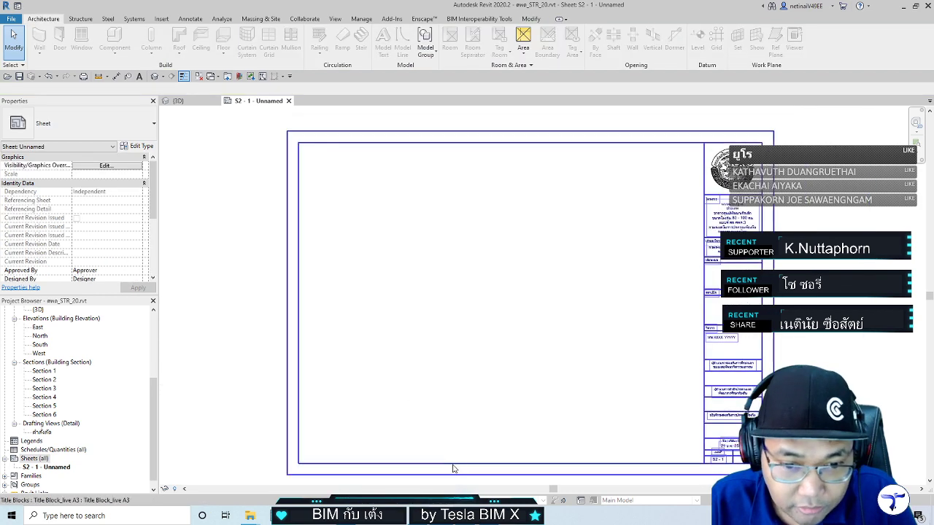
pyautogui.click(485, 515)
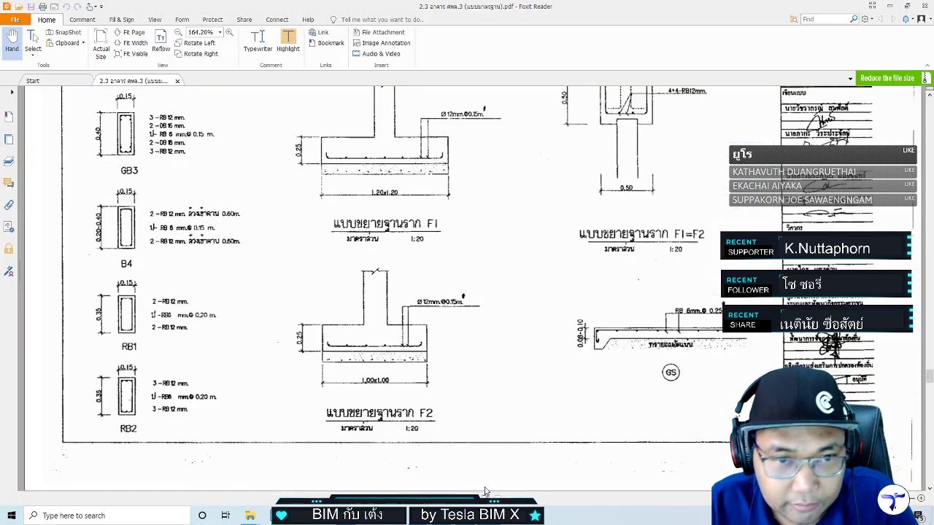
pyautogui.scroll(1, 501, 393)
pyautogui.scroll(-3, 500, 393)
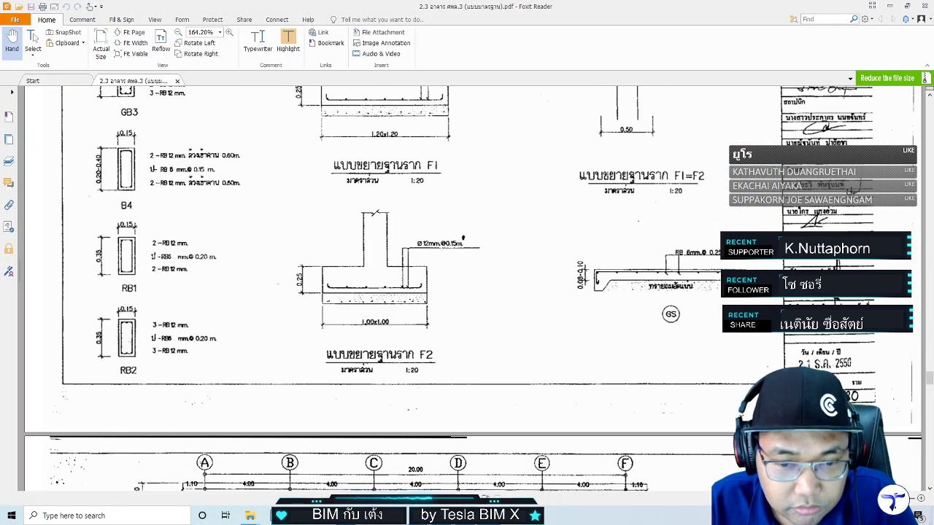
pyautogui.hotkey('alt', 'Tab')
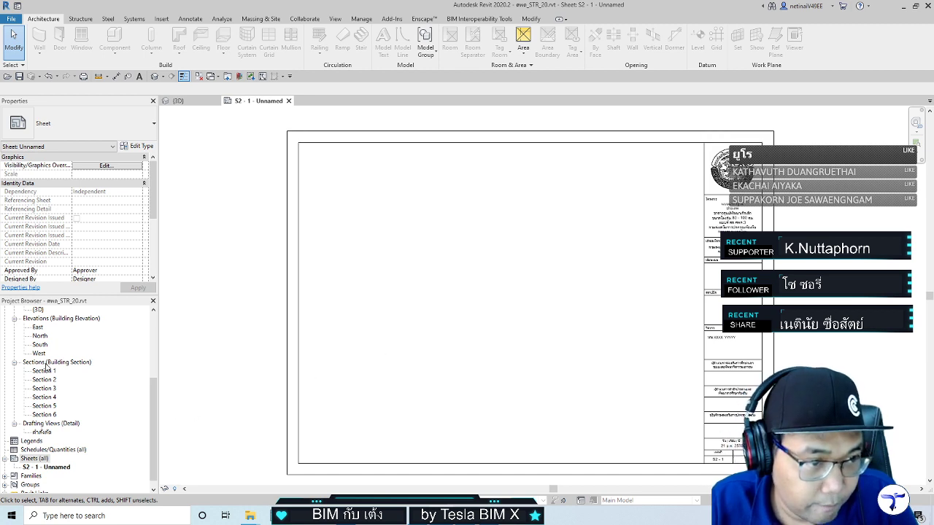
# Open the ระดับพื้นชั้น 1 plan, then the ระดับฐานราก foundation plan, and zoom in
pyautogui.scroll(2, 47, 367)
pyautogui.scroll(2, 51, 361)
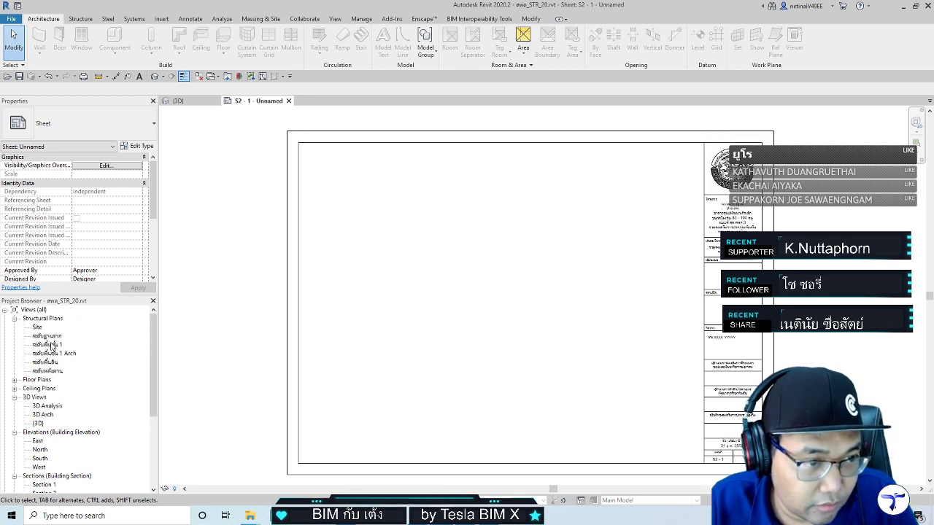
pyautogui.doubleClick(50, 344)
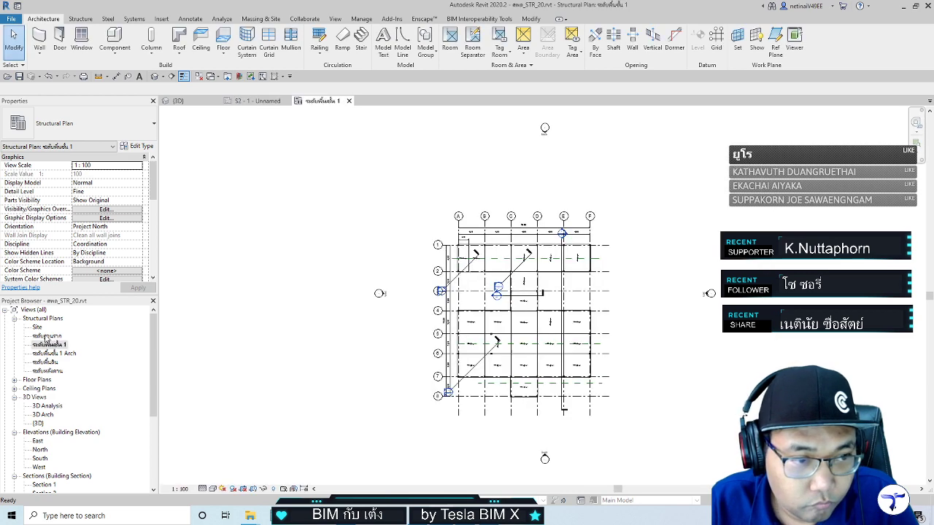
pyautogui.click(47, 336)
pyautogui.doubleClick(47, 337)
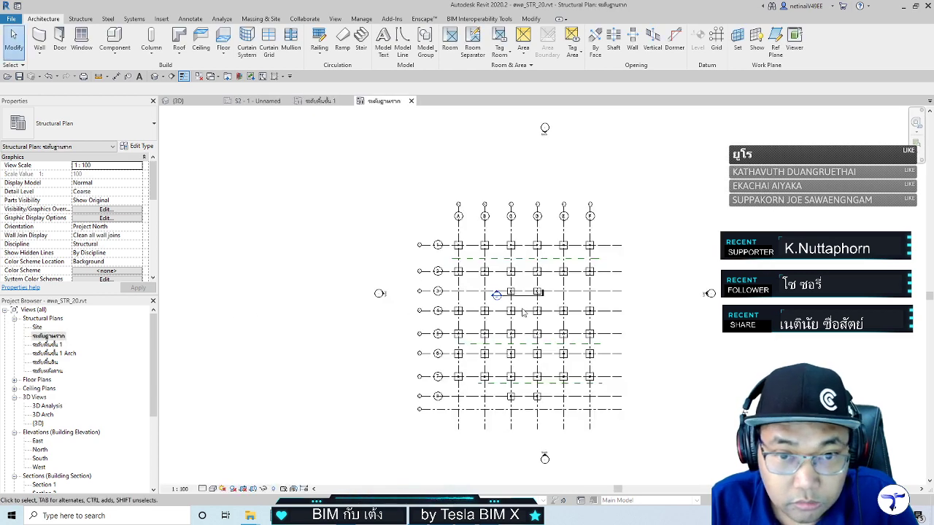
pyautogui.scroll(1, 660, 357)
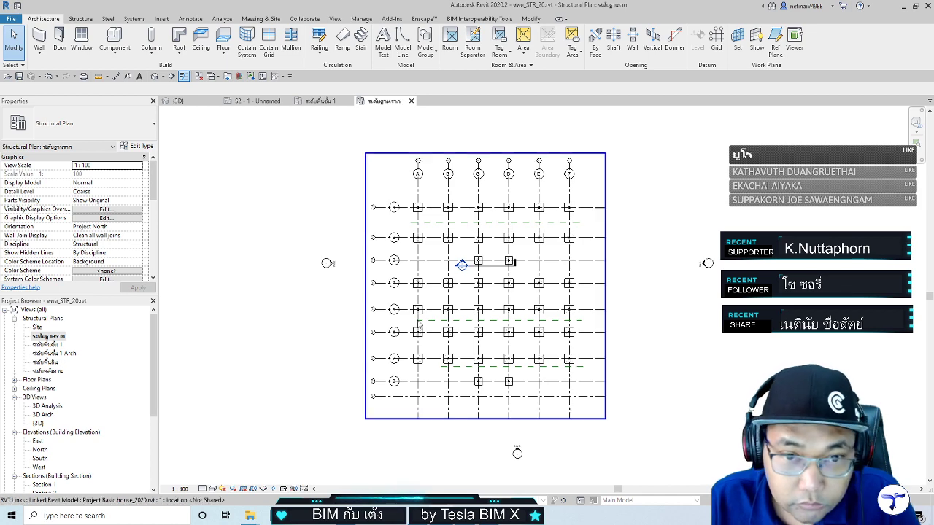
pyautogui.scroll(2, 650, 340)
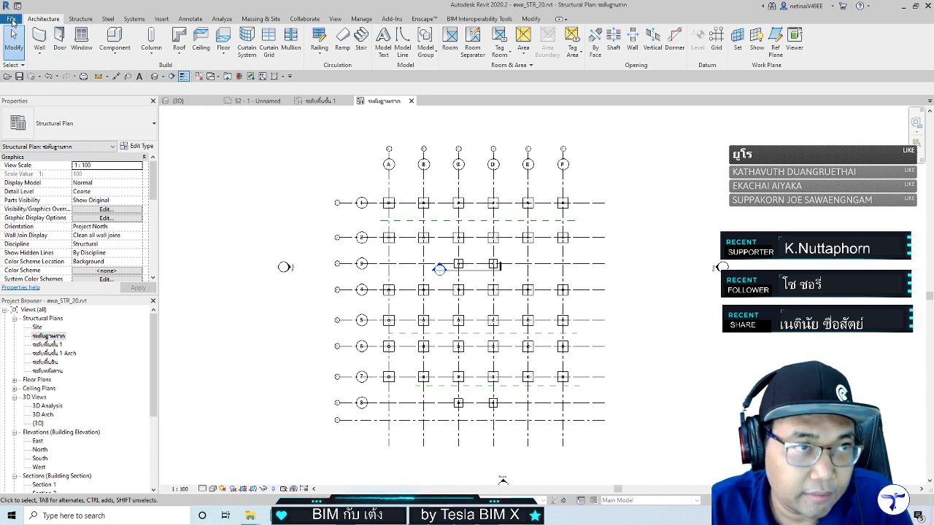
# Start Save As from the application menu, then dismiss the prompt without saving
pyautogui.click(11, 18)
pyautogui.moveTo(35, 133)
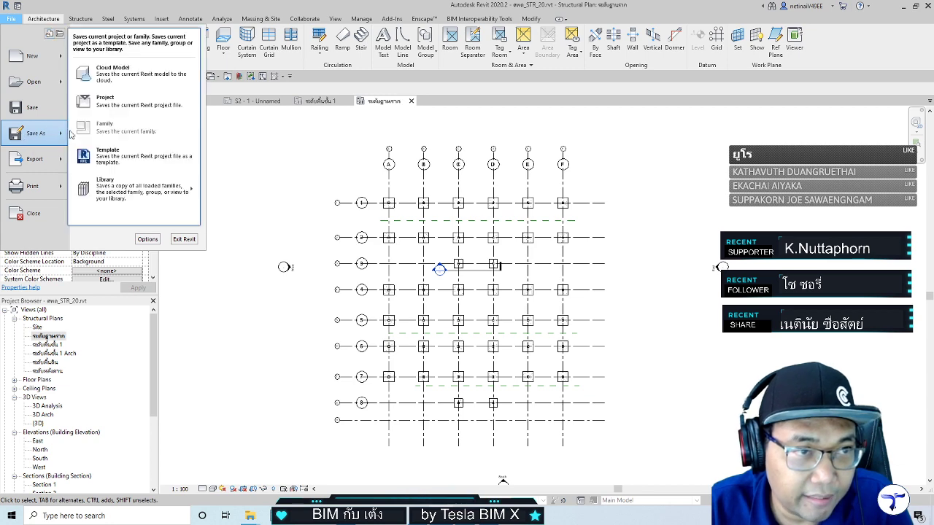
pyautogui.click(167, 98)
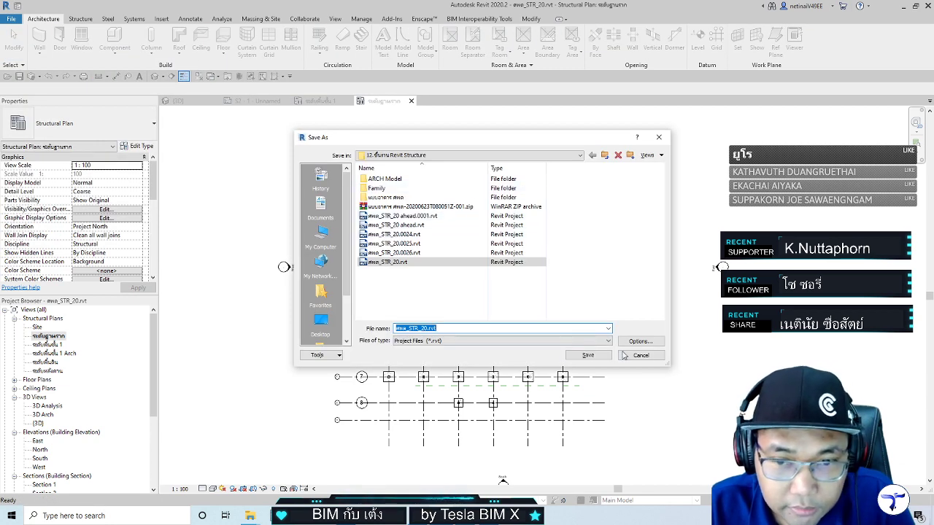
pyautogui.press('Return')
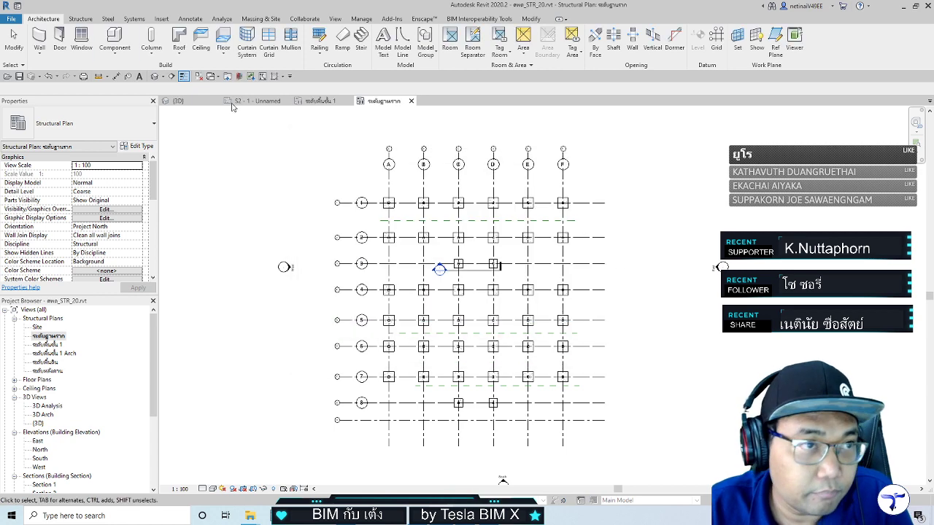
# Enable collaboration within your network, choosing to save the model first
pyautogui.click(301, 21)
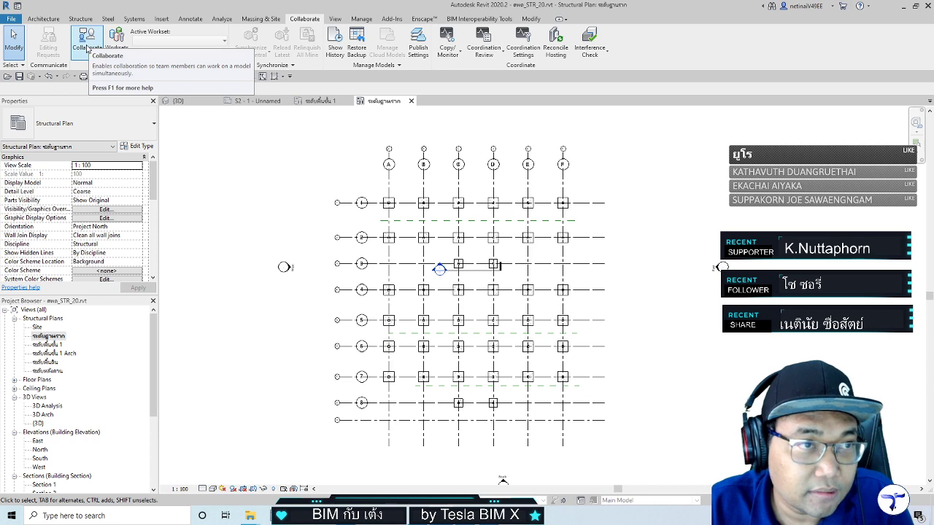
pyautogui.click(87, 45)
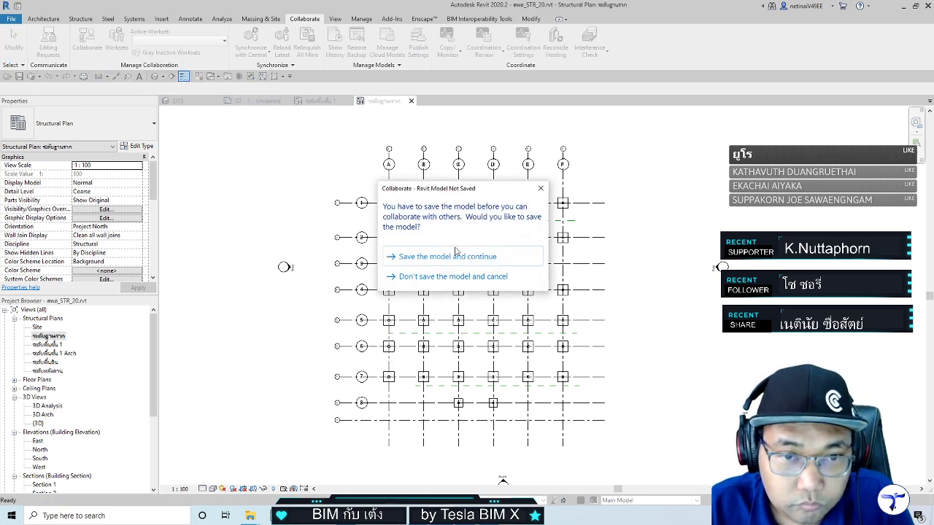
pyautogui.click(452, 261)
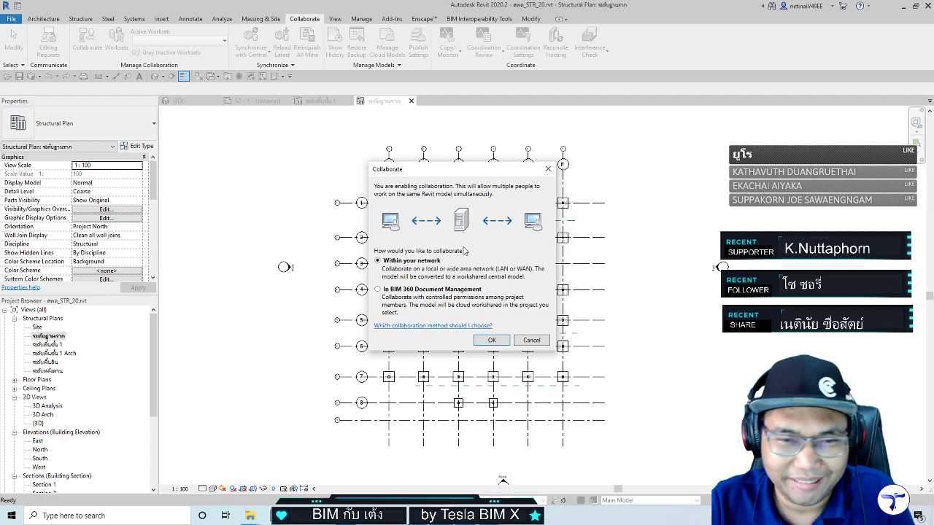
pyautogui.click(489, 342)
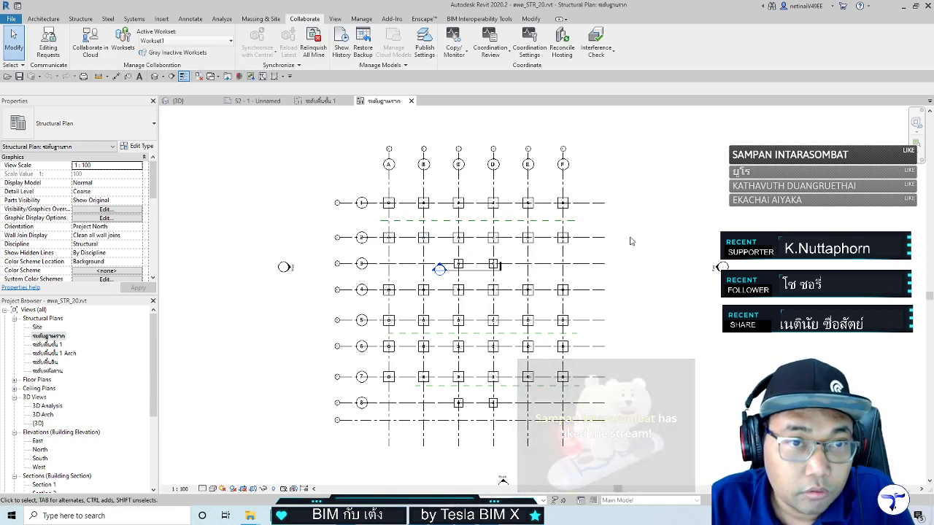
# Create a Linked Files workset with Visible in all views turned off
pyautogui.moveTo(635, 243); pyautogui.dragTo(636, 247, button='middle')
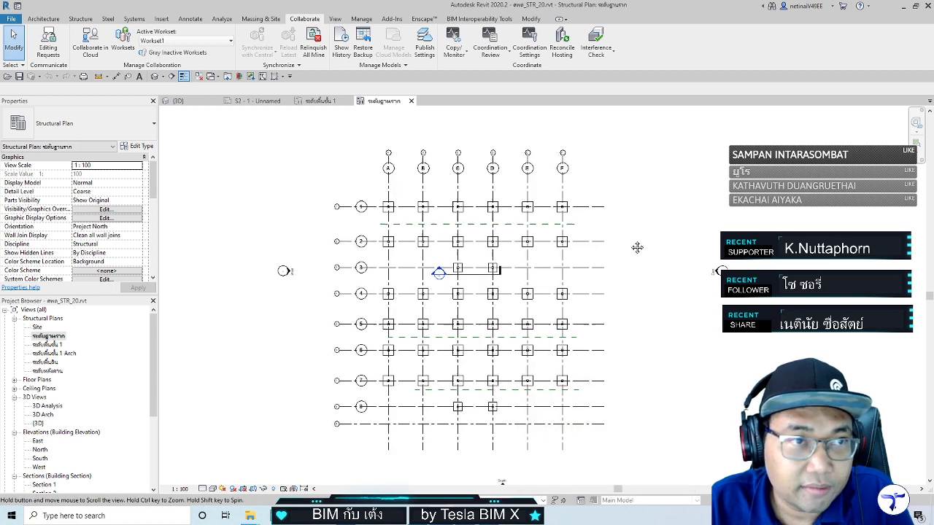
pyautogui.click(117, 47)
pyautogui.click(587, 190)
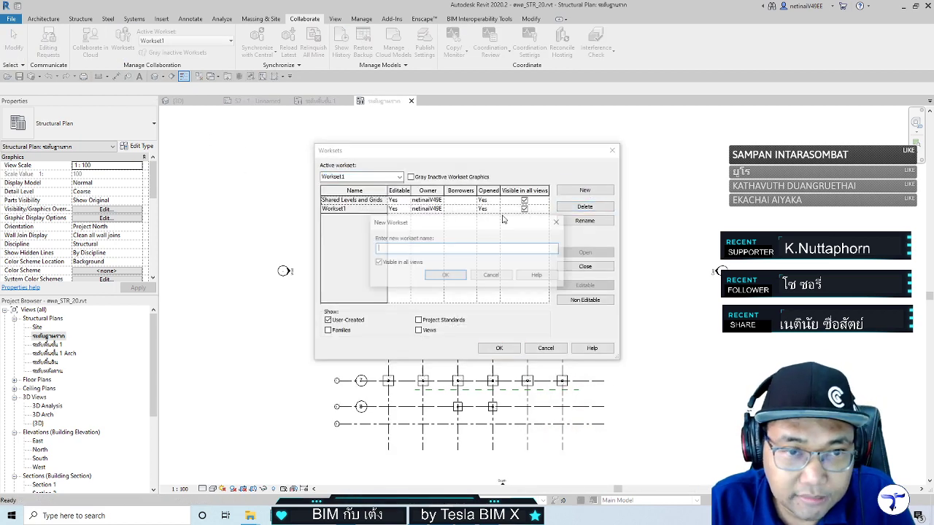
pyautogui.write('Linked')
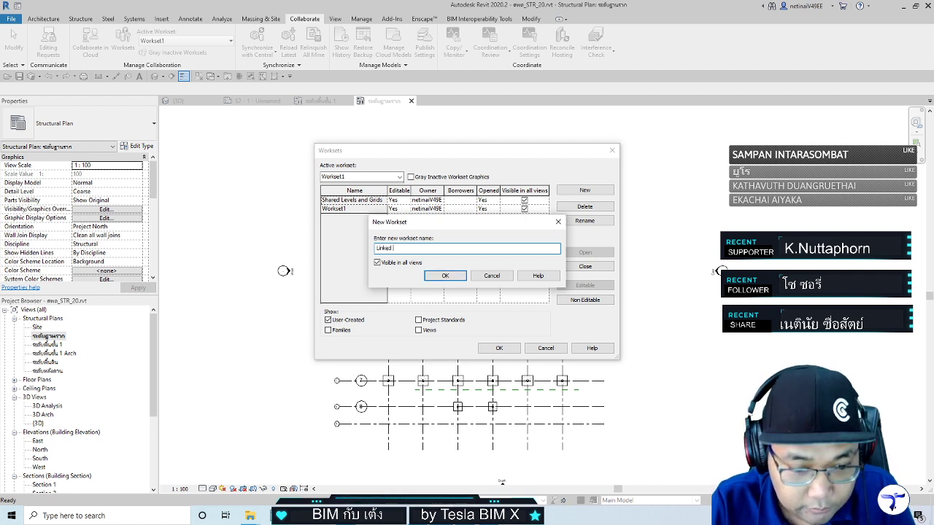
pyautogui.write('s')
pyautogui.press('Return')
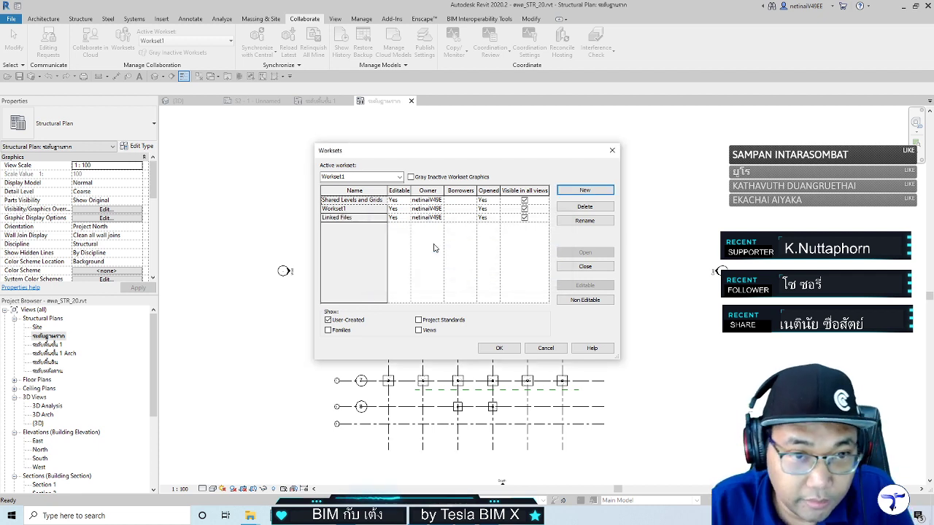
pyautogui.click(387, 217)
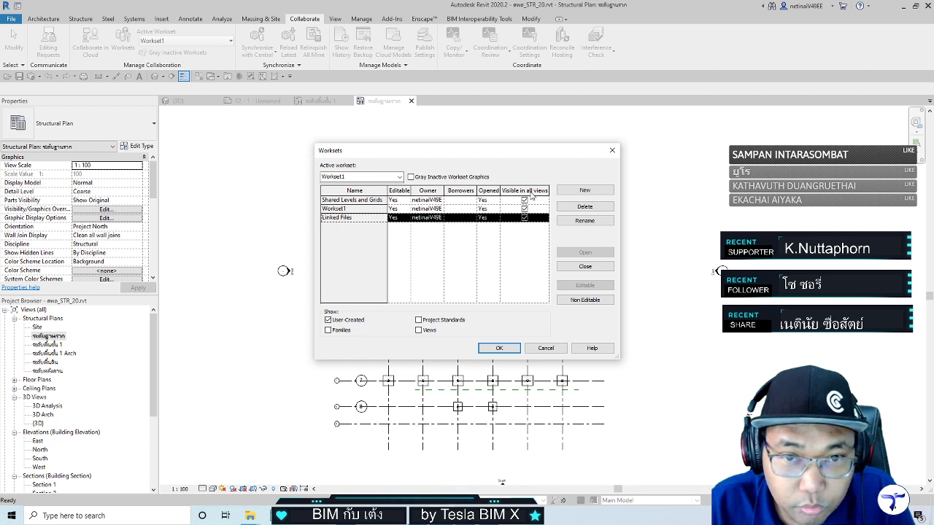
pyautogui.click(525, 218)
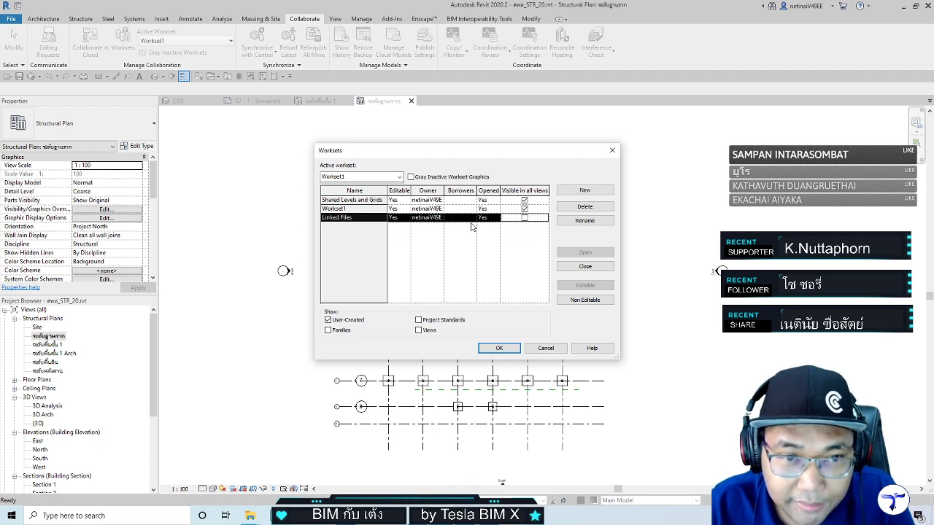
pyautogui.click(501, 348)
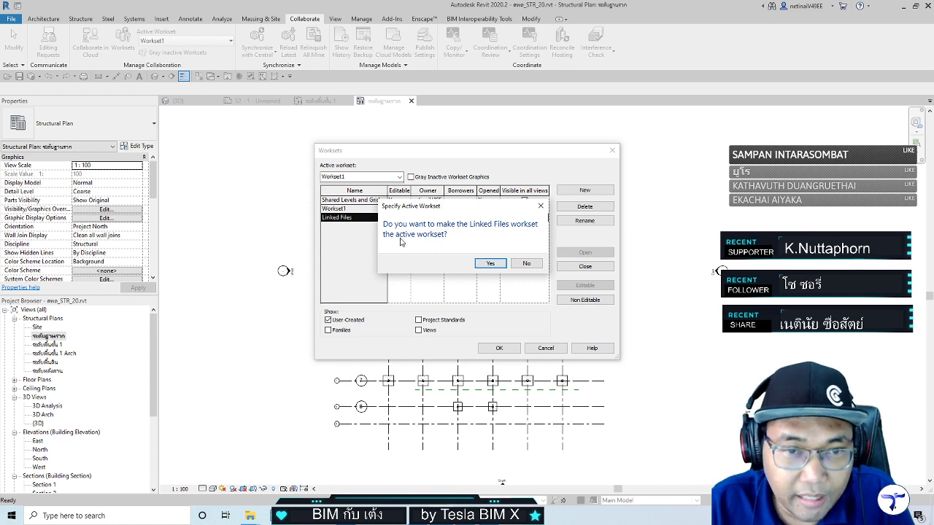
# Keep Workset1 as the active workset and save awa_STR_20.rvt as the central model
pyautogui.click(525, 264)
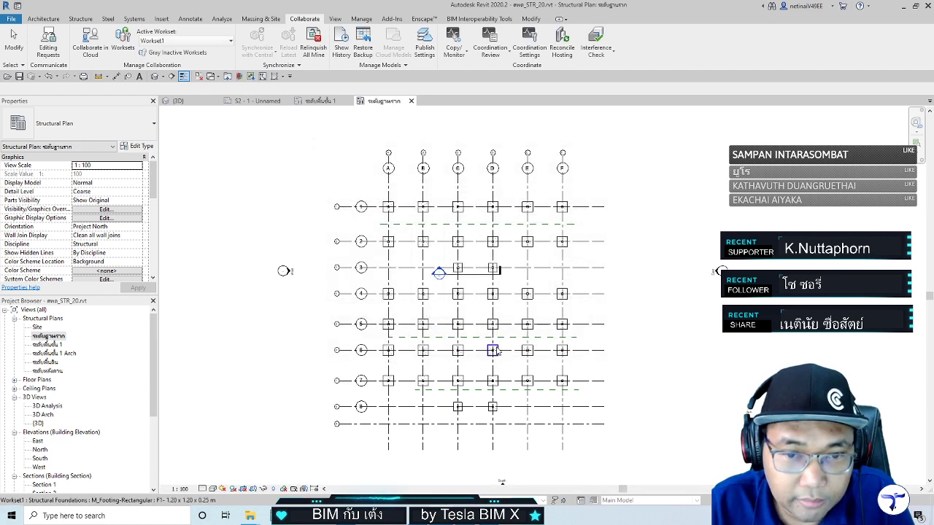
pyautogui.click(19, 76)
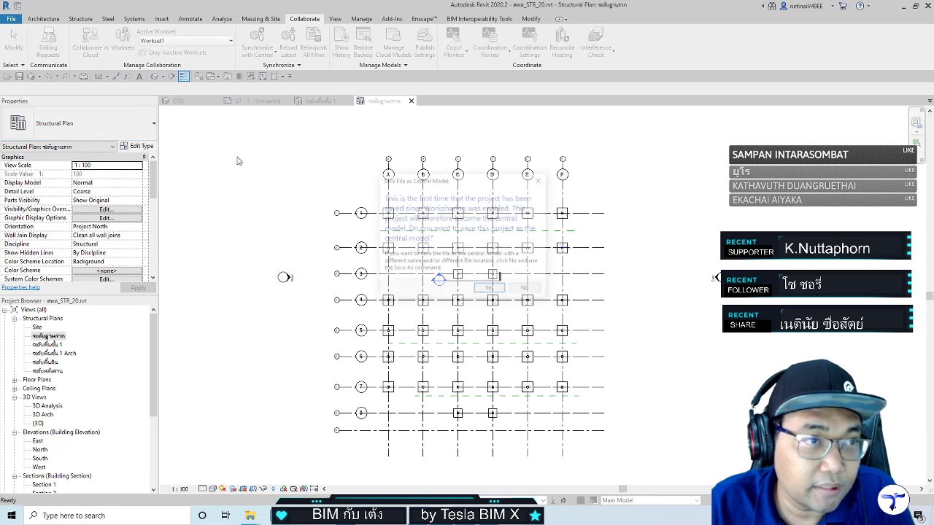
pyautogui.click(489, 290)
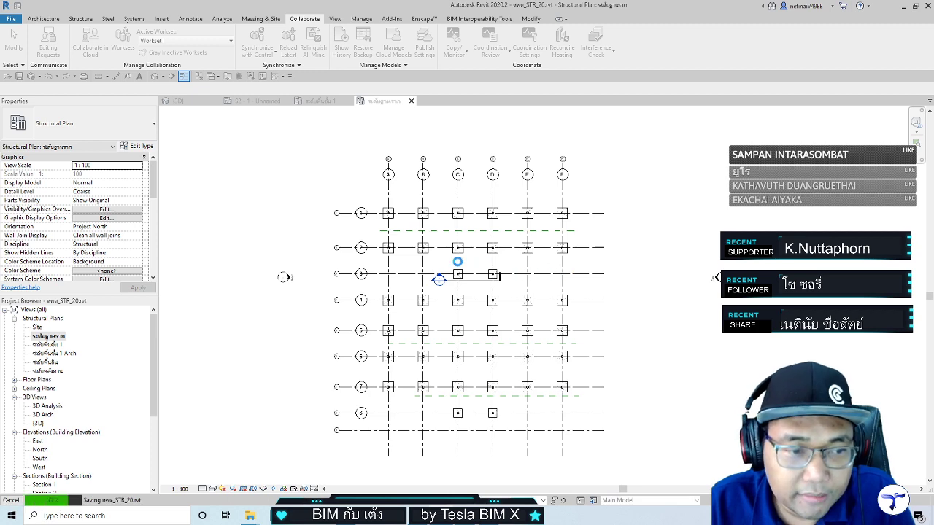
pyautogui.moveTo(249, 516)
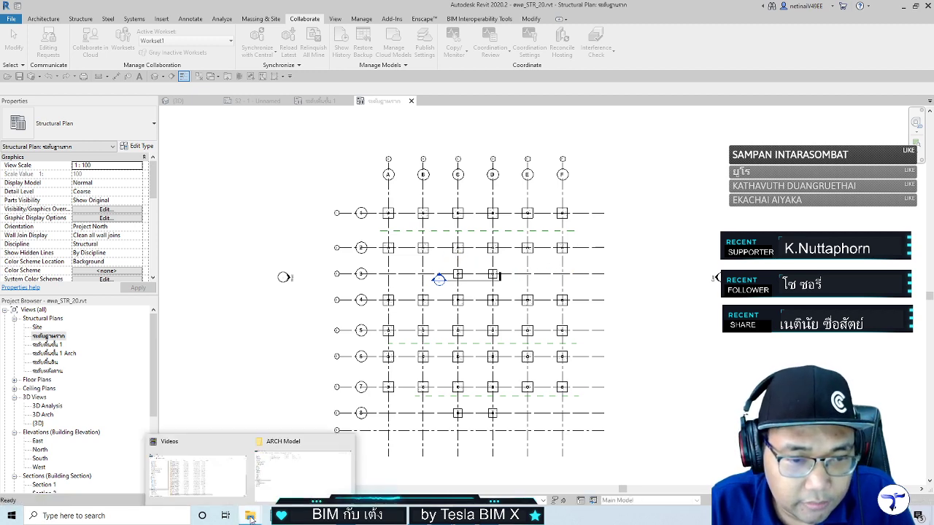
# Delete the five older numbered backup .rvt files from the Revit Structure folder, keeping only awa_STR_20.rvt
pyautogui.click(308, 485)
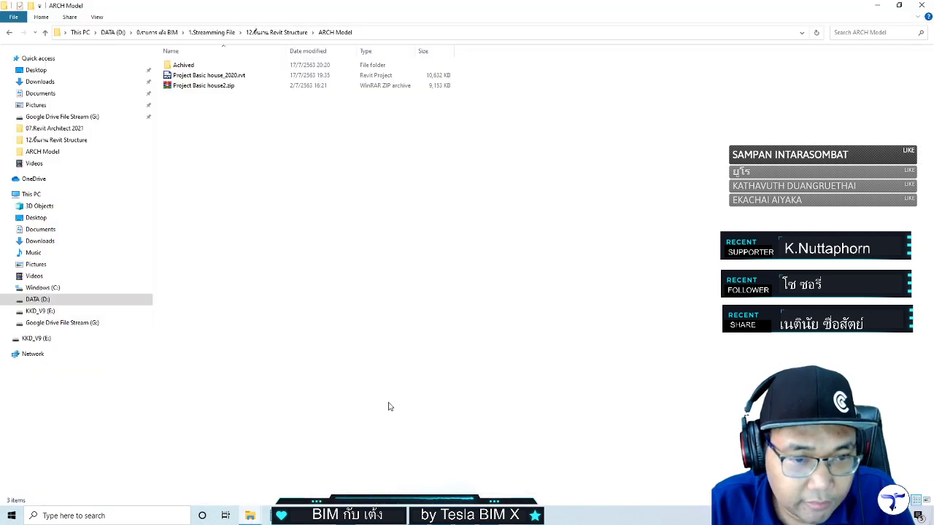
pyautogui.click(274, 34)
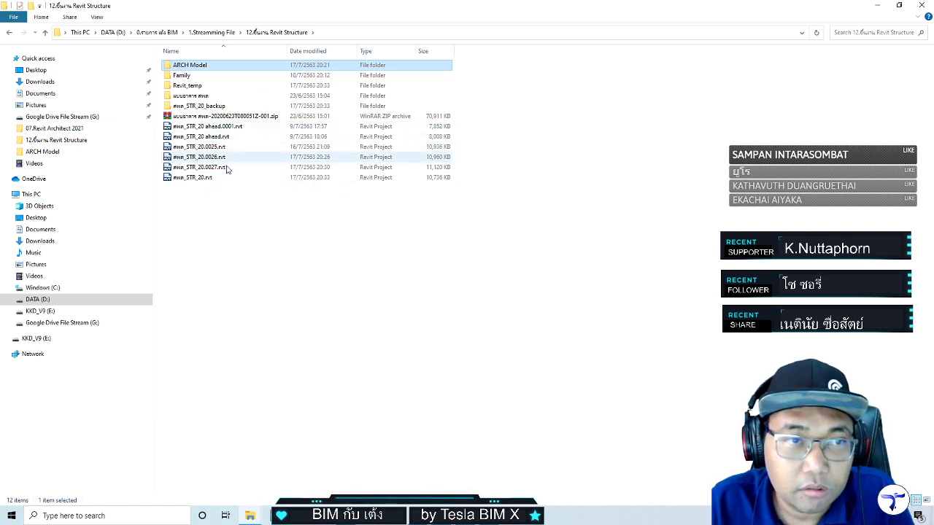
pyautogui.click(211, 107)
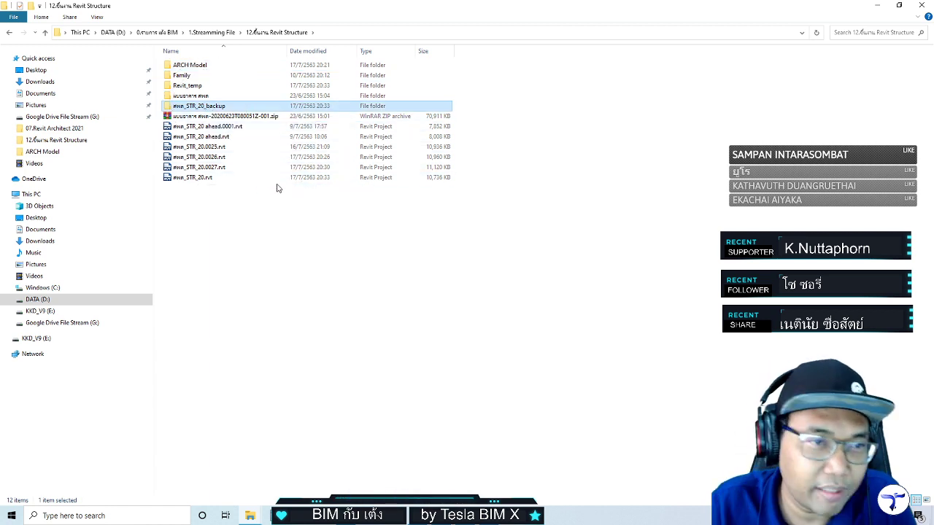
pyautogui.click(217, 168)
pyautogui.hotkey('shift', 'Up')
pyautogui.hotkey('shift', 'Up')
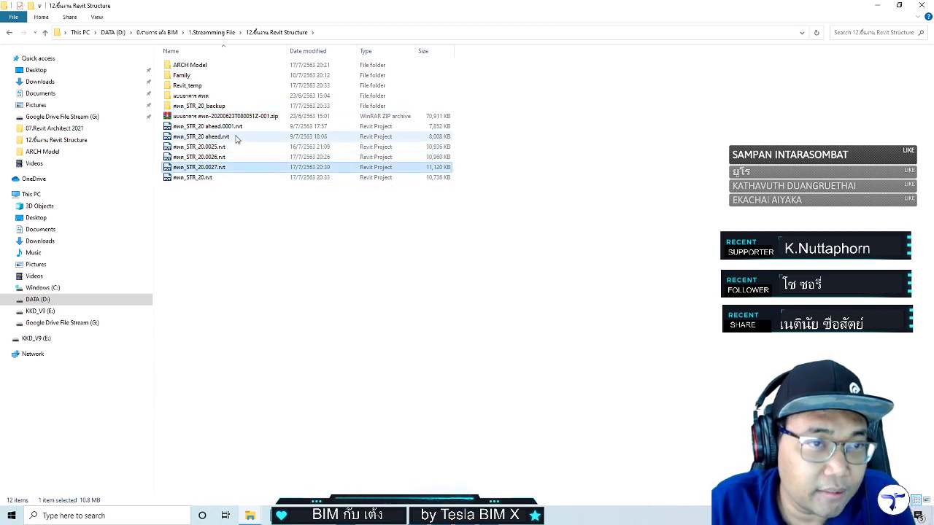
pyautogui.hotkey('shift', 'Up')
pyautogui.hotkey('shift', 'Up')
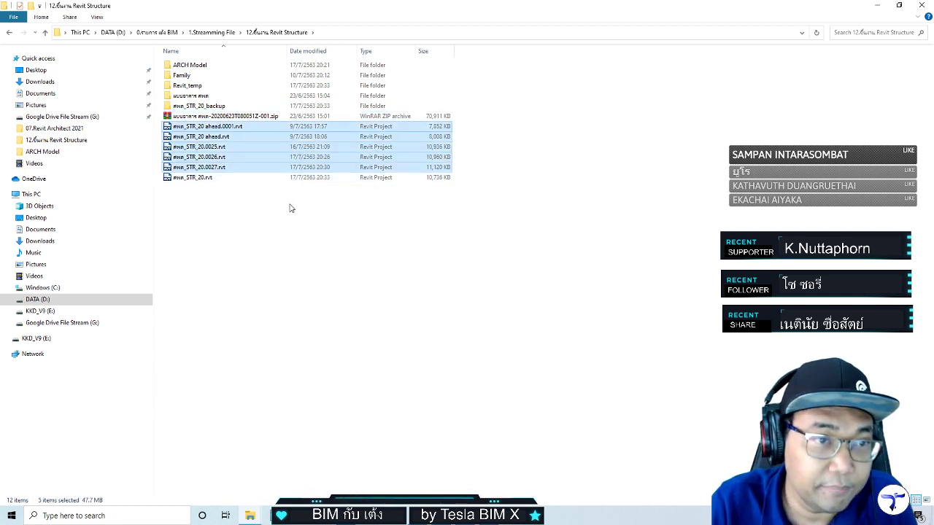
pyautogui.press('Delete')
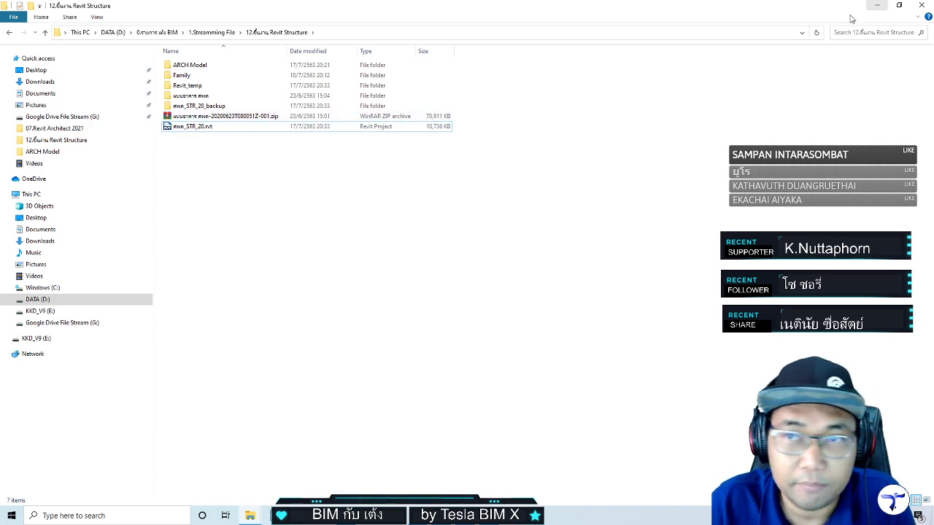
pyautogui.click(875, 8)
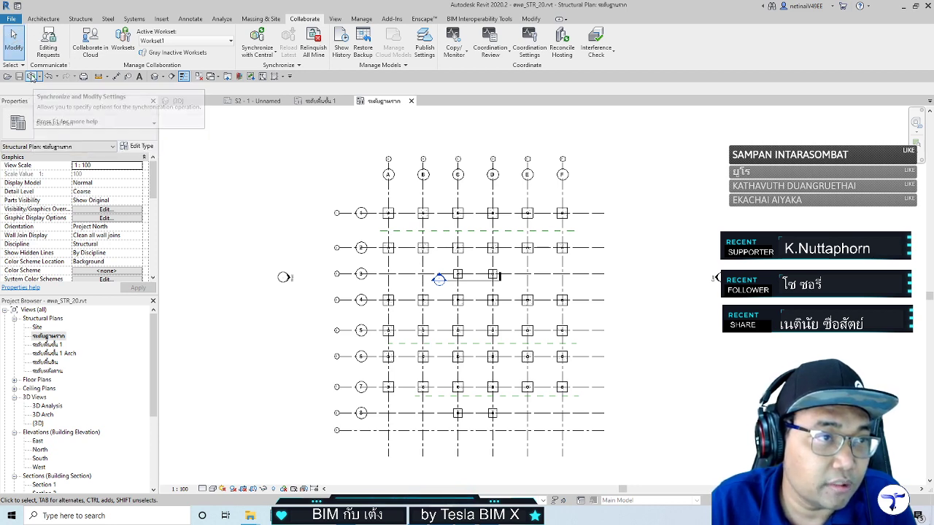
# Synchronize the model with the central file and open the {3D} view
pyautogui.click(31, 77)
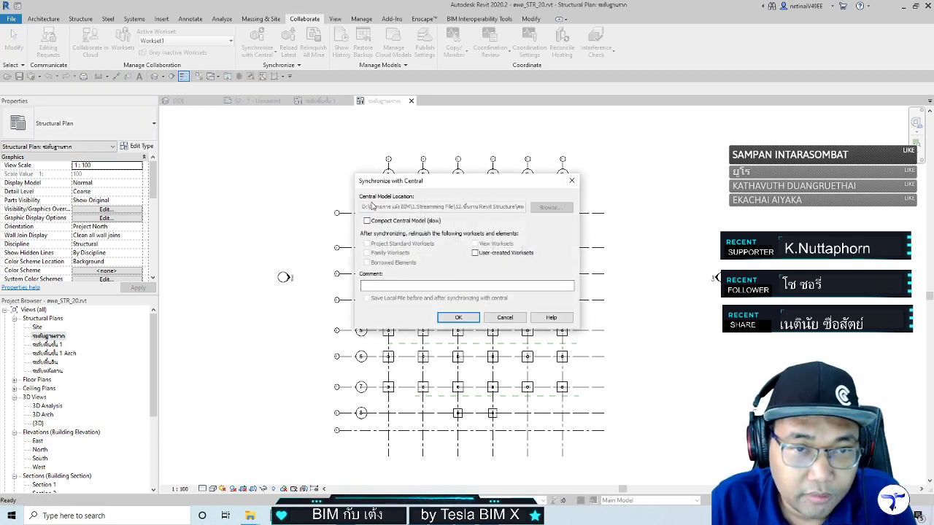
pyautogui.click(459, 317)
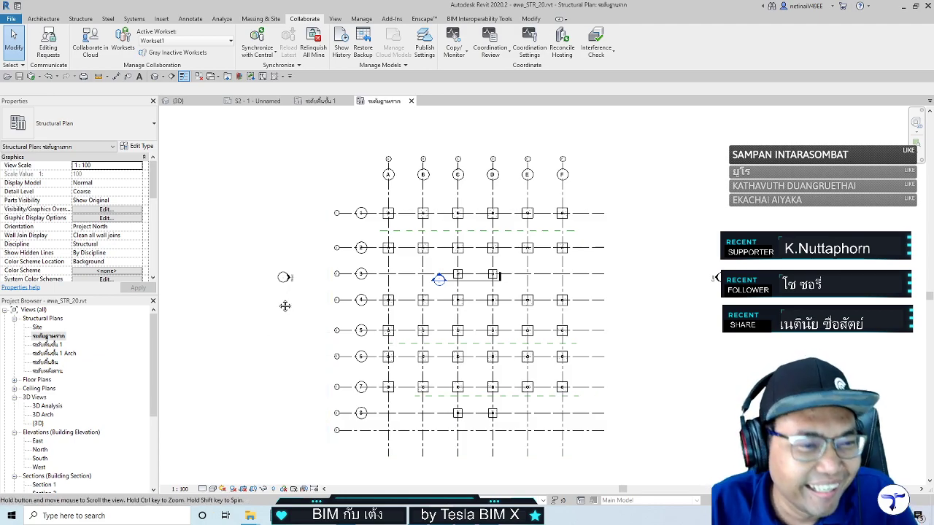
pyautogui.doubleClick(36, 424)
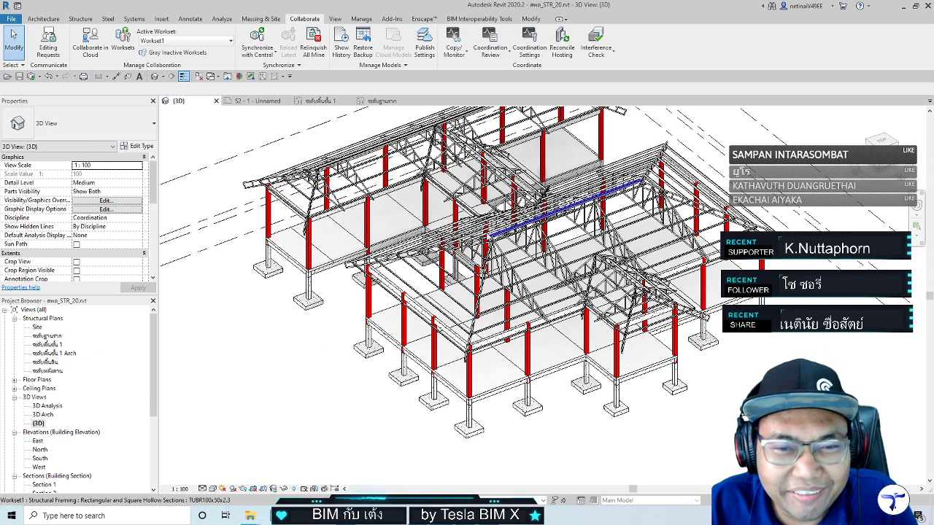
# Zoom and orbit the 3D model to inspect the columns, footings and steel roof trusses
pyautogui.scroll(2, 387, 256)
pyautogui.scroll(2, 387, 257)
pyautogui.scroll(2, 388, 257)
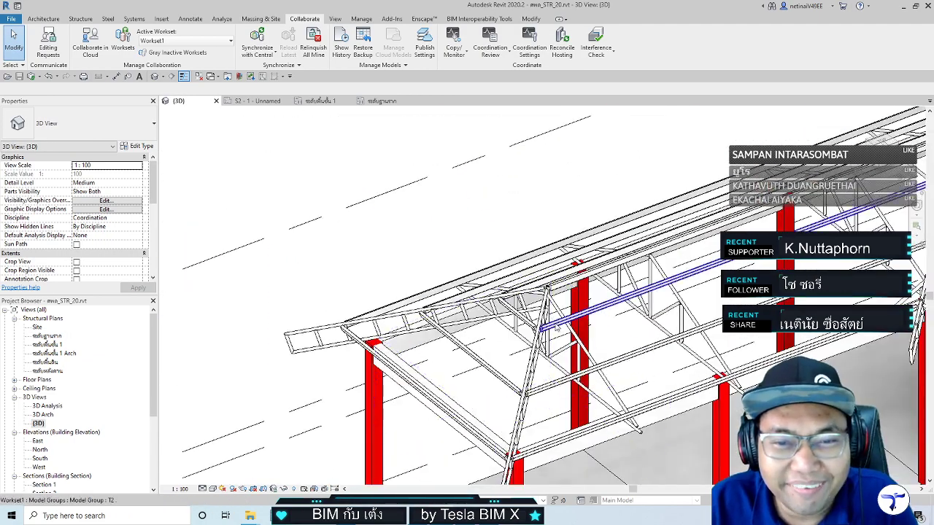
pyautogui.scroll(1, 387, 257)
pyautogui.scroll(-2, 387, 257)
pyautogui.scroll(-2, 402, 252)
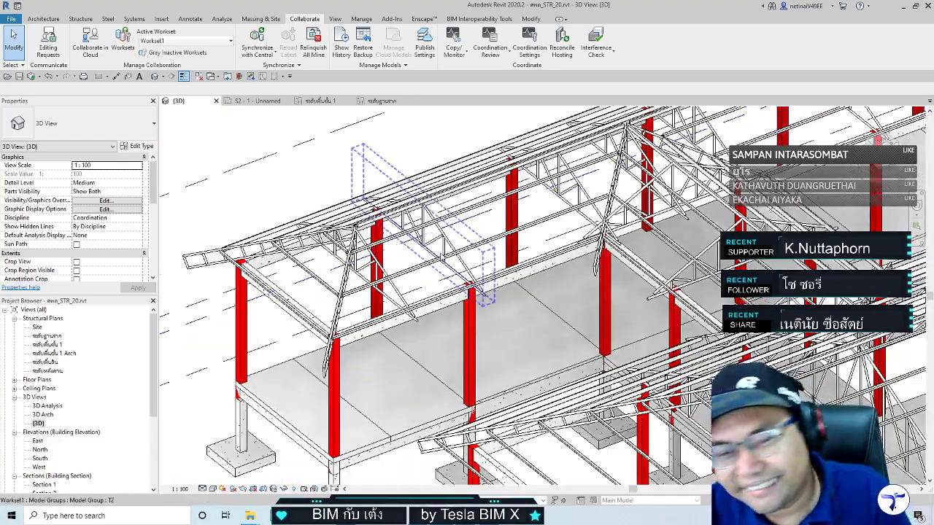
pyautogui.scroll(-1, 484, 292)
pyautogui.keyDown('shift'); pyautogui.moveTo(564, 275); pyautogui.dragTo(365, 273, button='middle'); pyautogui.keyUp('shift')
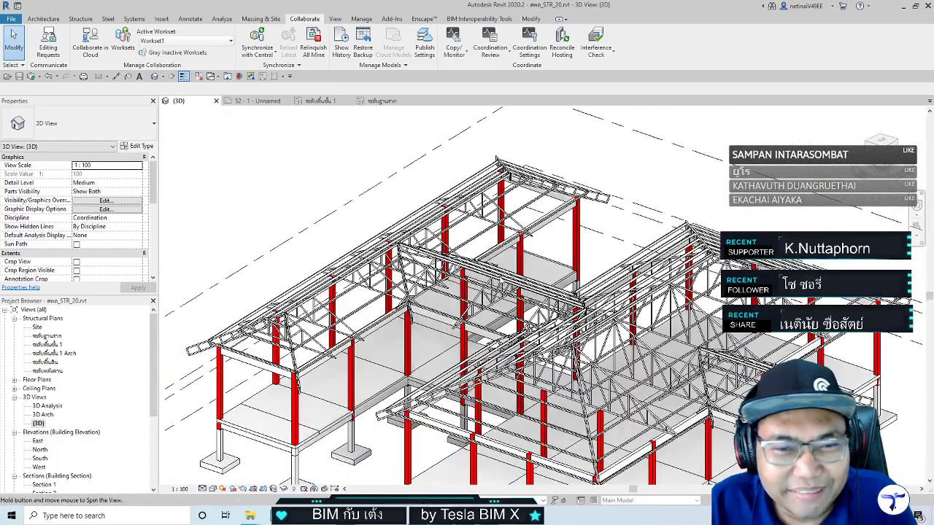
pyautogui.scroll(2, 437, 248)
pyautogui.scroll(-1, 437, 248)
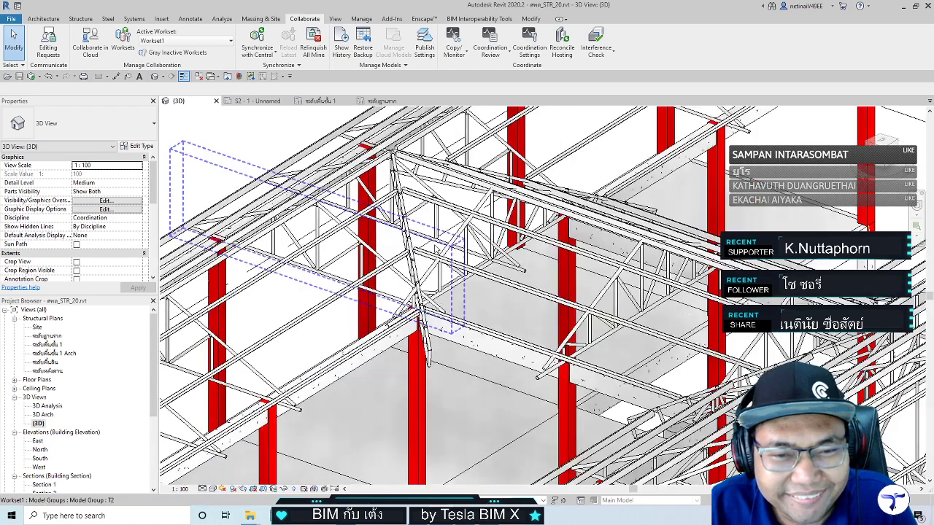
pyautogui.keyDown('shift'); pyautogui.moveTo(436, 248); pyautogui.dragTo(539, 259, button='middle'); pyautogui.keyUp('shift')
pyautogui.scroll(-4, 438, 247)
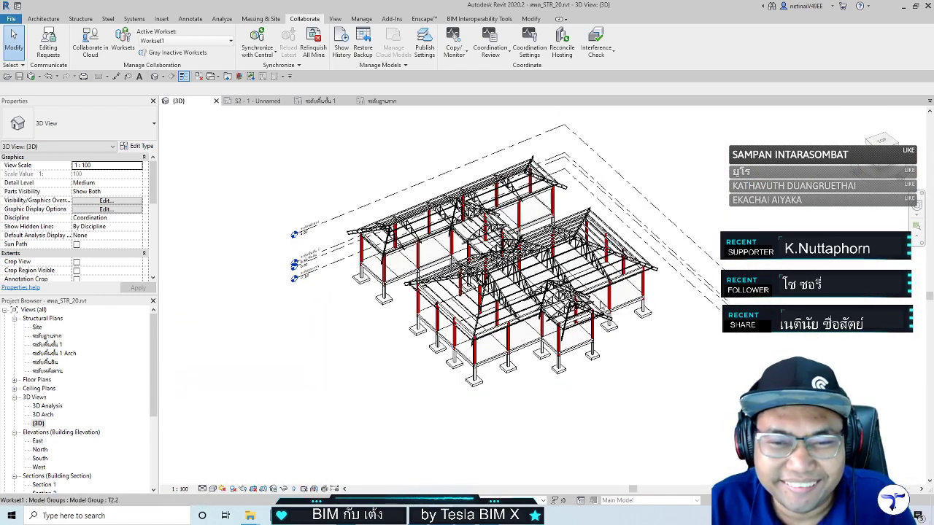
# Check the level 1 plan, sheet S2-1 and foundation plan tabs, then switch to the {3D} view
pyautogui.click(320, 101)
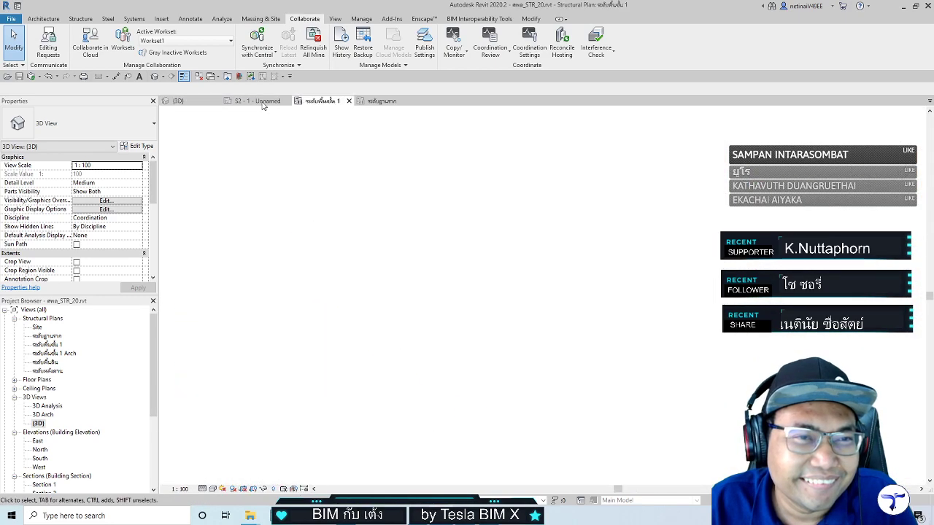
pyautogui.click(259, 101)
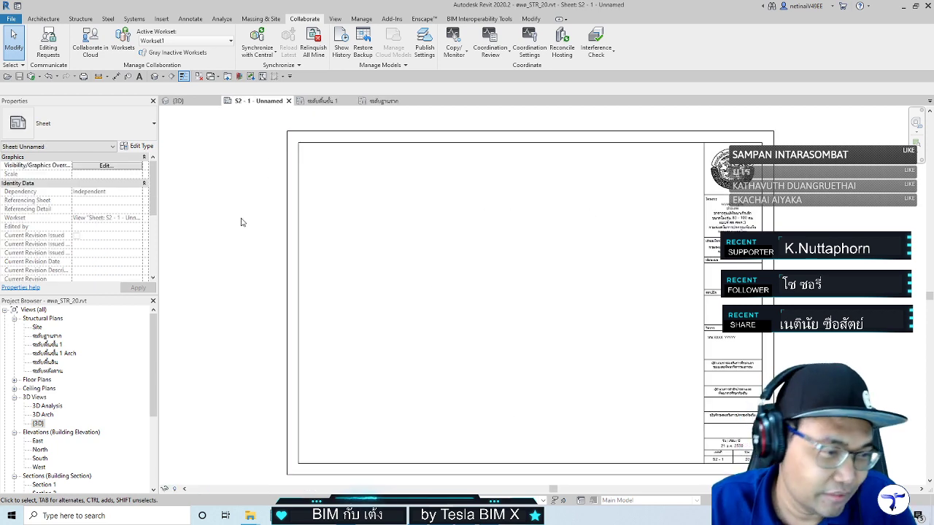
pyautogui.click(383, 100)
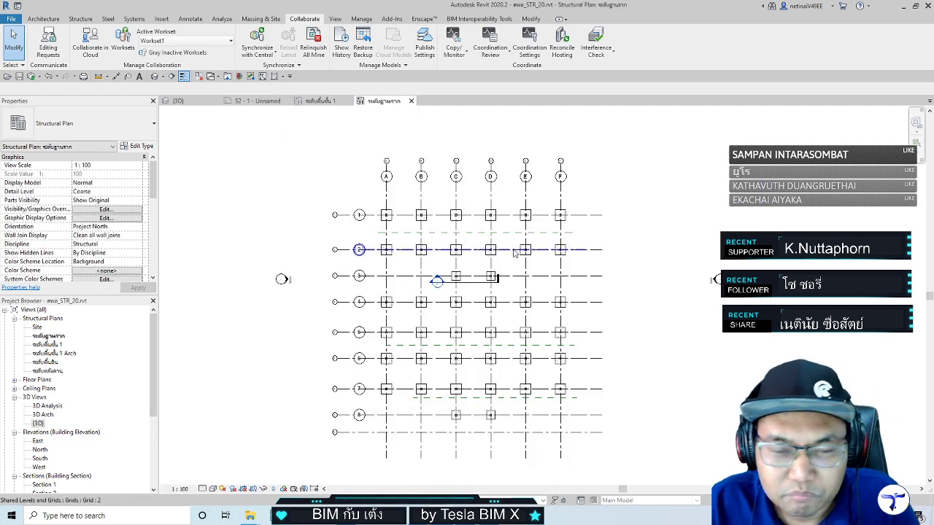
pyautogui.scroll(1, 414, 183)
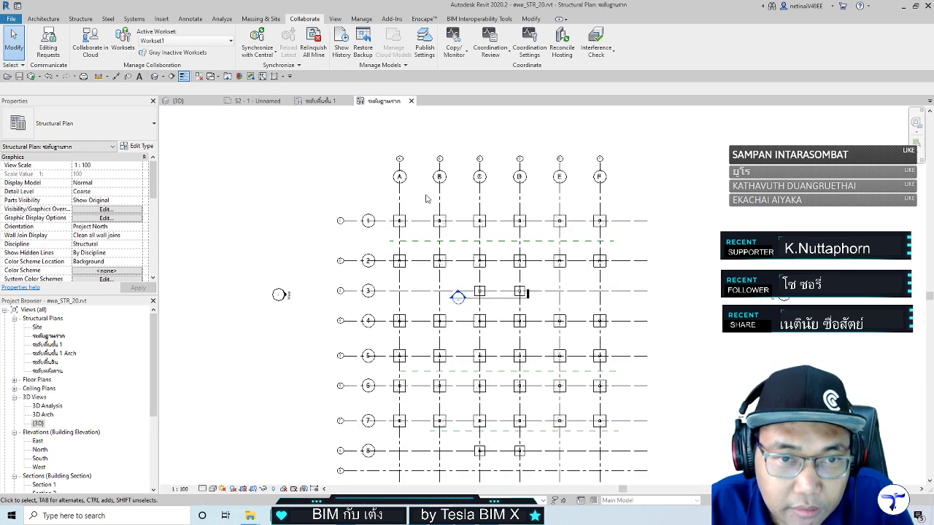
pyautogui.moveTo(681, 223); pyautogui.dragTo(670, 215, button='middle')
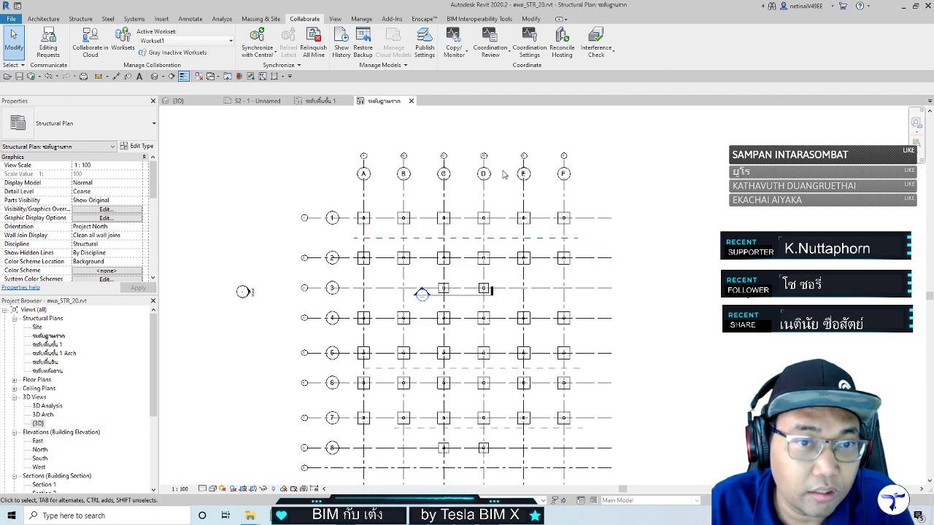
pyautogui.click(194, 103)
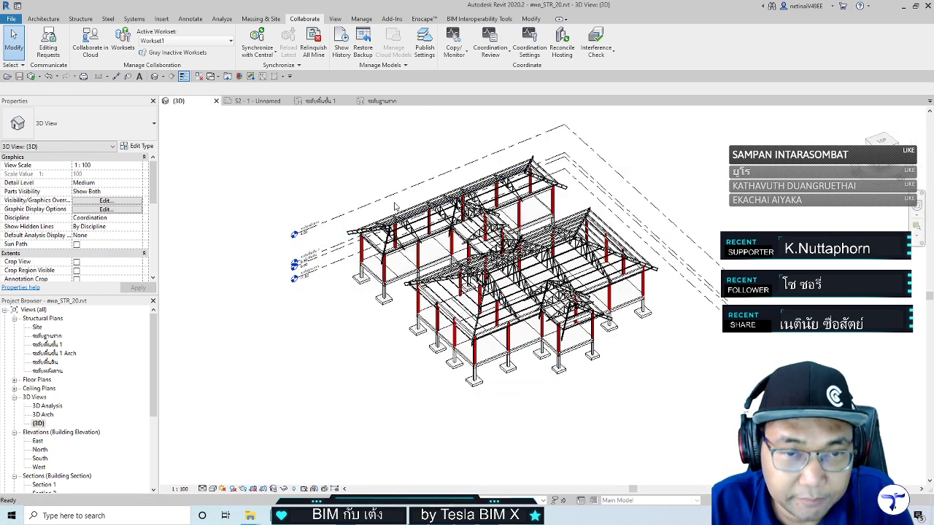
# Review Revit Links in VG, then assign the linked house model to the Linked Files workset
pyautogui.press('v')
pyautogui.press('g')
pyautogui.click(604, 143)
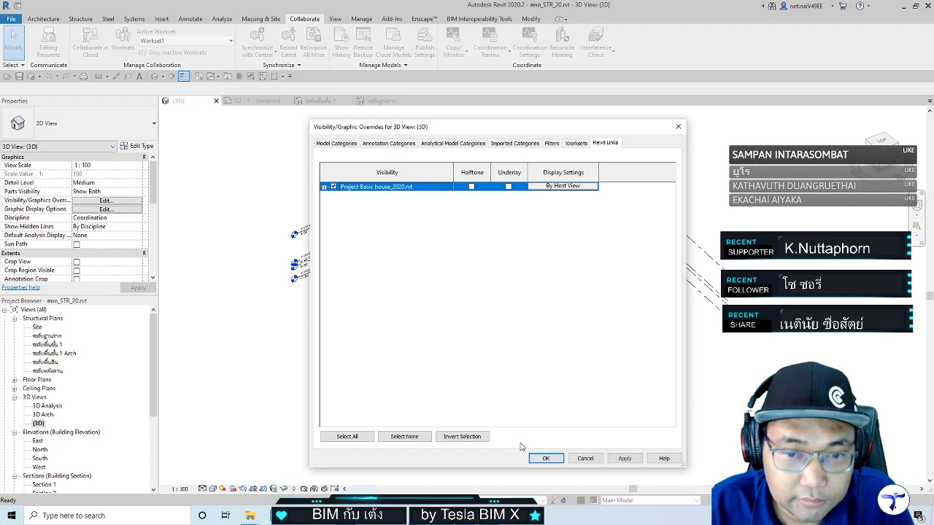
pyautogui.click(543, 458)
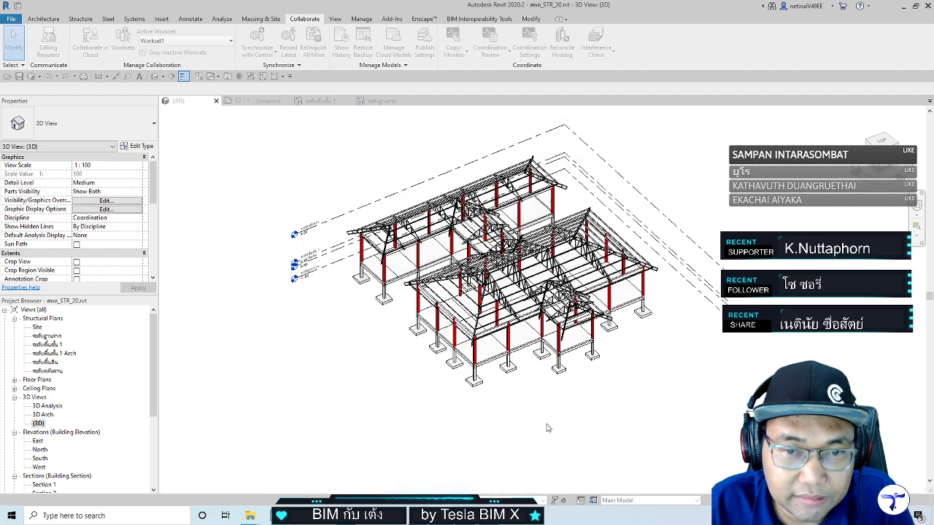
pyautogui.click(369, 398)
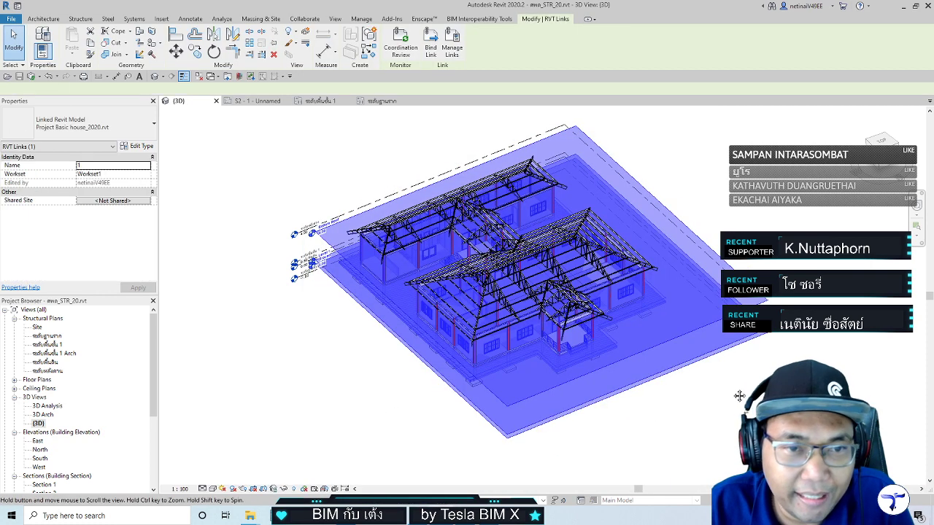
pyautogui.moveTo(678, 379); pyautogui.dragTo(536, 342, button='middle')
pyautogui.click(146, 174)
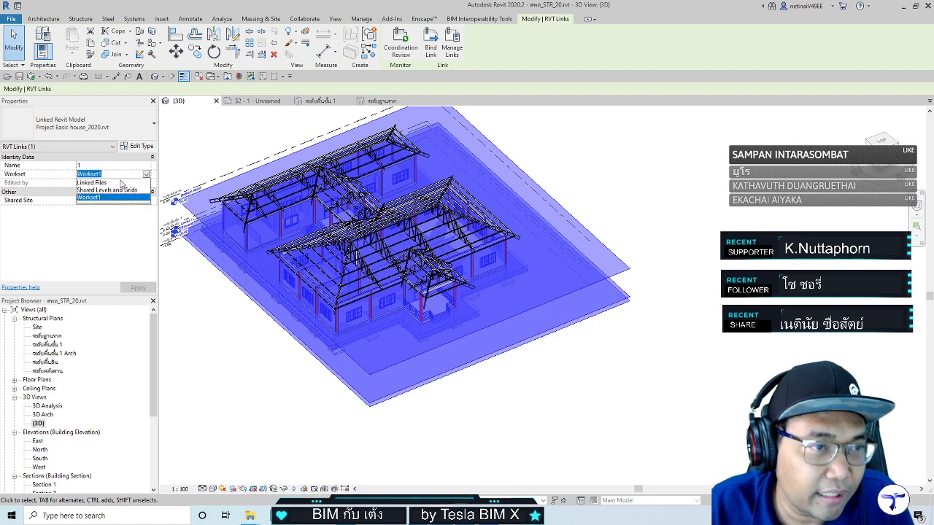
pyautogui.press('Escape')
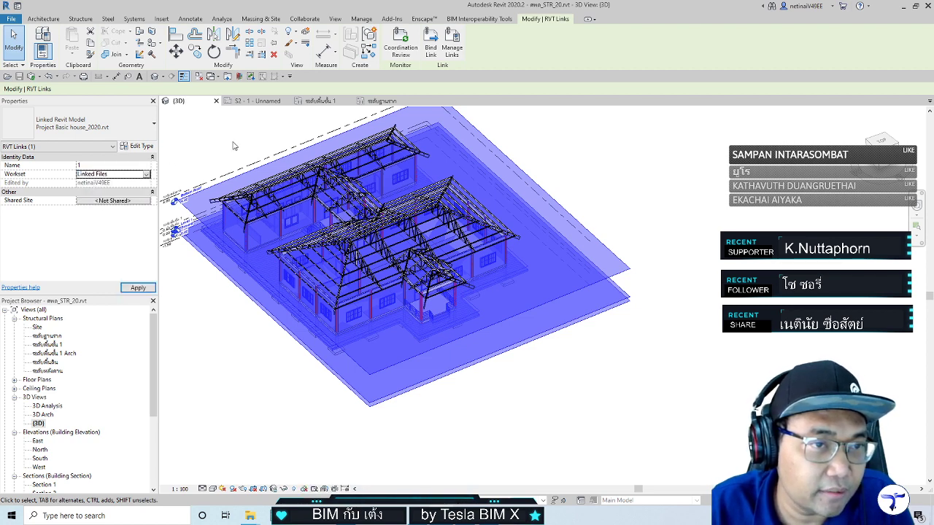
pyautogui.click(235, 142)
pyautogui.keyDown('shift'); pyautogui.moveTo(235, 143); pyautogui.dragTo(299, 157, button='middle'); pyautogui.keyUp('shift')
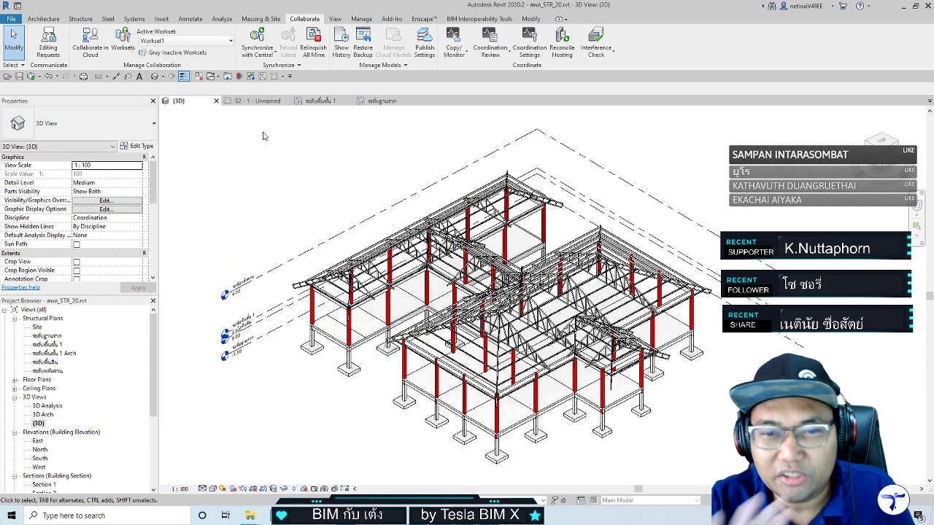
# In the foundation plan's VG Worksets tab, set the Linked Files workset to Show
pyautogui.click(393, 103)
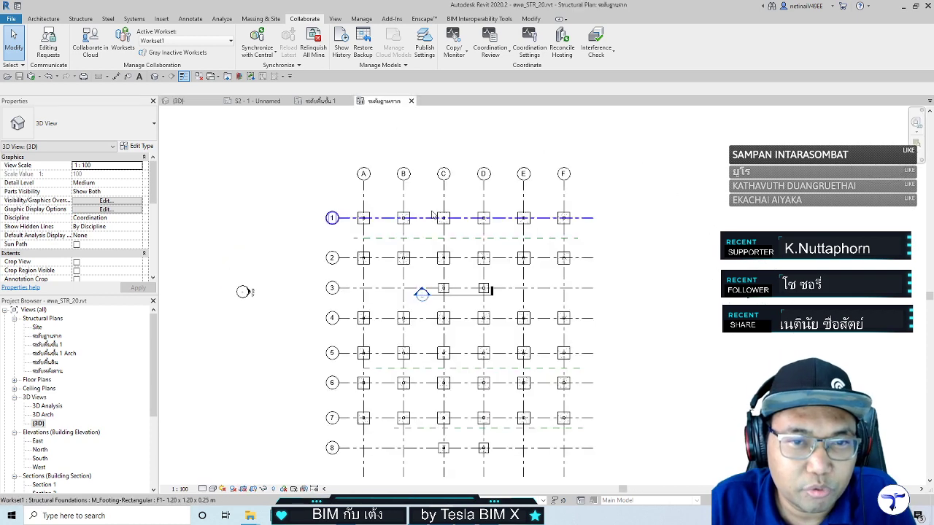
pyautogui.click(318, 102)
pyautogui.click(382, 103)
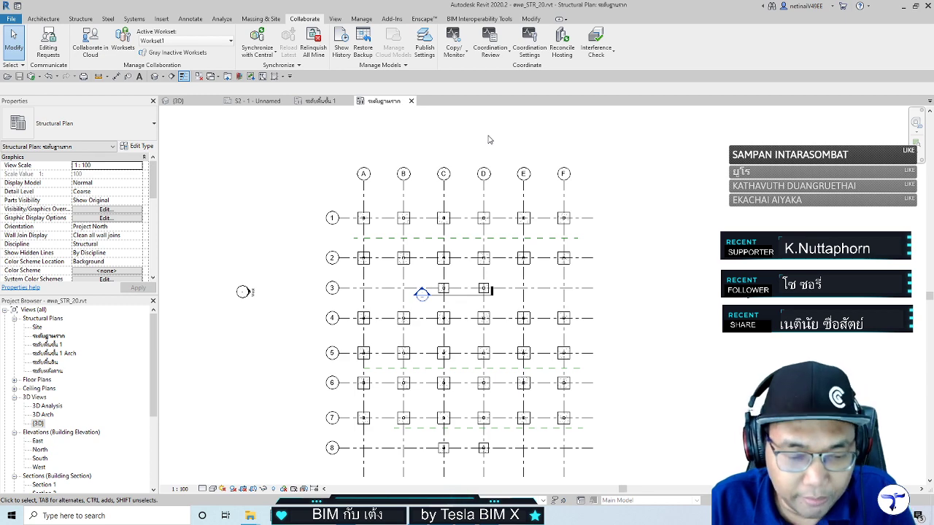
pyautogui.press('v')
pyautogui.press('g')
pyautogui.click(577, 144)
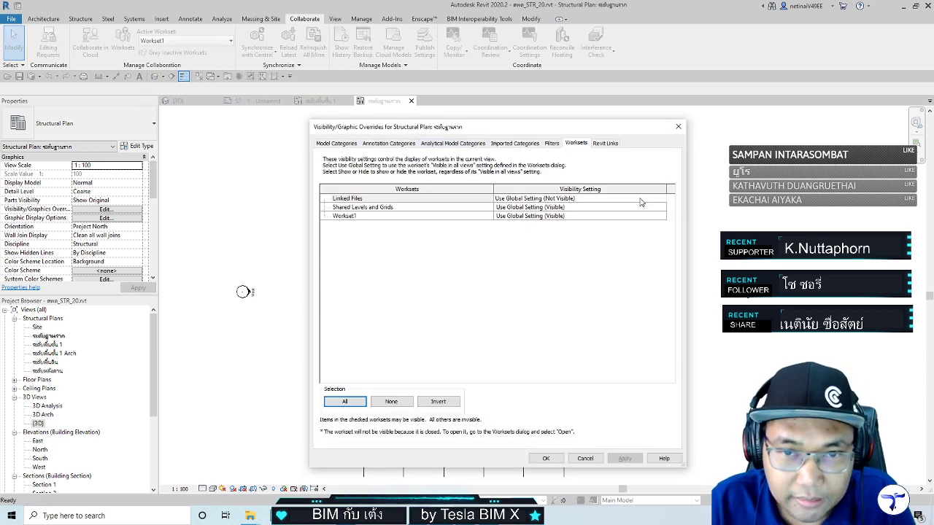
pyautogui.click(663, 201)
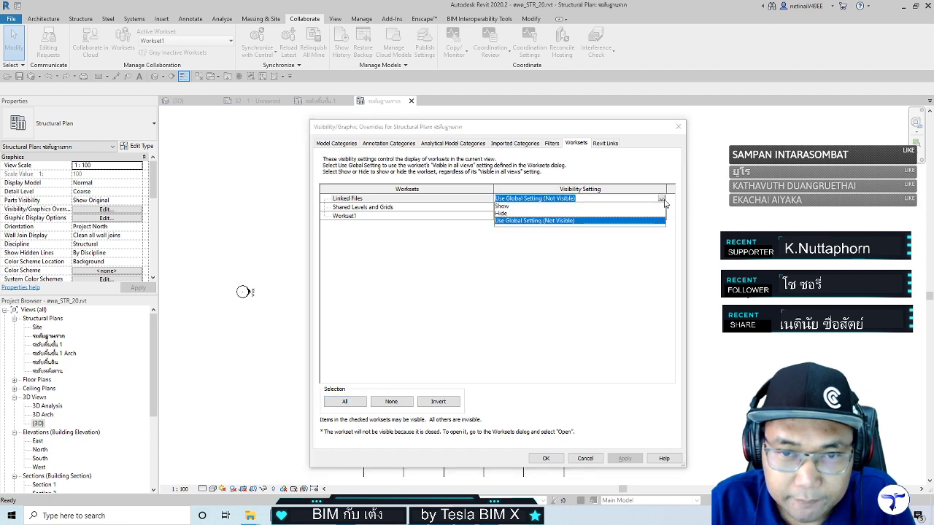
pyautogui.click(518, 207)
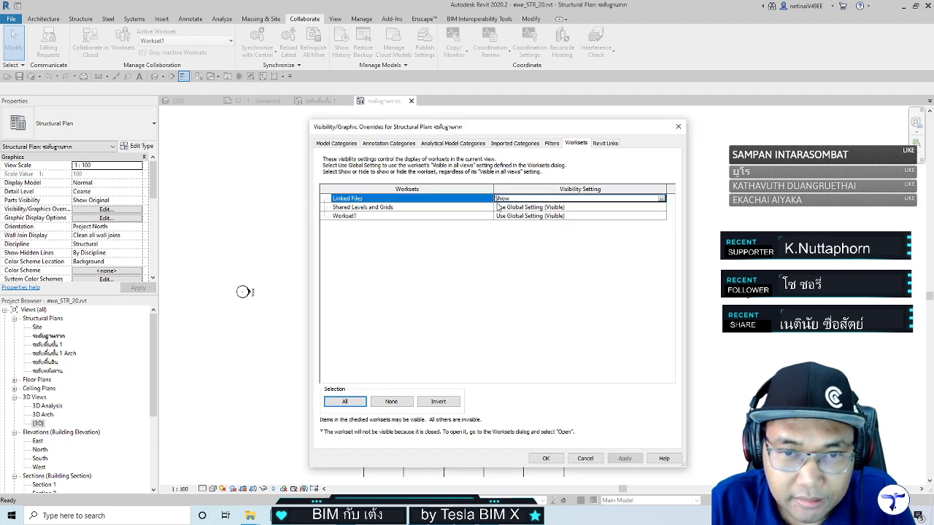
pyautogui.click(544, 458)
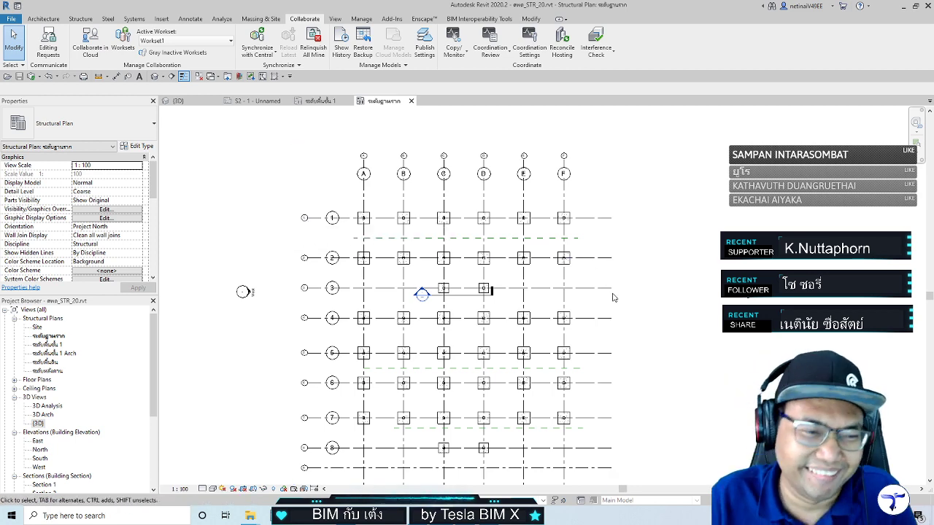
# Revert the Linked Files workset in the foundation plan to Use Global Setting (Not Visible)
pyautogui.moveTo(612, 297); pyautogui.dragTo(614, 279, button='middle')
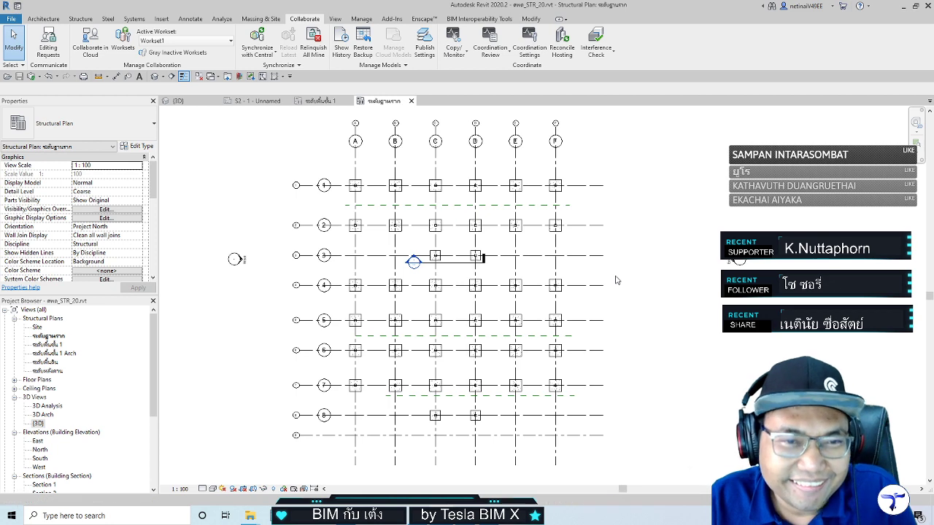
pyautogui.press('v')
pyautogui.press('g')
pyautogui.click(576, 143)
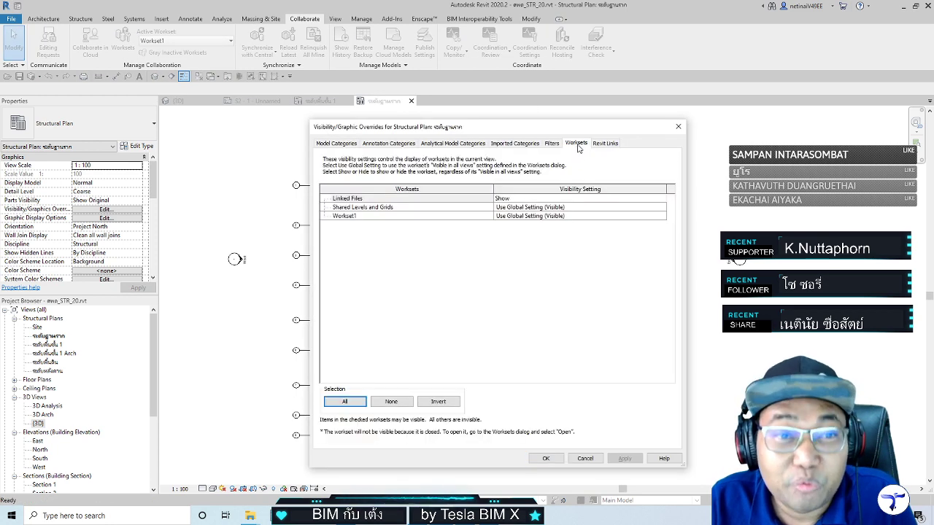
pyautogui.click(662, 201)
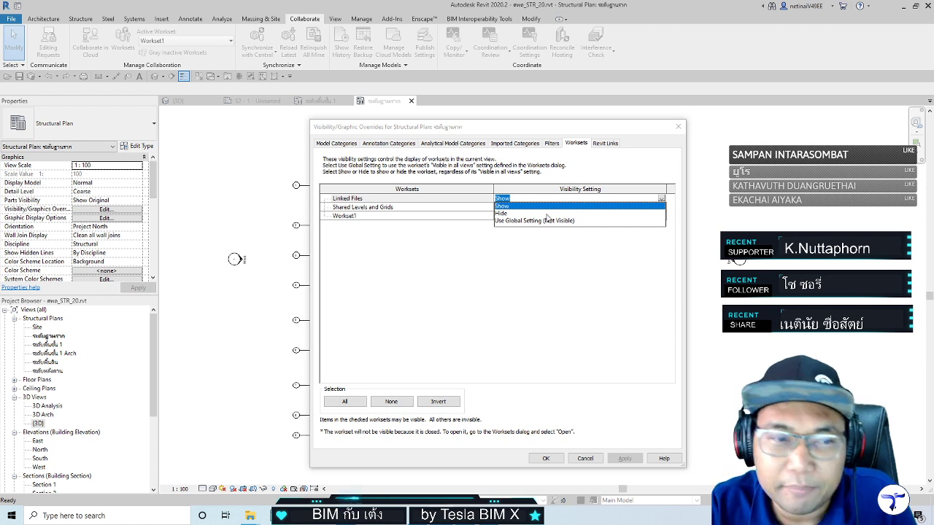
pyautogui.click(510, 221)
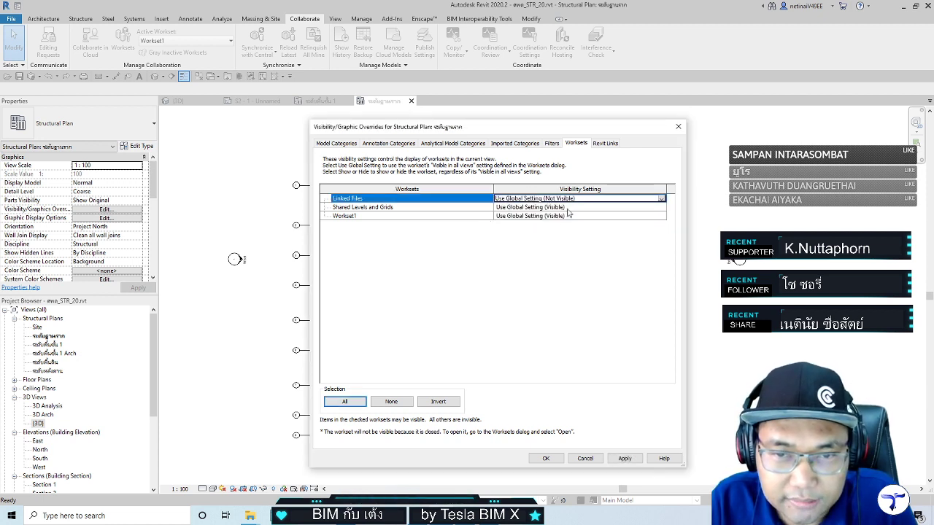
pyautogui.click(545, 458)
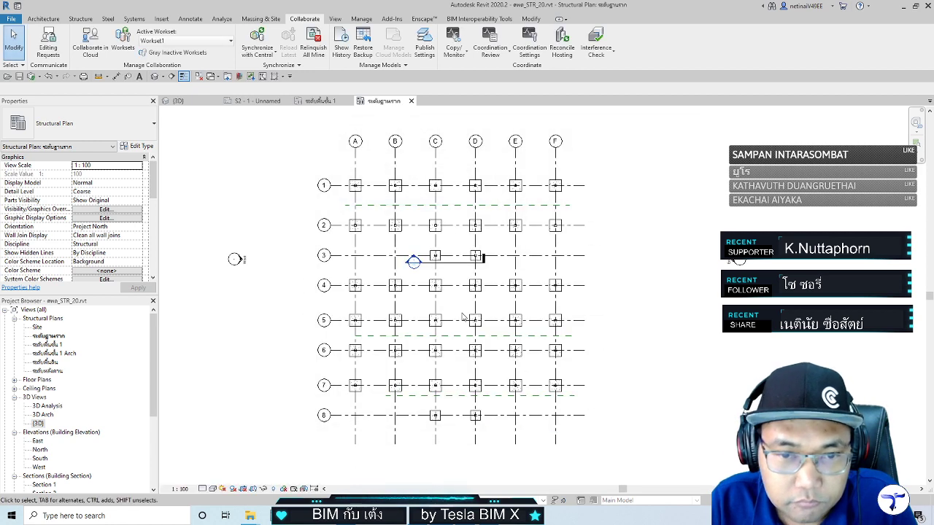
# Open sheet S2 - 1 from the Project Browser
pyautogui.scroll(1, 544, 254)
pyautogui.scroll(-1, 530, 219)
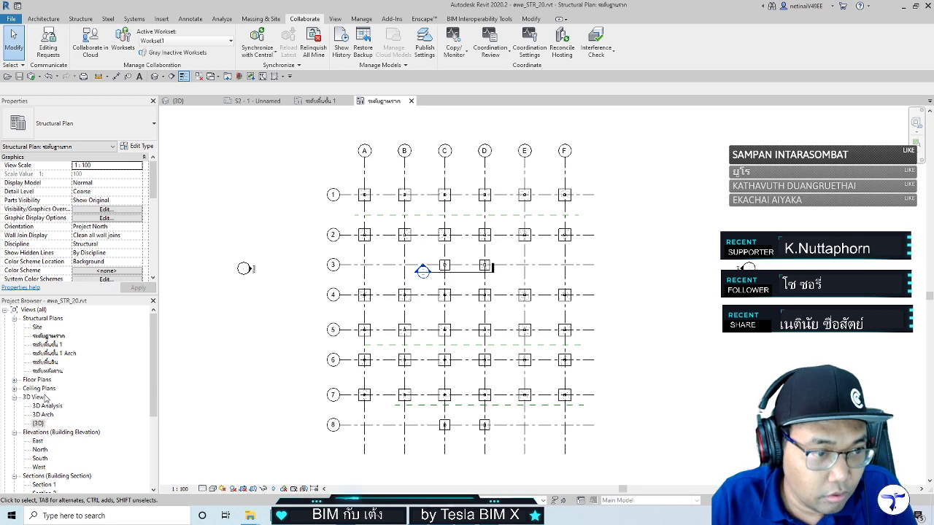
pyautogui.scroll(-2, 47, 397)
pyautogui.scroll(-3, 49, 430)
pyautogui.scroll(-1, 51, 467)
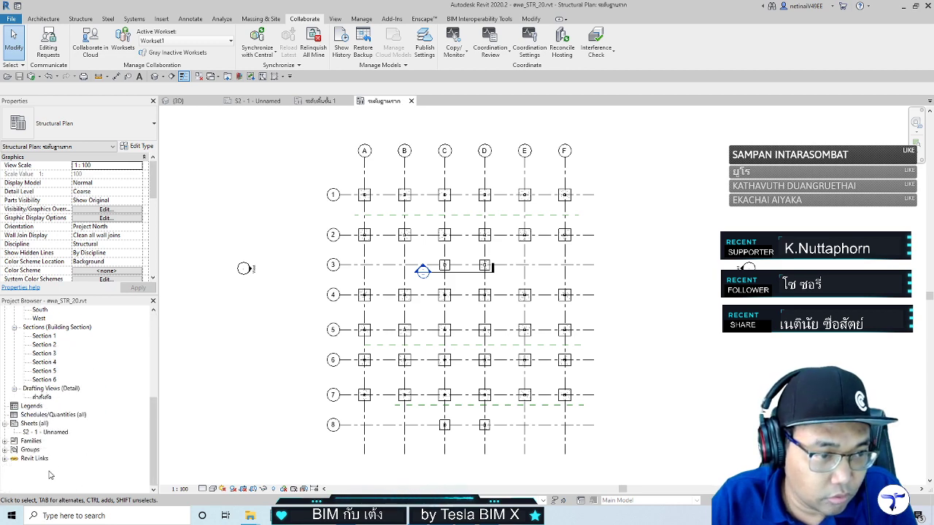
pyautogui.doubleClick(45, 431)
pyautogui.scroll(5, 671, 315)
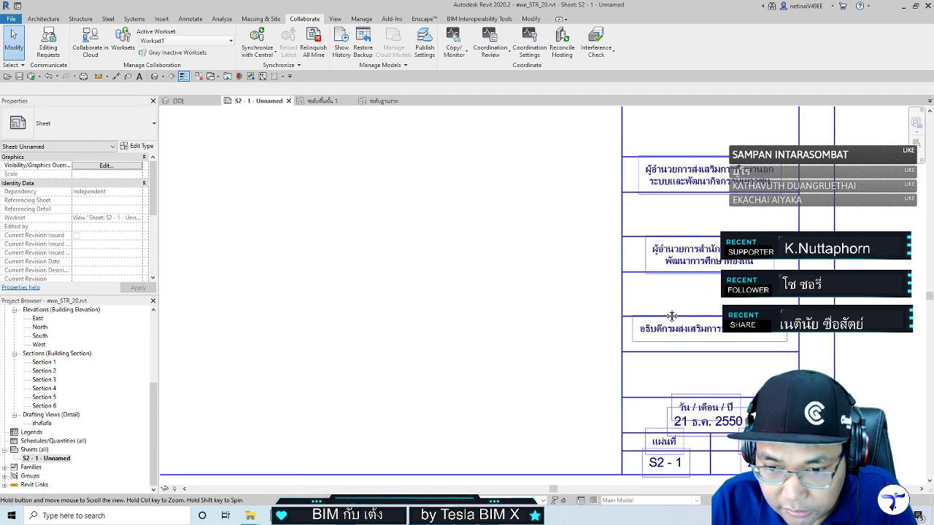
pyautogui.scroll(2, 671, 316)
pyautogui.scroll(2, 671, 315)
# Change the title block's sheet number to S1 - 1
pyautogui.click(534, 370)
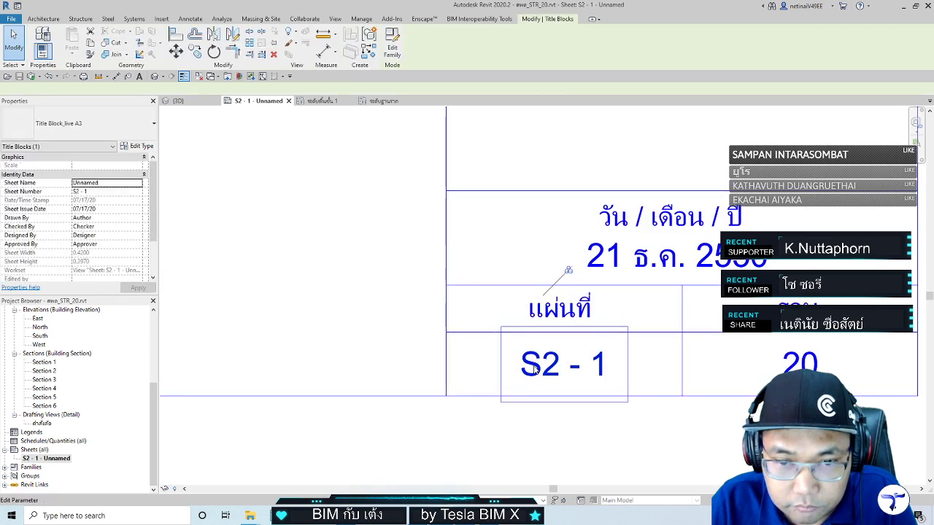
pyautogui.click(534, 369)
pyautogui.write('1')
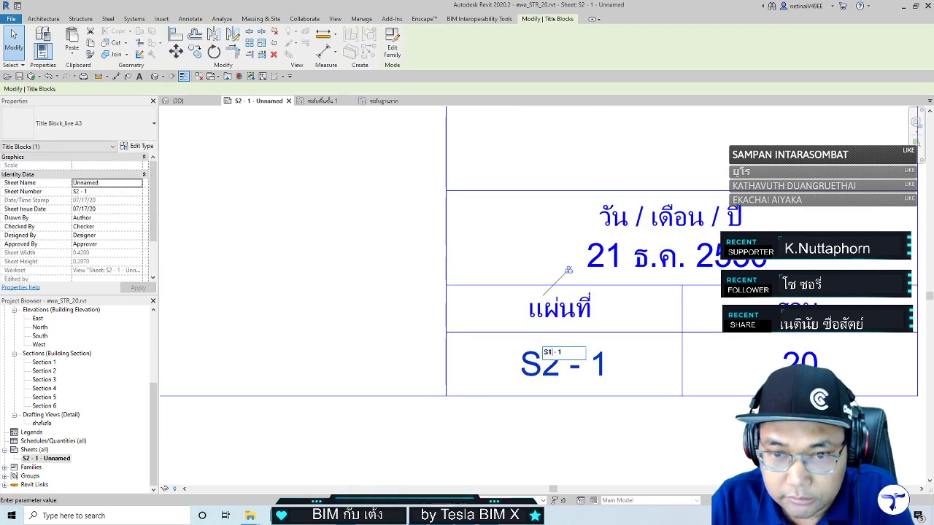
pyautogui.press('Return')
pyautogui.click(608, 425)
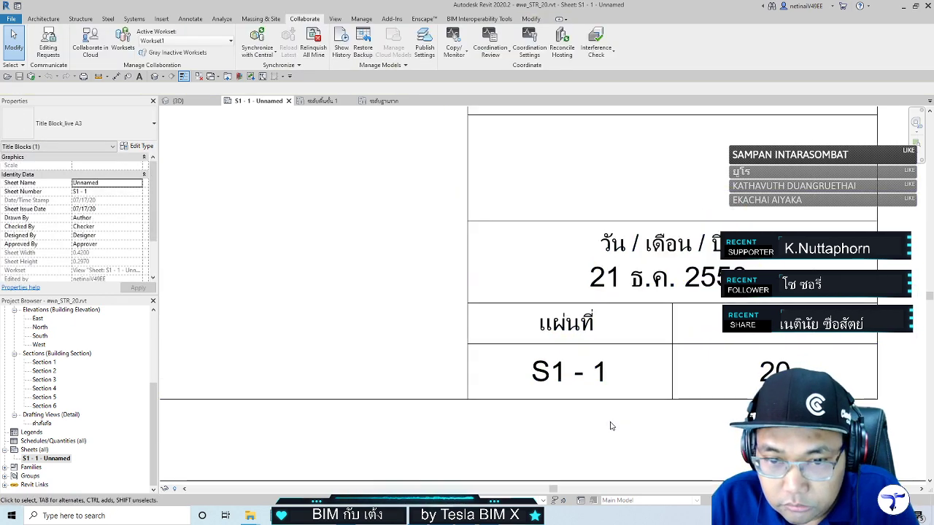
pyautogui.scroll(-2, 726, 407)
pyautogui.scroll(-1, 725, 407)
pyautogui.scroll(-1, 725, 407)
pyautogui.scroll(-1, 729, 409)
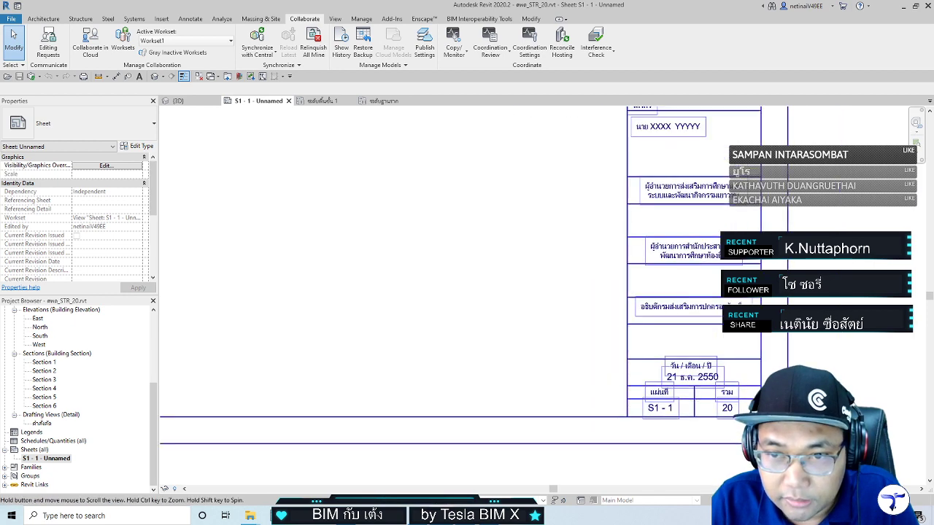
pyautogui.scroll(-1, 737, 412)
pyautogui.scroll(-1, 828, 370)
pyautogui.scroll(-1, 615, 306)
pyautogui.scroll(-1, 620, 313)
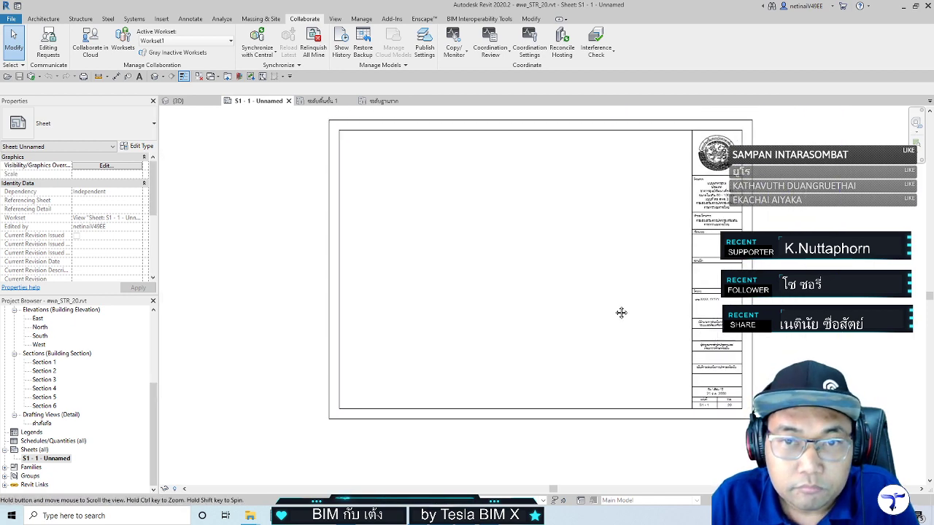
pyautogui.scroll(-1, 608, 321)
pyautogui.scroll(2, 29, 372)
pyautogui.scroll(3, 44, 362)
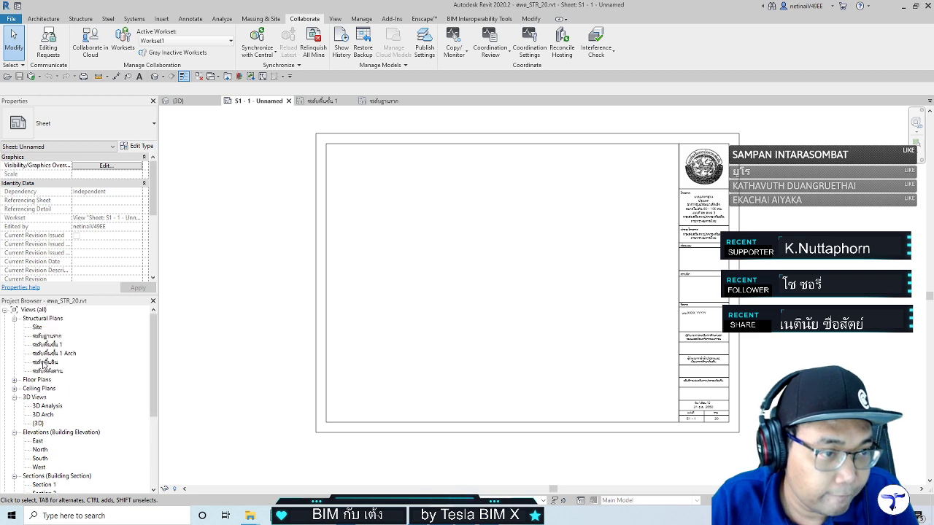
# Drag the ระดับฐานราก foundation plan onto sheet S1 - 1 as a viewport
pyautogui.click(47, 336)
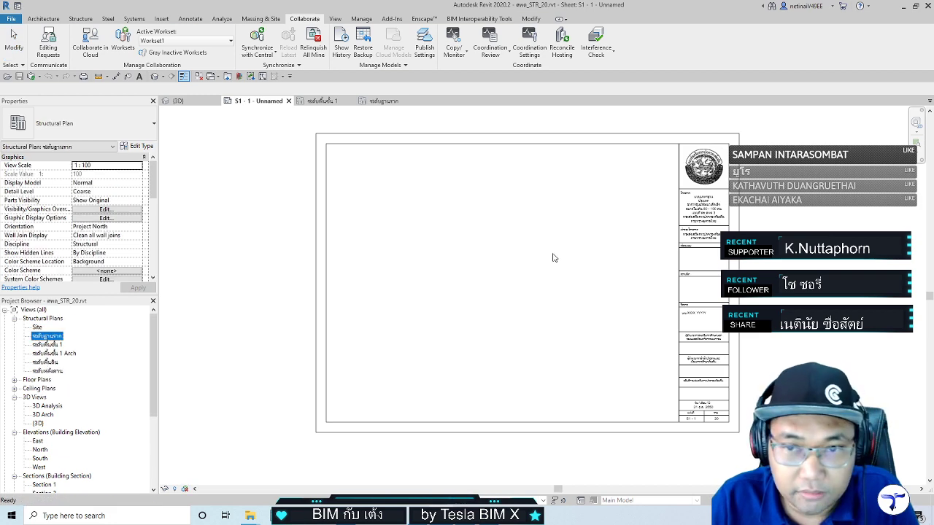
pyautogui.moveTo(552, 257); pyautogui.dragTo(552, 255)
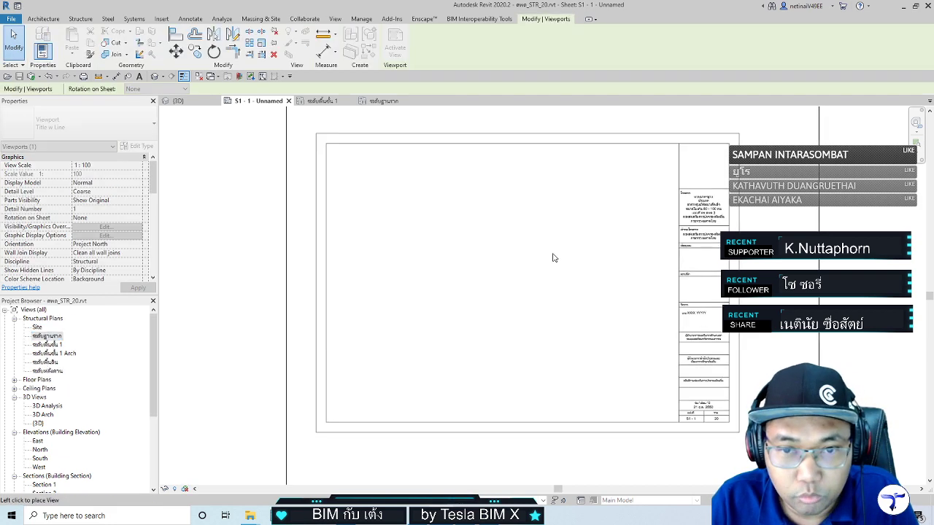
pyautogui.click(503, 277)
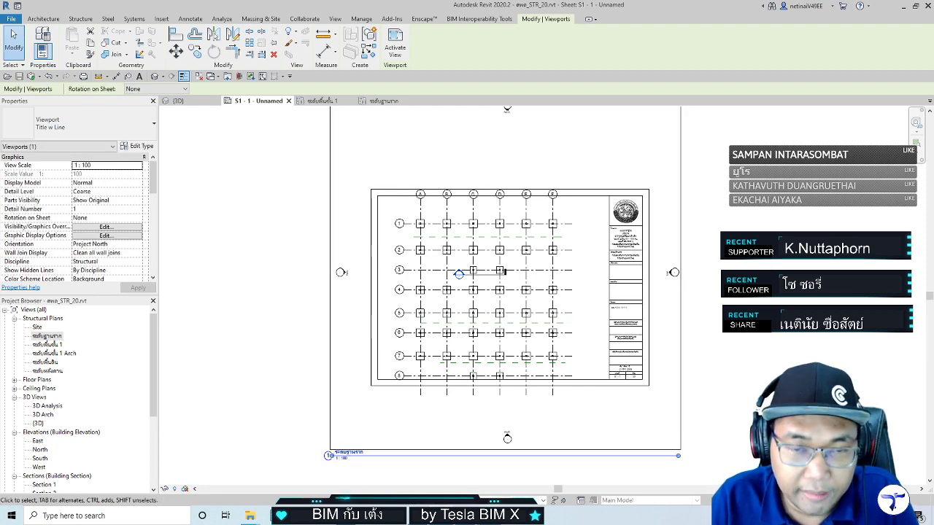
# Switch to the footing details PDF in Foxit Reader and scroll through it
pyautogui.hotkey('alt', 'Tab')
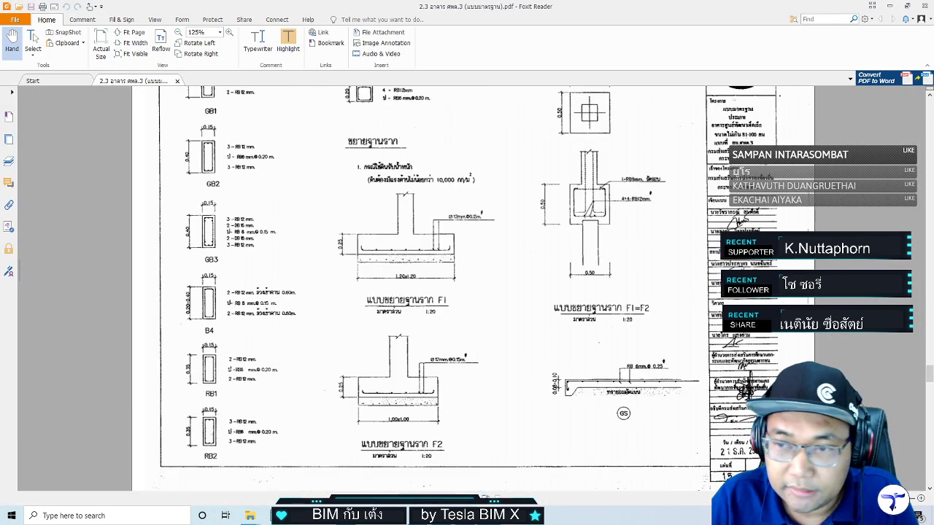
pyautogui.moveTo(930, 375); pyautogui.dragTo(929, 213)
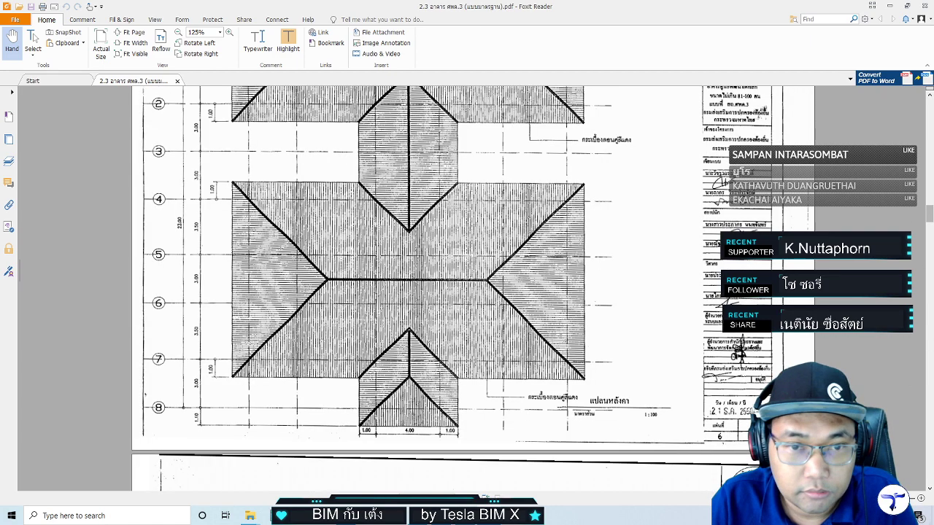
pyautogui.keyDown('ctrl'); pyautogui.scroll(2, 637, 424); pyautogui.keyUp('ctrl')
pyautogui.keyDown('ctrl'); pyautogui.scroll(2, 634, 416); pyautogui.keyUp('ctrl')
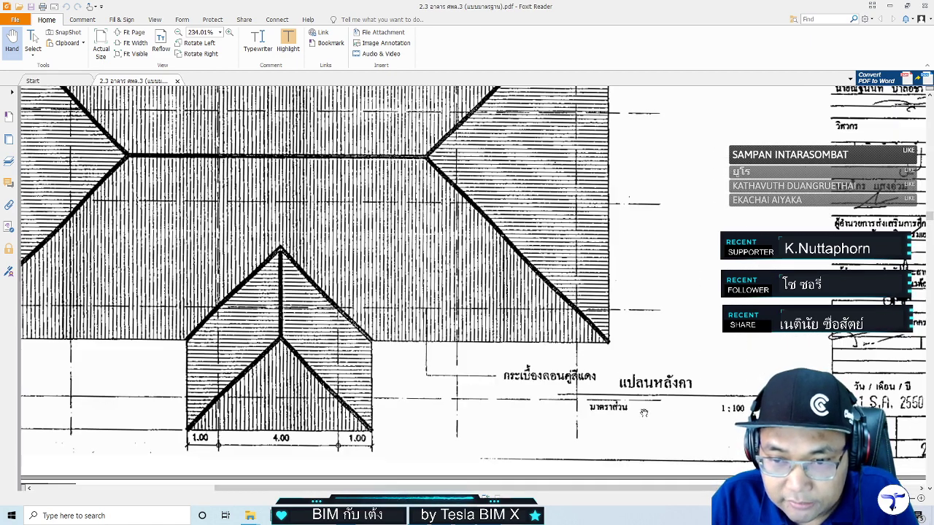
pyautogui.keyDown('ctrl'); pyautogui.scroll(-1, 631, 407); pyautogui.keyUp('ctrl')
pyautogui.keyDown('ctrl'); pyautogui.scroll(-2, 630, 403); pyautogui.keyUp('ctrl')
# Return to sheet S1 - 1 and check the viewport and title block selections
pyautogui.click(885, 5)
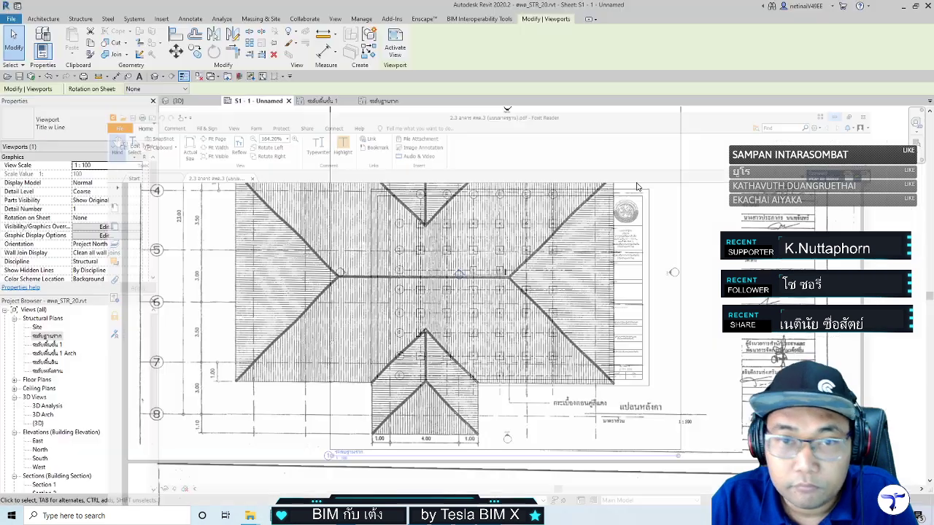
pyautogui.scroll(-1, 585, 306)
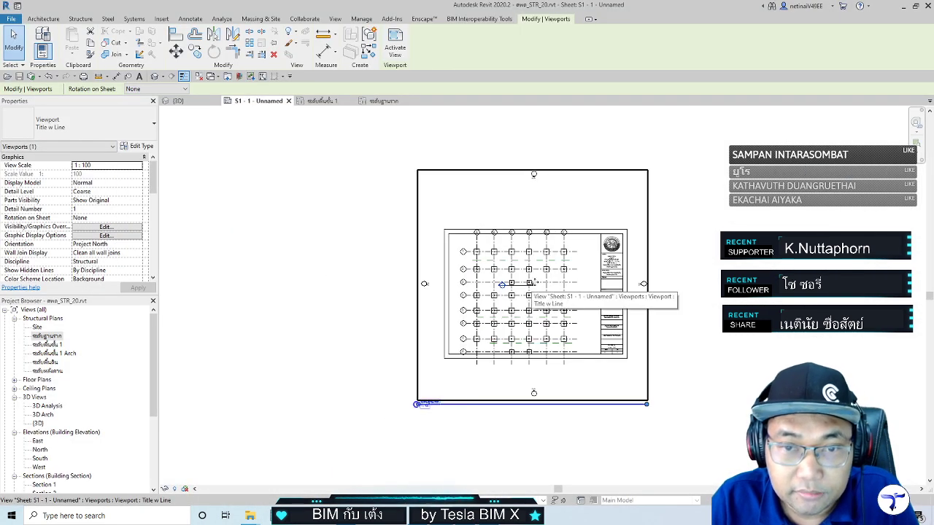
pyautogui.scroll(1, 535, 284)
pyautogui.moveTo(534, 284); pyautogui.dragTo(452, 284, button='middle')
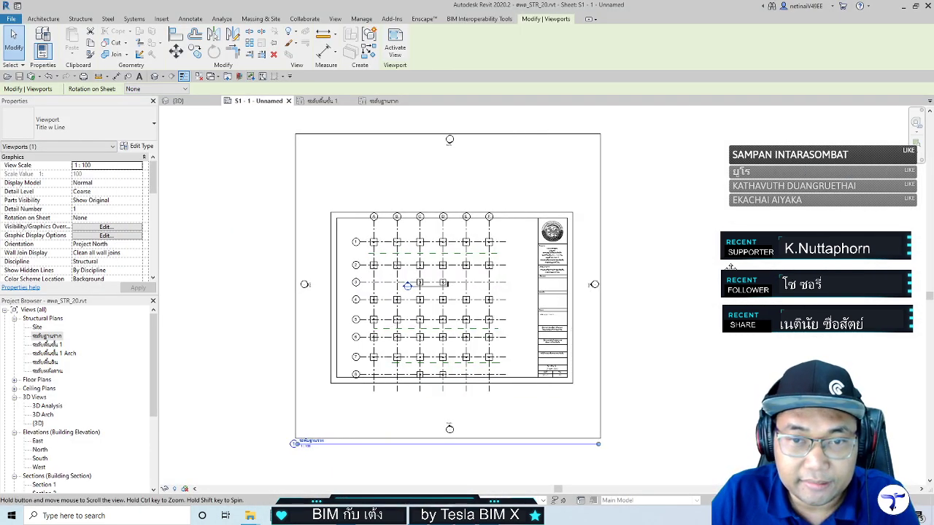
pyautogui.click(675, 259)
pyautogui.scroll(-2, 675, 259)
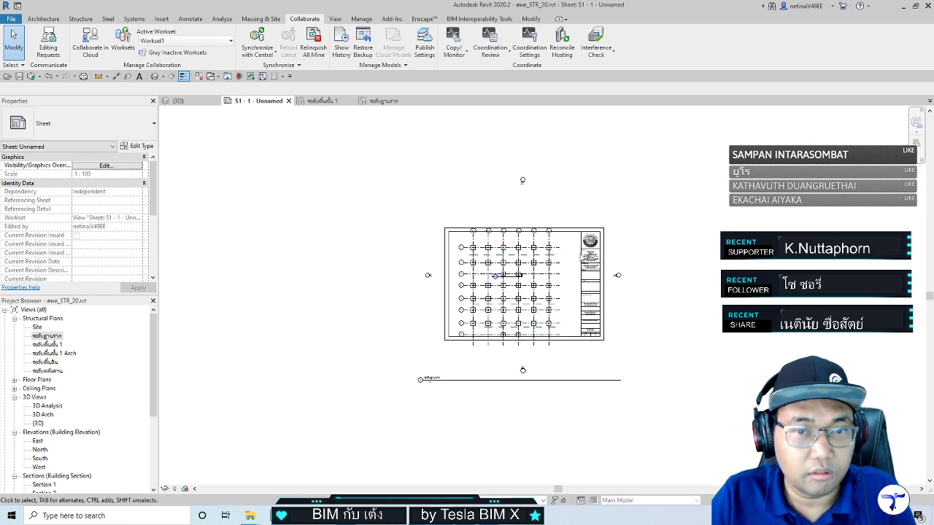
pyautogui.scroll(1, 581, 255)
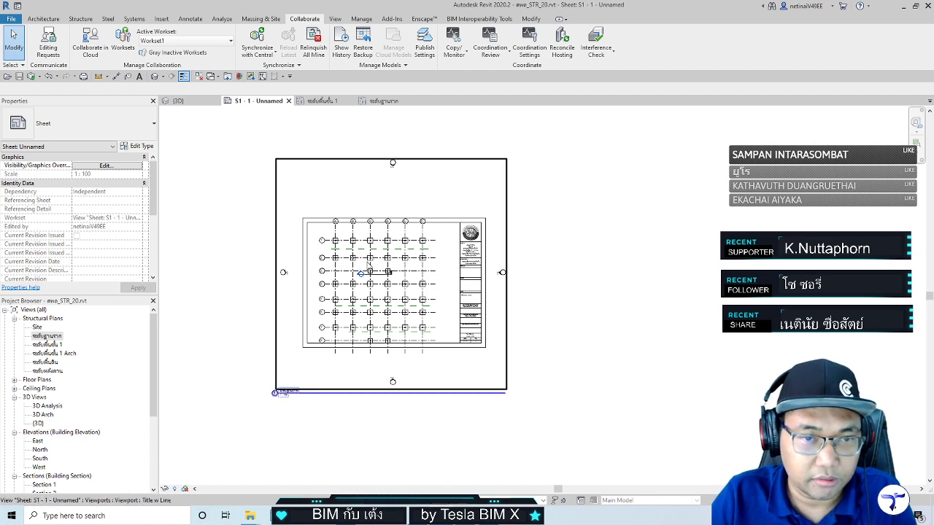
pyautogui.click(370, 266)
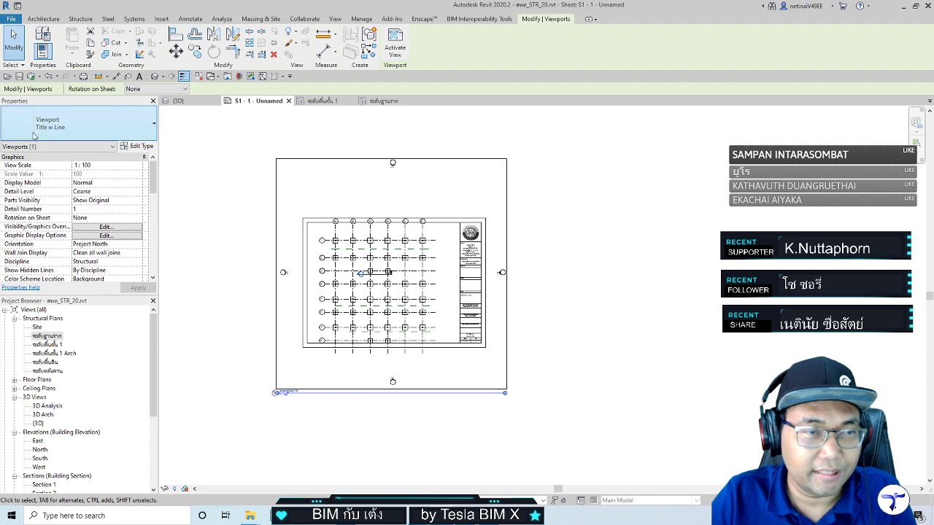
pyautogui.click(214, 187)
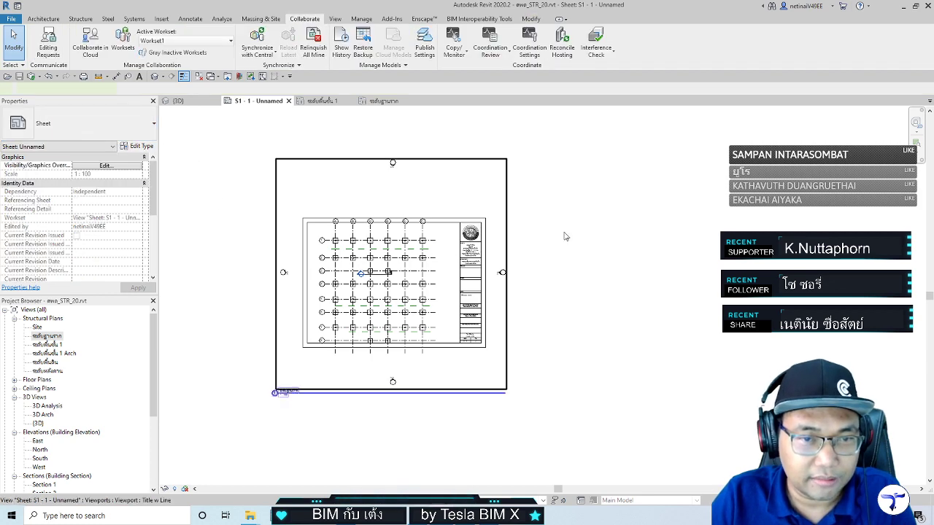
pyautogui.click(651, 208)
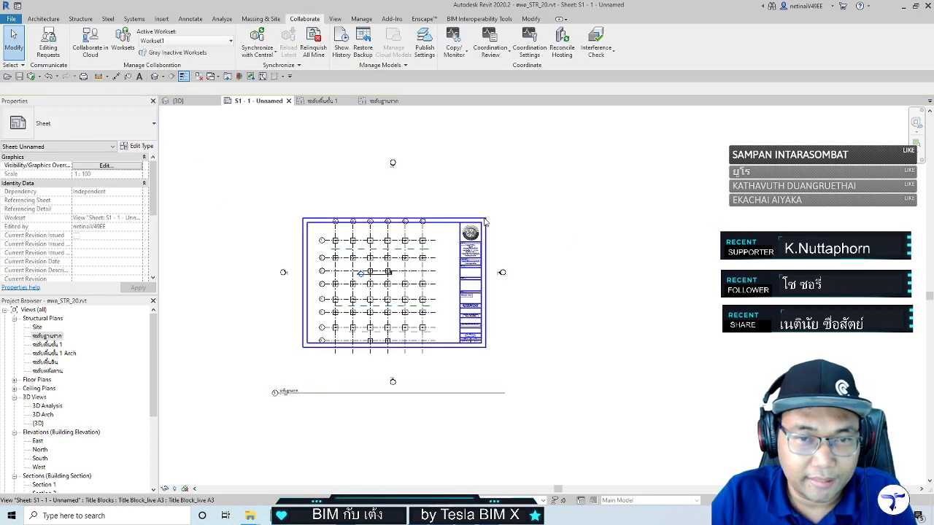
pyautogui.click(483, 222)
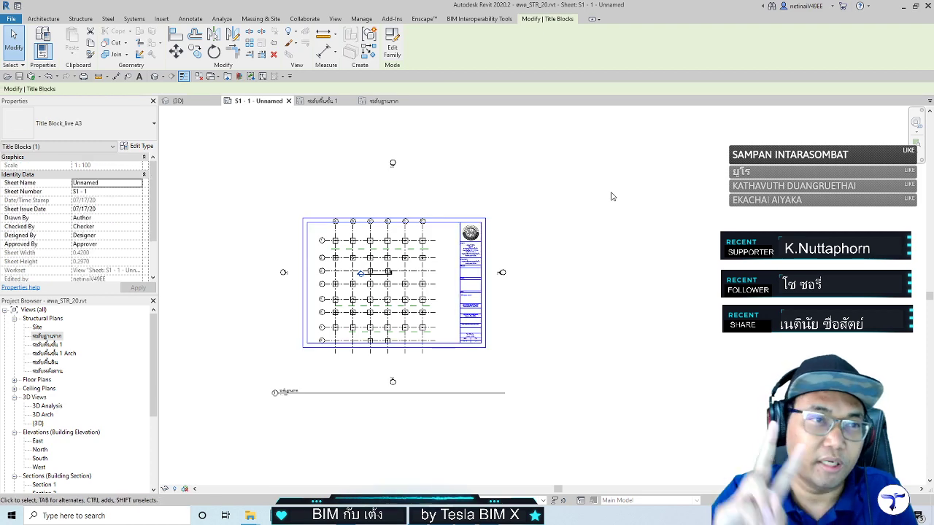
pyautogui.press('Escape')
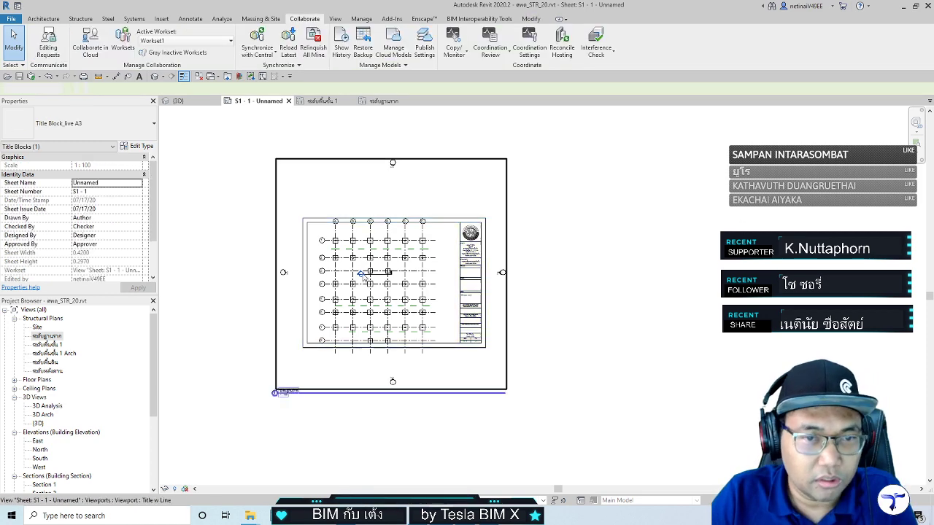
# Nudge the foundation plan viewport up and to the right with the arrow keys
pyautogui.click(389, 268)
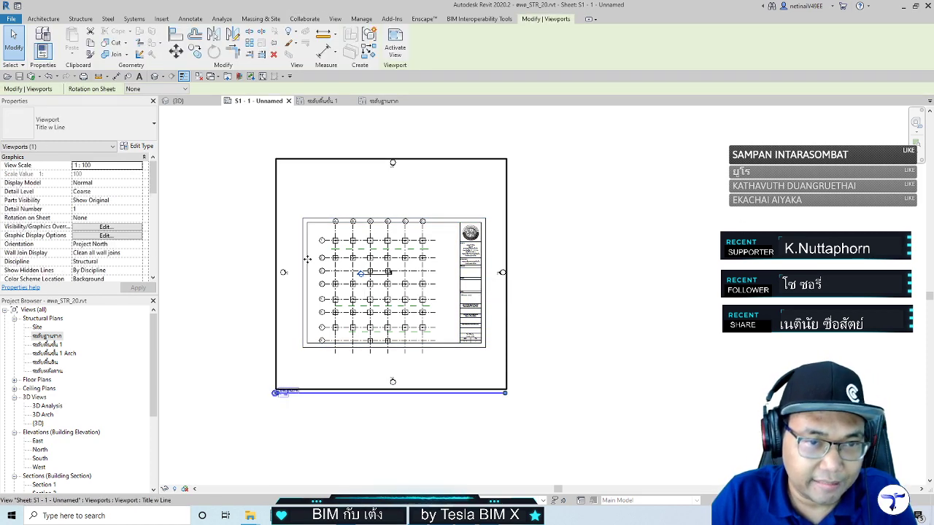
pyautogui.scroll(1, 305, 256)
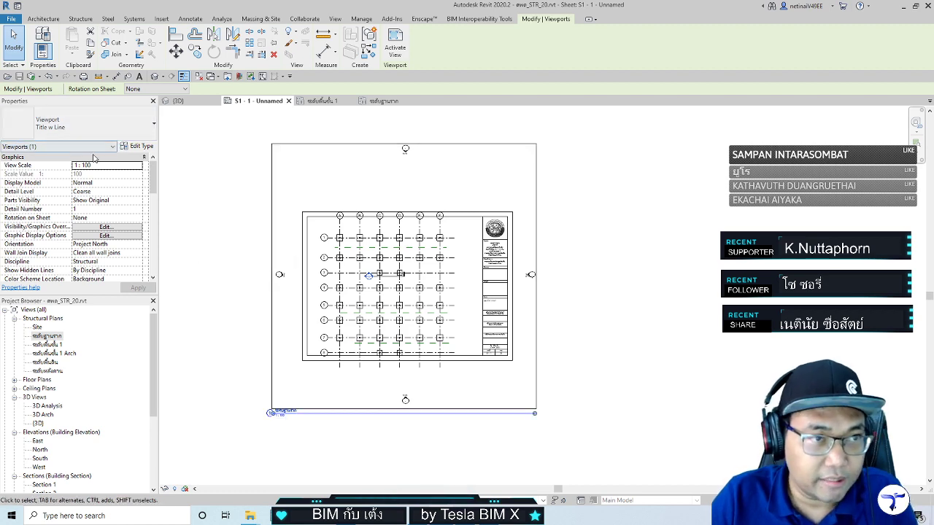
pyautogui.press('Up')
pyautogui.press('Up')
pyautogui.press('Up')
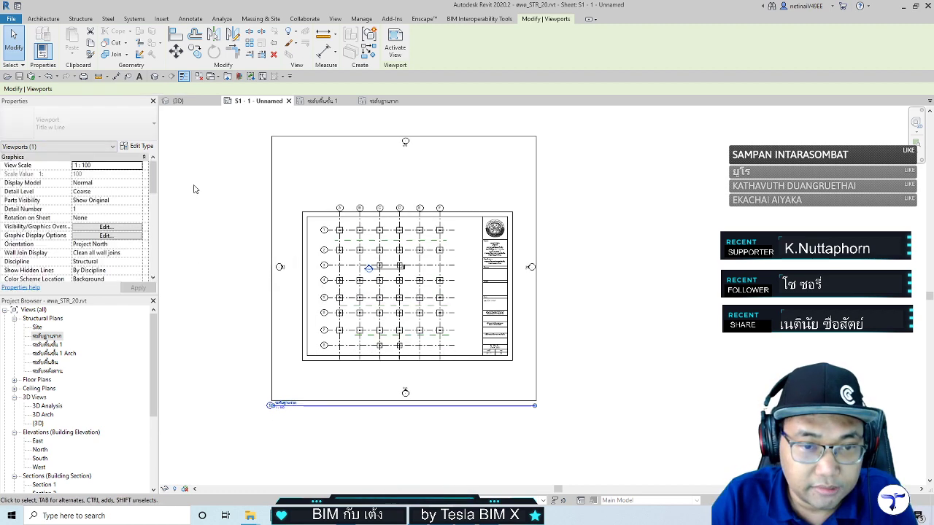
pyautogui.press('Up')
pyautogui.press('Up')
pyautogui.press('Right')
pyautogui.press('Right')
pyautogui.press('Right')
pyautogui.press('Down')
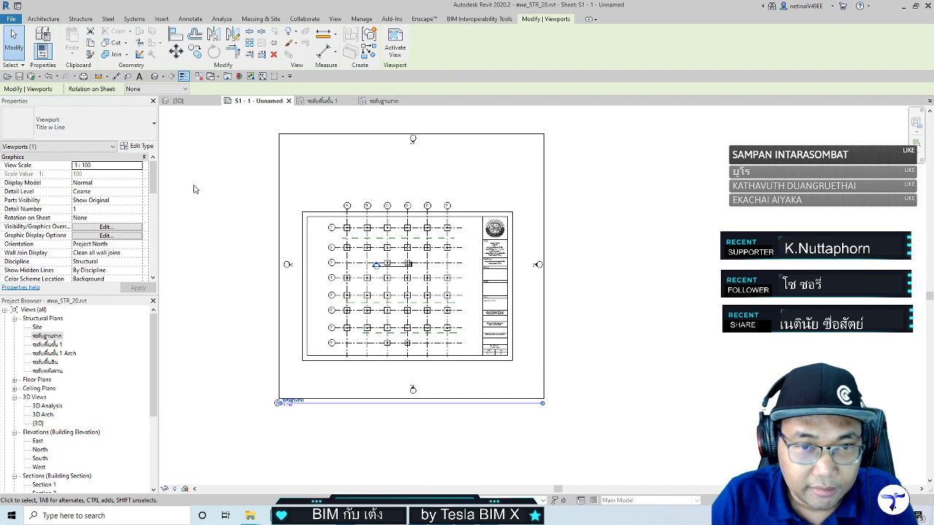
pyautogui.scroll(1, 193, 189)
pyautogui.scroll(1, 212, 218)
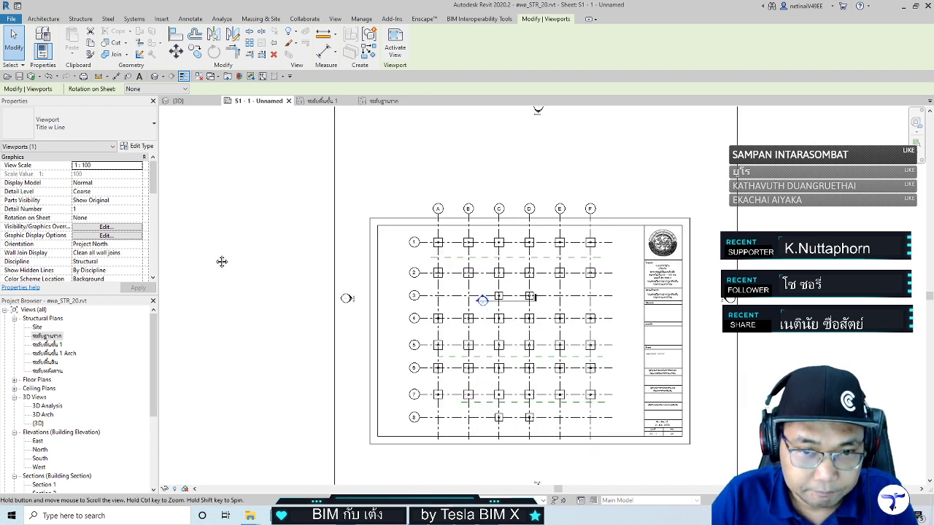
pyautogui.moveTo(221, 263); pyautogui.dragTo(205, 252, button='middle')
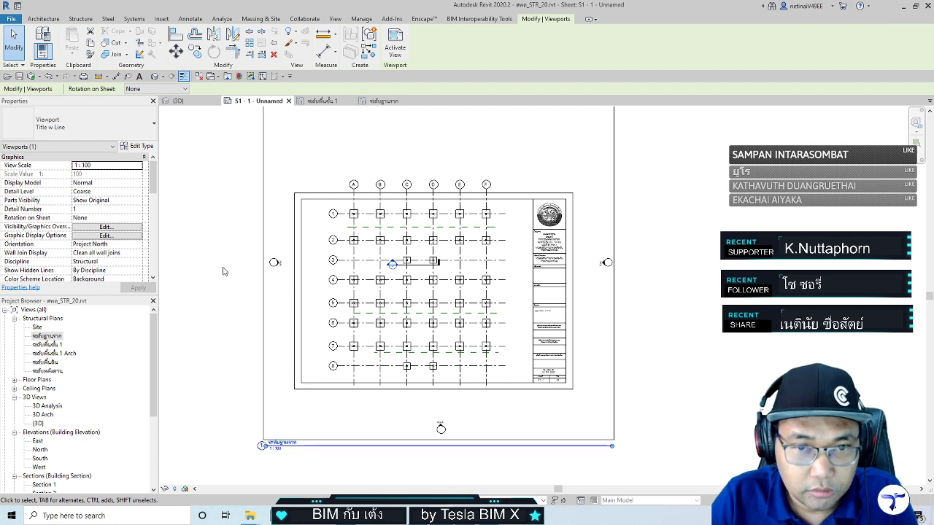
pyautogui.press('Right')
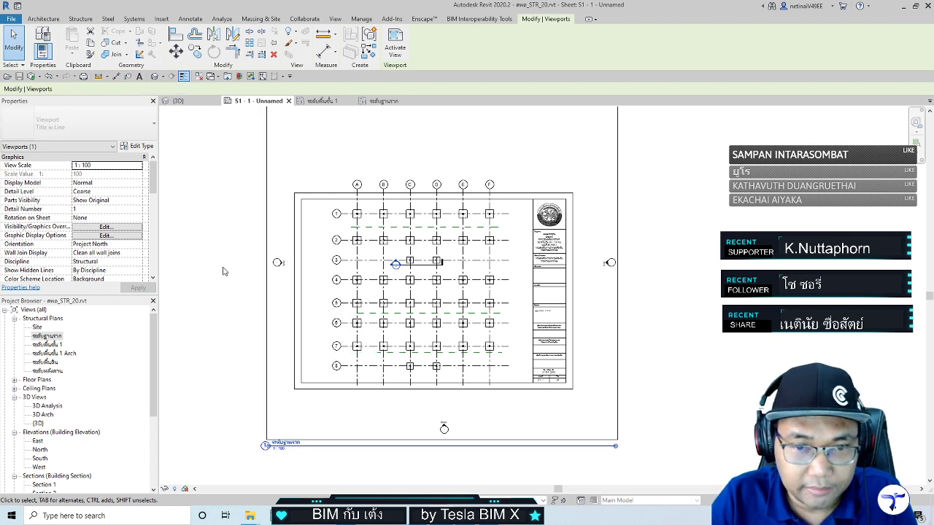
pyautogui.press('Right')
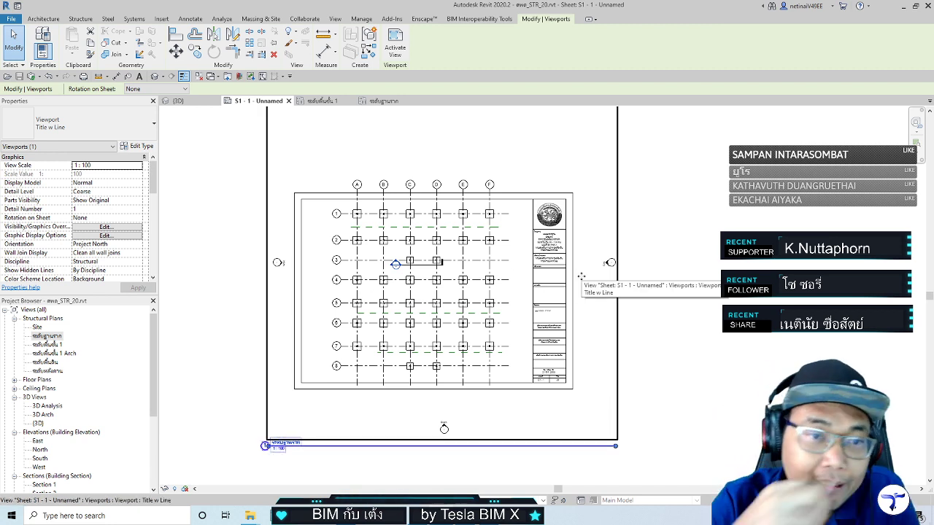
pyautogui.scroll(-2, 524, 278)
pyautogui.scroll(1, 467, 258)
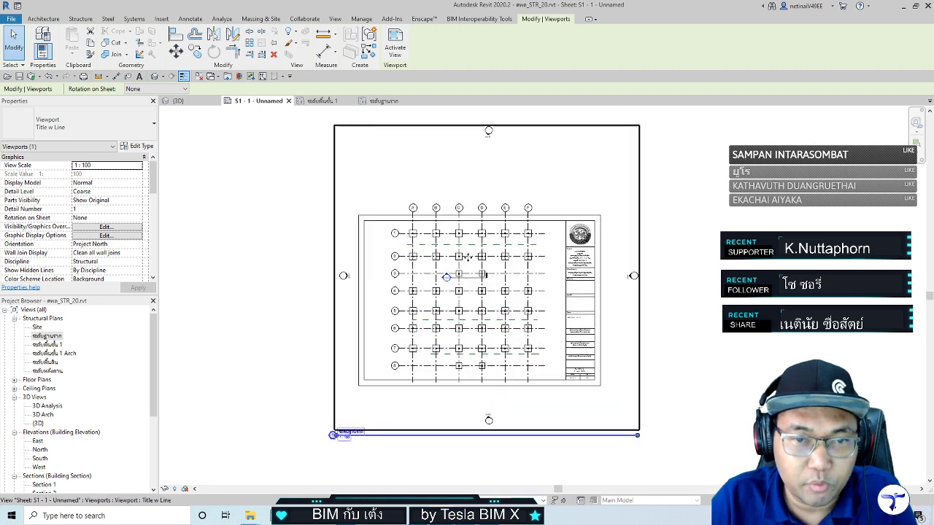
pyautogui.scroll(-1, 472, 251)
pyautogui.moveTo(641, 246); pyautogui.dragTo(606, 244, button='middle')
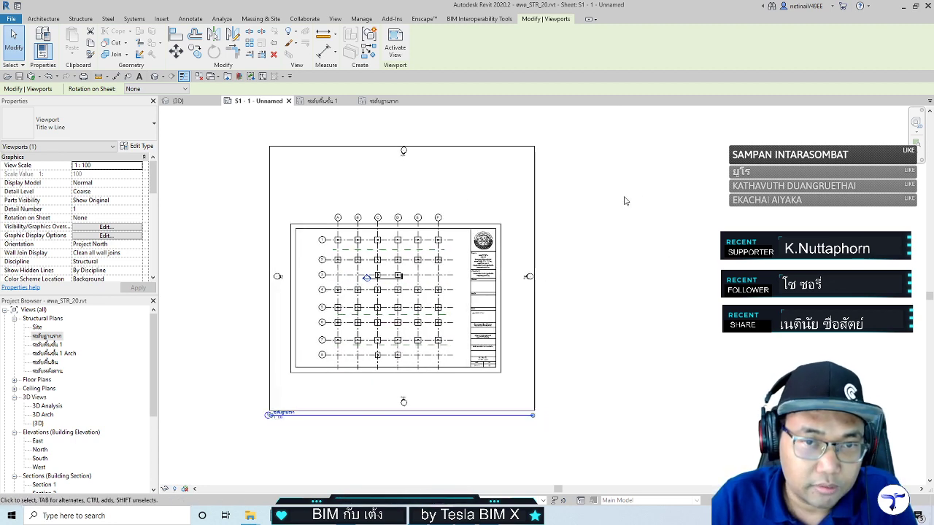
# Activate and deactivate the foundation plan viewport a couple of times, zooming inside it
pyautogui.doubleClick(433, 177)
pyautogui.scroll(2, 408, 252)
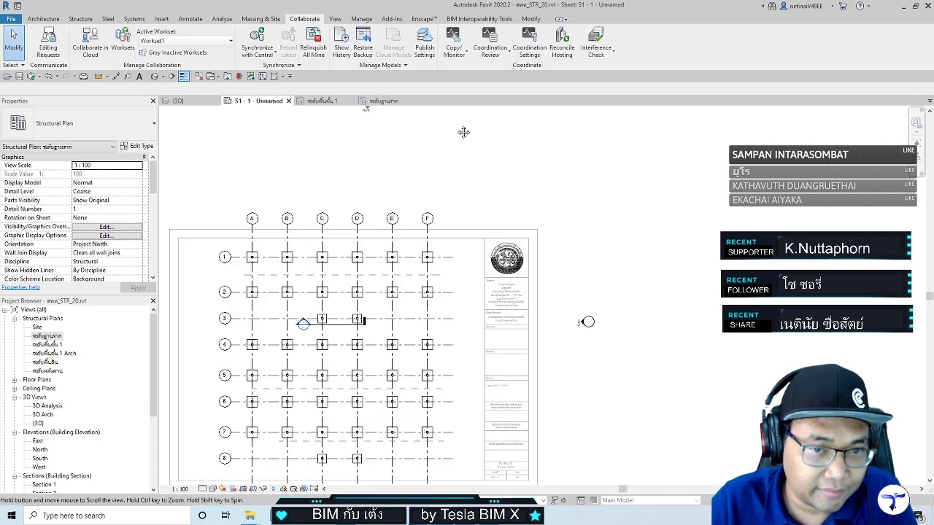
pyautogui.scroll(1, 583, 215)
pyautogui.scroll(1, 605, 193)
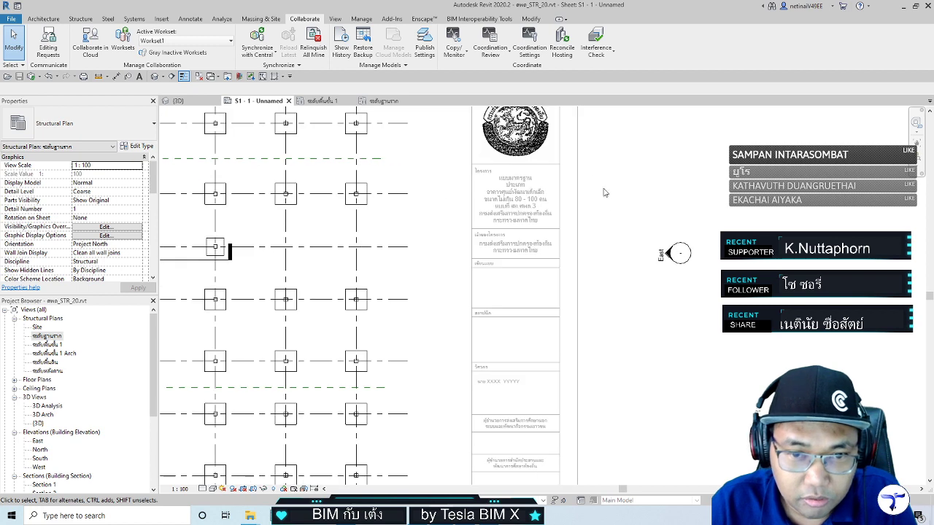
pyautogui.scroll(-1, 575, 282)
pyautogui.scroll(-1, 479, 295)
pyautogui.scroll(-2, 510, 284)
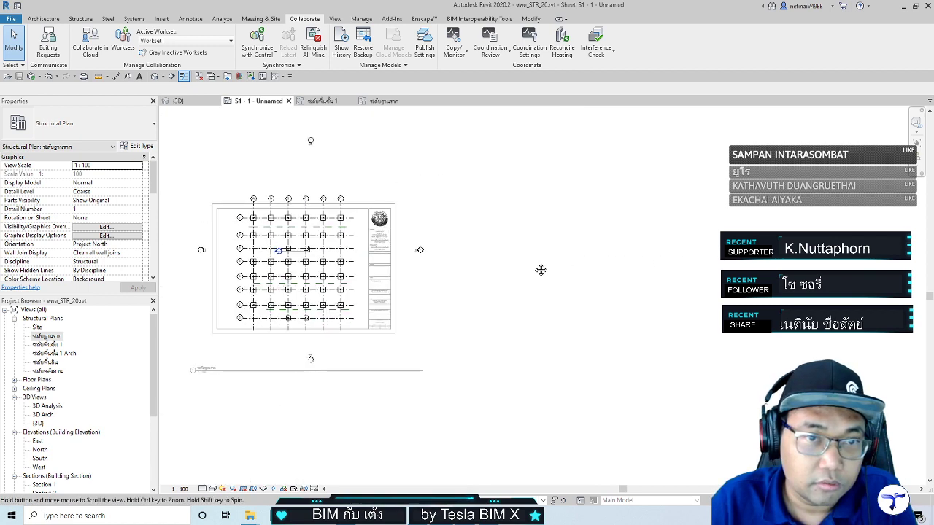
pyautogui.click(582, 193)
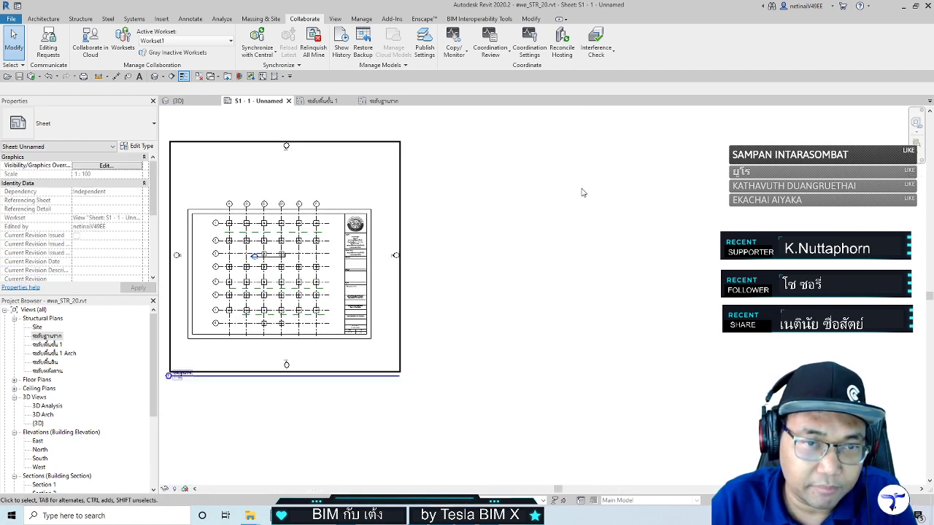
pyautogui.doubleClick(317, 182)
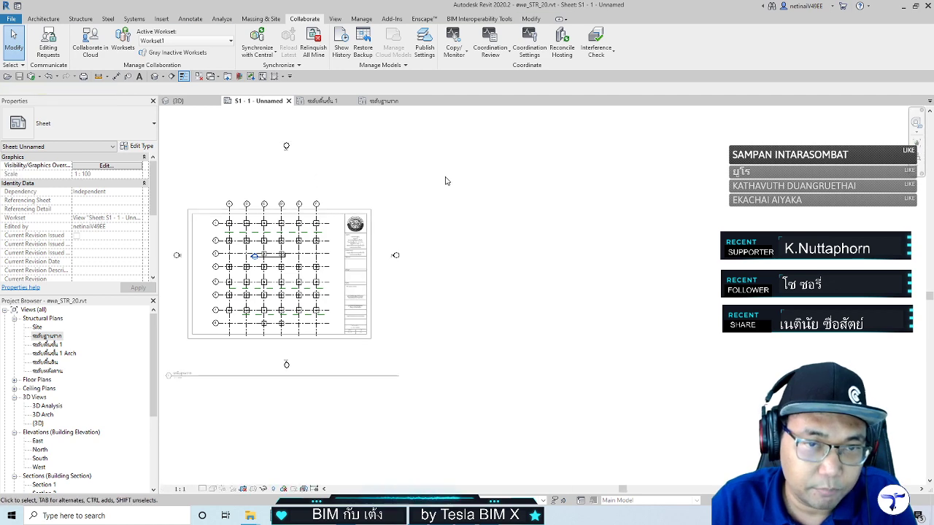
pyautogui.doubleClick(572, 163)
pyautogui.moveTo(530, 208); pyautogui.dragTo(671, 224, button='middle')
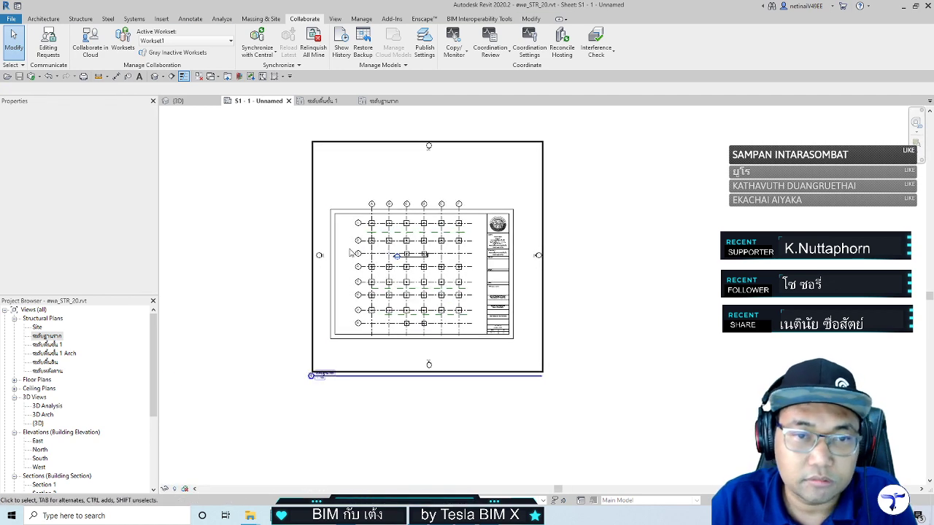
pyautogui.scroll(2, 481, 224)
pyautogui.scroll(2, 481, 223)
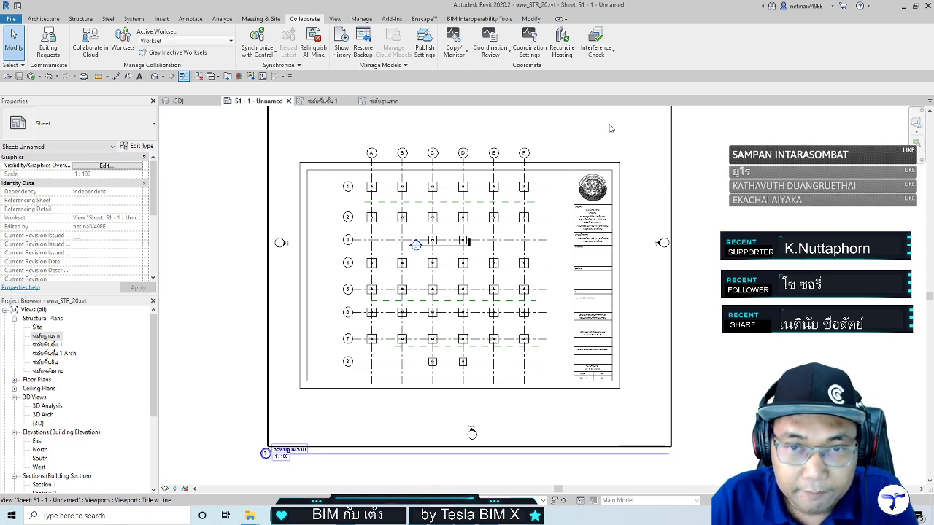
# Activate the foundation plan viewport again and pan its plan view left
pyautogui.doubleClick(558, 204)
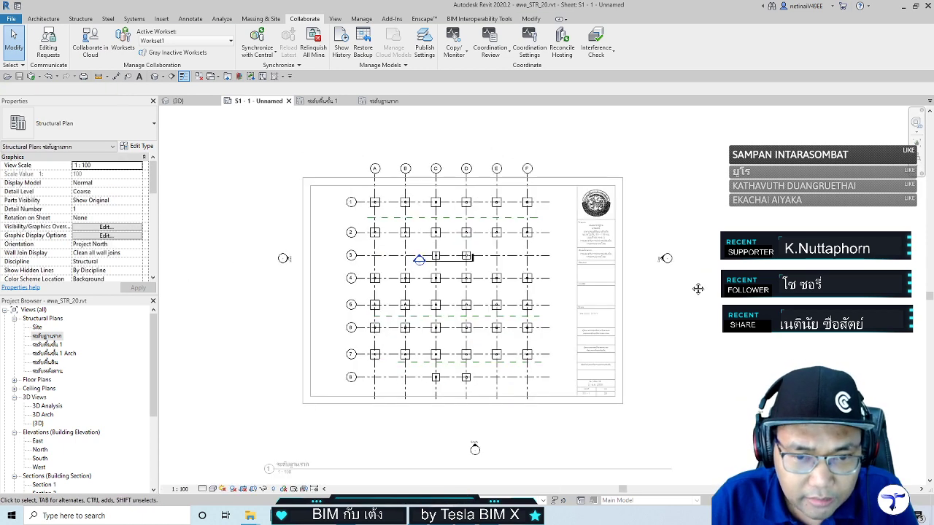
pyautogui.moveTo(698, 289); pyautogui.dragTo(560, 338, button='middle')
pyautogui.scroll(-1, 450, 399)
pyautogui.scroll(-1, 449, 408)
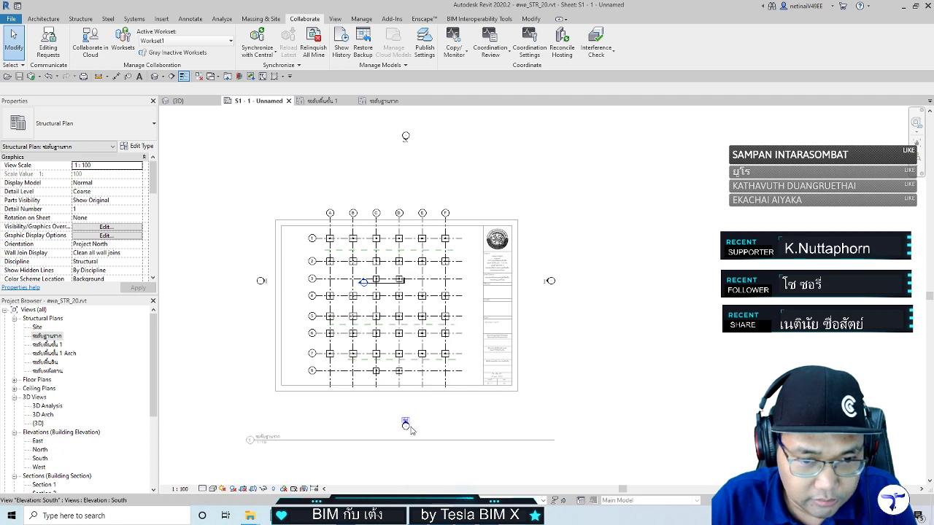
# Hide the Elevations annotation category in the foundation plan view via VG
pyautogui.press('v')
pyautogui.press('v')
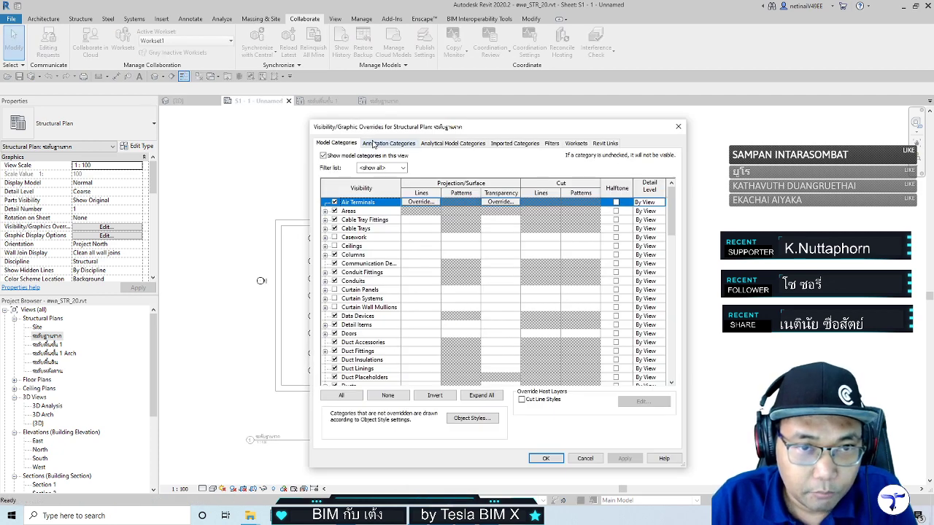
pyautogui.click(373, 143)
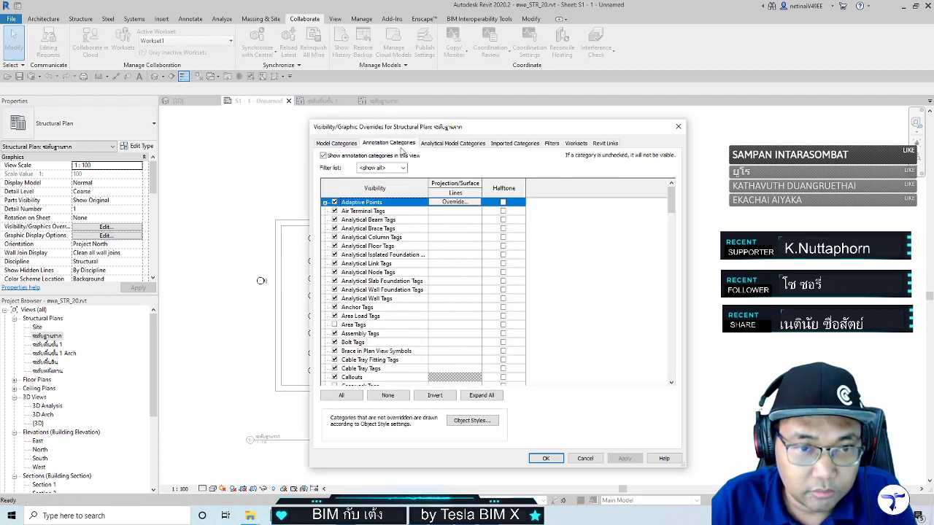
pyautogui.press('e')
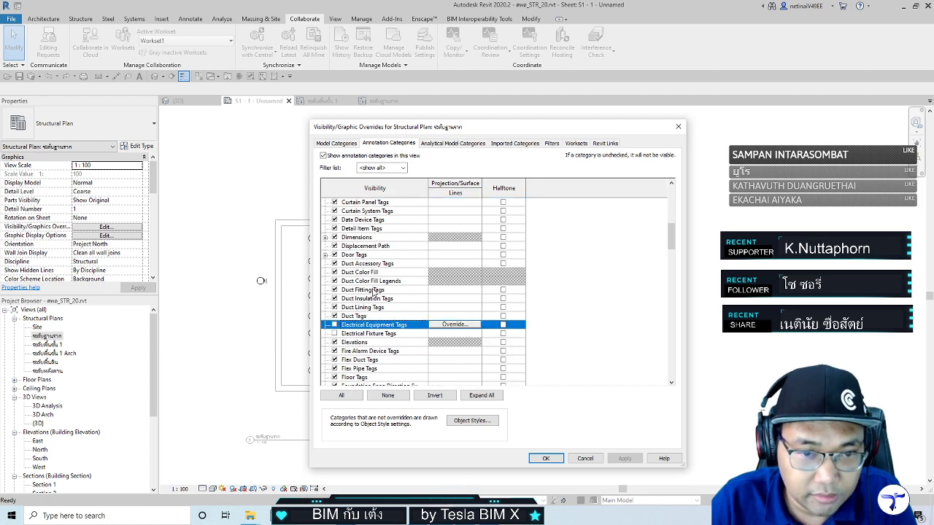
pyautogui.click(334, 343)
pyautogui.click(543, 455)
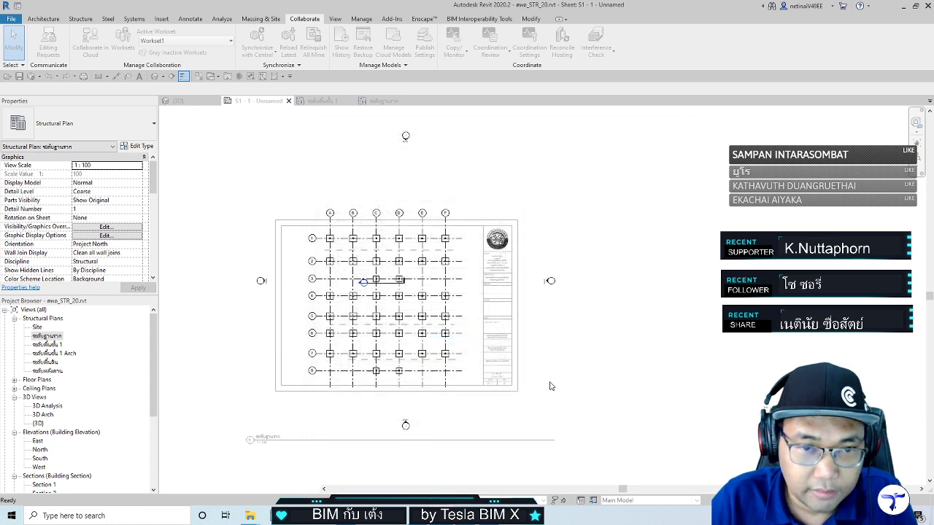
pyautogui.scroll(3, 364, 257)
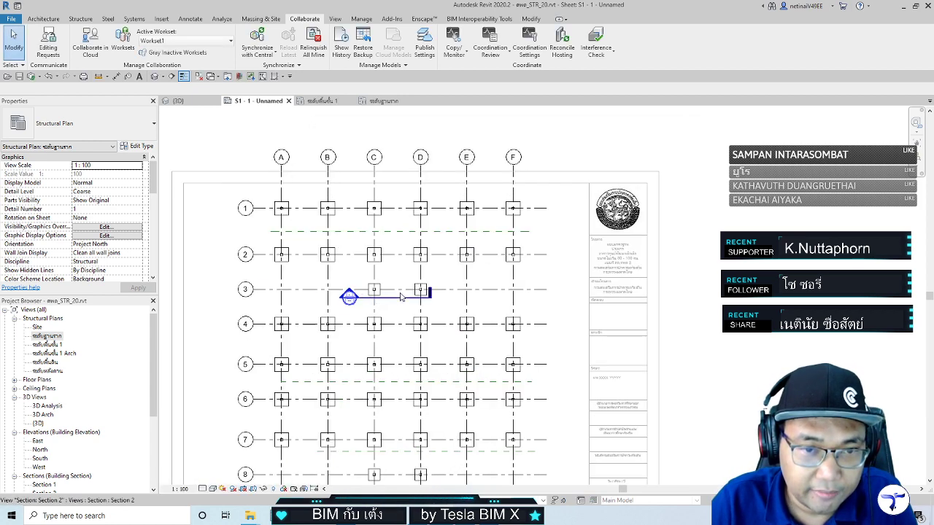
pyautogui.scroll(-1, 429, 221)
# Hide the Sections annotation category in the same view's visibility settings
pyautogui.press('v')
pyautogui.press('g')
pyautogui.click(379, 144)
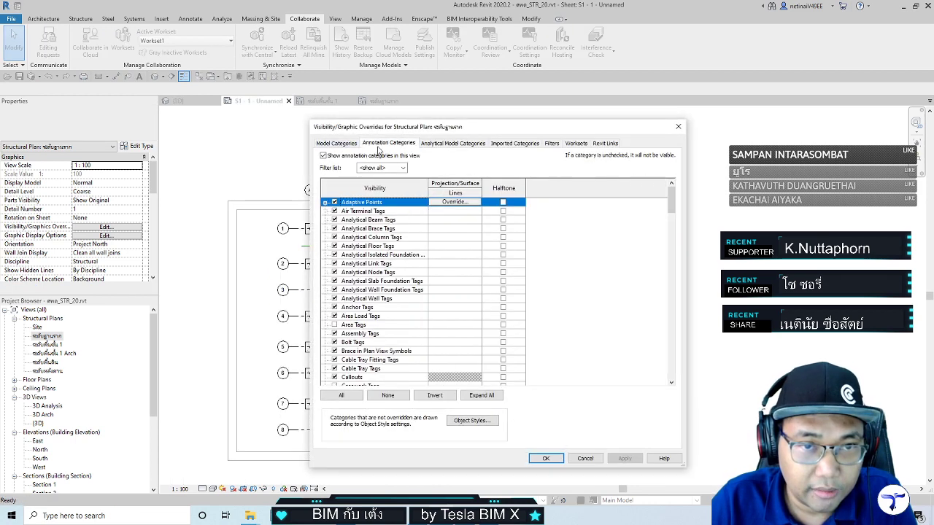
pyautogui.press('s')
pyautogui.scroll(-2, 349, 317)
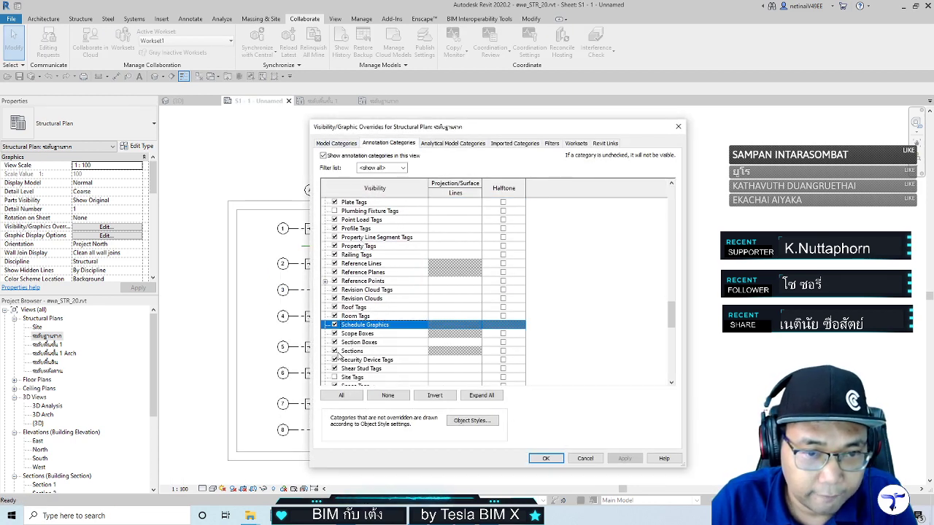
pyautogui.click(335, 351)
pyautogui.click(546, 459)
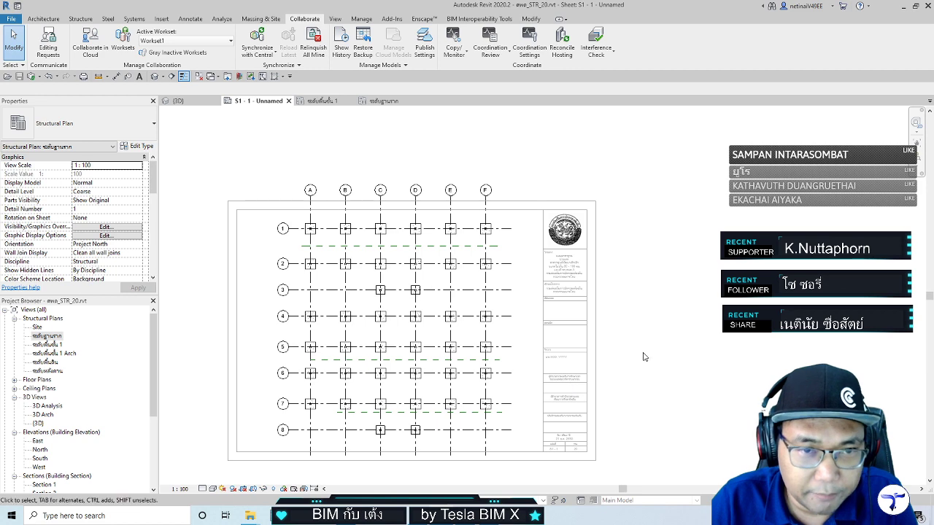
# Pull grid A's end in closer to the footings
pyautogui.moveTo(643, 357)
pyautogui.mouseDown(button='middle')
pyautogui.moveTo(671, 279)
pyautogui.moveTo(679, 310)
pyautogui.mouseUp(button='middle')
pyautogui.scroll(-2, 667, 304)
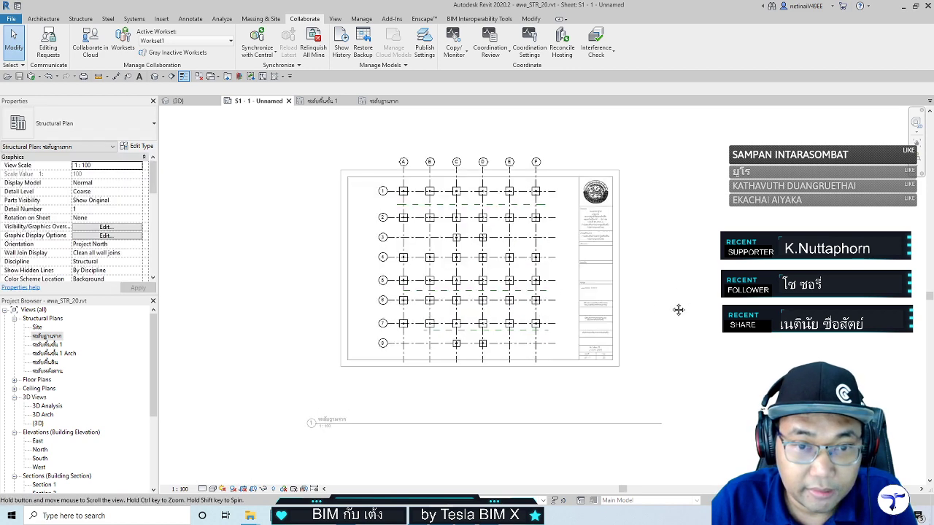
pyautogui.scroll(3, 394, 248)
pyautogui.scroll(3, 365, 248)
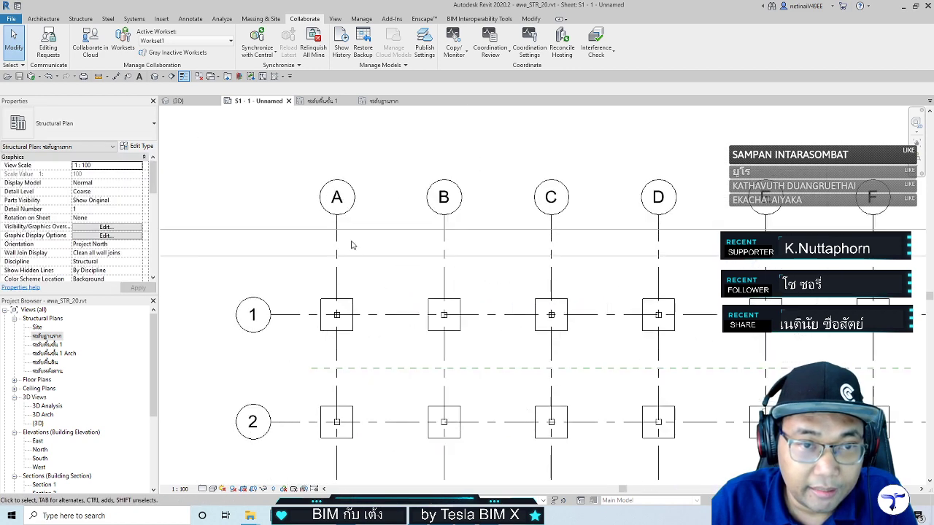
pyautogui.scroll(1, 354, 245)
pyautogui.scroll(-4, 387, 225)
pyautogui.scroll(-2, 402, 219)
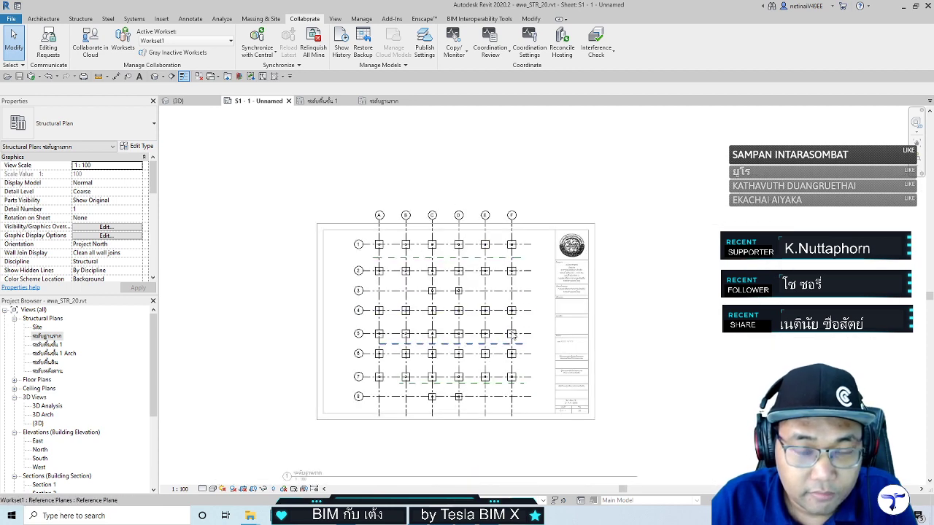
pyautogui.scroll(2, 361, 216)
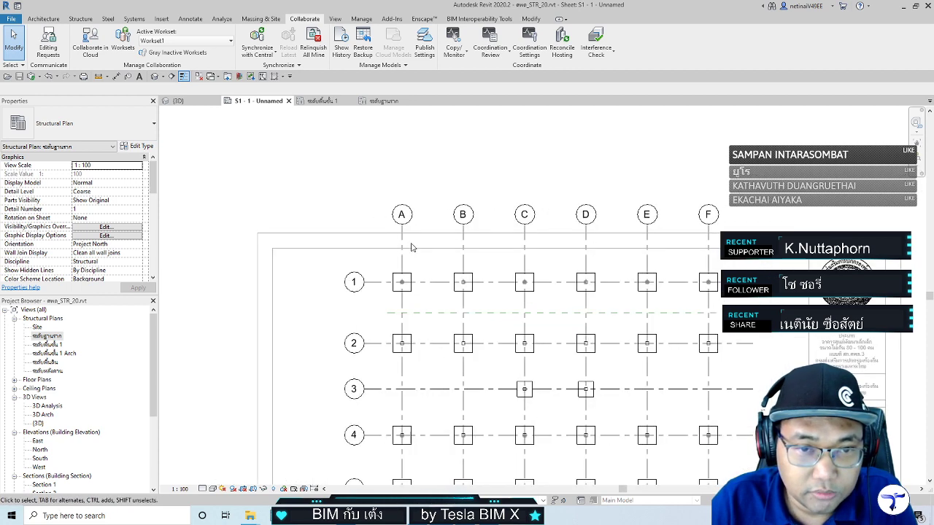
pyautogui.click(401, 256)
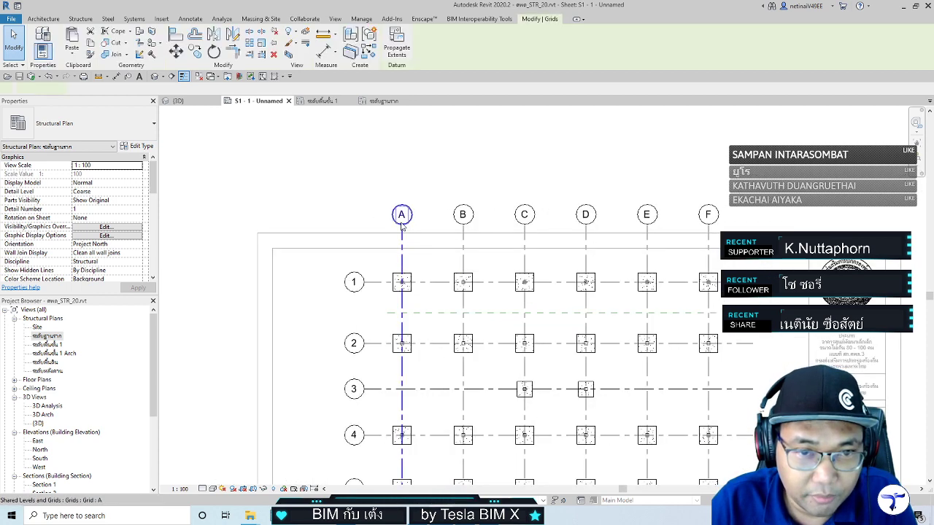
pyautogui.scroll(2, 400, 226)
pyautogui.moveTo(402, 309); pyautogui.dragTo(405, 314)
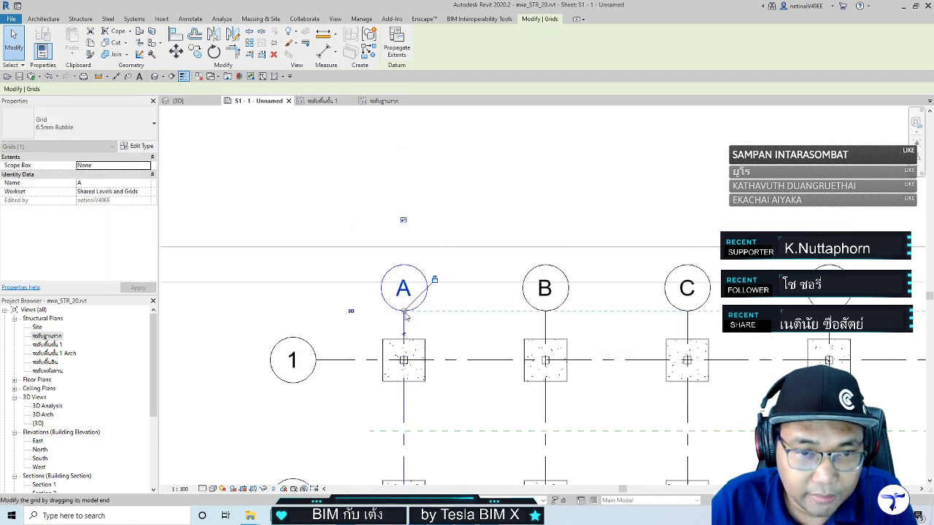
pyautogui.click(530, 200)
# Drag grid A's top end down toward row 1
pyautogui.scroll(-3, 485, 182)
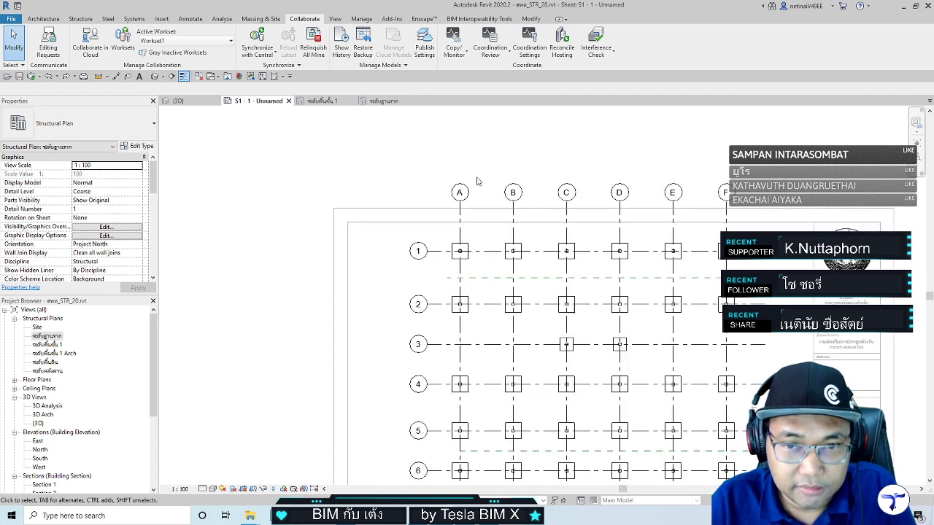
pyautogui.moveTo(705, 189); pyautogui.dragTo(562, 159, button='middle')
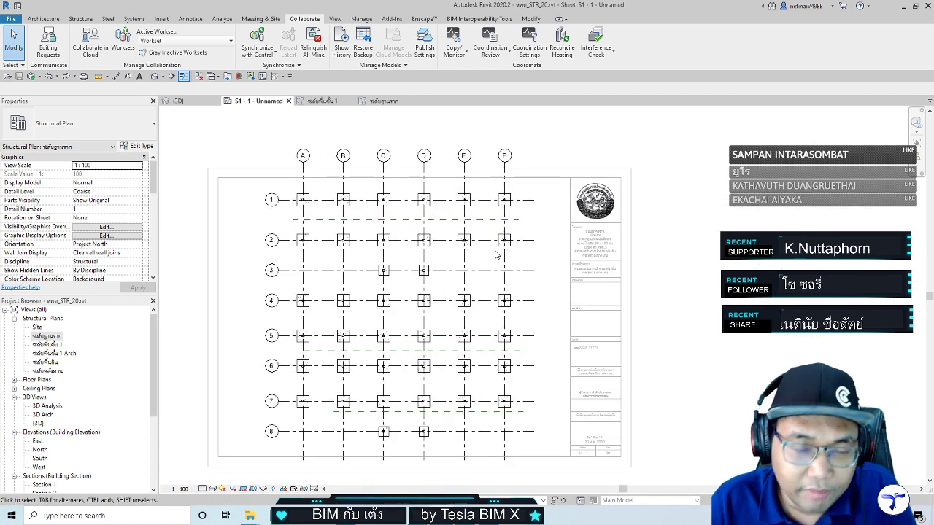
pyautogui.scroll(2, 299, 189)
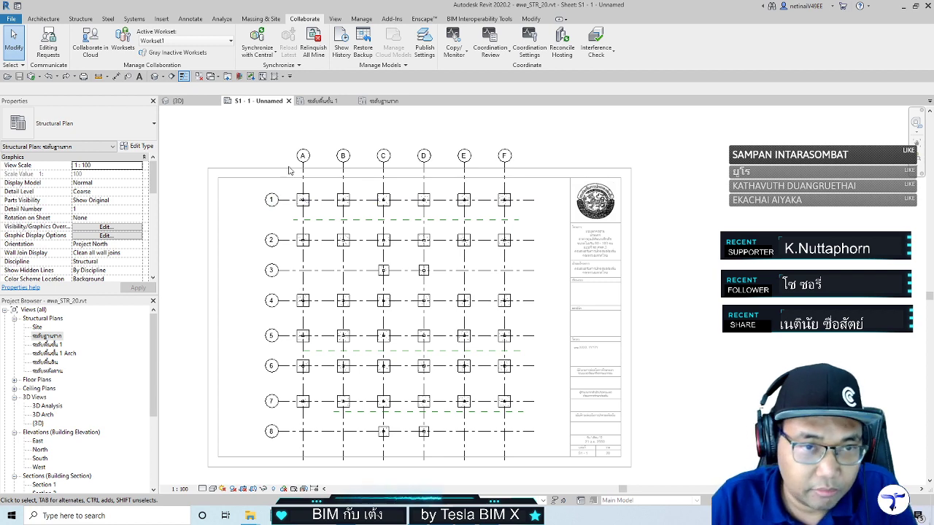
pyautogui.scroll(2, 438, 172)
pyautogui.click(415, 168)
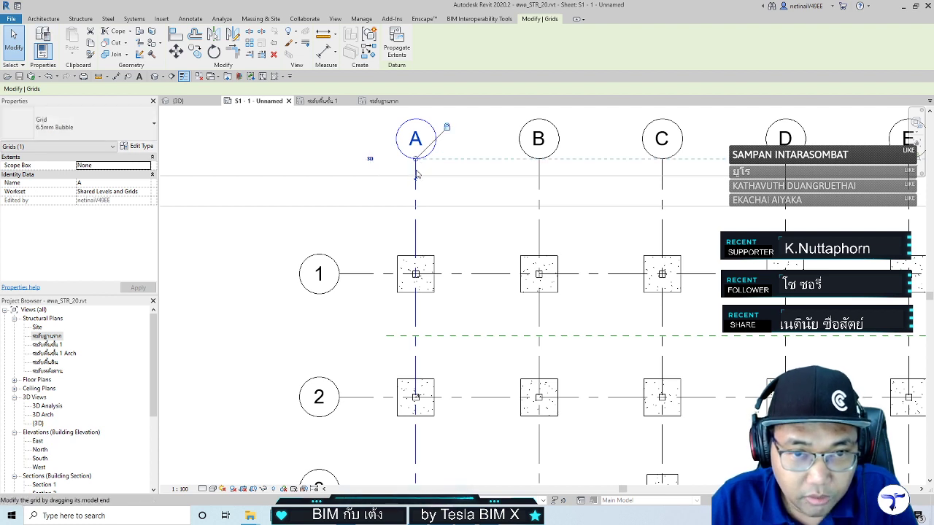
pyautogui.moveTo(417, 173); pyautogui.dragTo(417, 233)
# Move grid 1's bubble toward column A and grid C's bottom end up toward row 8, then deselect
pyautogui.click(357, 277)
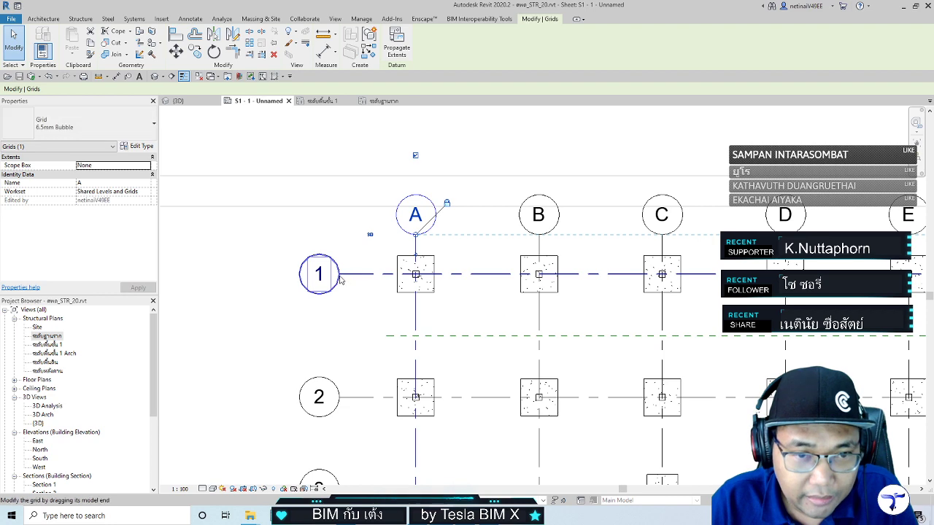
pyautogui.moveTo(340, 275); pyautogui.dragTo(362, 269)
pyautogui.scroll(-2, 434, 182)
pyautogui.scroll(-3, 657, 226)
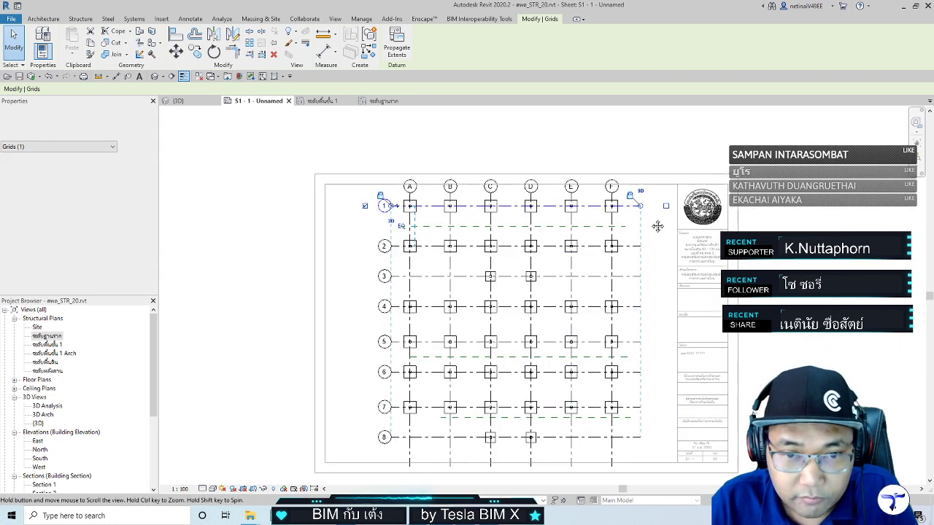
pyautogui.scroll(3, 469, 408)
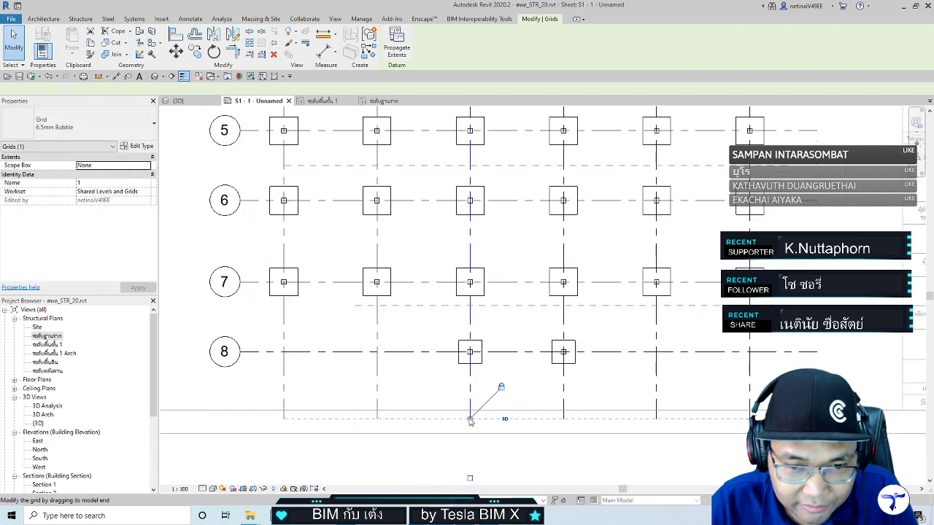
pyautogui.moveTo(472, 400); pyautogui.dragTo(470, 387)
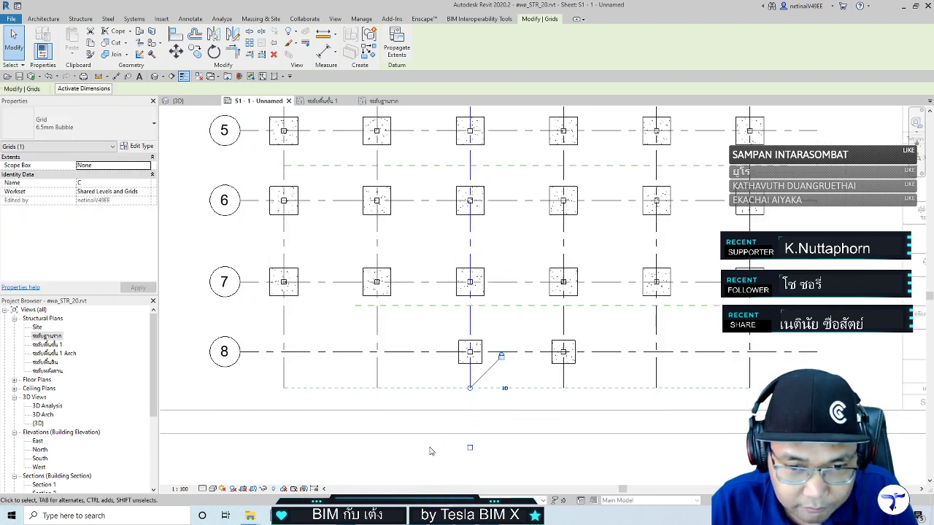
pyautogui.scroll(-4, 419, 442)
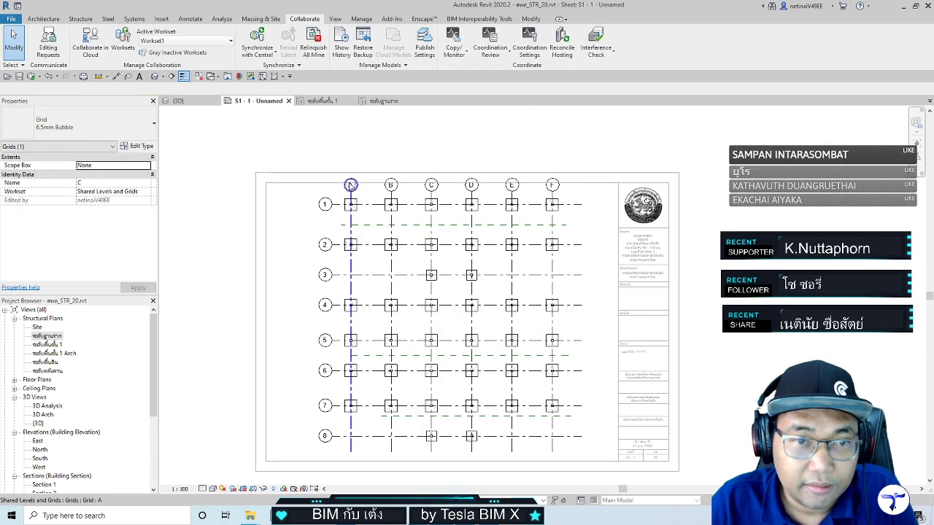
pyautogui.scroll(5, 358, 186)
pyautogui.click(309, 173)
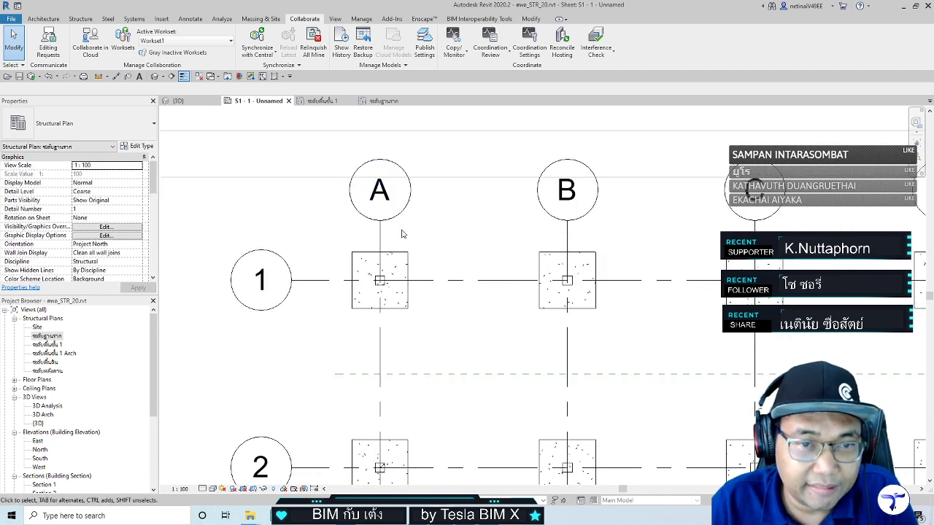
pyautogui.moveTo(465, 232); pyautogui.dragTo(430, 223, button='middle')
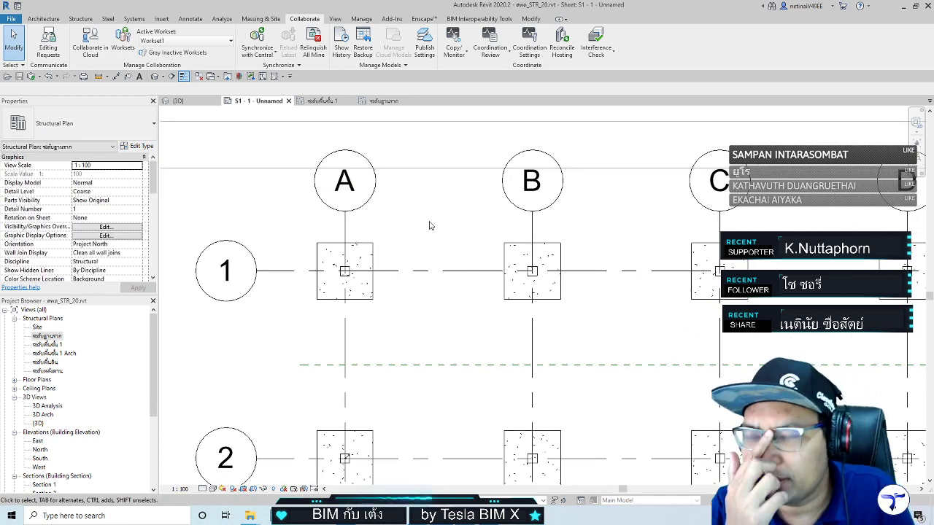
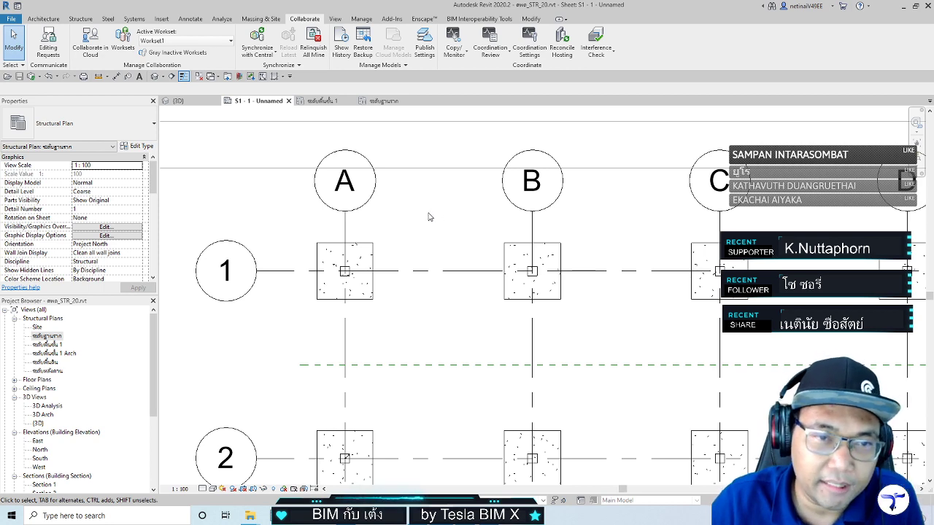
# Check which grid head symbol grid A's type uses in its Type Properties
pyautogui.moveTo(429, 216); pyautogui.dragTo(339, 220, button='middle')
pyautogui.click(267, 230)
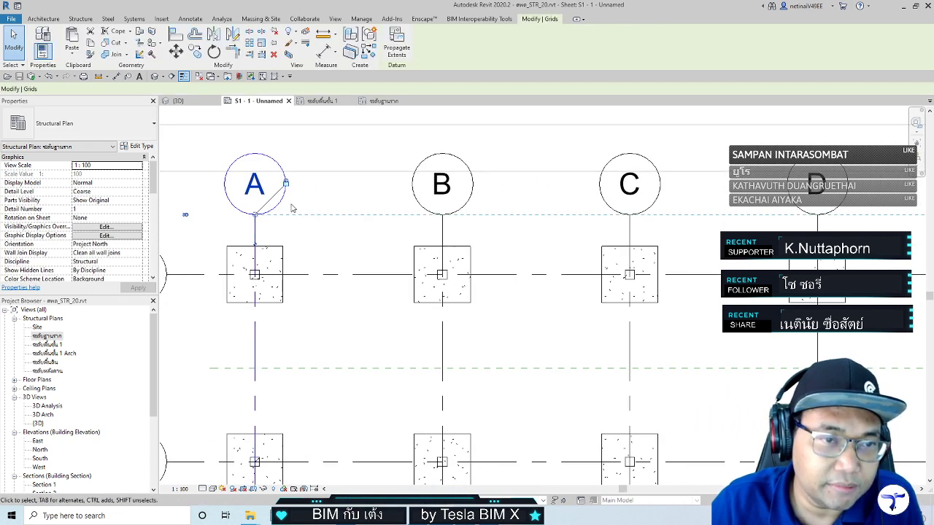
pyautogui.click(138, 146)
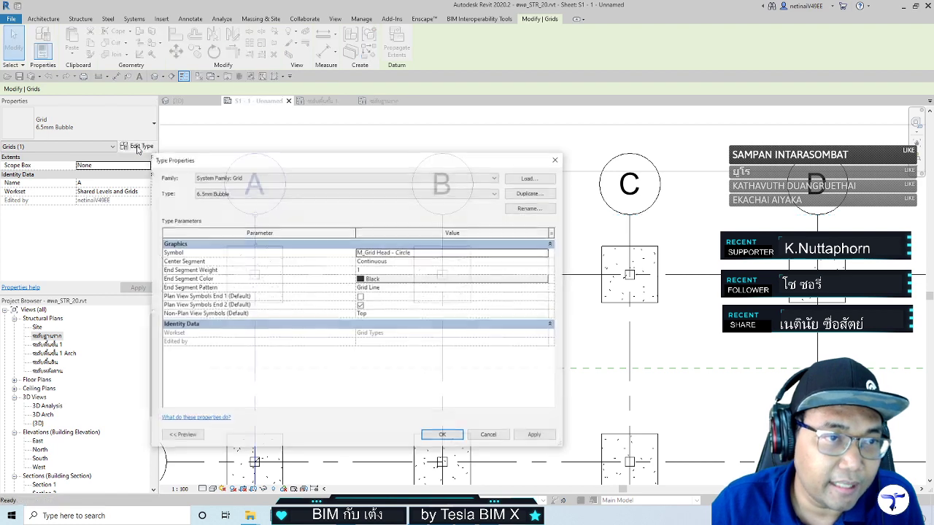
pyautogui.moveTo(259, 154); pyautogui.dragTo(253, 86)
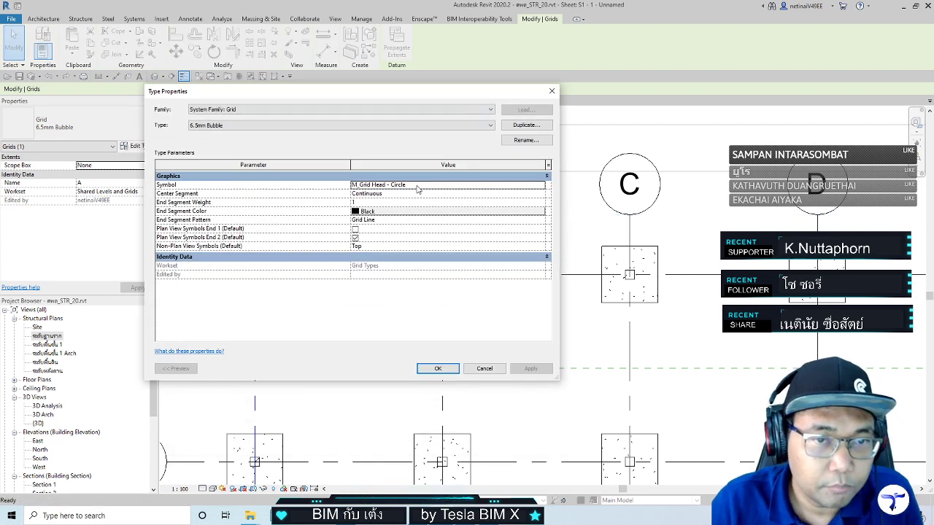
pyautogui.click(419, 185)
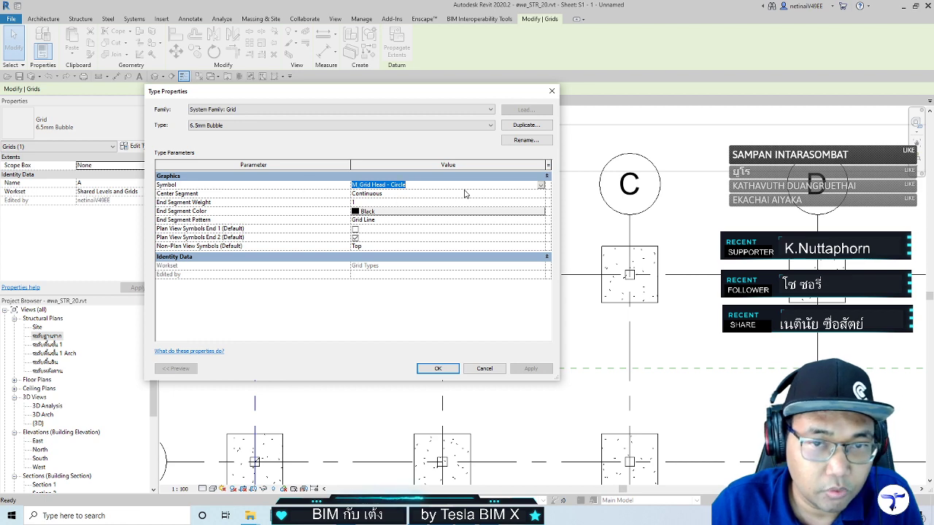
pyautogui.click(551, 93)
# Search the Project Browser for M_Grid Head - Circle and open that family for editing
pyautogui.click(47, 335)
pyautogui.rightClick(100, 336)
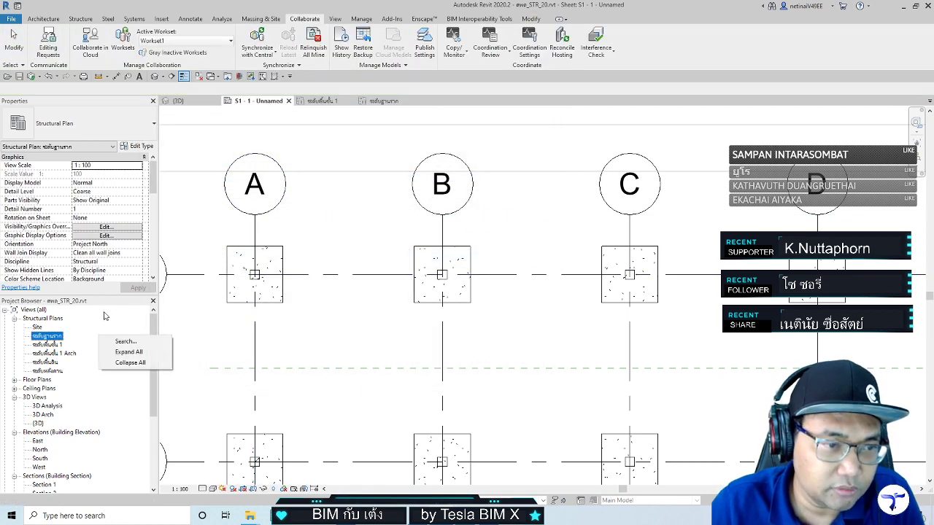
pyautogui.click(123, 341)
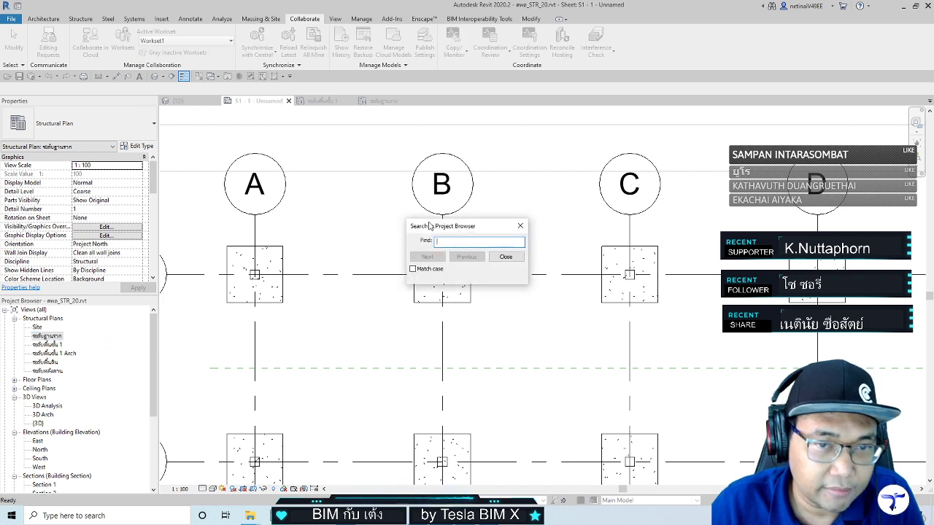
pyautogui.moveTo(430, 226); pyautogui.dragTo(202, 239)
pyautogui.write('M_Grid Head - Circle')
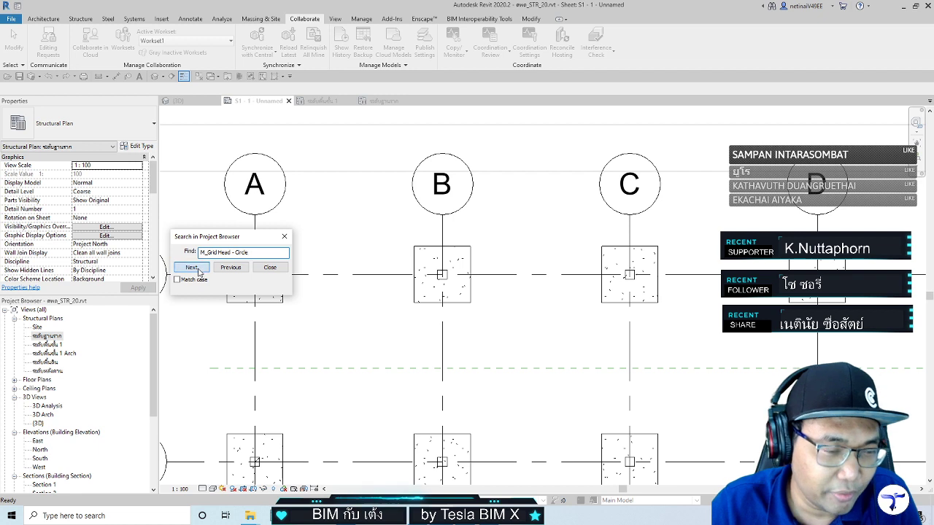
pyautogui.click(193, 267)
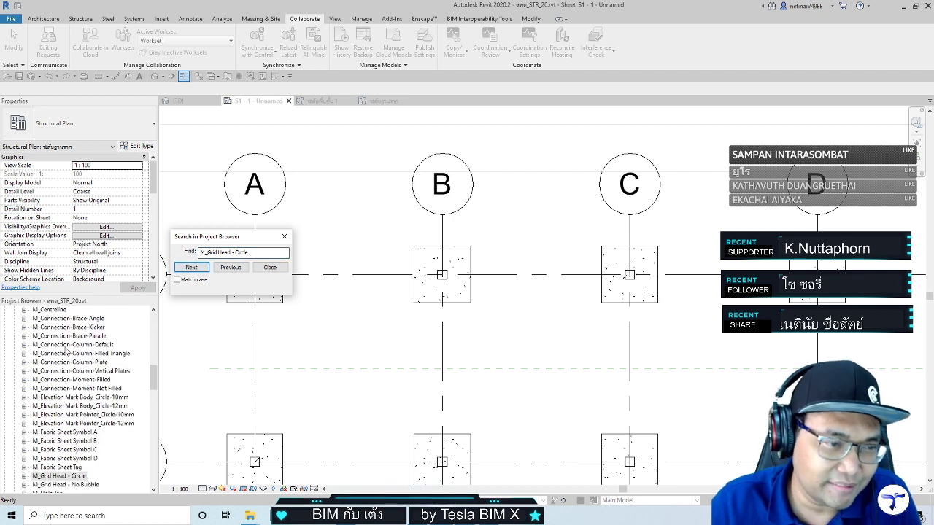
pyautogui.click(286, 238)
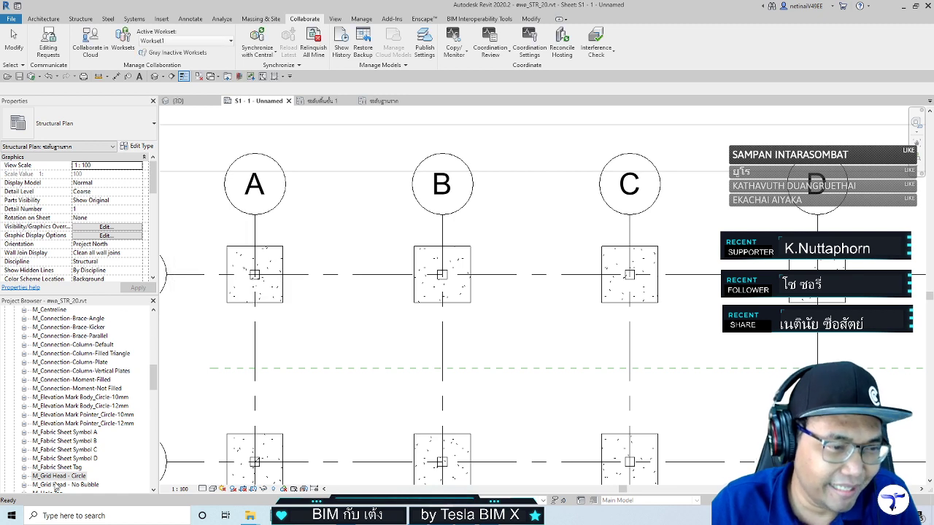
pyautogui.scroll(-2, 73, 397)
pyautogui.scroll(-3, 74, 396)
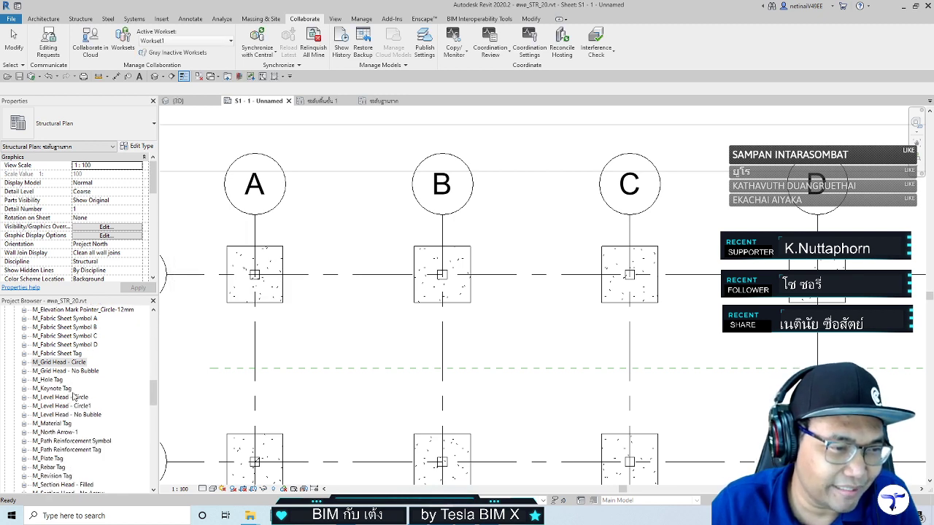
pyautogui.rightClick(49, 364)
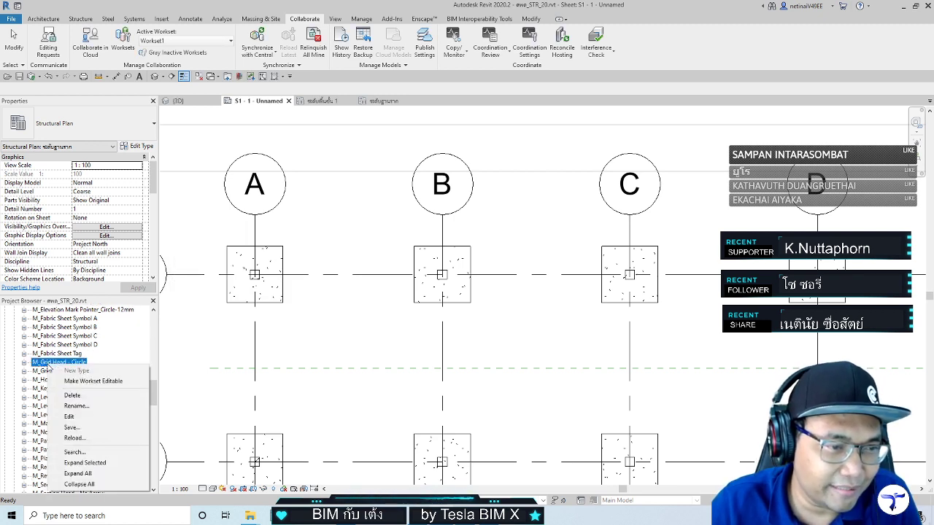
pyautogui.click(69, 415)
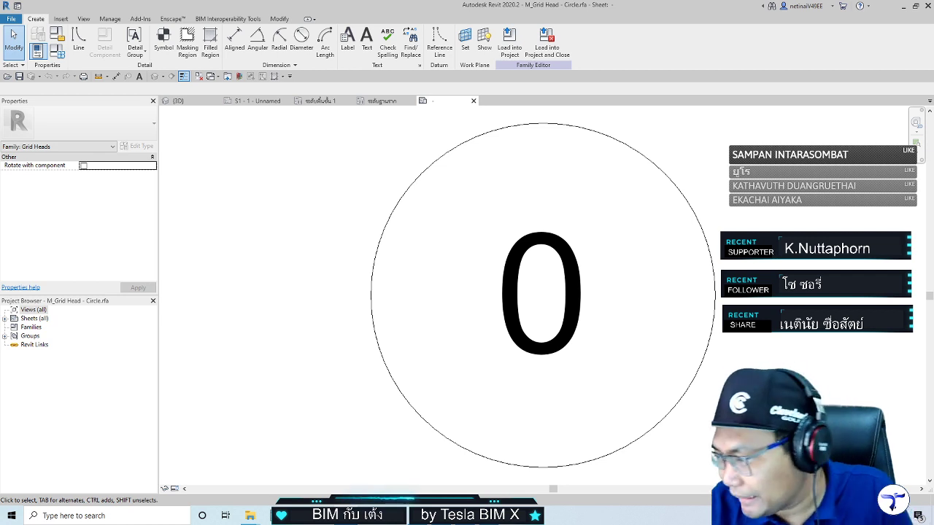
# Duplicate the grid head's number label type as '3 mm' with a 3 mm text size
pyautogui.scroll(-1, 512, 252)
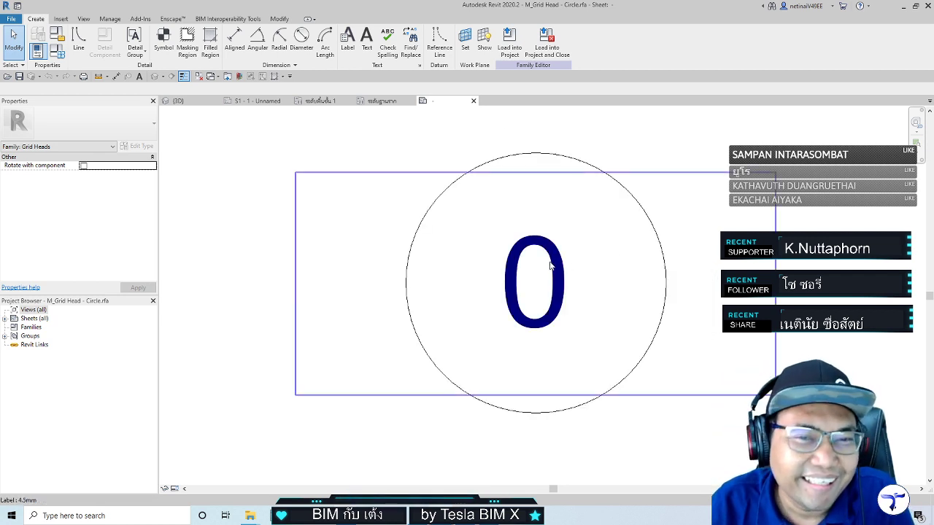
pyautogui.moveTo(603, 273); pyautogui.dragTo(506, 246, button='middle')
pyautogui.click(511, 256)
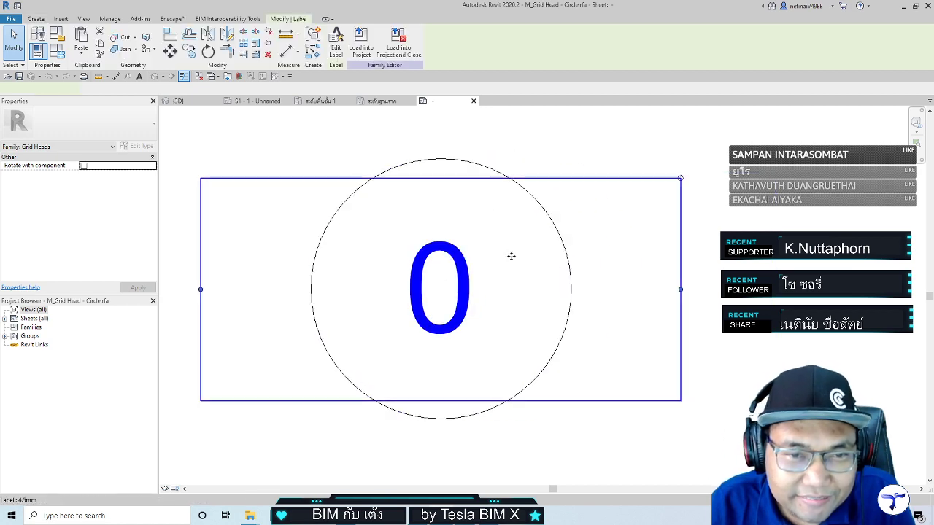
pyautogui.moveTo(560, 294); pyautogui.dragTo(481, 232, button='middle')
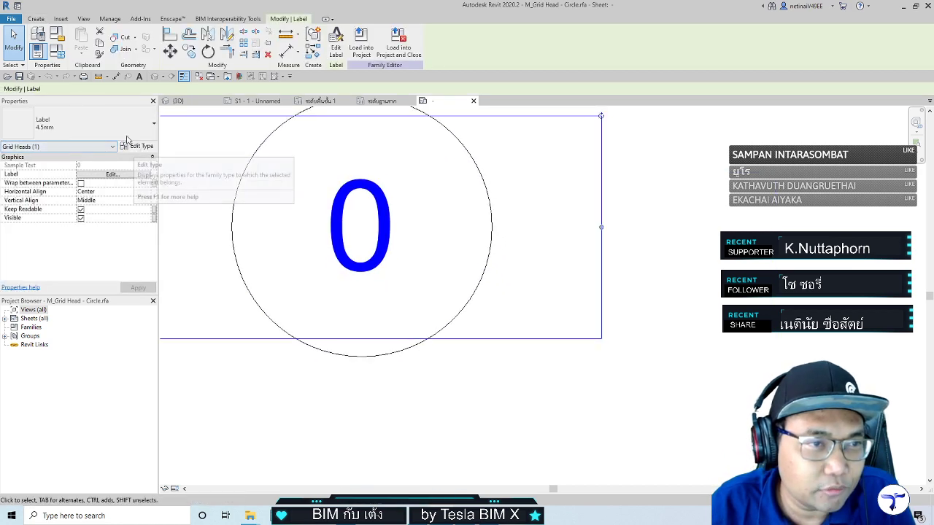
pyautogui.click(135, 146)
pyautogui.click(523, 126)
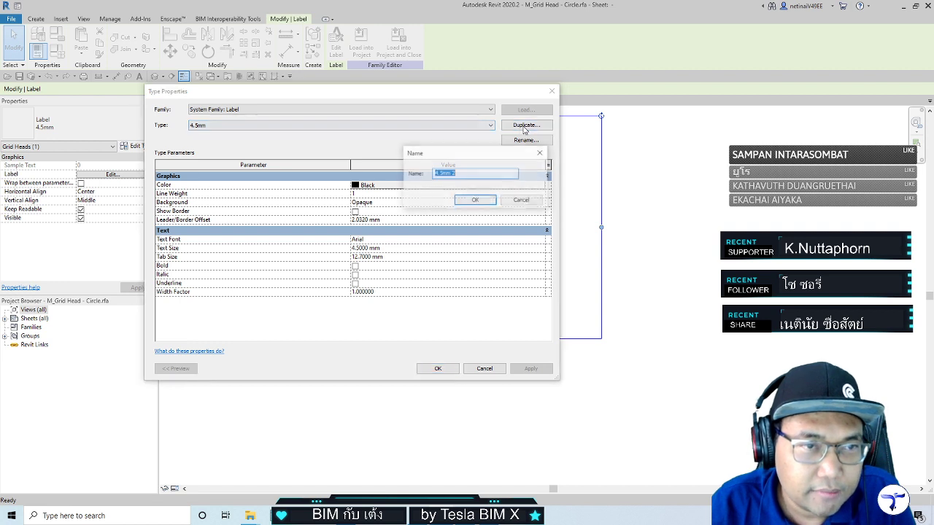
pyautogui.write('3 ')
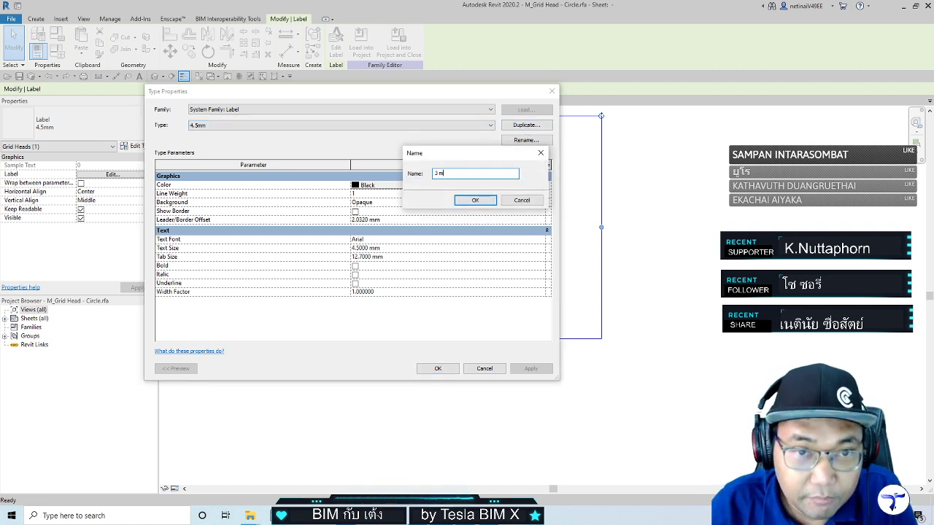
pyautogui.write('m')
pyautogui.press('Return')
pyautogui.click(392, 249)
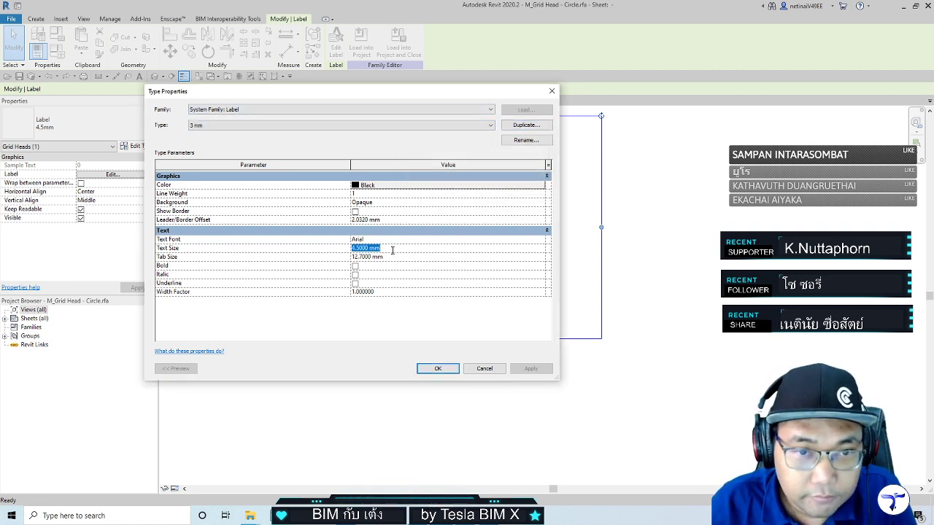
pyautogui.write('3')
pyautogui.press('Return')
pyautogui.click(438, 368)
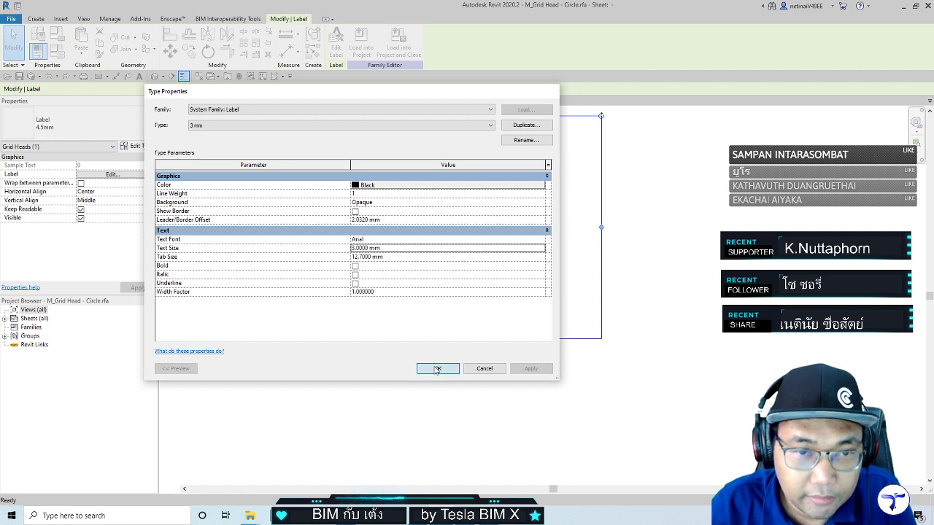
pyautogui.scroll(-2, 434, 404)
pyautogui.click(467, 197)
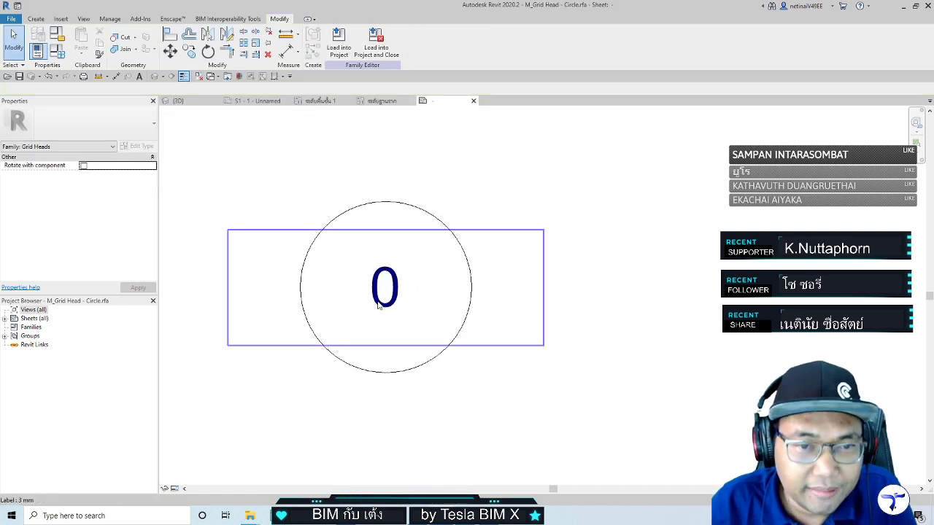
pyautogui.scroll(2, 393, 284)
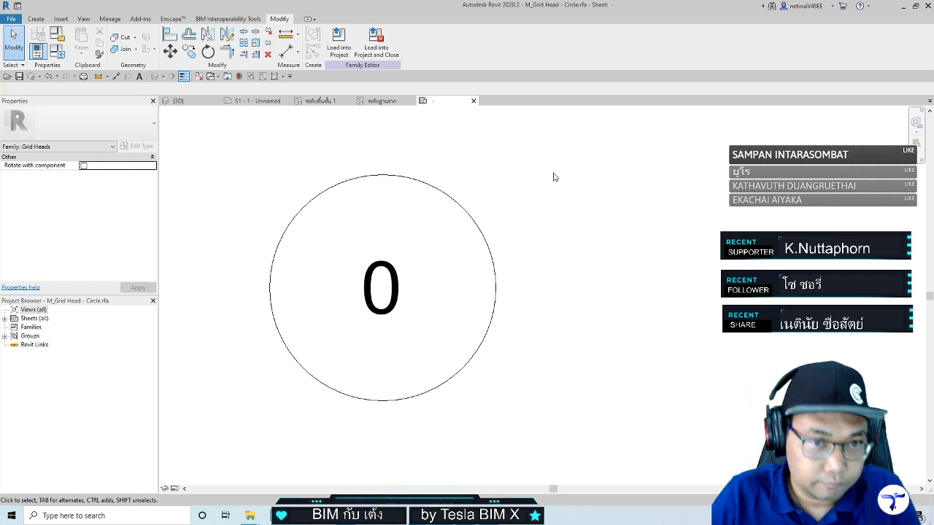
# Reduce the grid head circle's radius in stages (5, 4, 3) down to 3.2
pyautogui.click(417, 185)
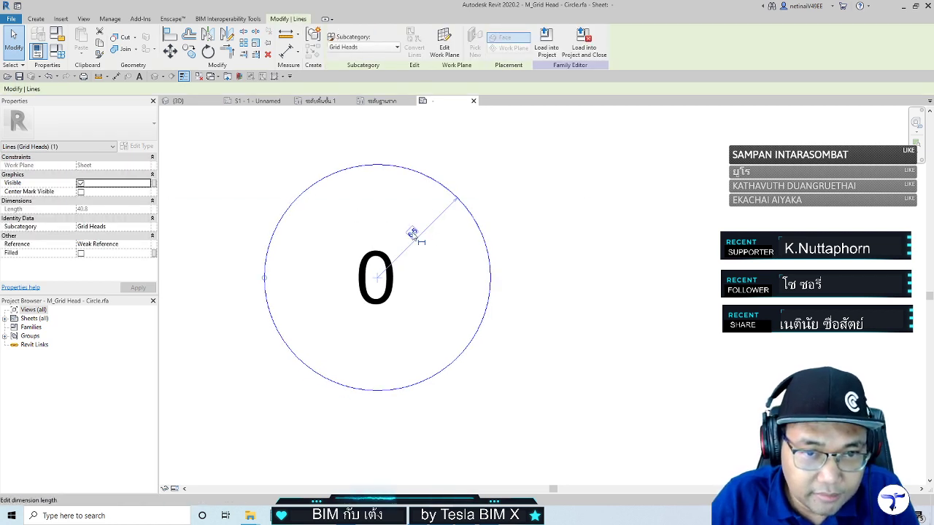
pyautogui.click(412, 231)
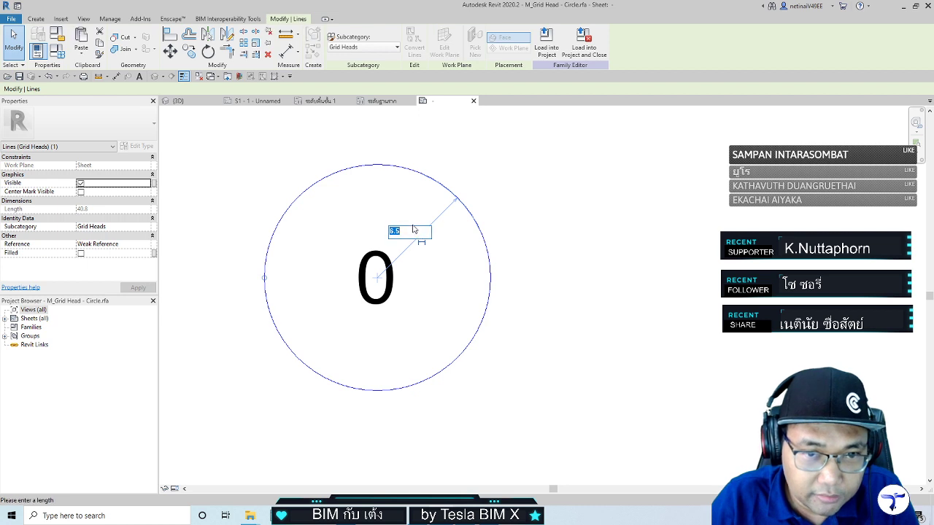
pyautogui.write('5')
pyautogui.press('Return')
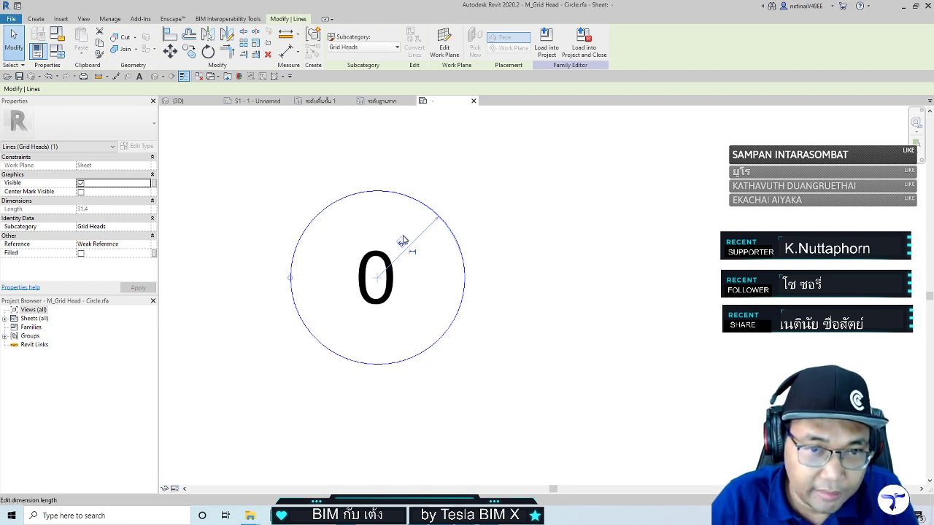
pyautogui.click(403, 237)
pyautogui.write('4')
pyautogui.press('Return')
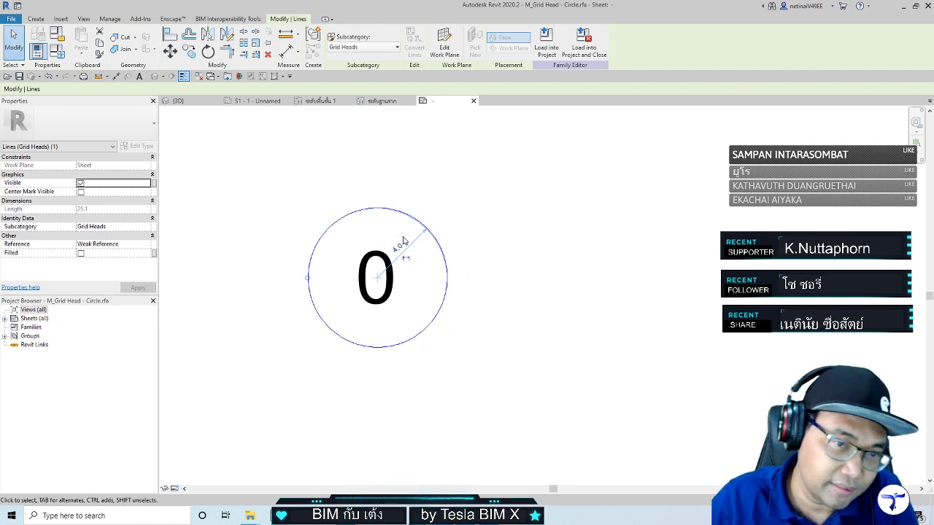
pyautogui.click(399, 248)
pyautogui.write('3')
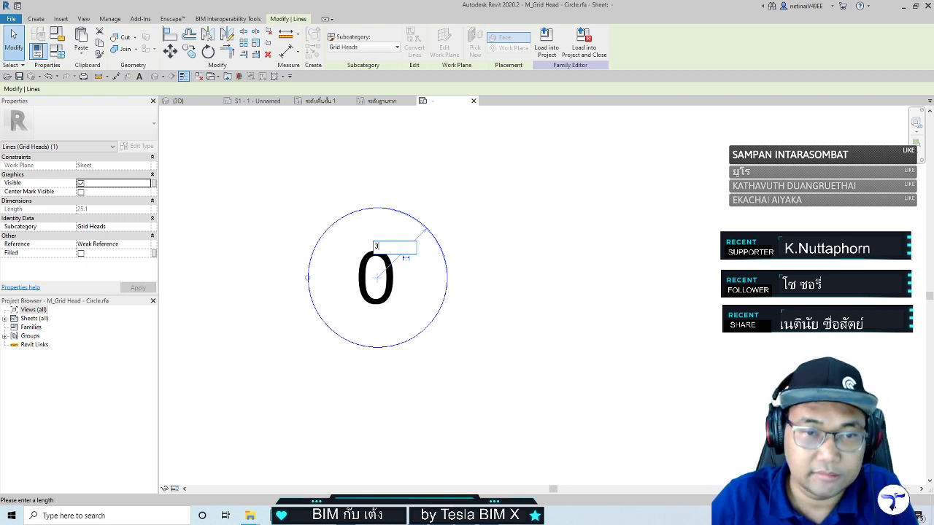
pyautogui.press('Return')
pyautogui.click(386, 254)
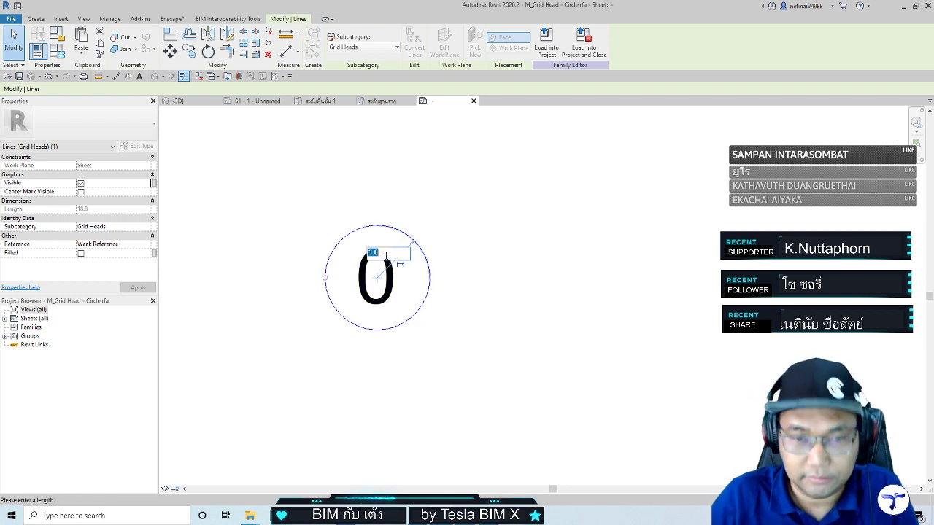
pyautogui.write('3')
pyautogui.press('Return')
# Load the edited grid head family back into the project
pyautogui.click(552, 258)
pyautogui.scroll(-1, 552, 258)
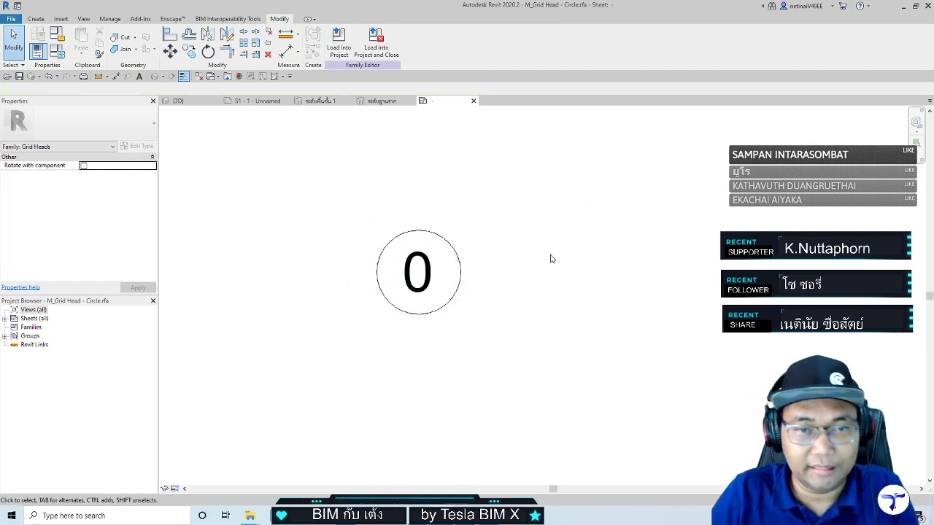
pyautogui.scroll(1, 496, 258)
pyautogui.click(368, 44)
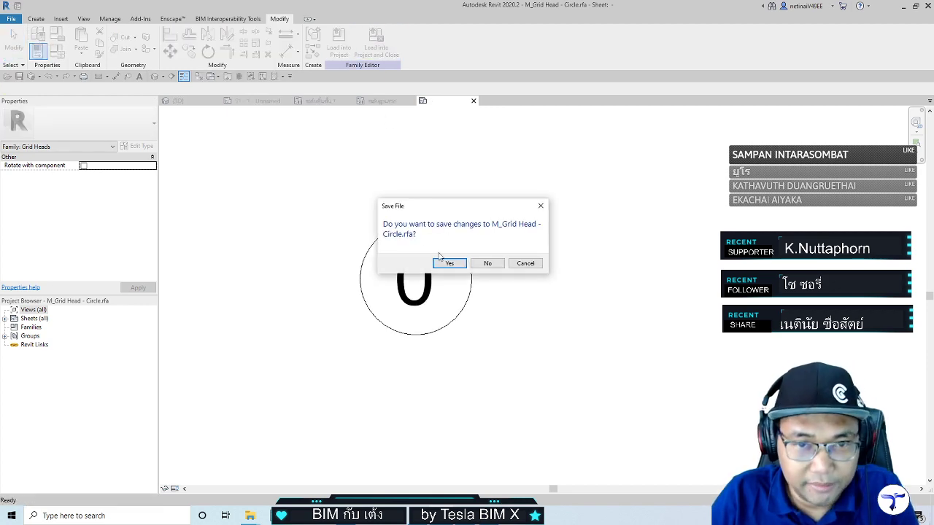
# Without saving the .rfa, overwrite the project's grid head and its parameter values, then inspect grid B
pyautogui.click(483, 263)
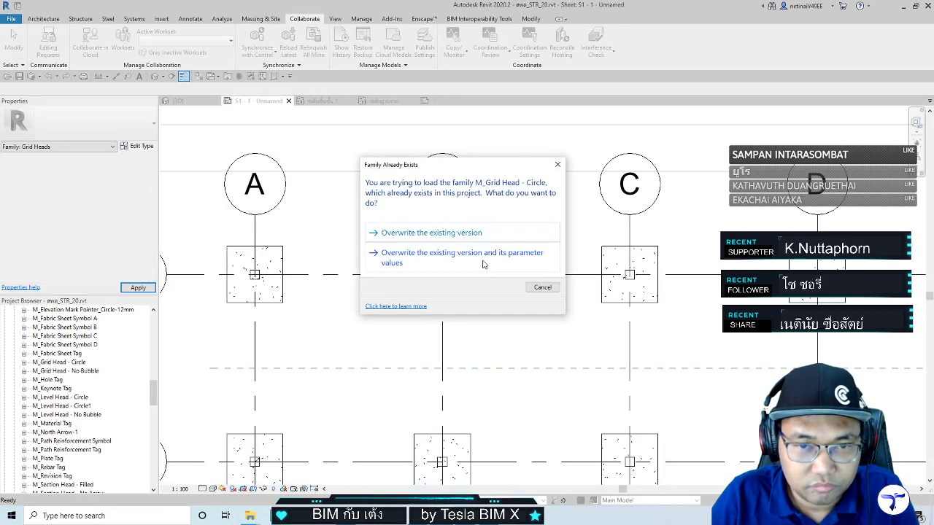
pyautogui.click(485, 250)
pyautogui.click(488, 267)
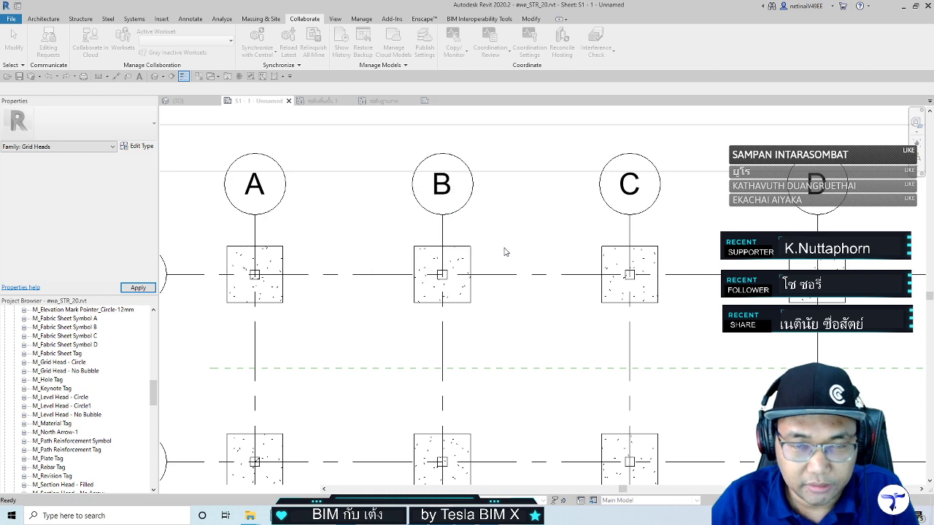
pyautogui.scroll(-3, 503, 248)
pyautogui.scroll(-3, 515, 197)
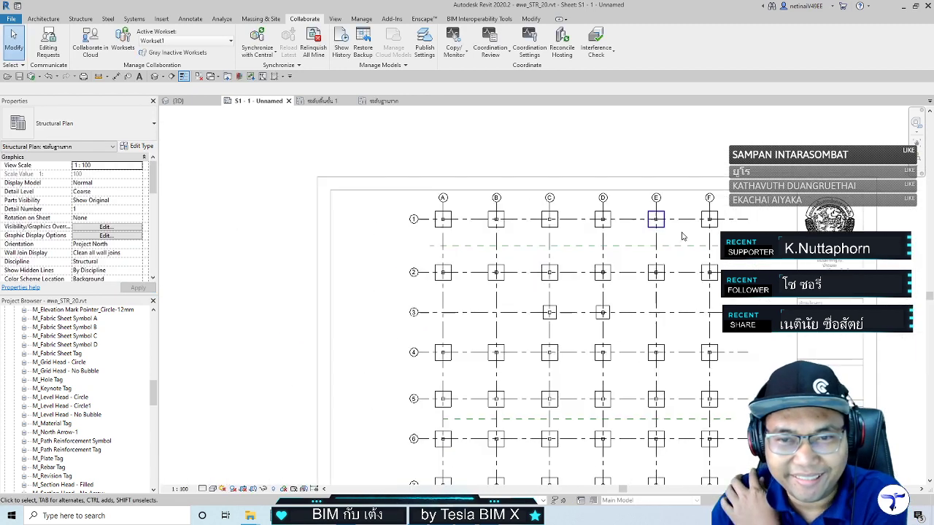
pyautogui.scroll(-2, 677, 241)
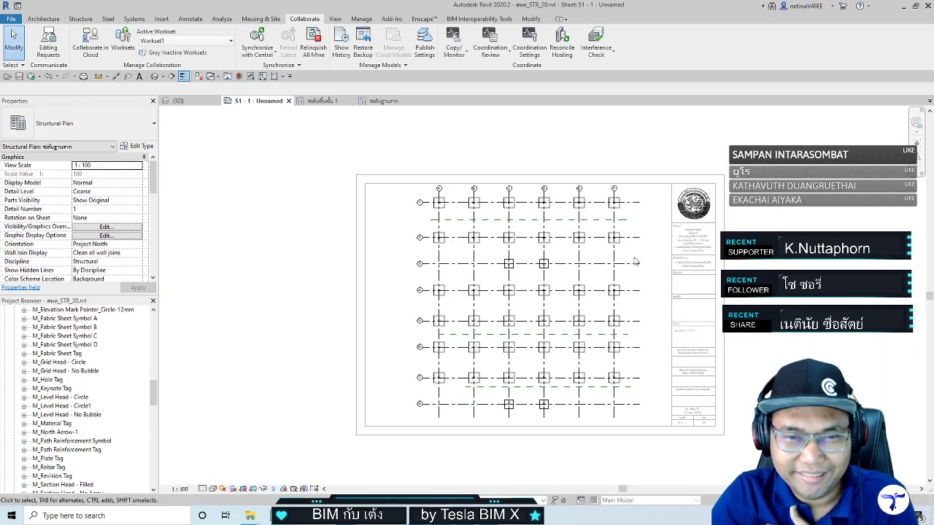
pyautogui.scroll(2, 451, 193)
pyautogui.scroll(4, 452, 193)
pyautogui.scroll(2, 461, 211)
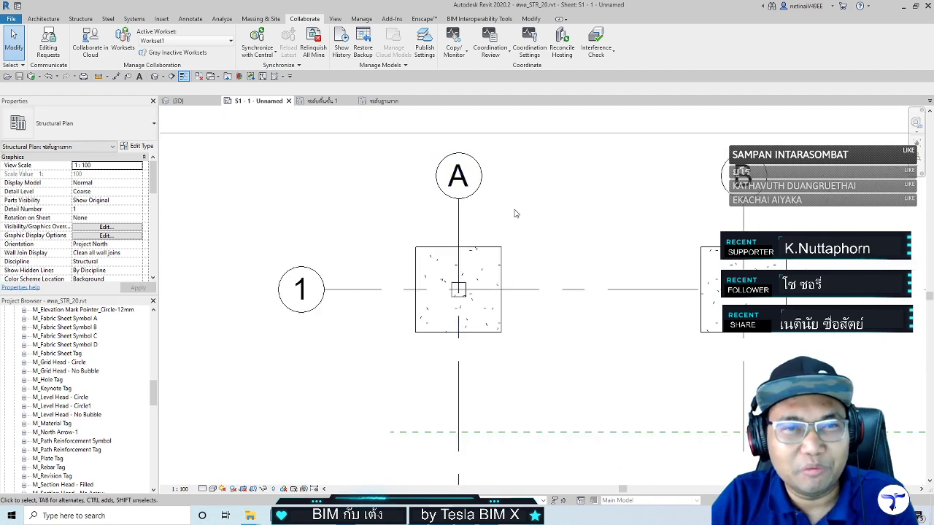
pyautogui.moveTo(514, 213); pyautogui.dragTo(475, 223, button='middle')
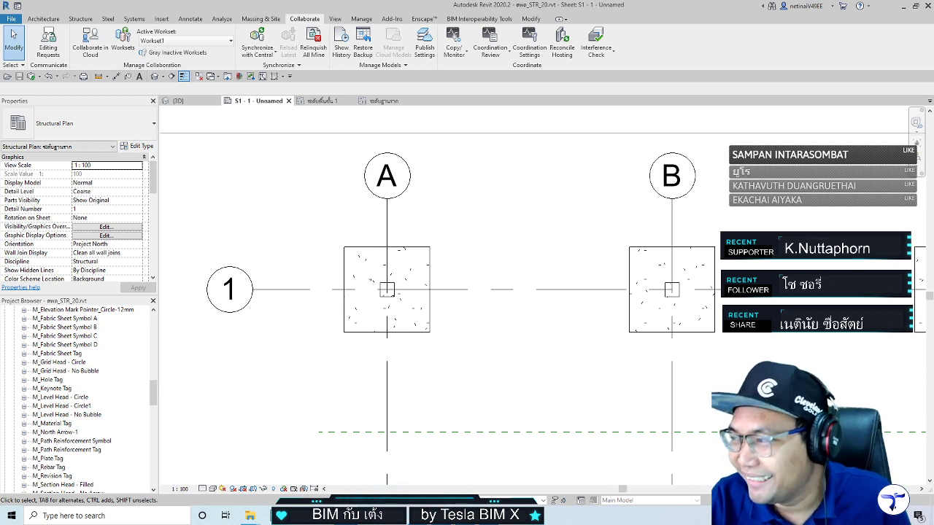
# Find M_Grid Head - Circle in the Project Browser and open it for editing again
pyautogui.scroll(-3, 379, 273)
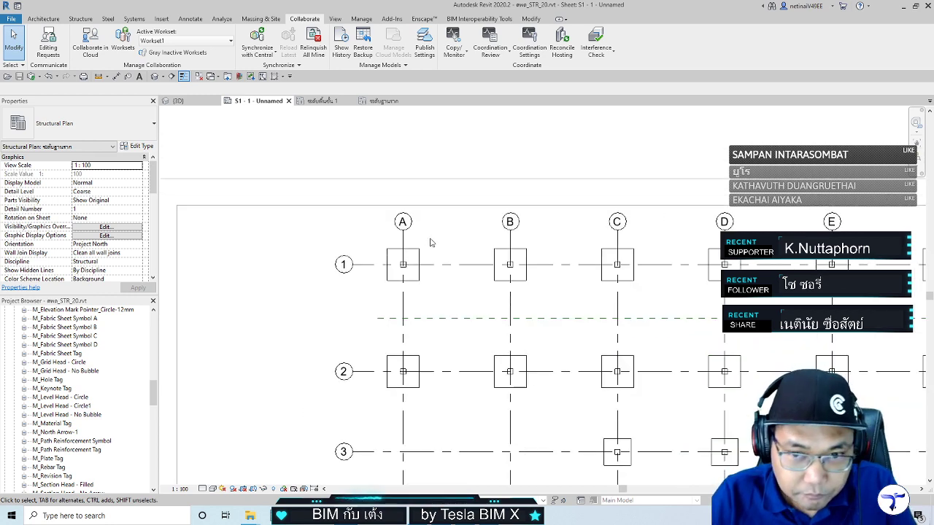
pyautogui.scroll(-1, 429, 241)
pyautogui.scroll(2, 377, 219)
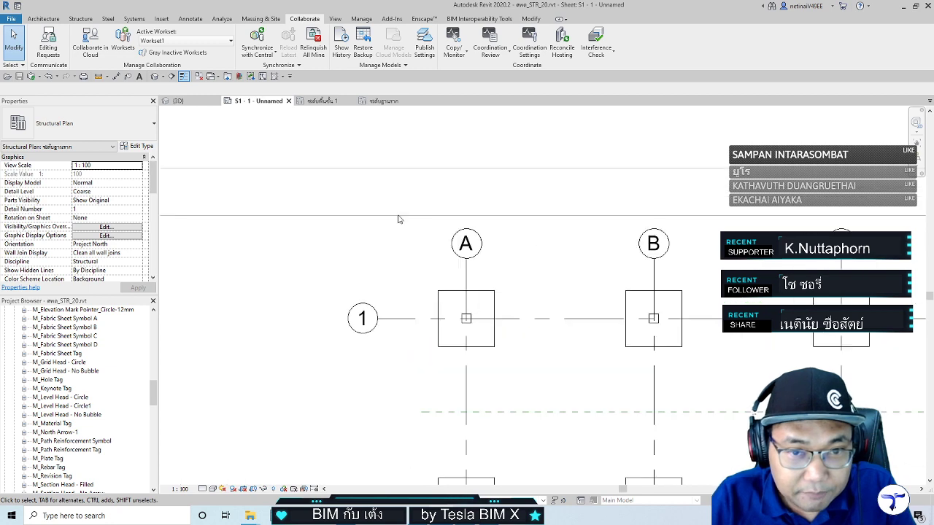
pyautogui.scroll(-3, 393, 216)
pyautogui.scroll(-1, 387, 190)
pyautogui.scroll(1, 598, 188)
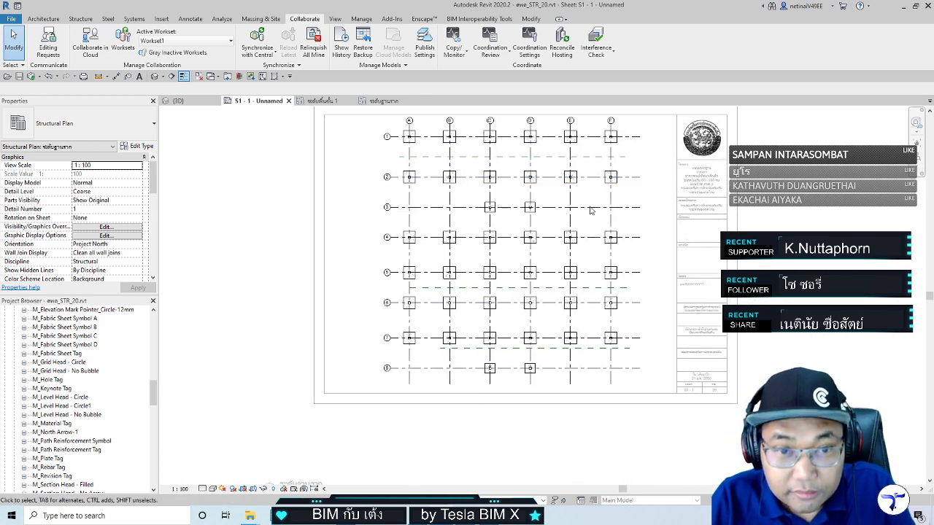
pyautogui.scroll(1, 573, 273)
pyautogui.scroll(2, 394, 153)
pyautogui.scroll(2, 394, 190)
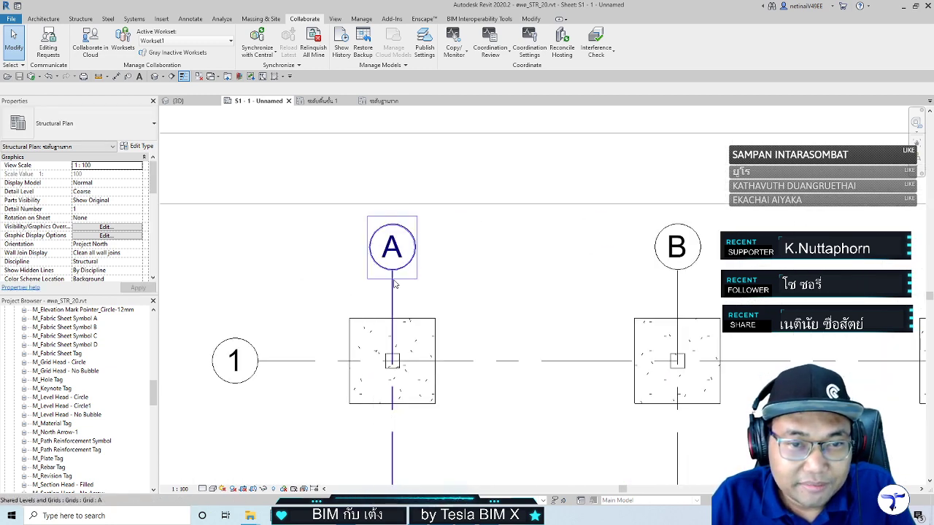
pyautogui.rightClick(127, 335)
pyautogui.click(146, 339)
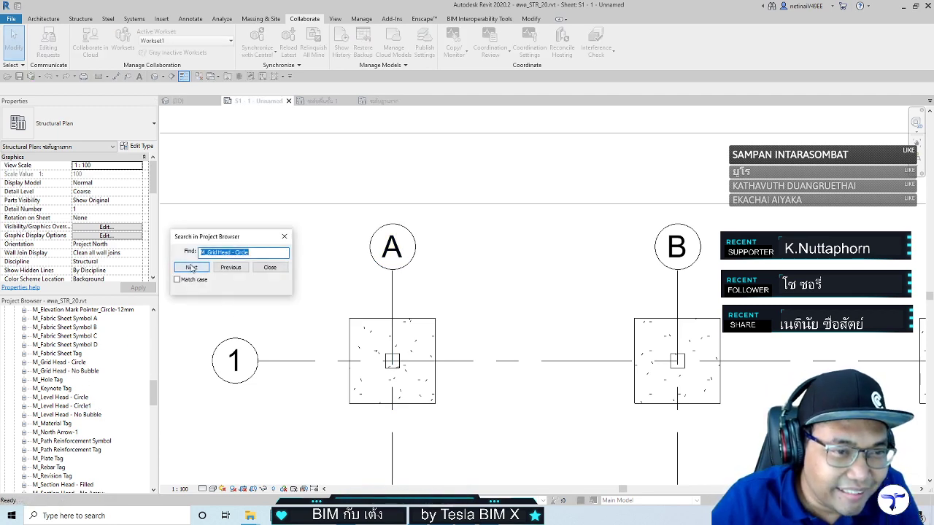
pyautogui.click(191, 267)
pyautogui.press('Escape')
pyautogui.rightClick(57, 368)
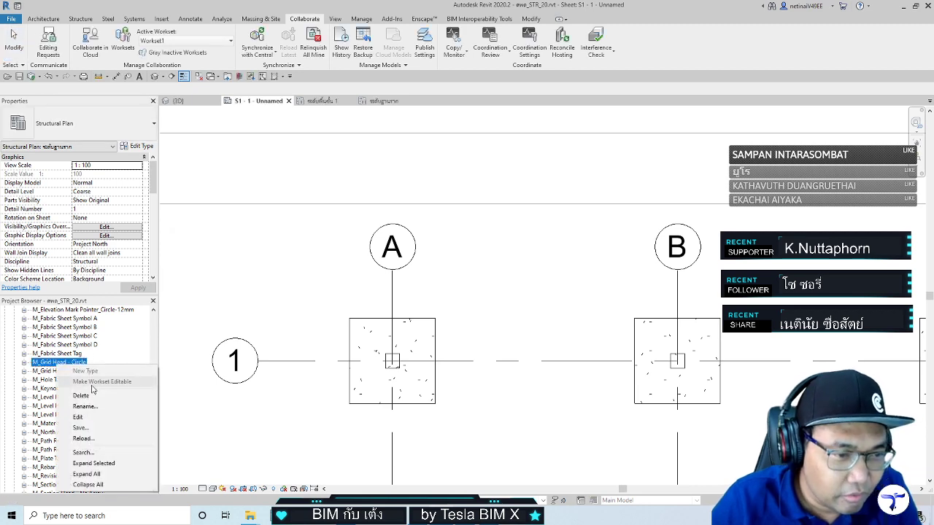
pyautogui.click(77, 416)
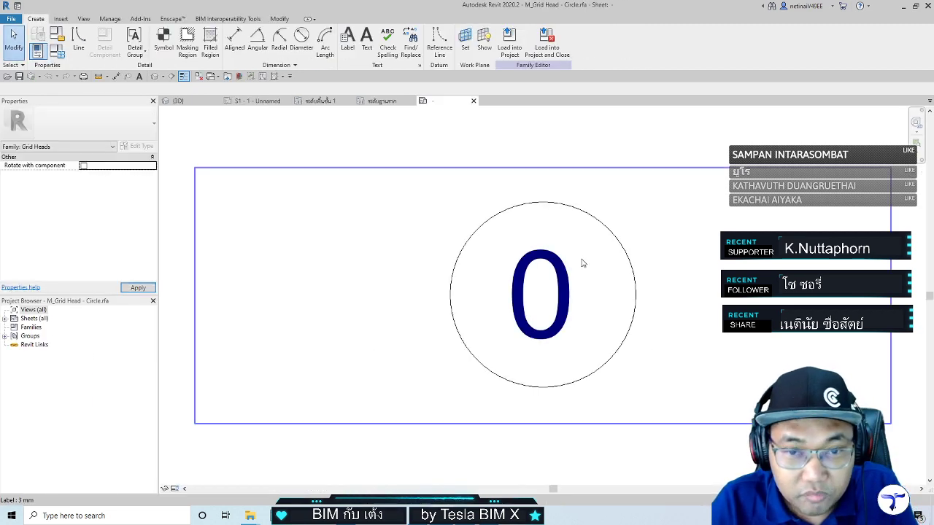
# Set the grid head circle radius to 3.5 and load it into the project without saving
pyautogui.click(550, 280)
pyautogui.click(479, 235)
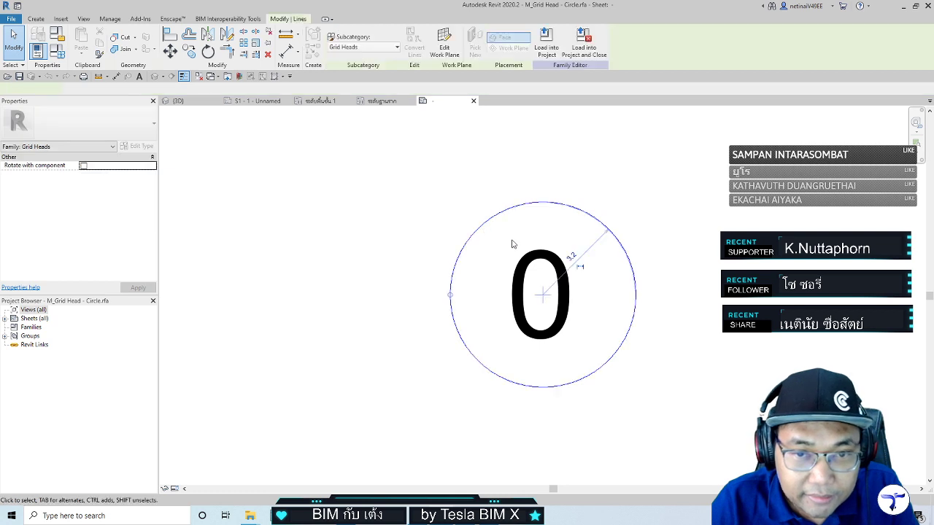
pyautogui.click(571, 256)
pyautogui.write('3.5')
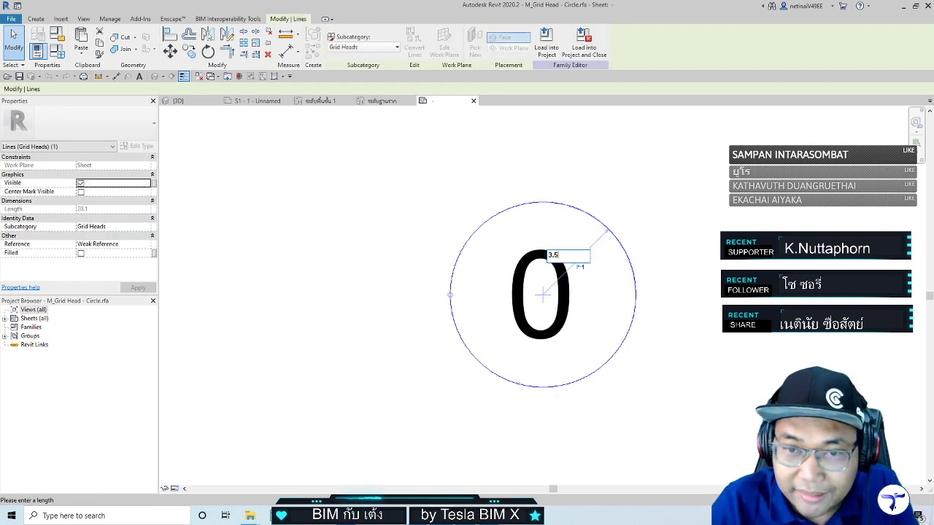
pyautogui.press('Return')
pyautogui.press('Escape')
pyautogui.scroll(-2, 667, 280)
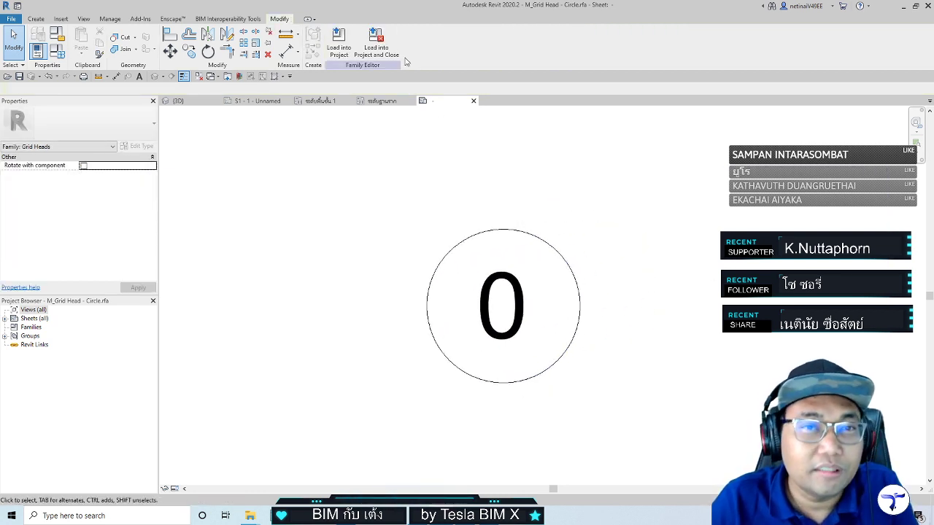
pyautogui.click(376, 45)
pyautogui.click(493, 263)
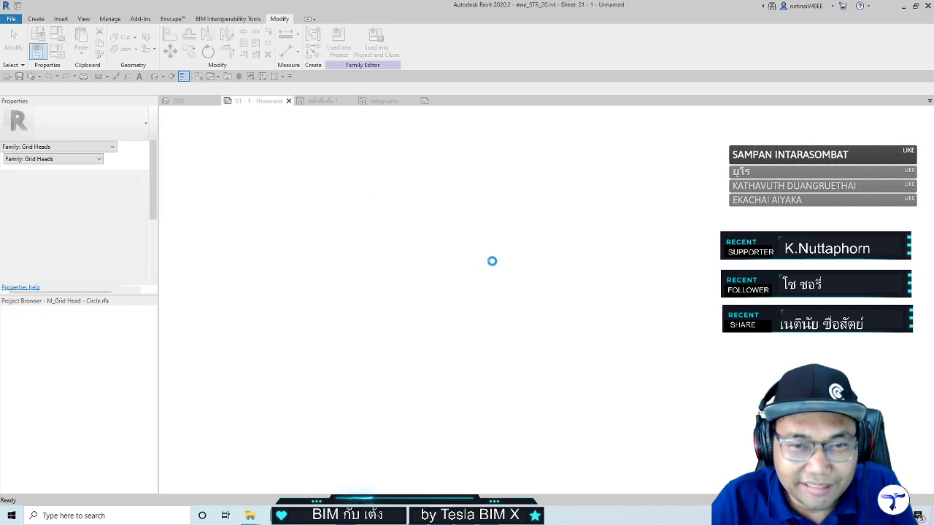
pyautogui.click(492, 261)
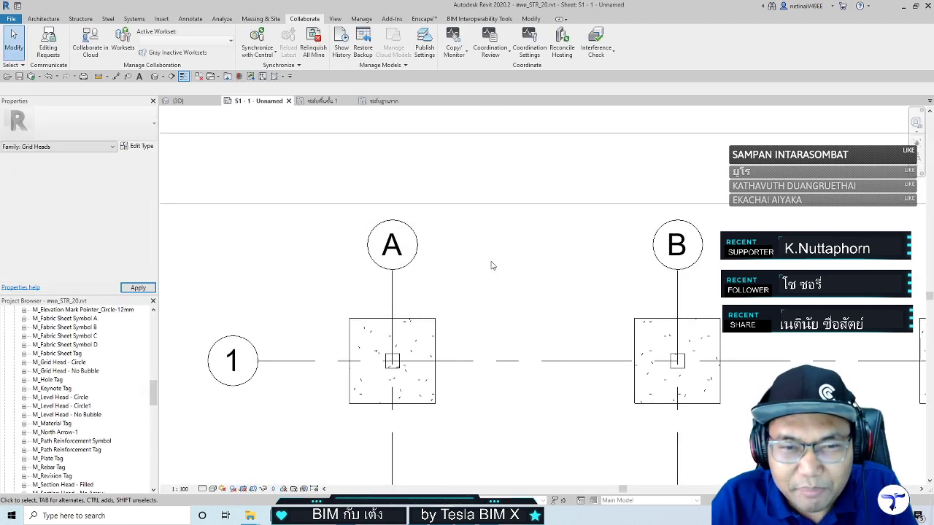
pyautogui.scroll(-2, 483, 183)
pyautogui.scroll(-2, 663, 179)
pyautogui.moveTo(663, 180); pyautogui.dragTo(527, 169, button='middle')
pyautogui.scroll(-3, 510, 160)
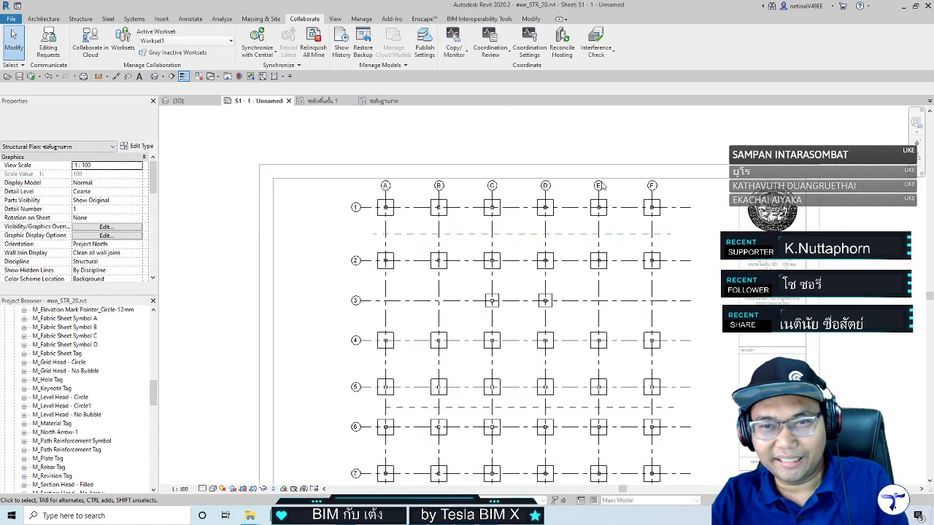
pyautogui.moveTo(642, 209); pyautogui.dragTo(559, 183, button='middle')
pyautogui.scroll(2, 313, 149)
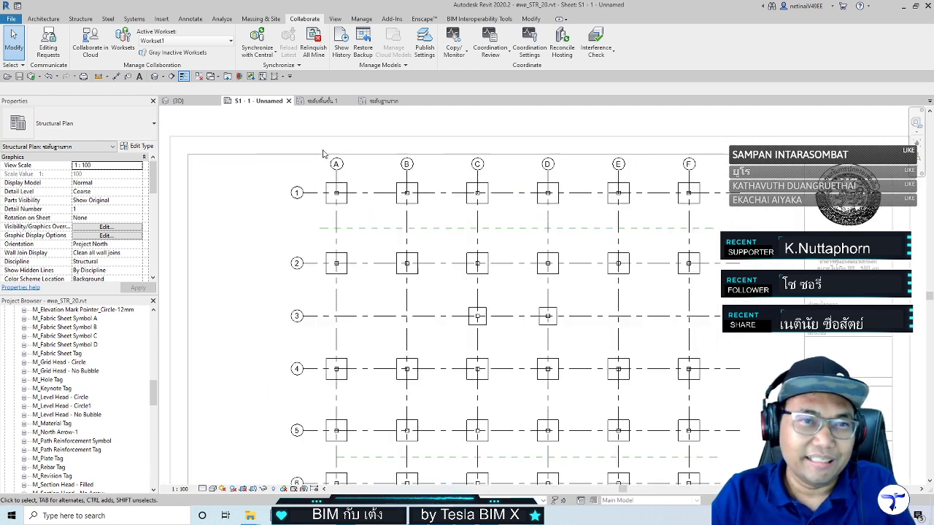
pyautogui.scroll(2, 321, 153)
pyautogui.scroll(2, 340, 175)
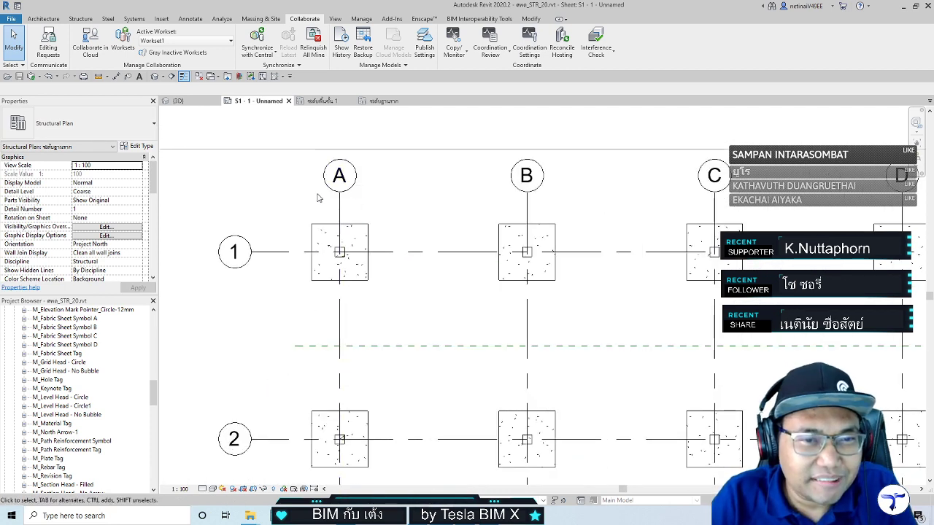
pyautogui.scroll(2, 394, 241)
pyautogui.scroll(2, 496, 257)
pyautogui.moveTo(279, 174); pyautogui.dragTo(312, 171, button='middle')
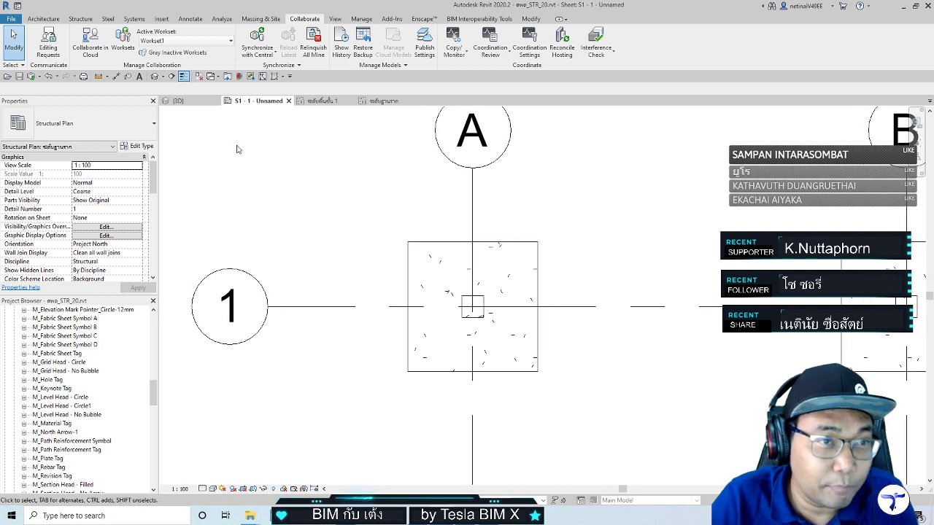
pyautogui.click(184, 77)
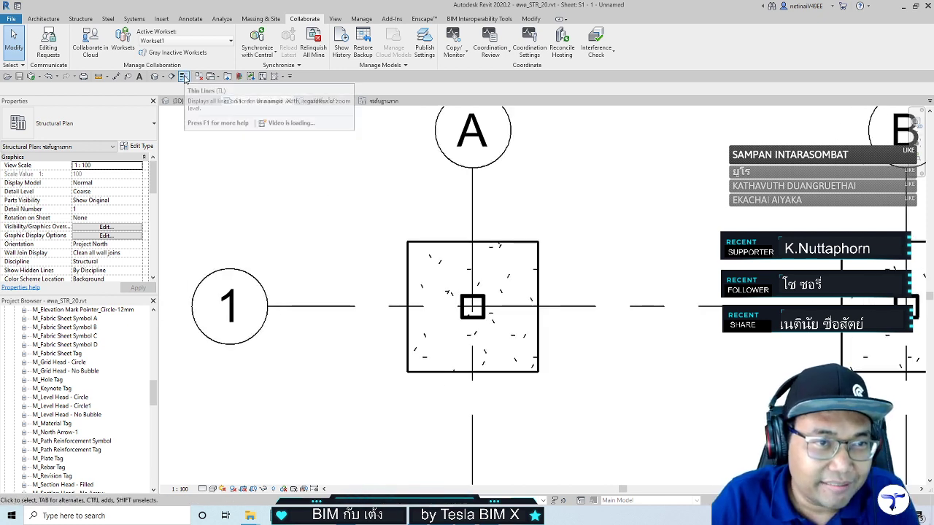
pyautogui.scroll(-3, 292, 233)
pyautogui.scroll(-2, 292, 233)
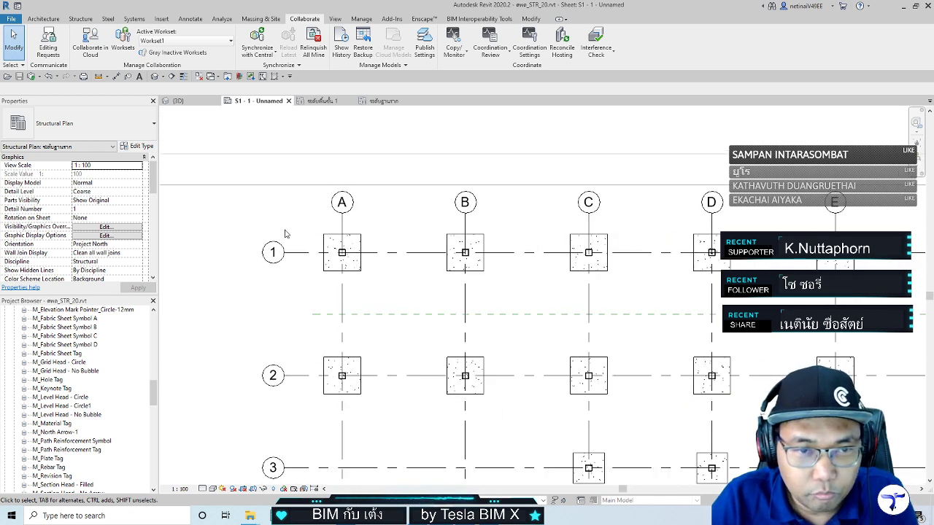
pyautogui.scroll(3, 306, 244)
pyautogui.scroll(2, 365, 299)
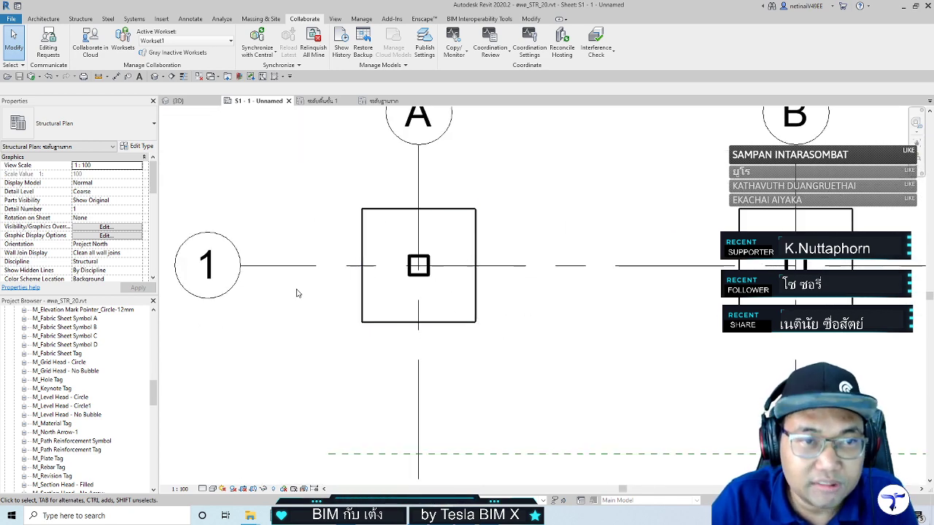
pyautogui.scroll(-2, 296, 292)
pyautogui.scroll(-2, 467, 288)
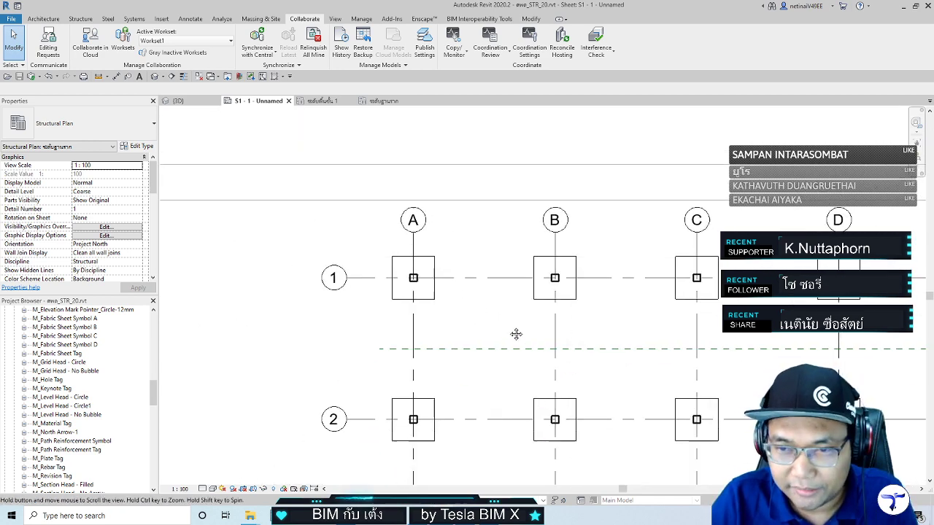
pyautogui.moveTo(515, 333); pyautogui.dragTo(508, 330, button='middle')
pyautogui.scroll(2, 358, 218)
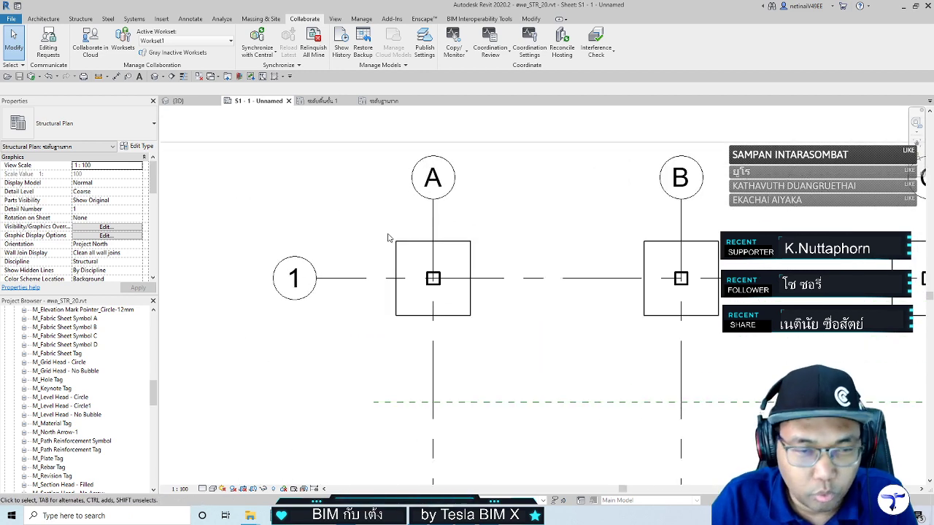
pyautogui.scroll(-2, 475, 244)
pyautogui.scroll(-2, 481, 247)
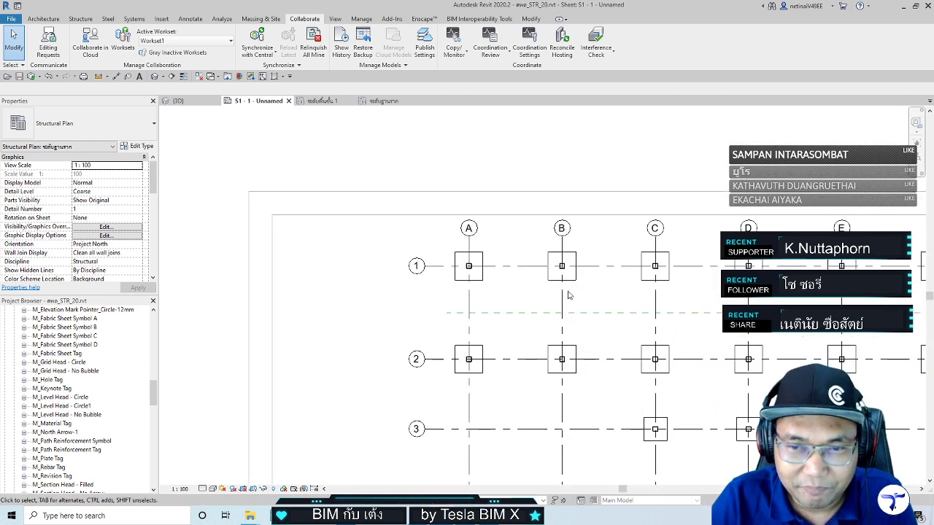
pyautogui.moveTo(523, 291)
pyautogui.mouseDown(button='middle')
pyautogui.moveTo(441, 284)
pyautogui.moveTo(456, 310)
pyautogui.moveTo(446, 233)
pyautogui.mouseUp(button='middle')
pyautogui.scroll(2, 446, 350)
pyautogui.scroll(2, 441, 270)
pyautogui.scroll(1, 438, 264)
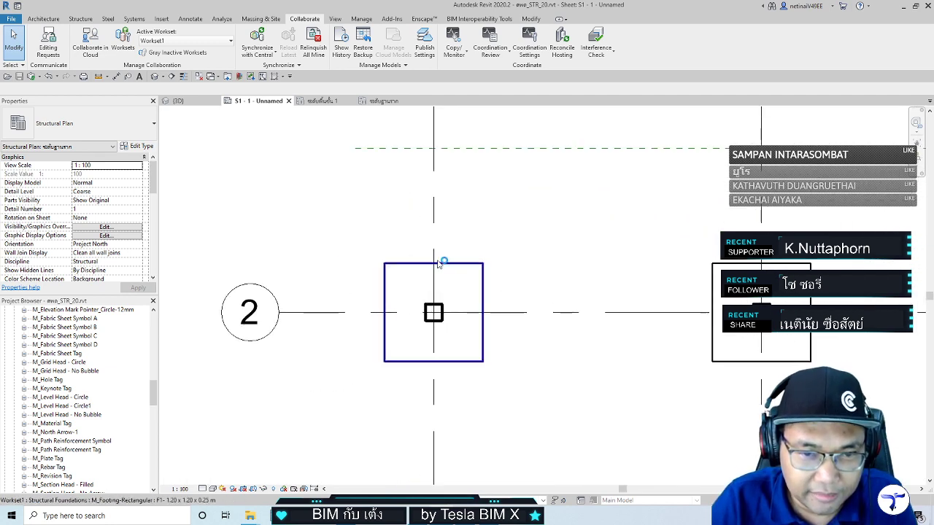
pyautogui.scroll(-3, 438, 264)
pyautogui.scroll(-1, 502, 233)
pyautogui.moveTo(602, 327)
pyautogui.mouseDown(button='middle')
pyautogui.moveTo(436, 223)
pyautogui.moveTo(561, 218)
pyautogui.mouseUp(button='middle')
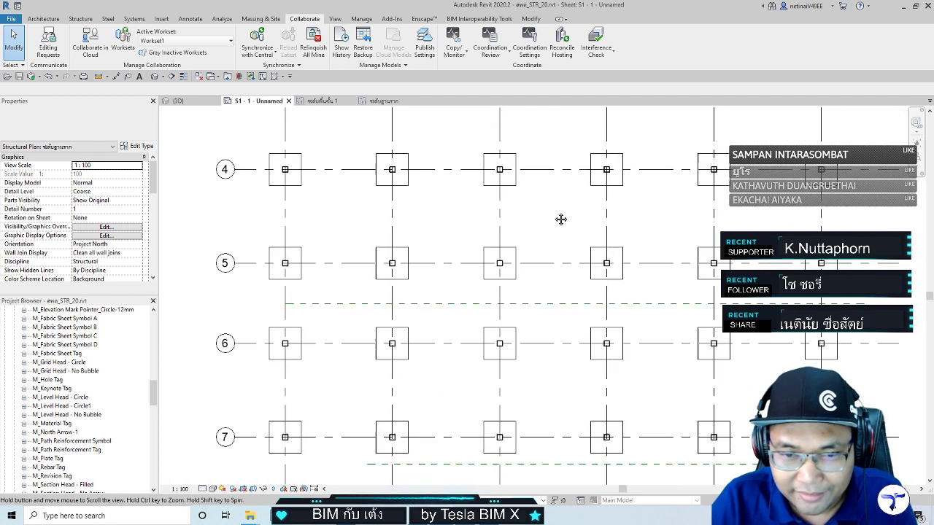
pyautogui.moveTo(440, 410); pyautogui.dragTo(317, 358, button='middle')
pyautogui.scroll(-2, 448, 289)
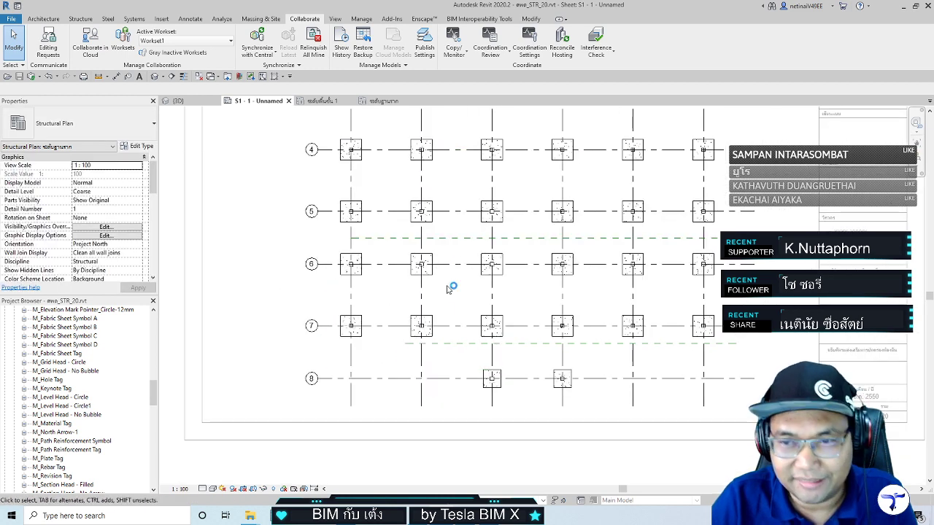
pyautogui.moveTo(444, 120); pyautogui.dragTo(428, 292, button='middle')
pyautogui.moveTo(364, 170); pyautogui.dragTo(364, 229, button='middle')
pyautogui.scroll(2, 365, 229)
pyautogui.scroll(2, 372, 288)
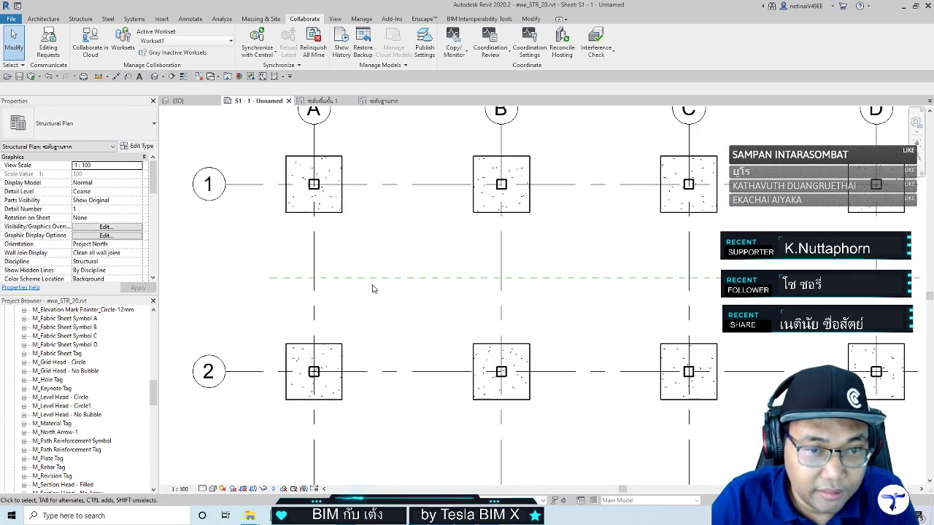
pyautogui.scroll(2, 308, 271)
pyautogui.click(263, 285)
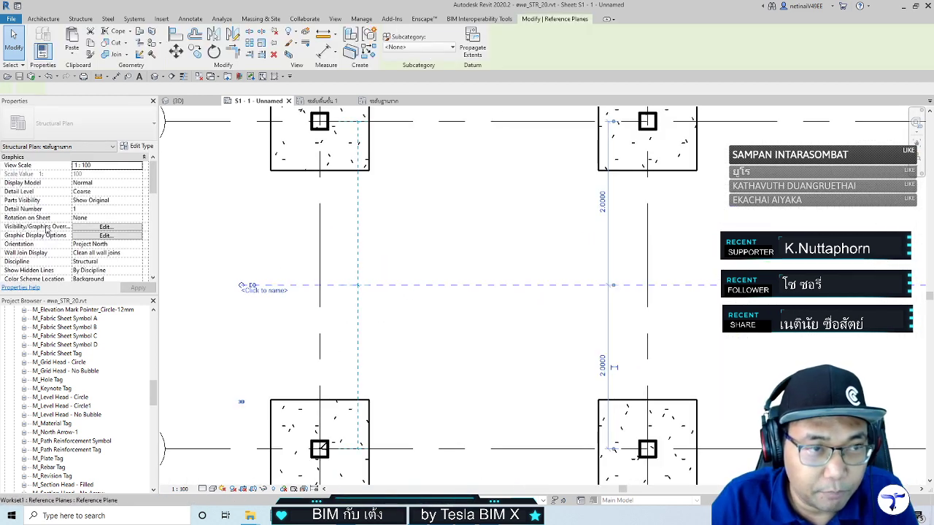
pyautogui.press('Escape')
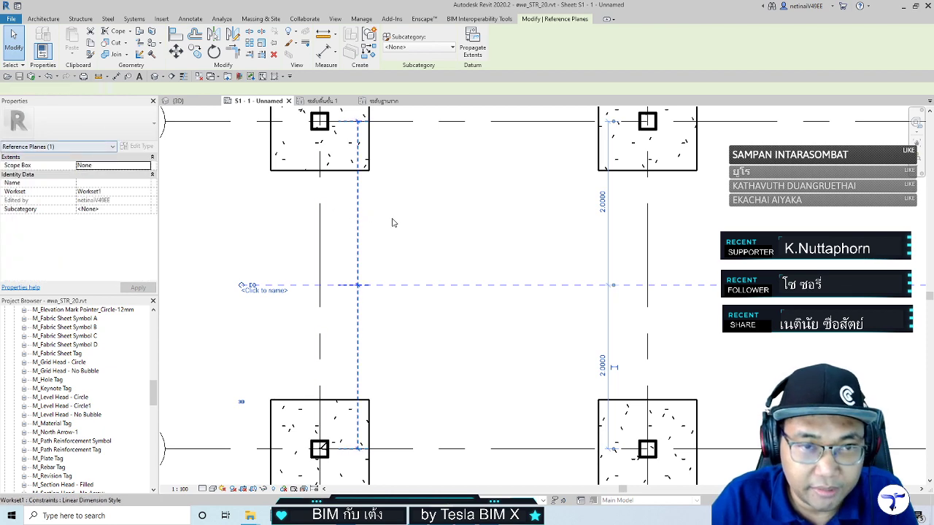
pyautogui.scroll(-2, 409, 223)
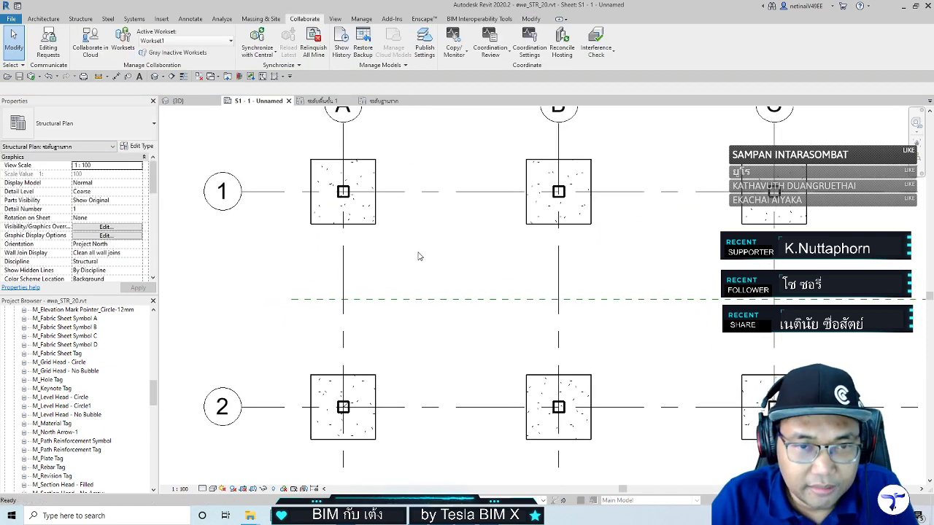
pyautogui.press('v')
pyautogui.press('g')
# Uncheck Reference Planes in the view's Annotation Categories visibility and confirm
pyautogui.click(387, 143)
pyautogui.click(379, 255)
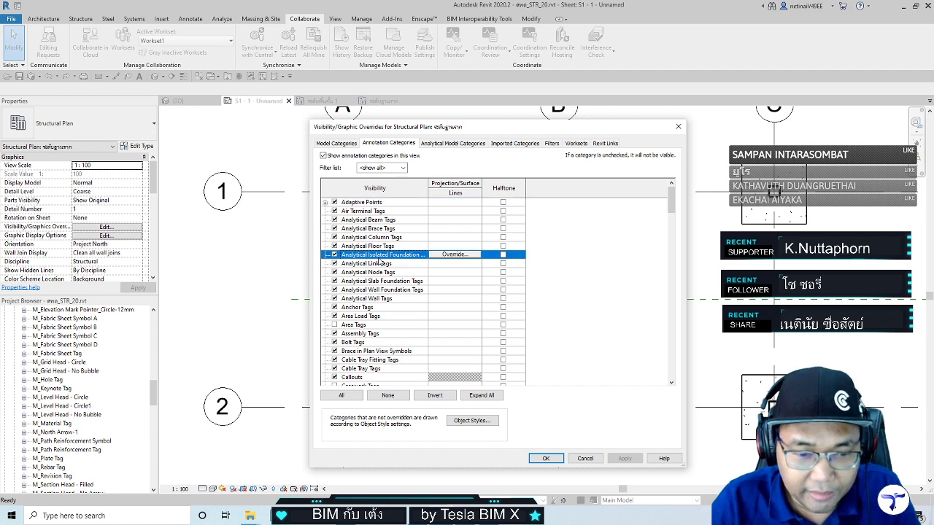
pyautogui.scroll(-5, 380, 277)
pyautogui.scroll(-5, 381, 295)
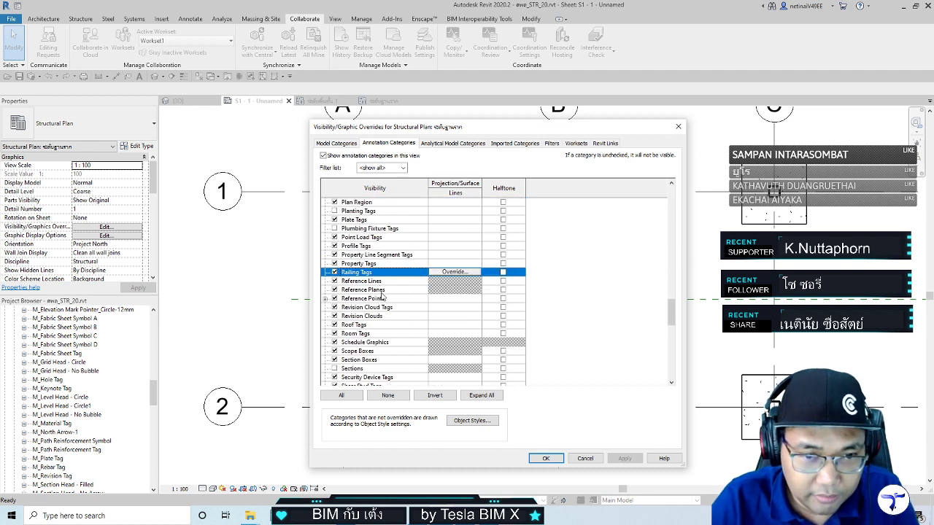
pyautogui.click(334, 290)
pyautogui.click(544, 458)
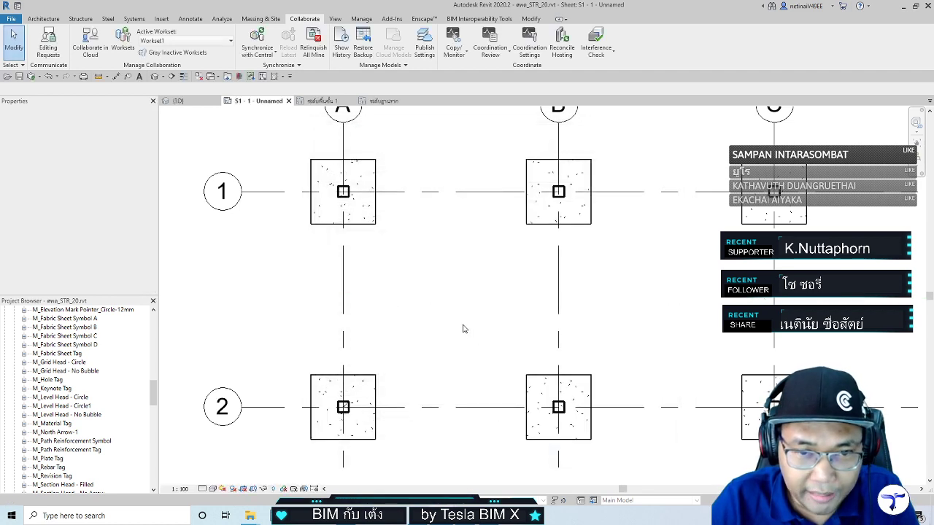
# Zoom and pan the foundation plan to a close-up of footing A1
pyautogui.scroll(-3, 437, 294)
pyautogui.moveTo(439, 291)
pyautogui.mouseDown(button='middle')
pyautogui.moveTo(439, 314)
pyautogui.moveTo(387, 314)
pyautogui.mouseUp(button='middle')
pyautogui.scroll(2, 256, 261)
pyautogui.scroll(1, 260, 274)
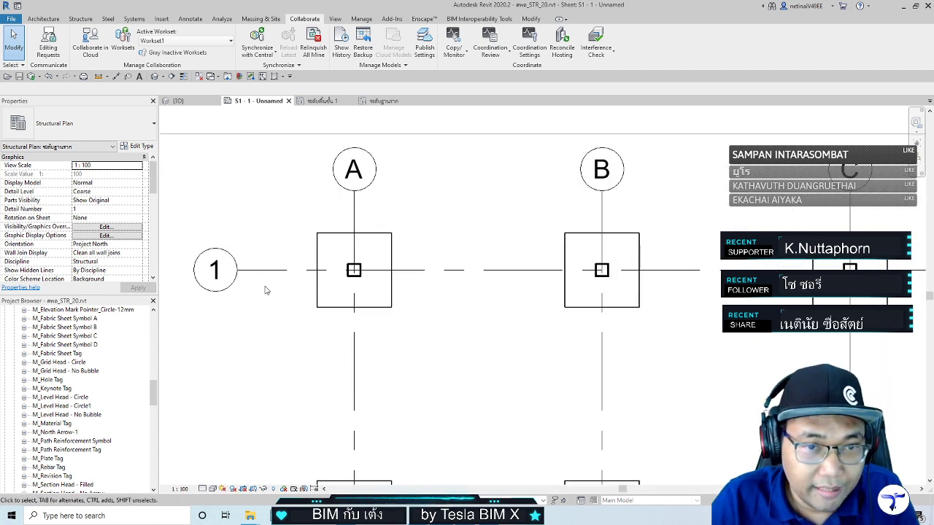
pyautogui.scroll(-1, 265, 288)
pyautogui.scroll(-4, 270, 284)
pyautogui.scroll(2, 272, 281)
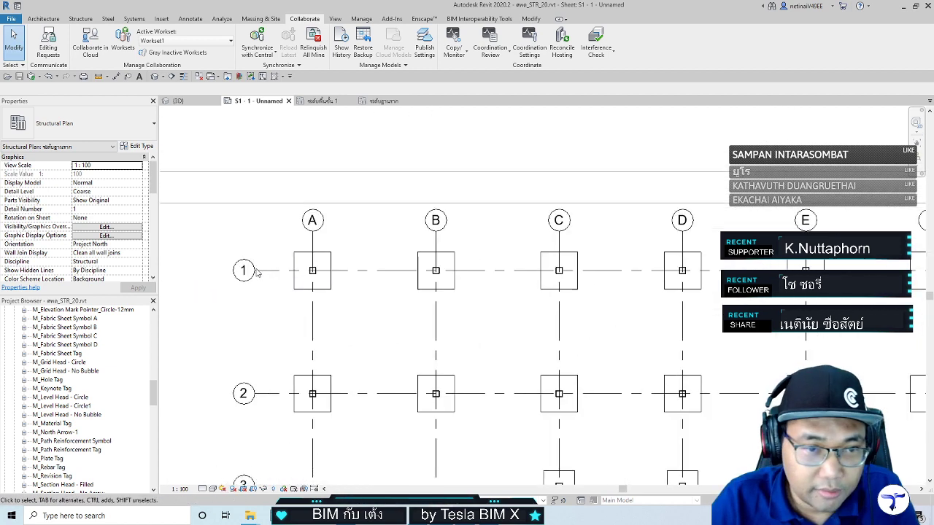
pyautogui.scroll(3, 299, 273)
pyautogui.moveTo(281, 306); pyautogui.dragTo(334, 304, button='middle')
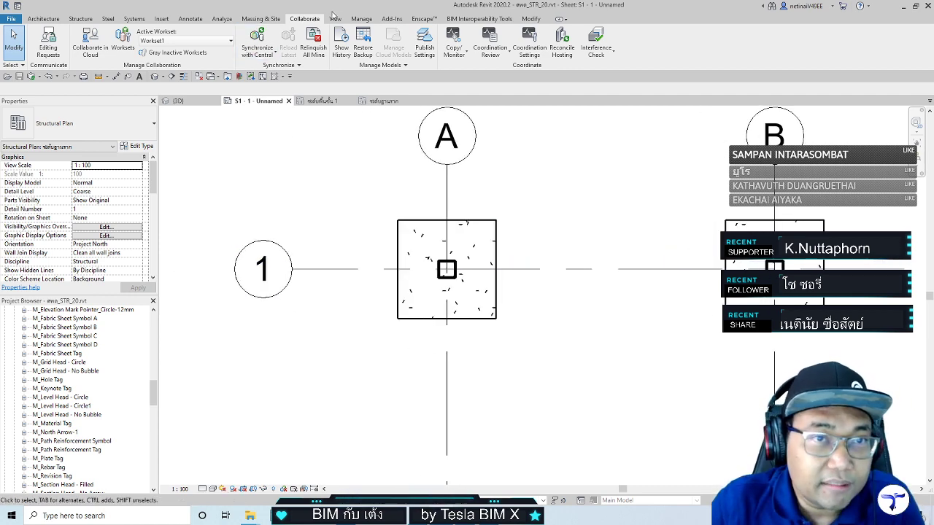
pyautogui.click(364, 19)
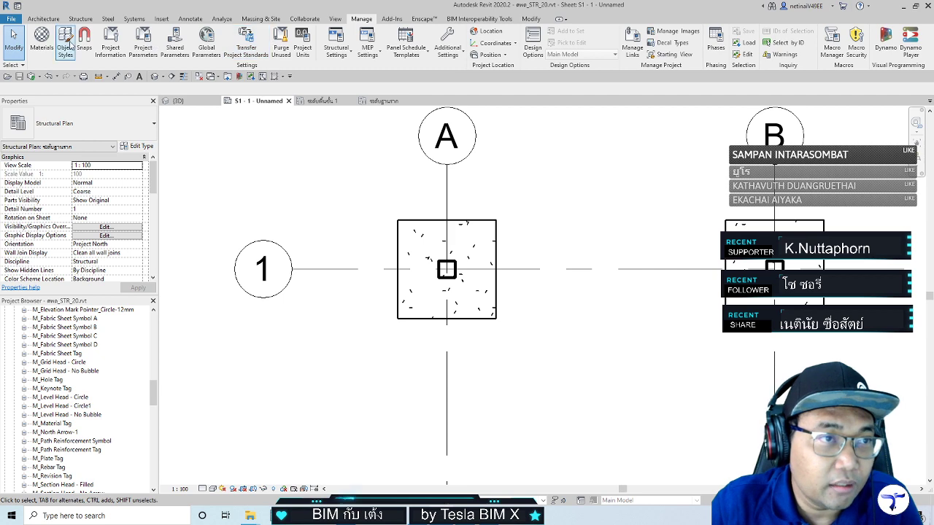
pyautogui.click(65, 42)
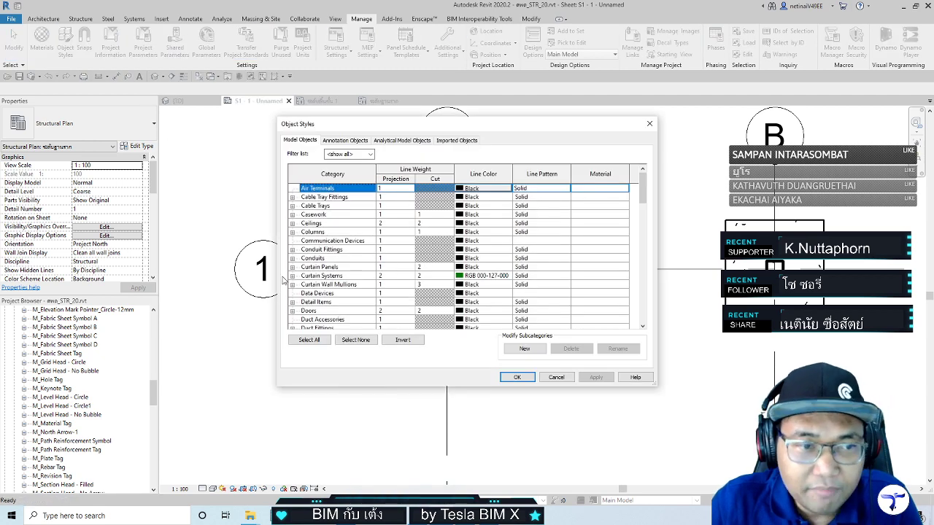
pyautogui.scroll(-2, 320, 254)
pyautogui.scroll(-2, 321, 255)
pyautogui.scroll(-2, 325, 256)
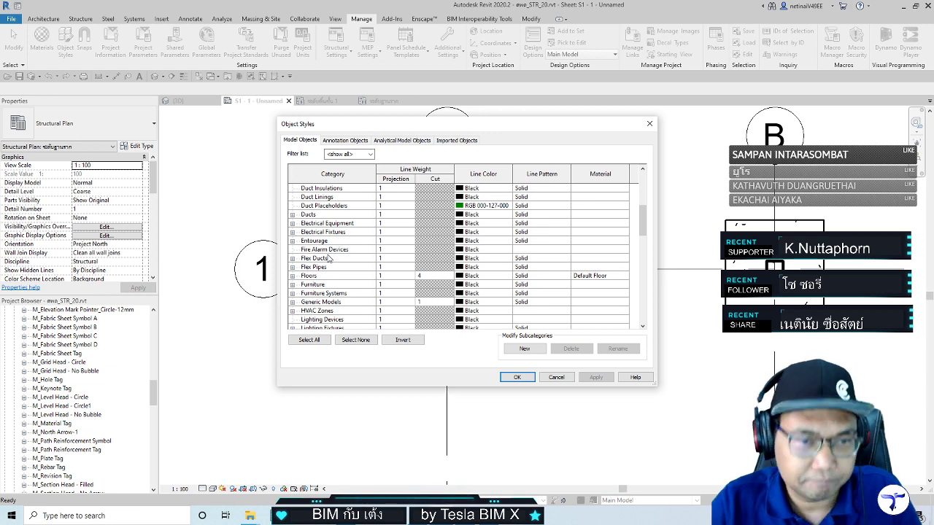
pyautogui.scroll(-1, 328, 259)
pyautogui.scroll(-2, 339, 240)
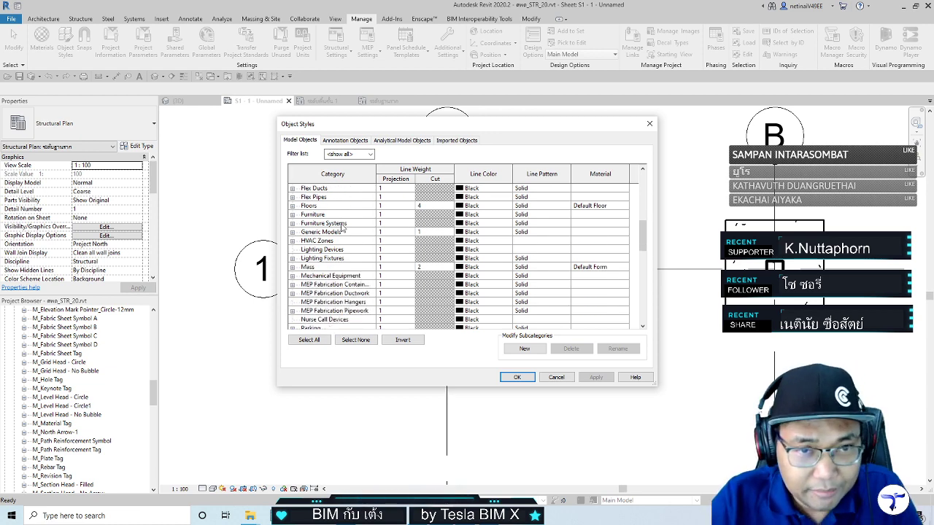
pyautogui.click(343, 142)
pyautogui.scroll(-1, 355, 246)
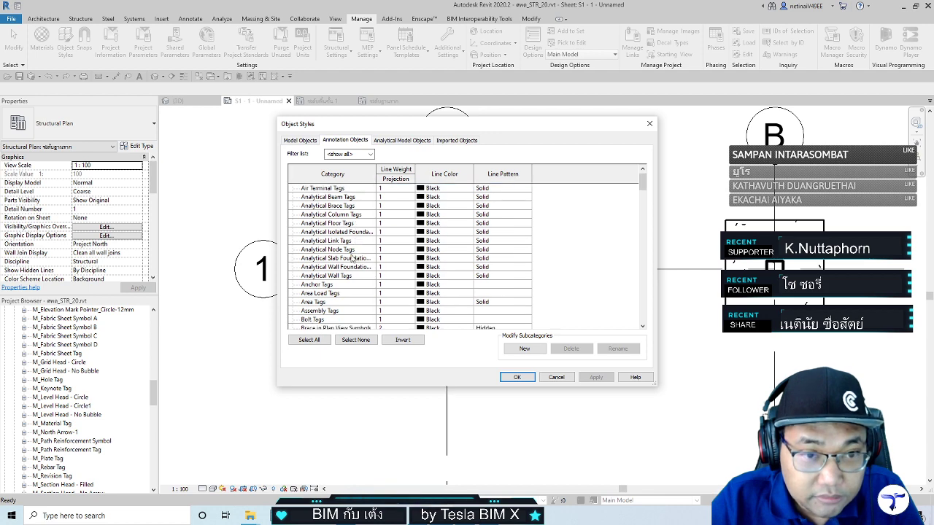
pyautogui.write('gr')
pyautogui.scroll(-1, 339, 307)
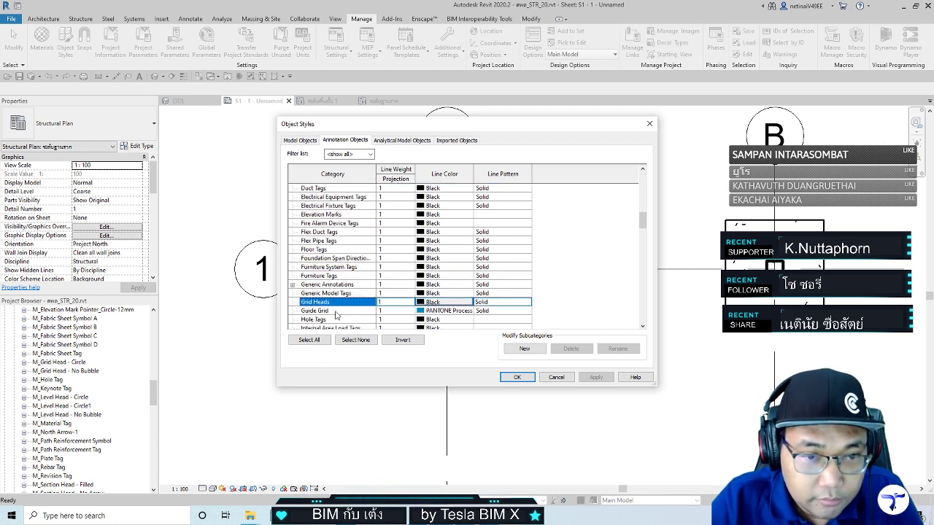
pyautogui.scroll(-1, 358, 270)
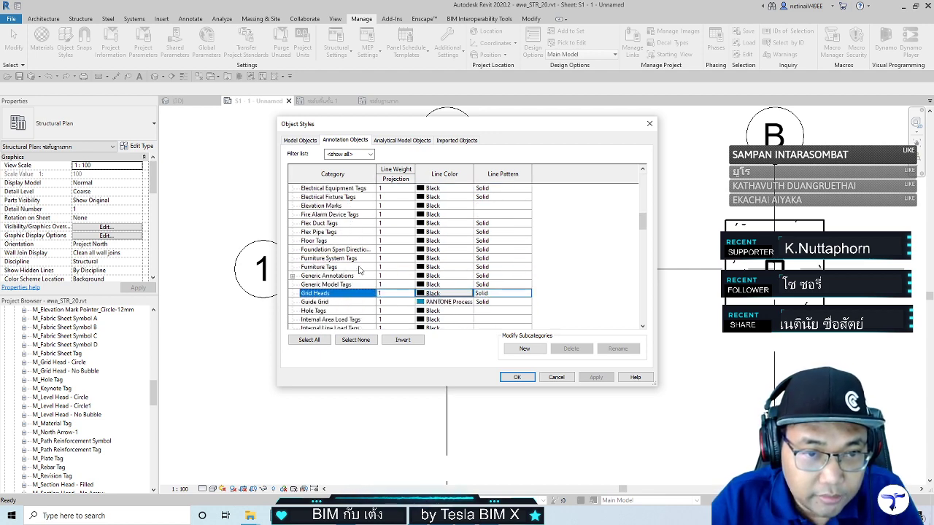
pyautogui.scroll(-1, 358, 270)
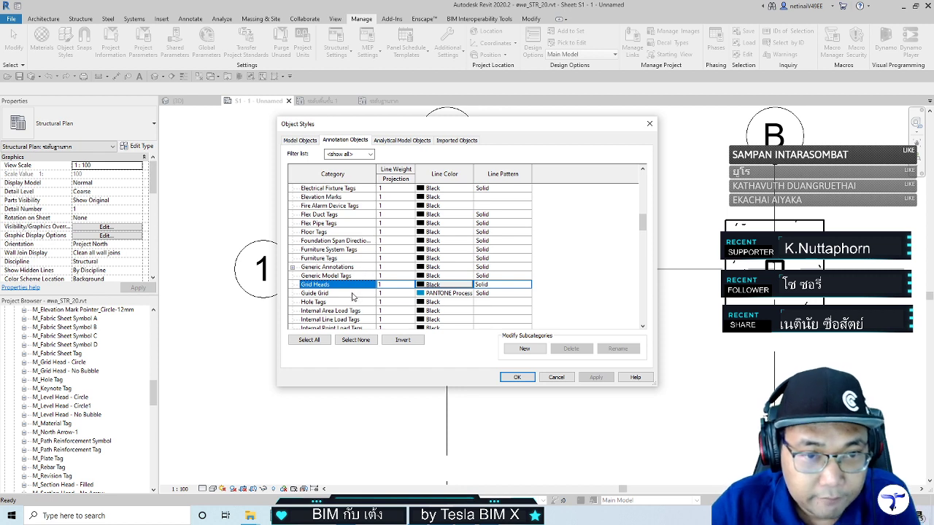
pyautogui.click(352, 295)
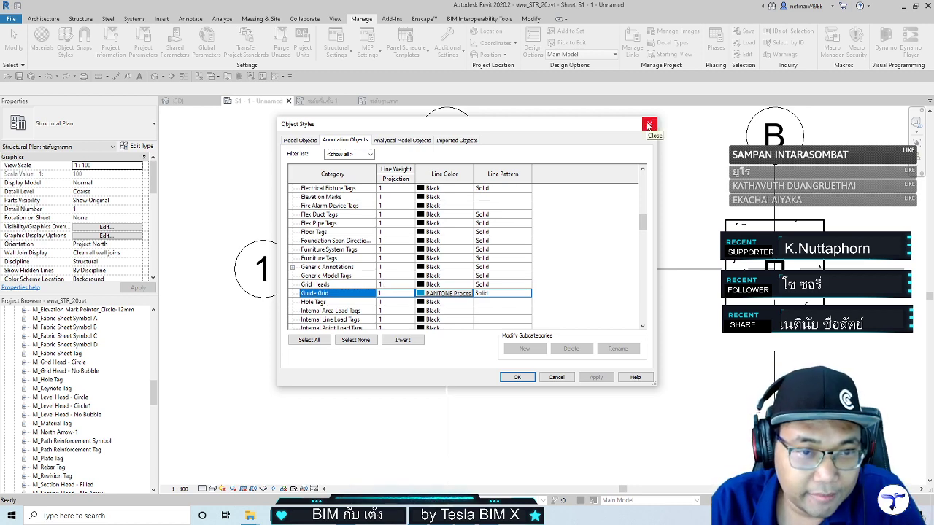
pyautogui.click(647, 125)
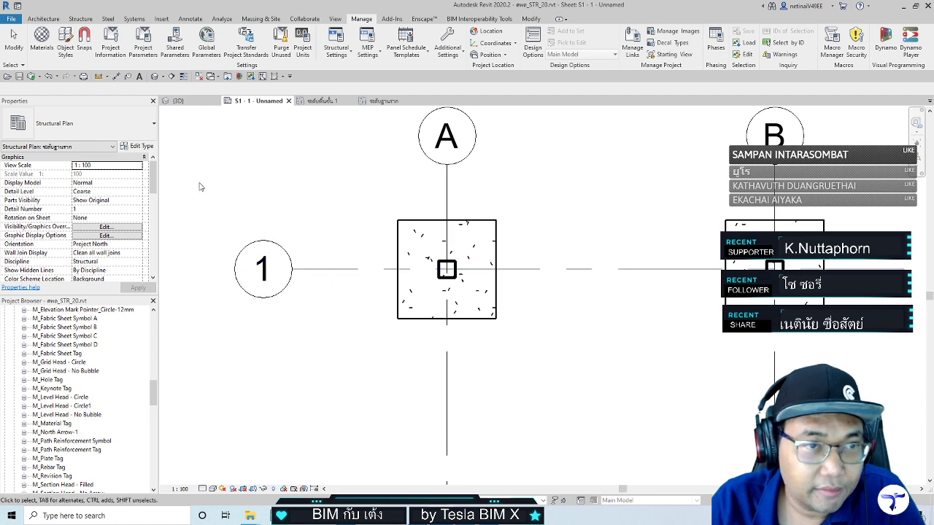
pyautogui.rightClick(120, 328)
pyautogui.click(146, 340)
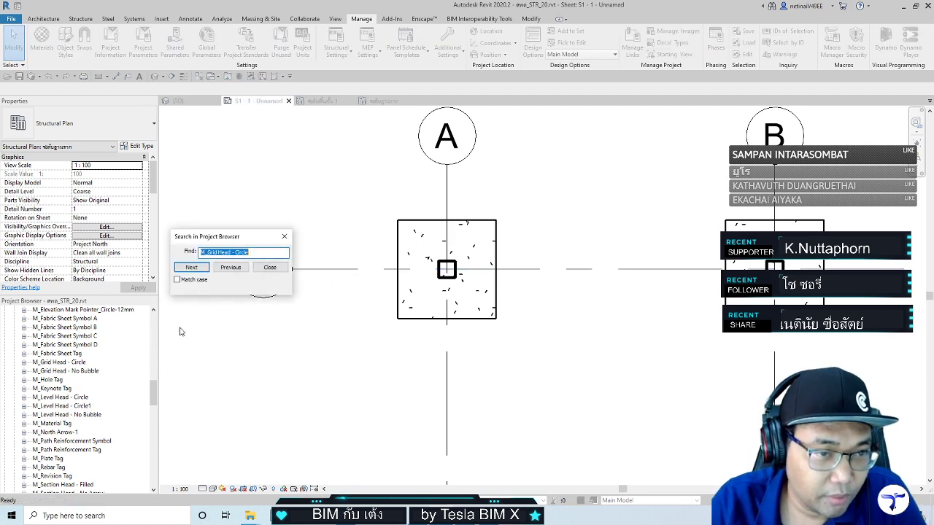
pyautogui.click(188, 267)
pyautogui.press('Escape')
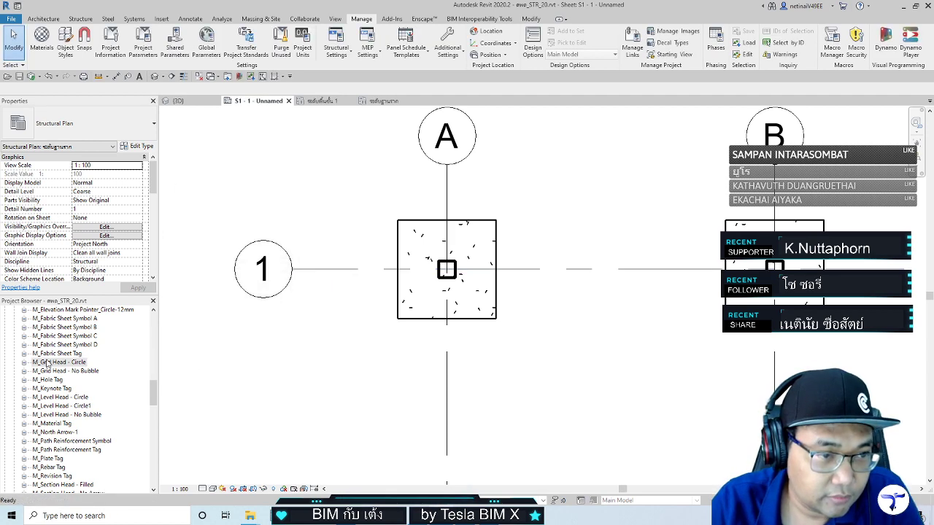
pyautogui.rightClick(60, 362)
pyautogui.click(70, 414)
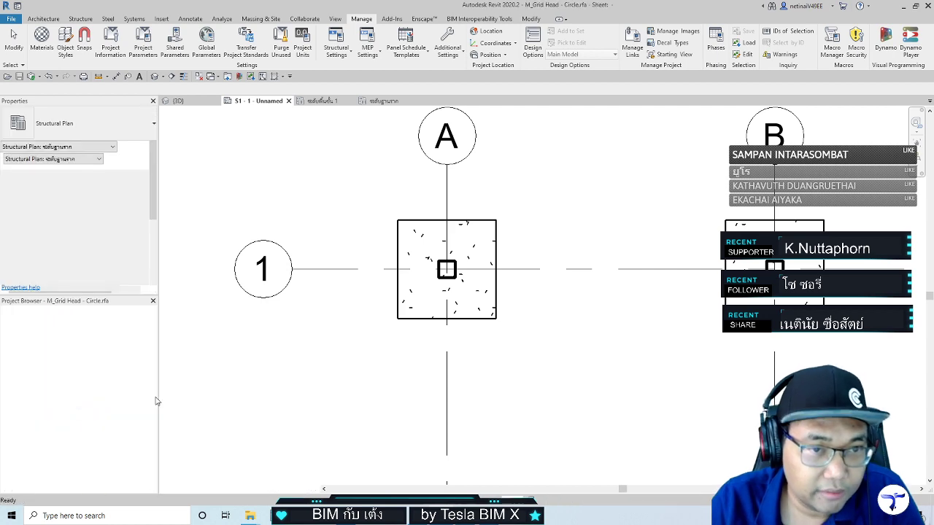
pyautogui.click(474, 100)
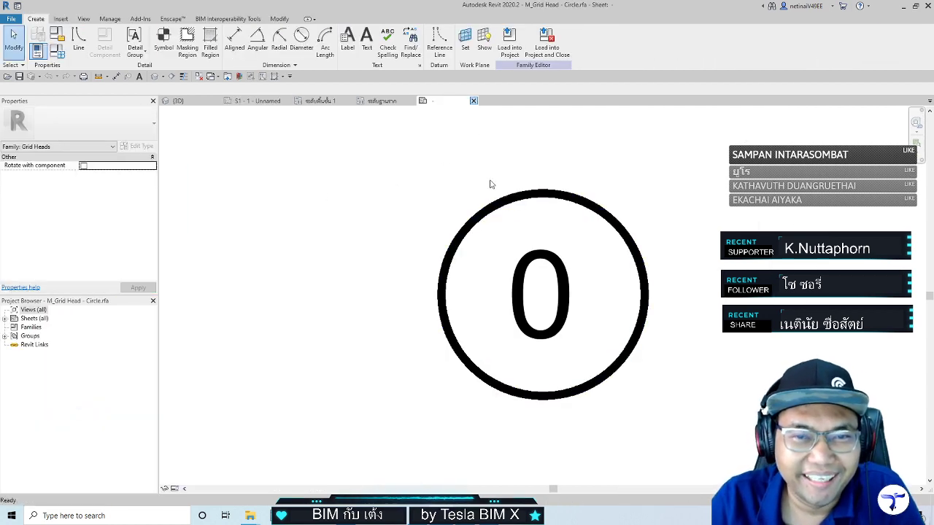
pyautogui.click(488, 264)
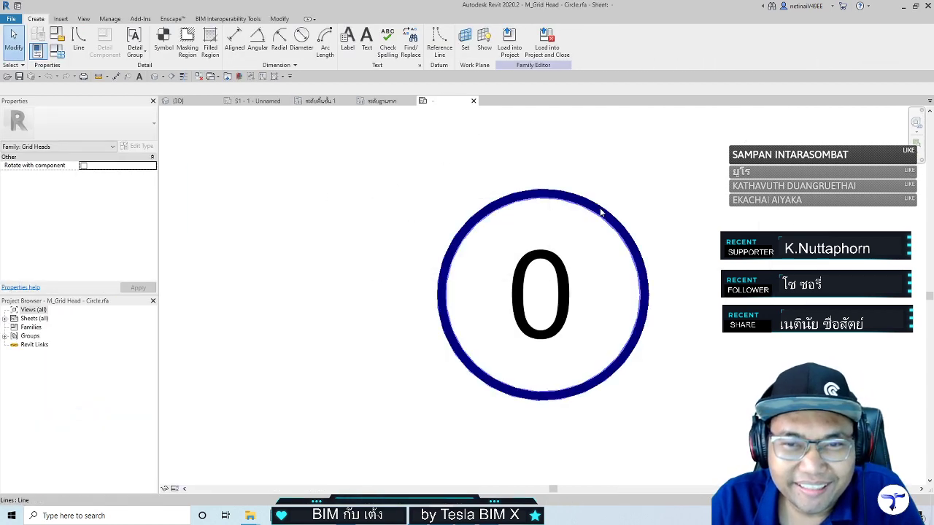
pyautogui.click(603, 211)
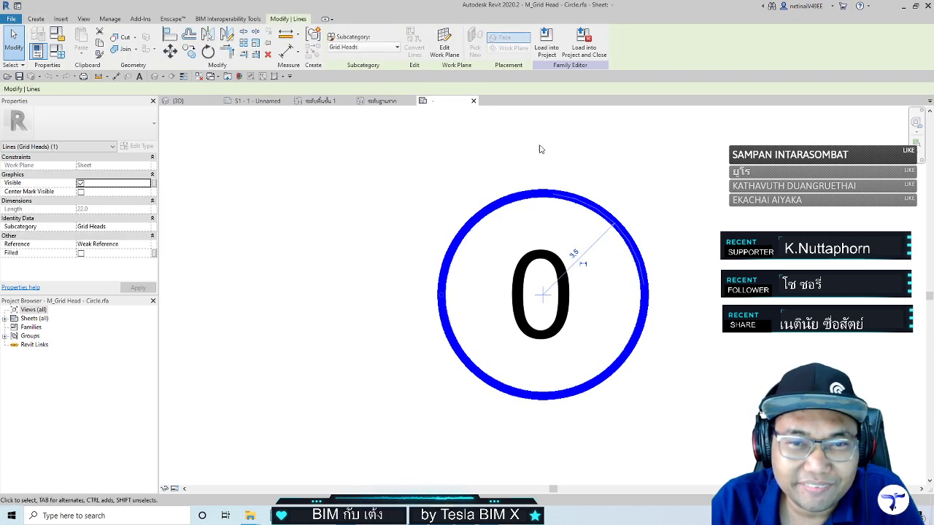
pyautogui.click(537, 145)
pyautogui.click(474, 101)
pyautogui.click(487, 263)
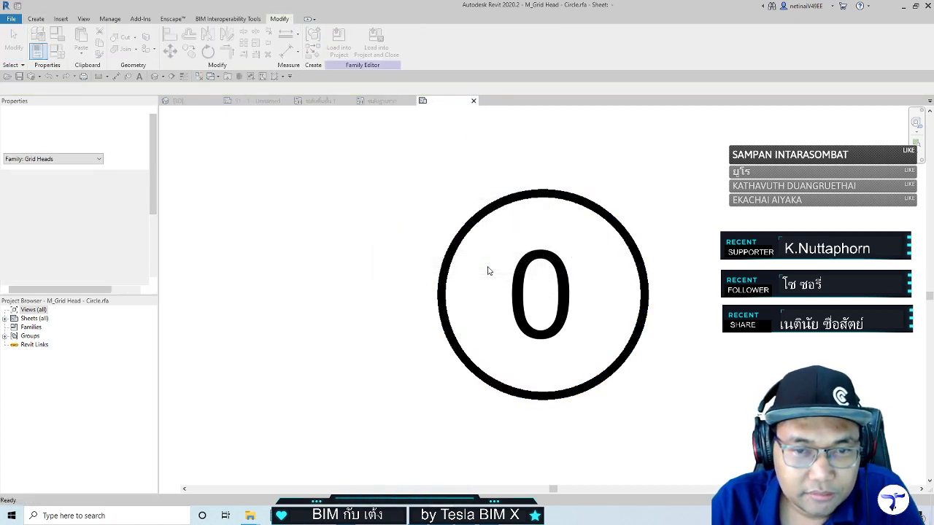
# Look up the Grids annotation category in the VG dialog, then close it
pyautogui.scroll(-1, 357, 238)
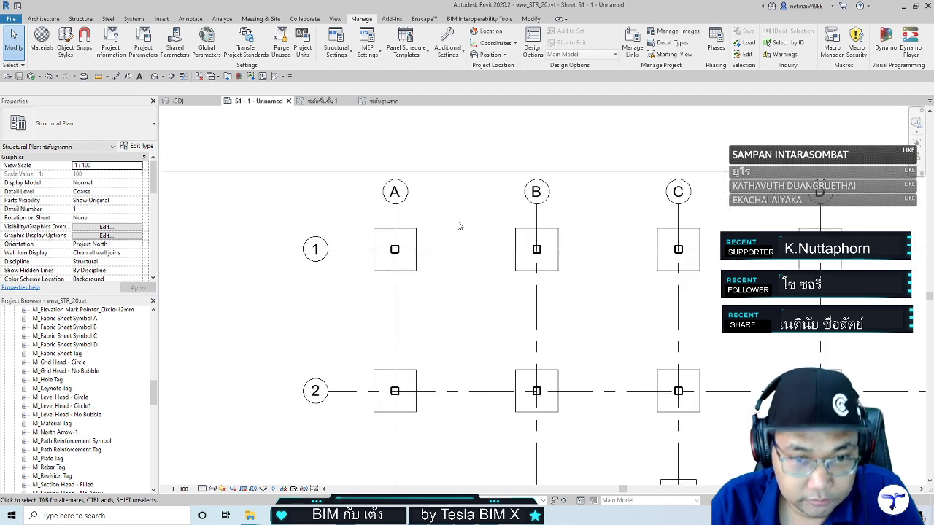
pyautogui.press('v')
pyautogui.press('g')
pyautogui.click(379, 143)
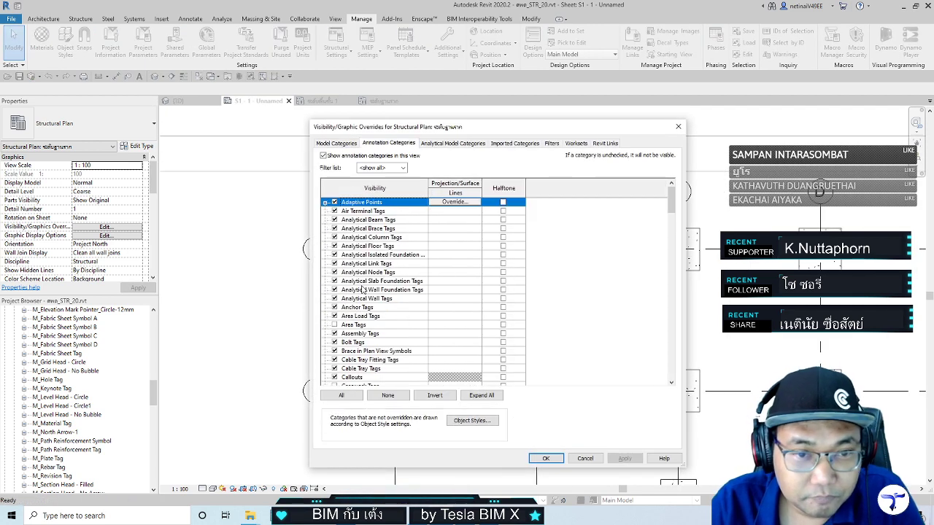
pyautogui.press('g')
pyautogui.press('r')
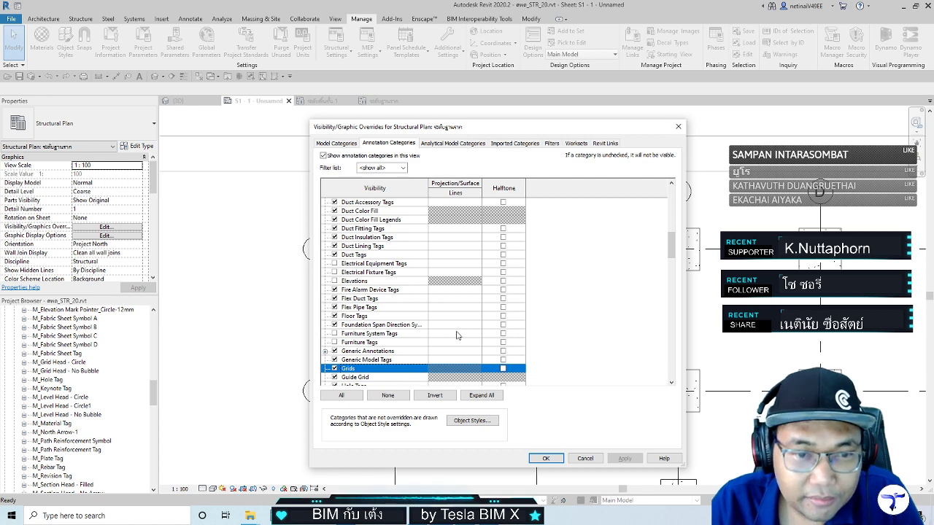
pyautogui.press('Return')
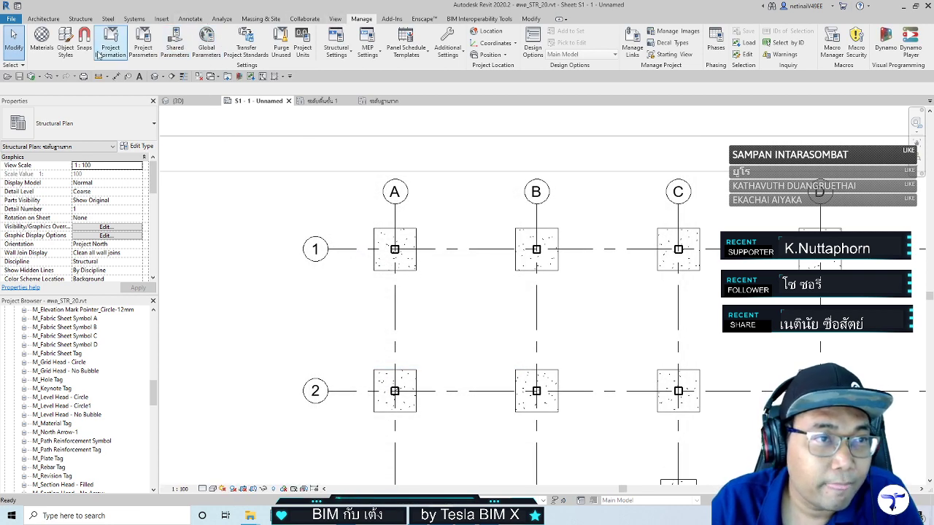
# Review the Grid Heads and Guide Grid annotation styles in Object Styles, closing without changes
pyautogui.click(65, 41)
pyautogui.click(336, 239)
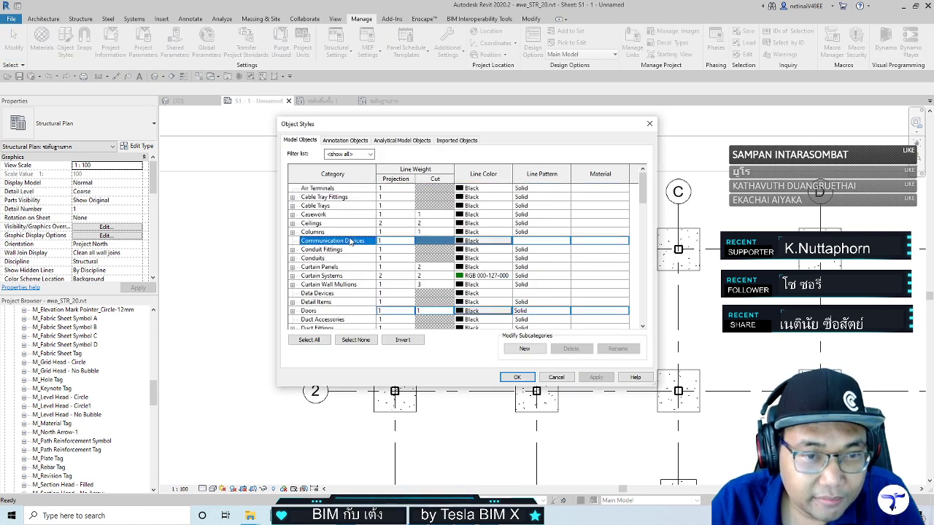
pyautogui.press('g')
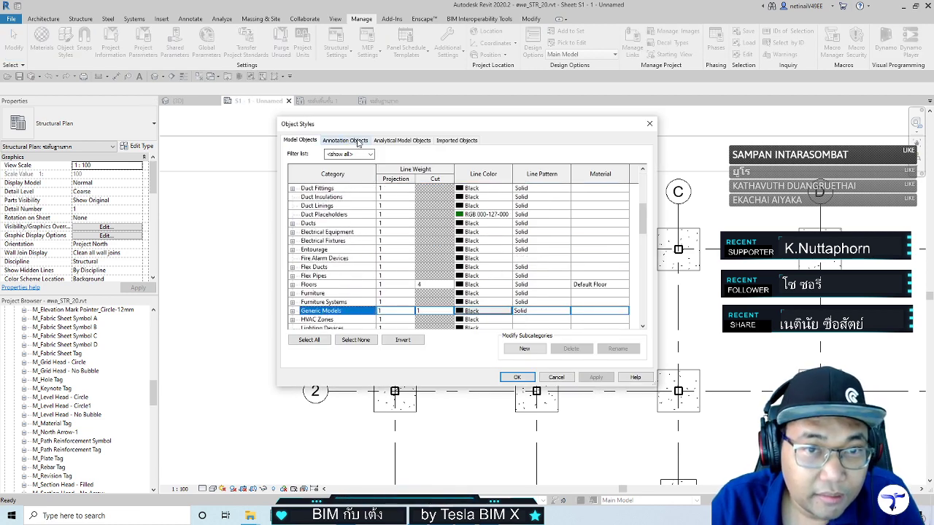
pyautogui.click(358, 140)
pyautogui.press('g')
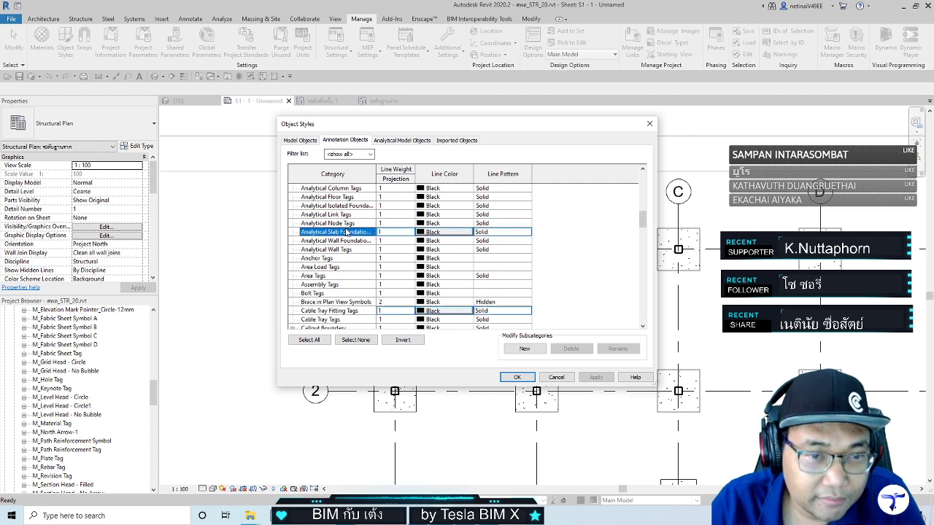
pyautogui.press('r')
pyautogui.scroll(-1, 344, 234)
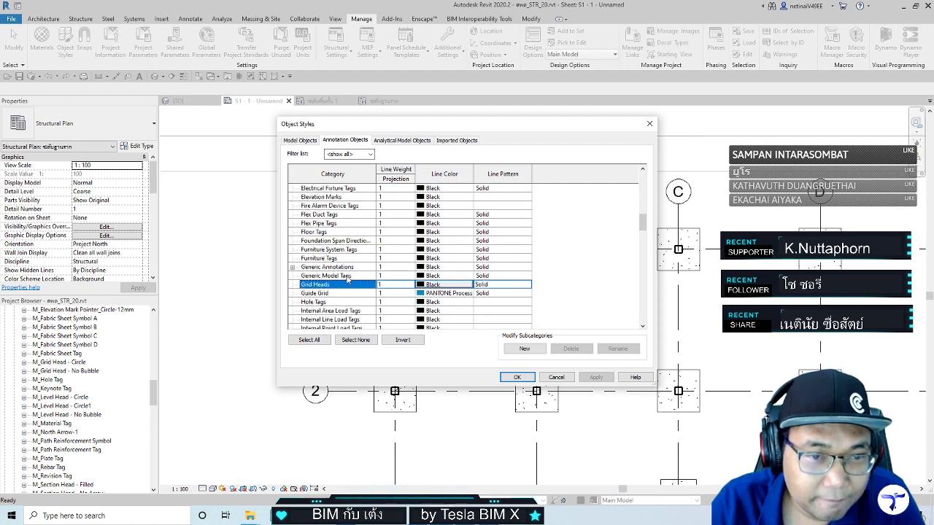
pyautogui.click(350, 294)
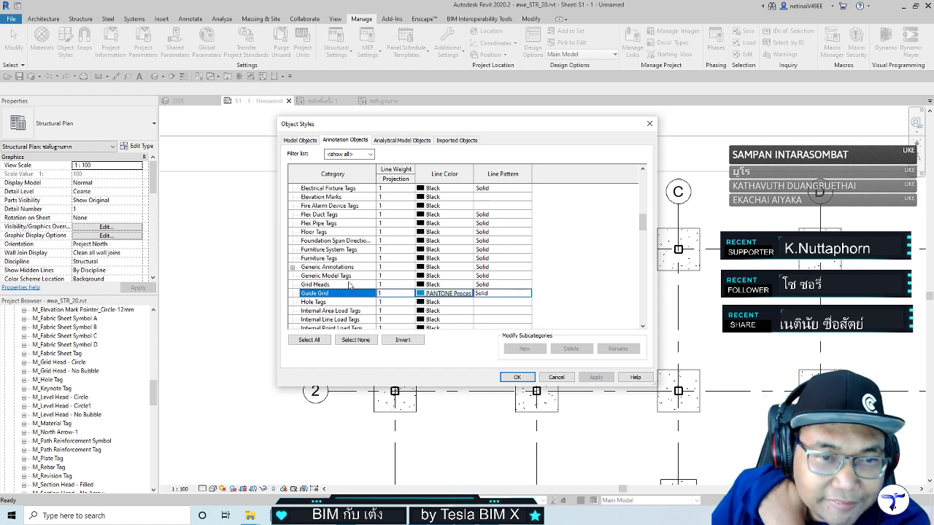
pyautogui.scroll(-2, 349, 284)
pyautogui.scroll(-3, 350, 288)
pyautogui.scroll(-1, 352, 290)
pyautogui.scroll(-2, 353, 294)
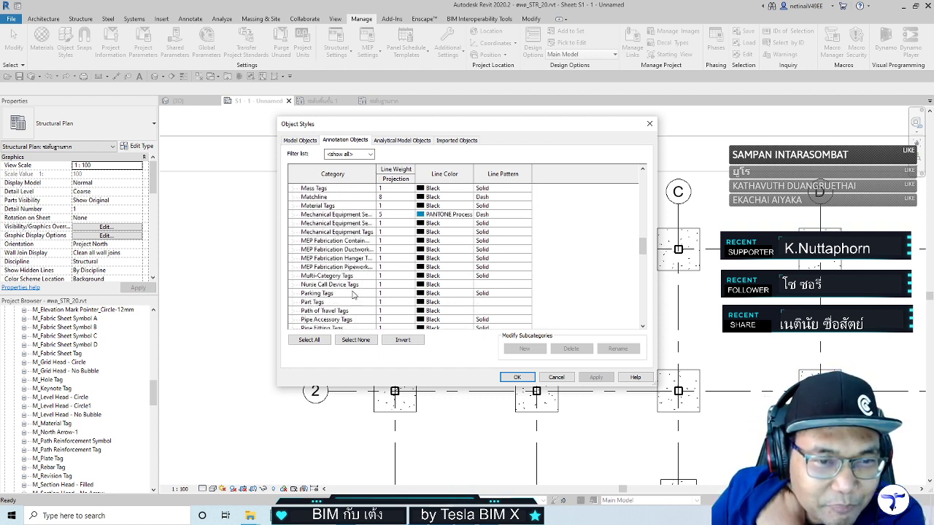
pyautogui.scroll(-4, 353, 294)
pyautogui.scroll(-3, 353, 294)
pyautogui.scroll(-3, 353, 295)
pyautogui.scroll(-2, 353, 296)
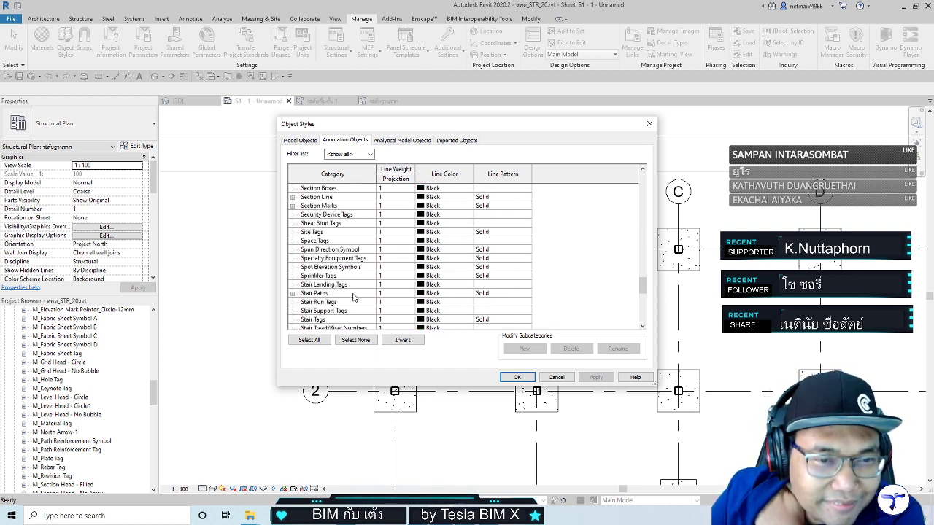
pyautogui.scroll(-3, 353, 296)
pyautogui.scroll(-4, 353, 296)
pyautogui.scroll(-2, 353, 297)
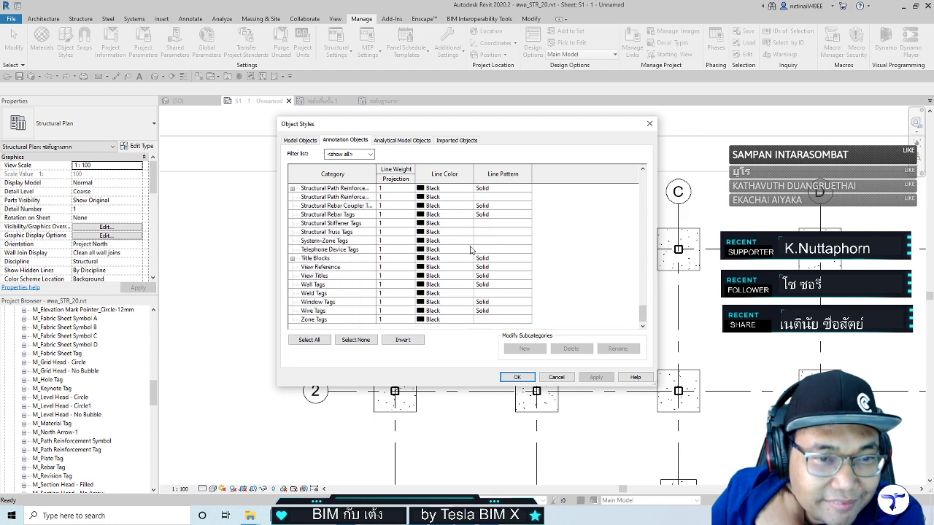
pyautogui.click(648, 125)
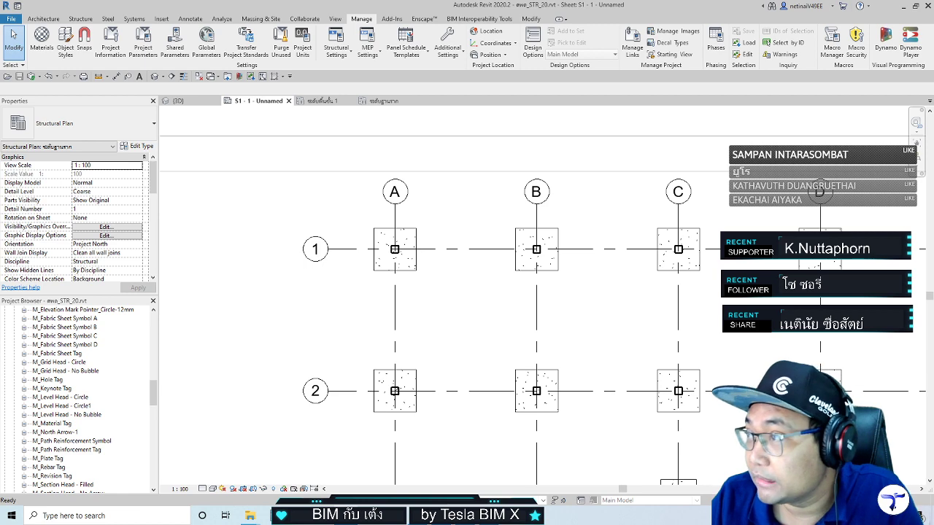
# Search 'grid line weight revit' in the maximised Chrome window
pyautogui.hotkey('alt', 'Tab')
pyautogui.moveTo(394, 175); pyautogui.dragTo(186, 4)
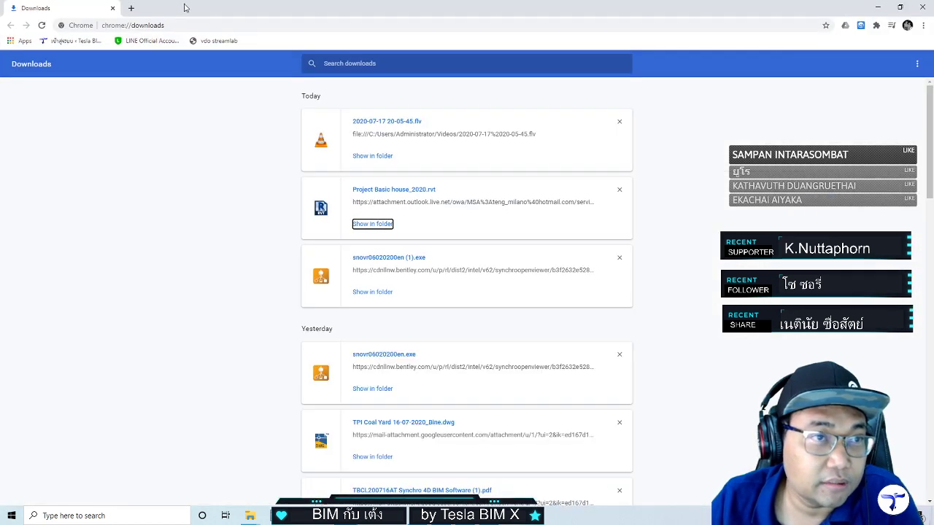
pyautogui.click(185, 24)
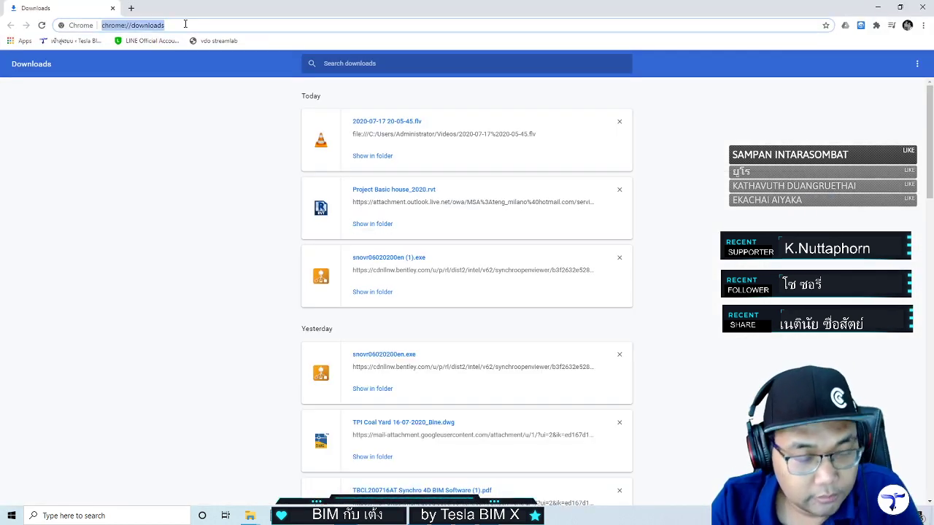
pyautogui.write('grid')
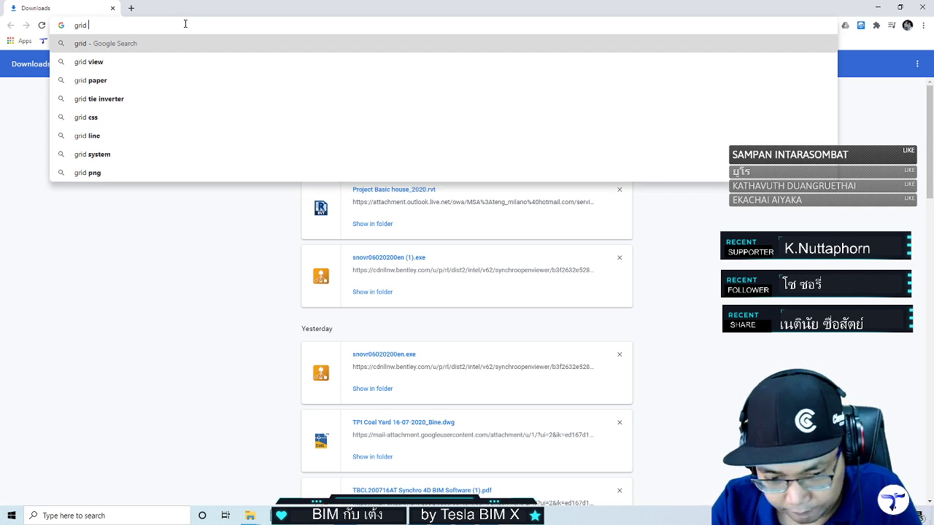
pyautogui.write(' line ')
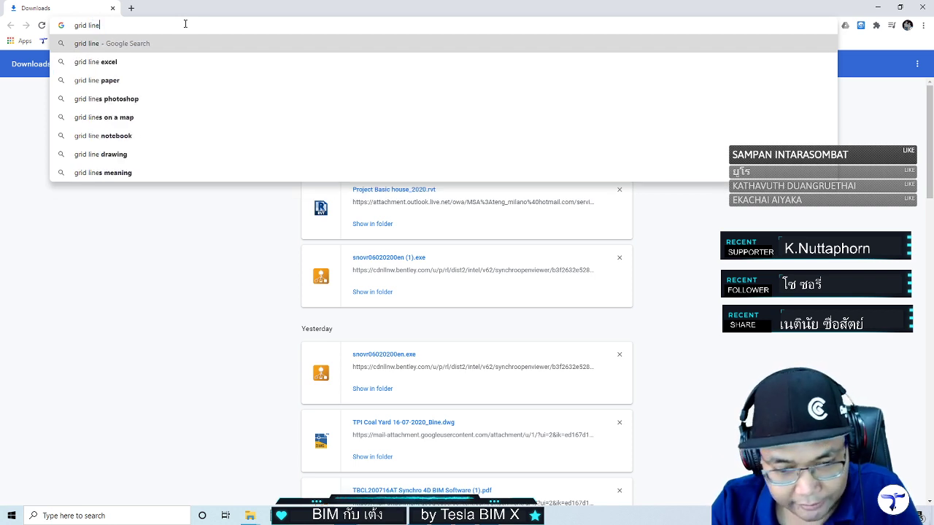
pyautogui.write('weight ')
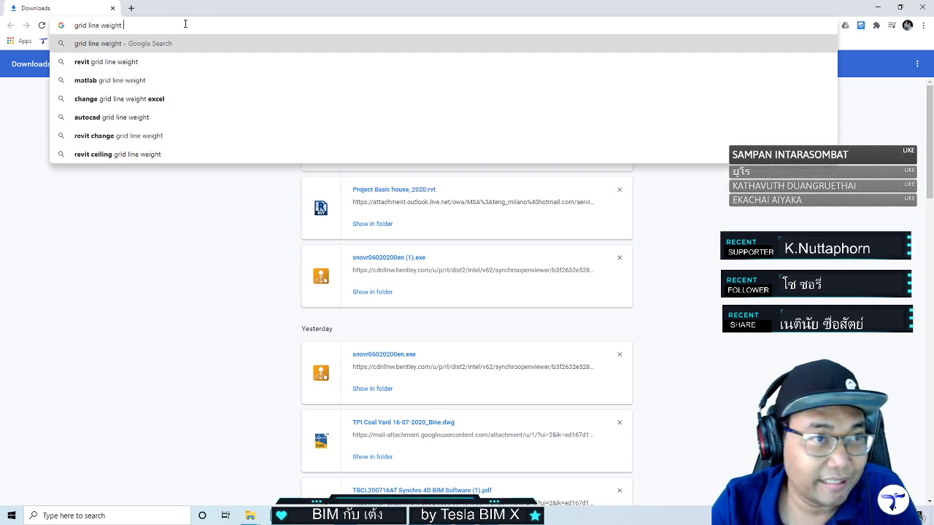
pyautogui.write('revit')
pyautogui.press('Return')
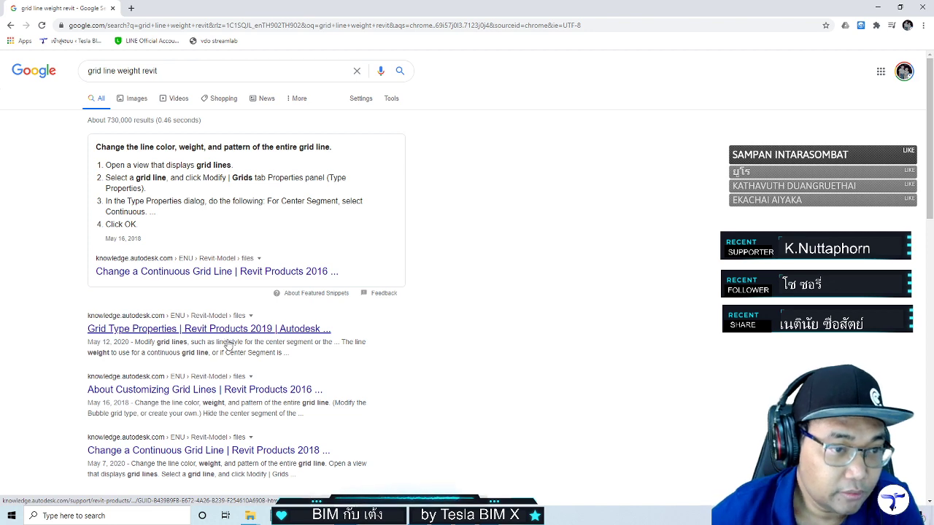
# Read the About Customizing Grid Lines help article, then minimise Chrome back to Revit
pyautogui.click(216, 393)
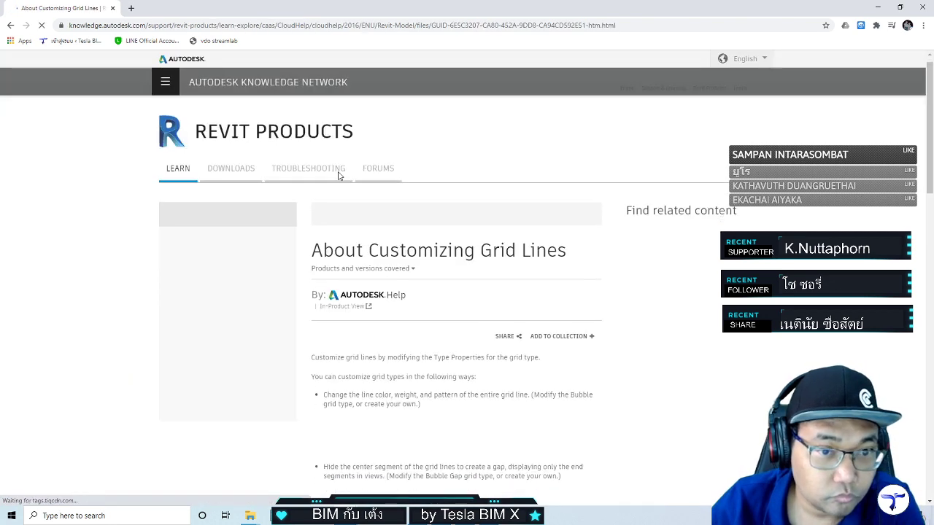
pyautogui.scroll(-2, 431, 354)
pyautogui.scroll(-1, 409, 306)
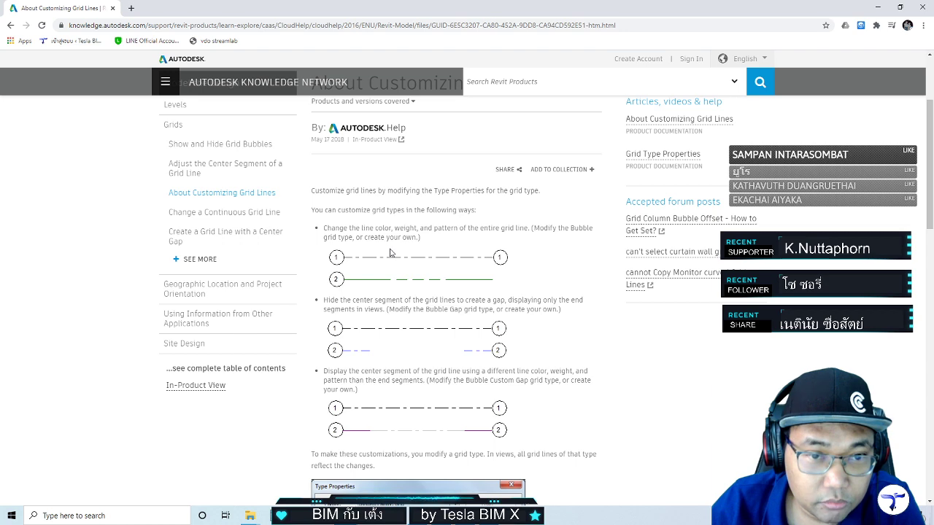
pyautogui.scroll(-3, 379, 306)
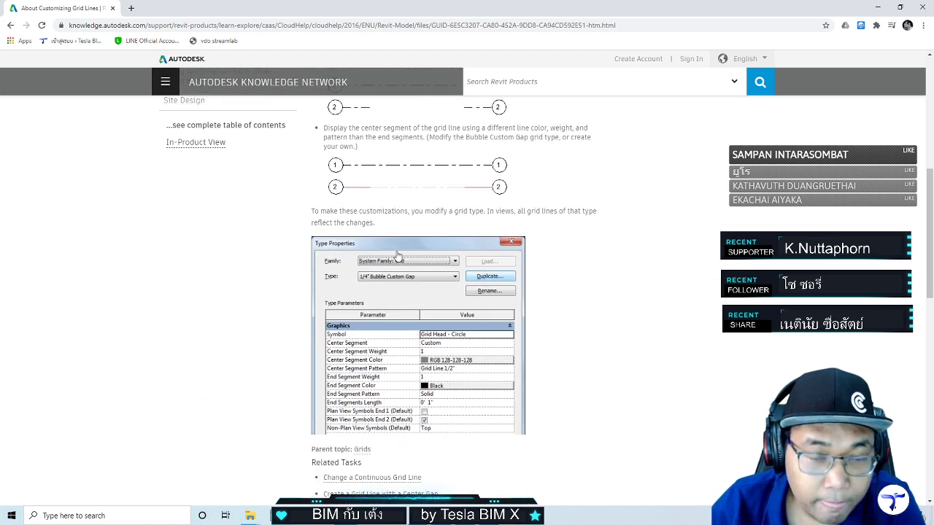
pyautogui.click(877, 7)
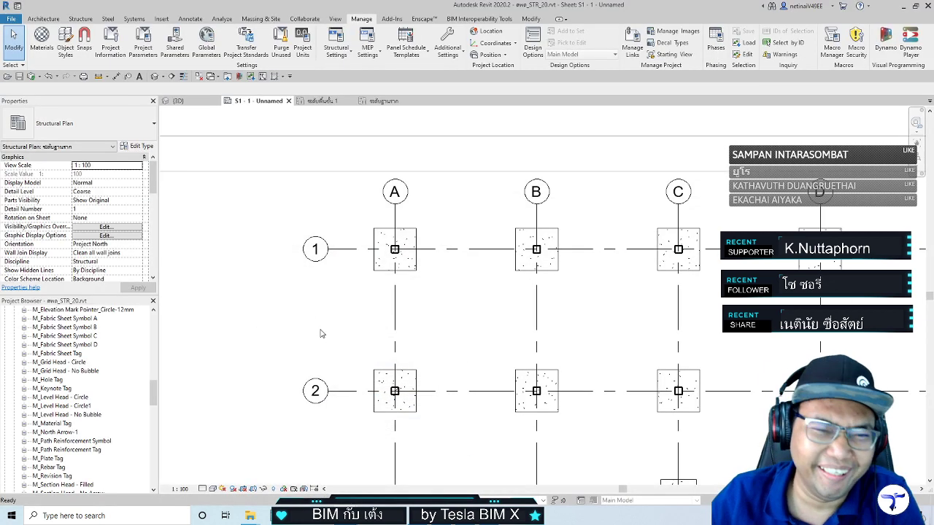
# Through grid A's type, set the 6.5mm Bubble grid End Segment Color to grey RGB 128-128-128
pyautogui.scroll(1, 347, 252)
pyautogui.scroll(2, 336, 309)
pyautogui.scroll(1, 329, 226)
pyautogui.scroll(1, 330, 226)
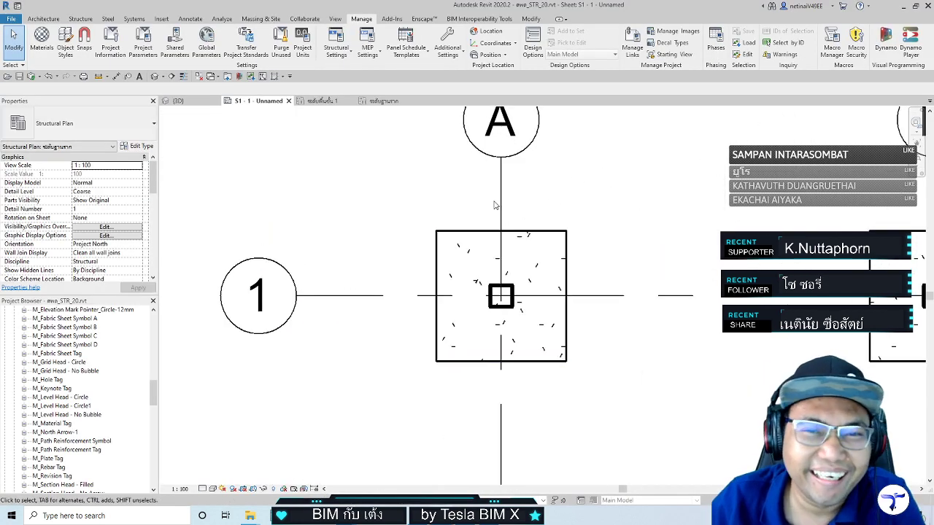
pyautogui.click(494, 202)
pyautogui.scroll(-2, 471, 258)
pyautogui.moveTo(312, 151); pyautogui.dragTo(182, 180, button='middle')
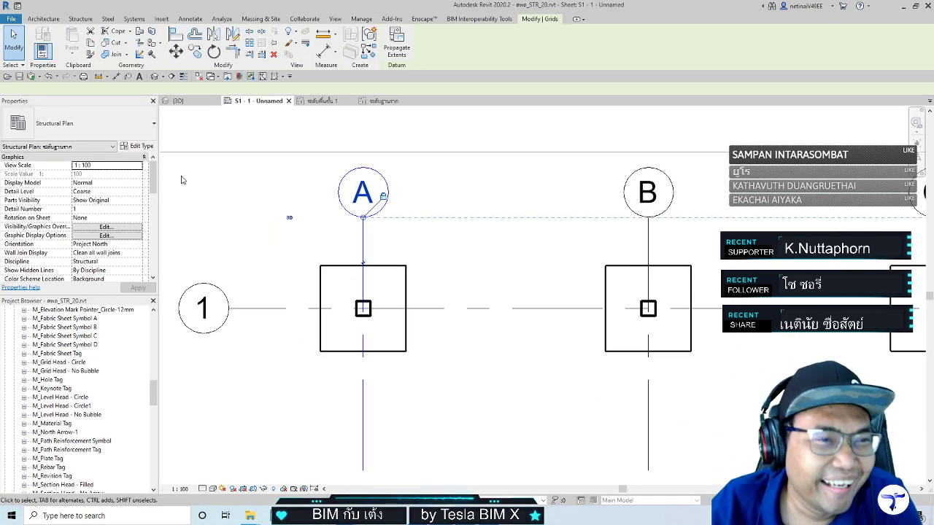
pyautogui.click(138, 147)
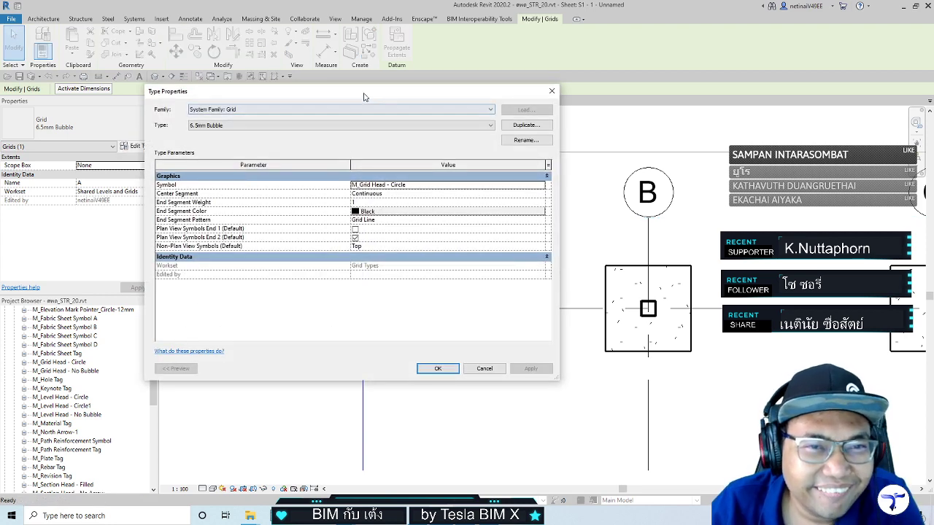
pyautogui.moveTo(357, 93)
pyautogui.mouseDown()
pyautogui.moveTo(419, 119)
pyautogui.moveTo(381, 126)
pyautogui.mouseUp()
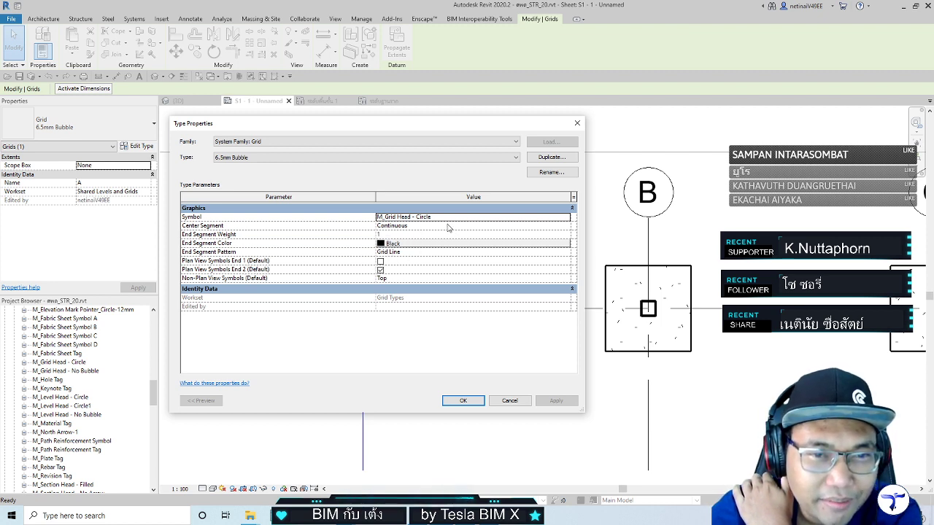
pyautogui.click(402, 245)
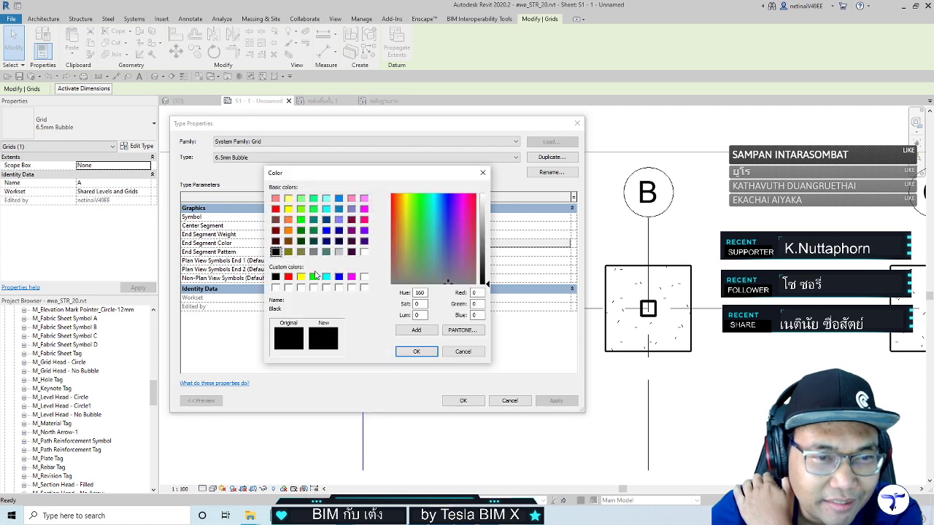
pyautogui.click(314, 252)
pyautogui.click(415, 351)
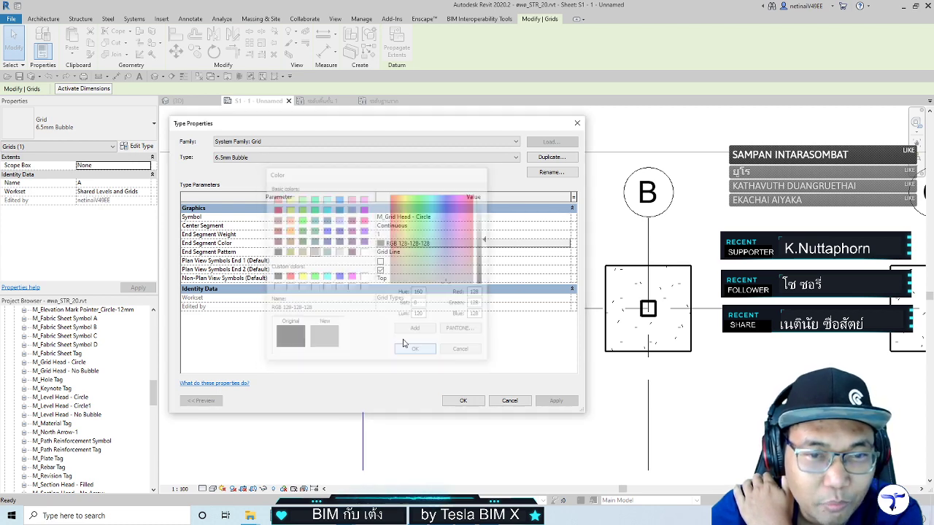
pyautogui.click(463, 400)
pyautogui.click(459, 357)
pyautogui.scroll(2, 257, 358)
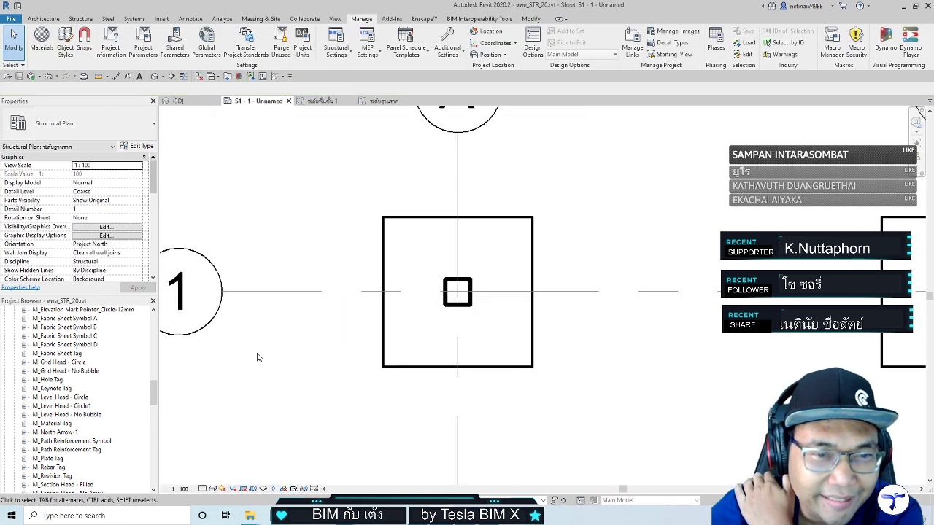
pyautogui.scroll(1, 277, 361)
pyautogui.scroll(-1, 328, 304)
pyautogui.scroll(-2, 379, 328)
pyautogui.moveTo(440, 354)
pyautogui.mouseDown(button='middle')
pyautogui.moveTo(440, 241)
pyautogui.moveTo(440, 262)
pyautogui.moveTo(355, 213)
pyautogui.mouseUp(button='middle')
pyautogui.scroll(3, 354, 212)
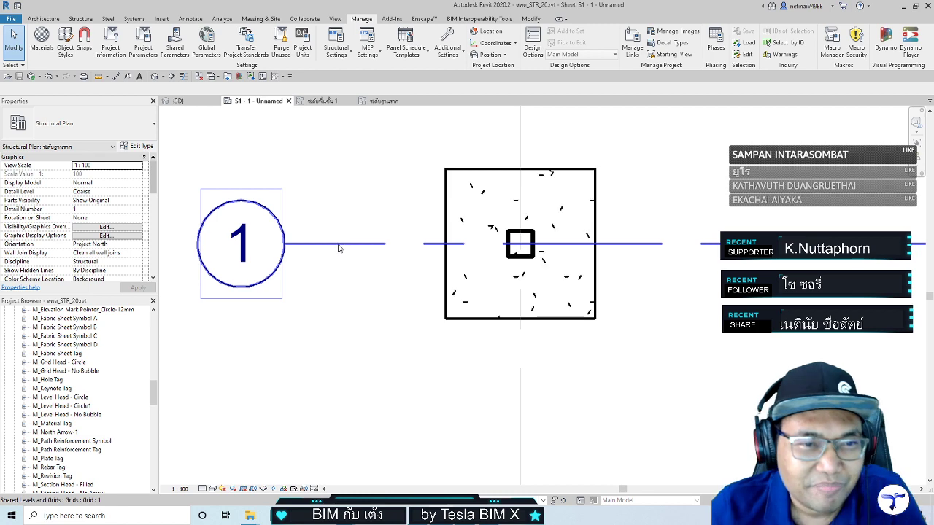
pyautogui.click(338, 246)
pyautogui.scroll(-3, 333, 233)
pyautogui.scroll(-2, 372, 319)
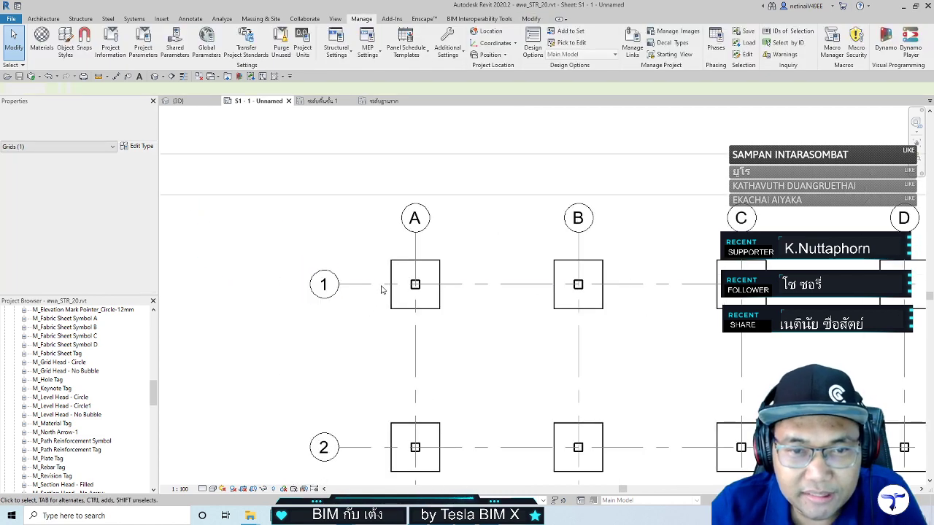
pyautogui.scroll(2, 380, 290)
pyautogui.click(351, 291)
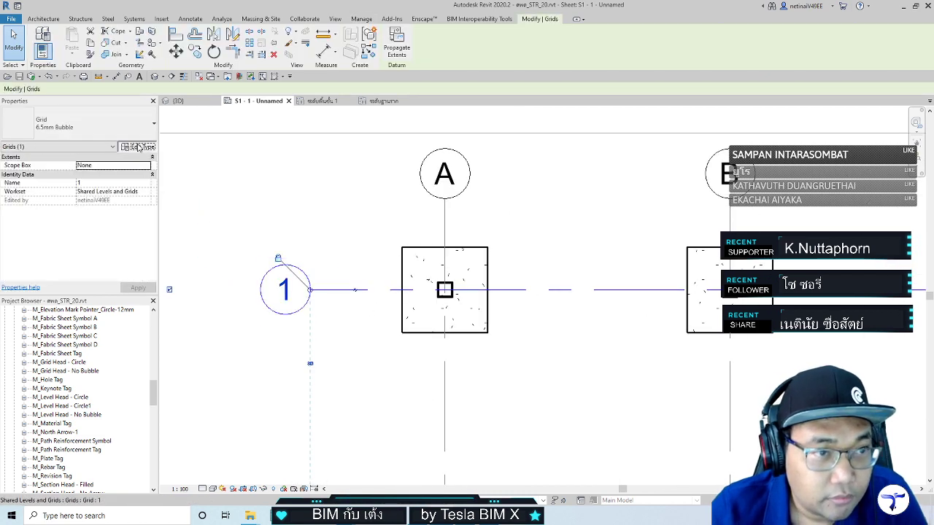
pyautogui.click(138, 147)
pyautogui.click(438, 225)
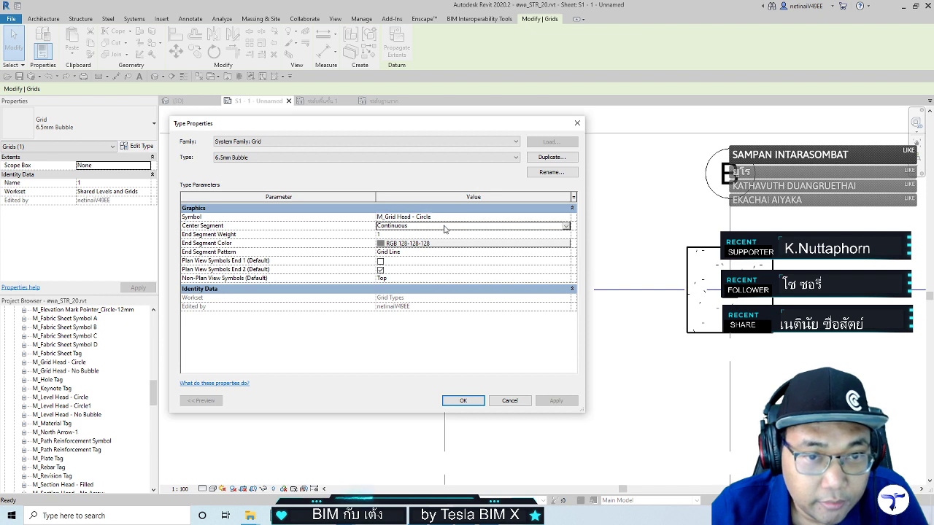
pyautogui.click(566, 228)
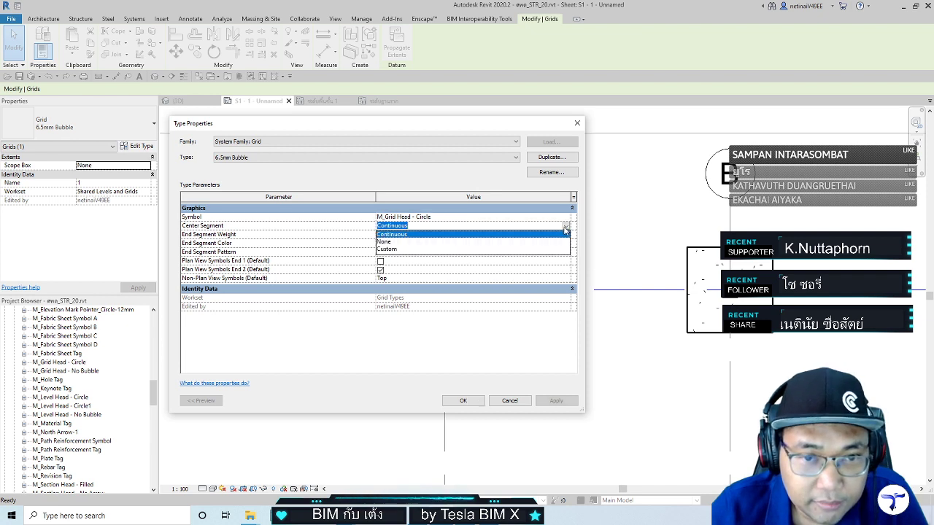
pyautogui.click(471, 227)
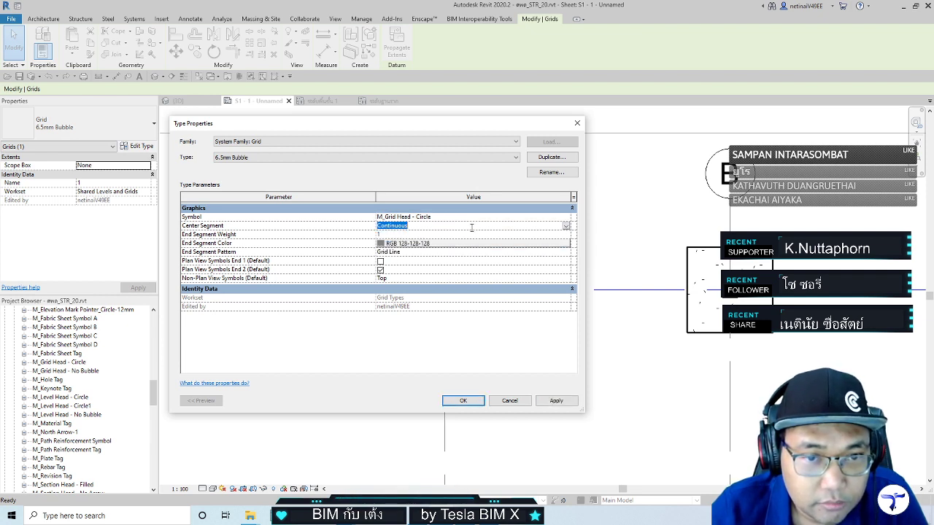
pyautogui.click(437, 252)
pyautogui.click(566, 252)
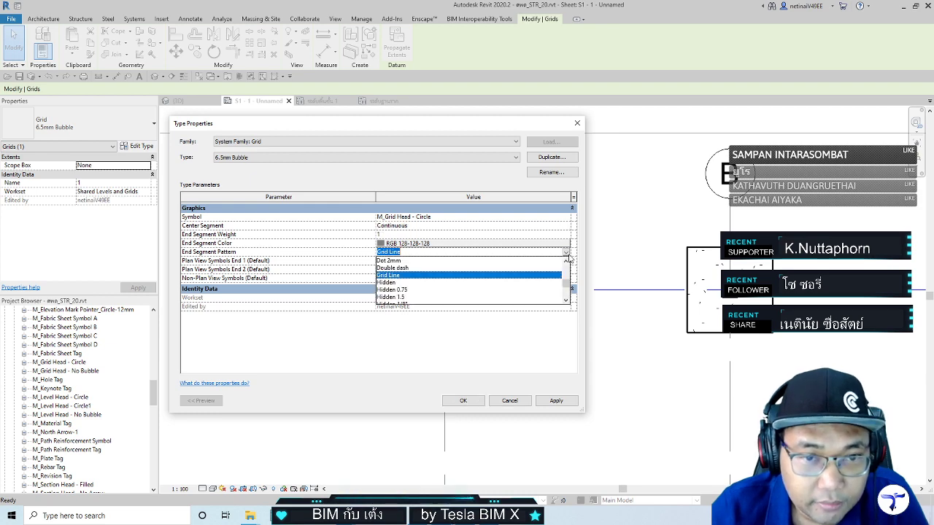
pyautogui.click(568, 256)
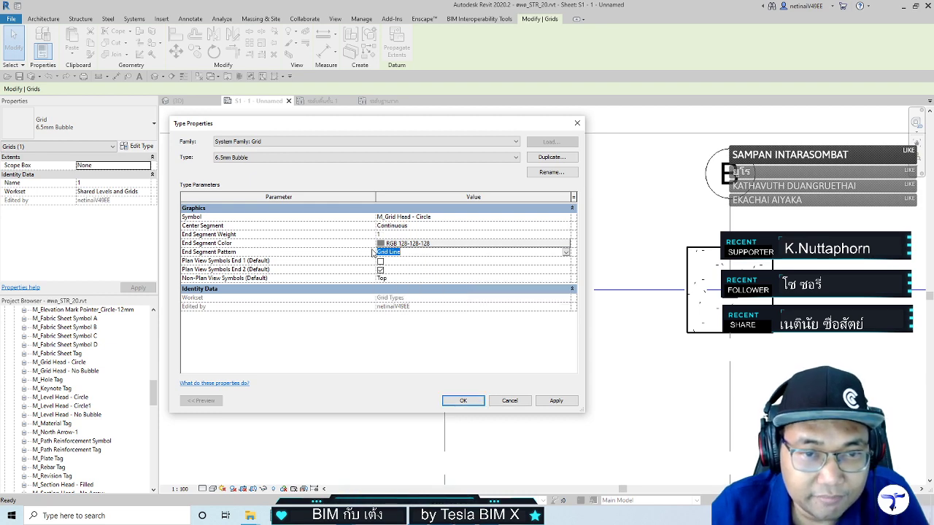
pyautogui.click(578, 124)
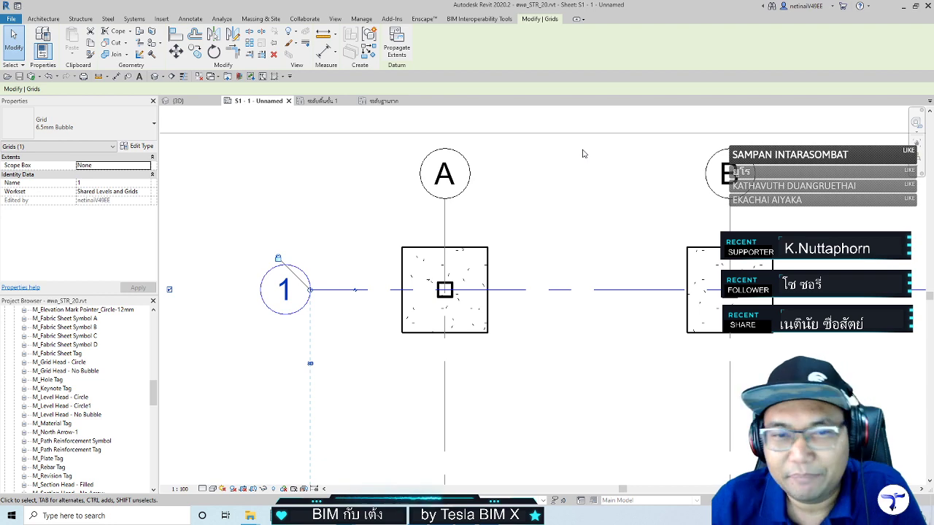
pyautogui.click(593, 191)
pyautogui.moveTo(563, 208); pyautogui.dragTo(507, 223, button='middle')
pyautogui.click(447, 45)
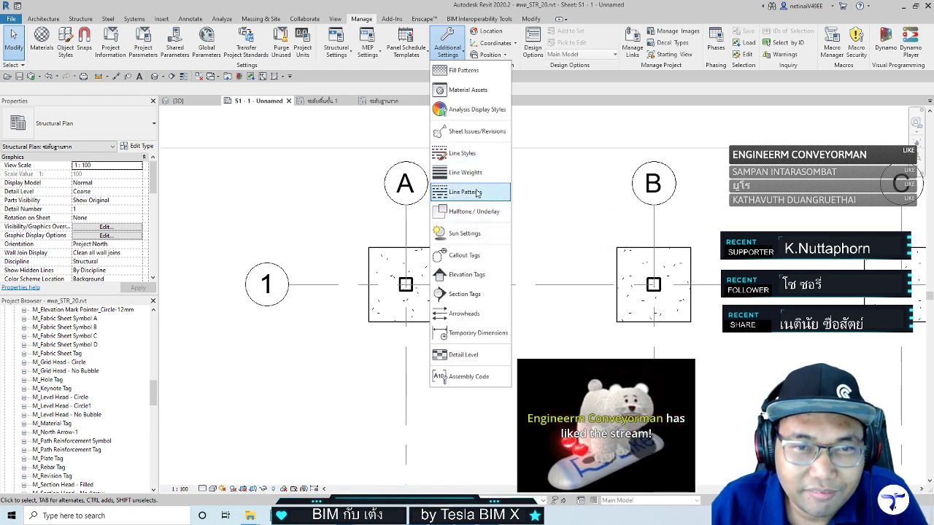
pyautogui.click(466, 153)
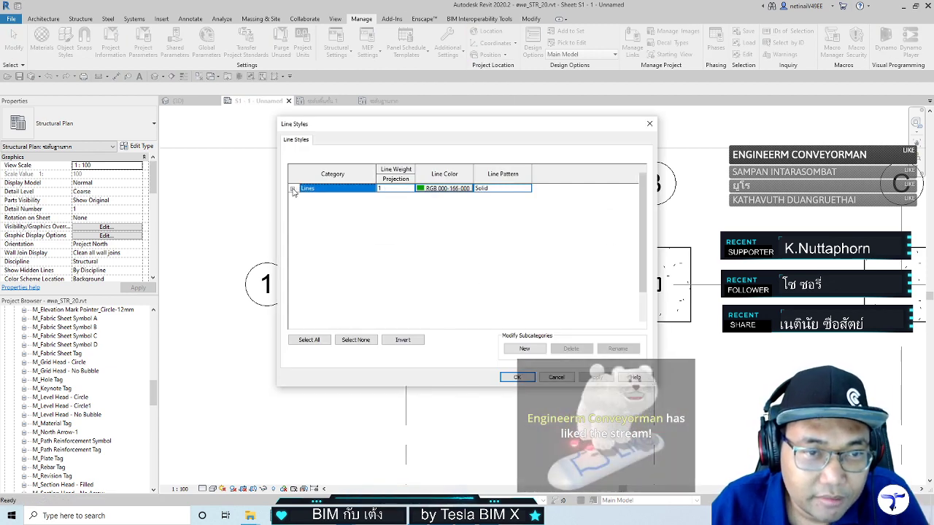
pyautogui.click(293, 188)
pyautogui.click(346, 267)
pyautogui.scroll(-2, 347, 257)
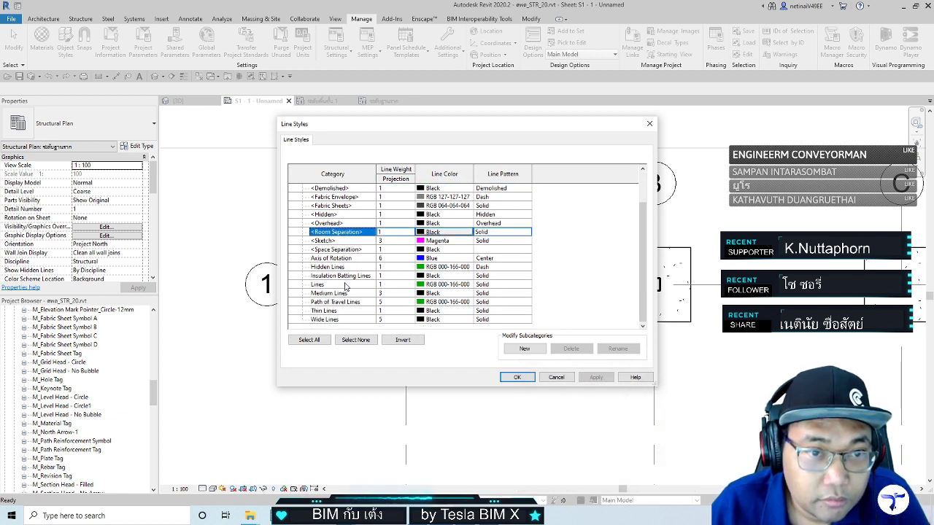
pyautogui.scroll(1, 346, 287)
pyautogui.scroll(1, 345, 286)
pyautogui.scroll(-1, 346, 287)
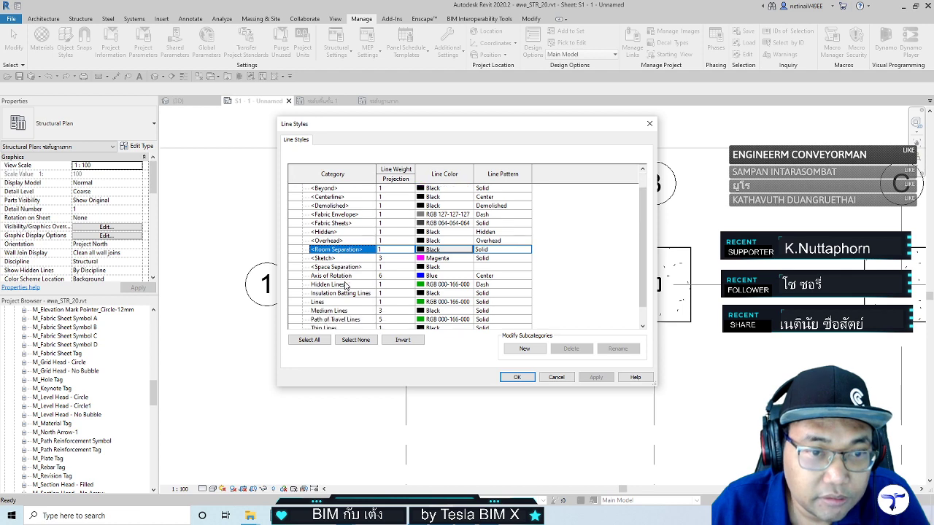
pyautogui.scroll(-1, 346, 287)
pyautogui.press('Return')
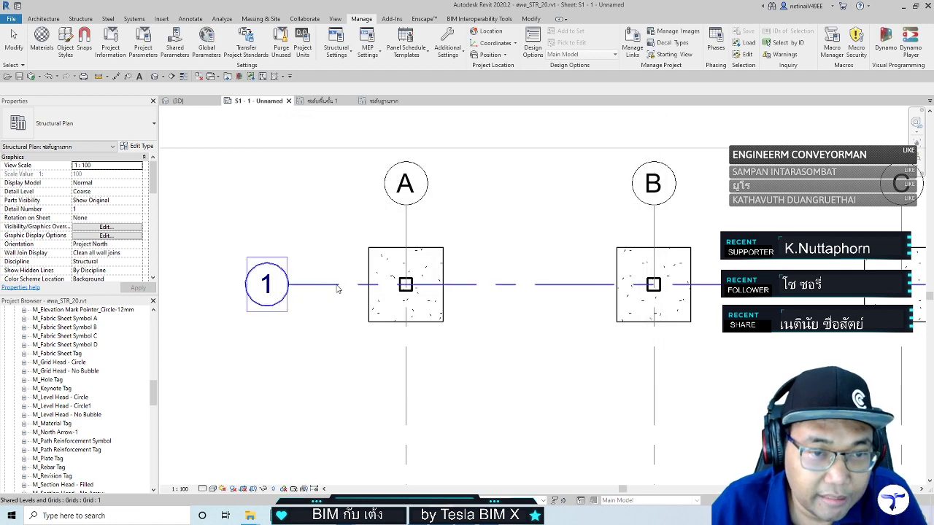
pyautogui.click(266, 283)
pyautogui.click(137, 146)
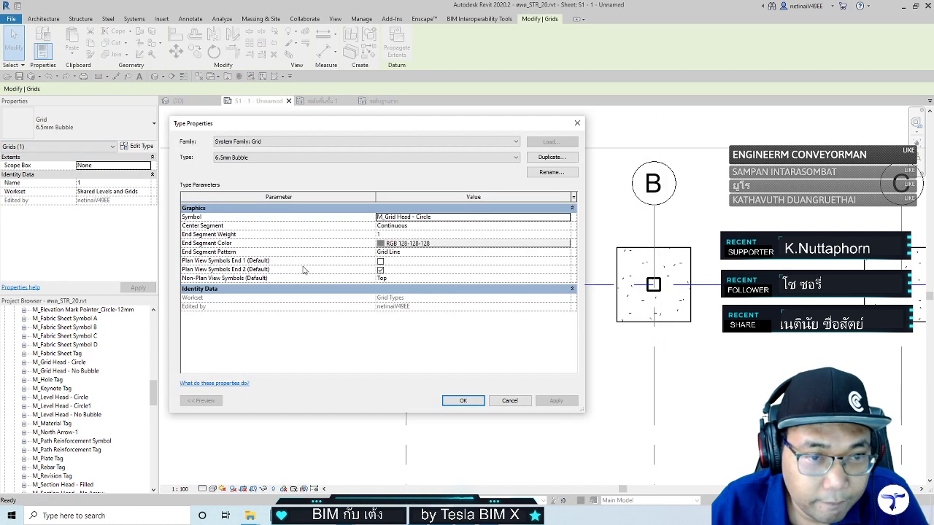
pyautogui.click(415, 227)
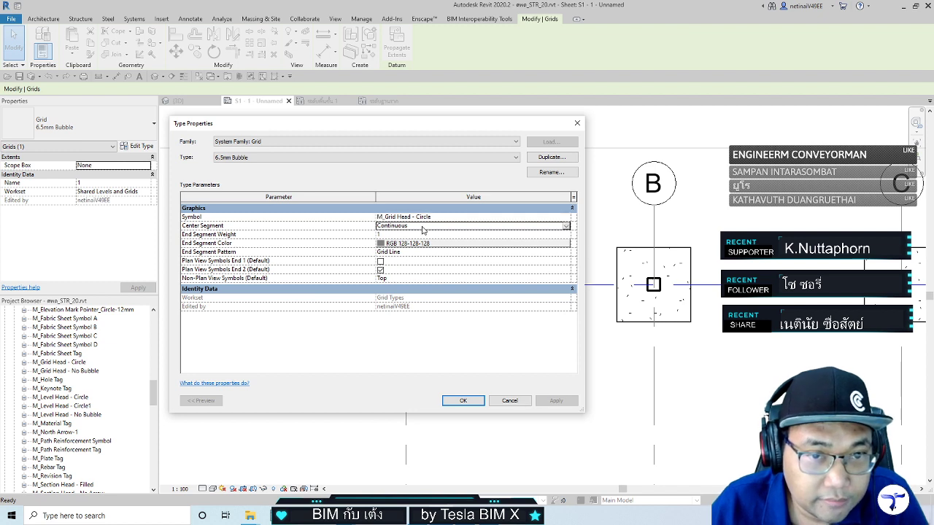
pyautogui.click(567, 226)
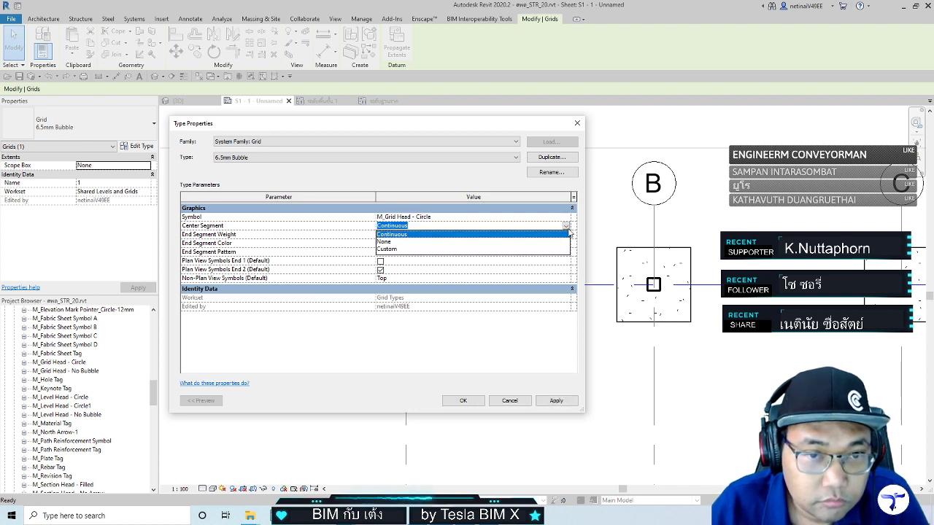
pyautogui.click(567, 231)
pyautogui.click(550, 253)
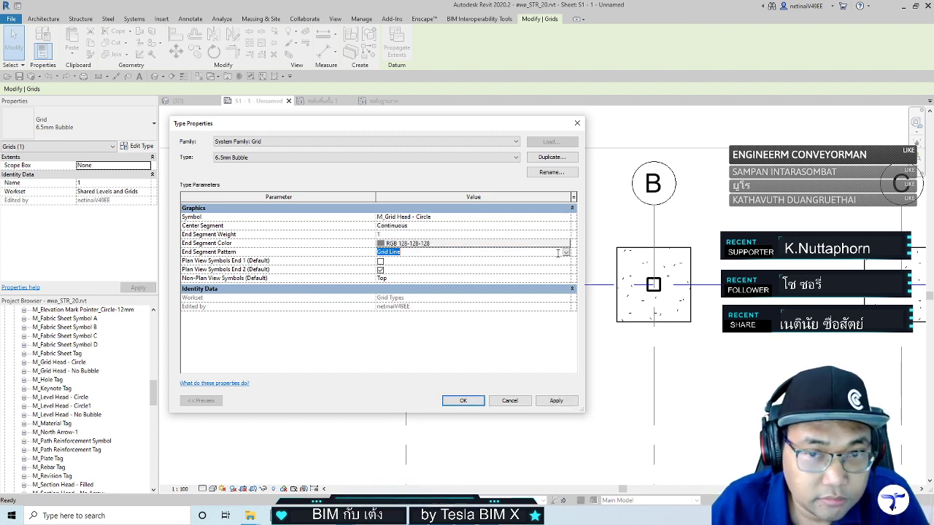
pyautogui.click(567, 252)
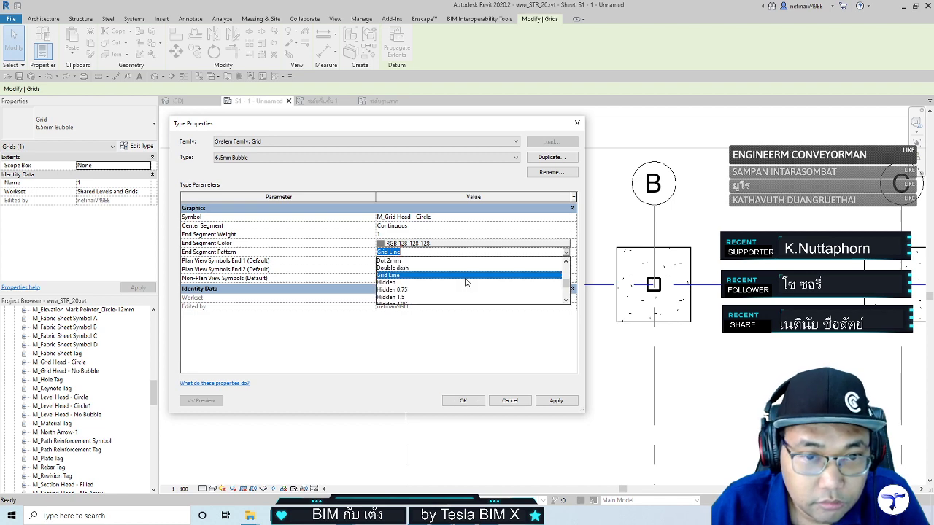
pyautogui.scroll(-2, 466, 283)
pyautogui.scroll(-2, 466, 282)
pyautogui.scroll(2, 466, 283)
pyautogui.scroll(3, 466, 283)
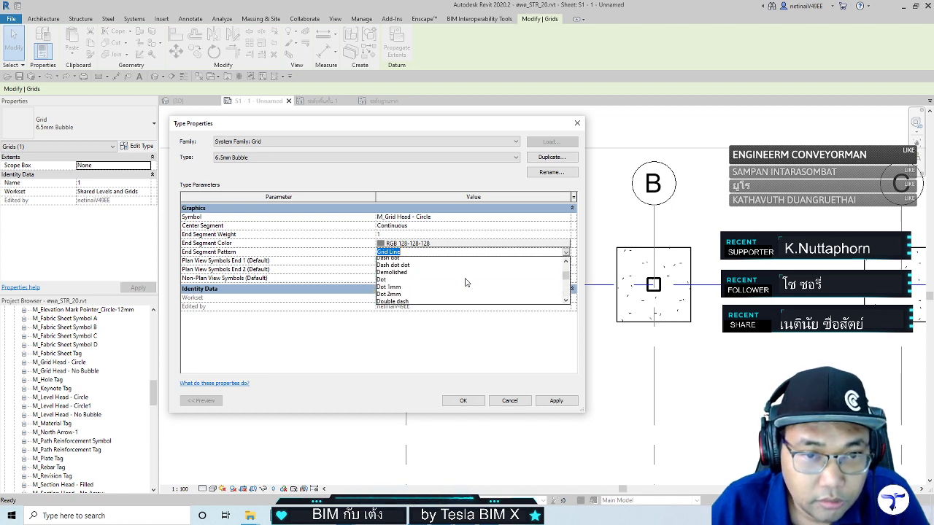
pyautogui.scroll(-2, 466, 282)
pyautogui.click(466, 282)
pyautogui.click(462, 400)
pyautogui.click(361, 18)
pyautogui.click(447, 46)
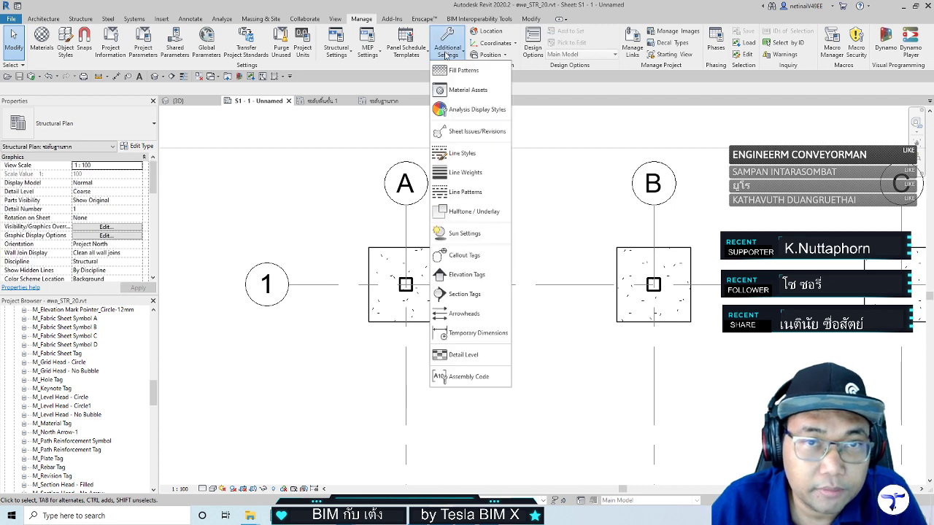
pyautogui.click(464, 192)
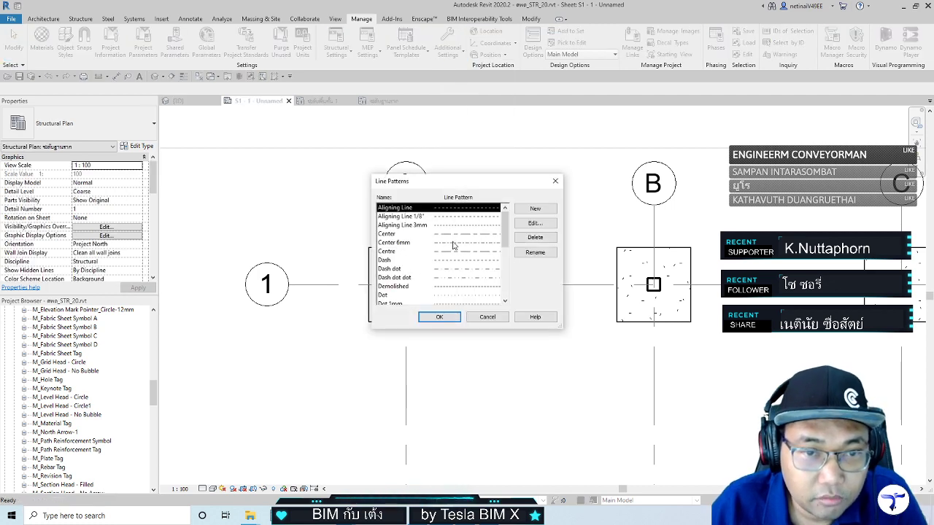
pyautogui.moveTo(503, 225); pyautogui.dragTo(503, 245)
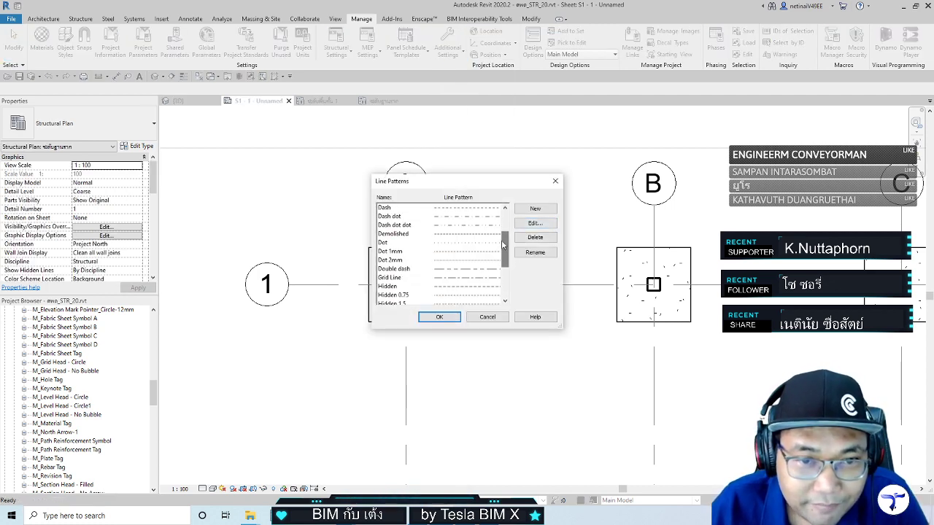
pyautogui.click(393, 277)
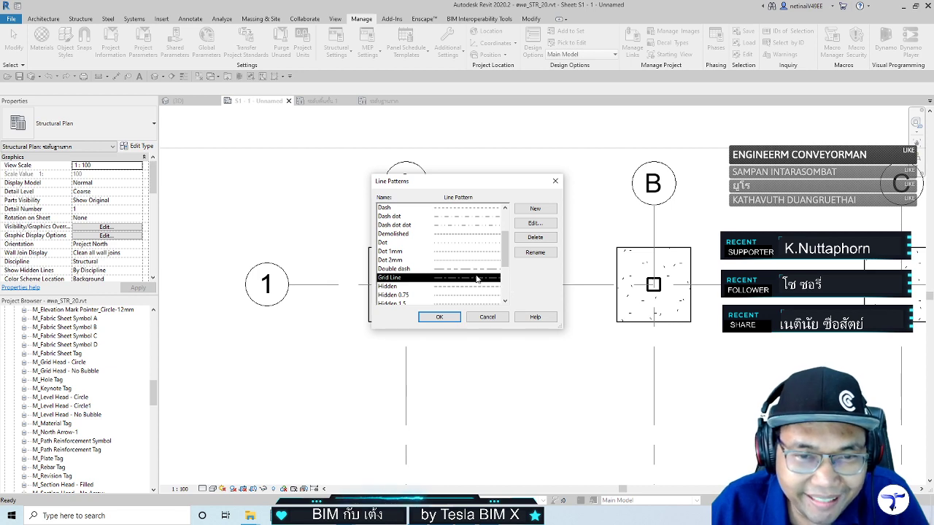
pyautogui.click(535, 224)
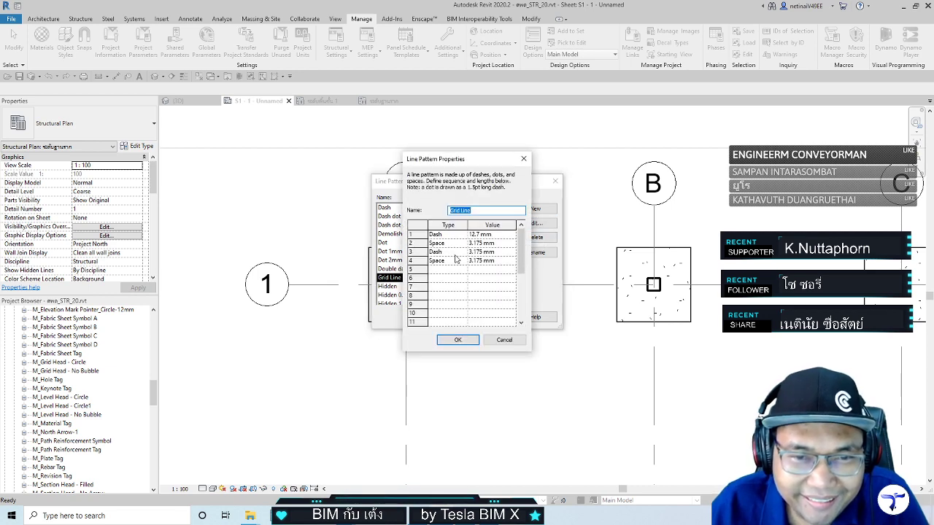
pyautogui.moveTo(458, 162); pyautogui.dragTo(253, 202)
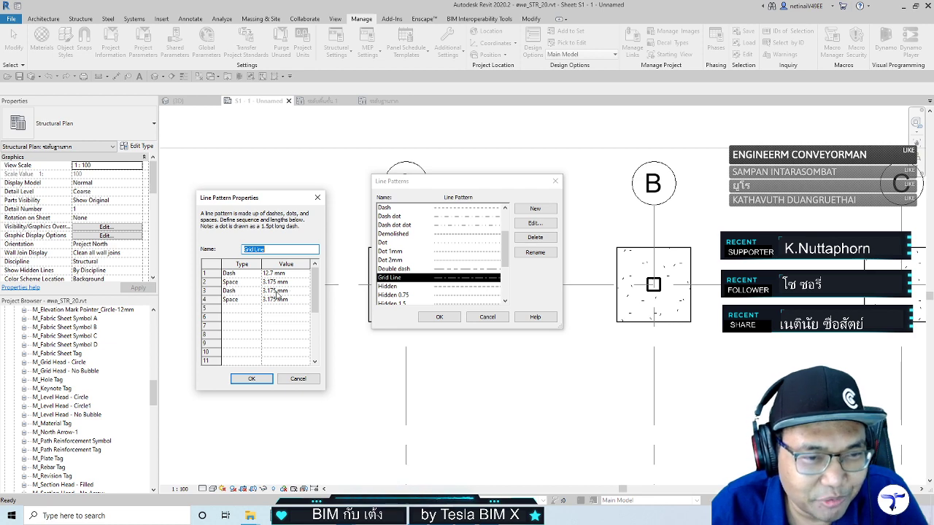
pyautogui.click(255, 310)
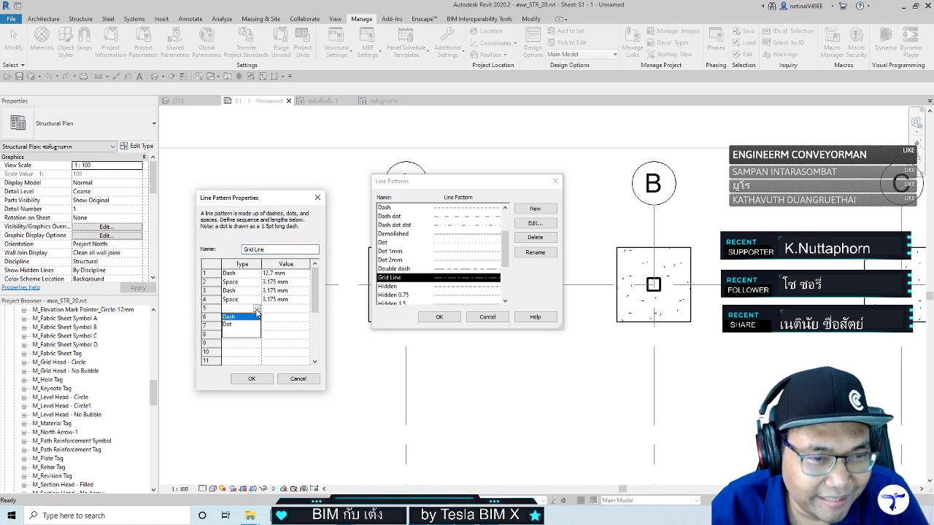
pyautogui.press('Escape')
pyautogui.press('Escape')
pyautogui.press('Escape')
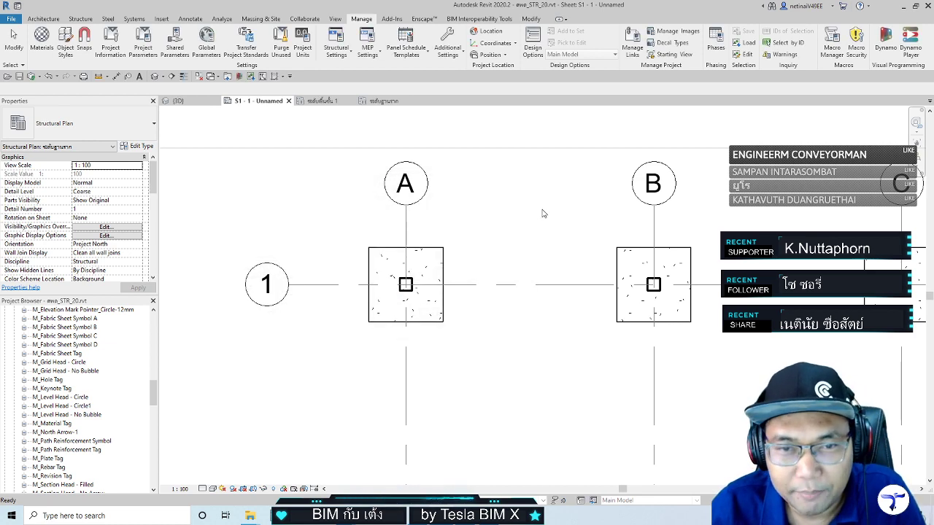
# Set the grid type's end segment pattern to Hidden 0.75
pyautogui.scroll(-3, 339, 242)
pyautogui.scroll(-1, 496, 292)
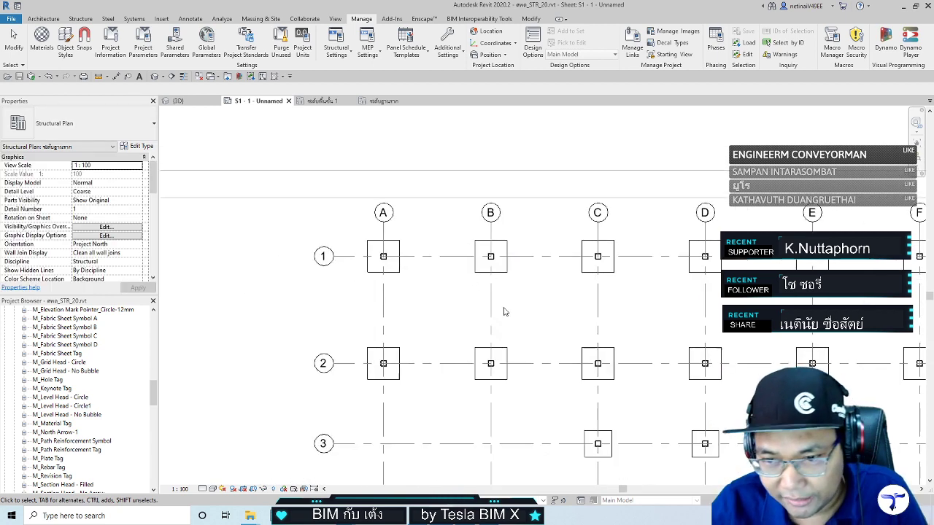
pyautogui.scroll(-3, 496, 291)
pyautogui.scroll(3, 462, 237)
pyautogui.scroll(3, 474, 241)
pyautogui.click(490, 241)
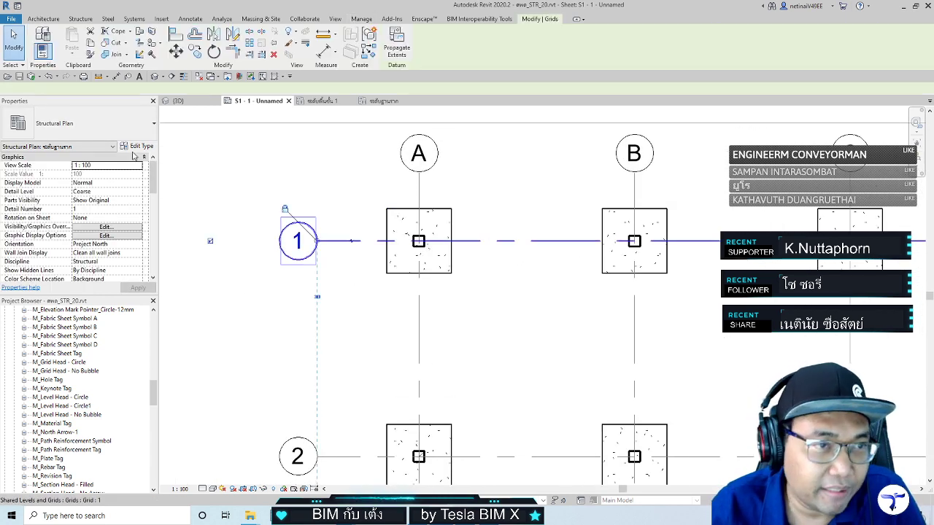
pyautogui.click(137, 146)
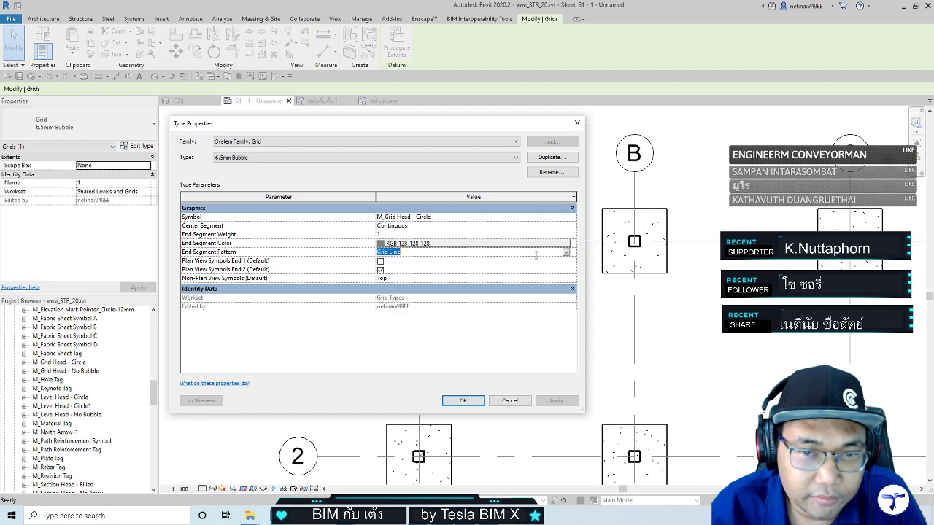
pyautogui.click(567, 251)
pyautogui.click(407, 283)
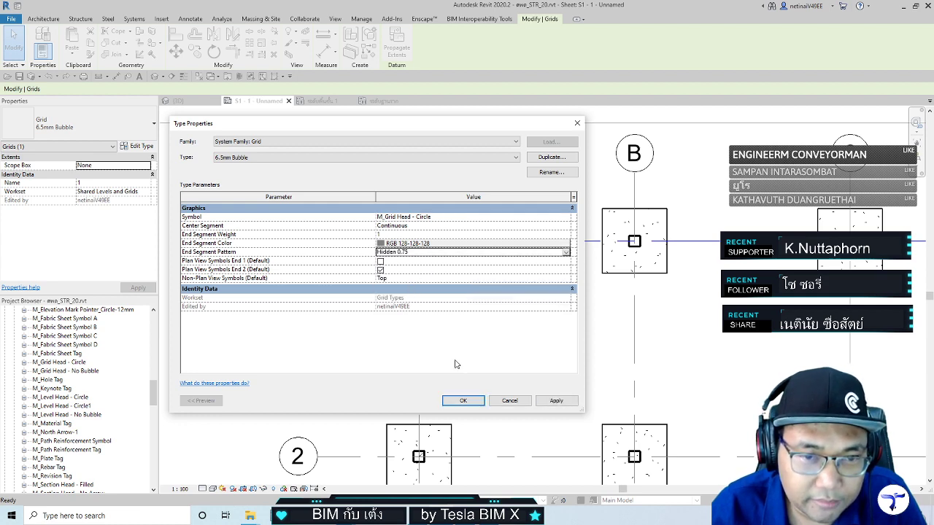
pyautogui.click(462, 400)
pyautogui.click(504, 292)
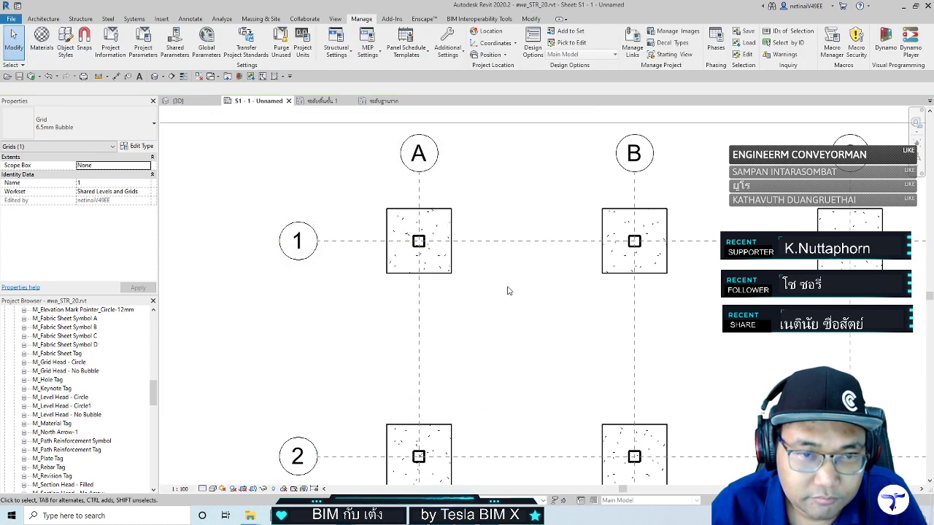
# Synchronize the project with the central model
pyautogui.scroll(3, 504, 282)
pyautogui.scroll(-2, 583, 307)
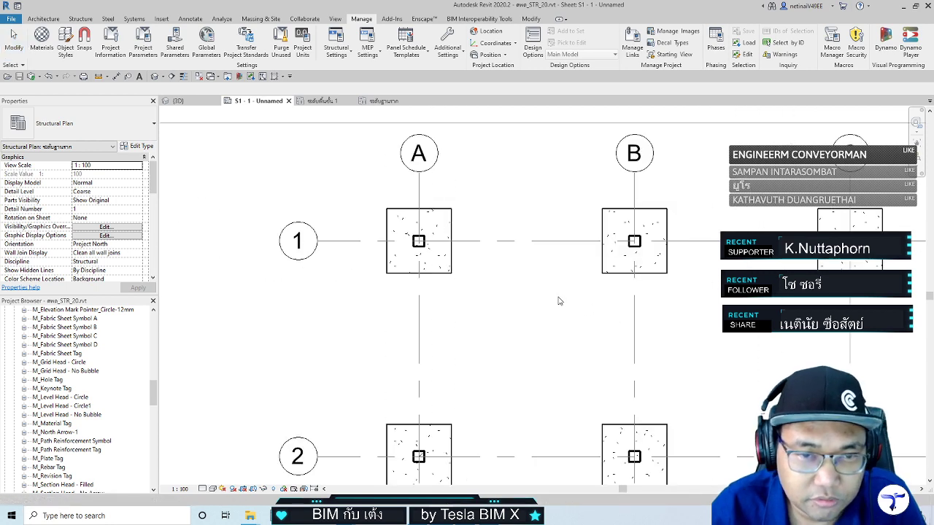
pyautogui.scroll(-3, 472, 261)
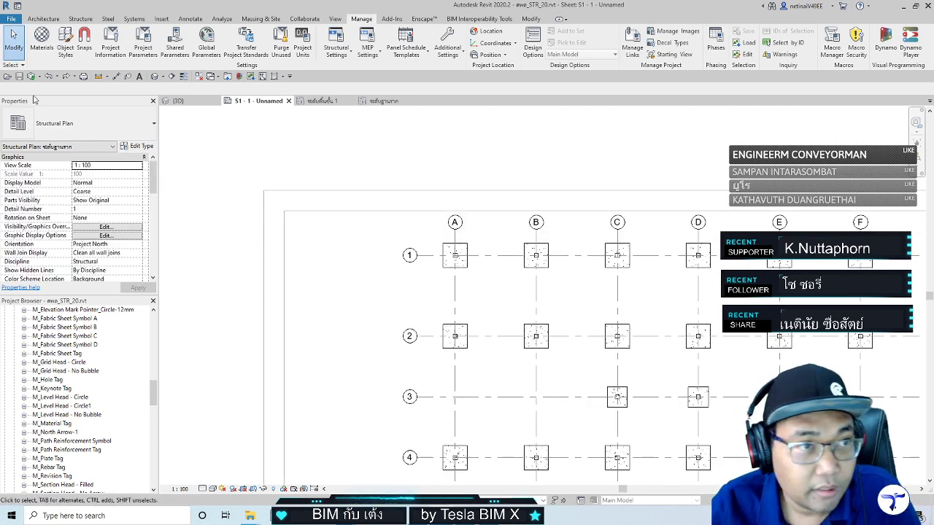
pyautogui.click(33, 78)
pyautogui.press('Return')
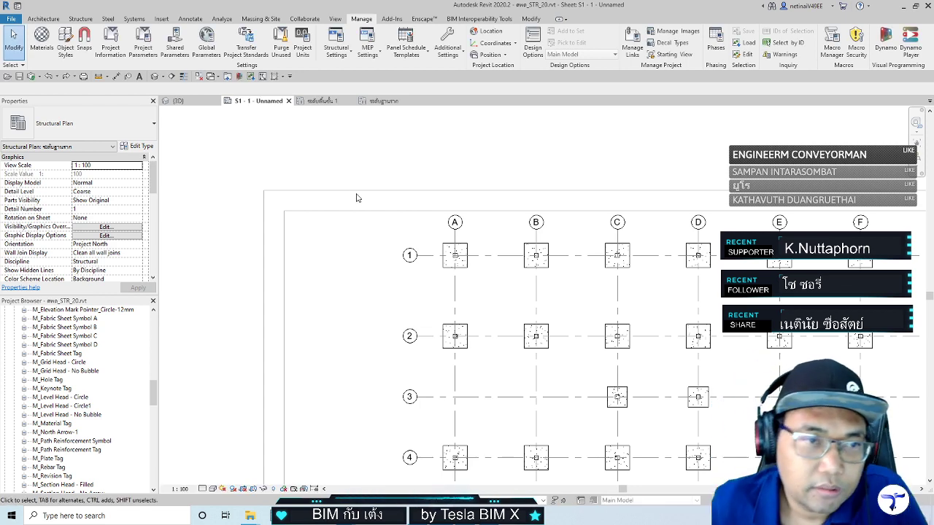
# Activate the foundation plan viewport on sheet S1 and zoom in
pyautogui.scroll(-3, 369, 174)
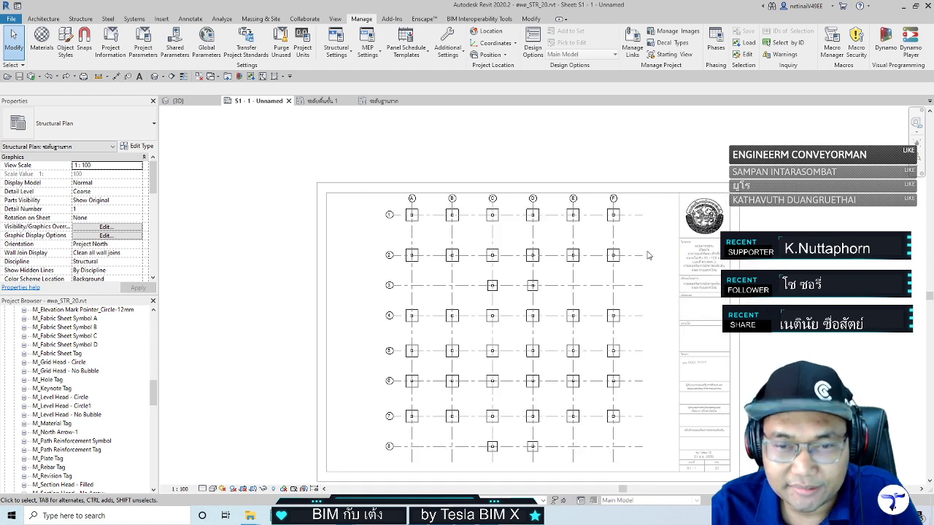
pyautogui.moveTo(665, 311)
pyautogui.mouseDown(button='middle')
pyautogui.moveTo(674, 294)
pyautogui.moveTo(714, 335)
pyautogui.mouseUp(button='middle')
pyautogui.click(573, 267)
pyautogui.doubleClick(567, 267)
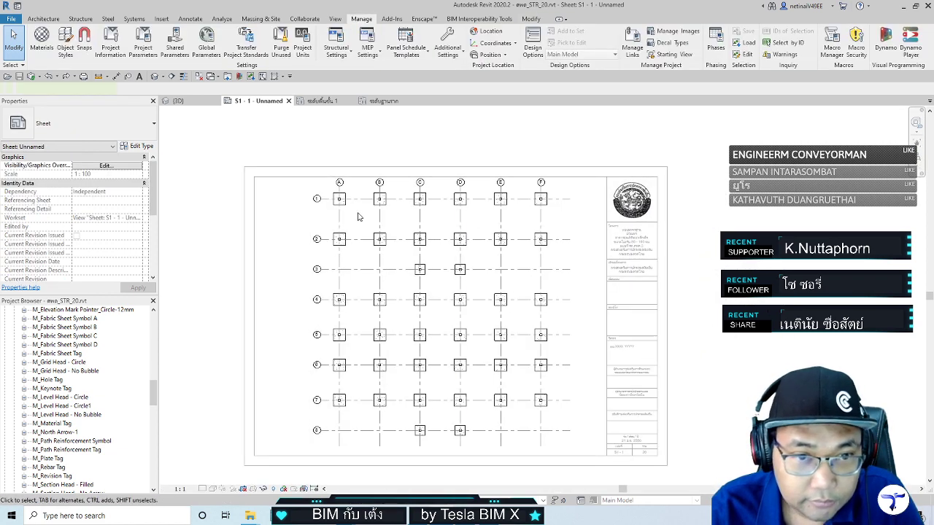
pyautogui.scroll(2, 358, 215)
pyautogui.scroll(1, 379, 261)
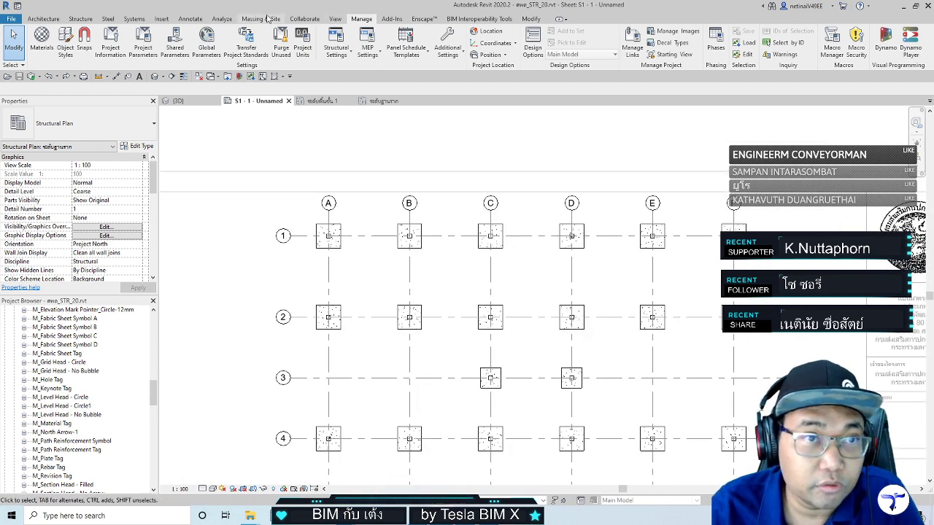
# Tag all untagged footings with Structural Foundation Tags using Tag All
pyautogui.click(192, 20)
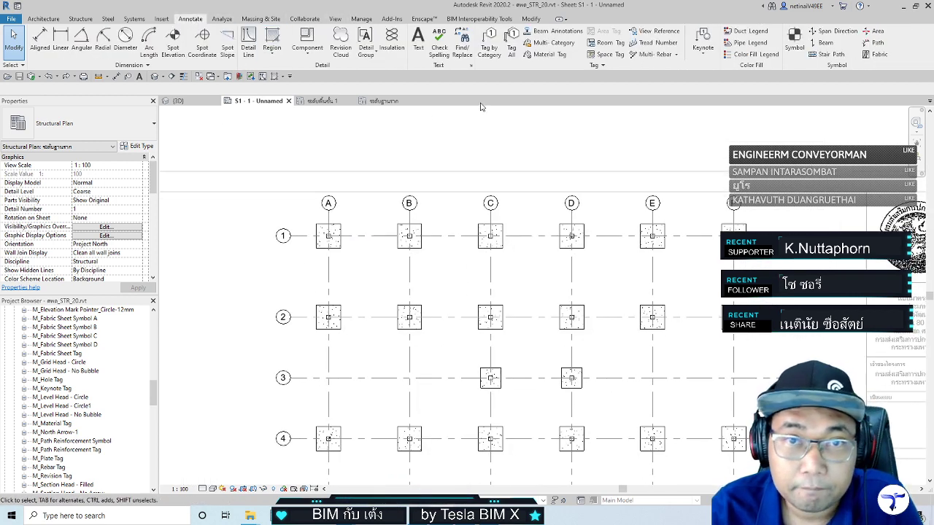
pyautogui.click(514, 46)
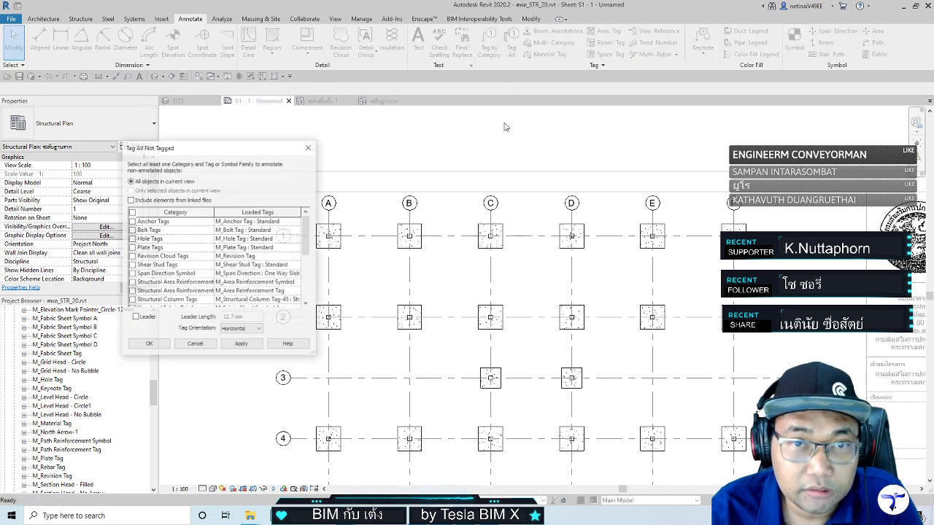
pyautogui.moveTo(205, 148); pyautogui.dragTo(446, 153)
pyautogui.scroll(-2, 406, 270)
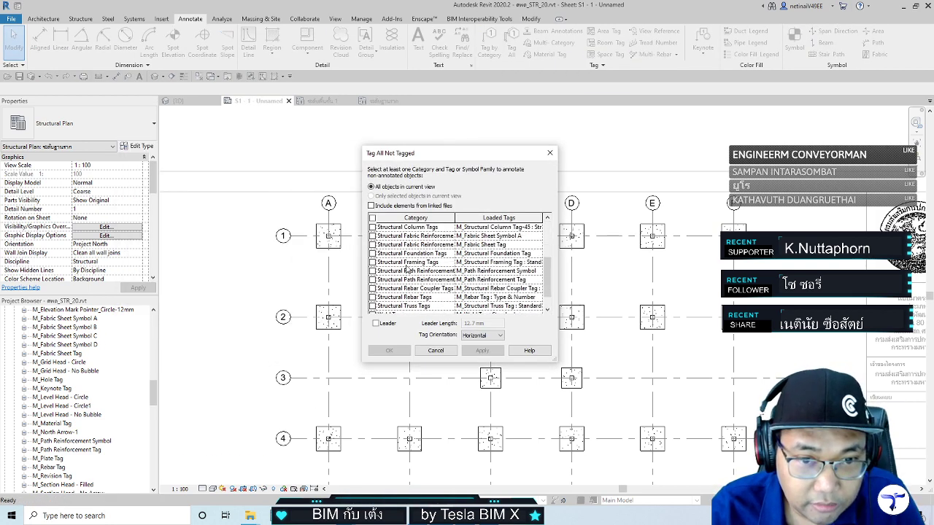
pyautogui.scroll(-3, 406, 270)
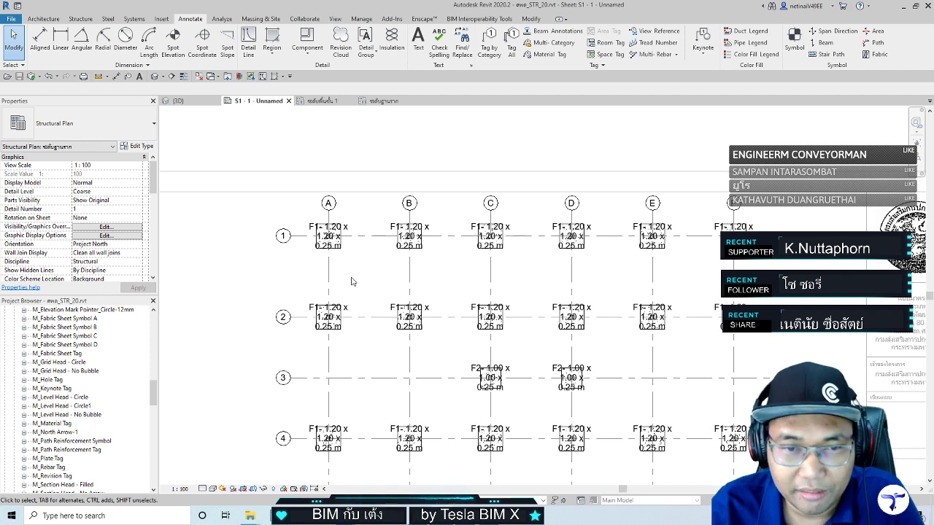
pyautogui.scroll(3, 306, 218)
pyautogui.scroll(1, 313, 246)
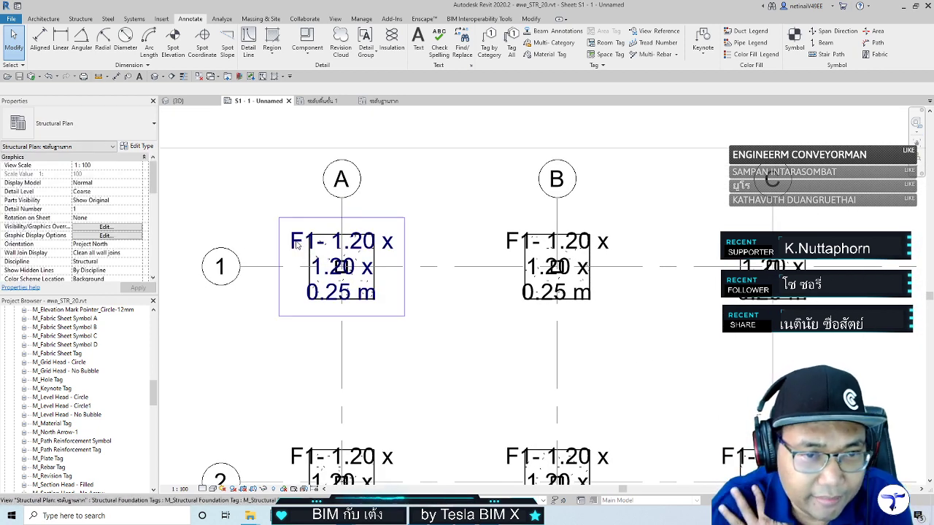
# Open the F1 tag's M_Structural Foundation Tag family for editing
pyautogui.click(296, 245)
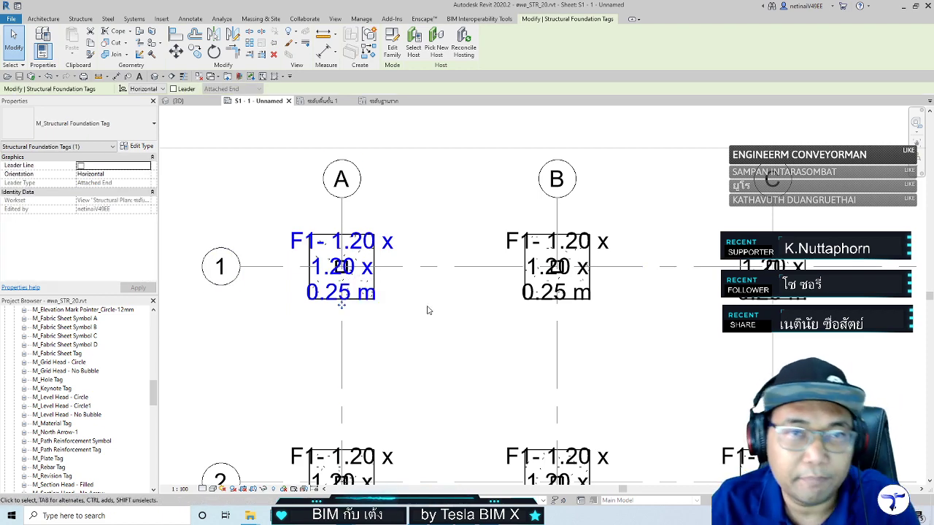
pyautogui.moveTo(427, 308); pyautogui.dragTo(394, 303, button='middle')
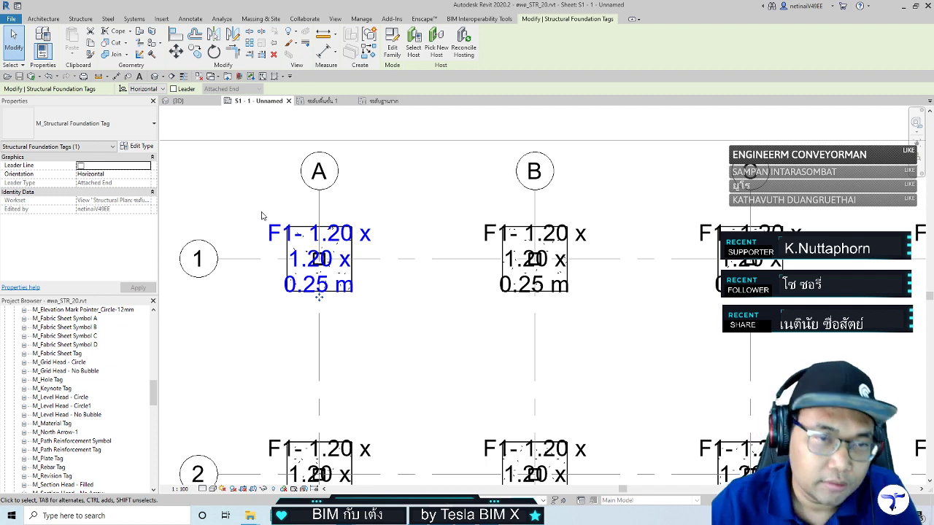
pyautogui.moveTo(263, 216); pyautogui.dragTo(290, 207, button='middle')
pyautogui.scroll(2, 284, 219)
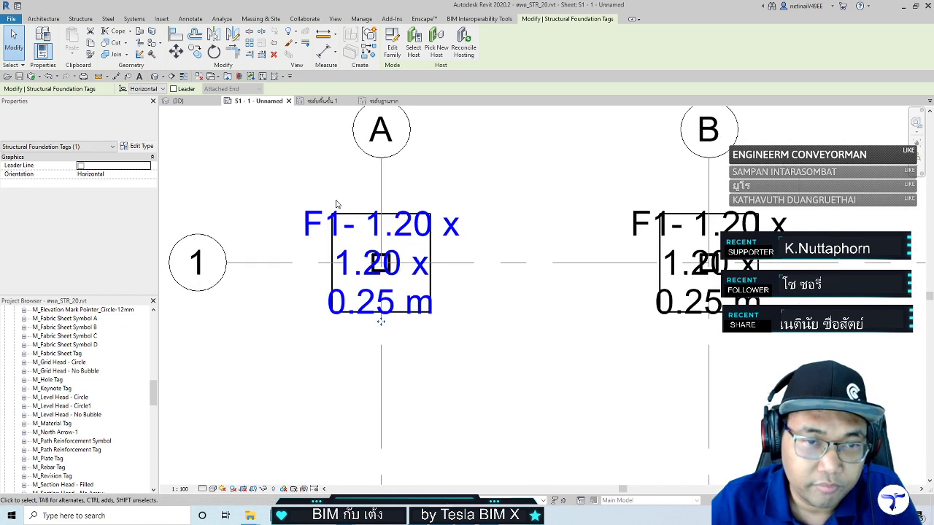
pyautogui.click(391, 50)
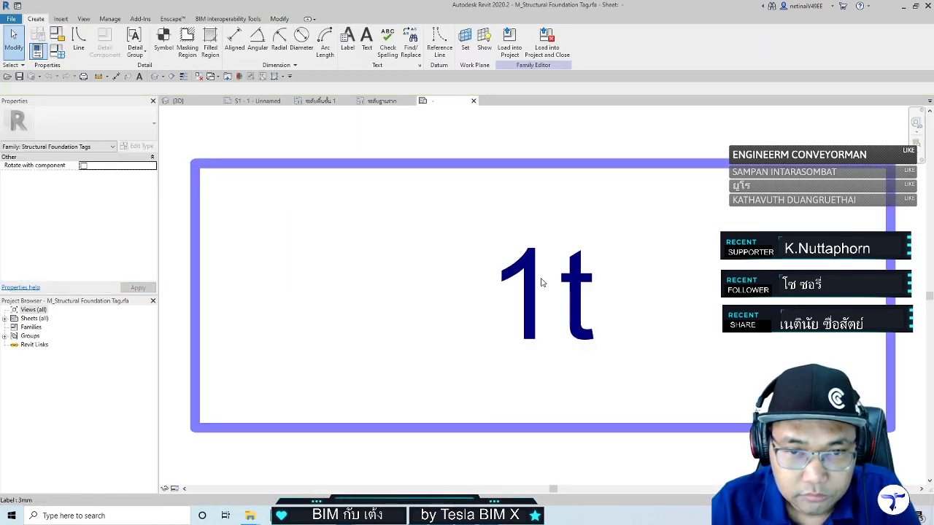
# Replace Type Name with Type Mark in the tag label and load it without saving
pyautogui.click(548, 269)
pyautogui.scroll(-3, 409, 160)
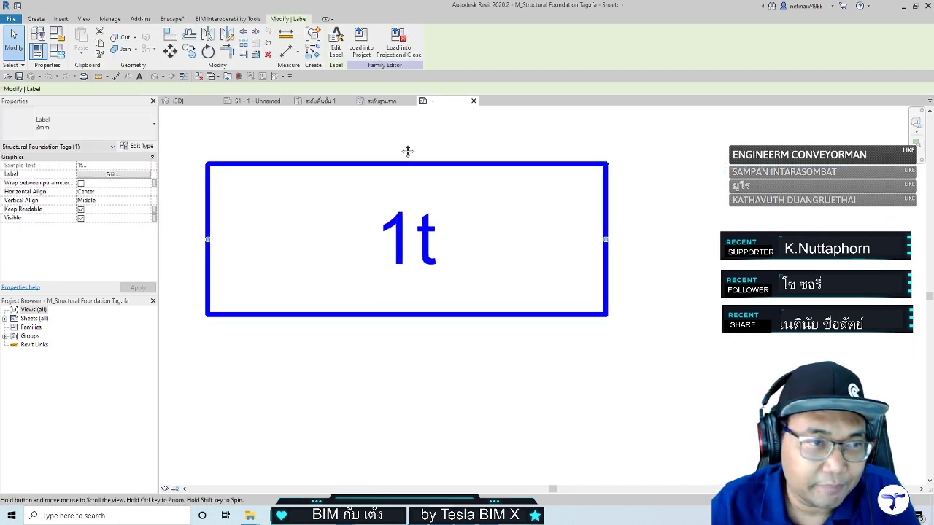
pyautogui.click(96, 176)
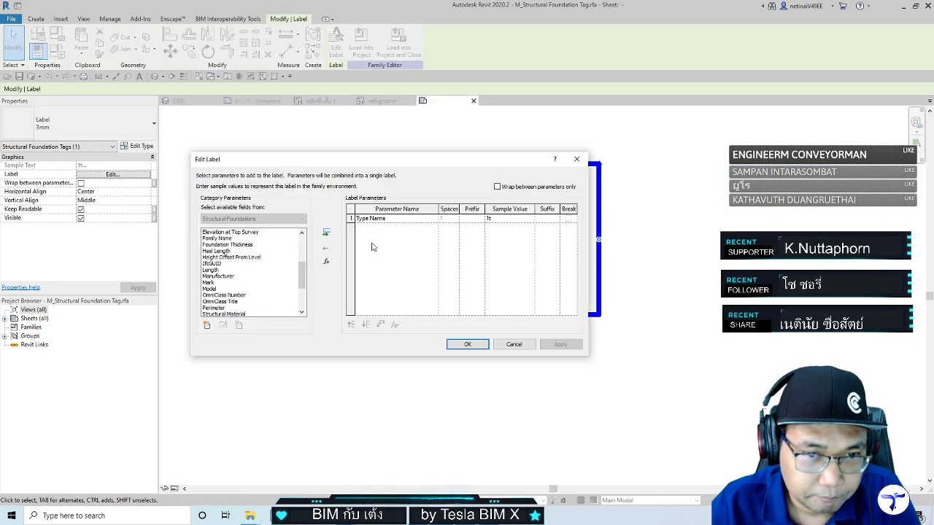
pyautogui.click(353, 218)
pyautogui.click(326, 248)
pyautogui.scroll(-2, 234, 277)
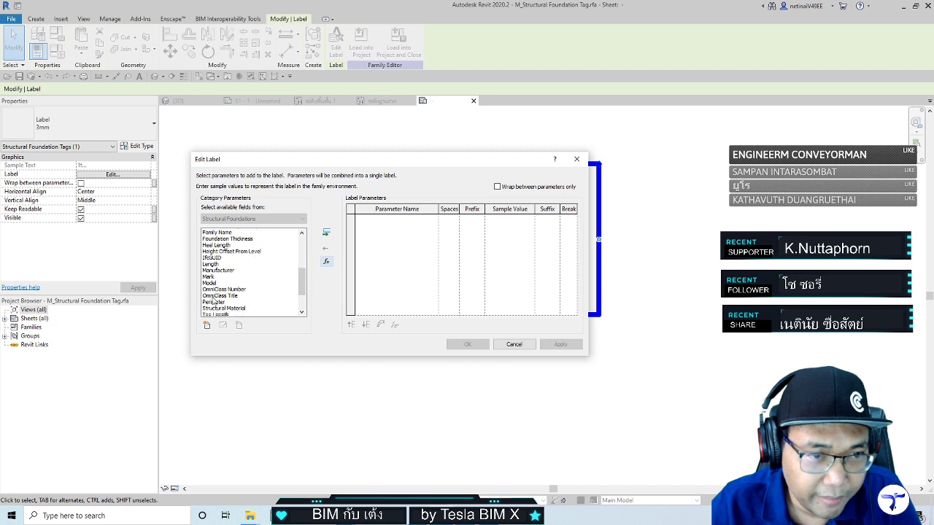
pyautogui.scroll(-2, 222, 299)
pyautogui.doubleClick(219, 283)
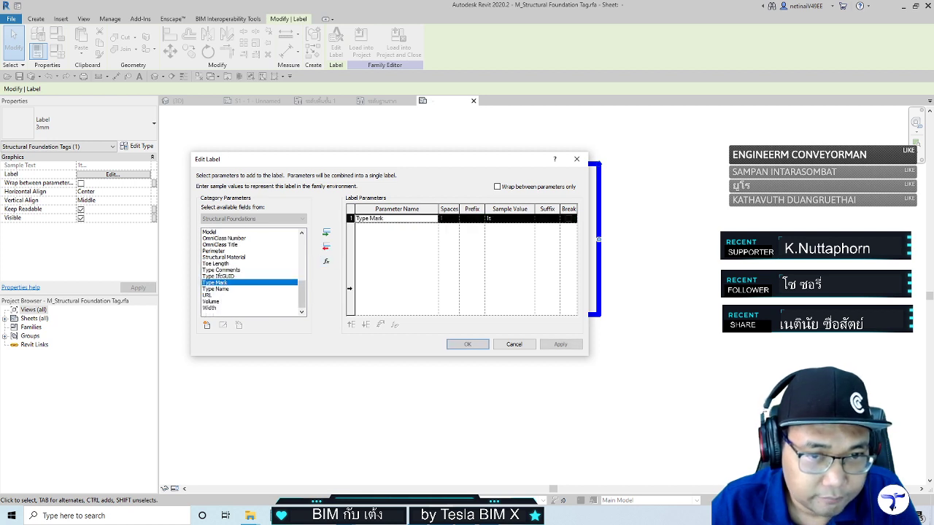
pyautogui.click(468, 344)
pyautogui.click(398, 42)
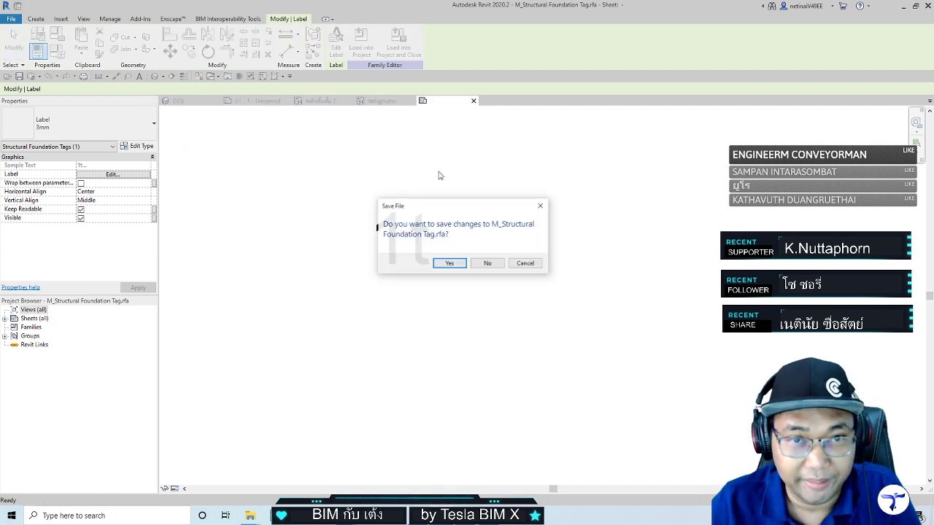
pyautogui.click(487, 263)
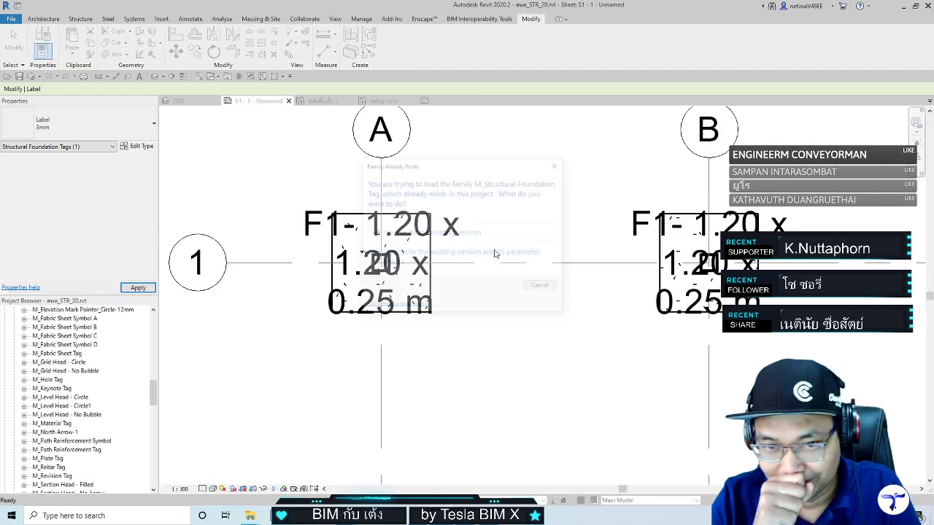
# Overwrite the existing tag family, then verify the A1 footing's Type Mark is F1
pyautogui.click(474, 254)
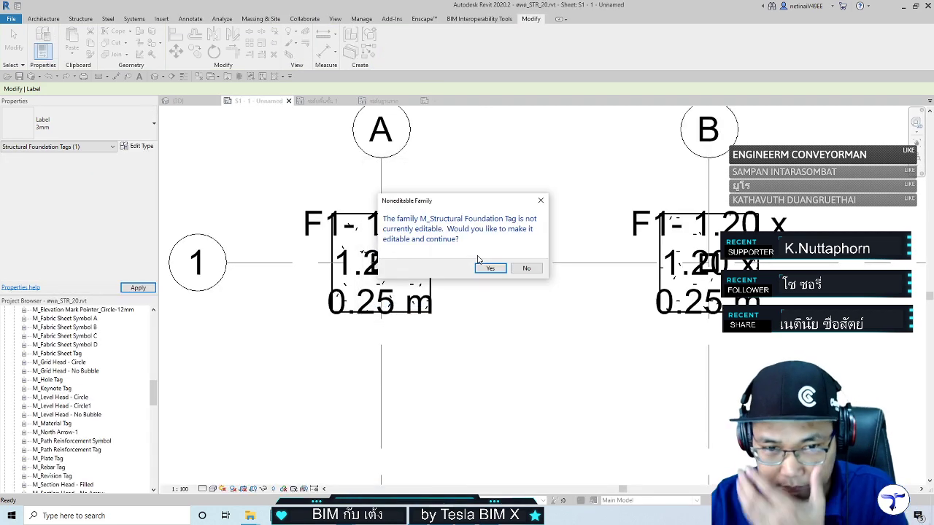
pyautogui.click(488, 268)
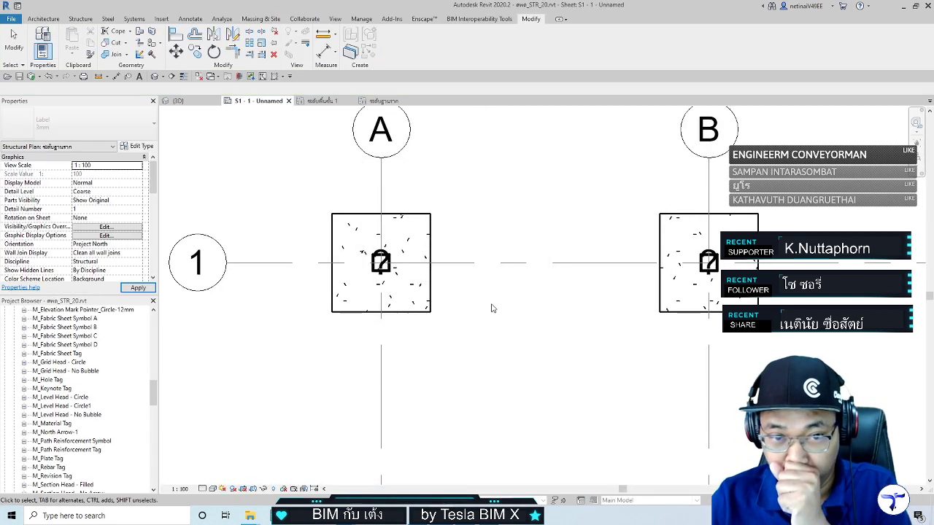
pyautogui.scroll(-2, 495, 301)
pyautogui.scroll(3, 419, 230)
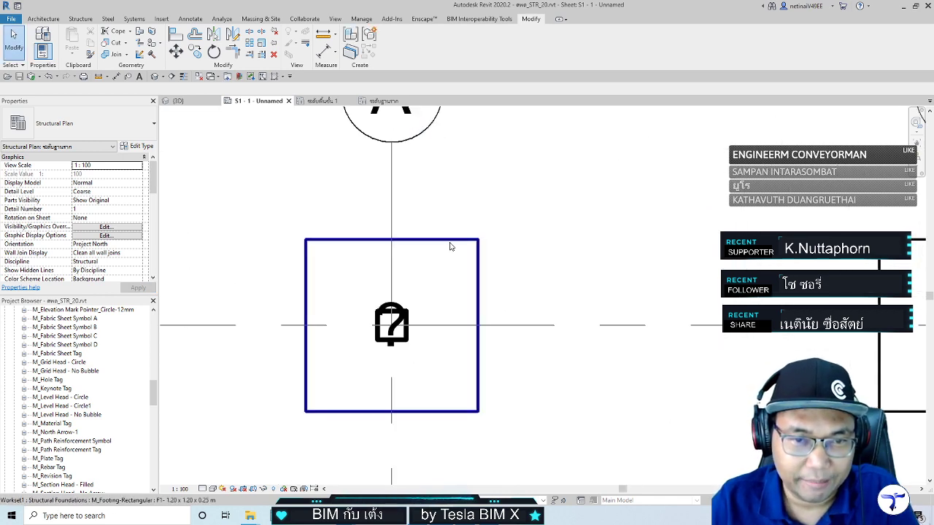
pyautogui.moveTo(488, 244); pyautogui.dragTo(431, 252, button='middle')
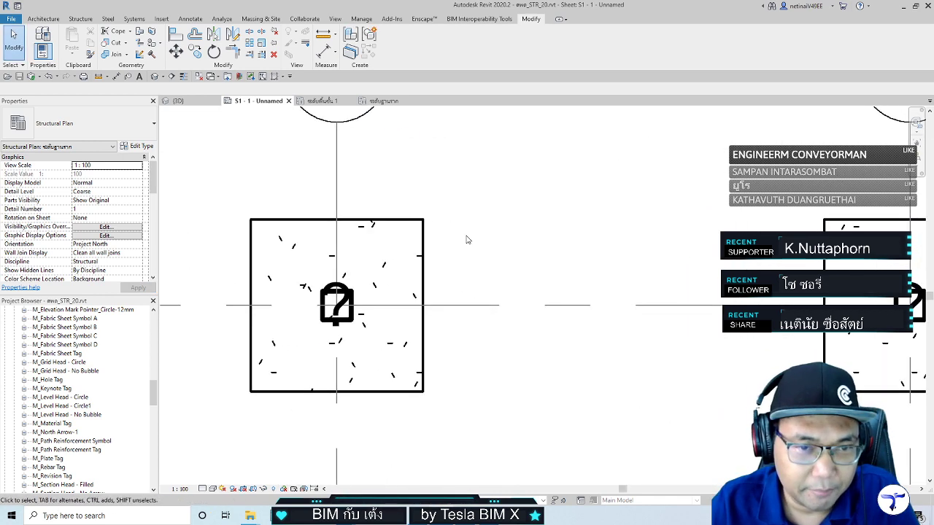
pyautogui.click(421, 231)
pyautogui.moveTo(486, 235); pyautogui.dragTo(467, 210, button='middle')
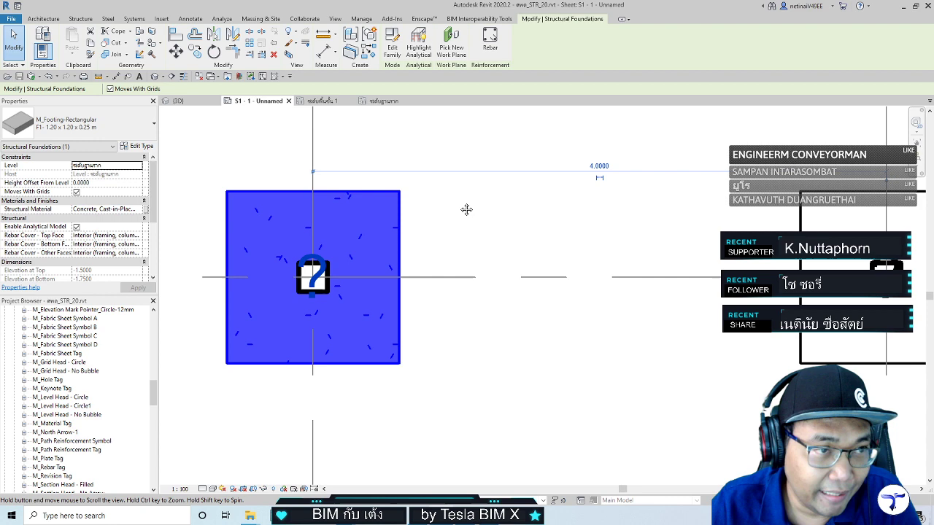
pyautogui.click(137, 145)
pyautogui.scroll(-1, 332, 252)
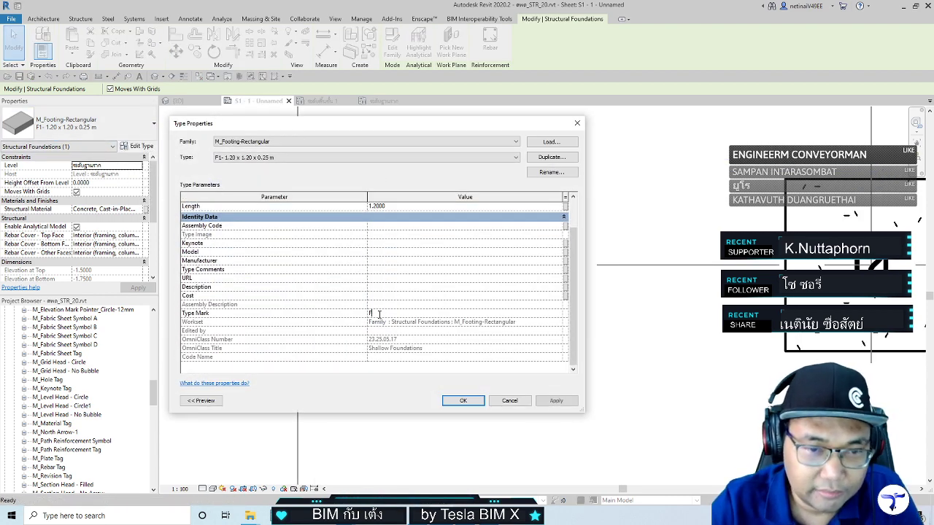
pyautogui.click(458, 400)
pyautogui.click(466, 377)
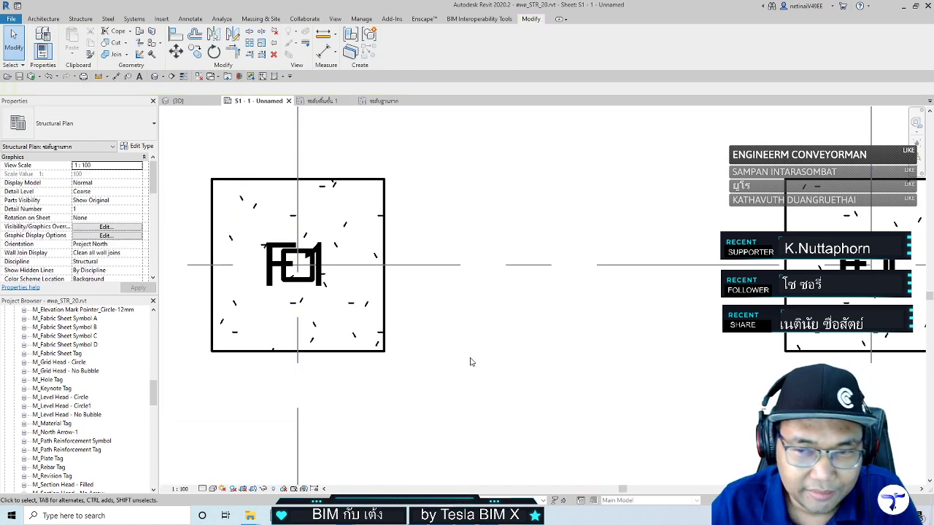
# Change the question-mark footing tag to F2, accepting the type-parameter change
pyautogui.scroll(-3, 481, 357)
pyautogui.scroll(-2, 536, 242)
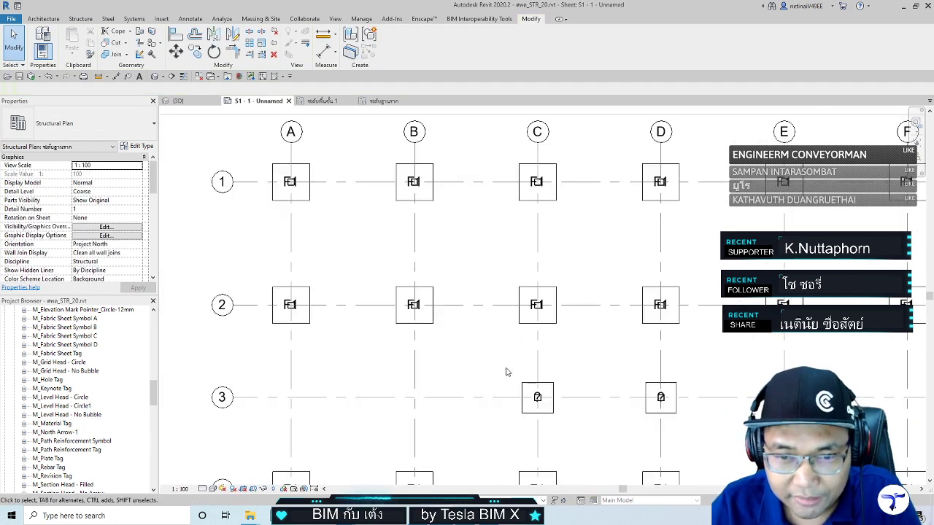
pyautogui.scroll(2, 521, 298)
pyautogui.scroll(3, 538, 312)
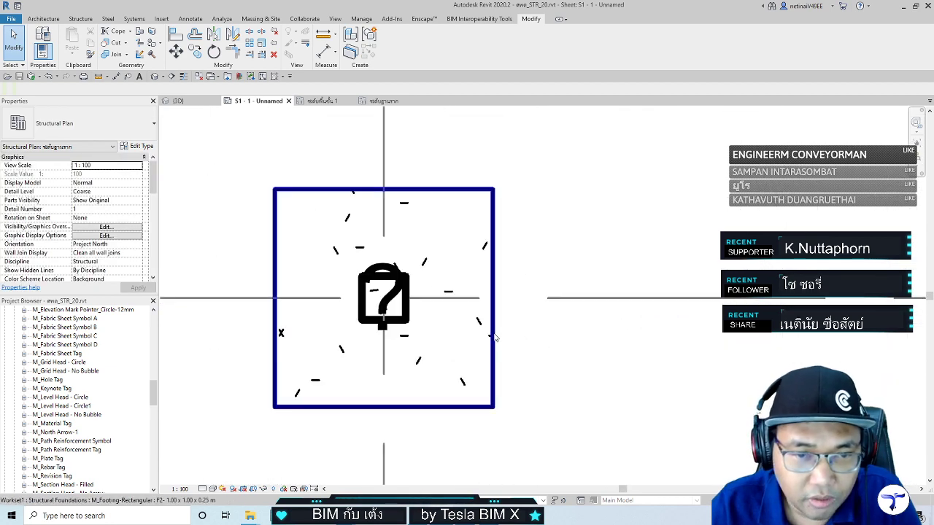
pyautogui.click(493, 336)
pyautogui.click(632, 240)
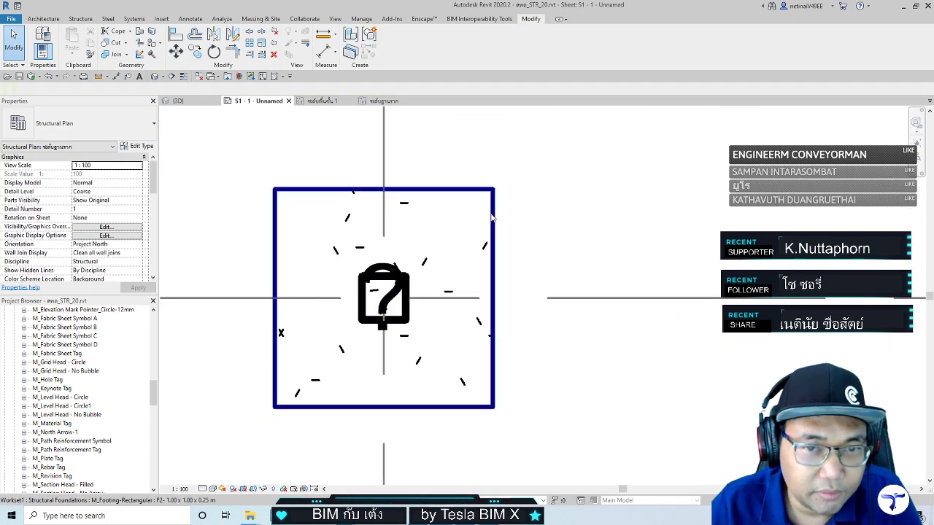
pyautogui.moveTo(528, 242); pyautogui.dragTo(489, 234, button='middle')
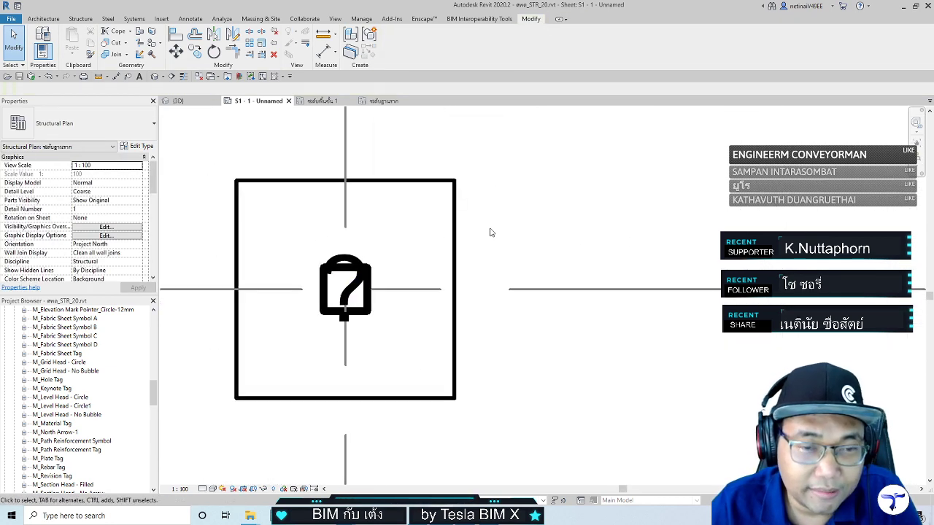
pyautogui.click(352, 257)
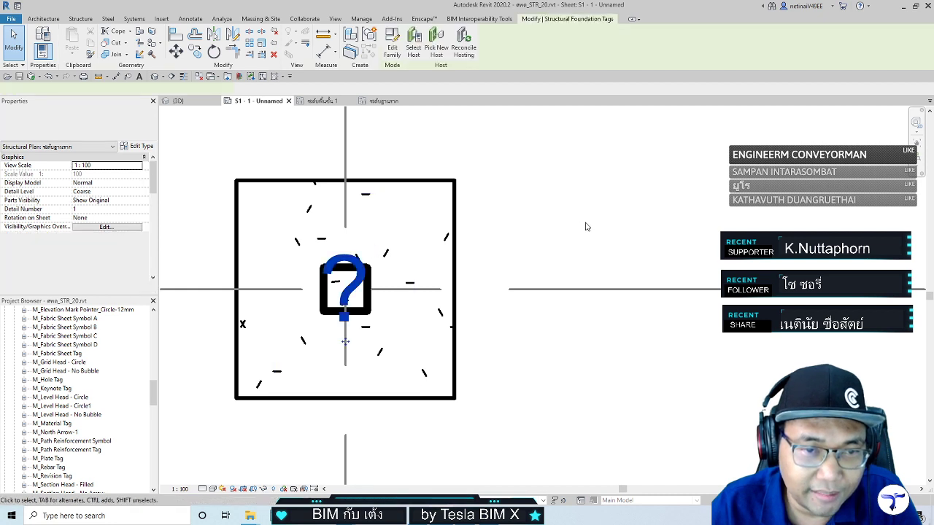
pyautogui.click(354, 287)
pyautogui.write('F2')
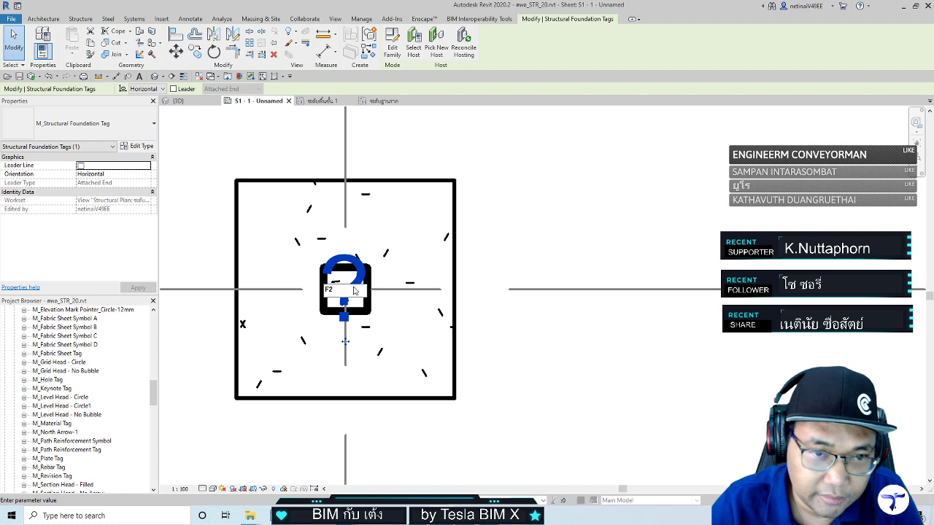
pyautogui.click(434, 292)
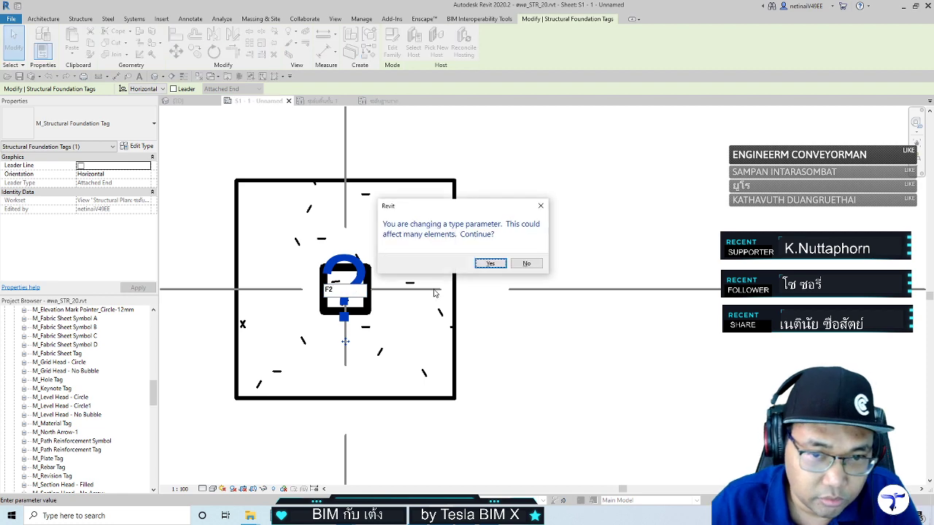
pyautogui.click(491, 265)
pyautogui.scroll(-2, 585, 232)
pyautogui.scroll(-3, 612, 266)
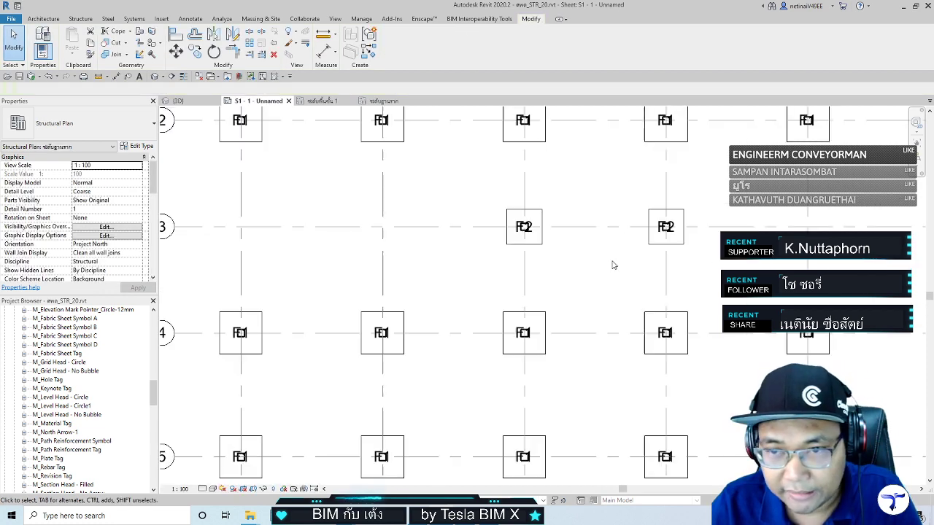
pyautogui.scroll(-3, 671, 270)
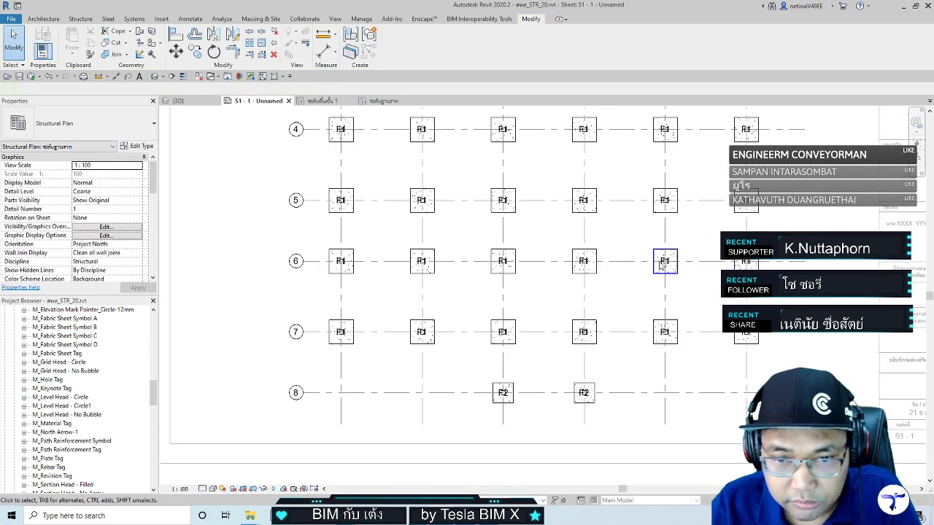
pyautogui.moveTo(469, 333)
pyautogui.mouseDown(button='middle')
pyautogui.moveTo(350, 297)
pyautogui.moveTo(369, 280)
pyautogui.mouseUp(button='middle')
pyautogui.scroll(1, 350, 296)
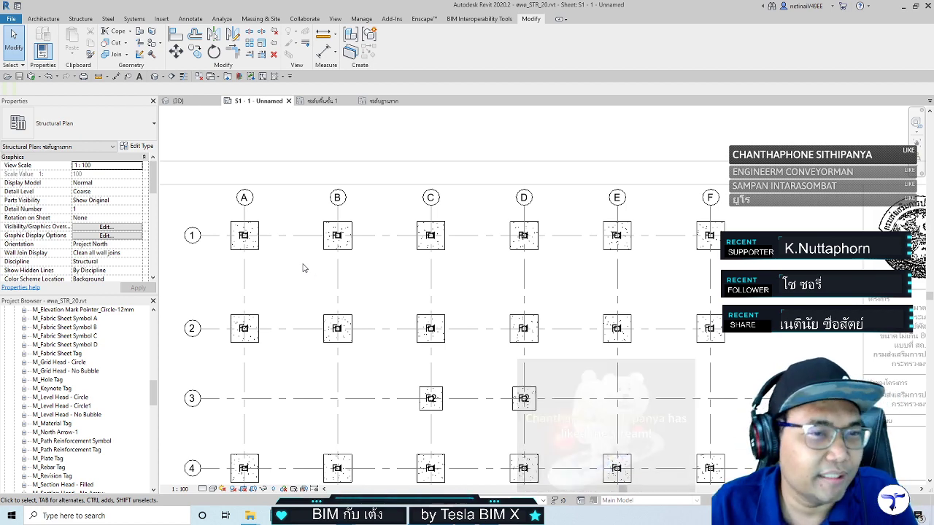
pyautogui.scroll(1, 302, 258)
pyautogui.moveTo(281, 267); pyautogui.dragTo(387, 308, button='middle')
pyautogui.scroll(2, 332, 263)
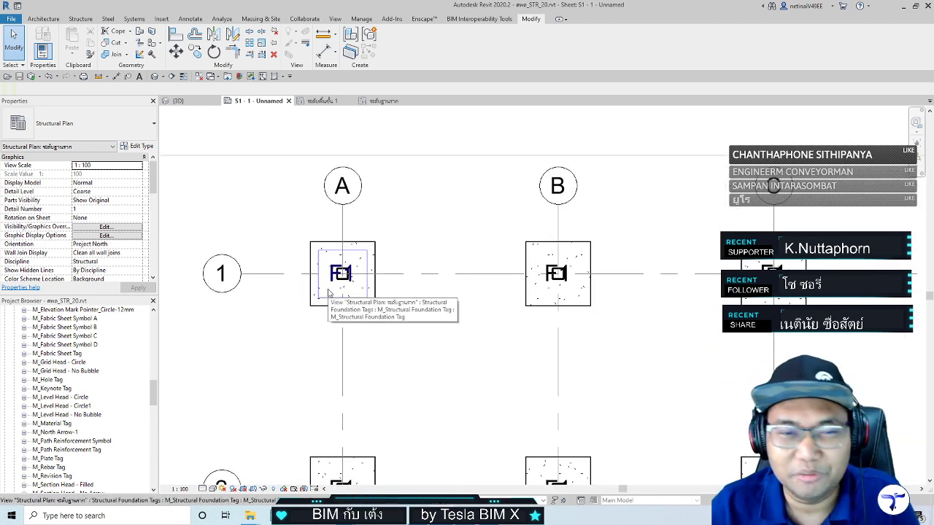
# Select every foundation tag visible in the view, starting from the A1 tag
pyautogui.click(328, 292)
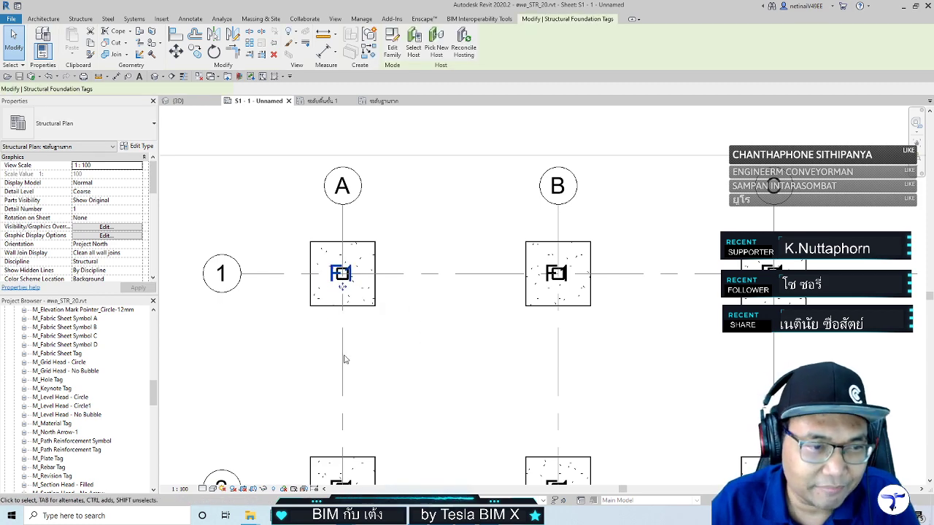
pyautogui.press('Home')
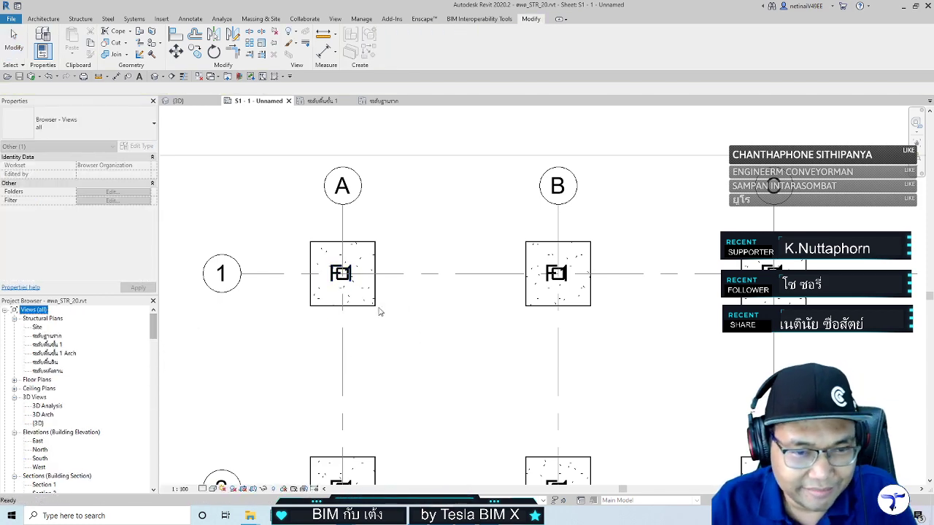
pyautogui.click(326, 289)
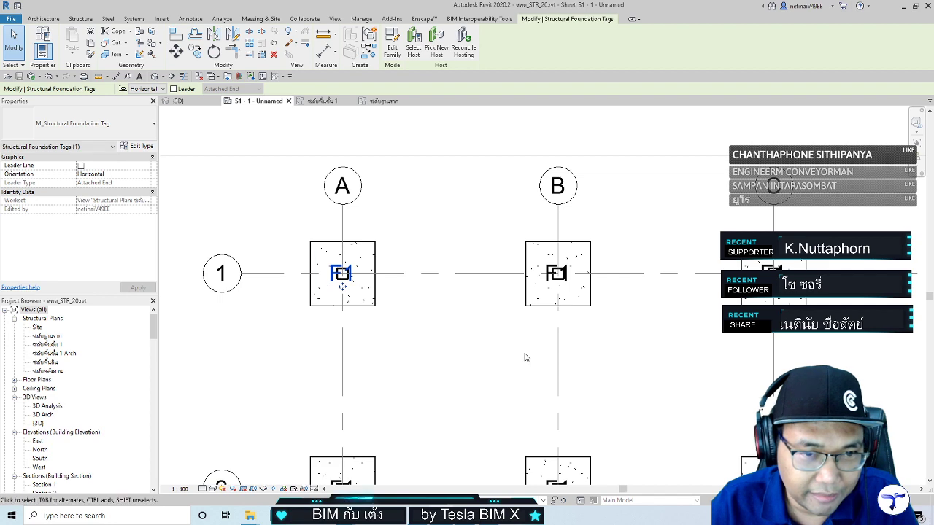
pyautogui.moveTo(470, 362); pyautogui.dragTo(426, 359, button='middle')
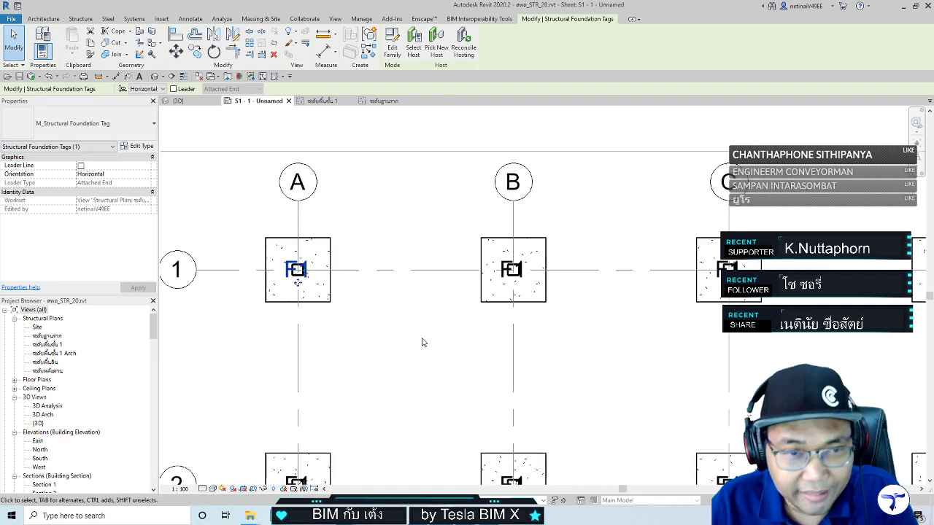
pyautogui.press('s')
pyautogui.press('a')
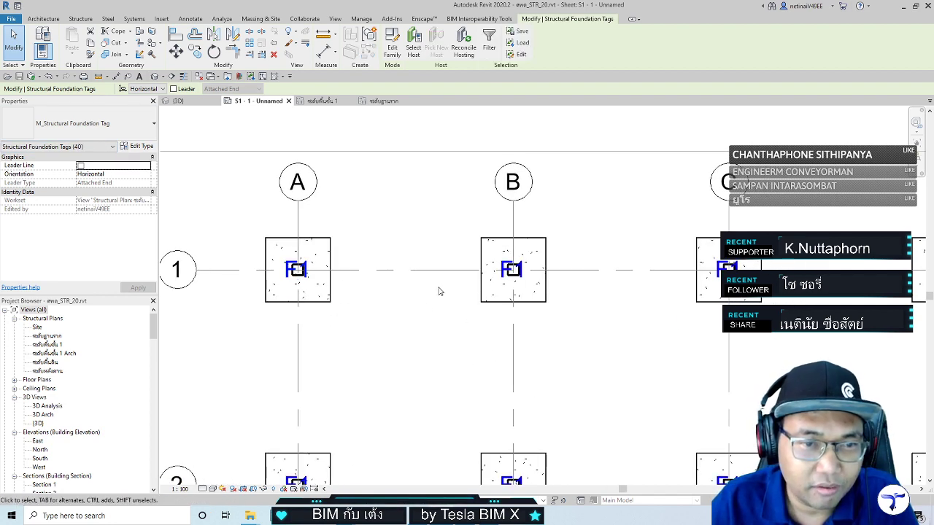
pyautogui.scroll(-3, 423, 292)
pyautogui.scroll(-2, 417, 292)
pyautogui.moveTo(685, 398)
pyautogui.mouseDown(button='middle')
pyautogui.moveTo(562, 248)
pyautogui.moveTo(550, 367)
pyautogui.mouseUp(button='middle')
pyautogui.scroll(-2, 563, 250)
pyautogui.scroll(2, 340, 233)
pyautogui.scroll(3, 340, 242)
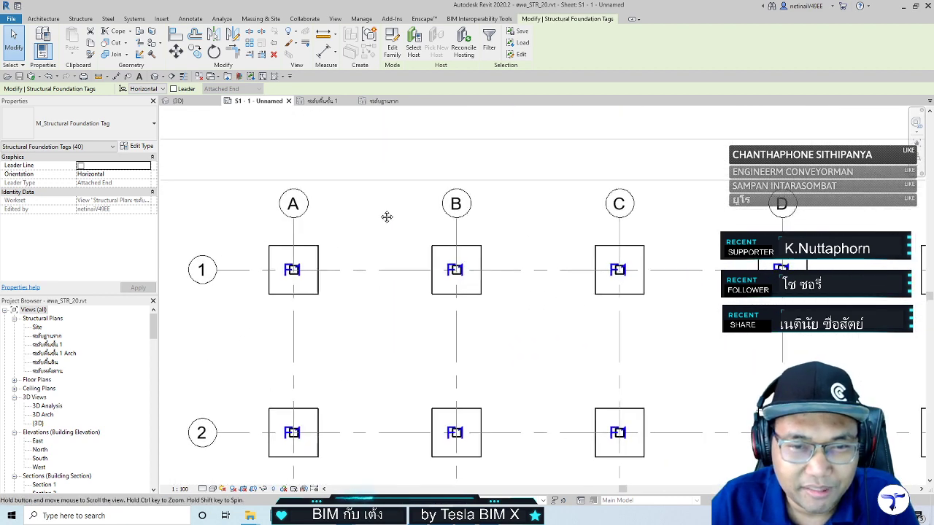
pyautogui.moveTo(386, 217); pyautogui.dragTo(381, 209, button='middle')
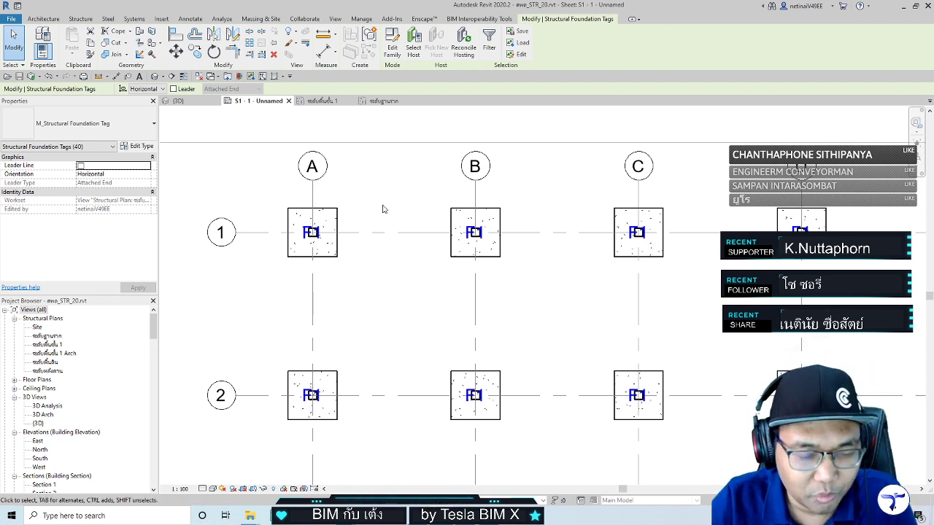
# Nudge all tags with arrow keys to sit below each footing's lower-right corner
pyautogui.press('Down')
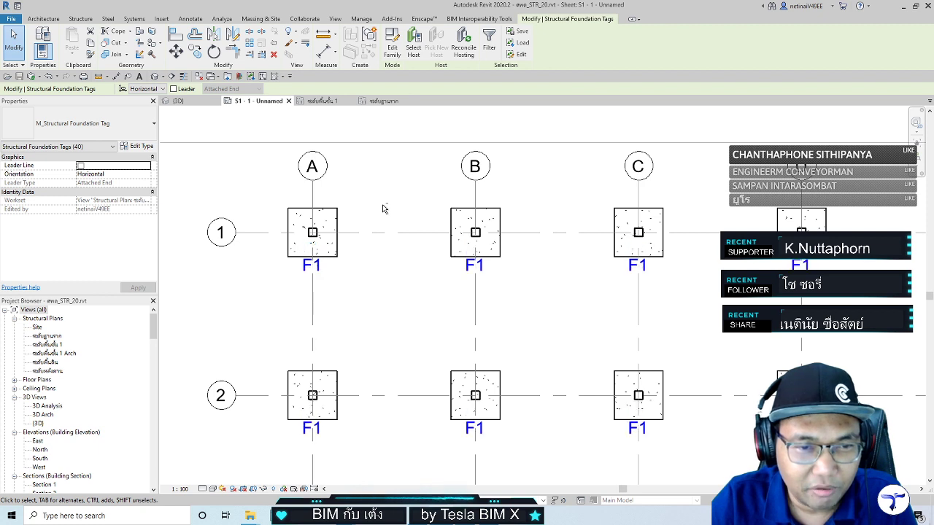
pyautogui.press('Down')
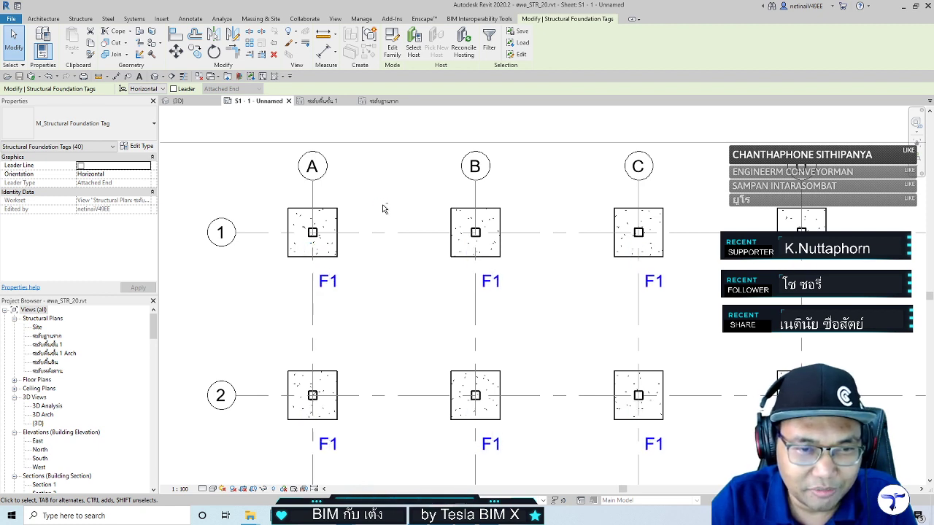
pyautogui.press('Up')
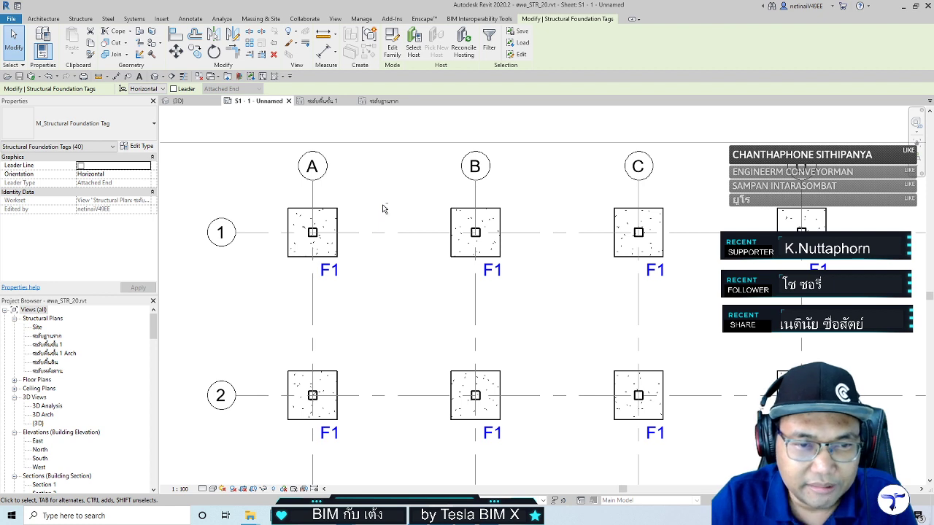
pyautogui.press('Left')
pyautogui.press('Right')
pyautogui.press('Right')
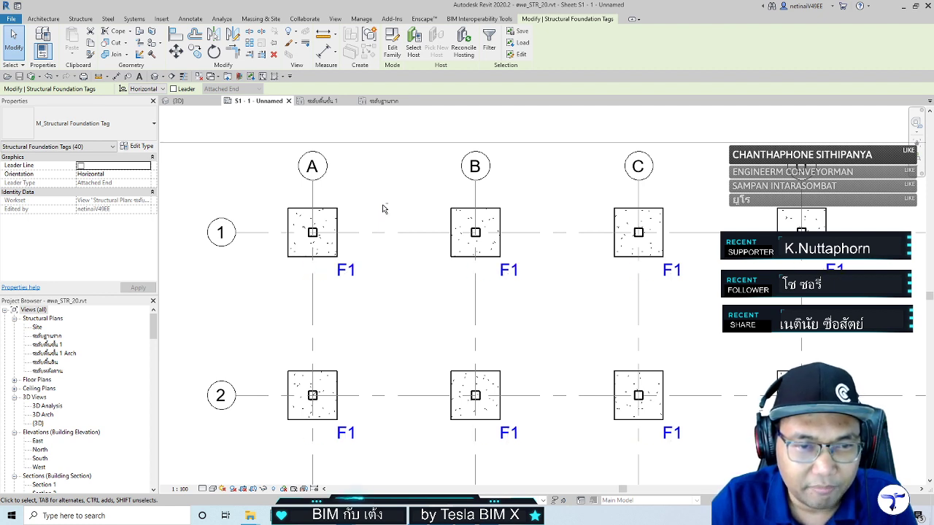
pyautogui.press('Left')
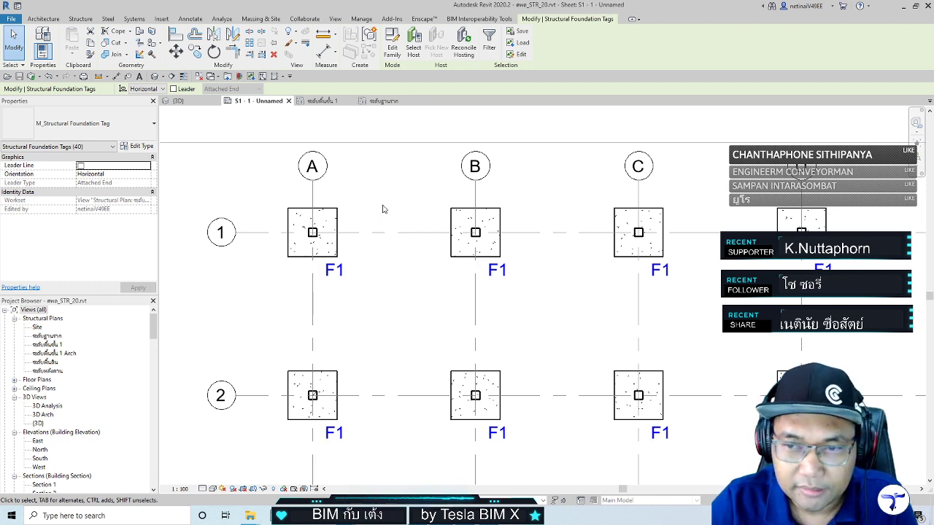
pyautogui.scroll(-2, 415, 255)
pyautogui.scroll(-2, 416, 255)
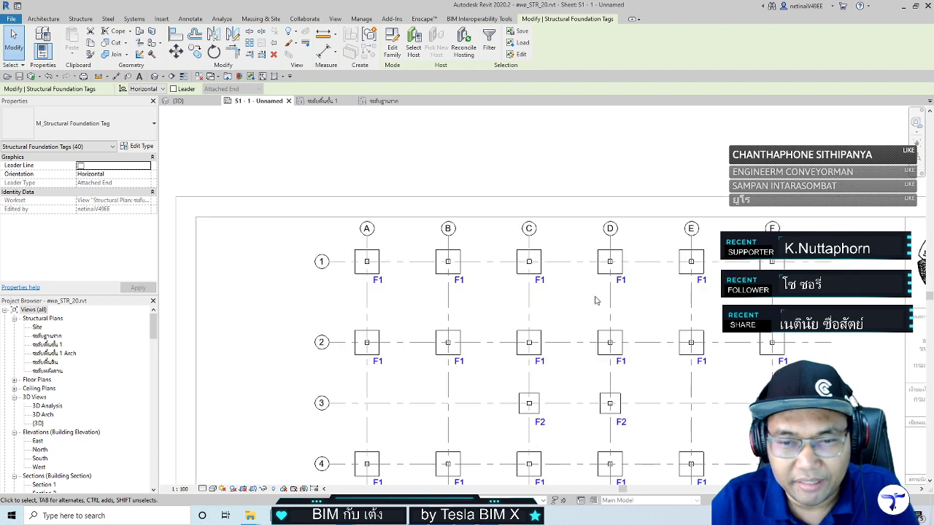
pyautogui.moveTo(655, 337); pyautogui.dragTo(610, 274, button='middle')
pyautogui.click(475, 307)
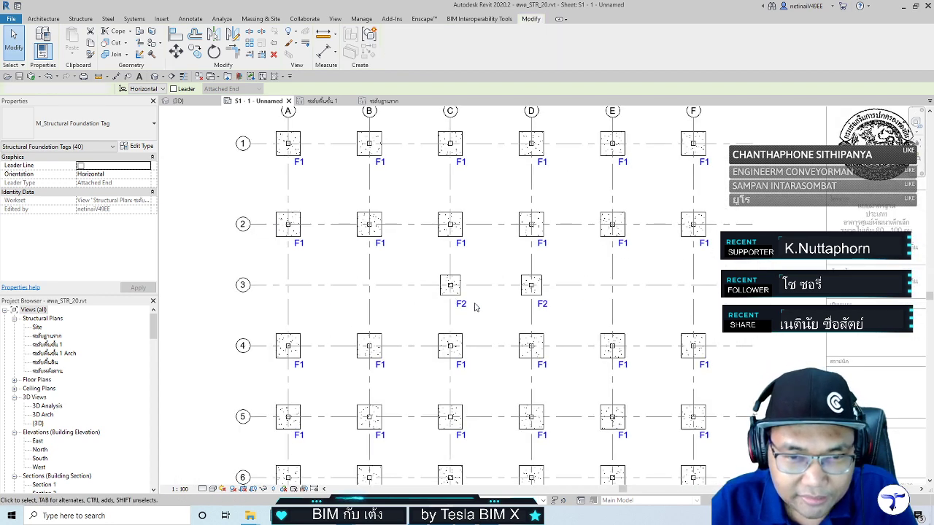
# Zoom out to the whole sheet and switch to the reference PDF in Foxit Reader
pyautogui.scroll(5, 503, 372)
pyautogui.scroll(-2, 604, 233)
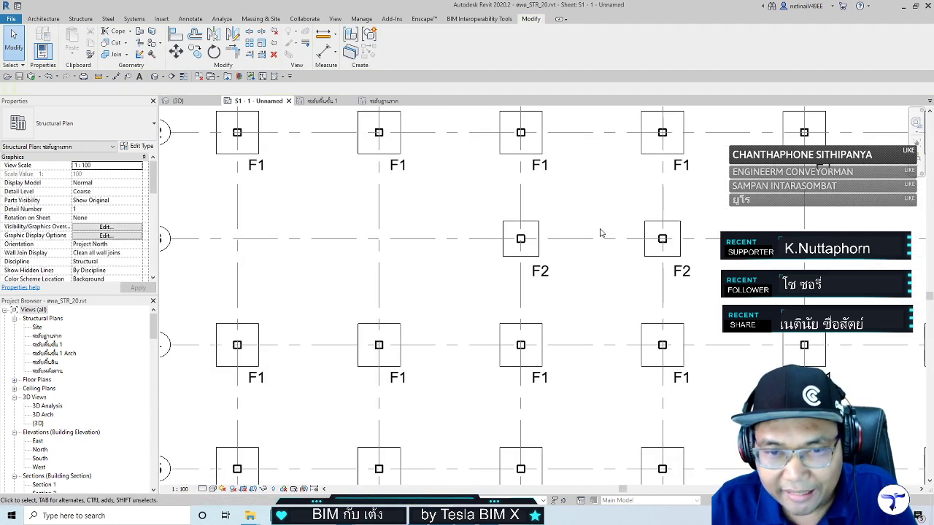
pyautogui.scroll(-2, 681, 267)
pyautogui.scroll(-1, 766, 264)
pyautogui.scroll(-2, 730, 248)
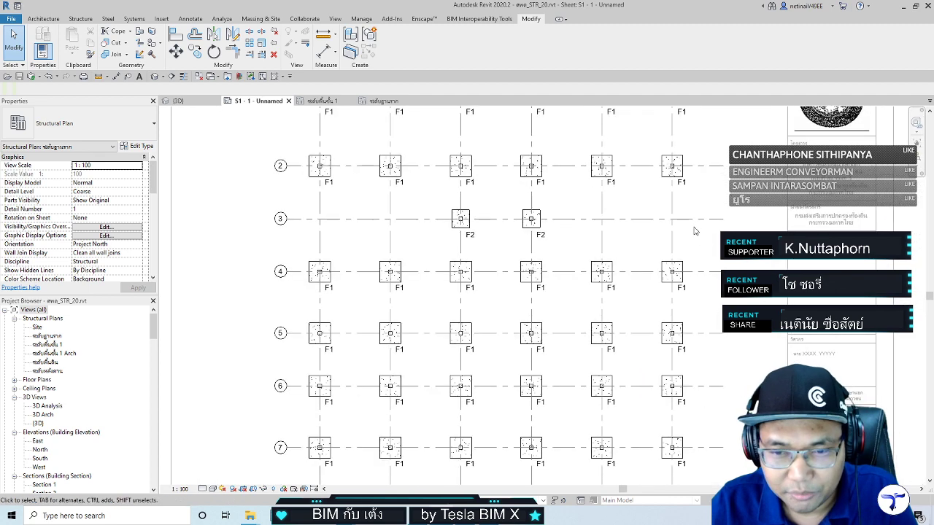
pyautogui.scroll(-2, 700, 248)
pyautogui.moveTo(697, 252)
pyautogui.mouseDown(button='middle')
pyautogui.moveTo(691, 267)
pyautogui.moveTo(660, 283)
pyautogui.mouseUp(button='middle')
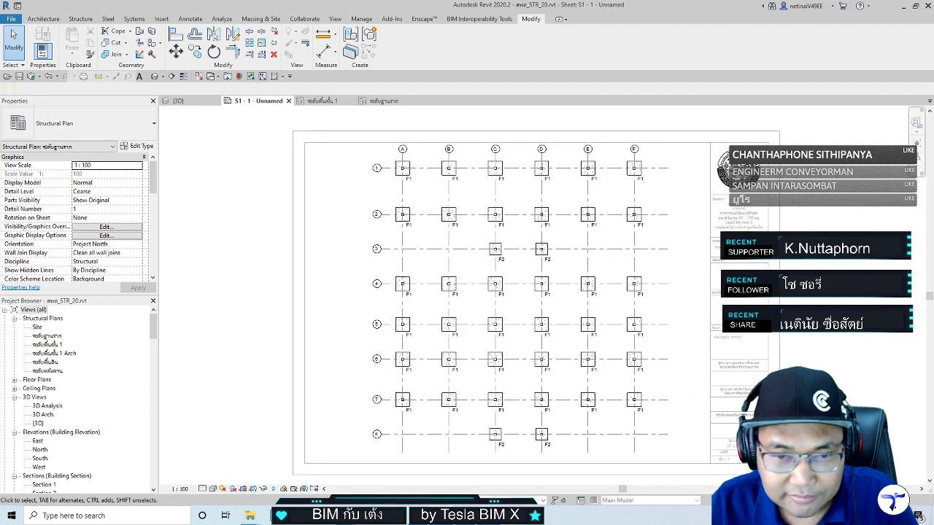
pyautogui.hotkey('alt', 'Tab')
pyautogui.scroll(-3, 567, 294)
pyautogui.scroll(3, 567, 294)
# Scroll up and down through the reference building drawing set in Foxit Reader
pyautogui.scroll(5, 568, 295)
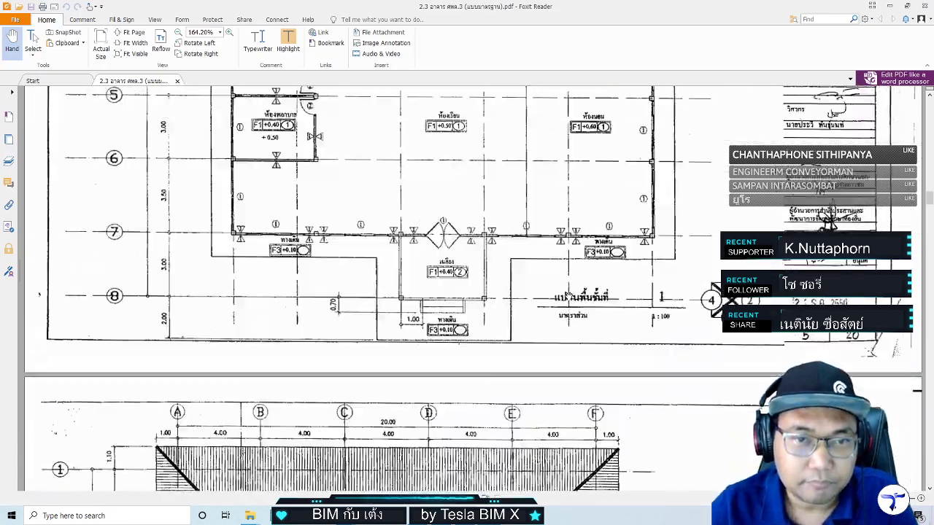
pyautogui.scroll(5, 567, 294)
pyautogui.scroll(5, 567, 295)
pyautogui.scroll(5, 565, 295)
pyautogui.scroll(5, 562, 296)
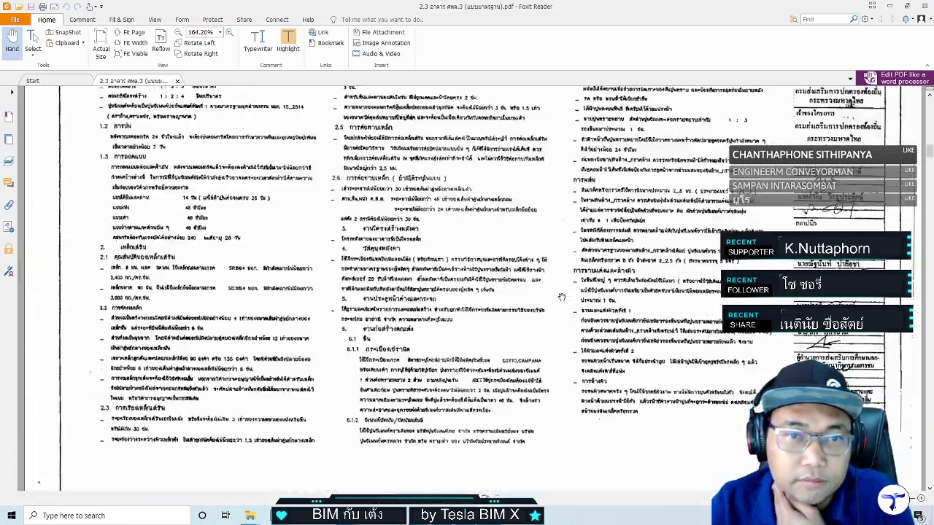
pyautogui.scroll(5, 562, 297)
pyautogui.scroll(5, 563, 295)
pyautogui.scroll(2, 565, 293)
pyautogui.scroll(-1, 565, 291)
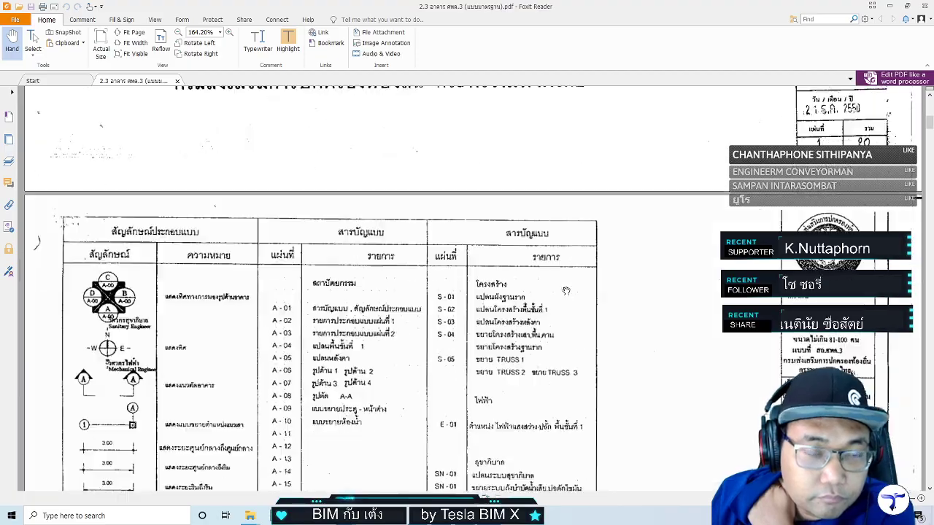
pyautogui.scroll(-5, 566, 291)
pyautogui.scroll(-5, 562, 291)
pyautogui.scroll(-5, 558, 291)
pyautogui.scroll(-5, 552, 291)
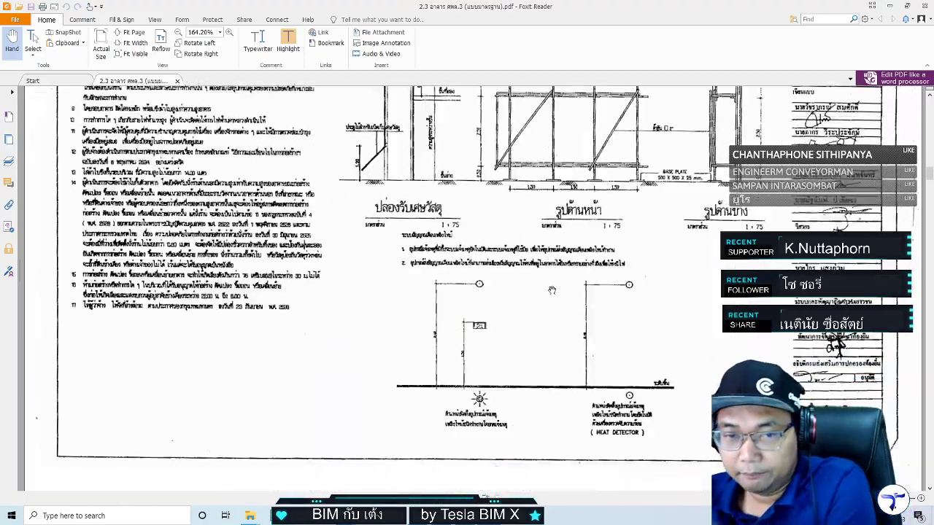
pyautogui.scroll(-5, 552, 291)
pyautogui.scroll(-5, 551, 295)
pyautogui.scroll(-5, 550, 300)
pyautogui.scroll(-3, 548, 306)
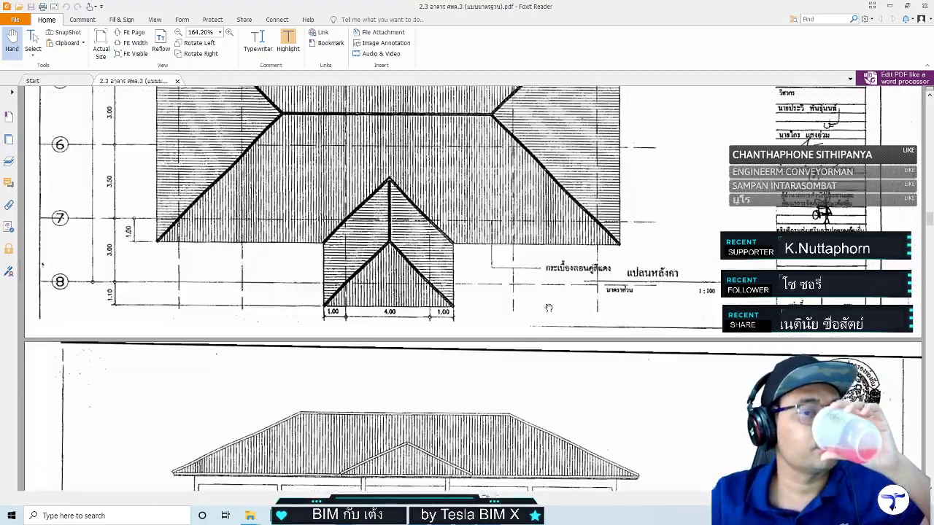
pyautogui.scroll(-3, 548, 308)
pyautogui.scroll(-3, 549, 308)
pyautogui.scroll(-3, 548, 308)
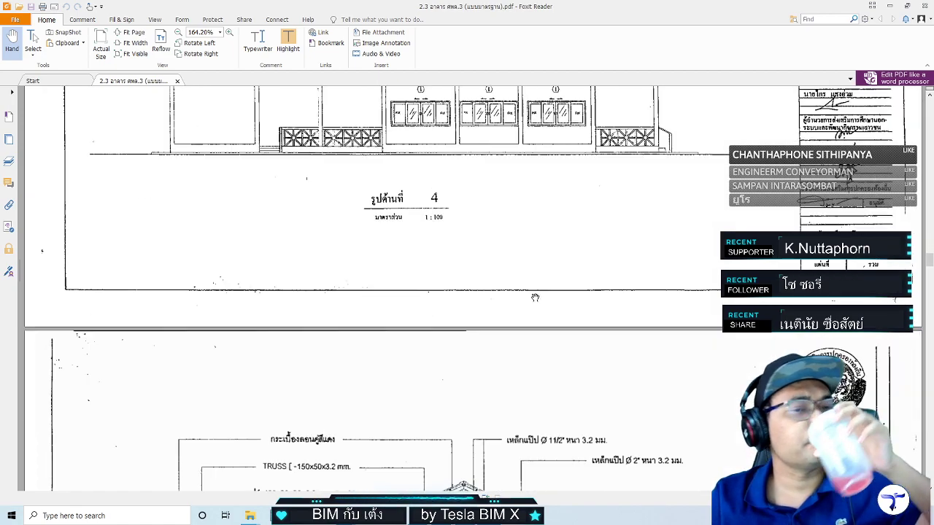
pyautogui.scroll(-5, 529, 294)
pyautogui.scroll(-3, 518, 290)
pyautogui.scroll(-1, 504, 285)
pyautogui.scroll(-3, 480, 276)
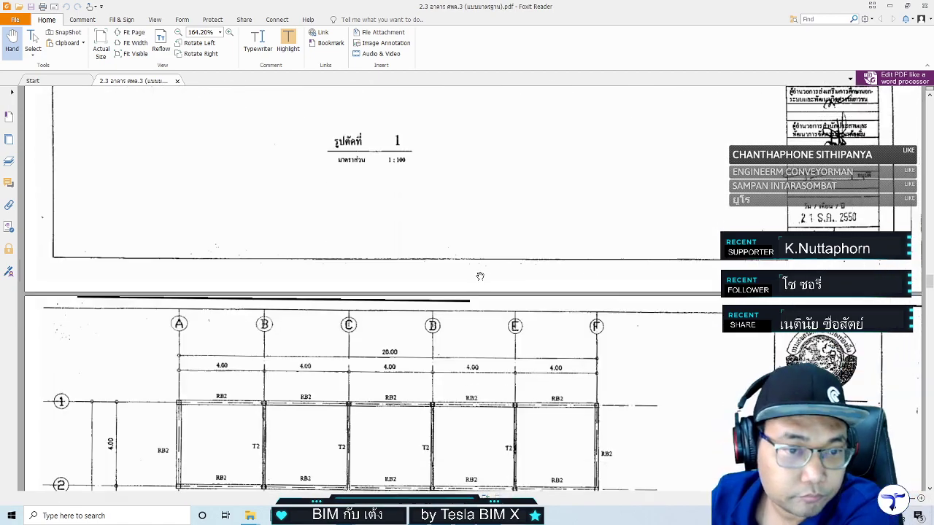
pyautogui.scroll(-3, 483, 275)
pyautogui.scroll(-3, 493, 271)
pyautogui.scroll(-5, 494, 270)
pyautogui.scroll(-3, 491, 278)
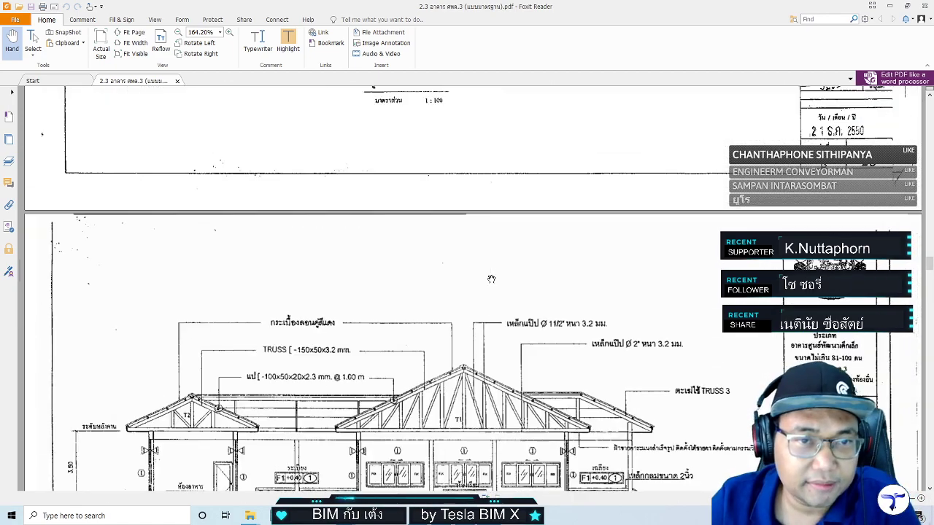
pyautogui.scroll(8, 491, 279)
pyautogui.scroll(3, 489, 275)
pyautogui.scroll(3, 489, 277)
pyautogui.scroll(-2, 510, 279)
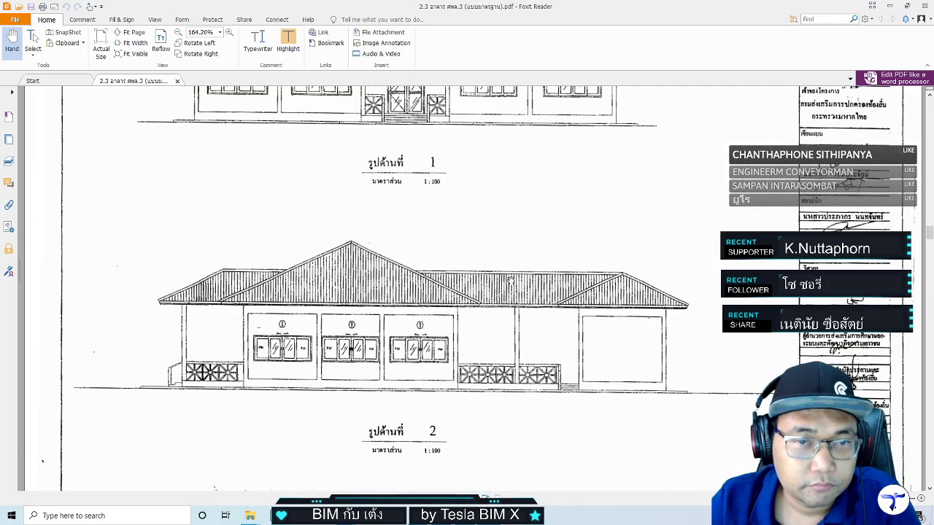
pyautogui.scroll(-5, 472, 310)
pyautogui.scroll(-5, 476, 315)
pyautogui.scroll(-3, 479, 323)
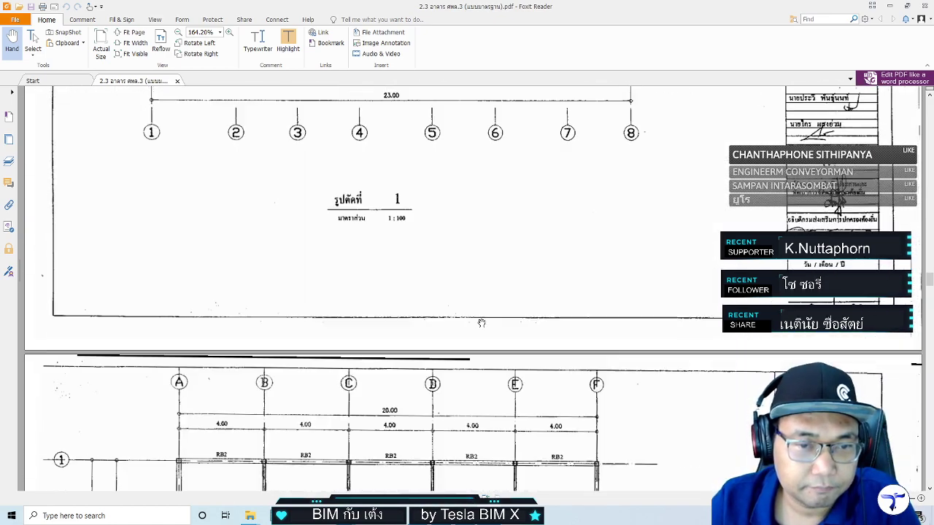
pyautogui.scroll(-2, 481, 323)
pyautogui.scroll(-5, 481, 323)
pyautogui.scroll(-5, 482, 322)
pyautogui.scroll(-3, 483, 321)
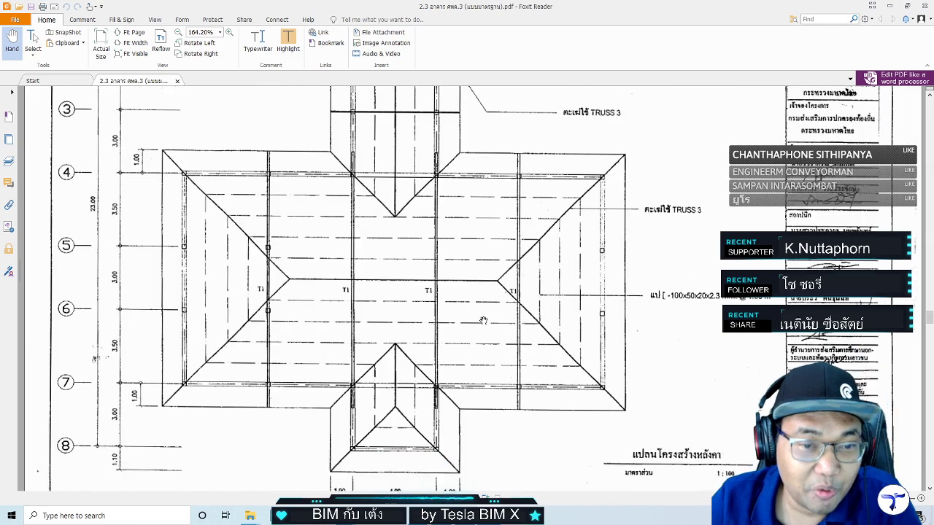
pyautogui.scroll(-5, 484, 321)
pyautogui.scroll(-5, 483, 321)
pyautogui.scroll(10, 484, 322)
pyautogui.scroll(5, 483, 323)
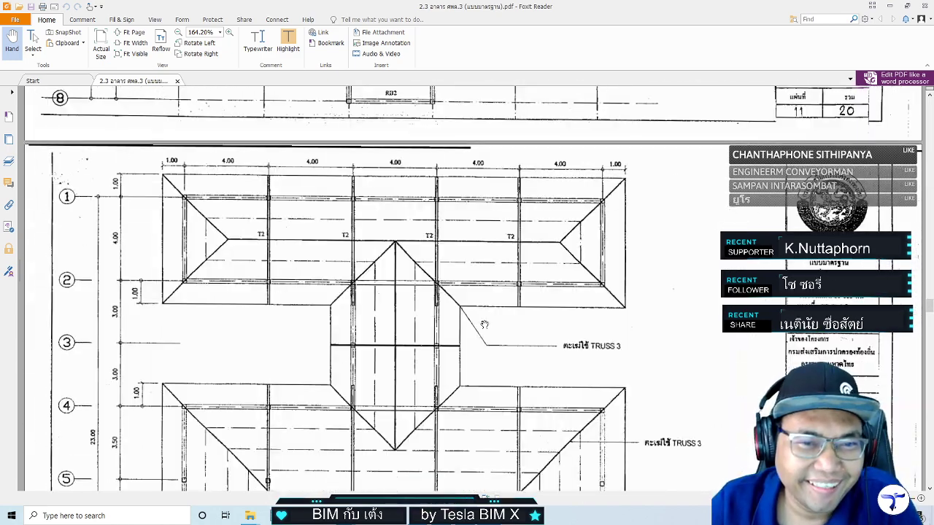
pyautogui.scroll(5, 484, 326)
pyautogui.scroll(5, 484, 326)
pyautogui.scroll(5, 484, 326)
pyautogui.scroll(5, 483, 328)
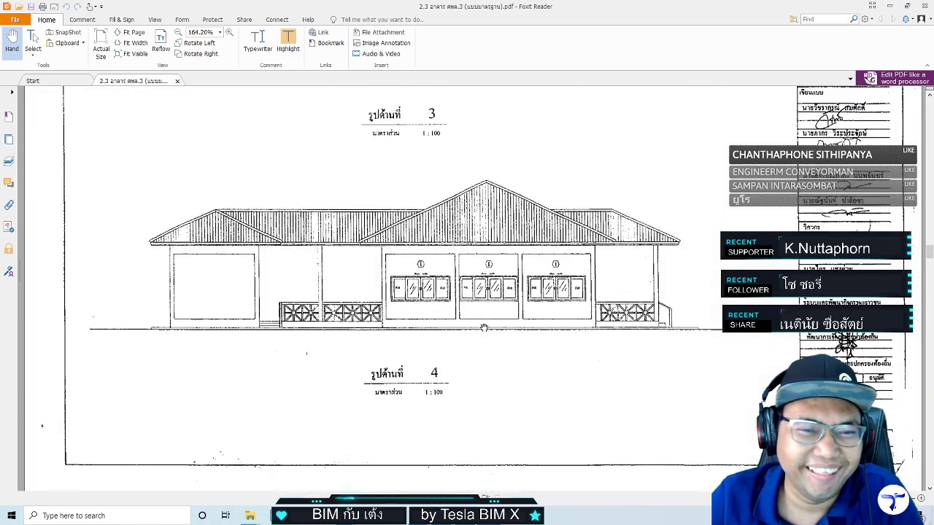
pyautogui.scroll(5, 484, 328)
pyautogui.scroll(5, 483, 328)
pyautogui.scroll(5, 484, 329)
pyautogui.scroll(5, 484, 330)
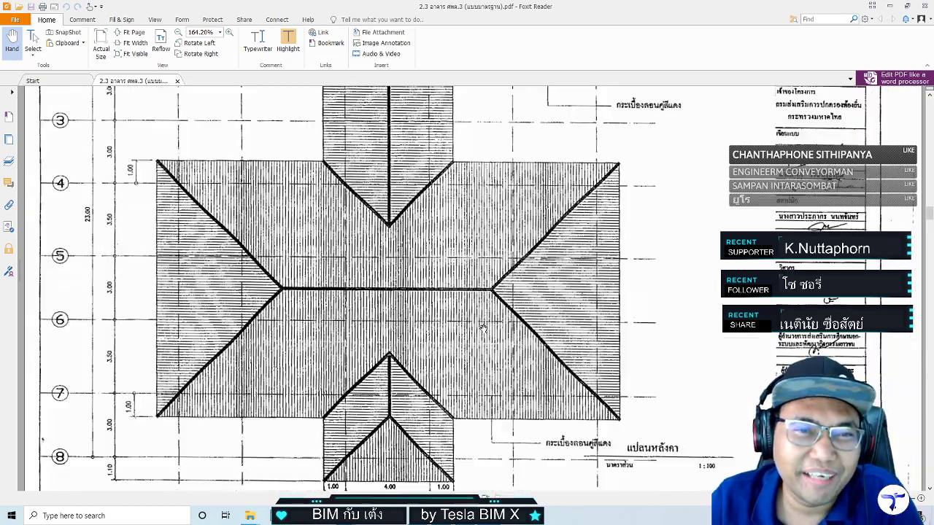
pyautogui.scroll(5, 484, 332)
pyautogui.scroll(5, 484, 332)
pyautogui.scroll(10, 483, 335)
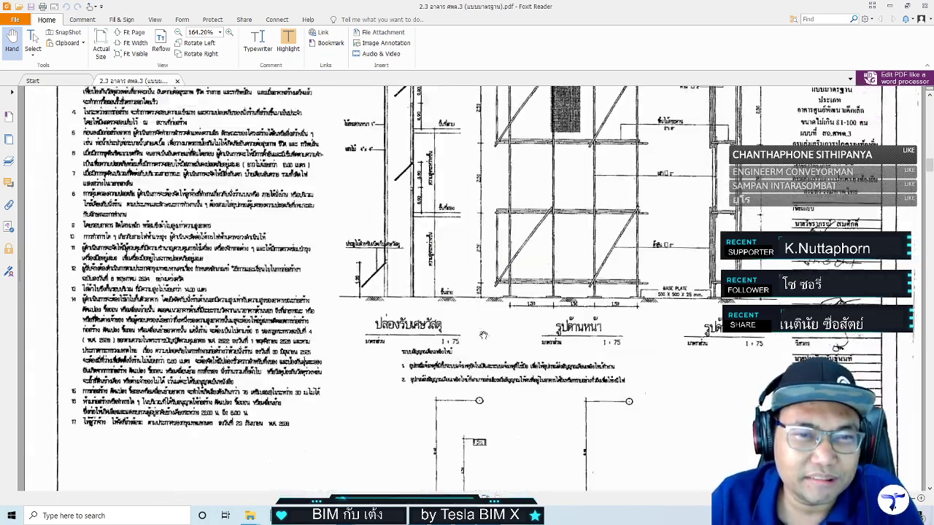
pyautogui.scroll(10, 483, 337)
pyautogui.scroll(10, 483, 339)
pyautogui.scroll(5, 483, 342)
pyautogui.scroll(10, 483, 342)
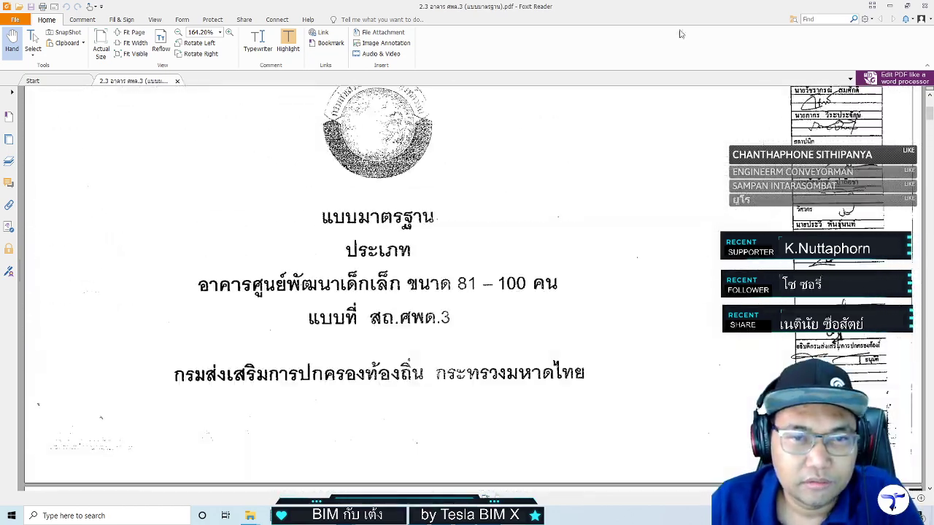
pyautogui.scroll(-5, 555, 320)
pyautogui.scroll(-5, 556, 320)
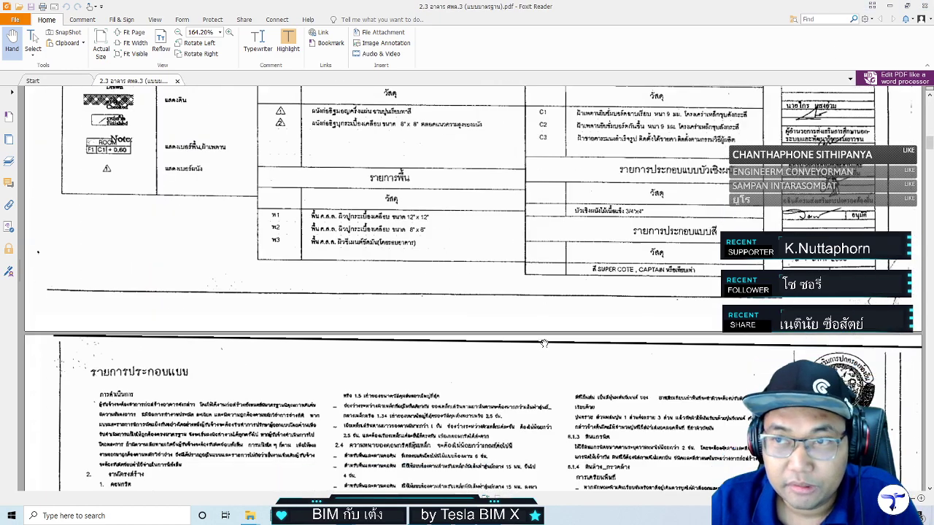
pyautogui.scroll(-5, 556, 320)
pyautogui.scroll(-3, 556, 320)
# Minimize Foxit Reader to bring the Revit foundation sheet S1 back into view
pyautogui.click(890, 7)
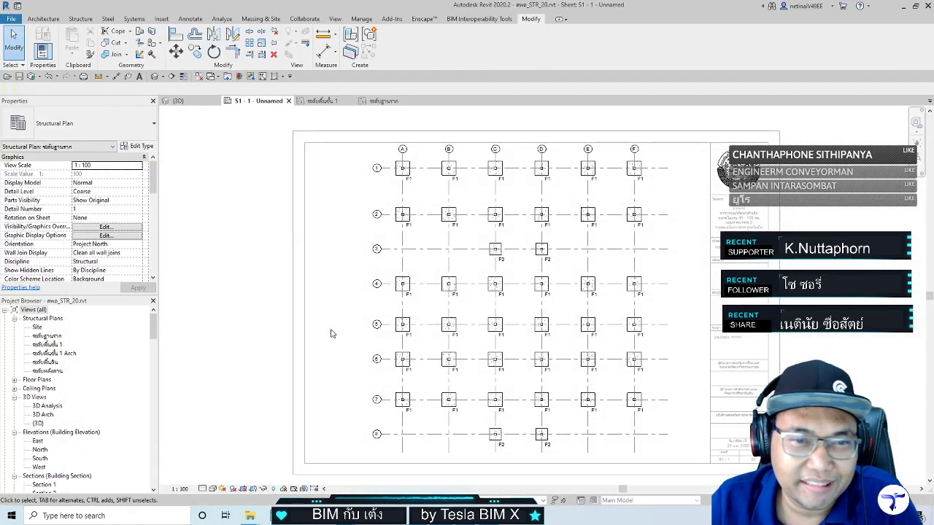
pyautogui.scroll(2, 397, 172)
pyautogui.scroll(2, 433, 204)
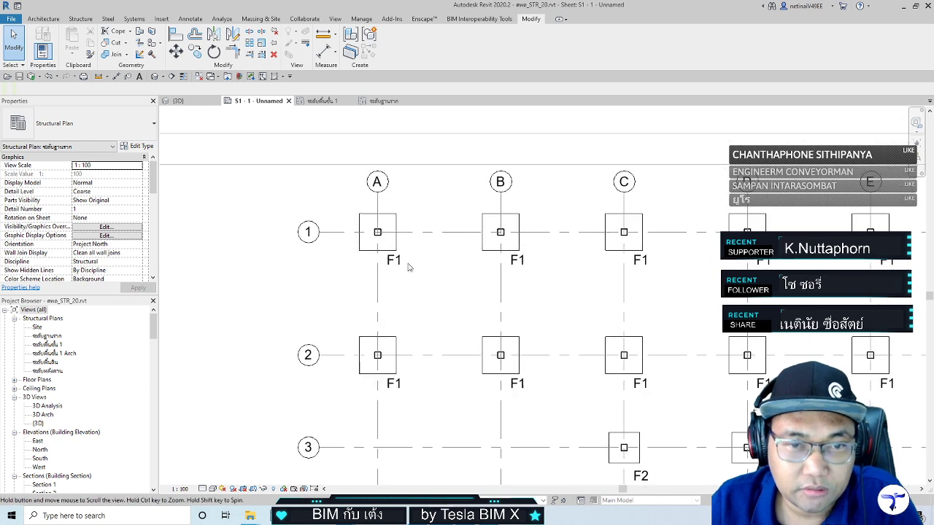
pyautogui.scroll(3, 408, 266)
pyautogui.scroll(-4, 426, 316)
pyautogui.scroll(-2, 408, 292)
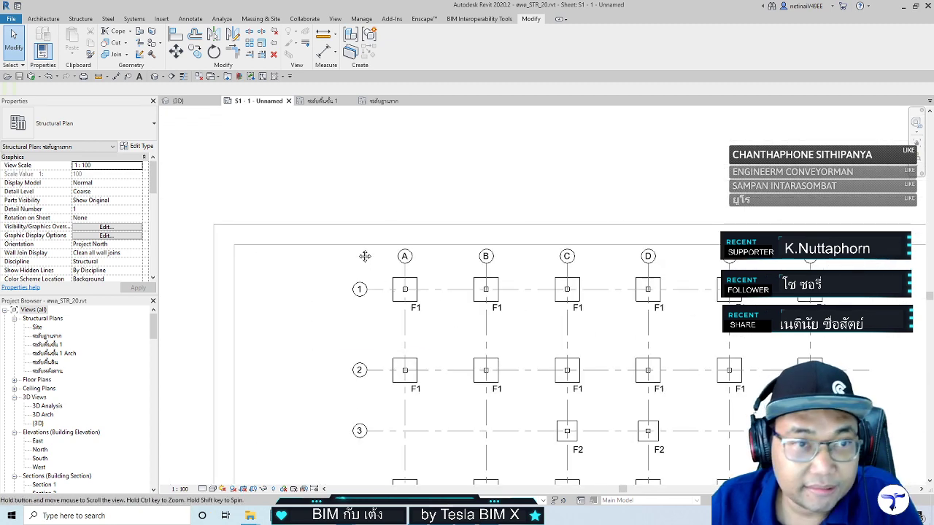
pyautogui.scroll(-1, 297, 178)
# Tag all untagged structural columns in the view so each shows its 0.20 x 0.20 m size
pyautogui.click(192, 19)
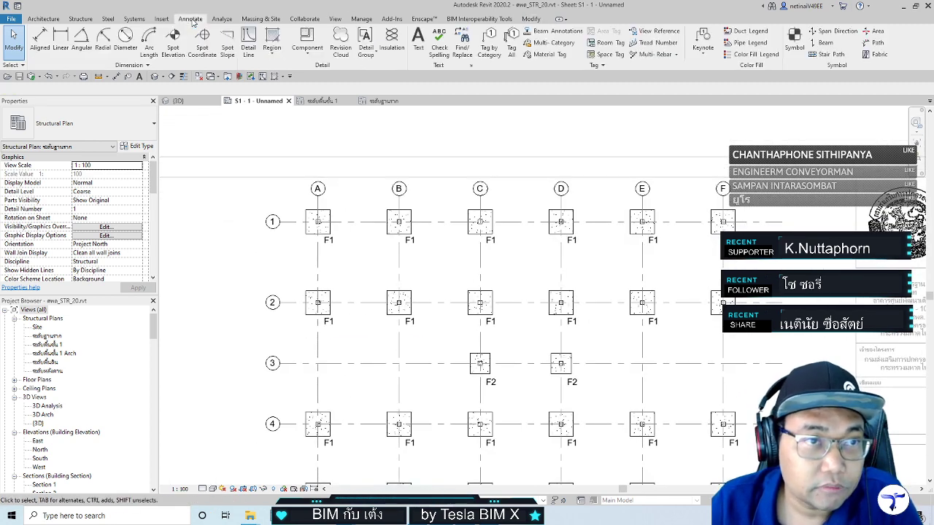
pyautogui.click(511, 49)
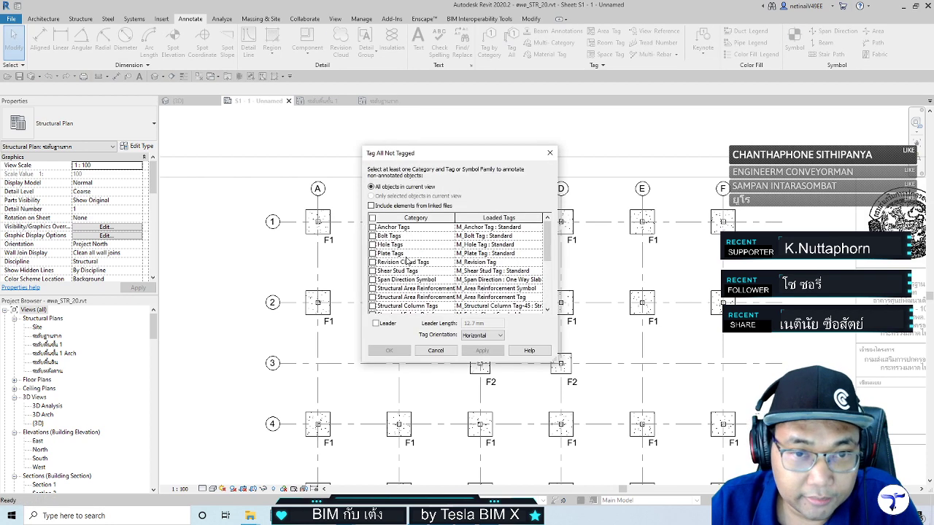
pyautogui.scroll(-2, 401, 272)
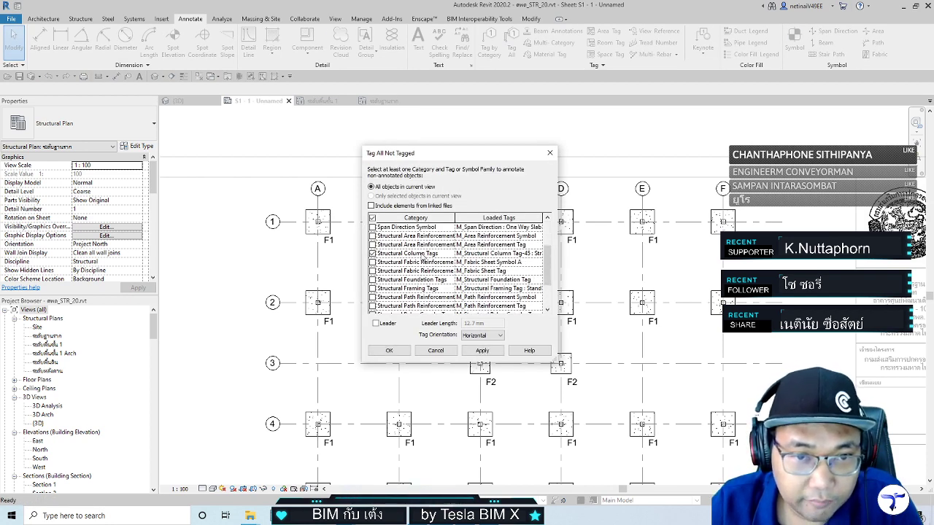
pyautogui.click(398, 350)
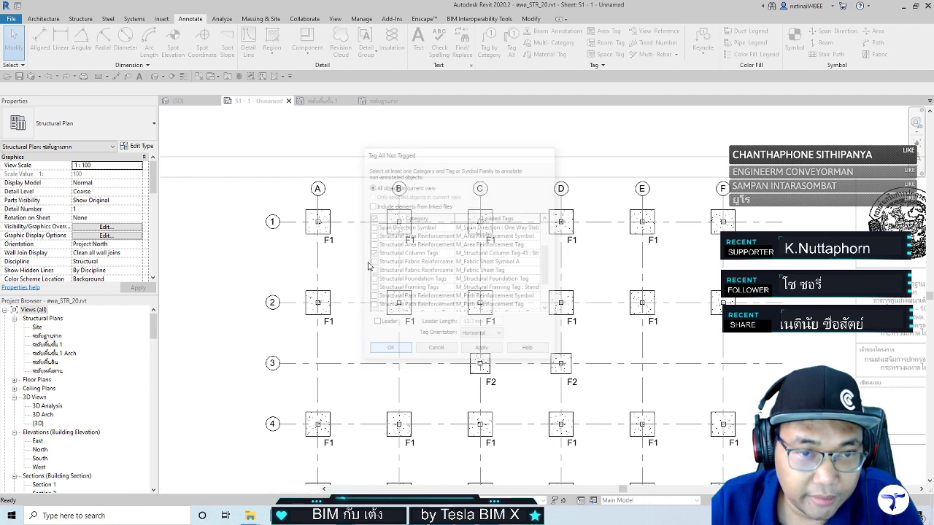
pyautogui.scroll(2, 337, 191)
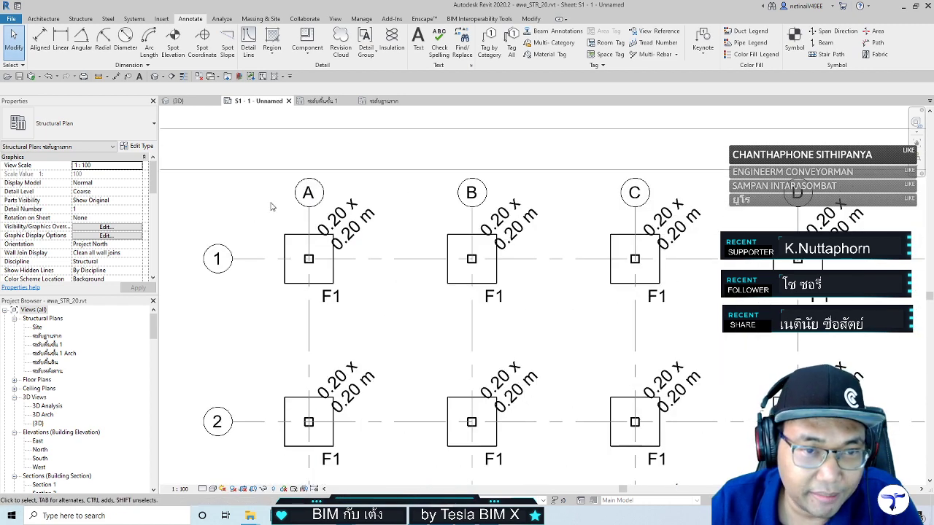
pyautogui.doubleClick(363, 214)
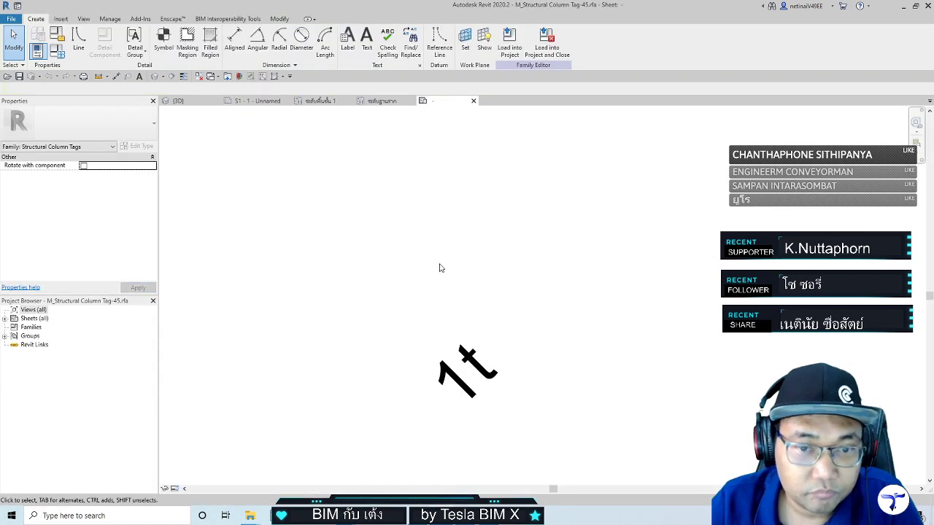
# Rotate the column tag's label from 45° to horizontal in the family editor
pyautogui.click(476, 310)
pyautogui.scroll(-3, 313, 217)
pyautogui.moveTo(313, 217); pyautogui.dragTo(258, 221, button='middle')
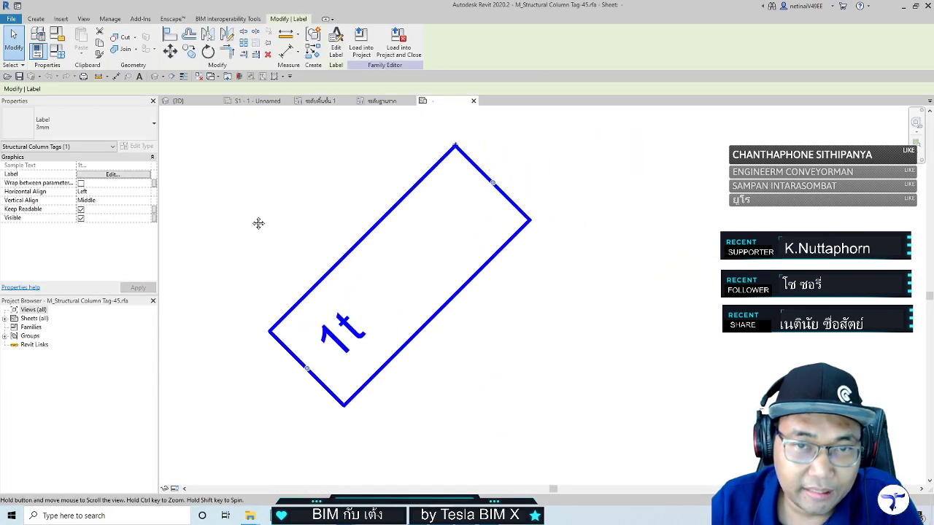
pyautogui.moveTo(452, 145)
pyautogui.mouseDown()
pyautogui.moveTo(525, 252)
pyautogui.moveTo(528, 274)
pyautogui.mouseUp()
pyautogui.click(506, 179)
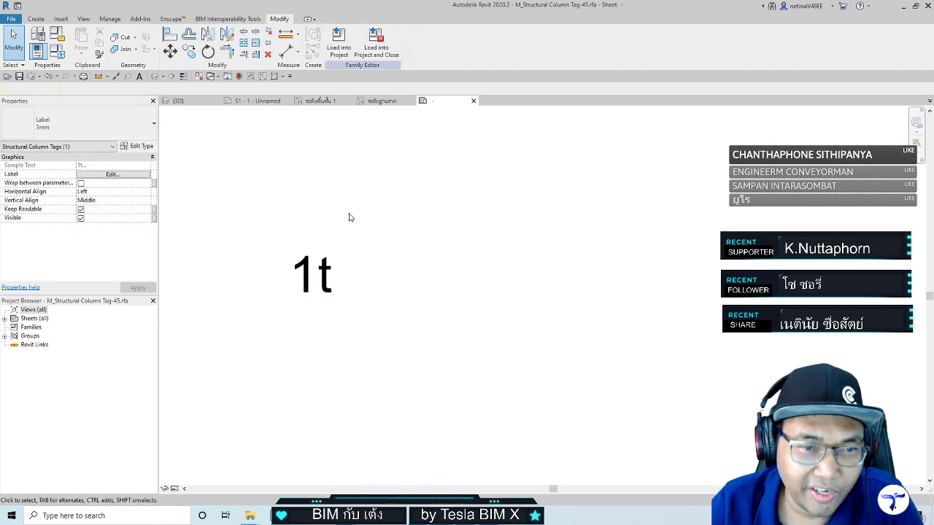
pyautogui.scroll(2, 367, 236)
pyautogui.scroll(1, 314, 246)
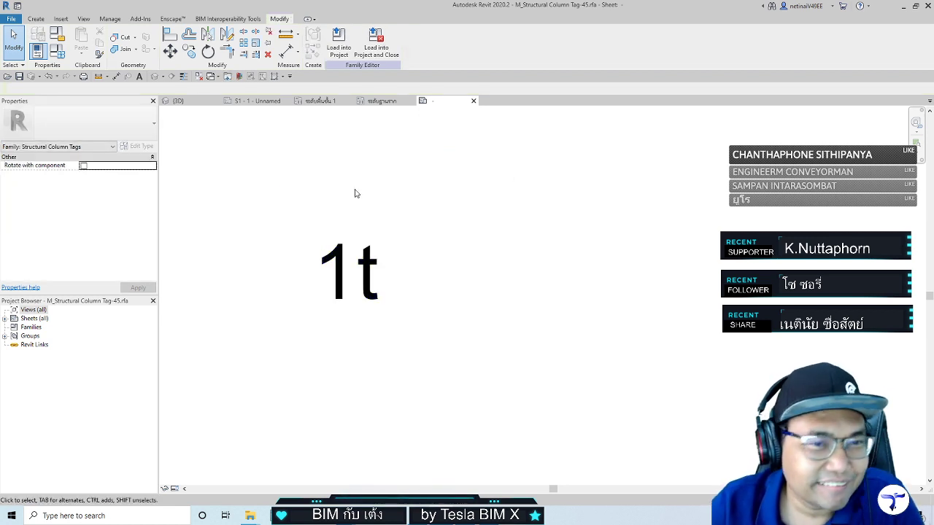
# Replace Type Name with Type Mark in the label parameters and load the family into the project
pyautogui.click(350, 194)
pyautogui.click(123, 176)
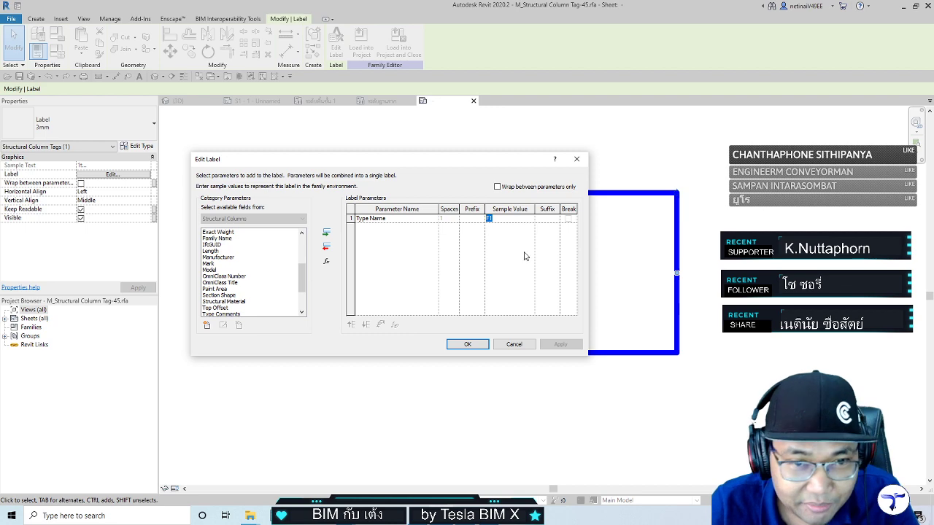
pyautogui.click(350, 220)
pyautogui.click(326, 246)
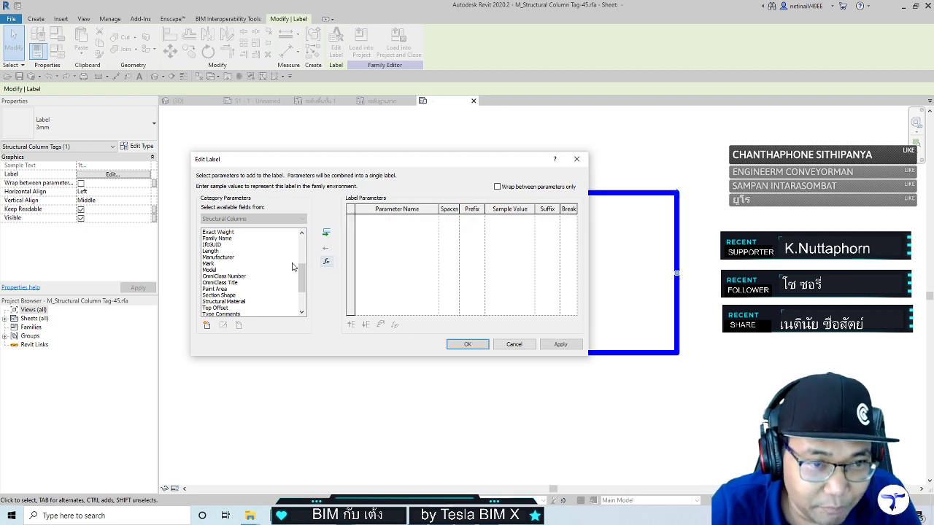
pyautogui.doubleClick(293, 289)
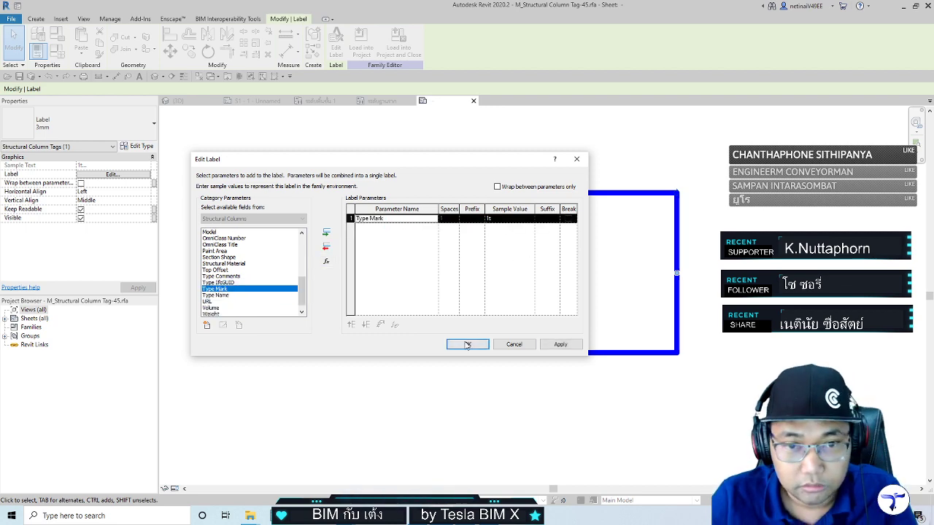
pyautogui.click(467, 345)
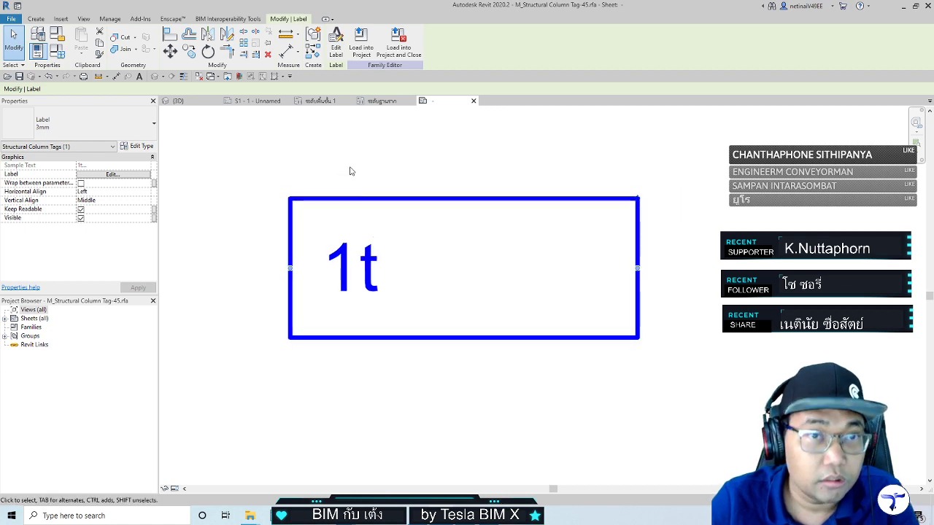
pyautogui.click(398, 44)
# Overwrite the existing column tag family in the project and keep its values editable
pyautogui.click(486, 262)
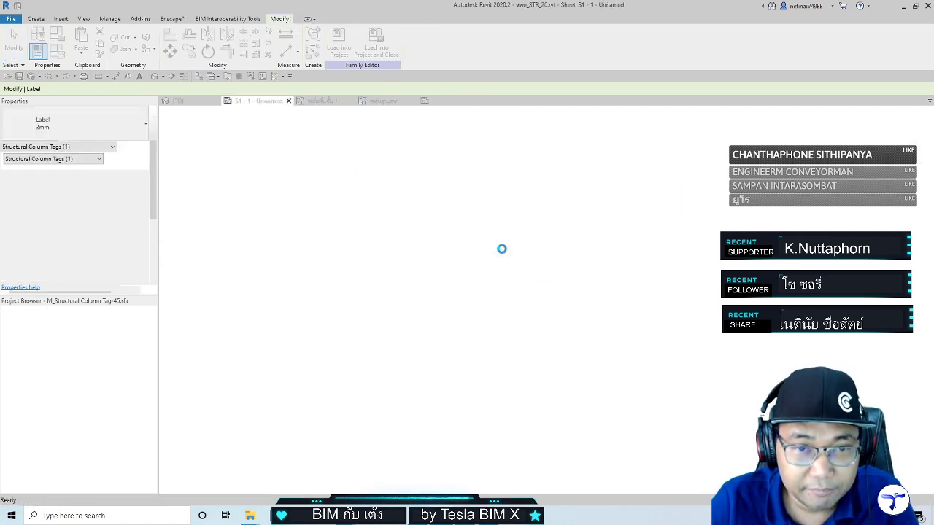
pyautogui.click(487, 267)
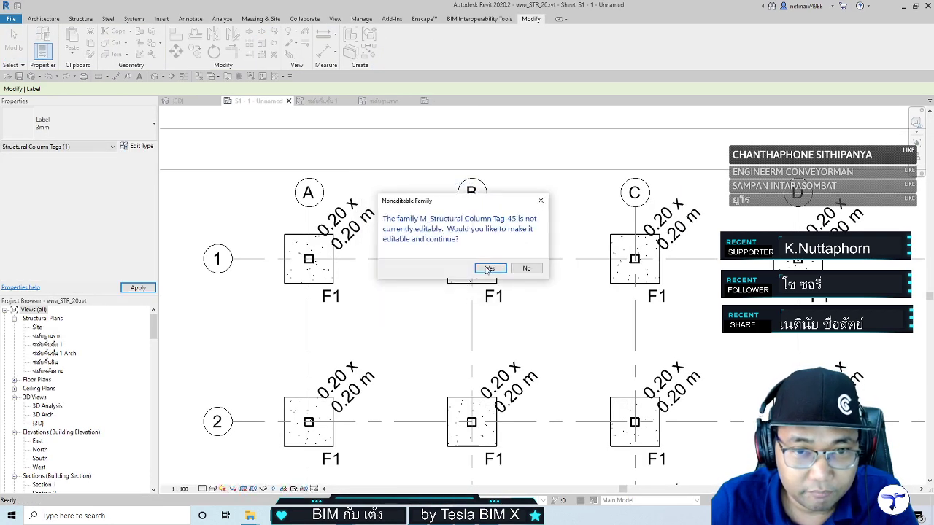
pyautogui.click(488, 269)
pyautogui.click(509, 256)
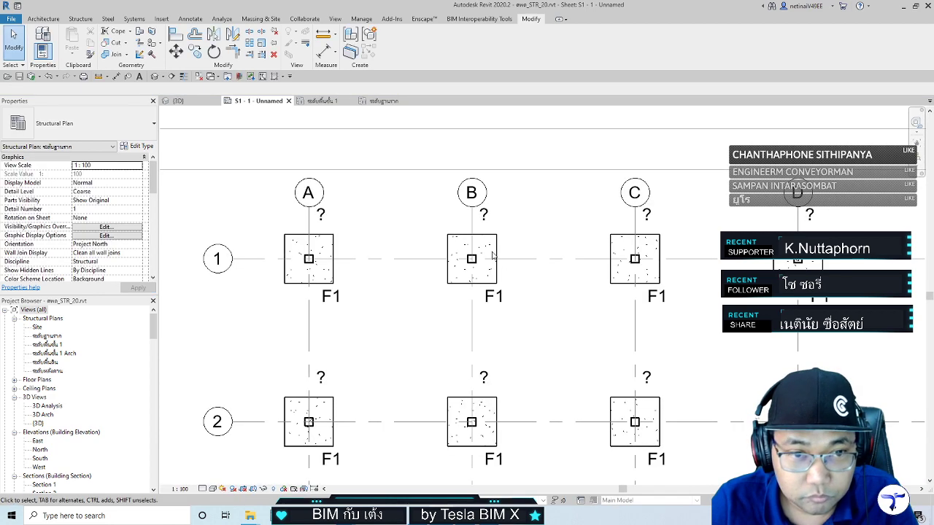
pyautogui.scroll(2, 303, 231)
pyautogui.scroll(1, 306, 218)
# Change the column tag value to C1, applying it to all column tags
pyautogui.click(340, 202)
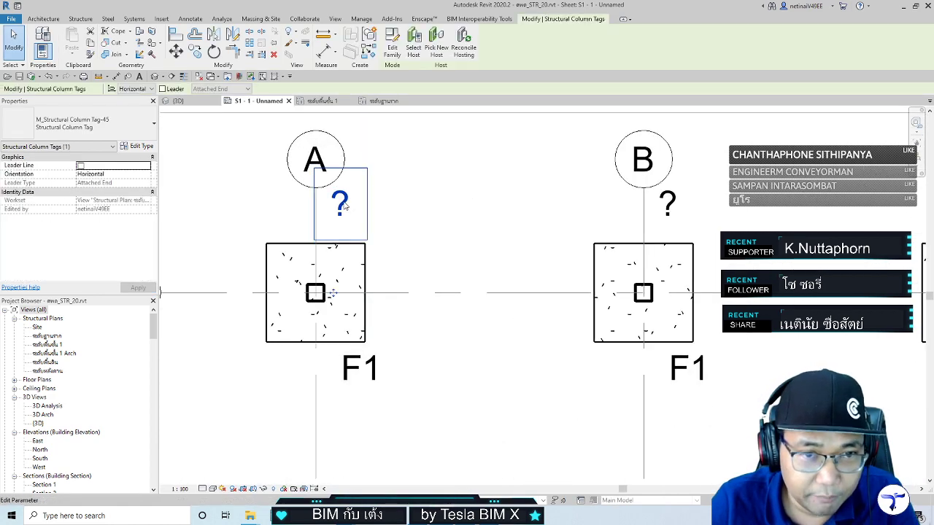
pyautogui.click(340, 203)
pyautogui.write('C1')
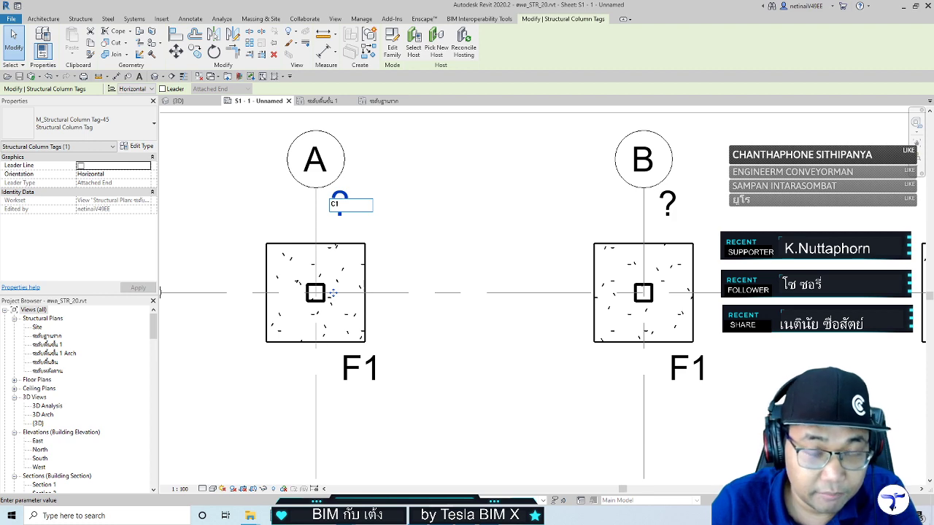
pyautogui.press('Return')
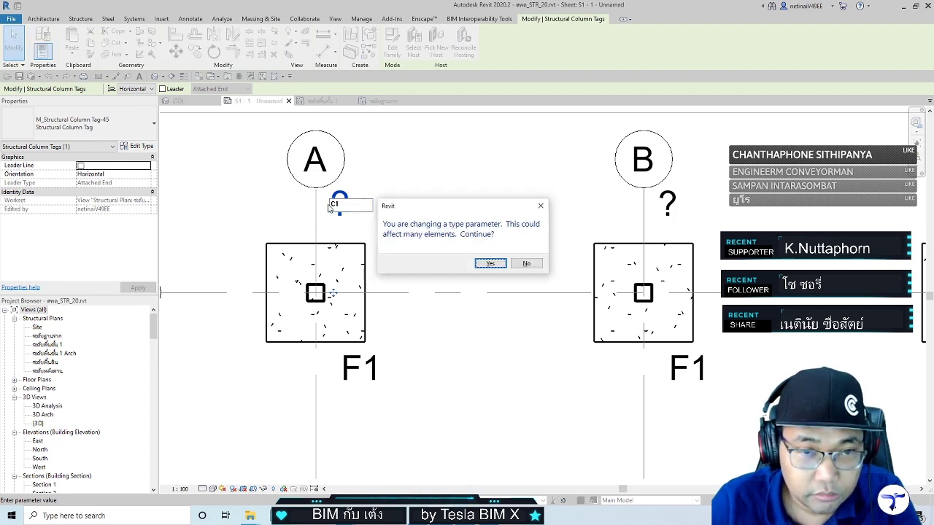
pyautogui.click(501, 266)
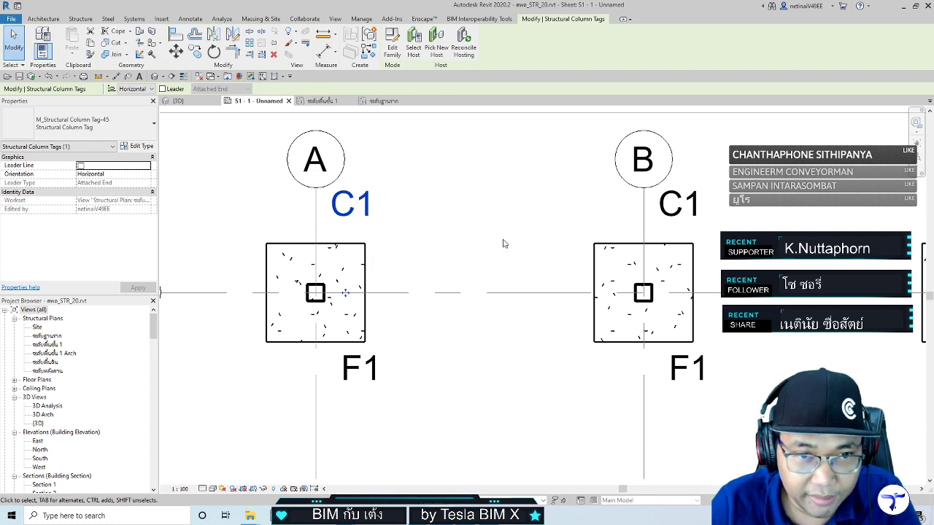
pyautogui.scroll(-2, 501, 236)
pyautogui.scroll(2, 407, 209)
pyautogui.click(401, 212)
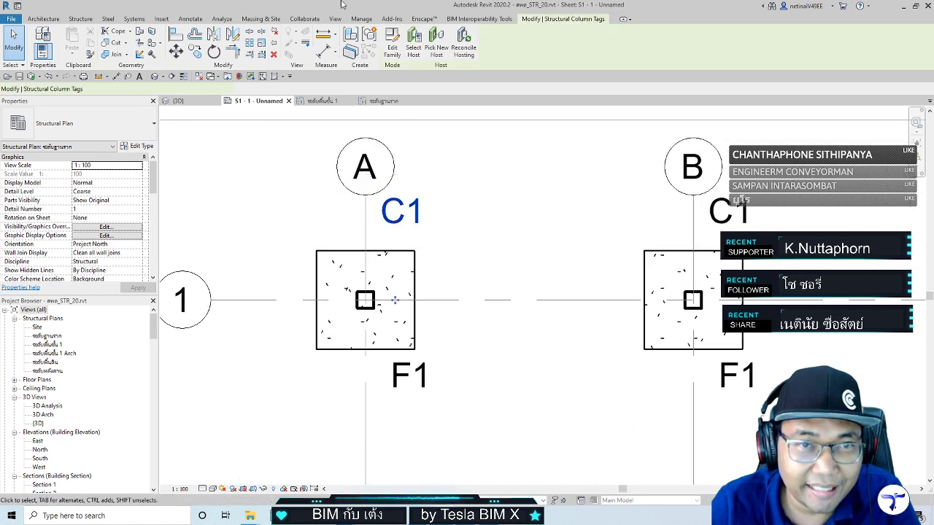
pyautogui.click(389, 52)
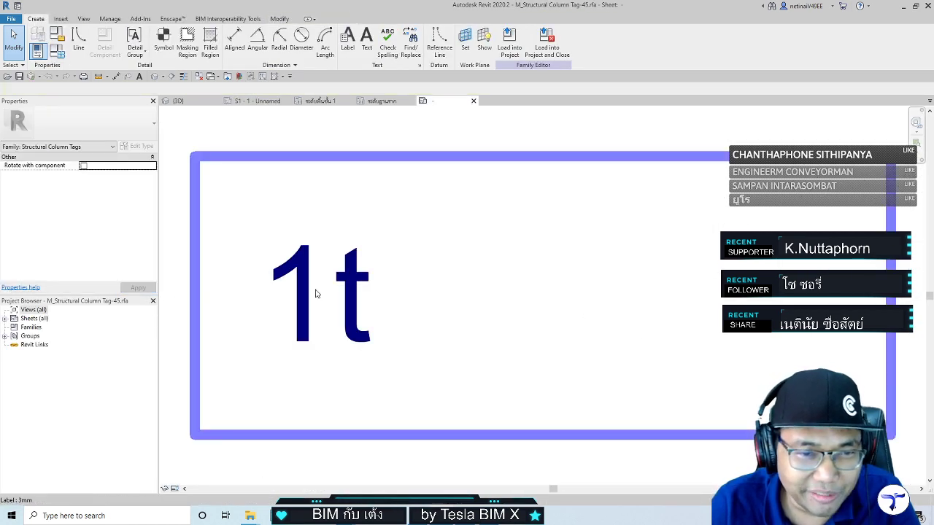
# Add a ',' prefix to the Type Mark label and load the tag family into the project
pyautogui.click(315, 293)
pyautogui.click(106, 176)
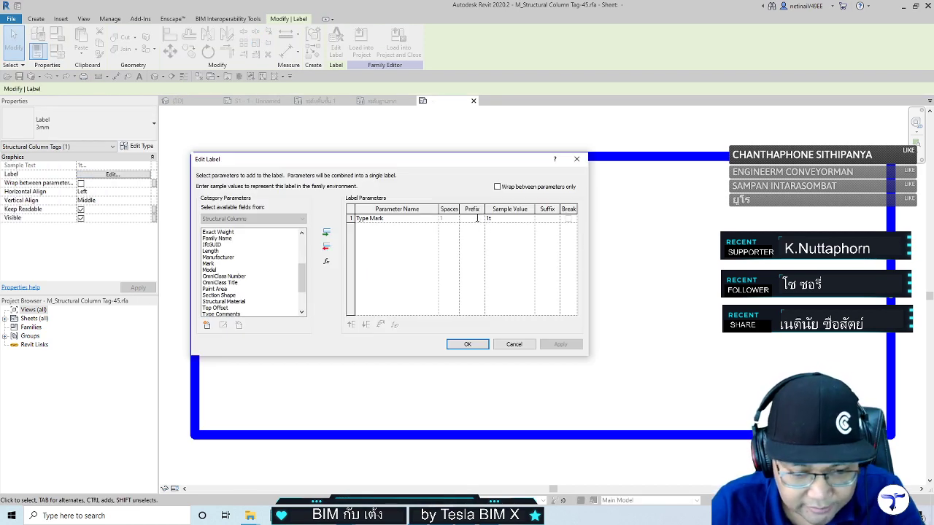
pyautogui.click(465, 223)
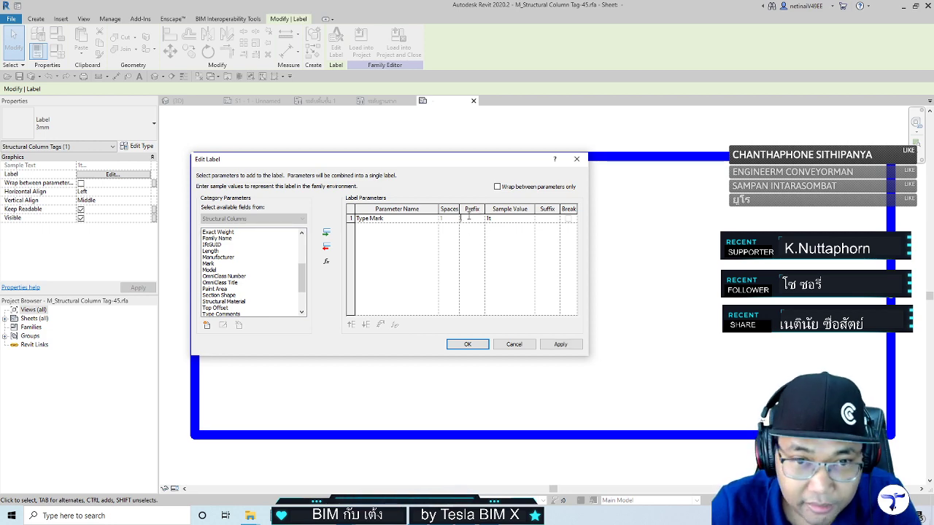
pyautogui.click(469, 344)
pyautogui.scroll(-2, 552, 306)
pyautogui.scroll(-2, 558, 300)
pyautogui.click(576, 202)
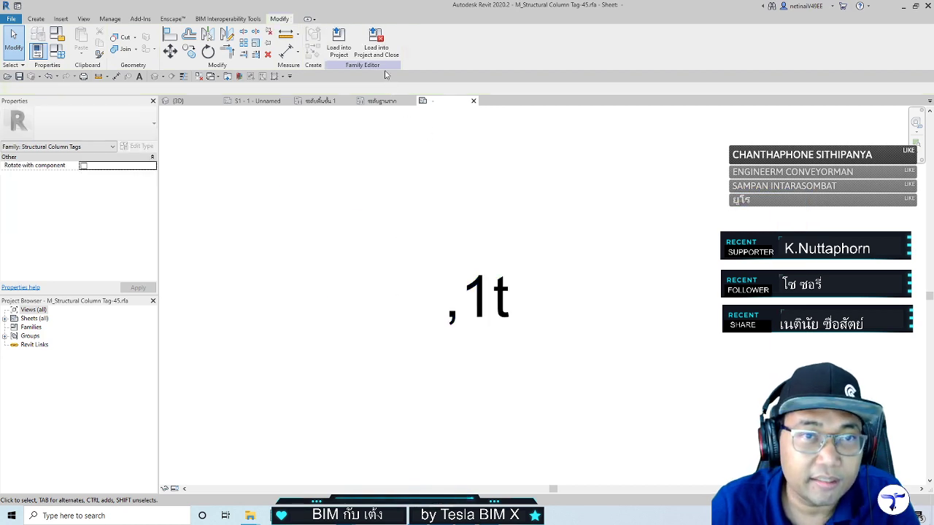
pyautogui.click(375, 43)
# Overwrite the existing column tag family with the comma-prefixed version
pyautogui.click(490, 263)
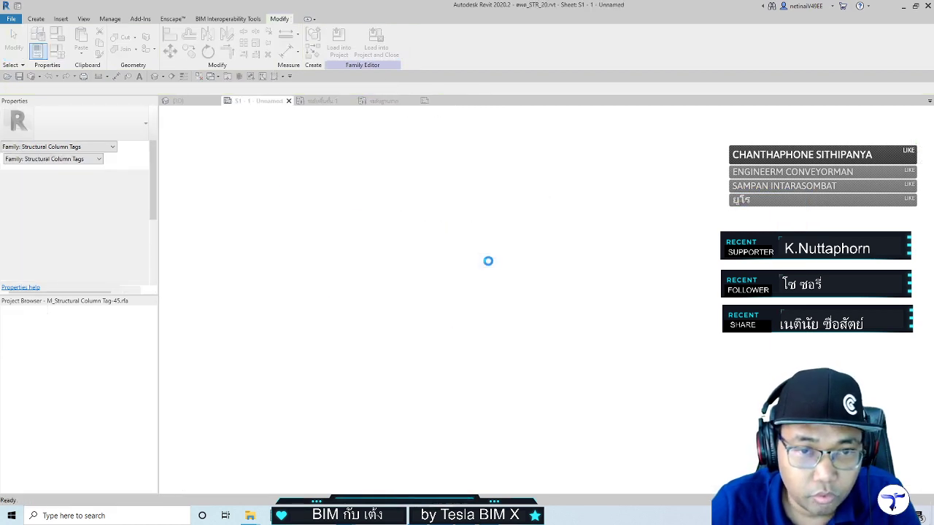
pyautogui.click(480, 260)
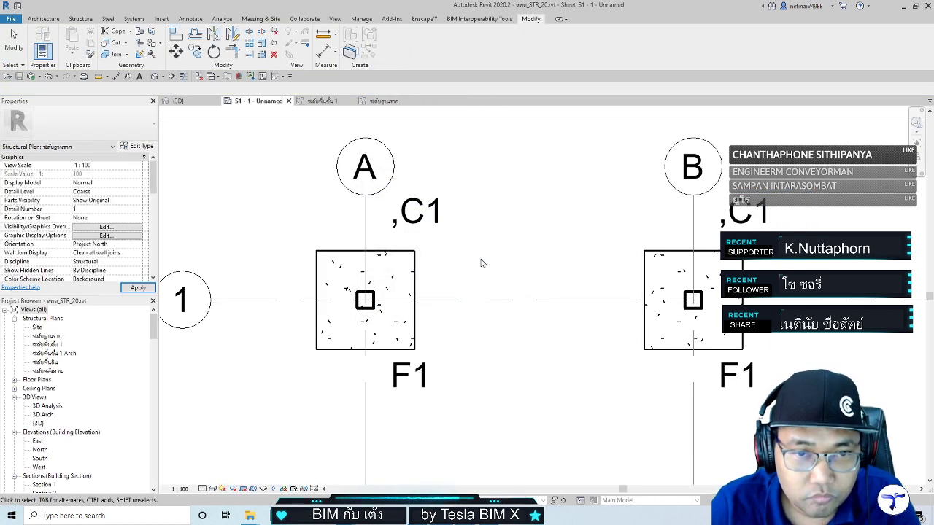
pyautogui.scroll(-3, 481, 262)
pyautogui.moveTo(494, 252); pyautogui.dragTo(385, 241, button='middle')
pyautogui.scroll(3, 347, 240)
pyautogui.scroll(1, 347, 239)
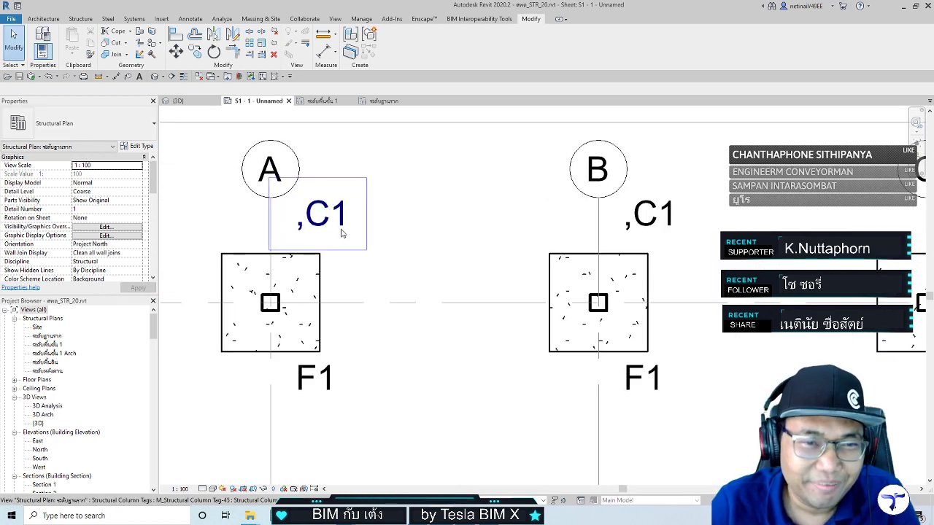
# Select all ,C1 column tags and nudge them beside the F1 footing tags to read F1,C1
pyautogui.click(328, 219)
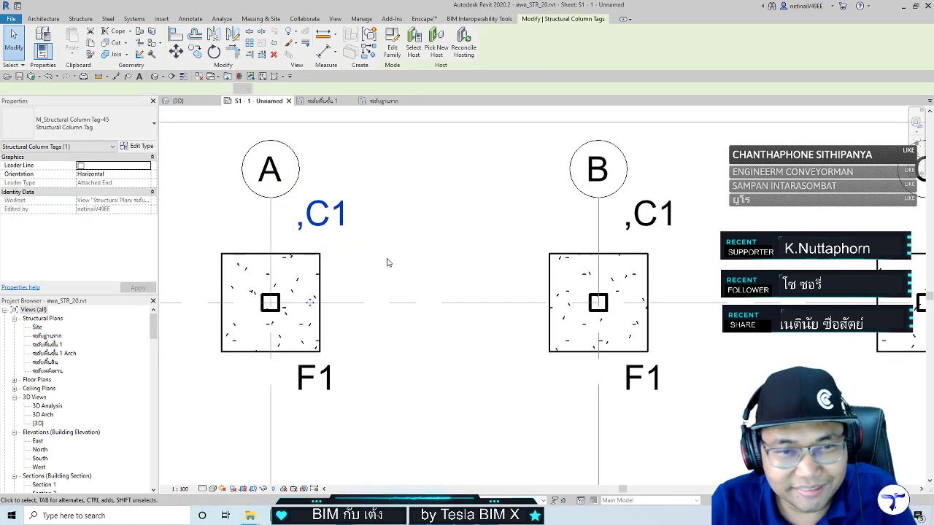
pyautogui.press('s')
pyautogui.press('a')
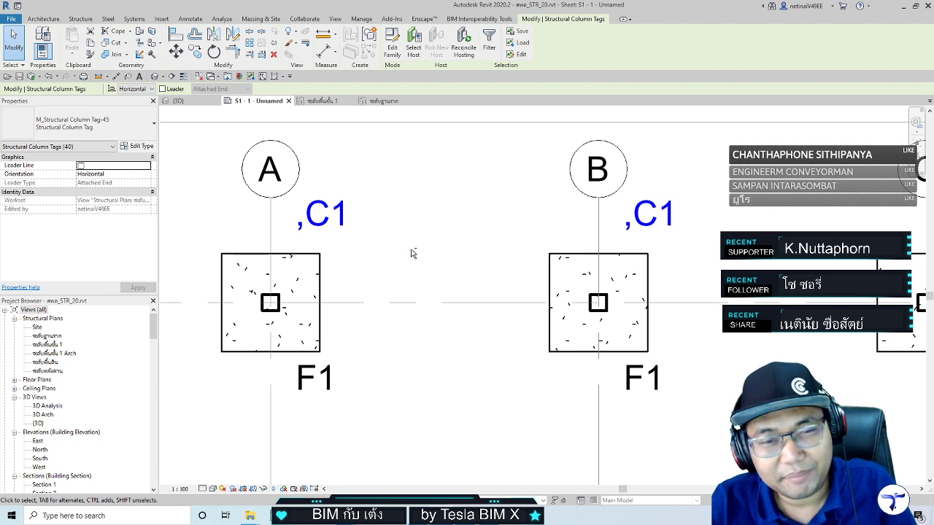
pyautogui.press('Down')
pyautogui.press('Down')
pyautogui.press('Down')
pyautogui.press('Right')
pyautogui.press('Right')
pyautogui.press('Right')
pyautogui.press('Down')
pyautogui.press('Down')
pyautogui.press('Down')
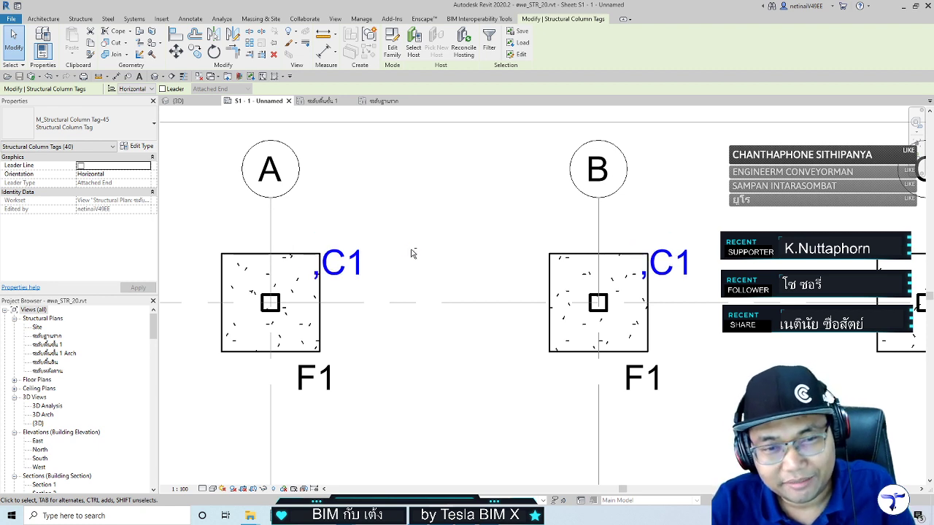
pyautogui.press('Down')
pyautogui.press('Down')
pyautogui.press('Down')
pyautogui.press('Down')
pyautogui.press('Down')
pyautogui.press('Down')
pyautogui.press('Down')
pyautogui.press('Down')
pyautogui.press('Down')
pyautogui.press('Right')
pyautogui.press('Right')
pyautogui.press('Right')
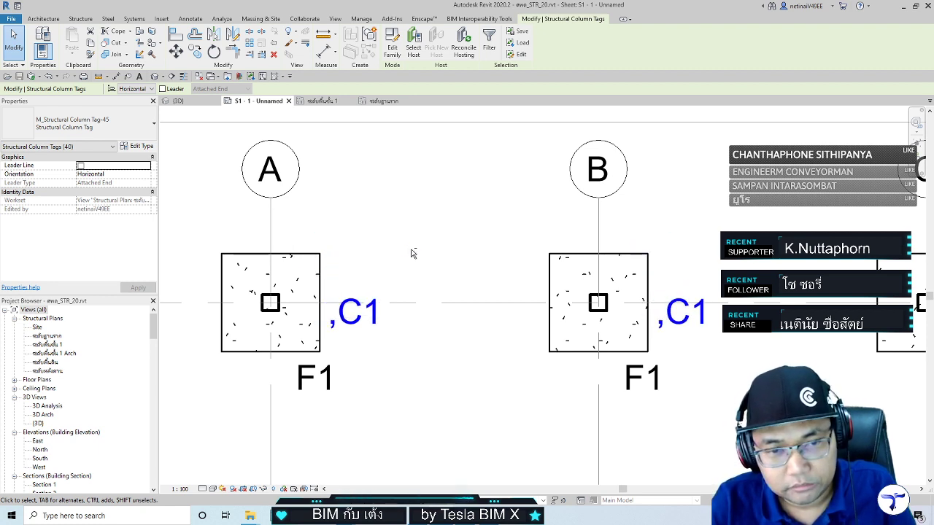
pyautogui.press('Down')
pyautogui.press('Down')
pyautogui.press('Down')
pyautogui.press('Right')
pyautogui.press('Right')
pyautogui.press('Right')
pyautogui.press('Down')
pyautogui.press('Down')
pyautogui.press('Down')
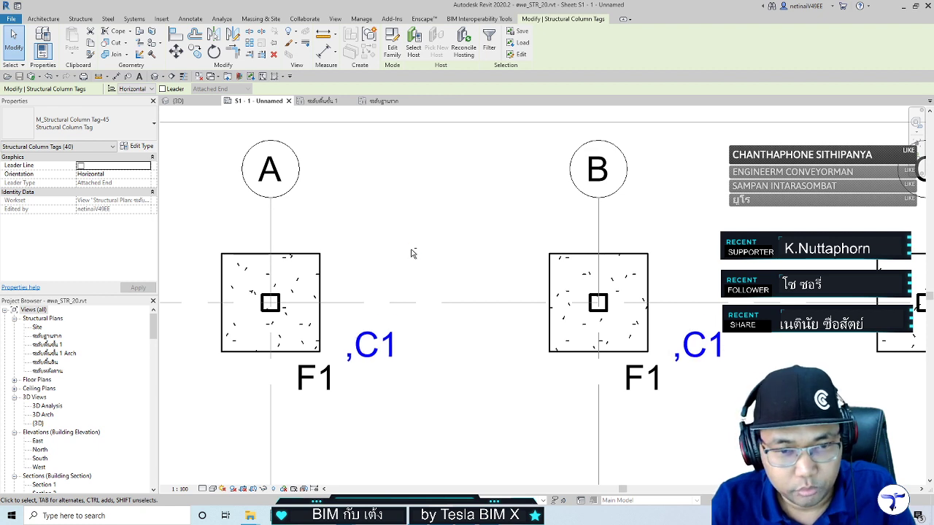
pyautogui.press('Down')
pyautogui.press('Down')
pyautogui.press('Down')
pyautogui.press('Down')
pyautogui.press('Down')
pyautogui.press('Down')
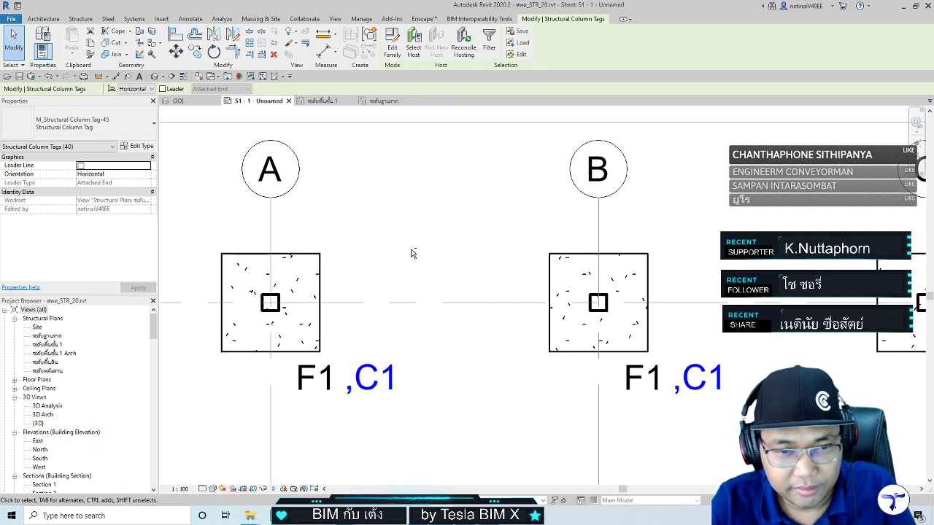
pyautogui.press('Left')
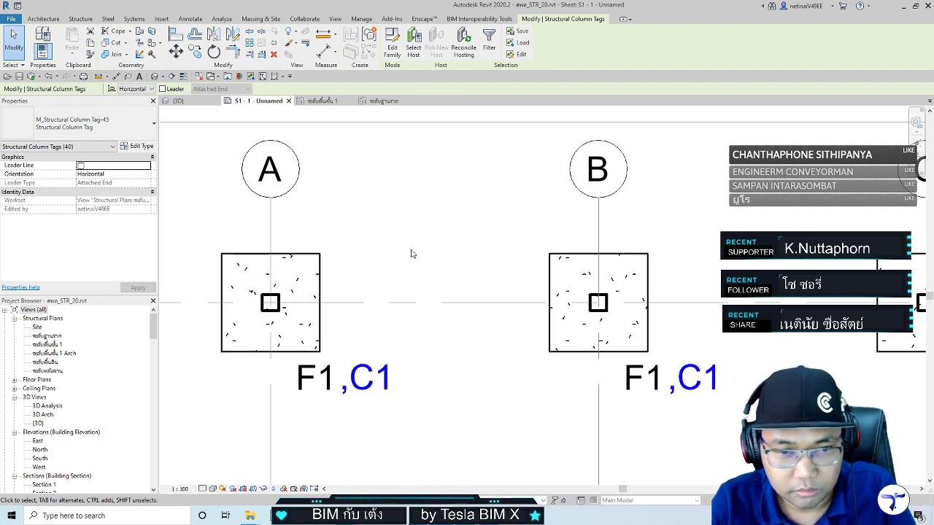
pyautogui.press('Left')
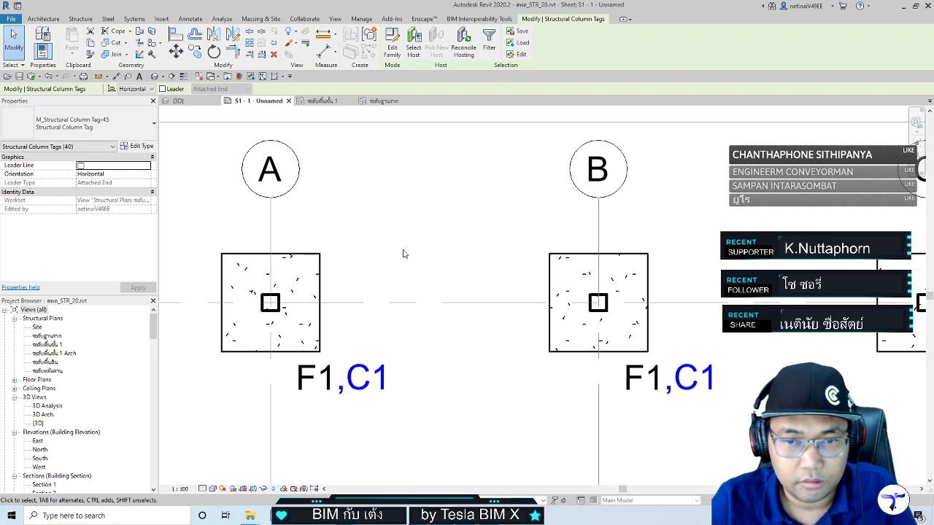
pyautogui.scroll(-2, 403, 254)
pyautogui.scroll(-2, 407, 271)
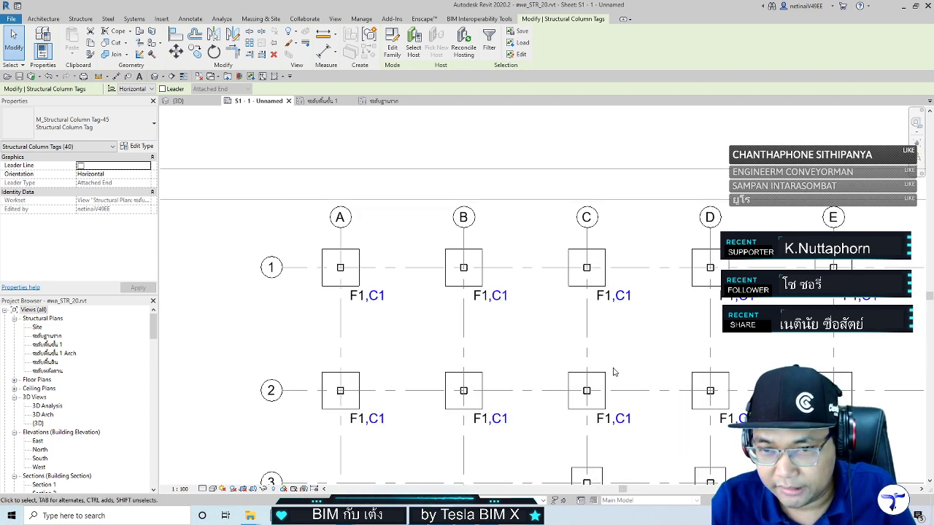
# Clear the tag selection and zoom and pan until a grid 3 F2,C1 footing fills the view
pyautogui.click(662, 338)
pyautogui.moveTo(662, 337); pyautogui.dragTo(523, 277, button='middle')
pyautogui.scroll(-2, 520, 275)
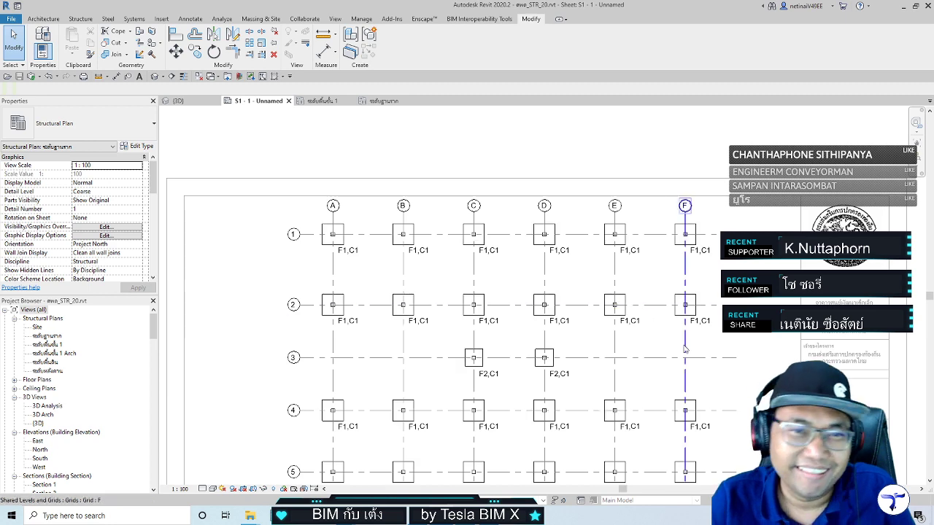
pyautogui.moveTo(653, 315); pyautogui.dragTo(606, 328, button='middle')
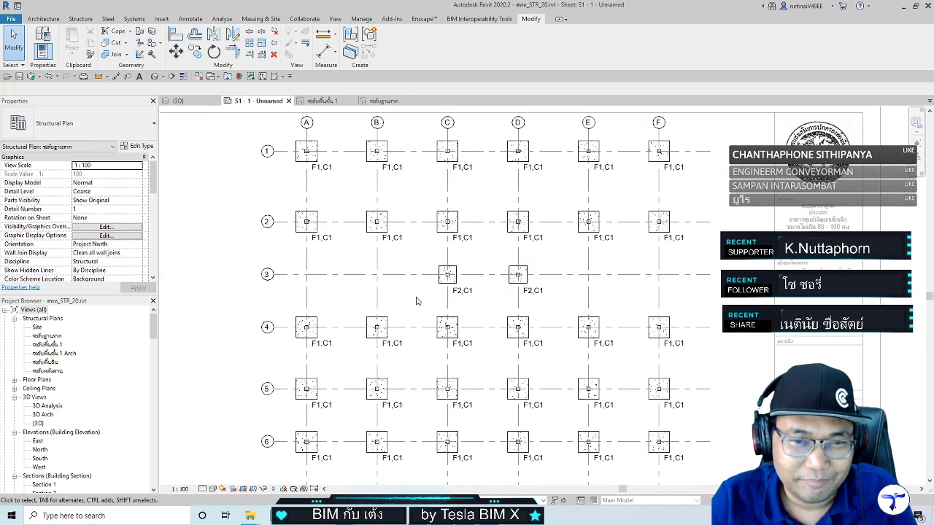
pyautogui.scroll(1, 427, 329)
pyautogui.scroll(1, 433, 287)
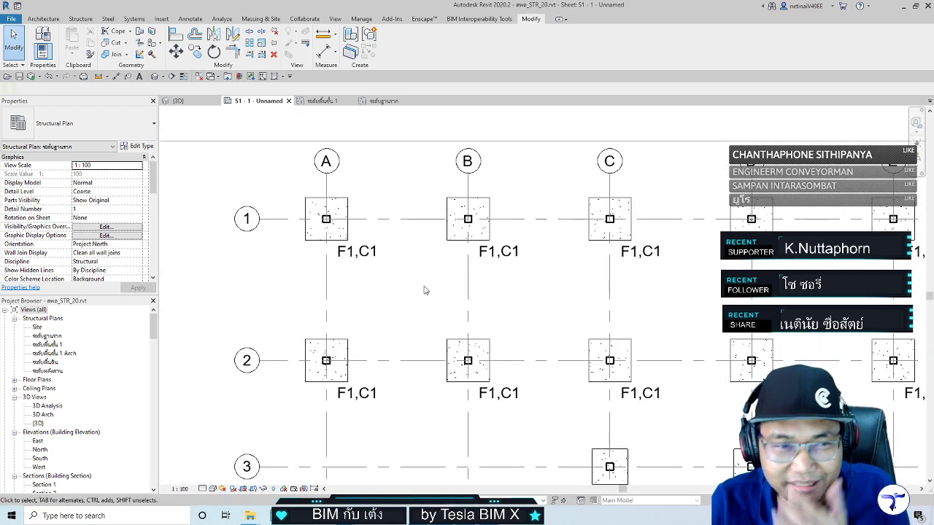
pyautogui.scroll(-1, 381, 277)
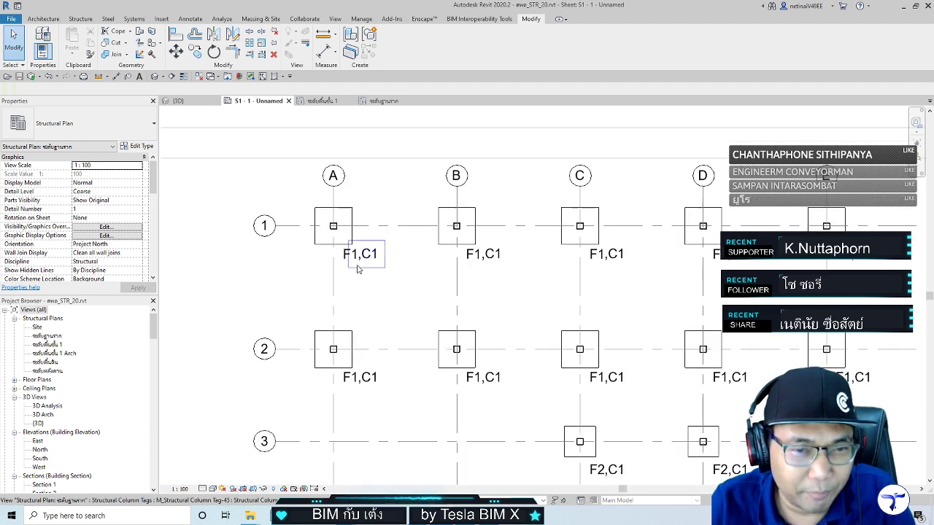
pyautogui.moveTo(388, 287); pyautogui.dragTo(335, 246, button='middle')
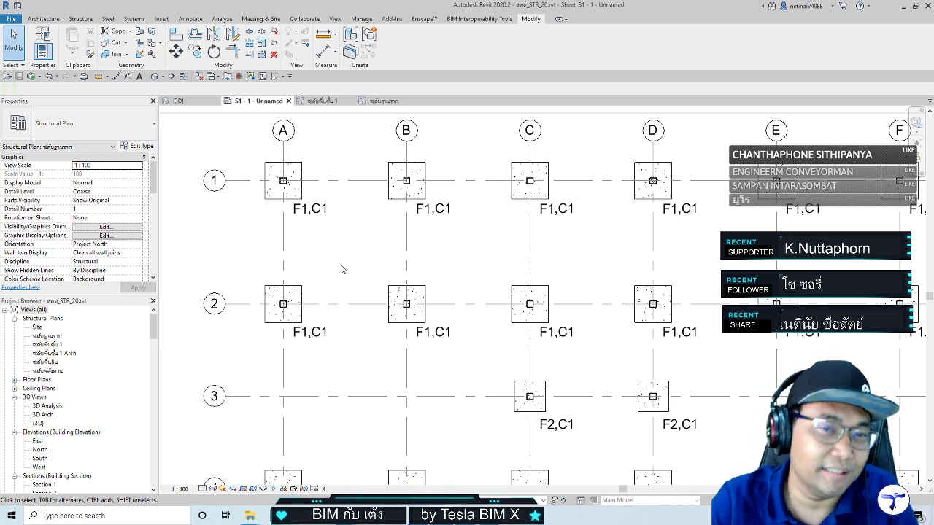
pyautogui.scroll(-1, 445, 265)
pyautogui.moveTo(635, 363); pyautogui.dragTo(623, 264, button='middle')
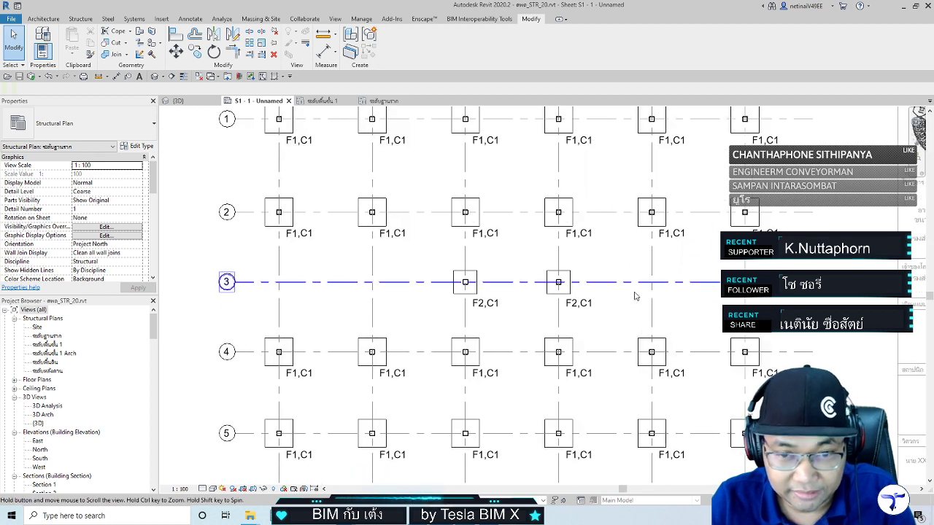
pyautogui.scroll(-2, 622, 264)
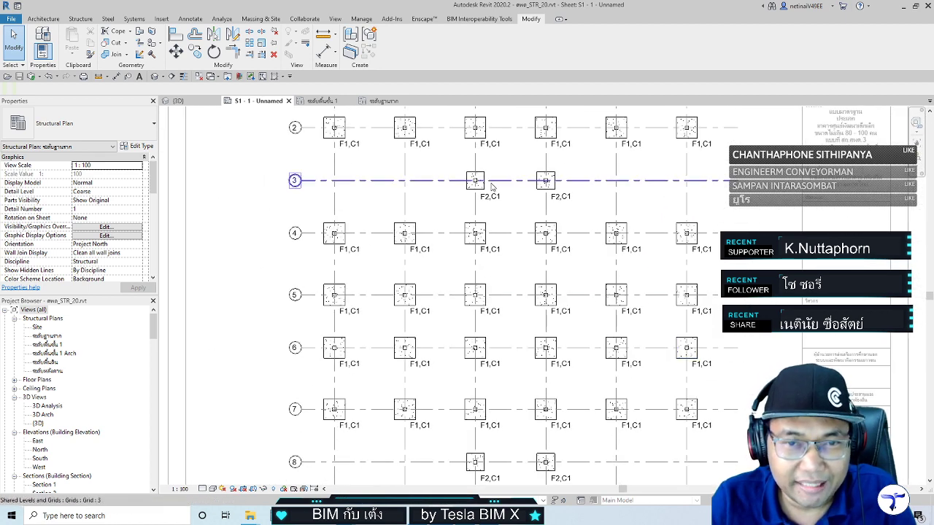
pyautogui.scroll(3, 528, 182)
pyautogui.moveTo(537, 234); pyautogui.dragTo(543, 339, button='middle')
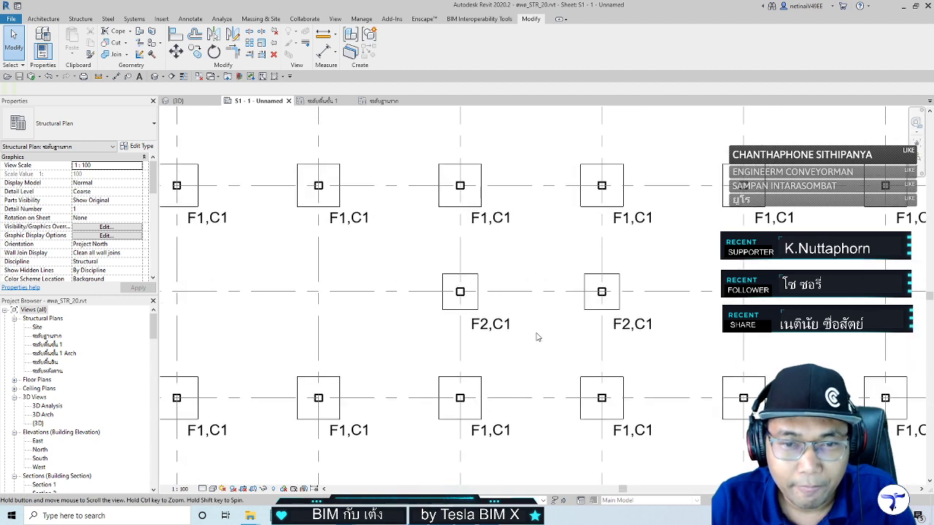
pyautogui.scroll(3, 535, 335)
pyautogui.scroll(1, 517, 326)
pyautogui.scroll(1, 509, 277)
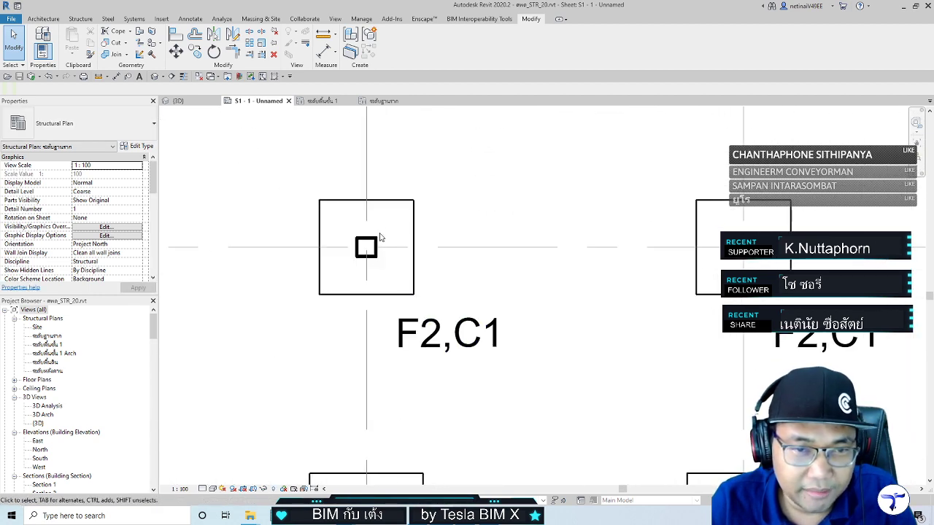
# Select the columns inside the two F2 footings on grid 3
pyautogui.click(375, 240)
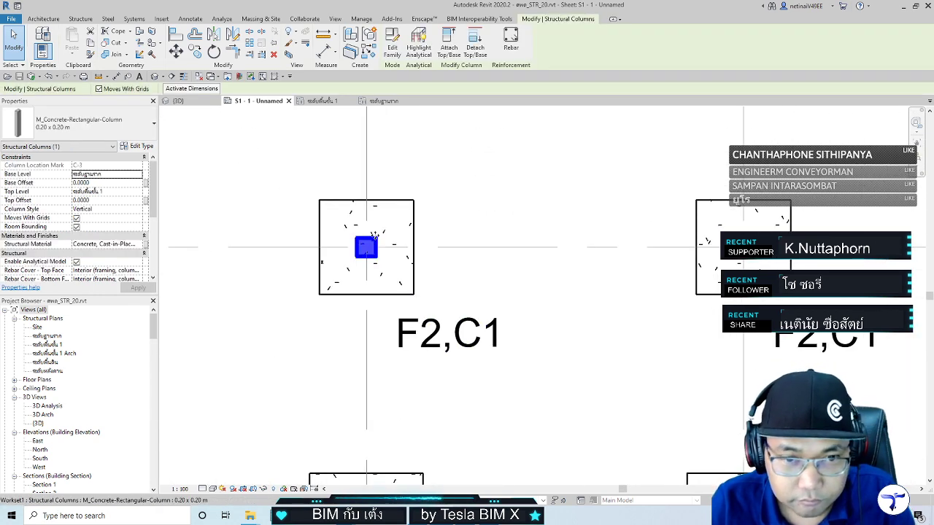
pyautogui.click(450, 251)
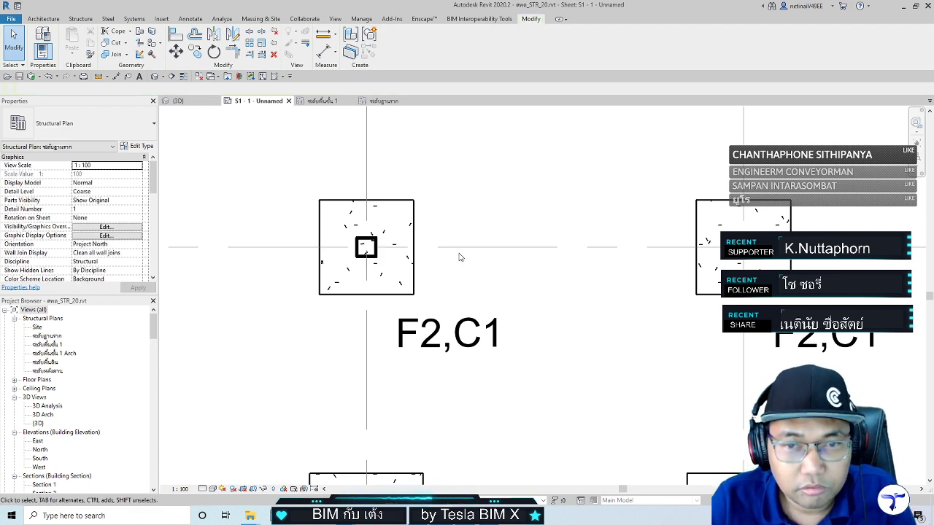
pyautogui.click(373, 253)
pyautogui.keyDown('ctrl'); pyautogui.click(742, 246); pyautogui.keyUp('ctrl')
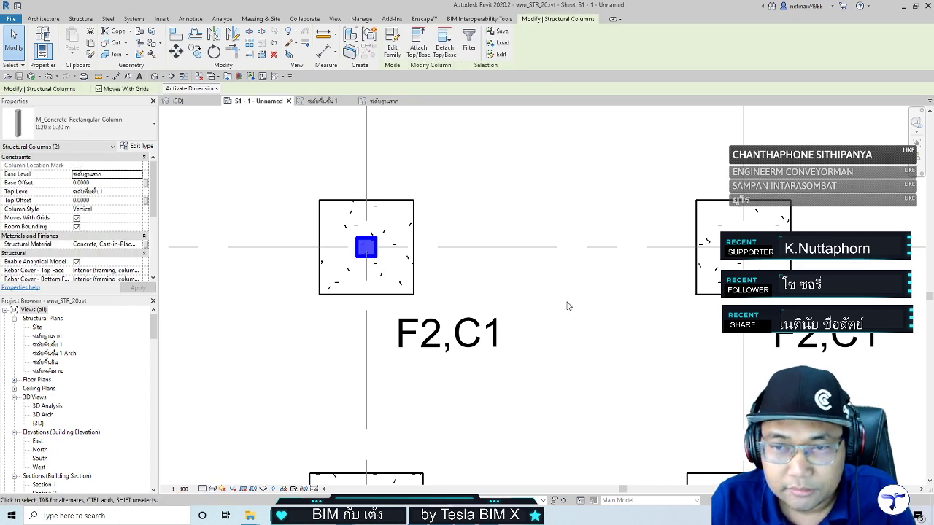
# Add the two lower F2 footing columns to the selection
pyautogui.scroll(-2, 567, 304)
pyautogui.scroll(-2, 566, 304)
pyautogui.moveTo(574, 296)
pyautogui.mouseDown(button='middle')
pyautogui.moveTo(539, 416)
pyautogui.moveTo(569, 253)
pyautogui.mouseUp(button='middle')
pyautogui.scroll(-1, 515, 218)
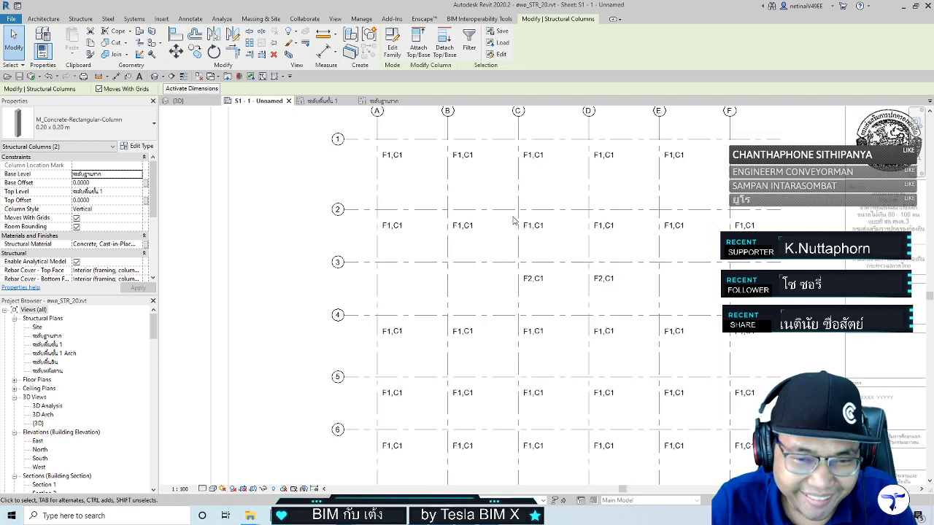
pyautogui.scroll(-2, 526, 265)
pyautogui.scroll(1, 510, 367)
pyautogui.scroll(1, 499, 383)
pyautogui.scroll(2, 499, 383)
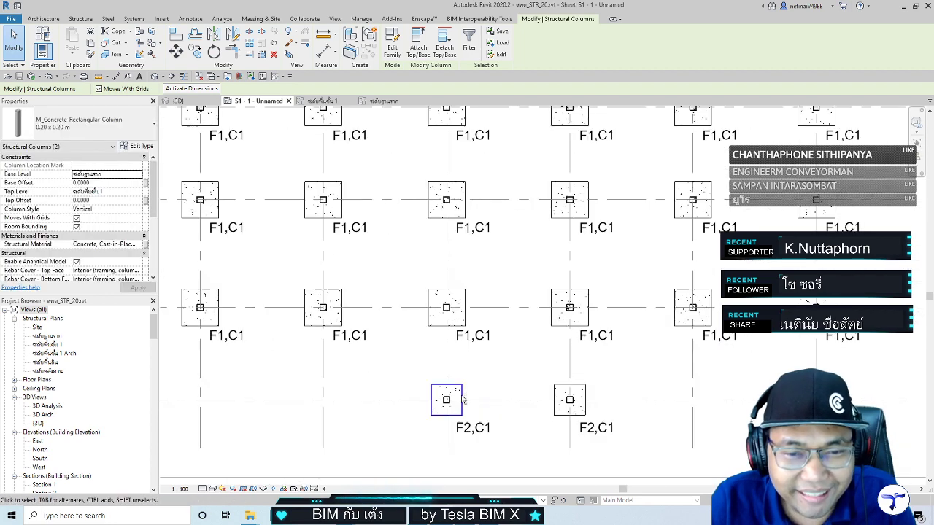
pyautogui.keyDown('ctrl'); pyautogui.click(445, 399); pyautogui.keyUp('ctrl')
pyautogui.keyDown('ctrl'); pyautogui.click(570, 400); pyautogui.keyUp('ctrl')
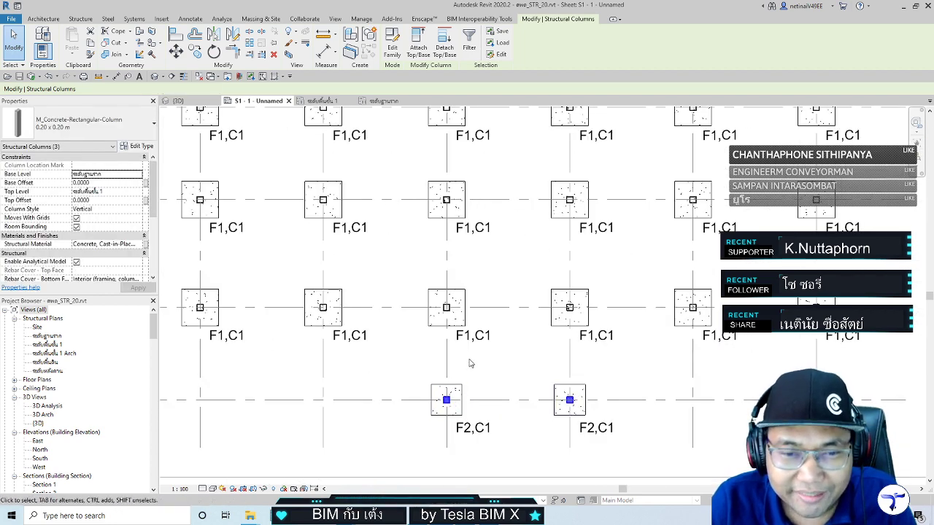
# Pan and zoom the plan to bring grid rows 2–6 into view
pyautogui.scroll(-1, 484, 358)
pyautogui.scroll(-1, 513, 273)
pyautogui.moveTo(510, 307); pyautogui.dragTo(506, 388, button='middle')
pyautogui.moveTo(503, 212); pyautogui.dragTo(500, 379, button='middle')
pyautogui.moveTo(493, 286)
pyautogui.mouseDown(button='middle')
pyautogui.moveTo(490, 328)
pyautogui.moveTo(481, 235)
pyautogui.mouseUp(button='middle')
pyautogui.scroll(-1, 488, 314)
pyautogui.scroll(-1, 496, 315)
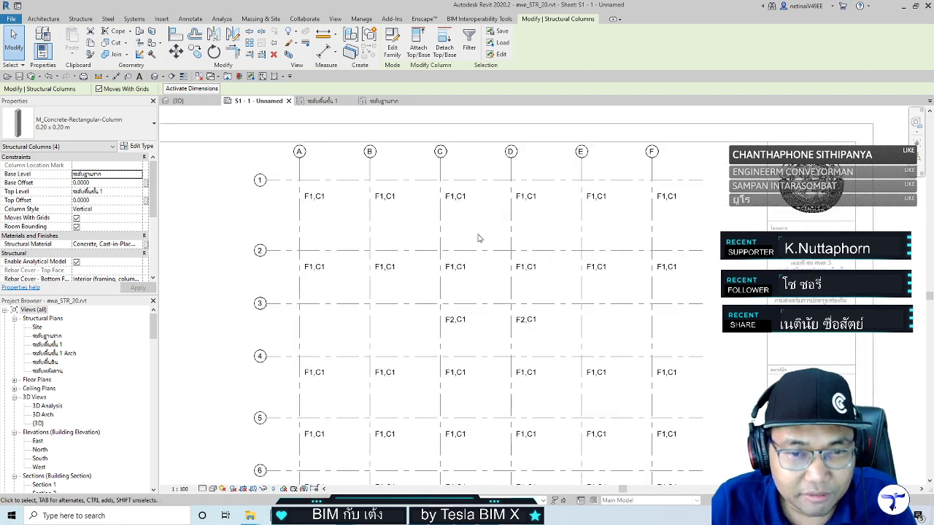
pyautogui.scroll(1, 492, 285)
pyautogui.moveTo(500, 326); pyautogui.dragTo(501, 302, button='middle')
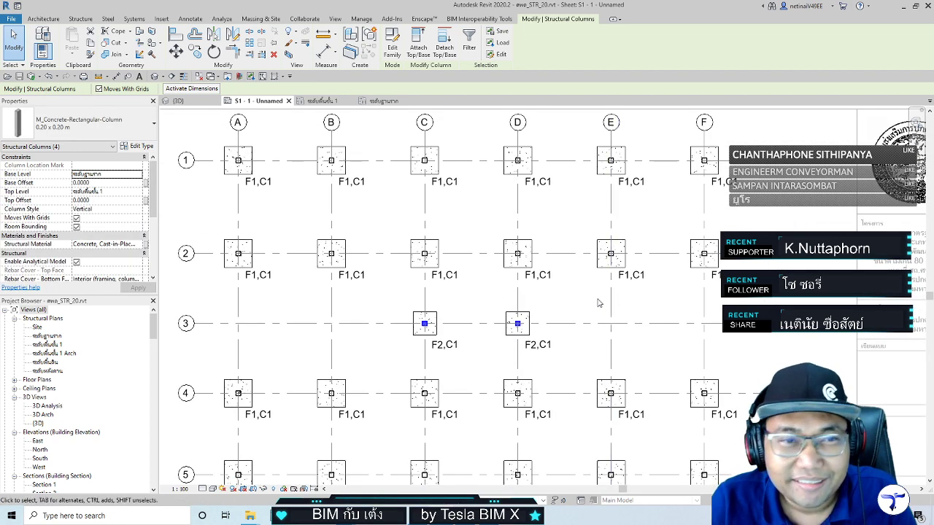
pyautogui.moveTo(567, 275); pyautogui.dragTo(555, 271, button='middle')
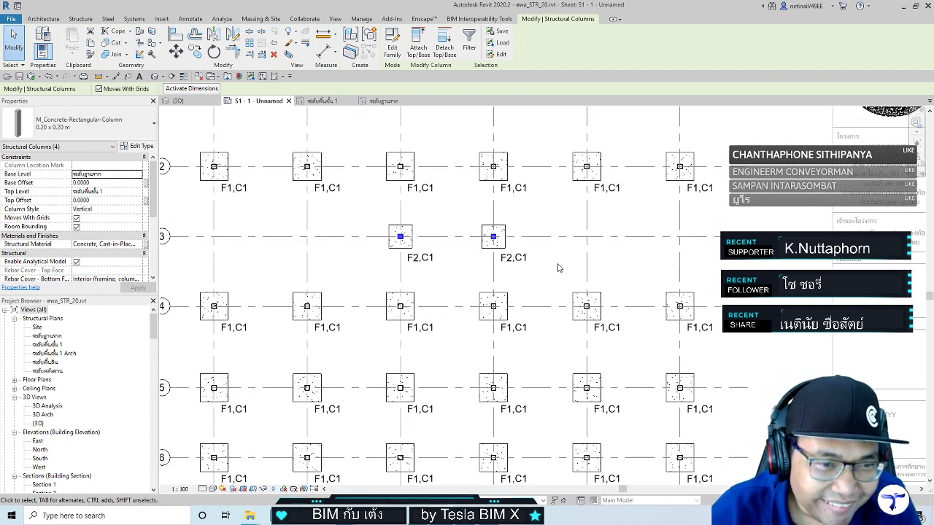
pyautogui.scroll(-1, 558, 268)
pyautogui.scroll(-1, 554, 264)
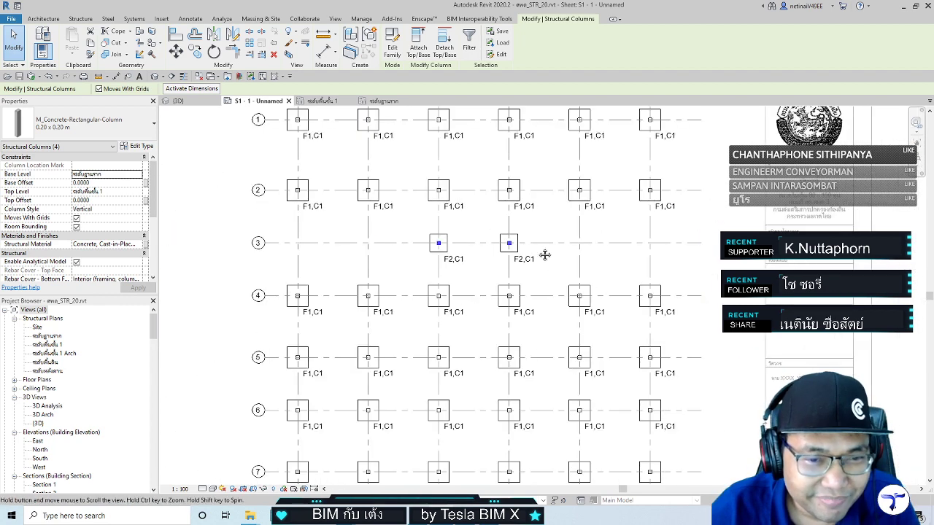
pyautogui.scroll(-1, 516, 213)
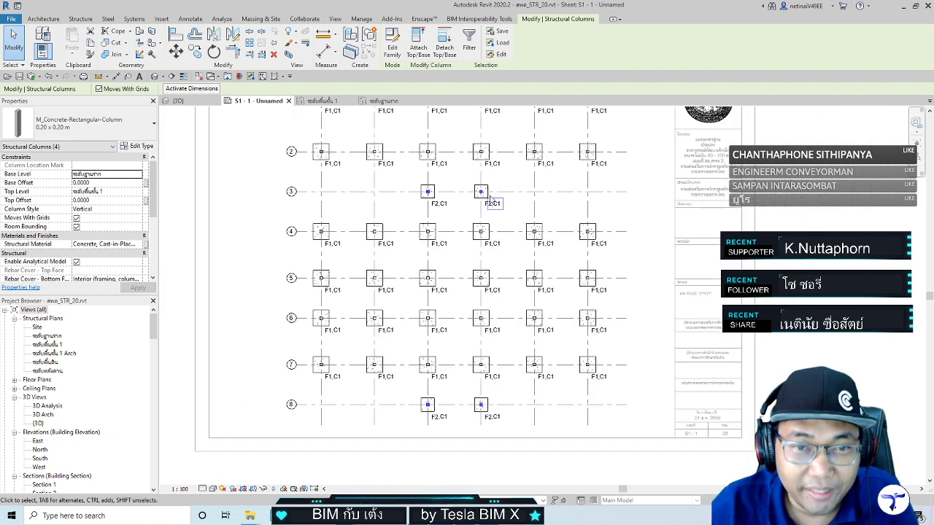
# Clear the column selection, try selecting the F2 footings, then cancel that selection
pyautogui.click(452, 184)
pyautogui.click(428, 189)
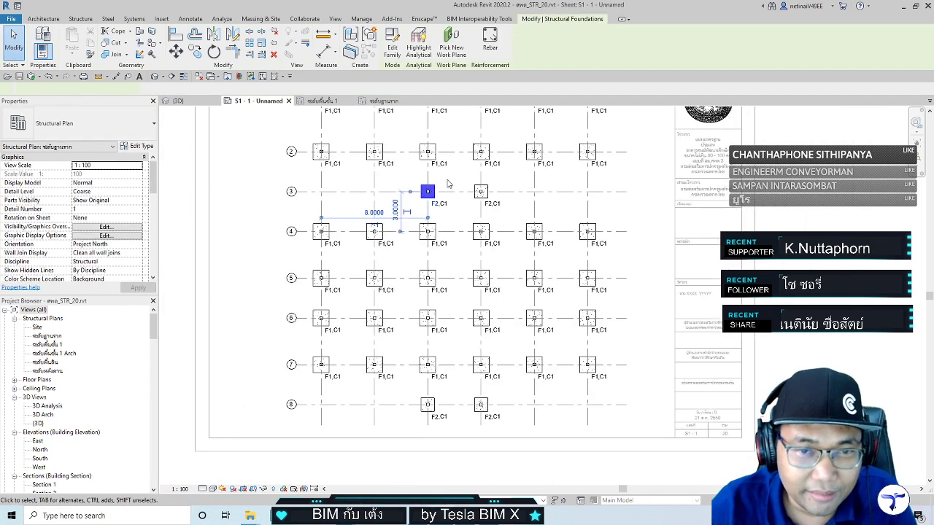
pyautogui.moveTo(431, 191); pyautogui.dragTo(442, 240, button='middle')
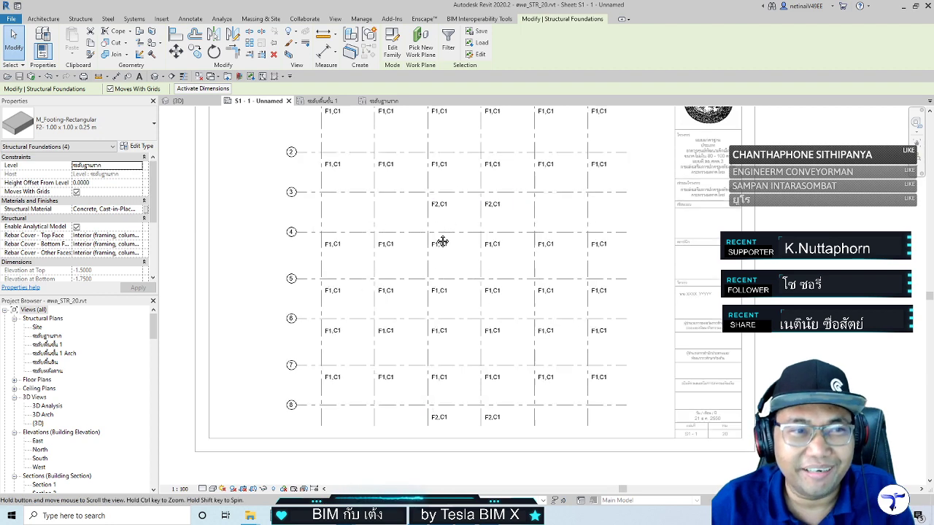
pyautogui.press('Escape')
# Reselect the four Structural Columns in the F2,C1 footings on grids 3 and 8
pyautogui.scroll(5, 420, 247)
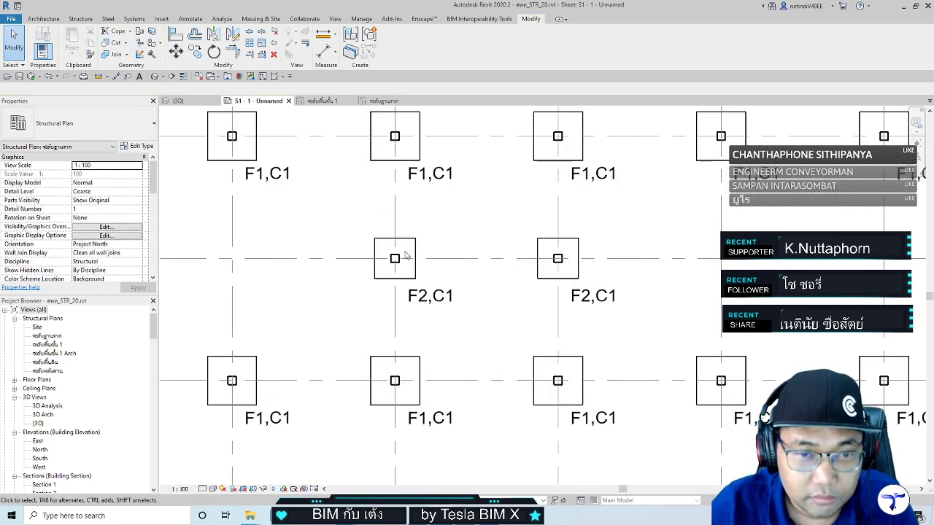
pyautogui.click(395, 258)
pyautogui.keyDown('ctrl'); pyautogui.click(558, 258); pyautogui.keyUp('ctrl')
pyautogui.scroll(-3, 571, 230)
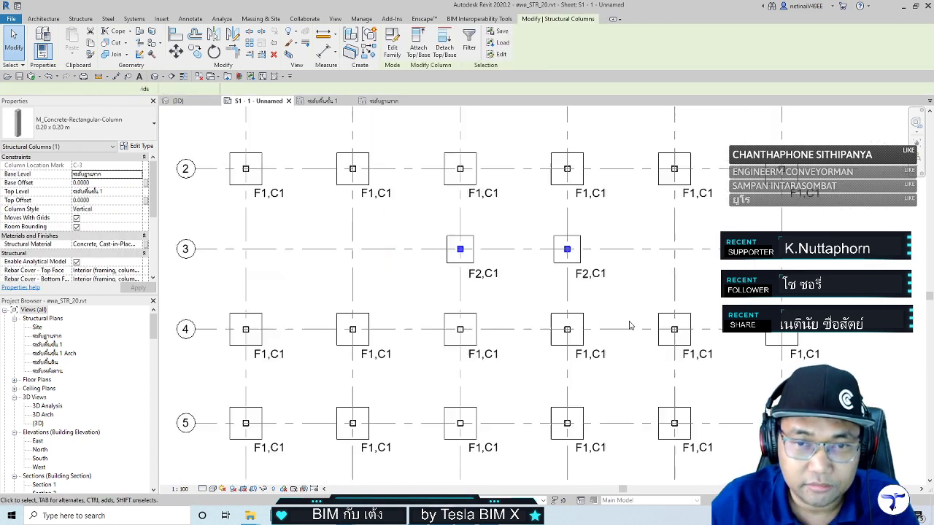
pyautogui.moveTo(607, 34)
pyautogui.mouseDown(button='middle')
pyautogui.moveTo(536, 232)
pyautogui.moveTo(463, 208)
pyautogui.mouseUp(button='middle')
pyautogui.keyDown('ctrl'); pyautogui.click(344, 349); pyautogui.keyUp('ctrl')
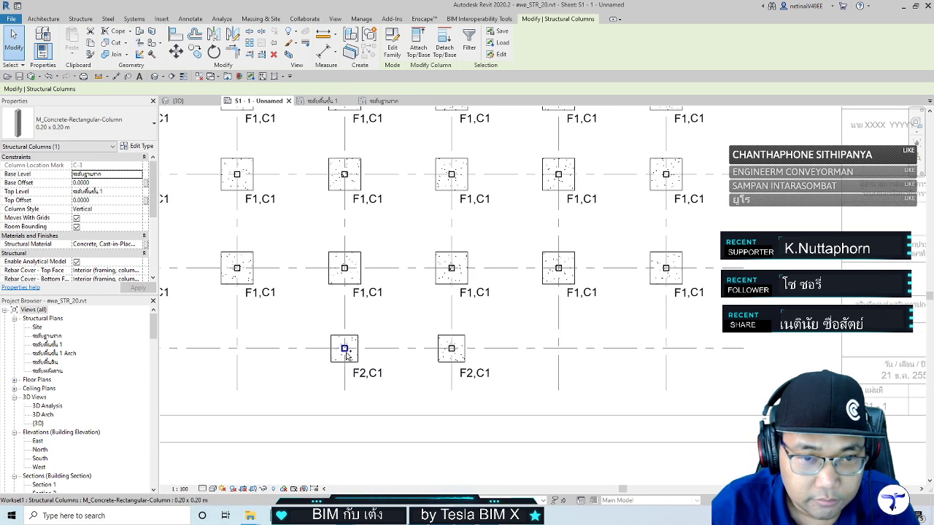
pyautogui.keyDown('ctrl'); pyautogui.click(451, 349); pyautogui.keyUp('ctrl')
pyautogui.keyDown('ctrl'); pyautogui.click(451, 349); pyautogui.keyUp('ctrl')
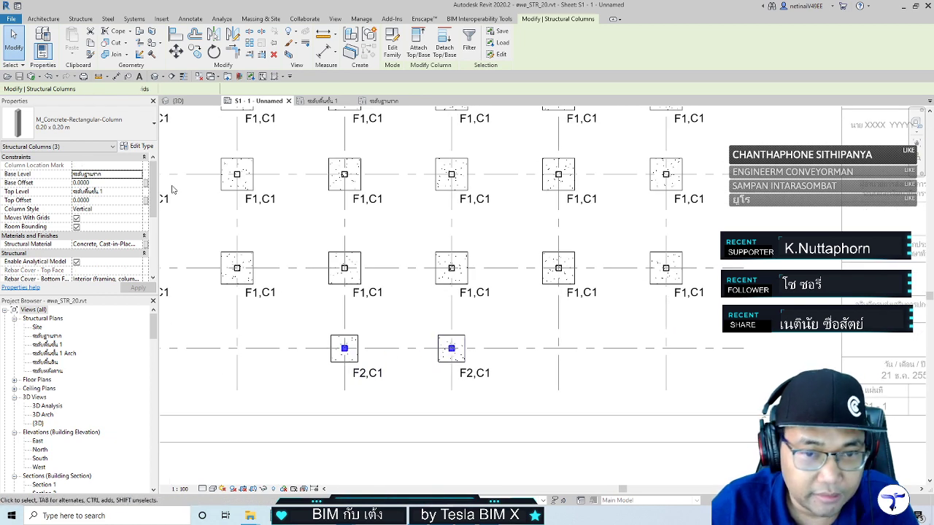
# In Type Properties, rename the column type 'C1 - 0.20 x 0.20 m' and start a Duplicate
pyautogui.click(137, 146)
pyautogui.click(549, 175)
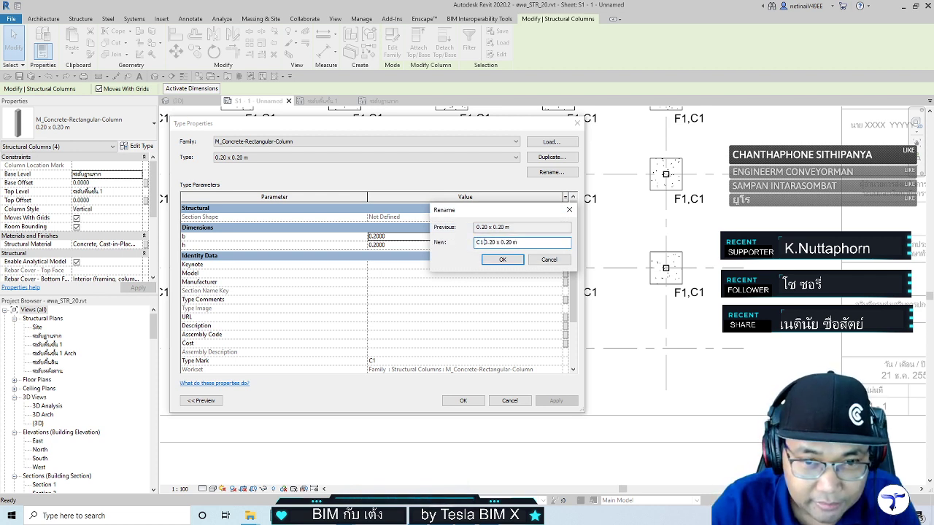
pyautogui.click(500, 262)
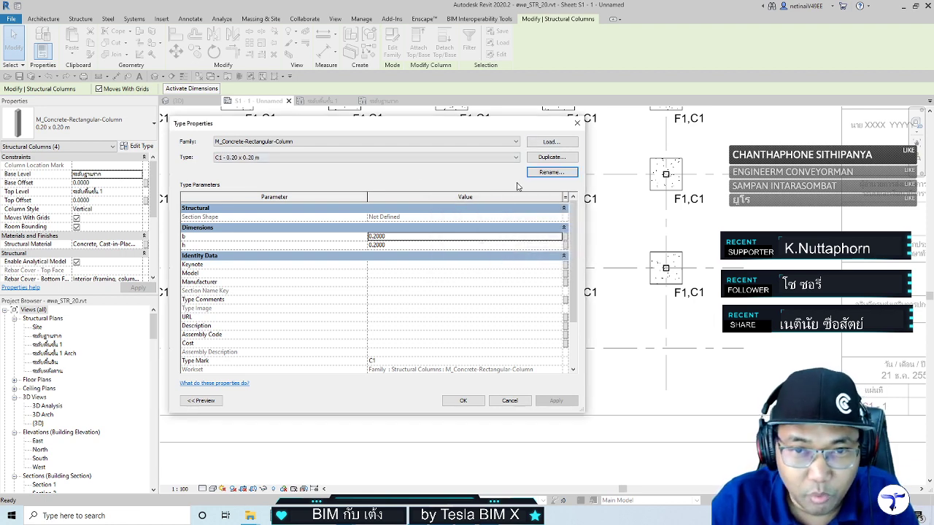
pyautogui.click(550, 158)
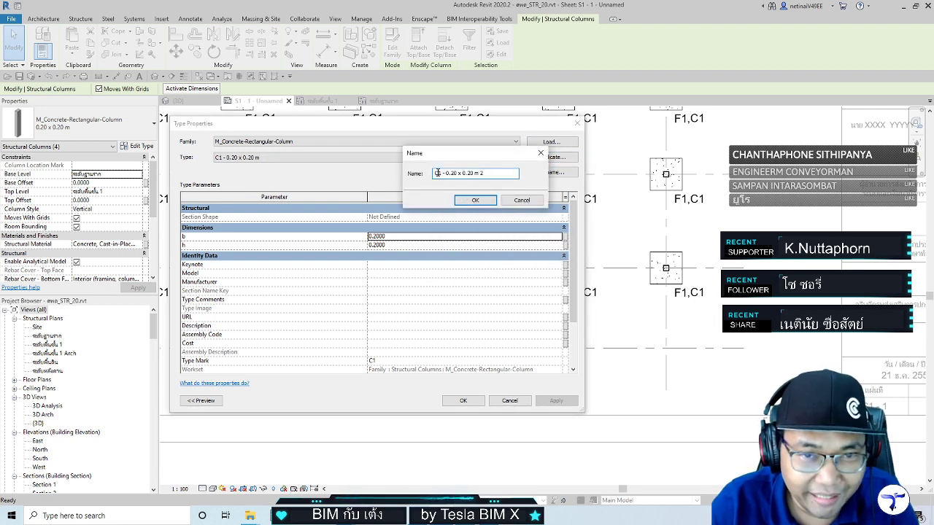
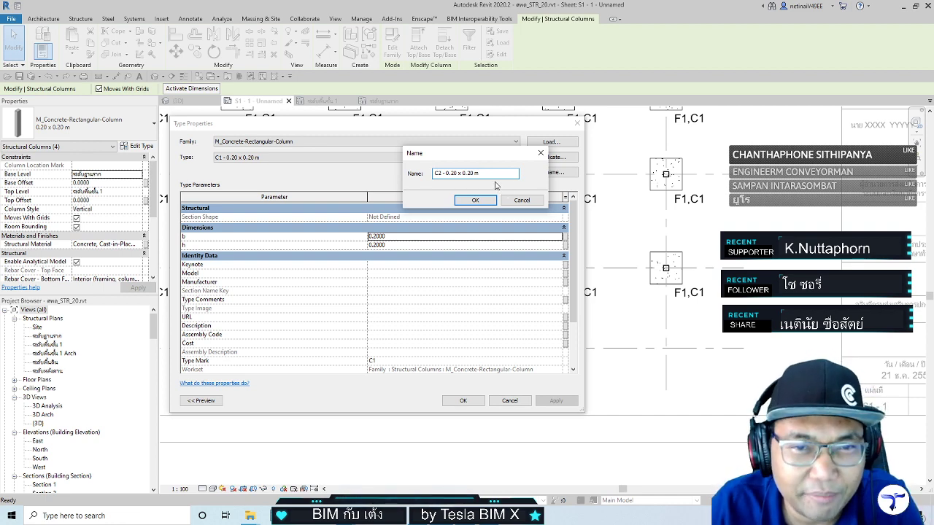
# Accept the duplicated column type name C2 - 0.20 x 0.20 m and give it type mark C2
pyautogui.click(475, 200)
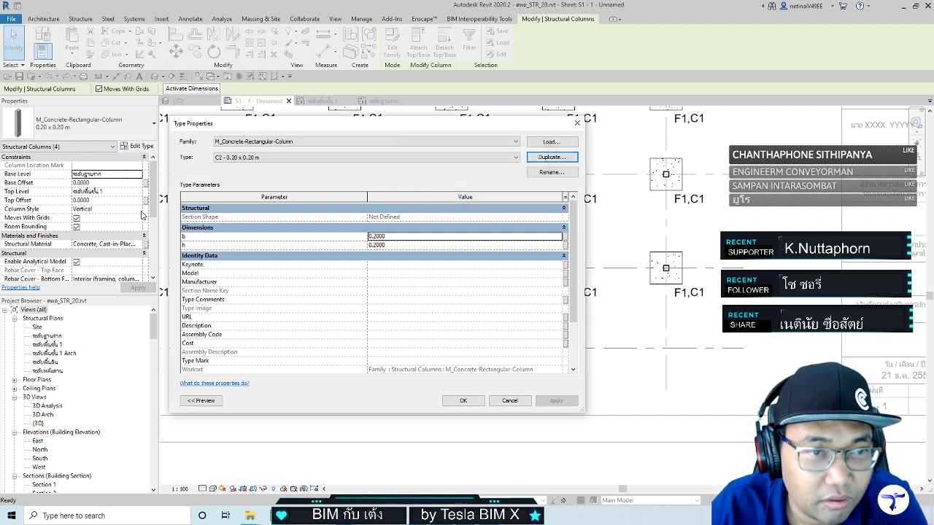
pyautogui.scroll(-3, 388, 321)
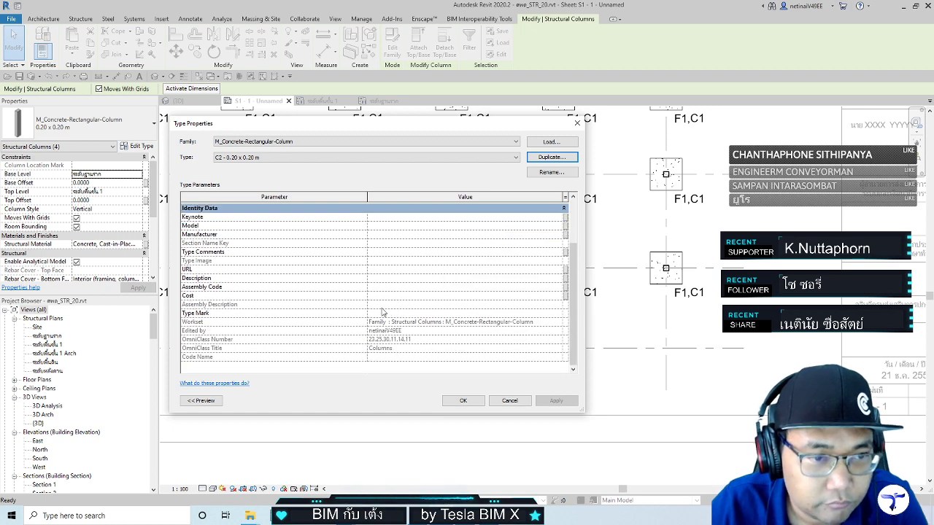
pyautogui.click(382, 313)
pyautogui.write('C2')
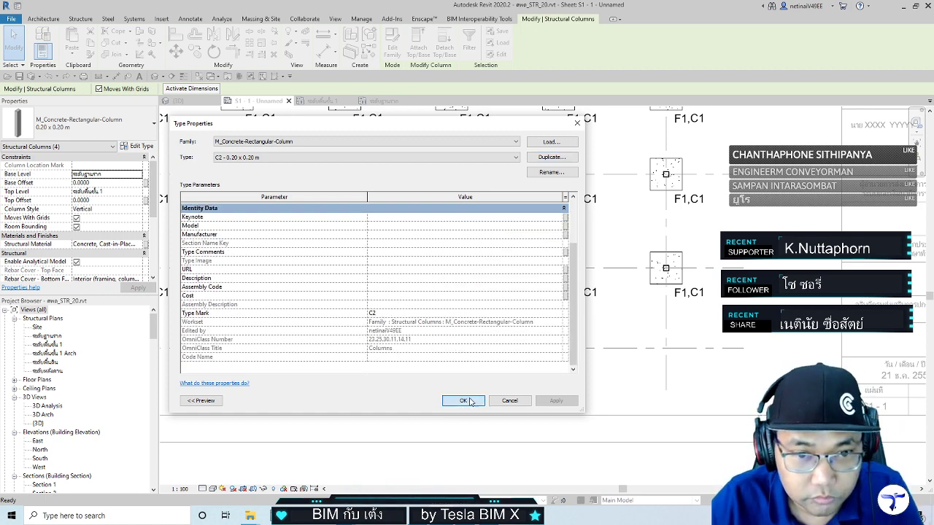
pyautogui.click(463, 400)
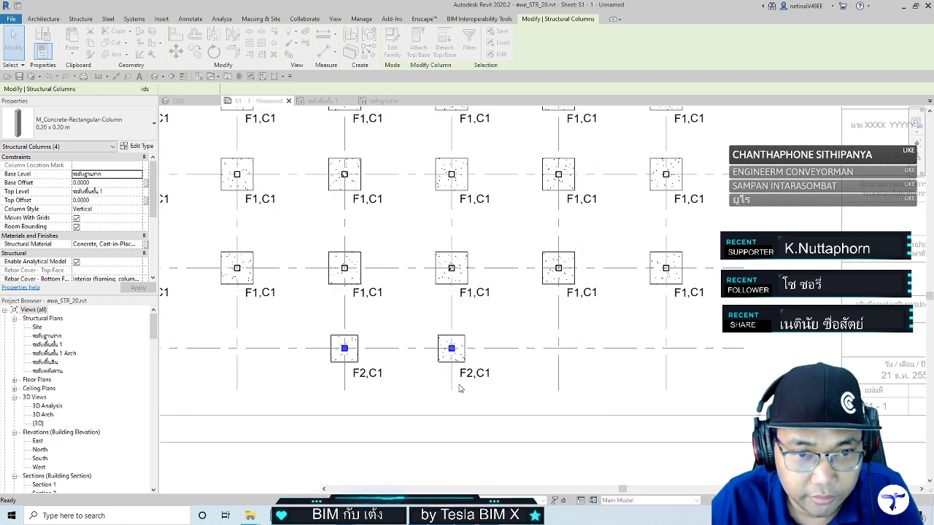
# Clear the F2 column selection and zoom out to reveal the lower grid rows
pyautogui.click(406, 384)
pyautogui.scroll(-1, 407, 365)
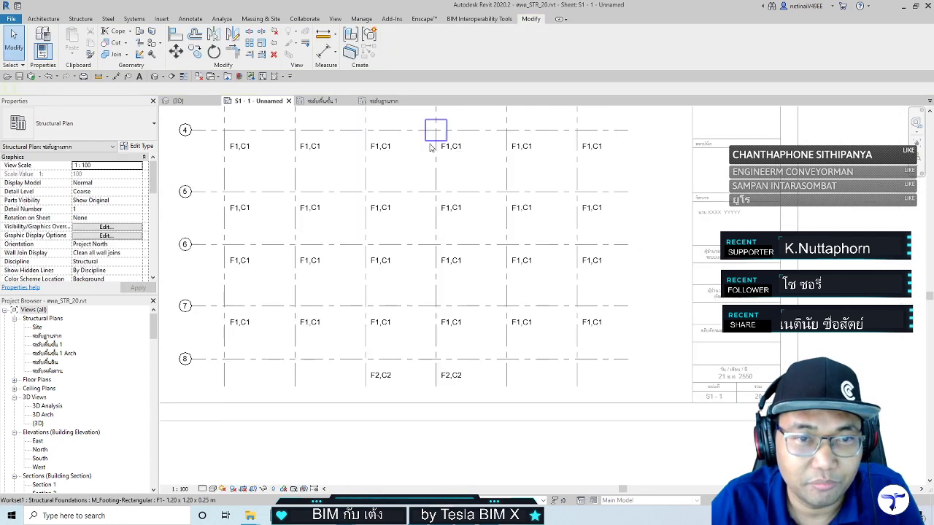
pyautogui.scroll(-2, 435, 219)
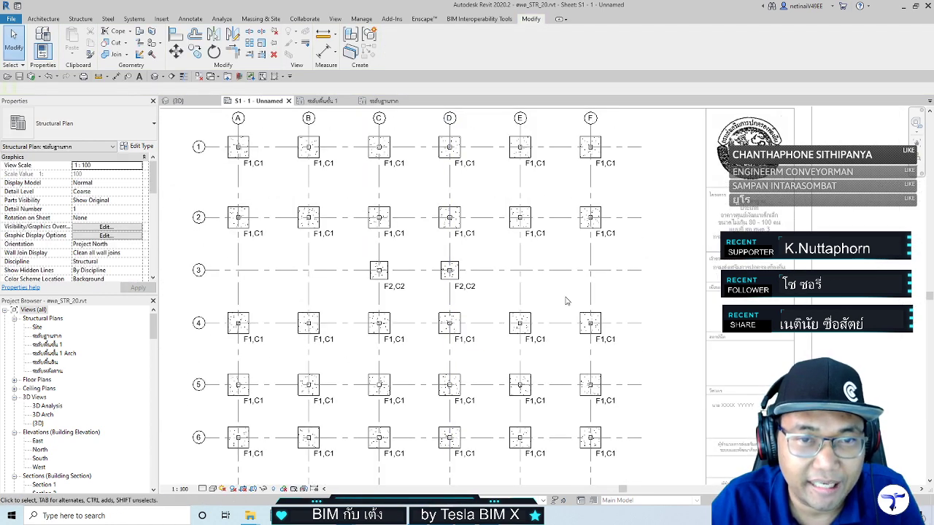
pyautogui.scroll(-1, 562, 296)
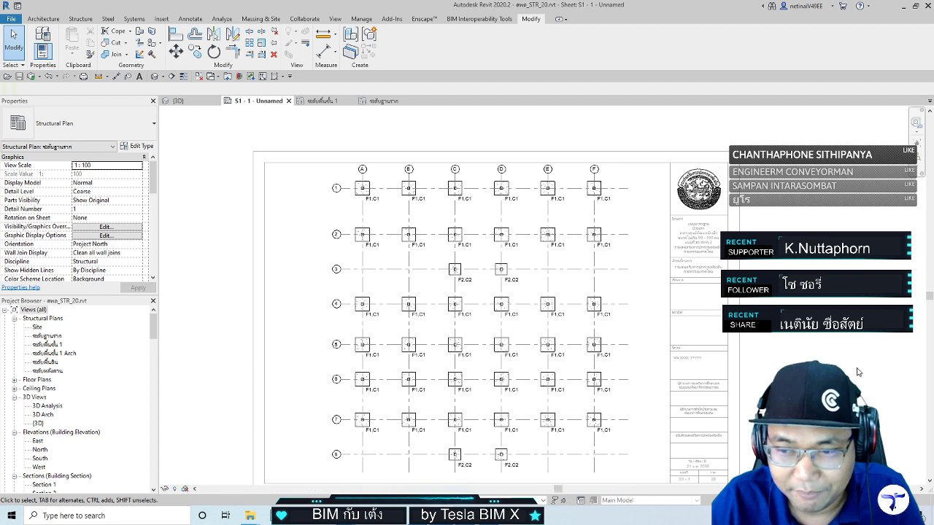
pyautogui.scroll(-1, 700, 285)
pyautogui.moveTo(701, 285); pyautogui.dragTo(574, 230, button='middle')
# Deactivate the plan viewport and frame the whole S1 - 1 sheet
pyautogui.doubleClick(667, 292)
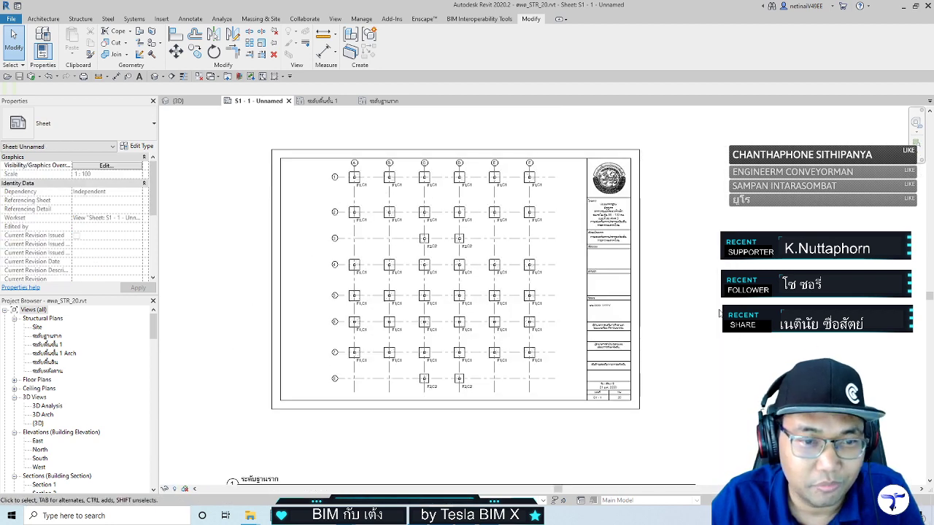
pyautogui.scroll(-1, 667, 292)
pyautogui.scroll(-1, 667, 292)
pyautogui.scroll(2, 663, 315)
pyautogui.scroll(1, 657, 313)
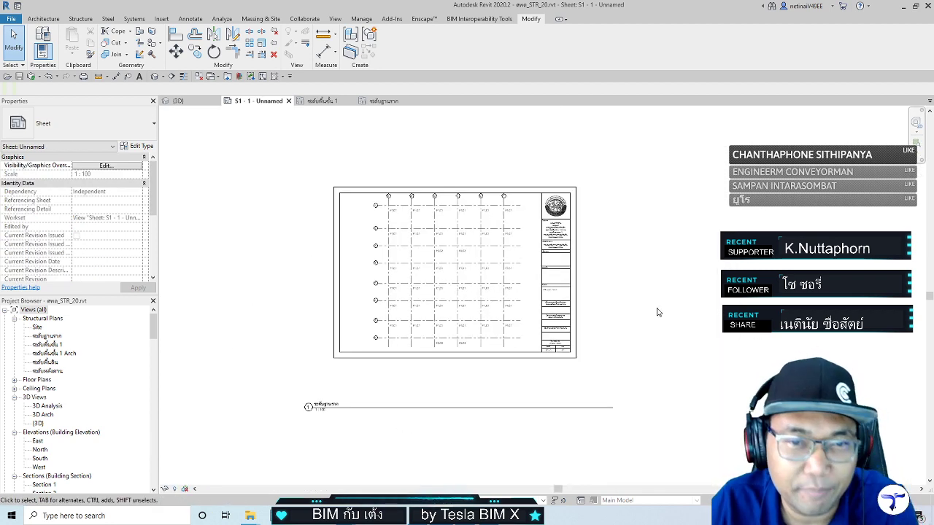
pyautogui.scroll(1, 656, 313)
pyautogui.scroll(1, 656, 313)
pyautogui.moveTo(595, 375); pyautogui.dragTo(635, 370, button='middle')
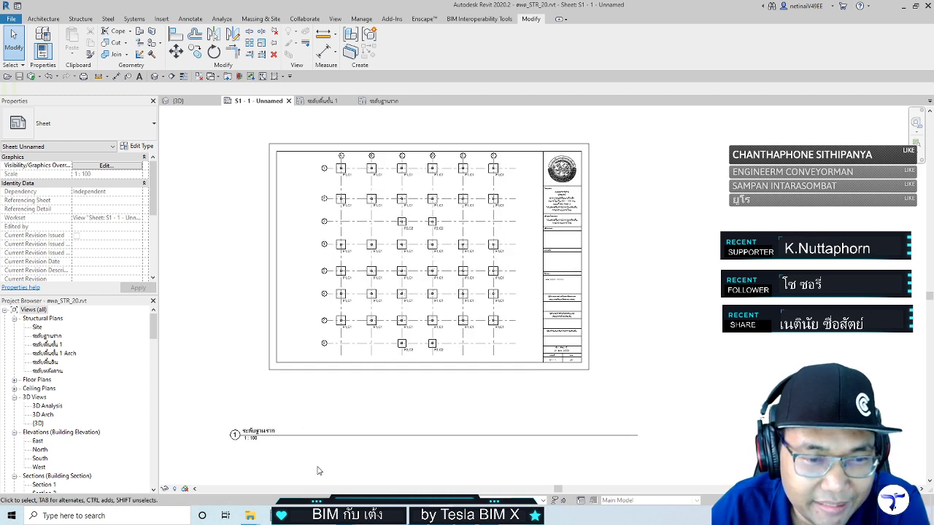
pyautogui.scroll(-1, 348, 410)
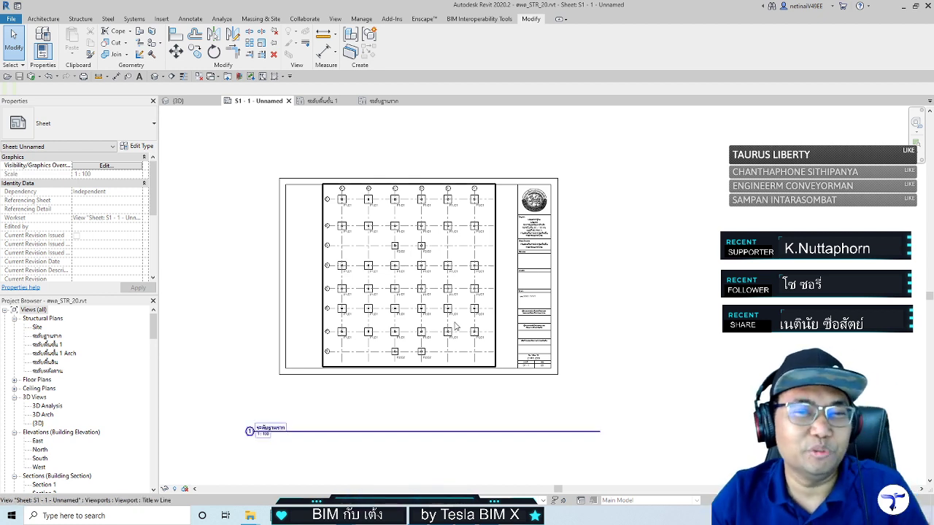
# Select the viewport and title block, trying a title block move and undoing it
pyautogui.moveTo(630, 350); pyautogui.dragTo(594, 308, button='middle')
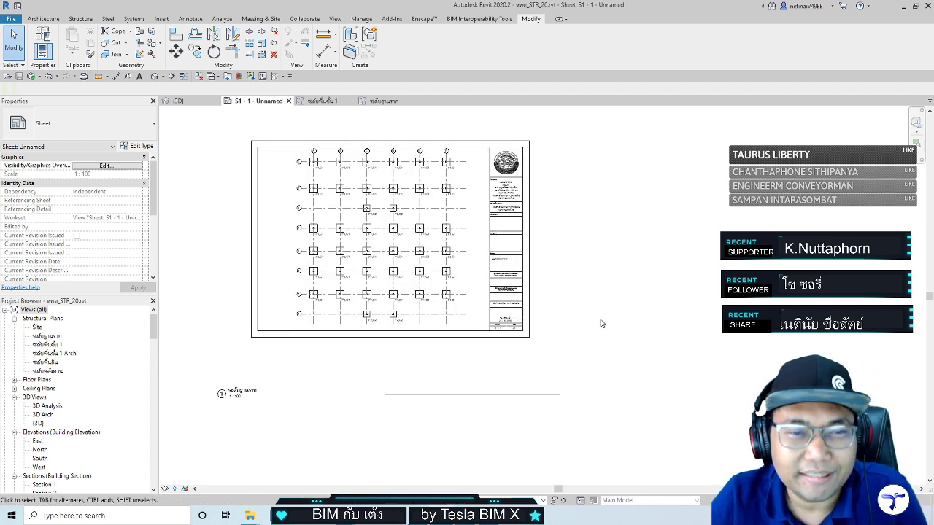
pyautogui.click(440, 218)
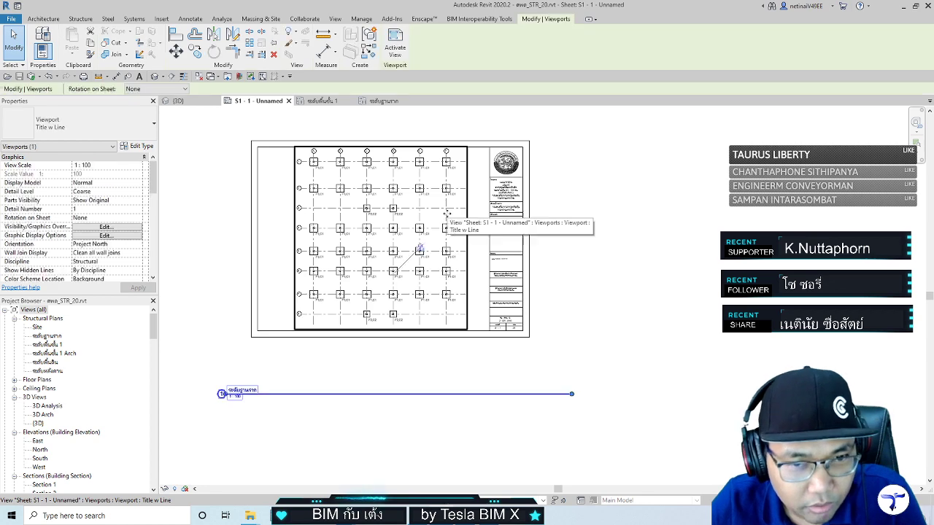
pyautogui.click(577, 230)
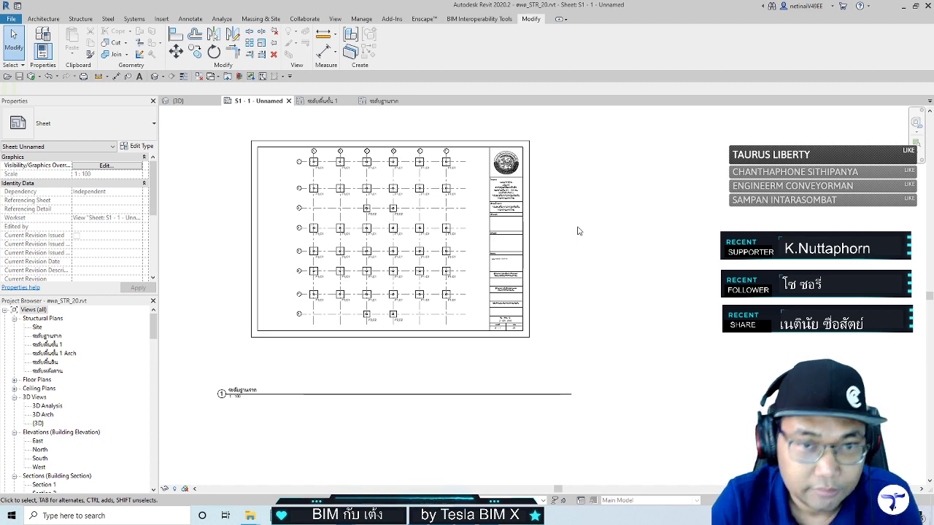
pyautogui.click(467, 204)
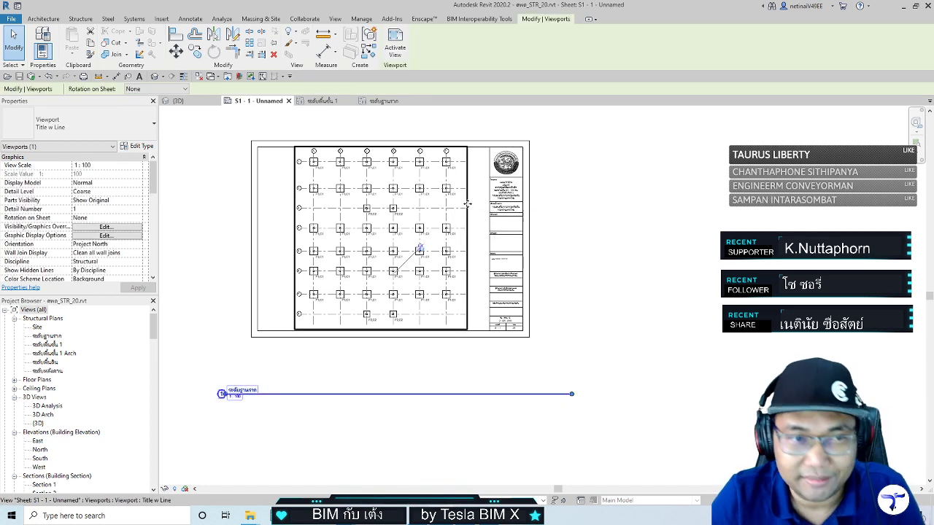
pyautogui.click(583, 212)
pyautogui.click(529, 219)
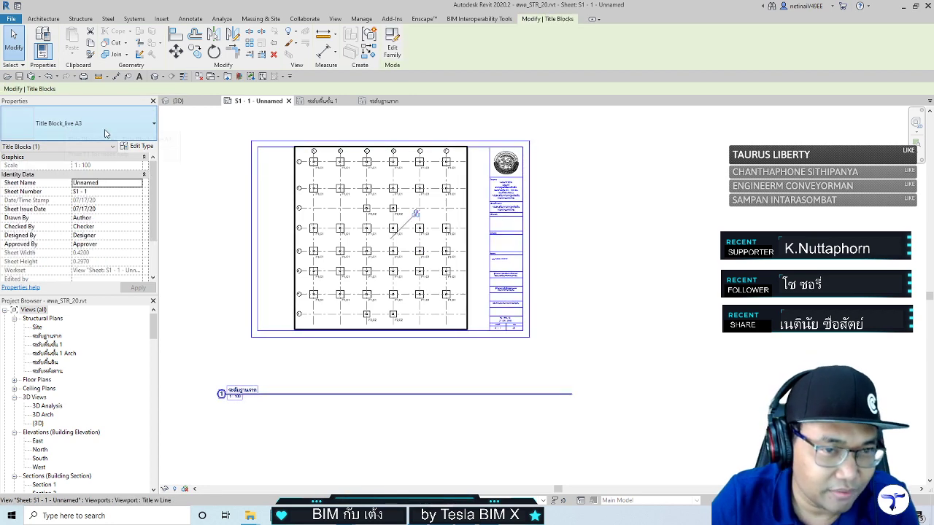
pyautogui.click(687, 260)
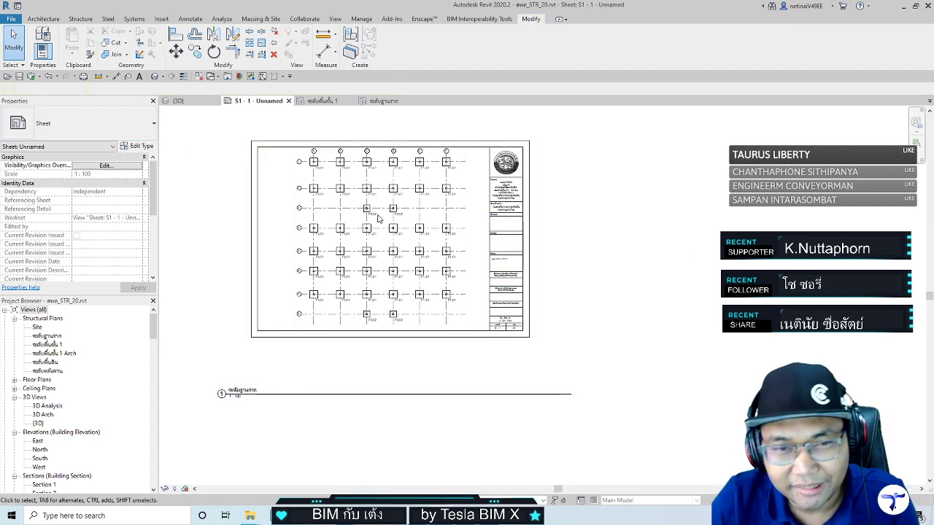
pyautogui.click(527, 216)
pyautogui.moveTo(527, 216); pyautogui.dragTo(571, 183)
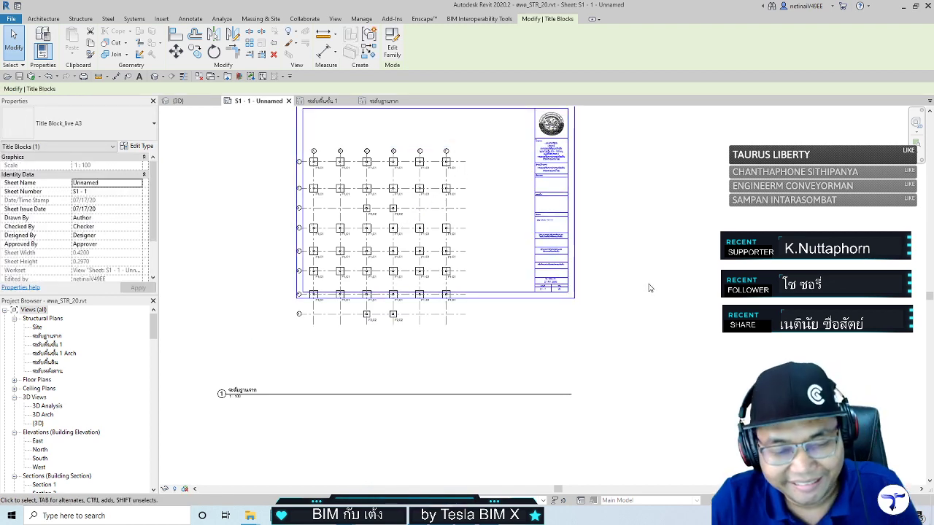
pyautogui.hotkey('ctrl', 'z')
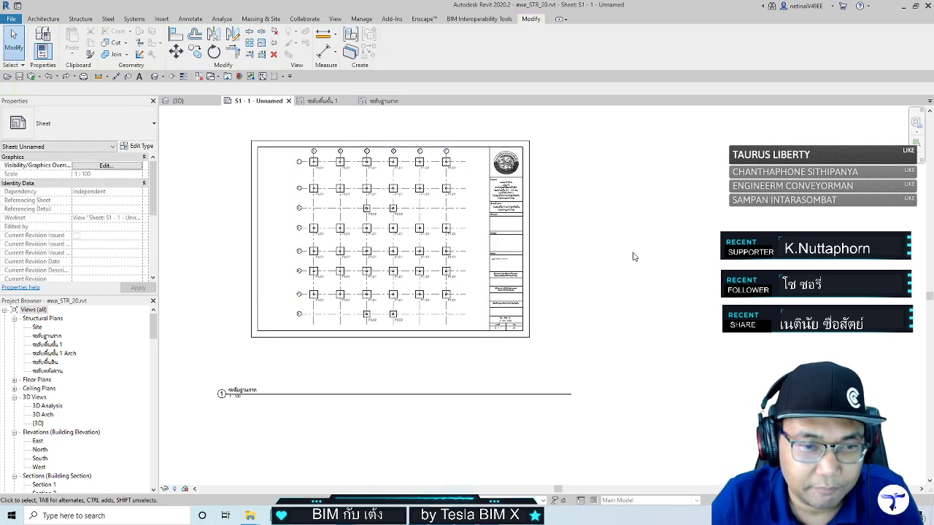
# Shorten the foundation plan viewport's title line to fit the title
pyautogui.click(398, 259)
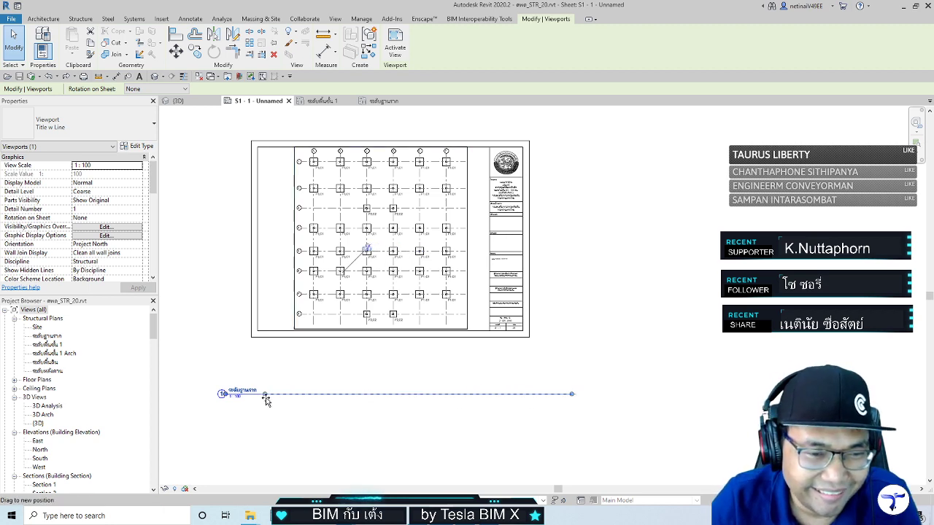
pyautogui.hotkey('ctrl', 'z')
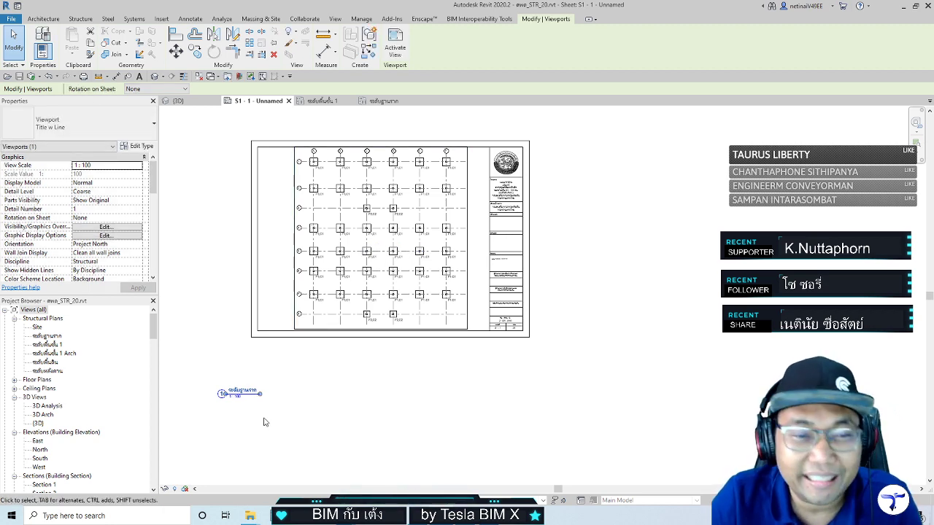
pyautogui.press('Escape')
pyautogui.scroll(3, 216, 371)
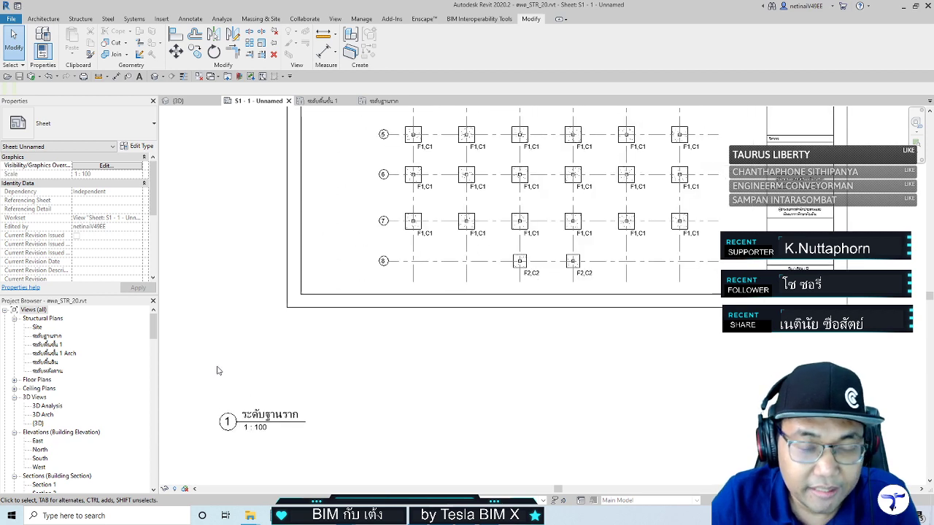
pyautogui.scroll(-1, 216, 371)
pyautogui.scroll(-1, 256, 367)
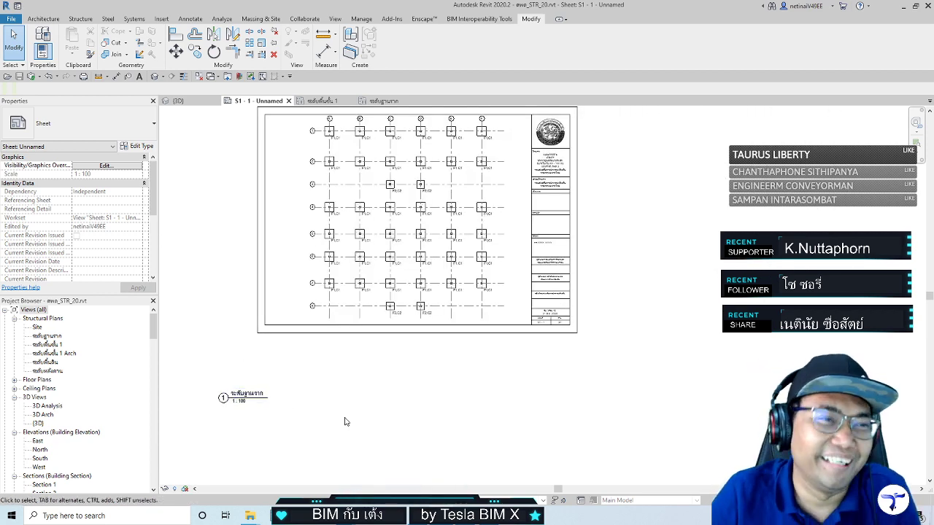
# Move the view title (ระดับฐานราก, 1 : 100) onto the sheet beside grid row 8
pyautogui.click(412, 239)
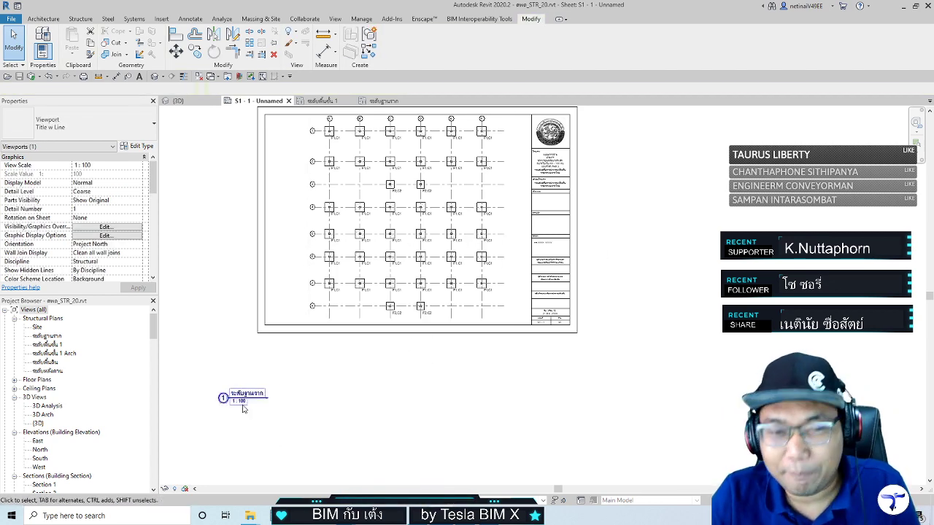
pyautogui.click(221, 396)
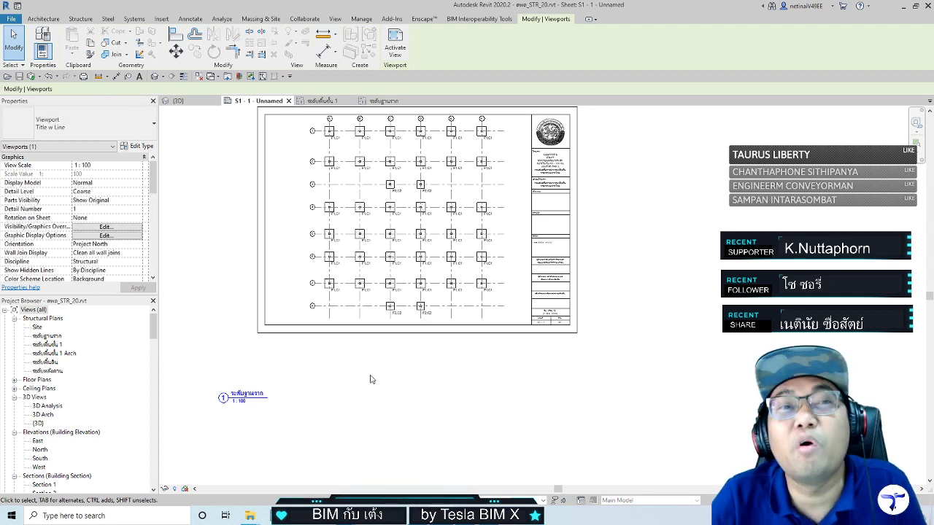
pyautogui.moveTo(369, 379); pyautogui.dragTo(346, 412, button='middle')
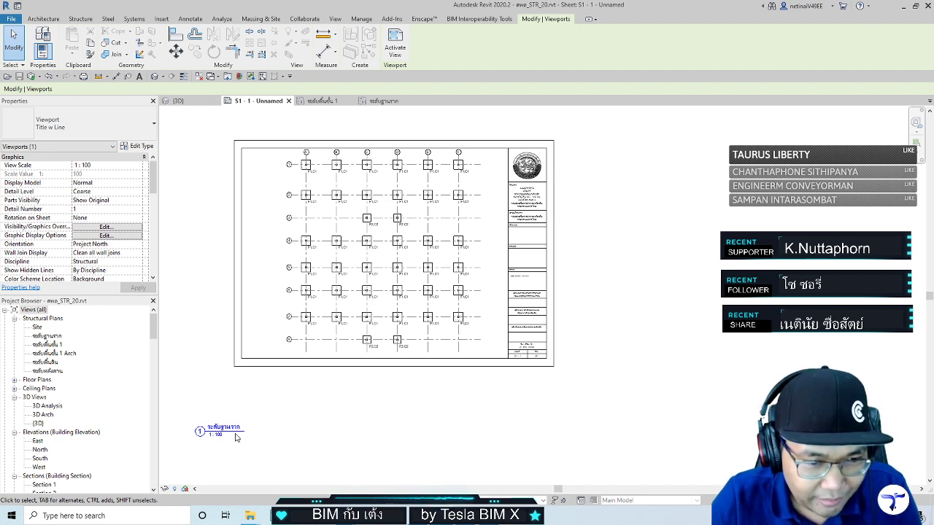
pyautogui.moveTo(248, 408); pyautogui.dragTo(475, 344)
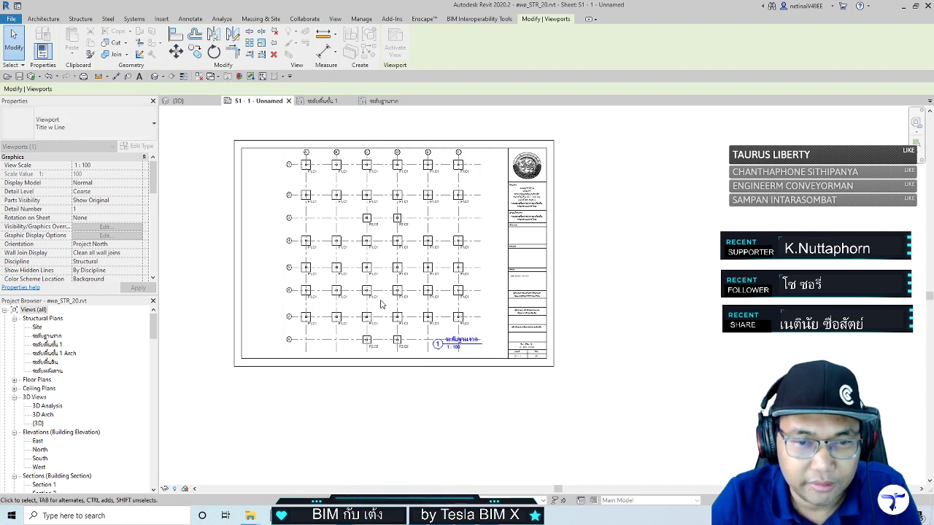
pyautogui.scroll(2, 381, 302)
pyautogui.scroll(-3, 693, 408)
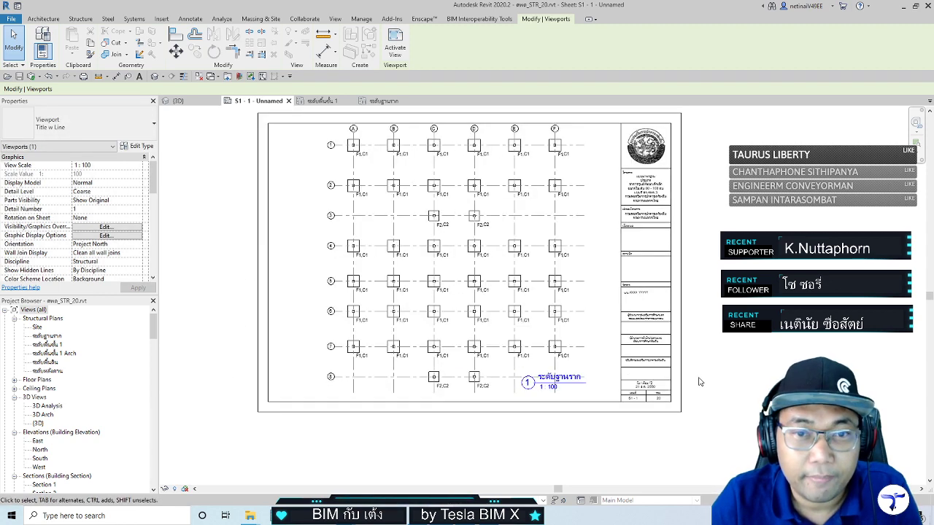
# Activate the plan viewport and shorten the bottom ends of grids F and E
pyautogui.doubleClick(577, 247)
pyautogui.scroll(3, 555, 383)
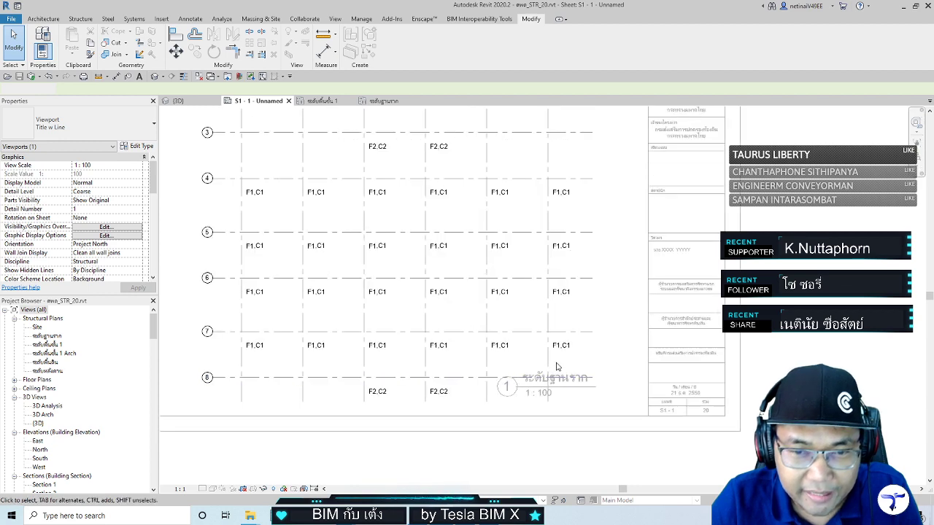
pyautogui.click(547, 396)
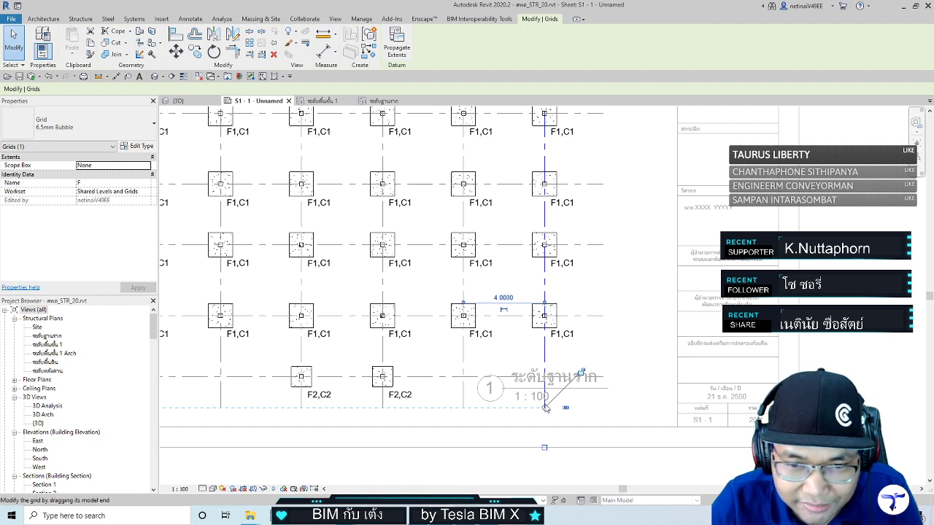
pyautogui.moveTo(545, 405); pyautogui.dragTo(544, 358)
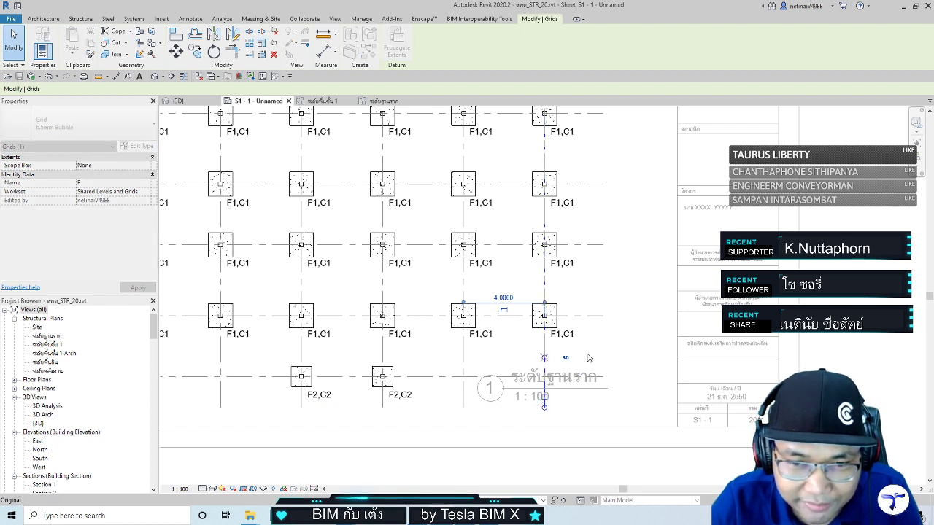
pyautogui.click(496, 387)
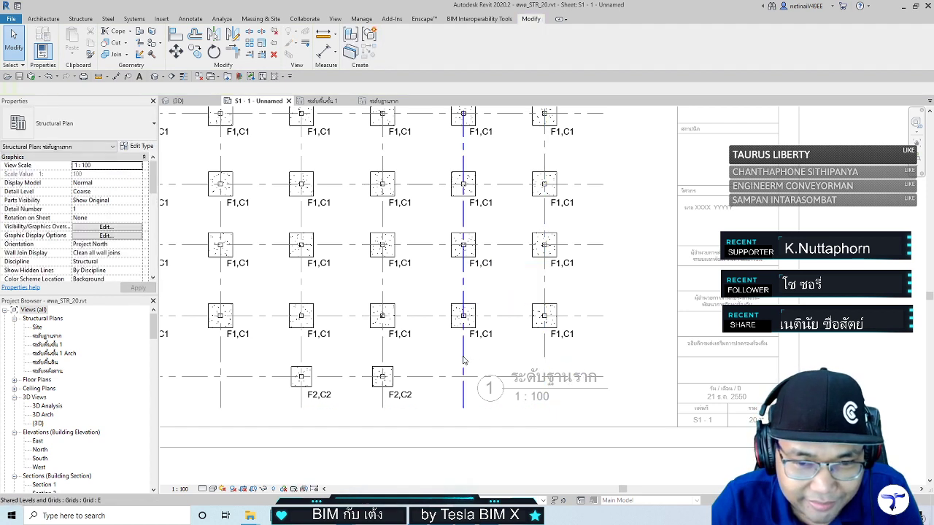
pyautogui.click(496, 386)
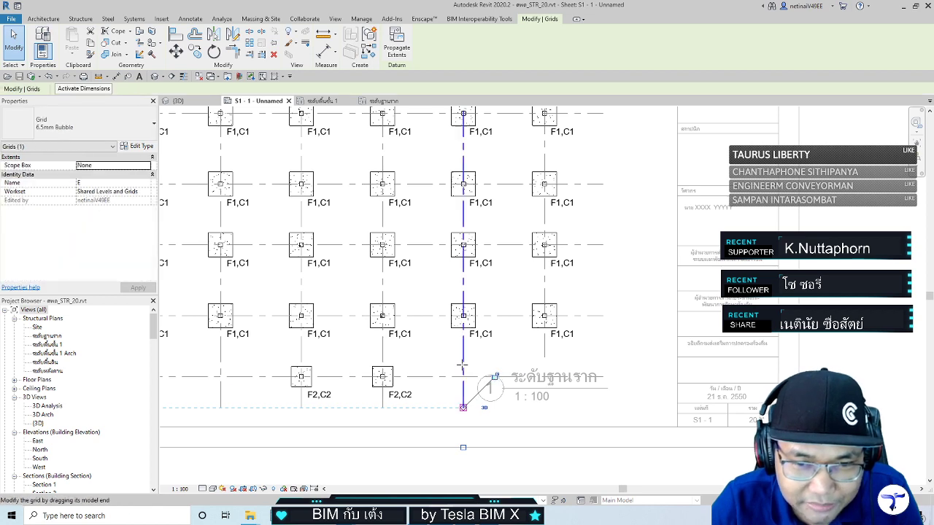
pyautogui.moveTo(461, 365); pyautogui.dragTo(463, 357)
pyautogui.click(485, 376)
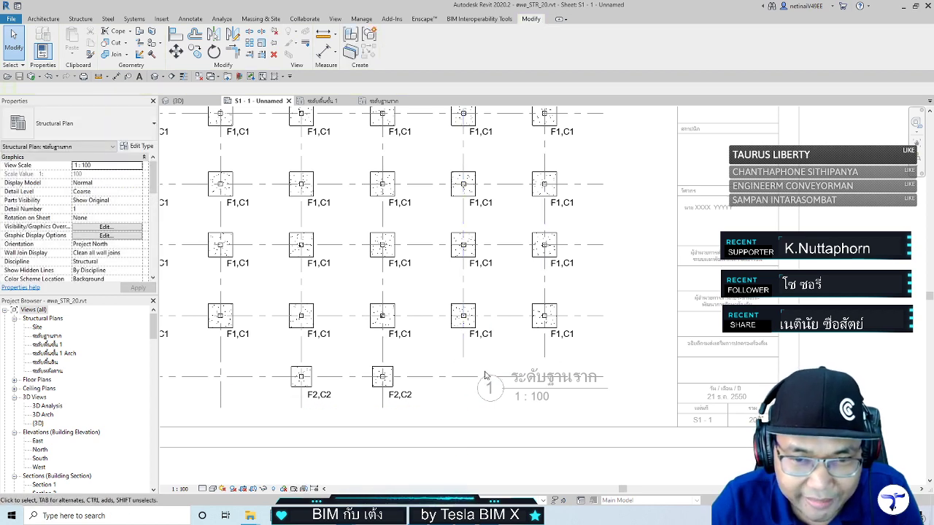
# Shorten the bottom horizontal grid's right end and return to the full sheet
pyautogui.click(441, 377)
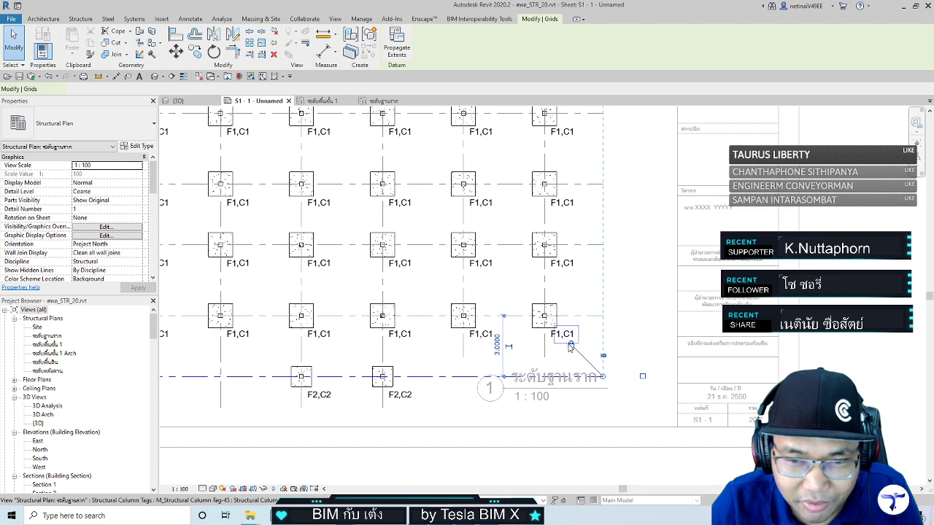
pyautogui.moveTo(603, 376); pyautogui.dragTo(438, 375)
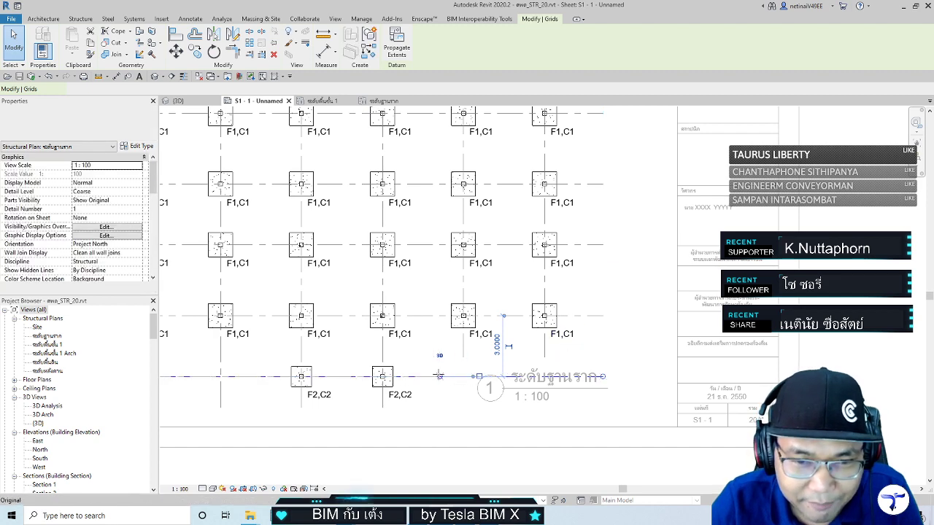
pyautogui.click(432, 420)
pyautogui.scroll(-2, 511, 409)
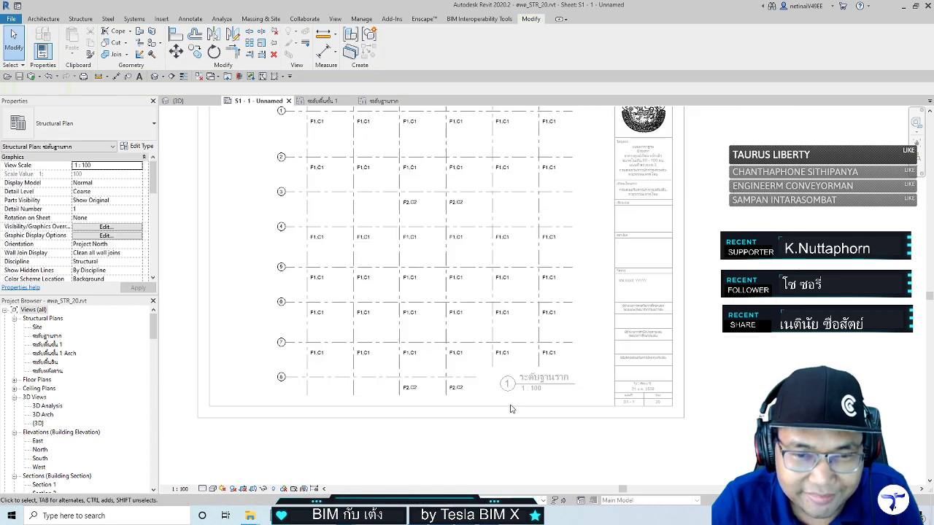
pyautogui.doubleClick(732, 403)
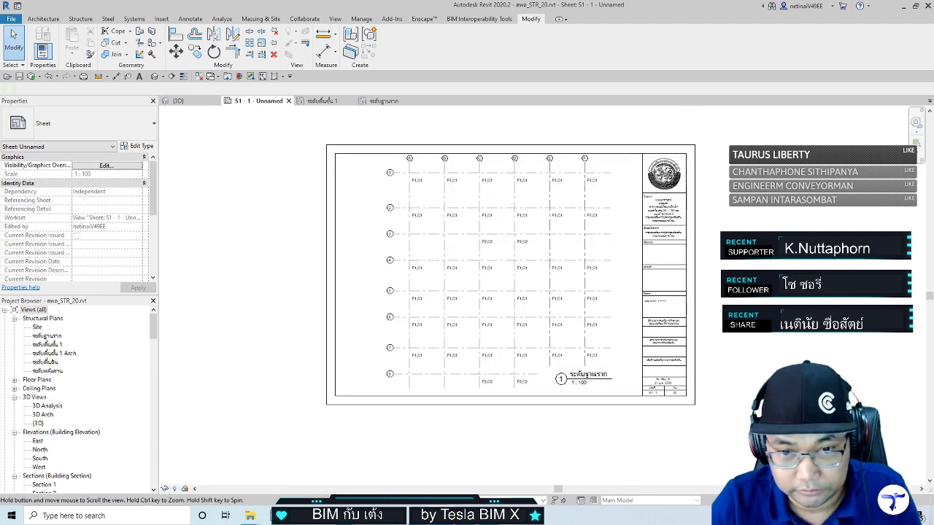
# Synchronize the model with central, then bring up the Foxit Reader drawing set
pyautogui.scroll(1, 797, 274)
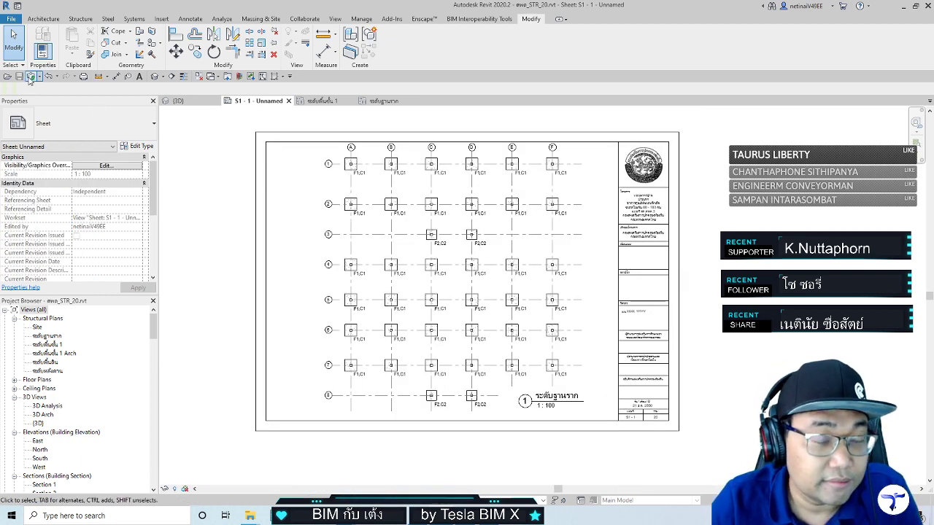
pyautogui.click(30, 77)
pyautogui.click(455, 316)
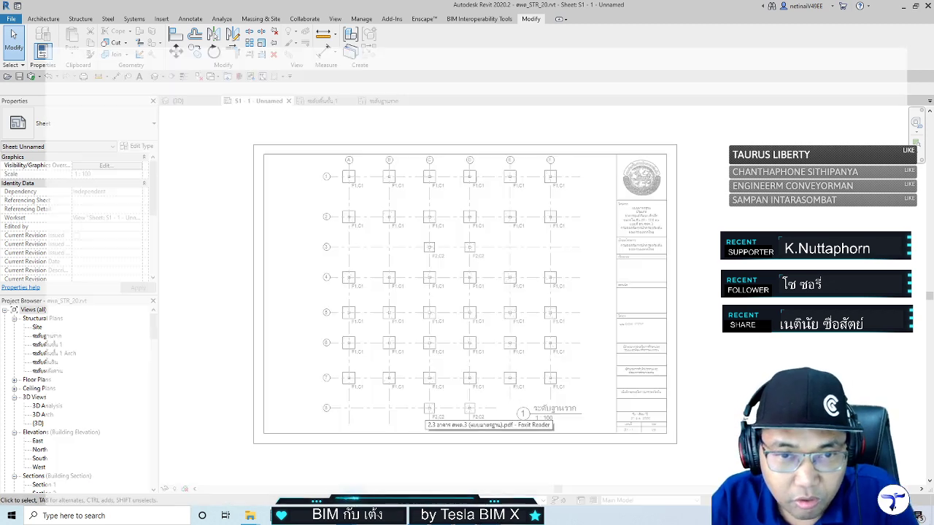
pyautogui.click(489, 466)
# Scroll to the beam and footing details page and zoom to 800% on the C1=C2 column detail
pyautogui.scroll(-5, 547, 363)
pyautogui.scroll(-5, 547, 363)
pyautogui.scroll(-5, 547, 362)
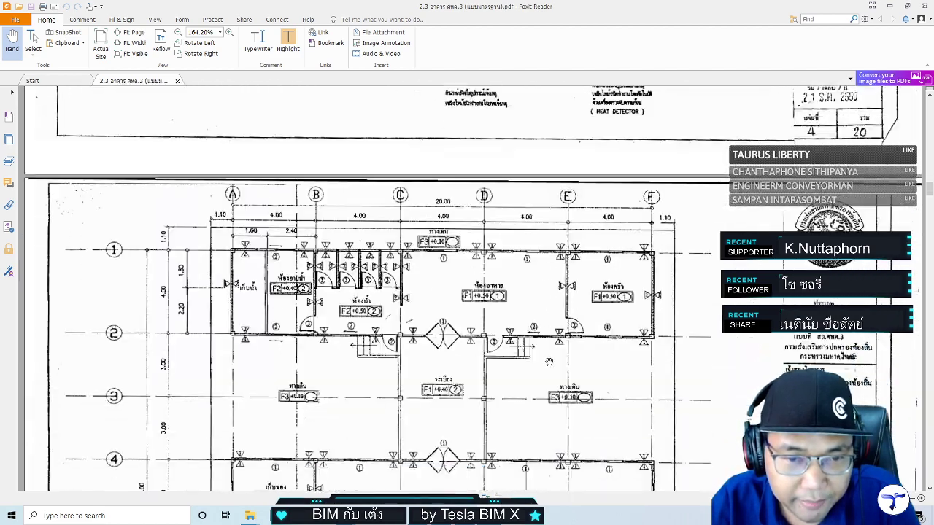
pyautogui.scroll(-5, 546, 363)
pyautogui.scroll(-5, 547, 362)
pyautogui.scroll(-5, 550, 377)
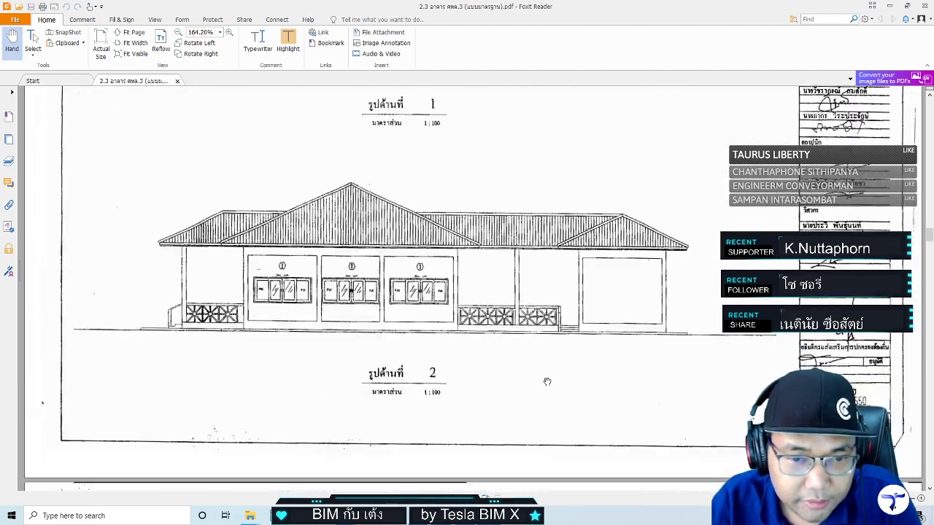
pyautogui.scroll(-5, 550, 377)
pyautogui.scroll(-5, 550, 377)
pyautogui.scroll(-5, 549, 379)
pyautogui.scroll(-5, 550, 379)
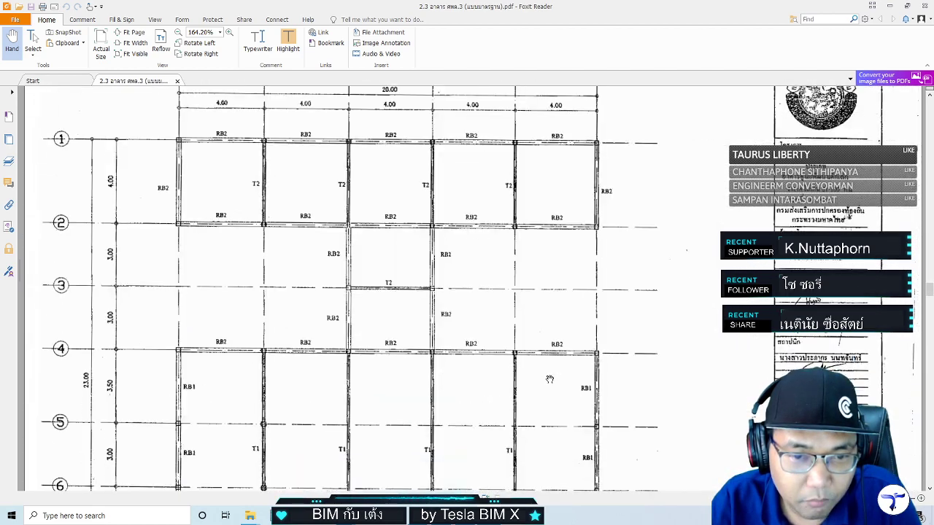
pyautogui.scroll(-5, 550, 379)
pyautogui.scroll(-5, 550, 378)
pyautogui.scroll(-5, 550, 377)
pyautogui.scroll(-5, 550, 377)
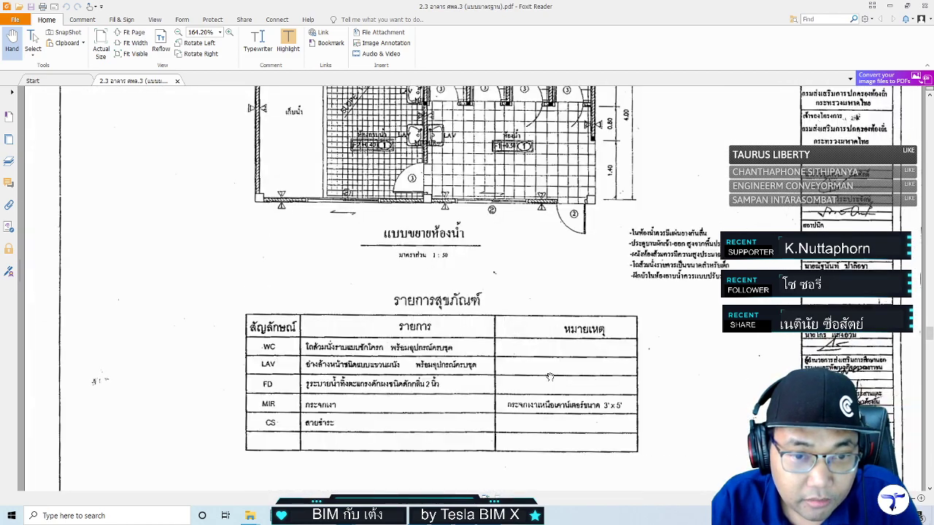
pyautogui.scroll(-5, 550, 378)
pyautogui.scroll(-5, 550, 380)
pyautogui.scroll(-5, 548, 381)
pyautogui.scroll(-1, 548, 381)
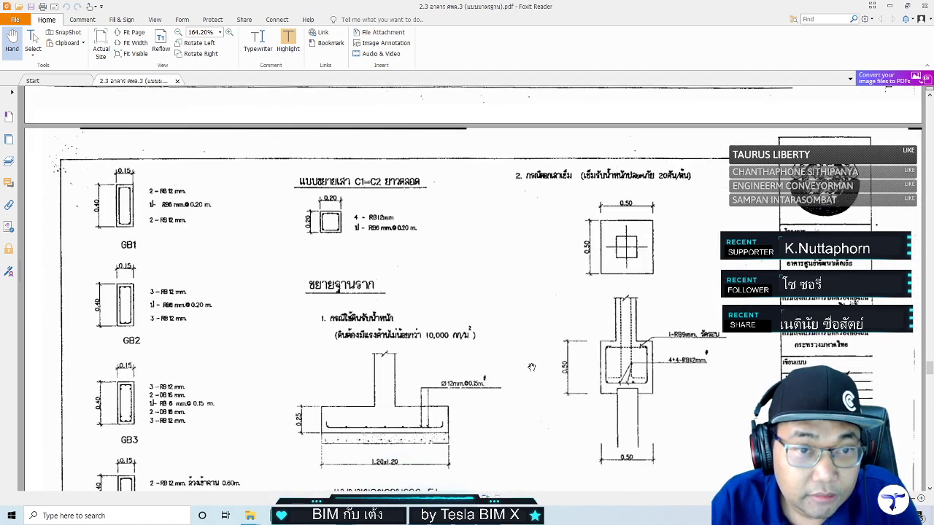
pyautogui.keyDown('ctrl'); pyautogui.scroll(2, 343, 190); pyautogui.keyUp('ctrl')
pyautogui.keyDown('ctrl'); pyautogui.scroll(2, 348, 197); pyautogui.keyUp('ctrl')
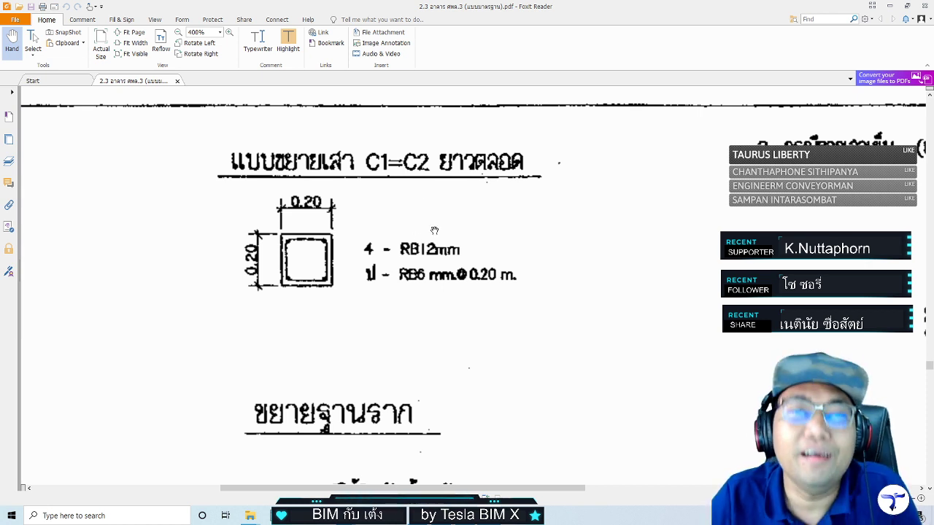
pyautogui.keyDown('ctrl'); pyautogui.scroll(1, 313, 208); pyautogui.keyUp('ctrl')
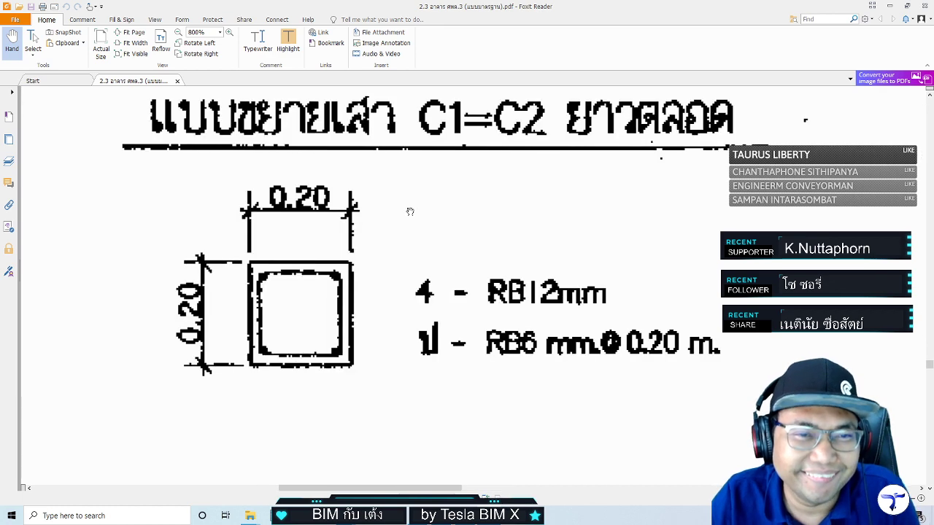
pyautogui.keyDown('ctrl'); pyautogui.scroll(1, 411, 208); pyautogui.keyUp('ctrl')
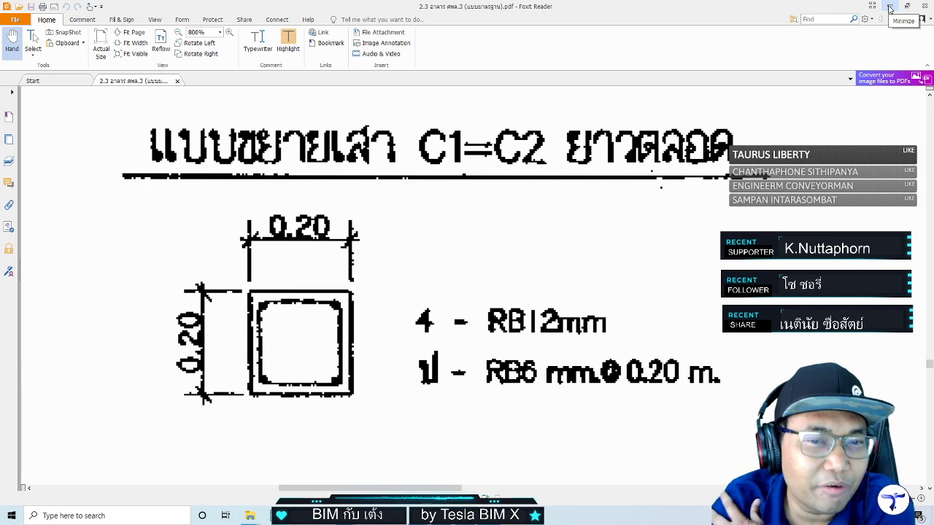
# Minimize Foxit and activate the foundation plan viewport on the sheet
pyautogui.click(889, 9)
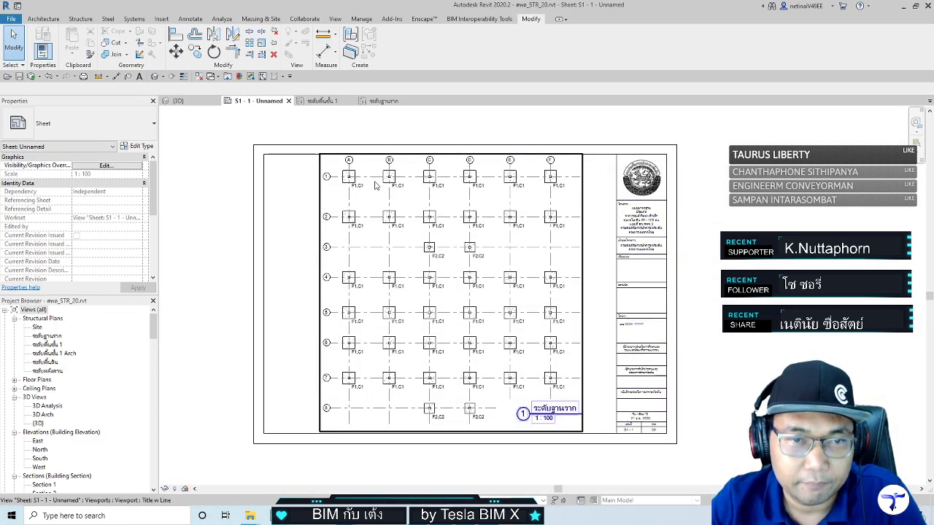
pyautogui.scroll(3, 390, 198)
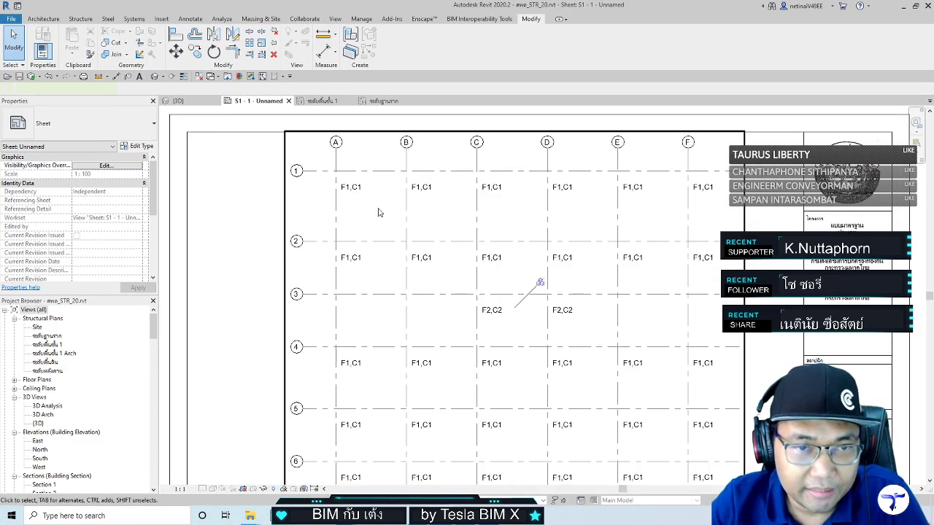
pyautogui.doubleClick(530, 218)
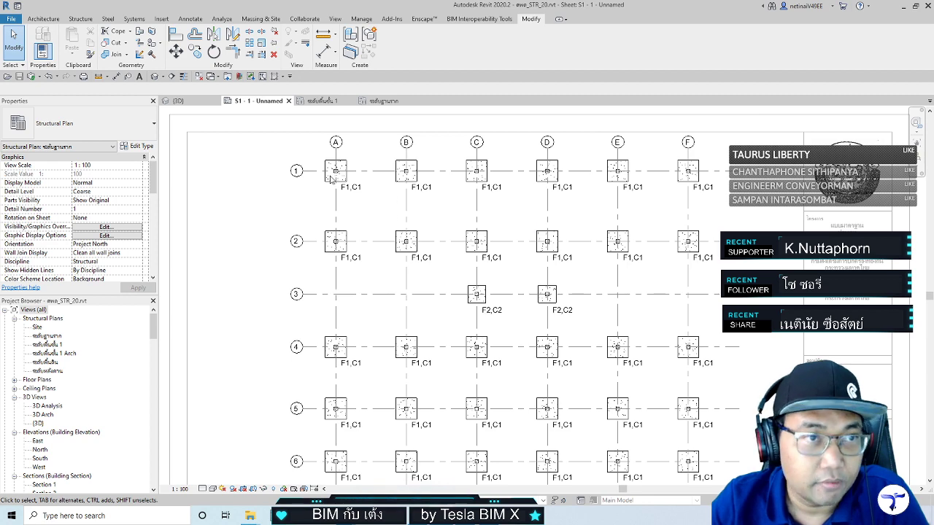
# Draw a rectangular callout around the column at grid A1
pyautogui.click(335, 19)
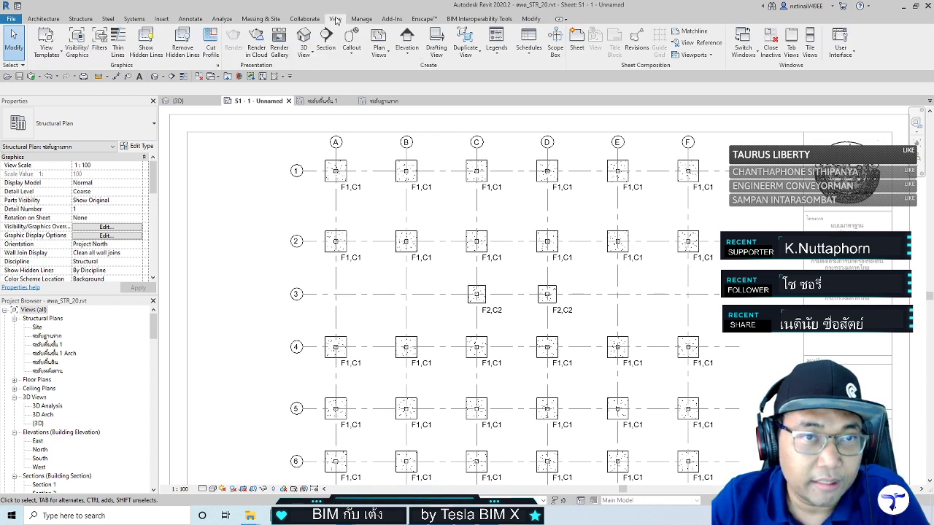
pyautogui.click(353, 57)
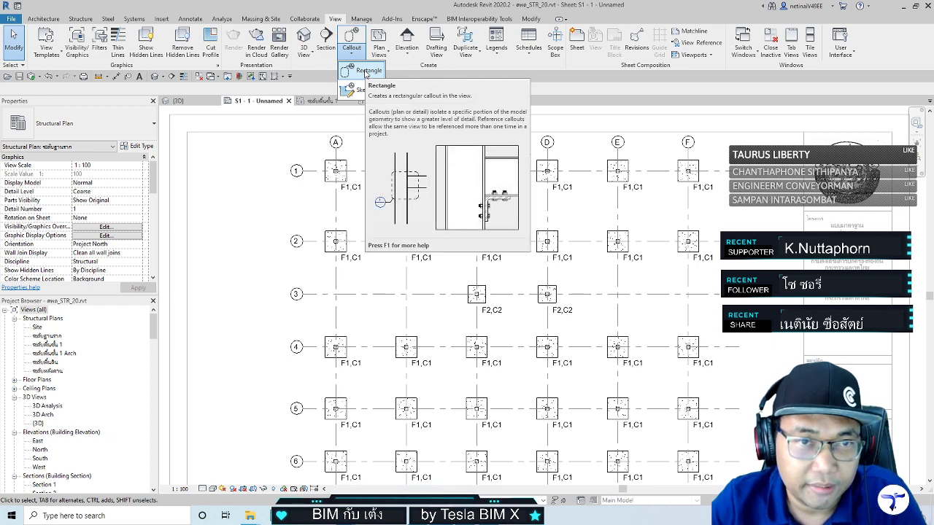
pyautogui.click(367, 72)
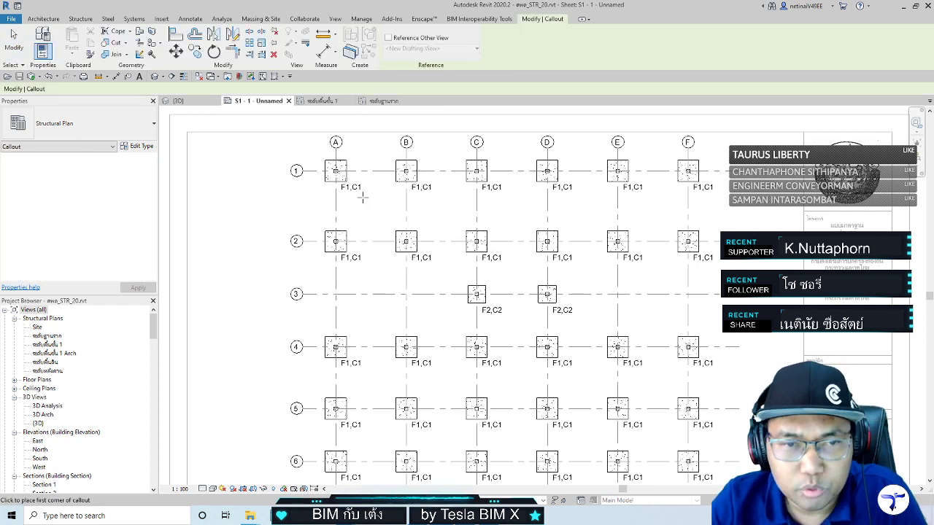
pyautogui.scroll(1, 339, 159)
pyautogui.scroll(3, 339, 159)
pyautogui.scroll(2, 346, 172)
pyautogui.scroll(1, 357, 193)
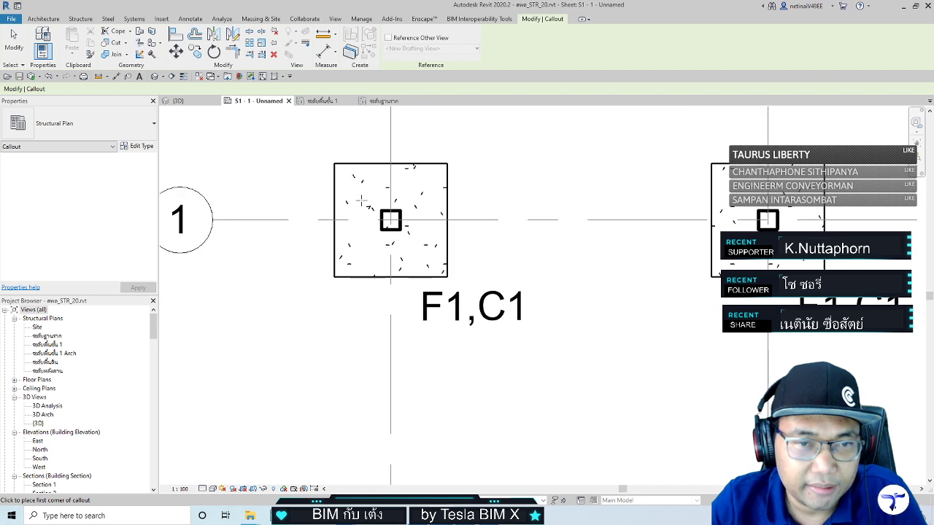
pyautogui.click(360, 183)
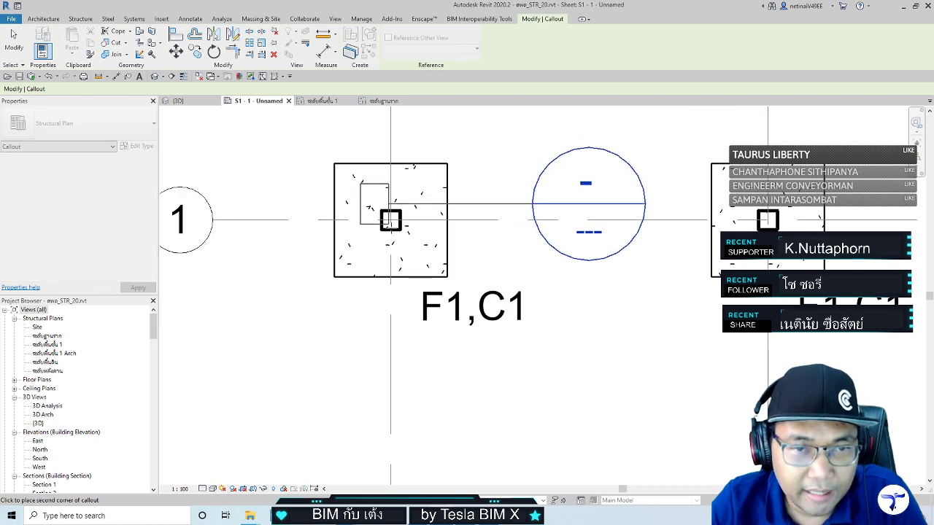
pyautogui.click(426, 257)
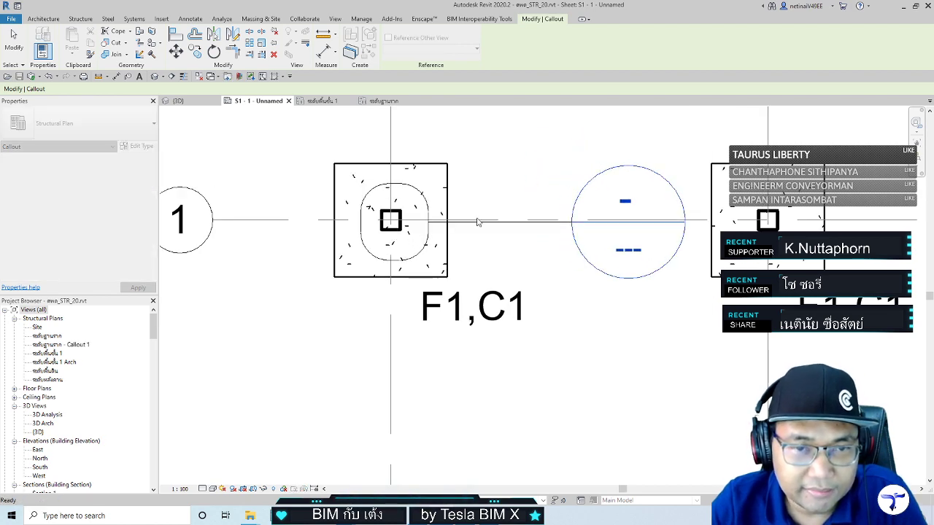
pyautogui.press('Escape')
pyautogui.scroll(-1, 534, 175)
pyautogui.moveTo(534, 174); pyautogui.dragTo(511, 270, button='middle')
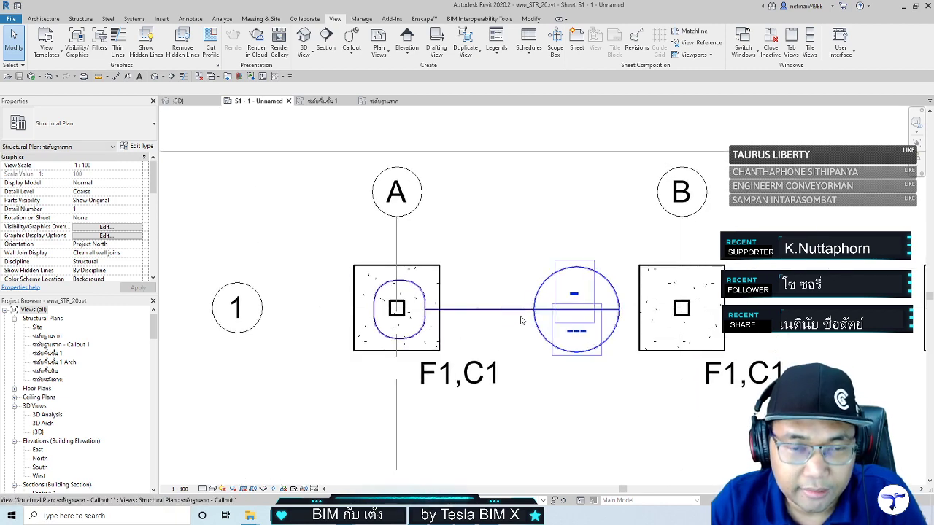
pyautogui.doubleClick(584, 356)
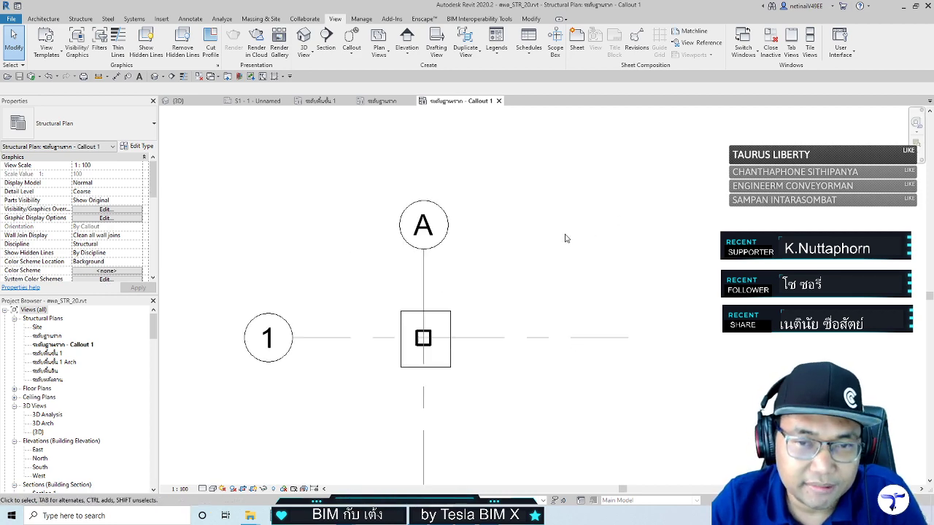
pyautogui.scroll(-1, 589, 228)
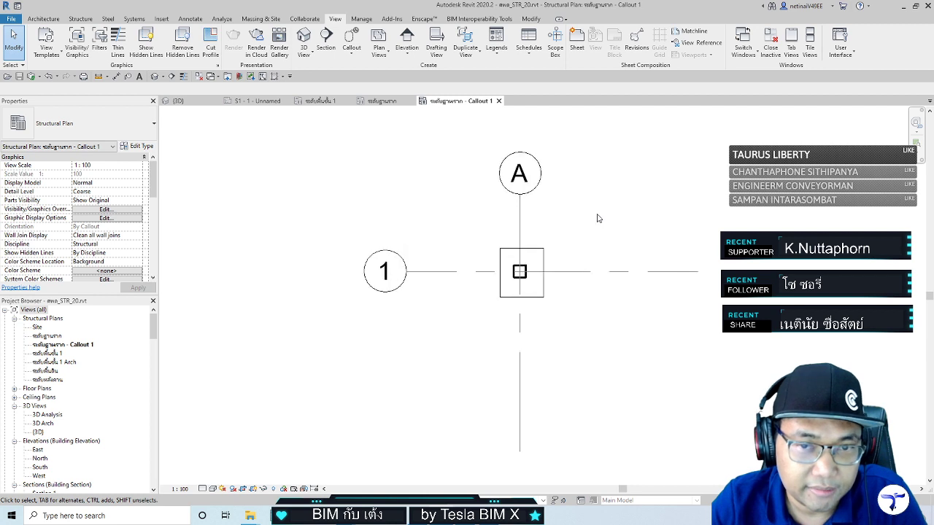
pyautogui.moveTo(340, 207); pyautogui.dragTo(308, 223, button='middle')
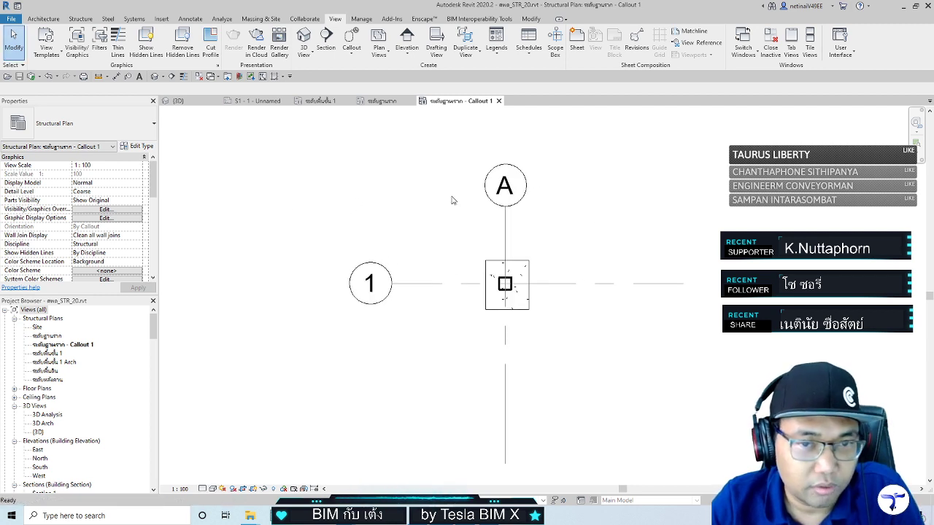
pyautogui.scroll(1, 574, 229)
pyautogui.moveTo(574, 229); pyautogui.dragTo(562, 265, button='middle')
pyautogui.scroll(1, 525, 296)
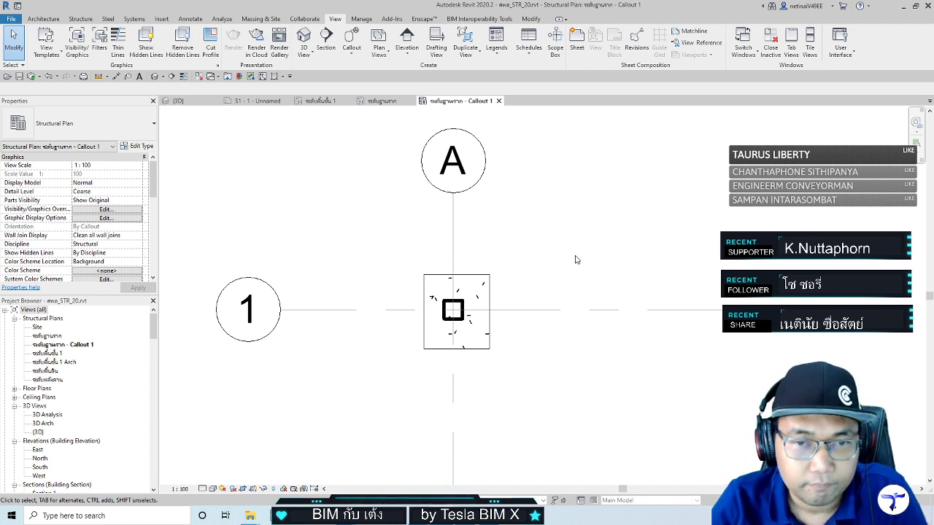
pyautogui.click(916, 149)
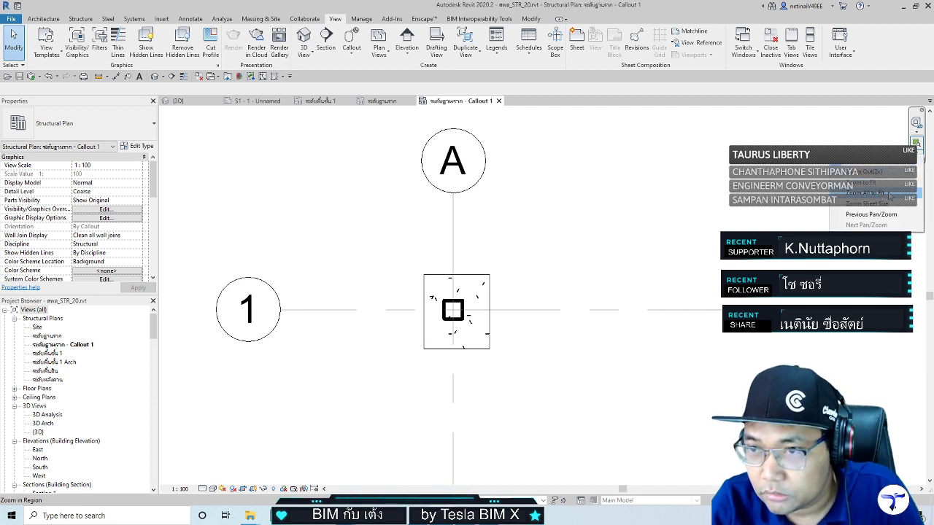
pyautogui.click(888, 194)
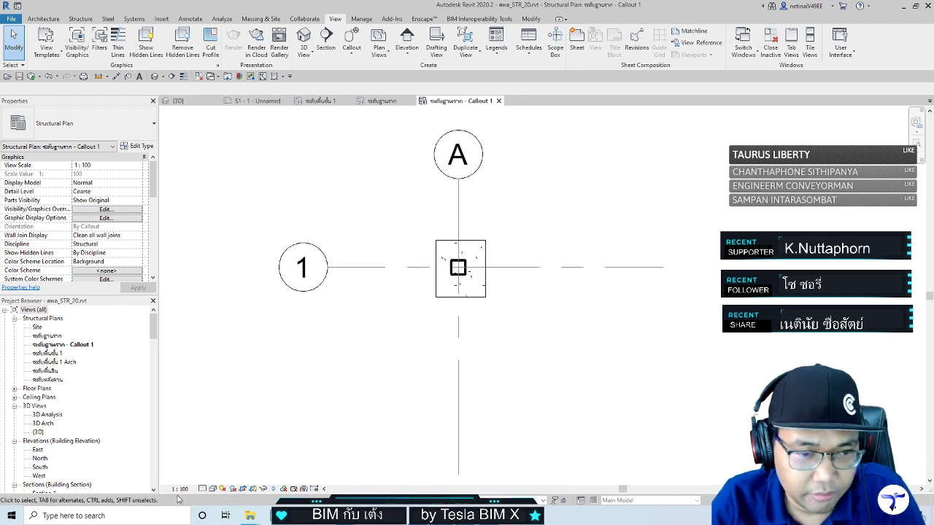
pyautogui.hotkey('alt', 'Tab')
pyautogui.scroll(-3, 493, 372)
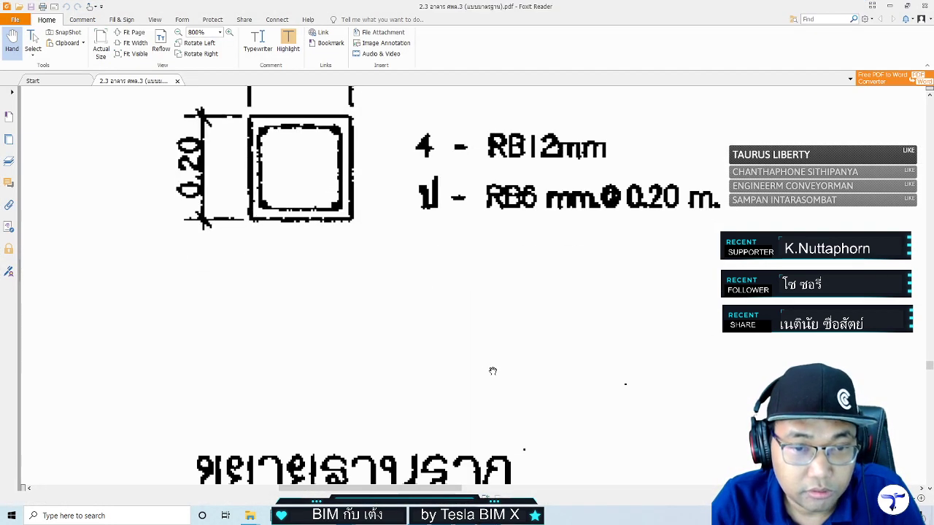
pyautogui.scroll(-3, 493, 372)
pyautogui.keyDown('ctrl'); pyautogui.scroll(-2, 493, 372); pyautogui.keyUp('ctrl')
pyautogui.scroll(2, 510, 343)
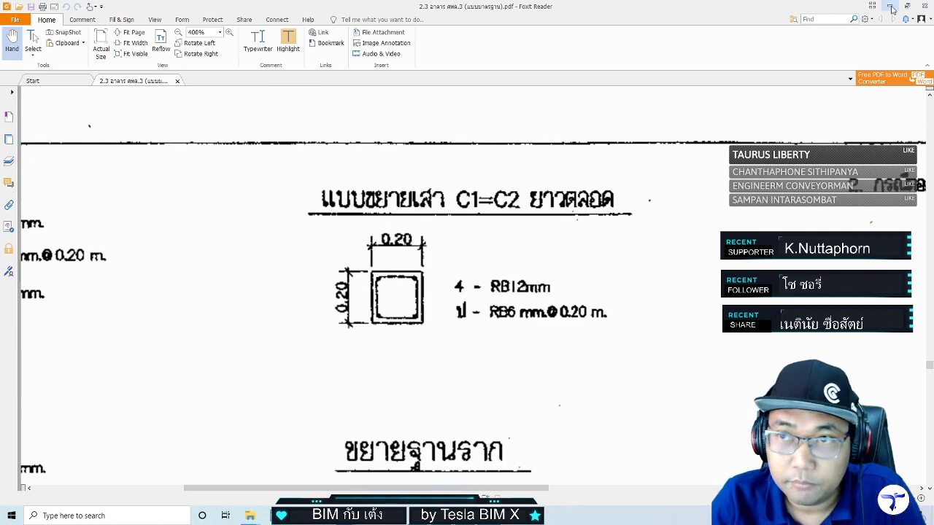
pyautogui.click(890, 7)
# Set the Callout 1 view scale to 1:10 and centre the column
pyautogui.click(182, 489)
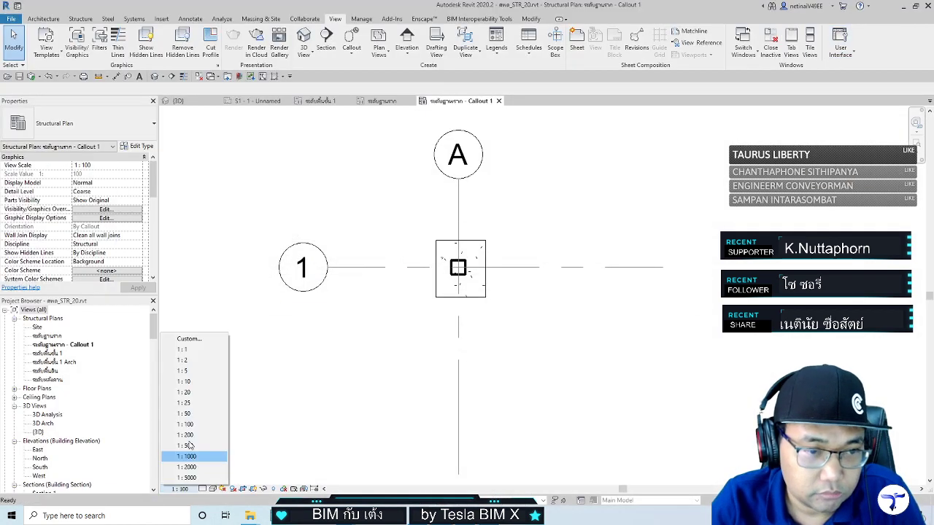
pyautogui.click(188, 385)
pyautogui.scroll(4, 472, 218)
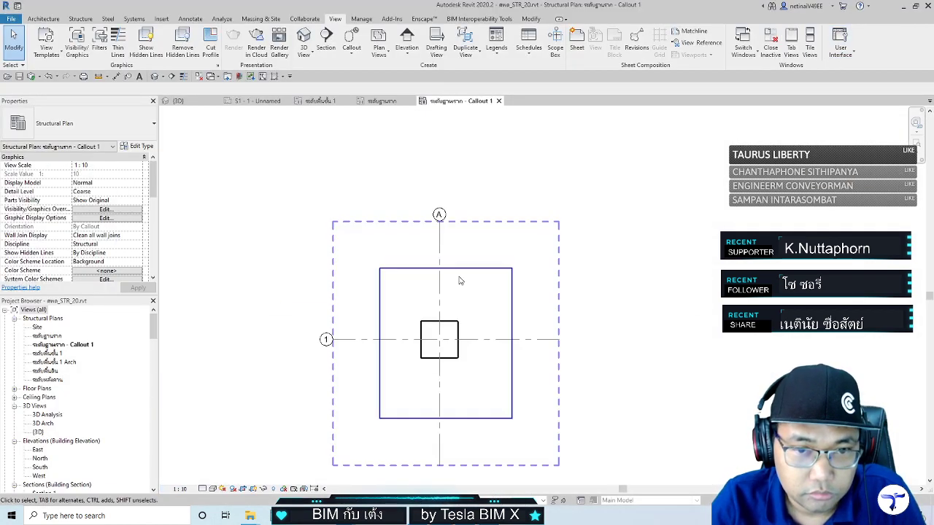
pyautogui.moveTo(455, 263); pyautogui.dragTo(502, 255, button='middle')
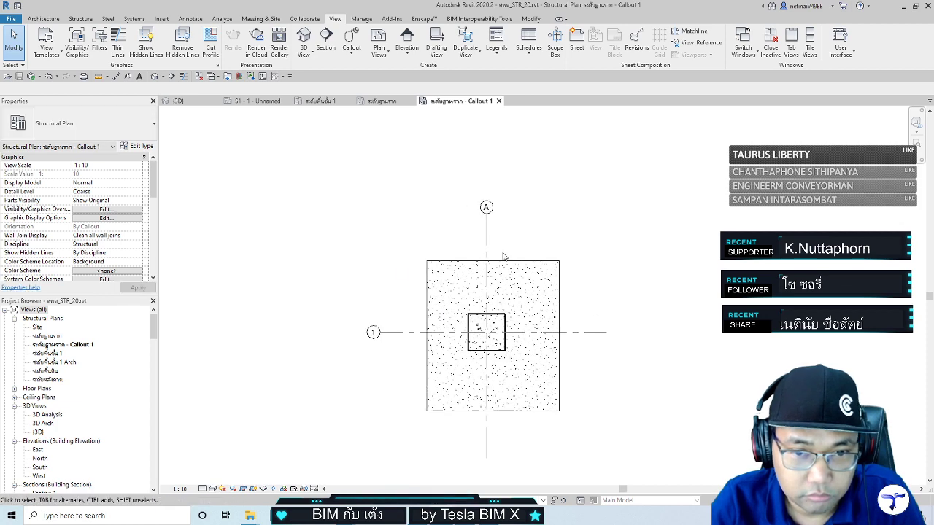
pyautogui.moveTo(625, 284); pyautogui.dragTo(608, 265, button='middle')
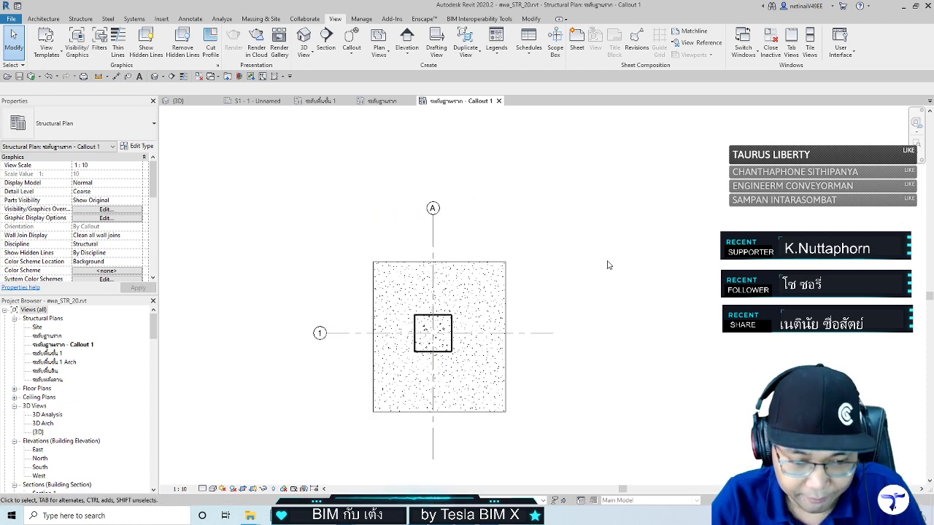
# Adjust Structural Foundations in Visibility/Graphic Overrides so the column shows its concrete hatch
pyautogui.press('v')
pyautogui.press('v')
pyautogui.scroll(-2, 382, 290)
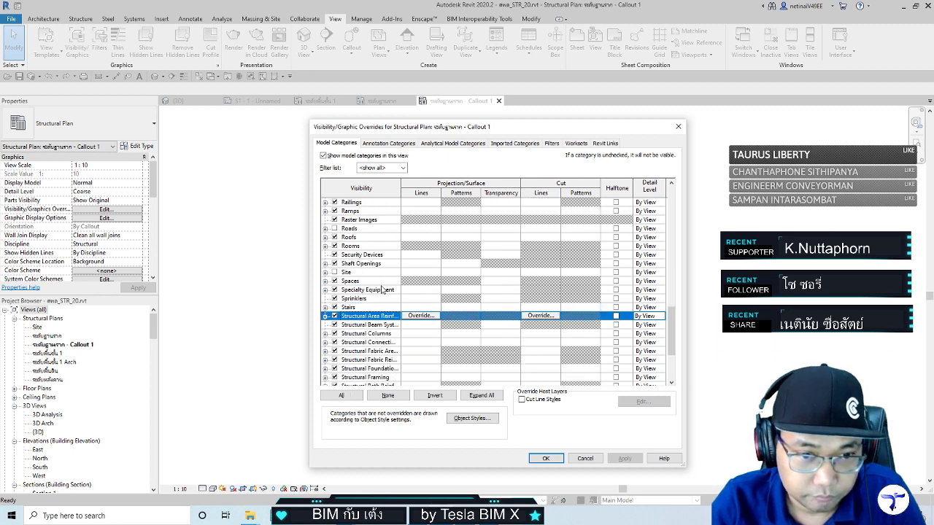
pyautogui.scroll(-2, 381, 289)
pyautogui.click(340, 315)
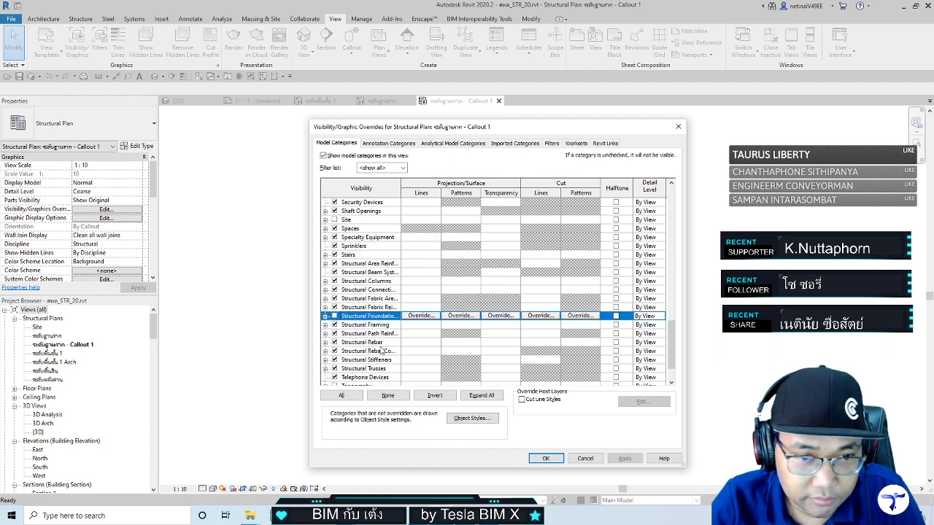
pyautogui.click(547, 458)
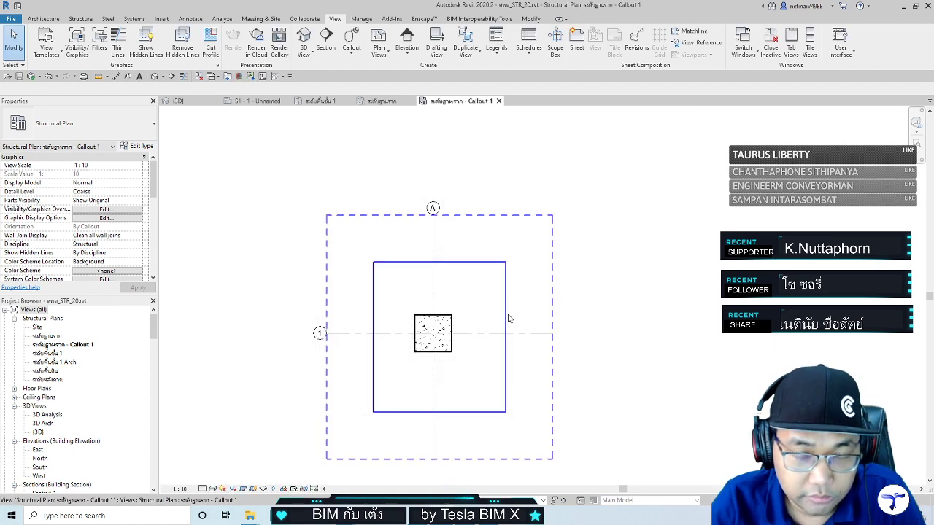
pyautogui.scroll(-1, 555, 313)
pyautogui.scroll(-3, 579, 323)
pyautogui.scroll(6, 492, 323)
pyautogui.scroll(1, 481, 342)
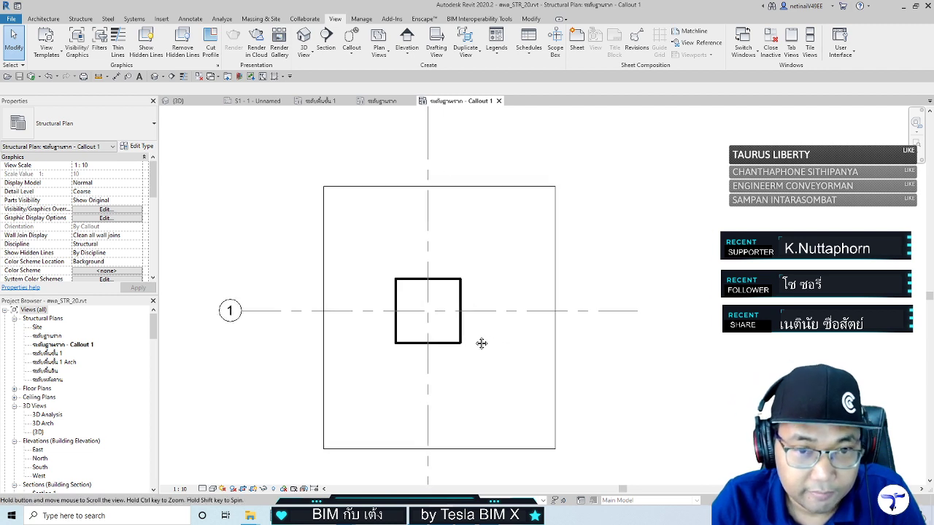
pyautogui.scroll(2, 407, 274)
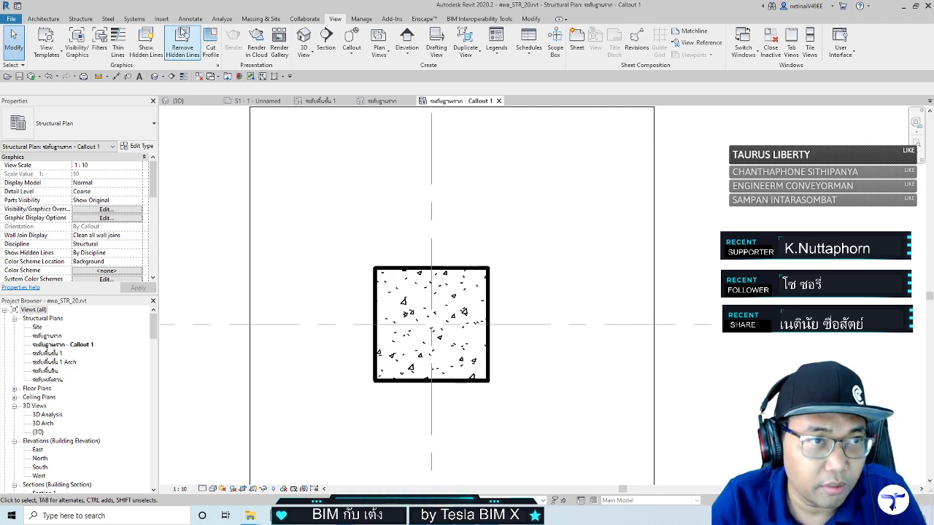
pyautogui.click(361, 18)
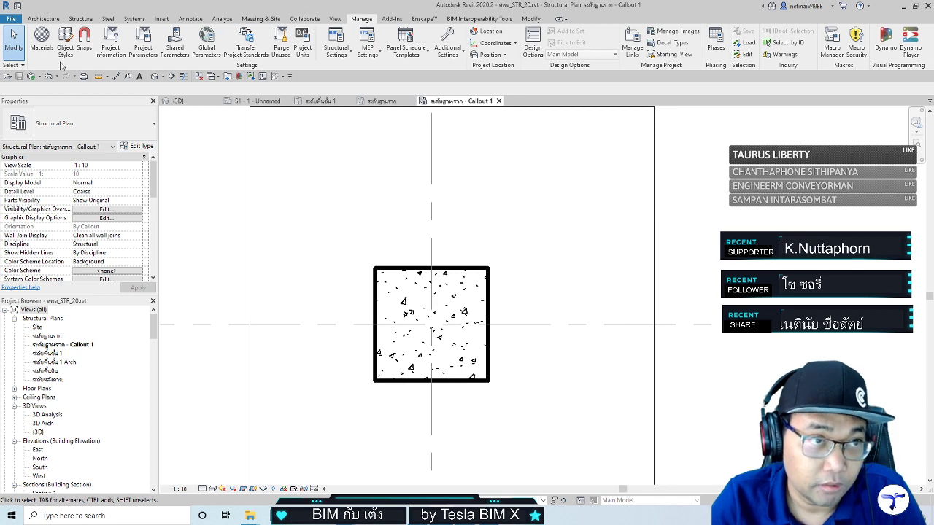
# Set the Structural Columns cut line weight to 3 in Object Styles
pyautogui.click(65, 40)
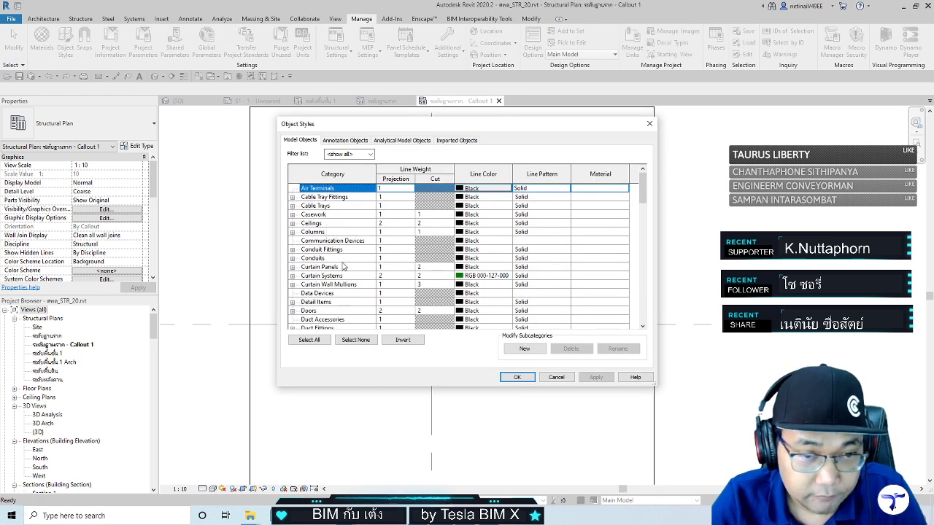
pyautogui.write('str')
pyautogui.click(343, 276)
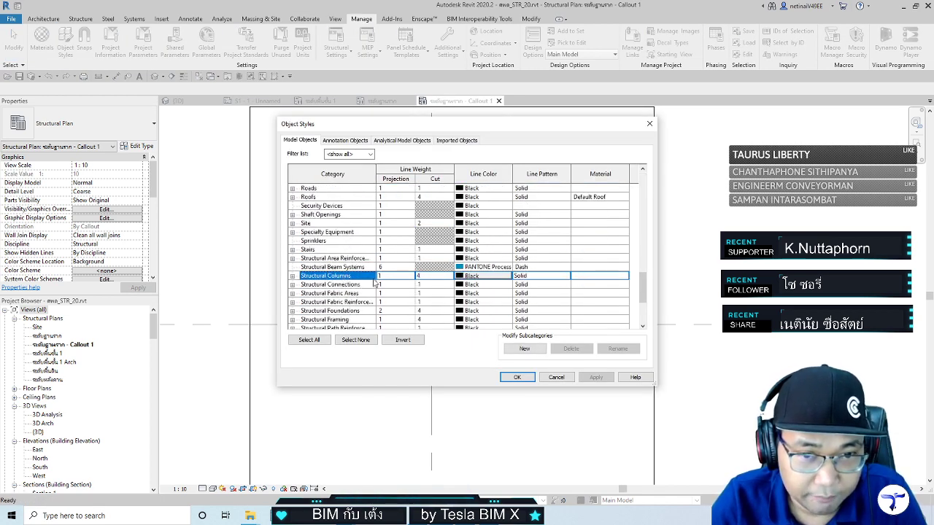
pyautogui.click(449, 277)
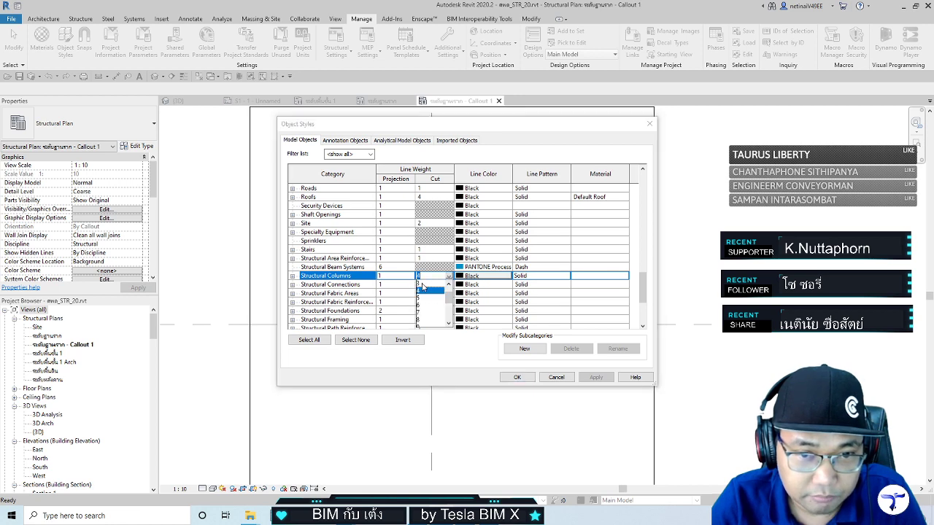
pyautogui.click(421, 299)
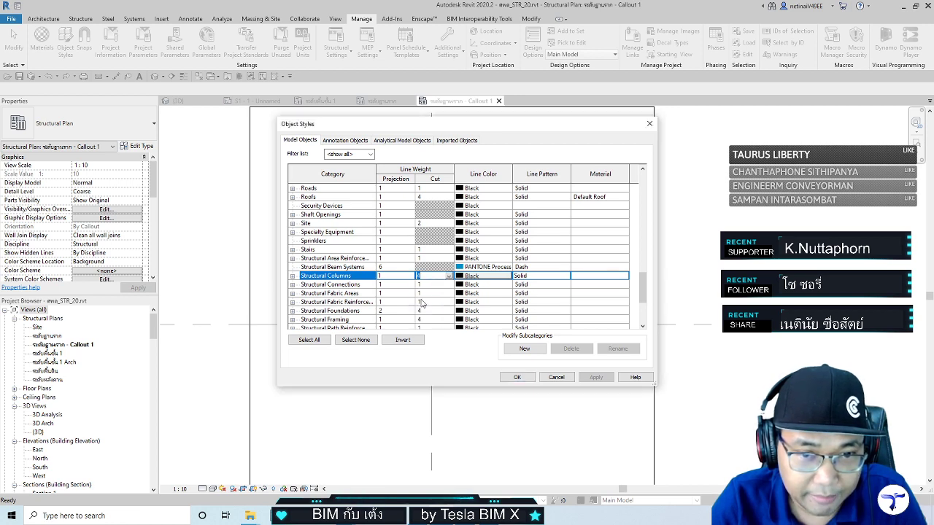
pyautogui.click(514, 378)
pyautogui.scroll(-3, 562, 294)
pyautogui.scroll(-1, 552, 274)
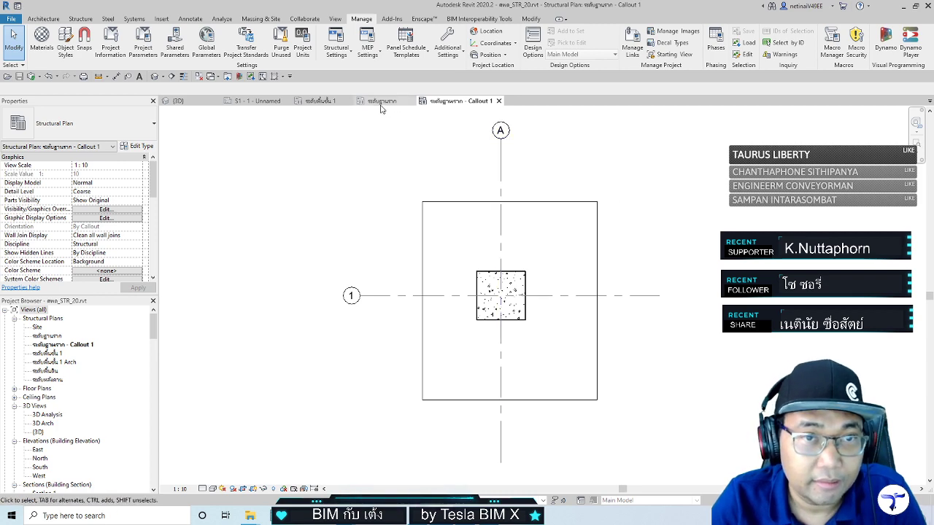
# Inspect the F1,C1 columns on sheet S1 - 1, then return to the column detail PDF
pyautogui.click(258, 102)
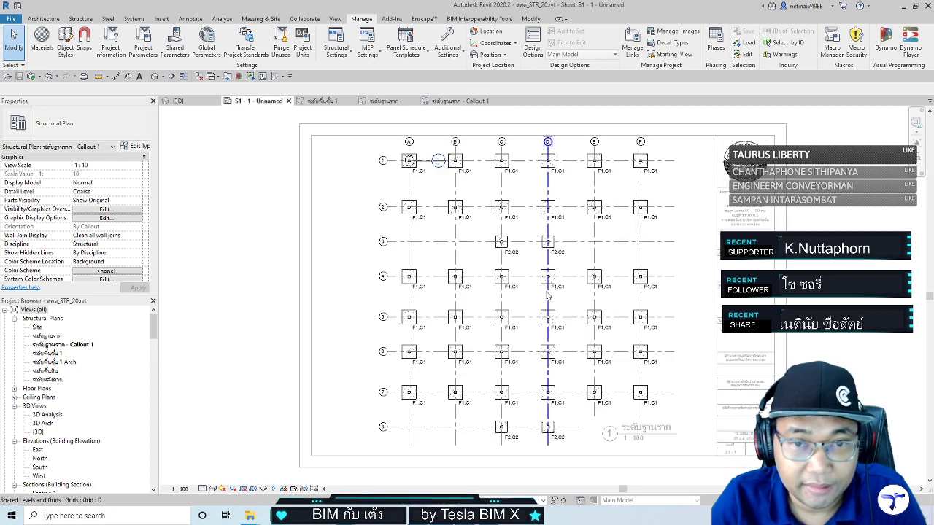
pyautogui.scroll(1, 627, 253)
pyautogui.scroll(4, 583, 270)
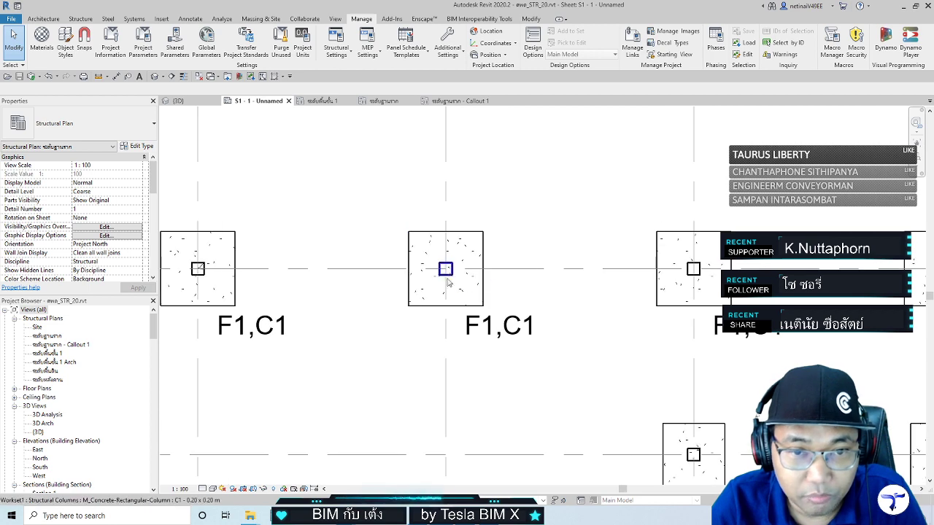
pyautogui.scroll(-2, 566, 289)
pyautogui.scroll(-2, 566, 288)
pyautogui.scroll(-2, 534, 246)
pyautogui.scroll(1, 533, 245)
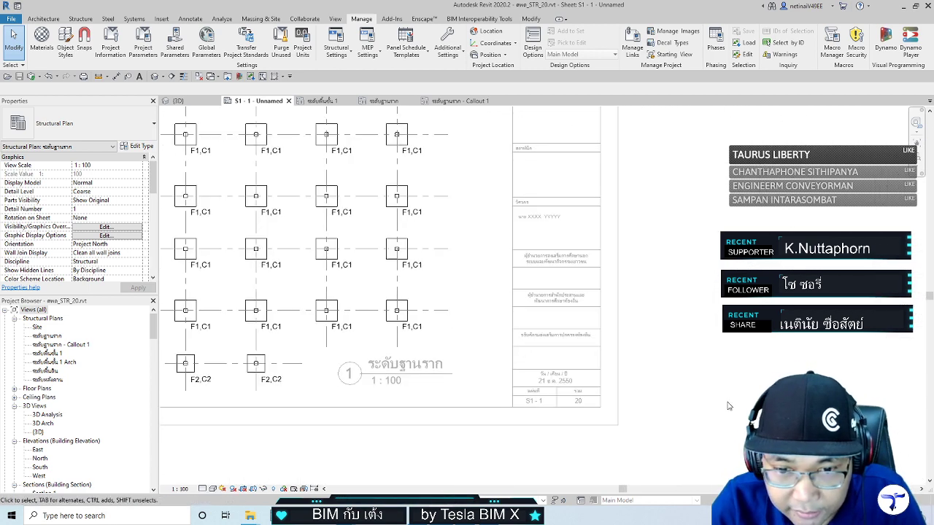
pyautogui.scroll(2, 678, 323)
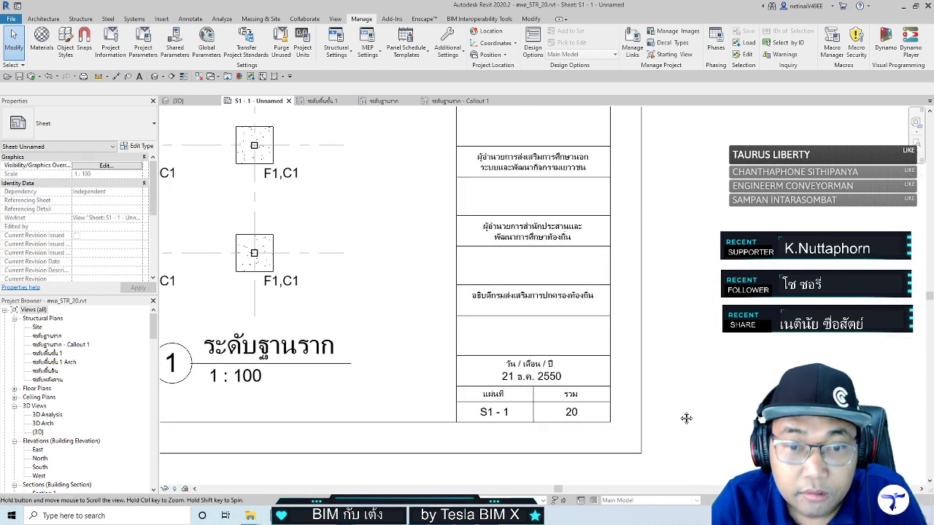
pyautogui.scroll(1, 688, 416)
pyautogui.scroll(-2, 675, 307)
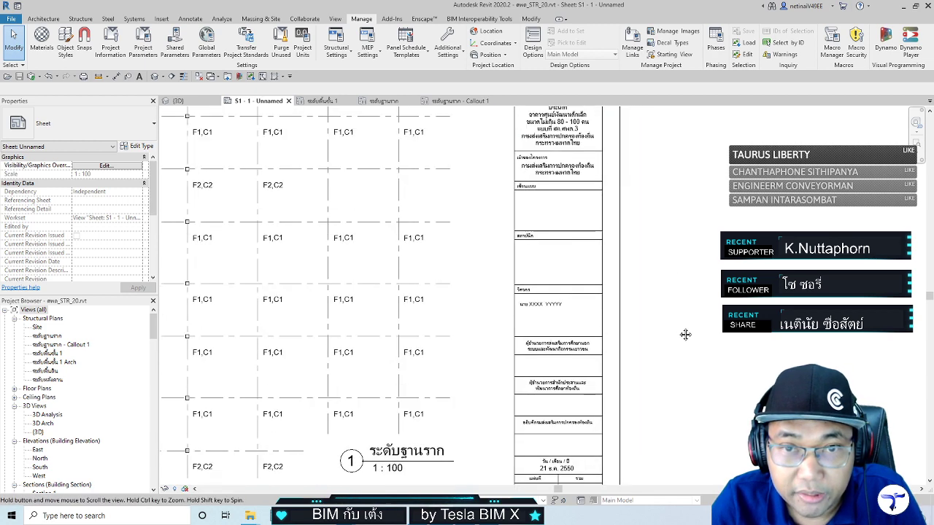
pyautogui.scroll(-1, 684, 346)
pyautogui.moveTo(679, 371); pyautogui.dragTo(668, 206, button='middle')
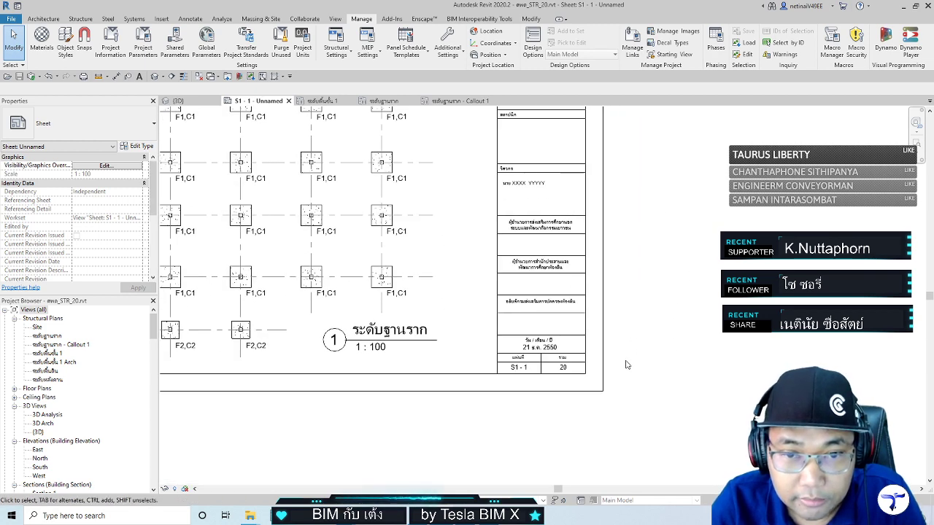
pyautogui.hotkey('alt', 'Tab')
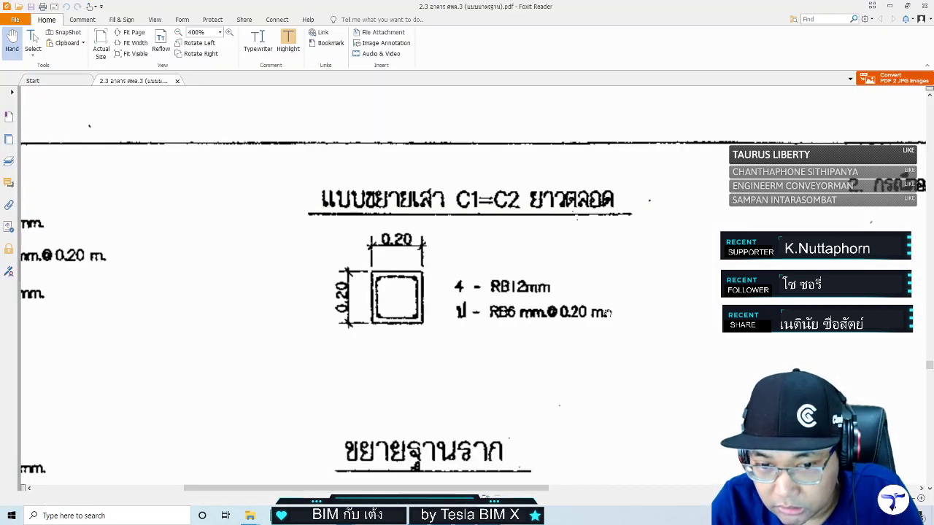
# Review the F1, F2 footing and GS details in the PDF, then minimize Foxit Reader back to Revit
pyautogui.scroll(-3, 462, 319)
pyautogui.keyDown('ctrl'); pyautogui.scroll(-2, 461, 319); pyautogui.keyUp('ctrl')
pyautogui.scroll(-3, 462, 319)
pyautogui.keyDown('ctrl'); pyautogui.scroll(-2, 462, 319); pyautogui.keyUp('ctrl')
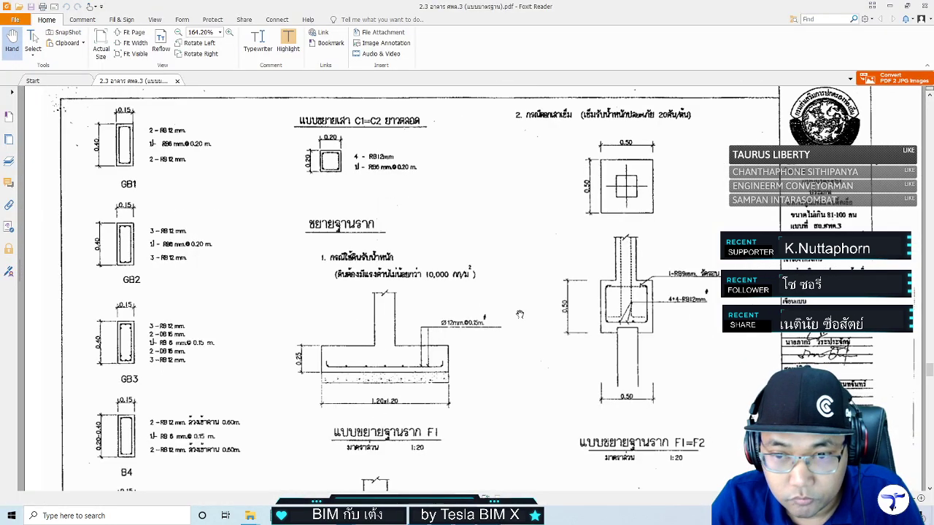
pyautogui.scroll(-3, 610, 355)
pyautogui.scroll(-5, 610, 355)
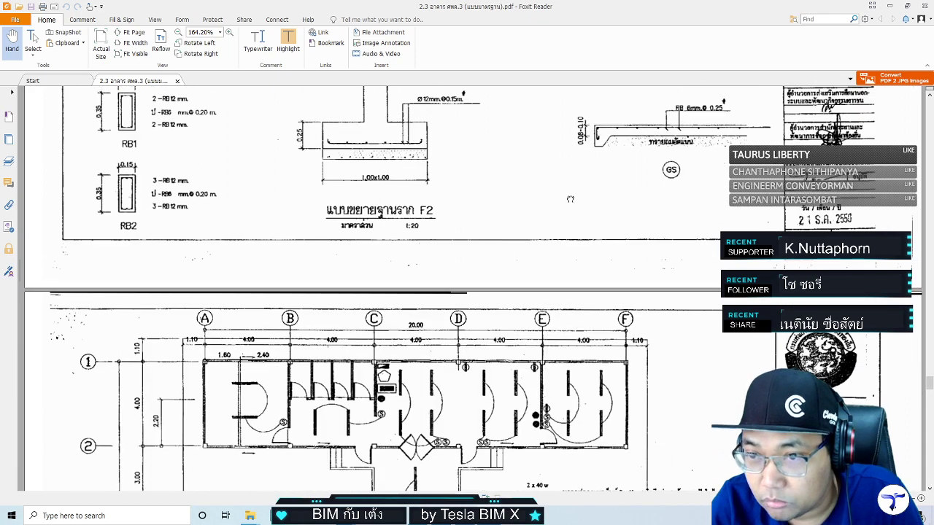
pyautogui.scroll(2, 576, 246)
pyautogui.scroll(5, 577, 246)
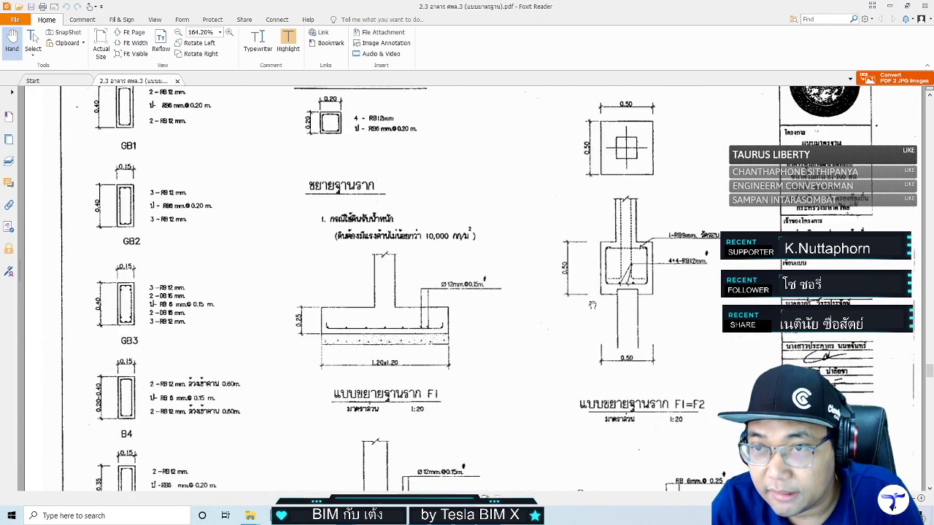
pyautogui.scroll(-3, 531, 205)
pyautogui.scroll(-3, 539, 197)
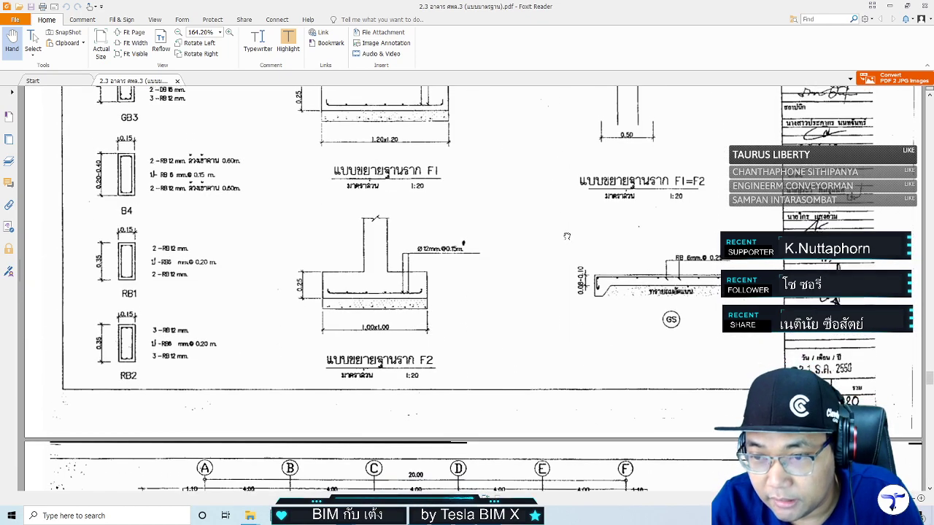
pyautogui.keyDown('ctrl'); pyautogui.scroll(1, 596, 184); pyautogui.keyUp('ctrl')
pyautogui.keyDown('ctrl'); pyautogui.scroll(2, 596, 184); pyautogui.keyUp('ctrl')
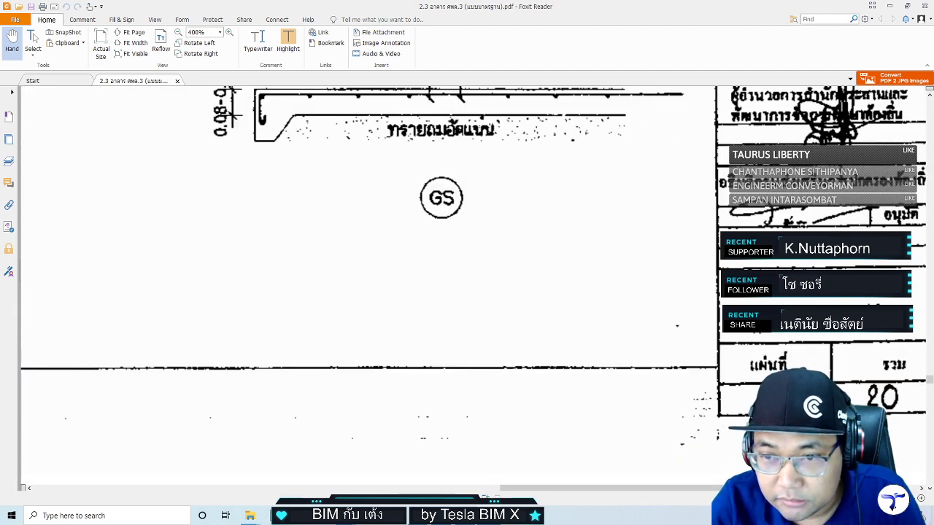
pyautogui.keyDown('ctrl'); pyautogui.scroll(-2, 809, 377); pyautogui.keyUp('ctrl')
pyautogui.click(890, 7)
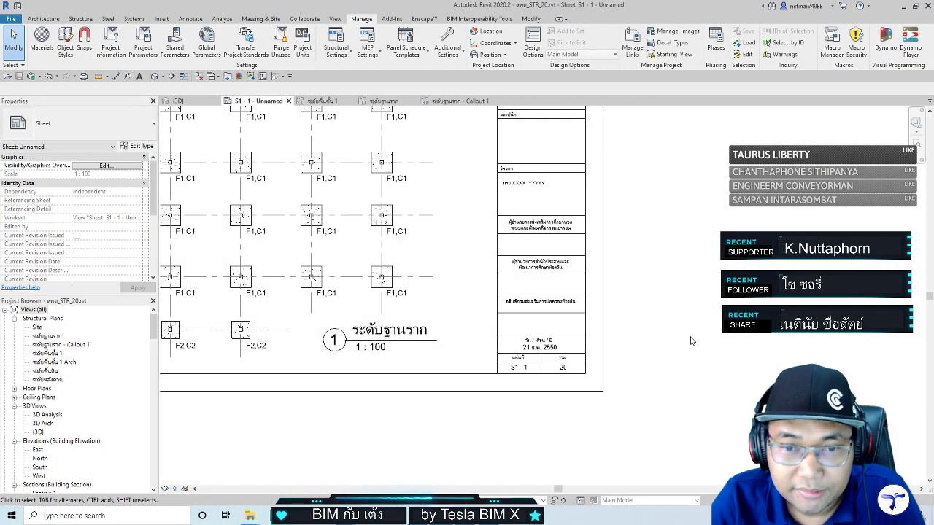
# Open sheet S1-1's Title Block_live A3 family for editing
pyautogui.scroll(2, 474, 343)
pyautogui.scroll(1, 438, 334)
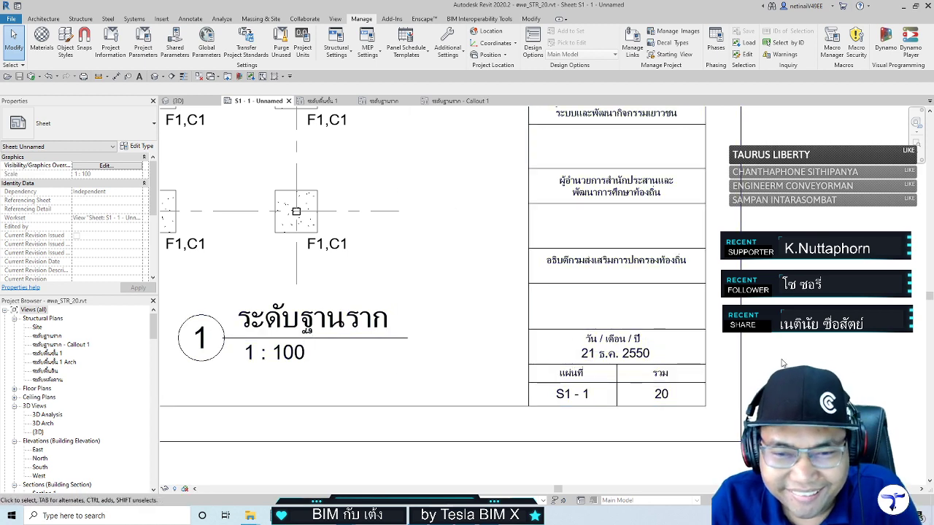
pyautogui.moveTo(731, 356); pyautogui.dragTo(693, 351, button='middle')
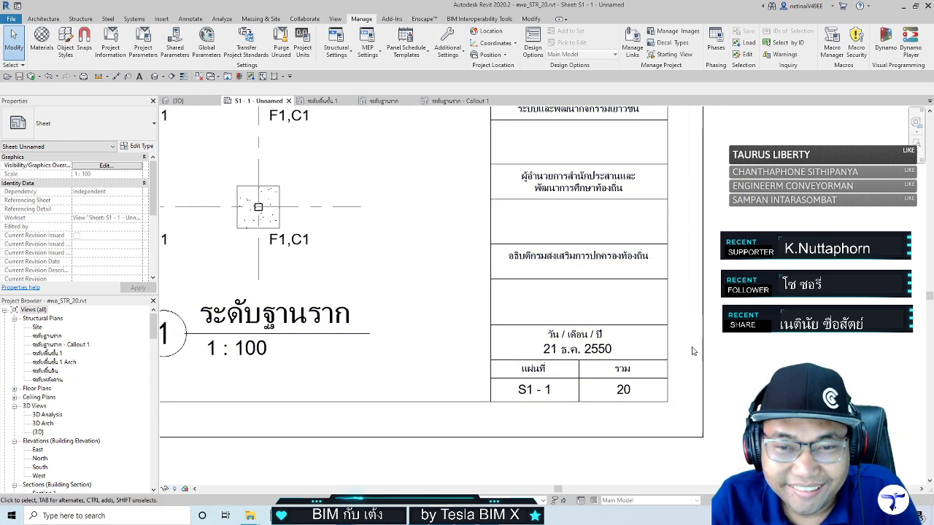
pyautogui.scroll(1, 614, 372)
pyautogui.click(614, 371)
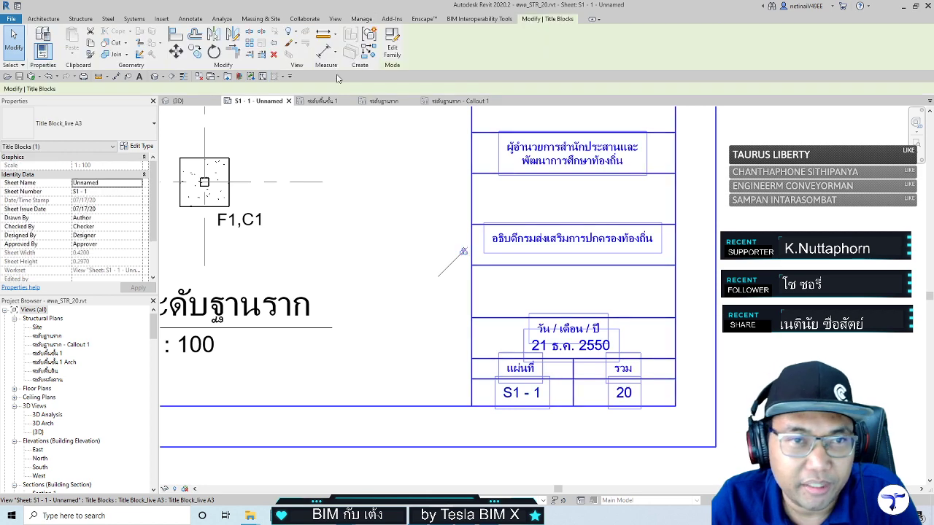
pyautogui.click(392, 45)
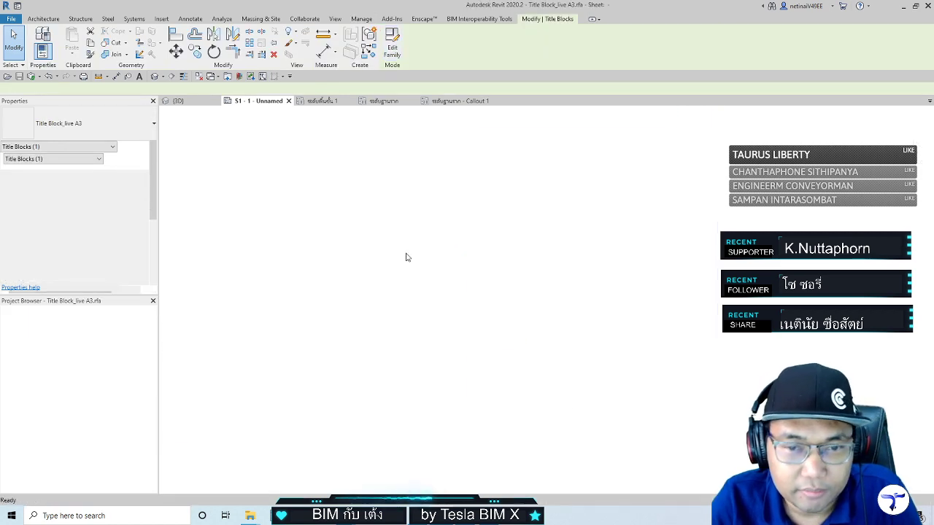
pyautogui.scroll(5, 583, 368)
pyautogui.scroll(3, 554, 380)
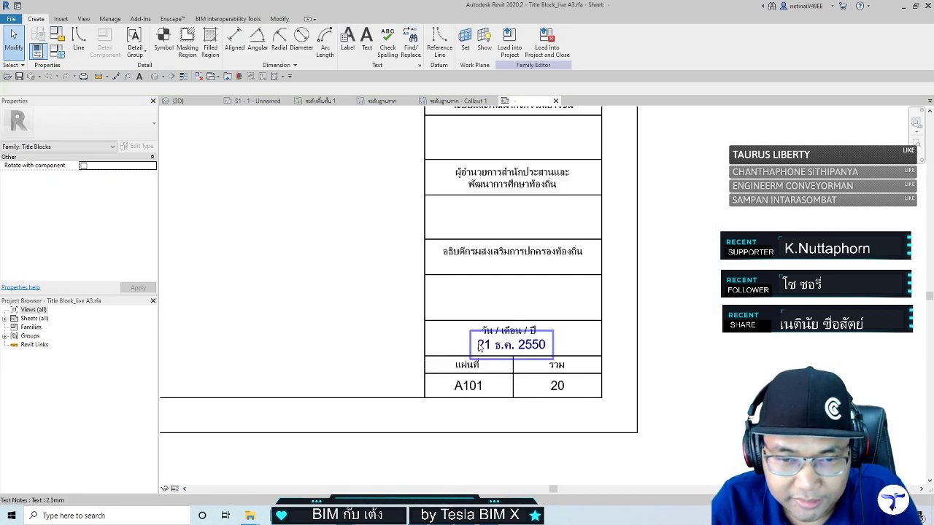
pyautogui.scroll(2, 486, 390)
pyautogui.scroll(2, 486, 391)
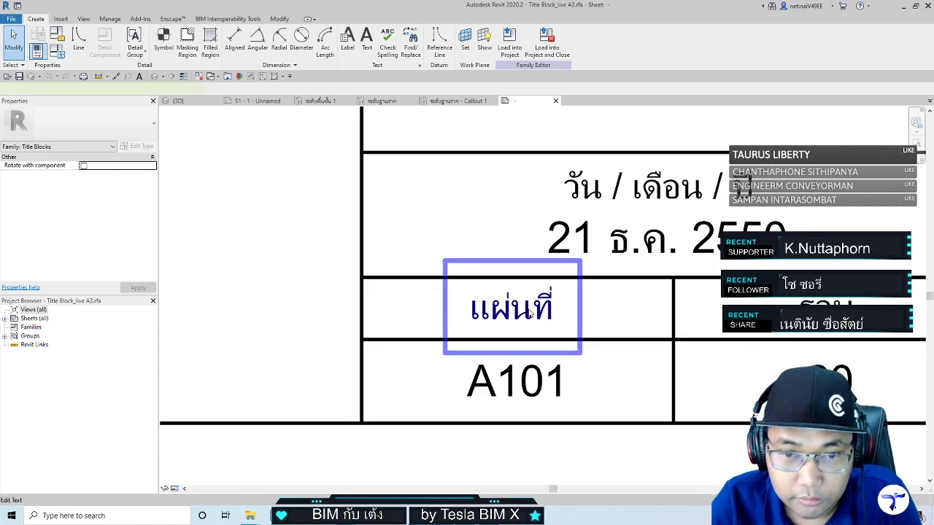
# Shift the รวม and 20 texts and the column divider right to widen the แผ่นที่ cell
pyautogui.click(530, 312)
pyautogui.scroll(-2, 525, 350)
pyautogui.press('Escape')
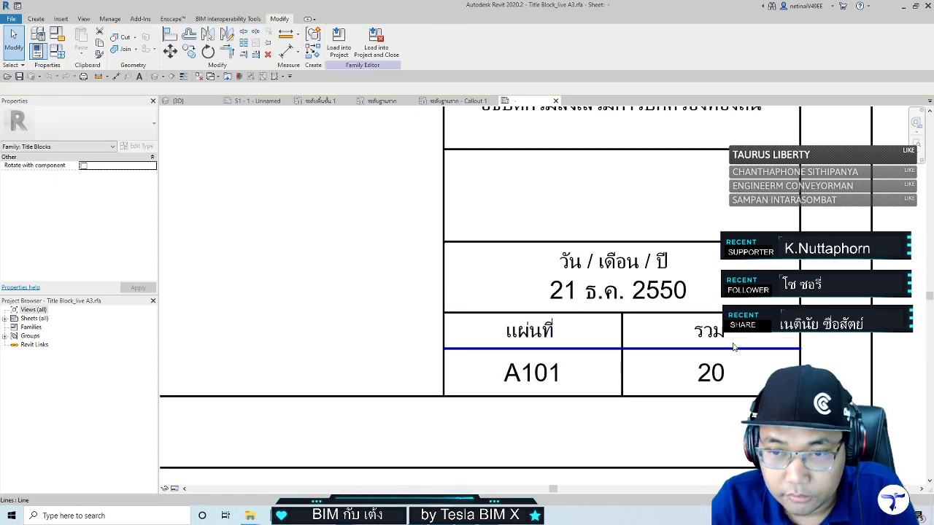
pyautogui.click(730, 343)
pyautogui.keyDown('ctrl'); pyautogui.click(722, 376); pyautogui.keyUp('ctrl')
pyautogui.keyDown('ctrl'); pyautogui.moveTo(722, 376); pyautogui.dragTo(784, 376); pyautogui.keyUp('ctrl')
pyautogui.press('Escape')
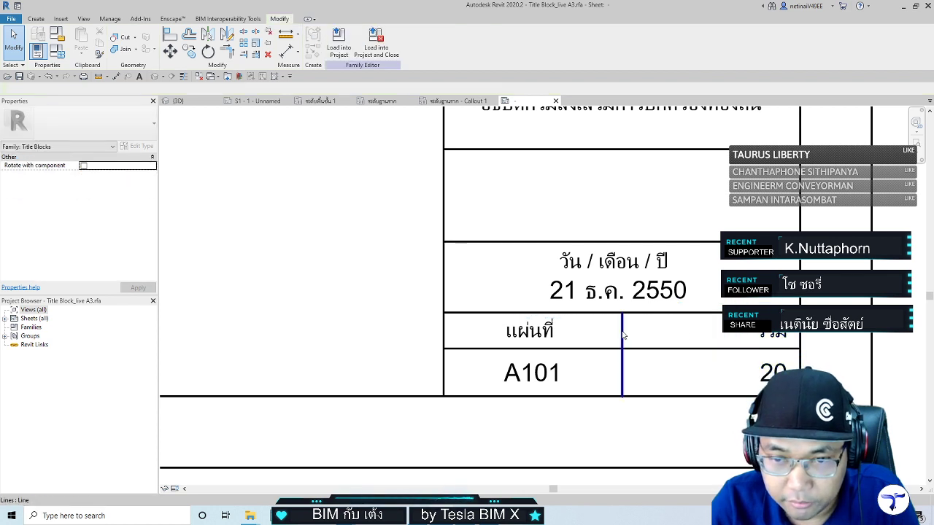
pyautogui.click(622, 334)
pyautogui.keyDown('ctrl'); pyautogui.moveTo(623, 334); pyautogui.dragTo(724, 337); pyautogui.keyUp('ctrl')
pyautogui.press('Escape')
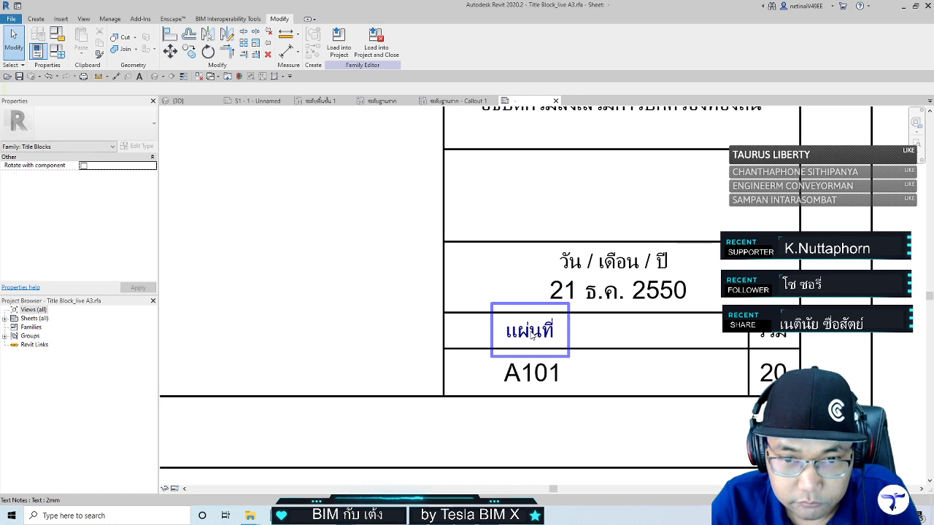
# Change the แผ่นที่ heading text to หมายเลขแบบ - ชื่อแบบ
pyautogui.doubleClick(530, 334)
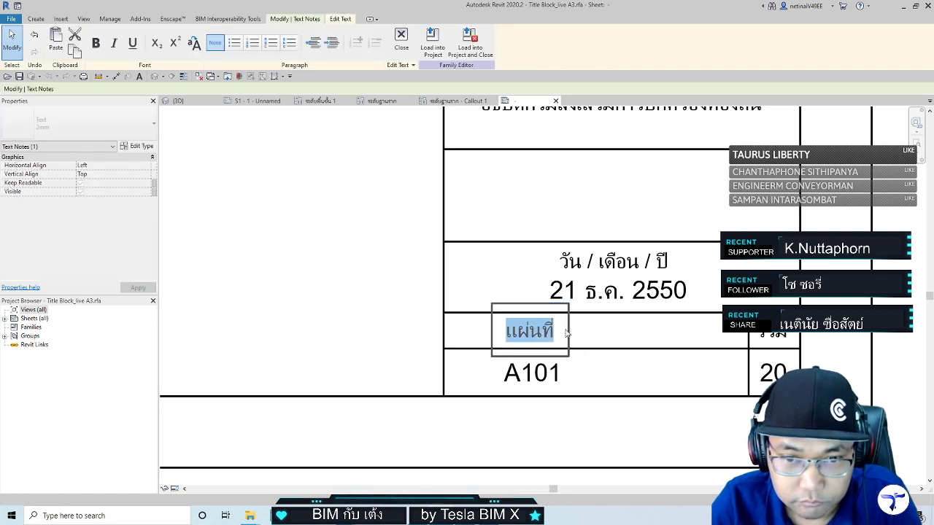
pyautogui.write('S')
pyautogui.write('หมทา')
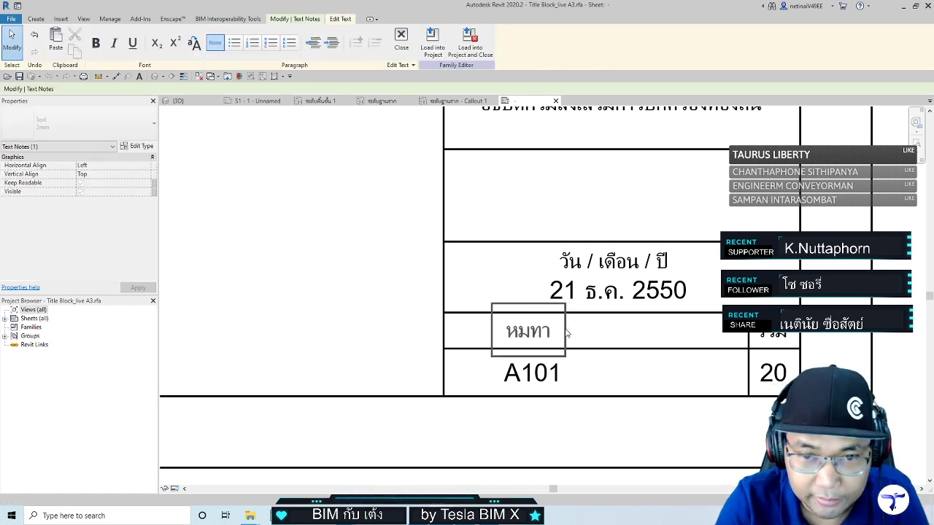
pyautogui.write('ายเล')
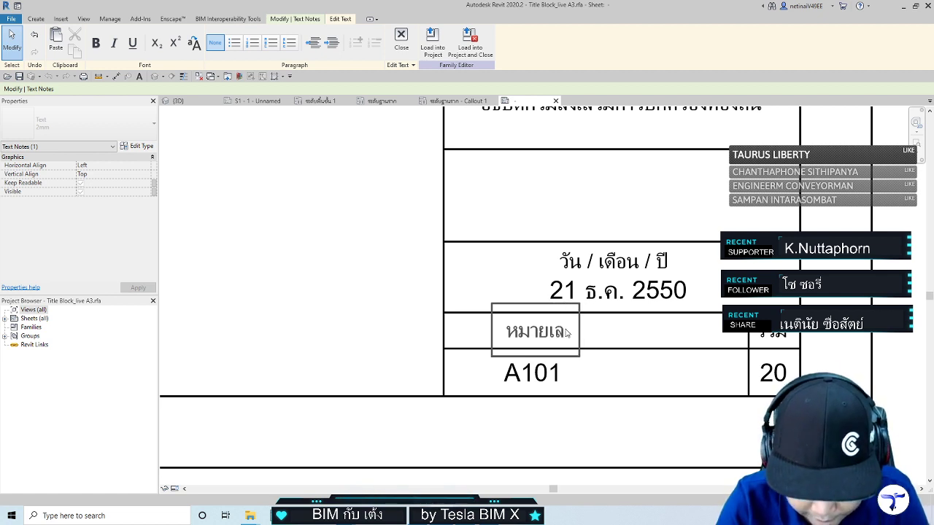
pyautogui.write('ช')
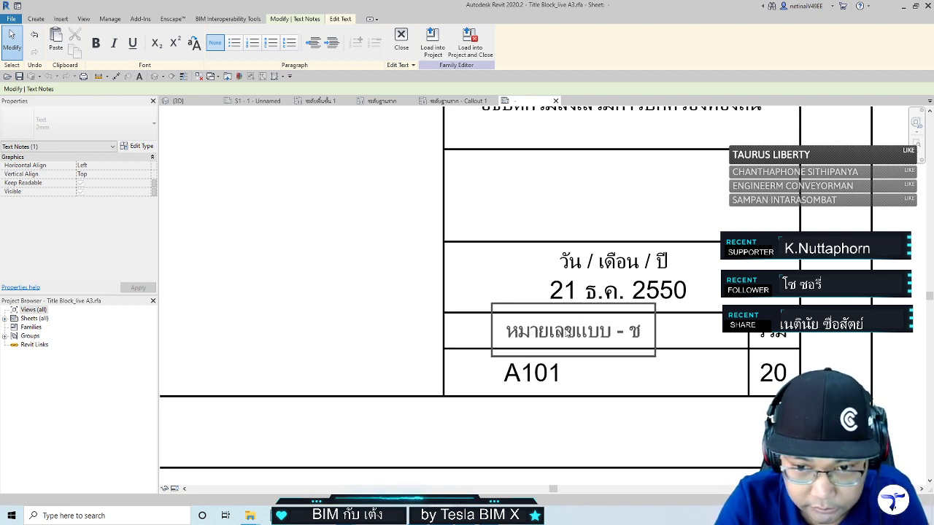
pyautogui.write('ื่อแบบ')
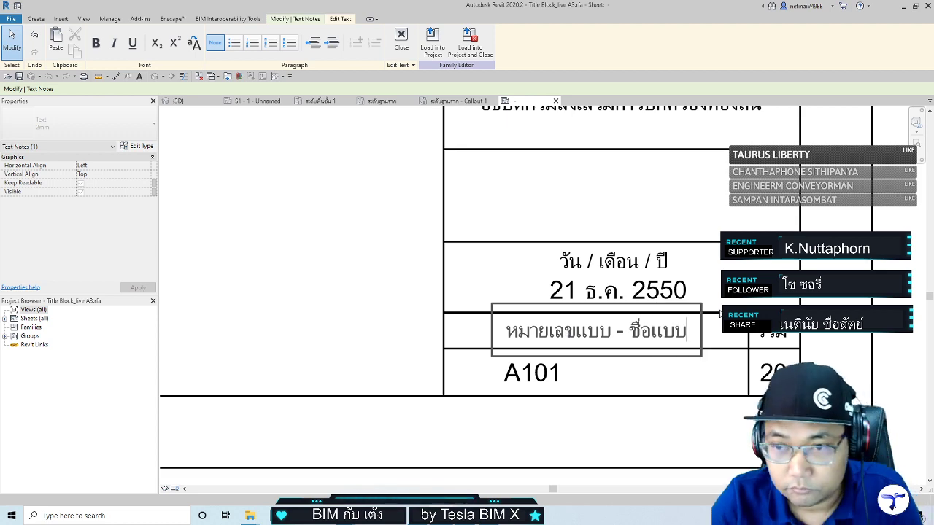
pyautogui.press('Escape')
pyautogui.press('Escape')
pyautogui.moveTo(837, 303); pyautogui.dragTo(739, 297, button='middle')
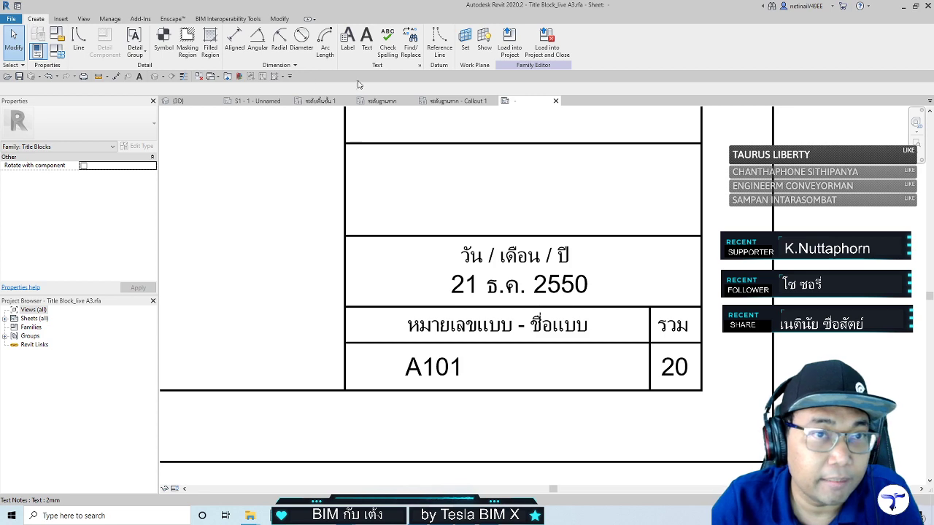
pyautogui.click(347, 40)
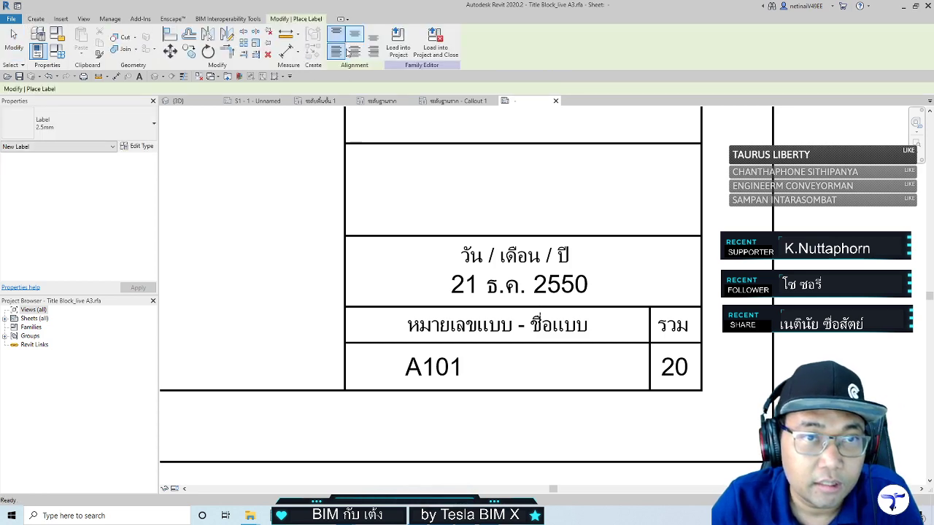
# Place a new Sheet Name label in the title block
pyautogui.click(491, 373)
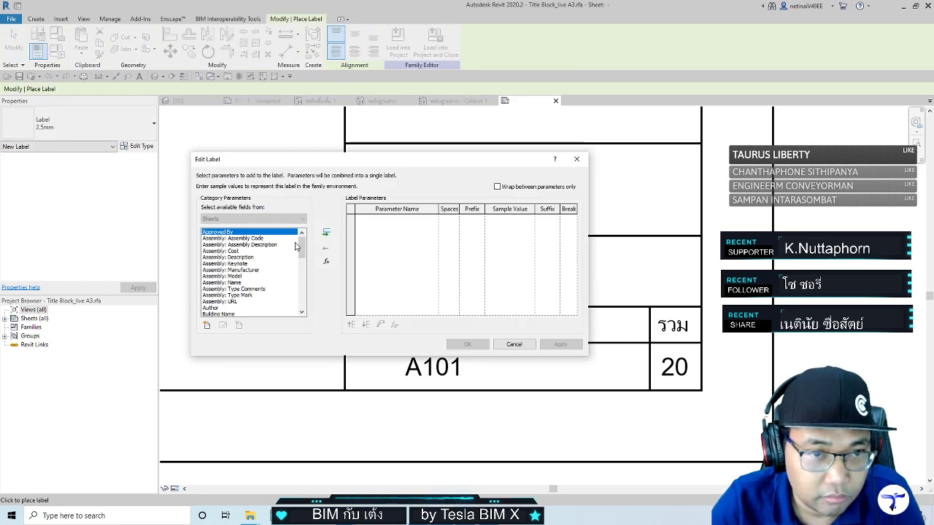
pyautogui.moveTo(301, 246); pyautogui.dragTo(305, 298)
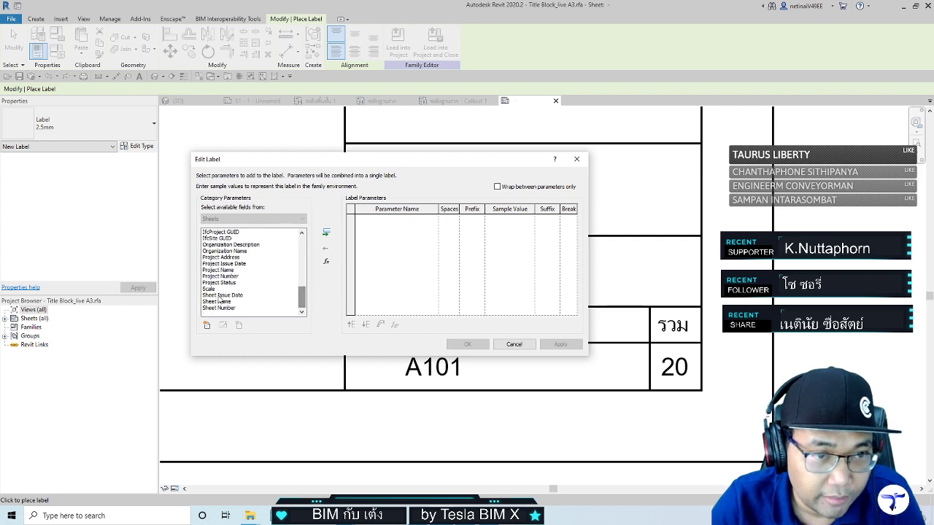
pyautogui.doubleClick(218, 301)
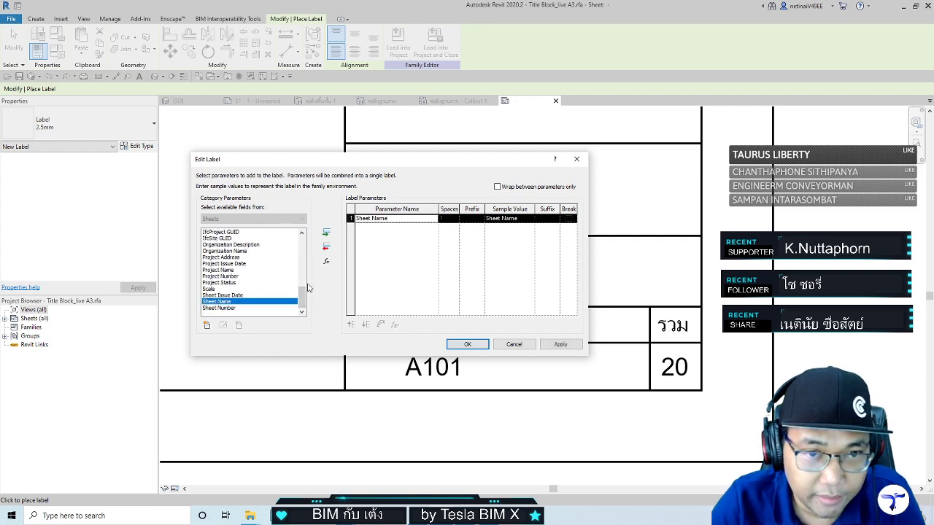
pyautogui.click(452, 344)
pyautogui.press('Escape')
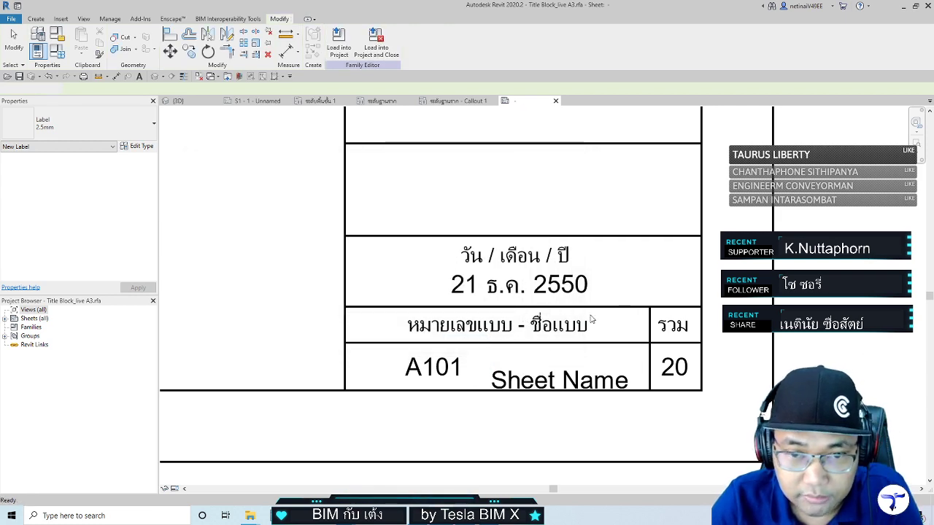
# Move A101 into the left cell and fit the Sheet Name label beside it
pyautogui.scroll(2, 420, 376)
pyautogui.click(369, 335)
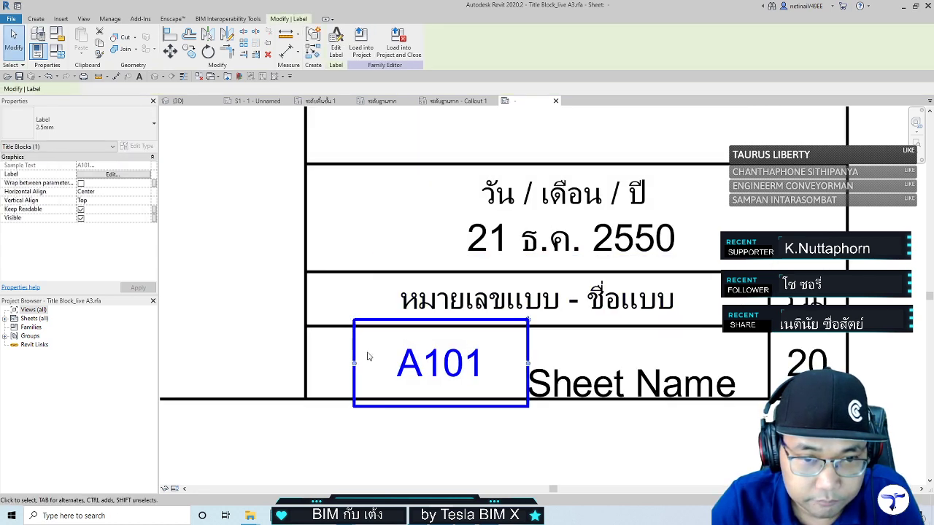
pyautogui.moveTo(425, 357); pyautogui.dragTo(384, 358)
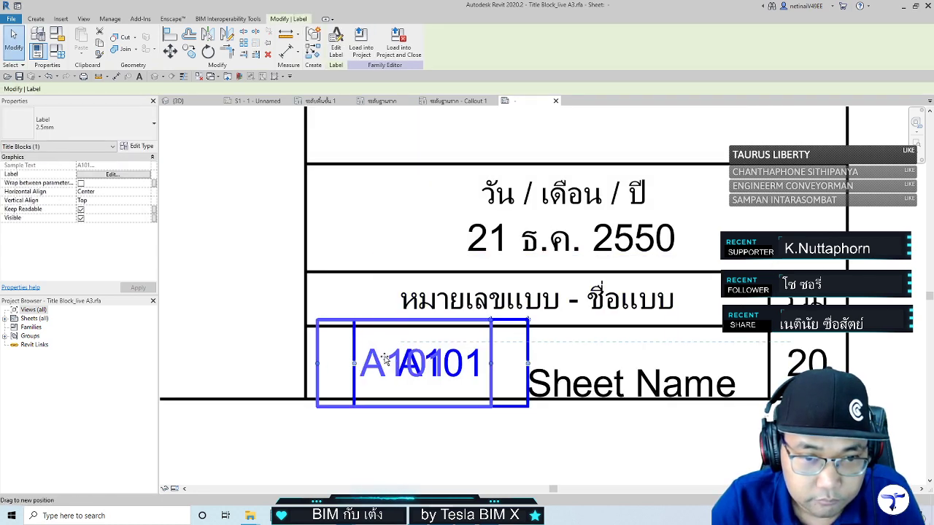
pyautogui.click(590, 387)
pyautogui.moveTo(590, 386); pyautogui.dragTo(542, 365)
pyautogui.scroll(-2, 491, 351)
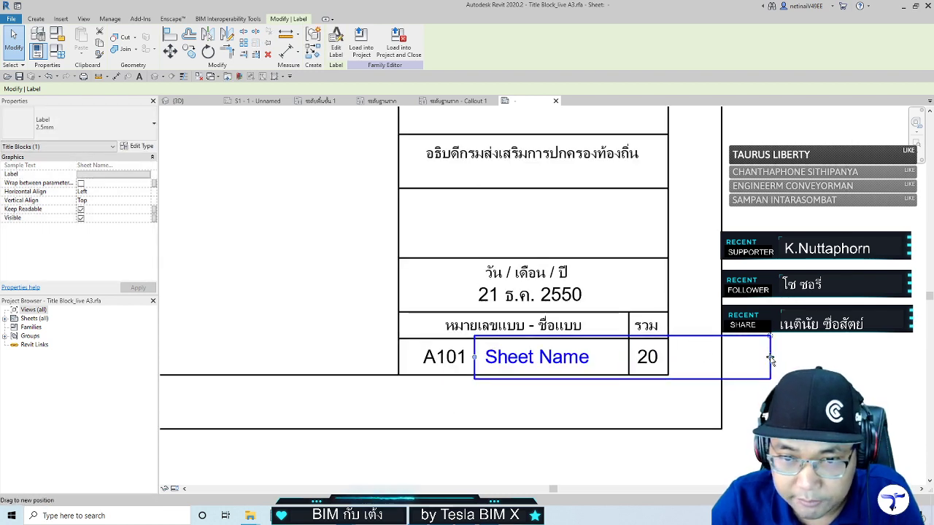
pyautogui.moveTo(769, 358); pyautogui.dragTo(627, 358)
pyautogui.scroll(1, 493, 357)
pyautogui.scroll(2, 493, 357)
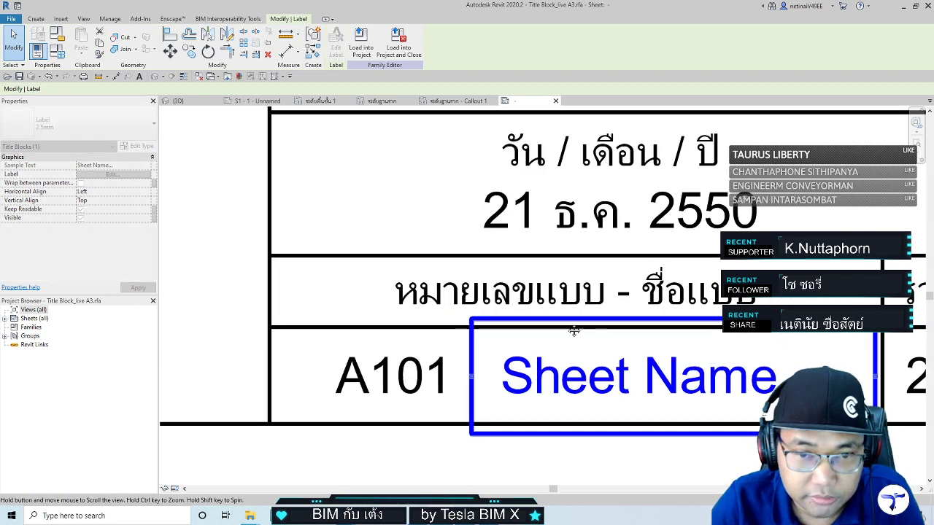
pyautogui.moveTo(534, 351); pyautogui.dragTo(429, 299, button='middle')
pyautogui.press('Escape')
pyautogui.moveTo(296, 228); pyautogui.dragTo(365, 250, button='middle')
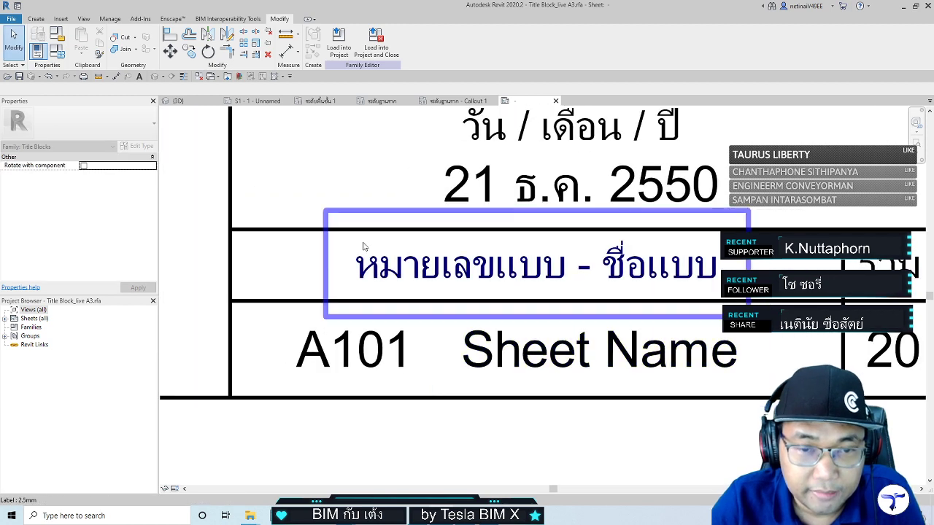
# Draw a vertical divider line between the A101 and Sheet Name cells
pyautogui.click(36, 19)
pyautogui.click(78, 48)
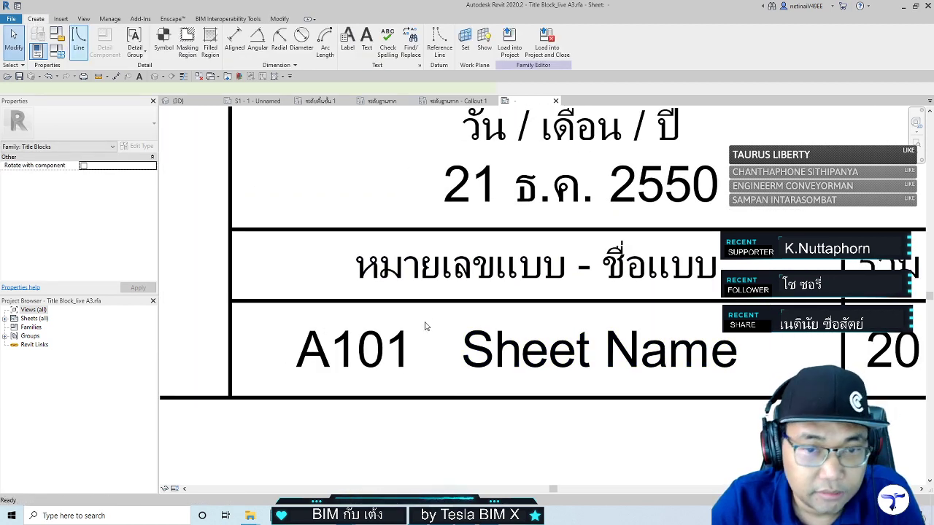
pyautogui.click(434, 397)
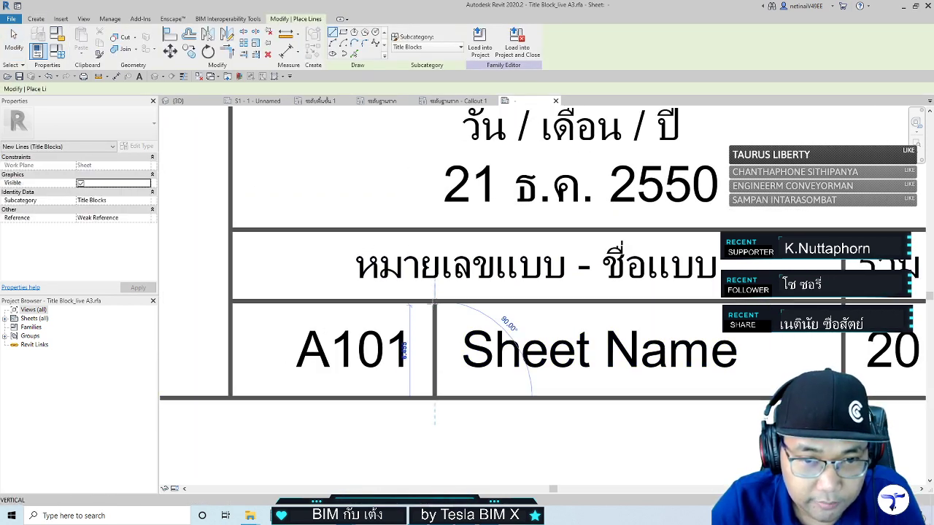
pyautogui.click(435, 303)
pyautogui.press('Escape')
pyautogui.press('Escape')
# Load the title block into the project without saving the family file
pyautogui.scroll(-1, 445, 314)
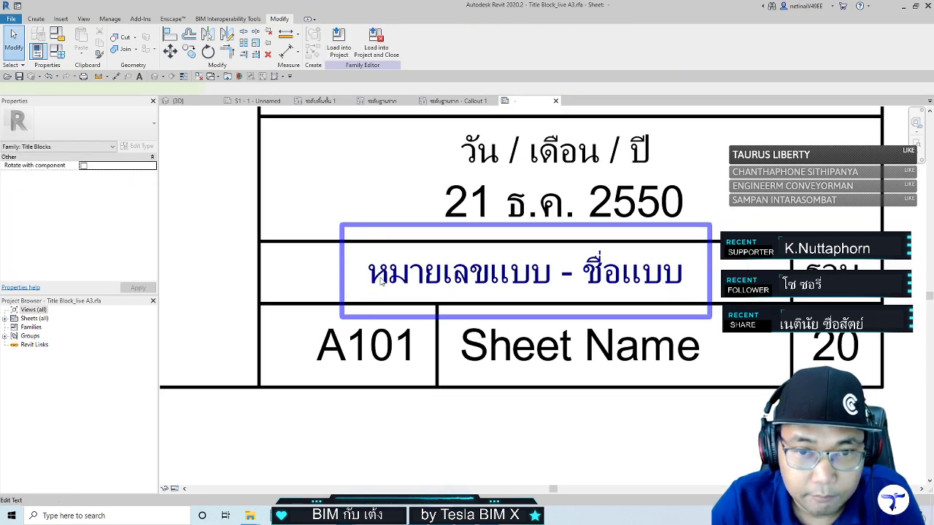
pyautogui.scroll(-1, 491, 382)
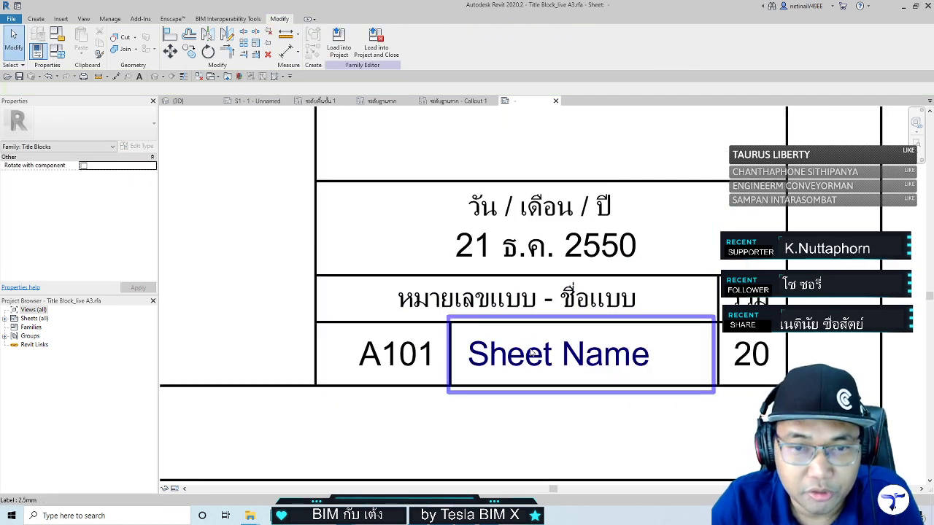
pyautogui.click(376, 44)
pyautogui.click(486, 263)
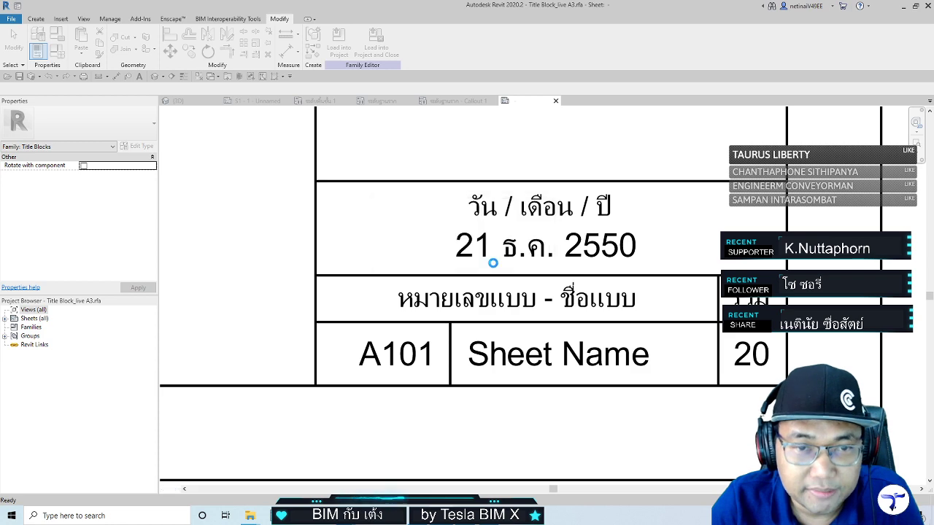
# Overwrite the existing title block family in the project with the edited version
pyautogui.click(511, 252)
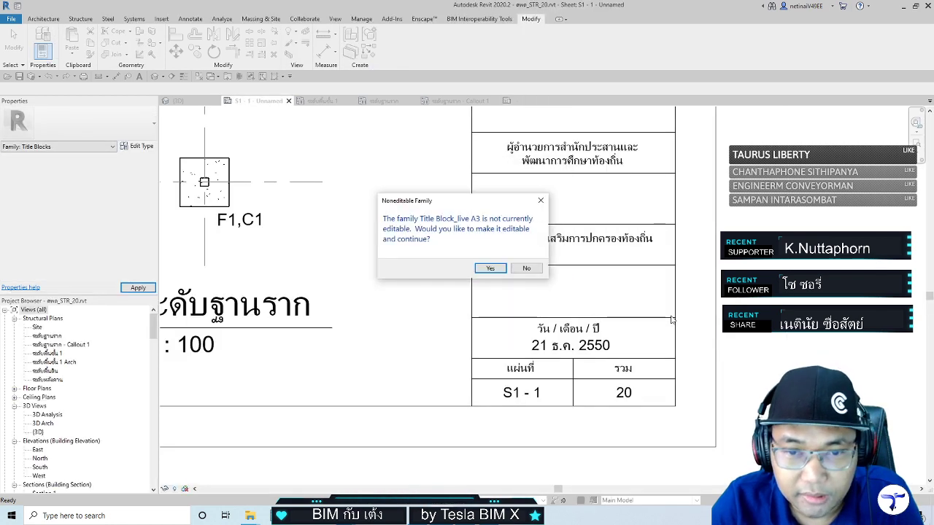
pyautogui.click(490, 269)
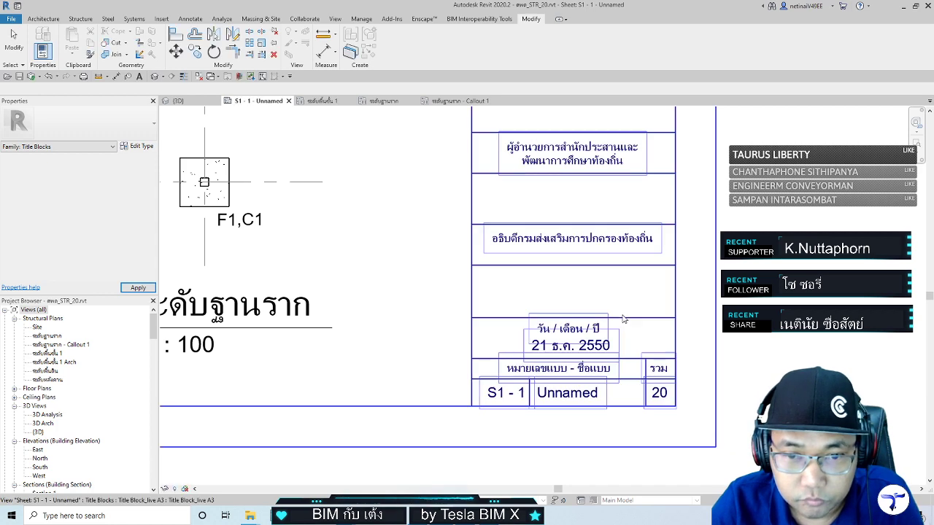
pyautogui.press('Escape')
pyautogui.scroll(-2, 628, 365)
pyautogui.scroll(4, 631, 401)
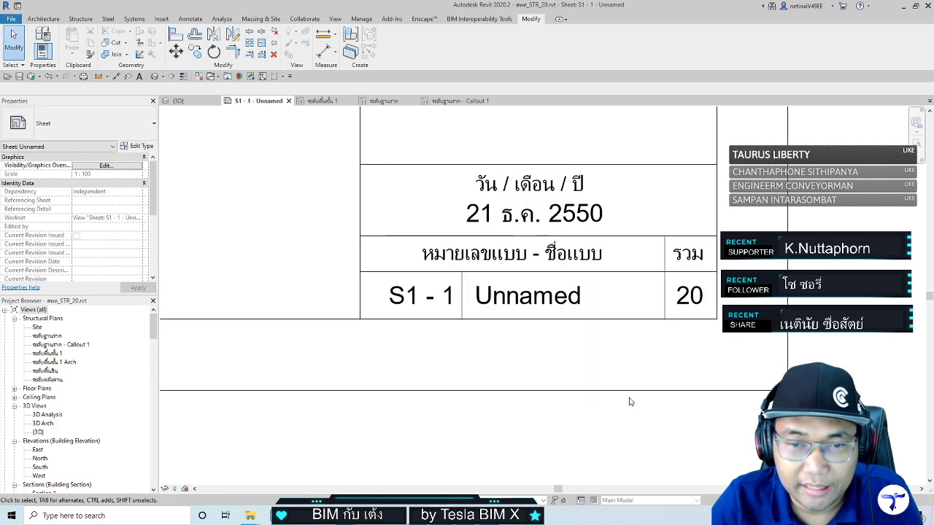
pyautogui.click(501, 322)
pyautogui.click(500, 321)
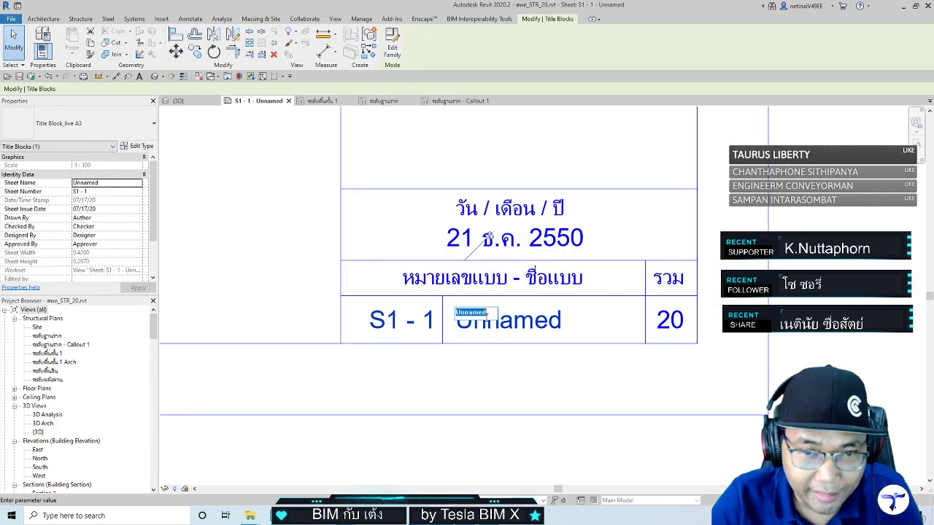
pyautogui.press('Escape')
pyautogui.press('Escape')
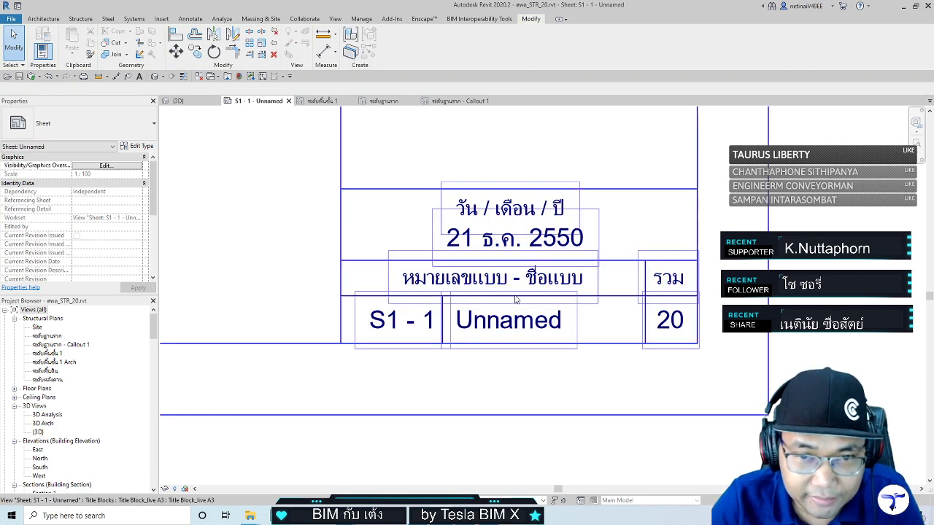
# Replace the Unnamed sheet name label with แปลนฐานราก
pyautogui.moveTo(697, 366); pyautogui.dragTo(652, 367)
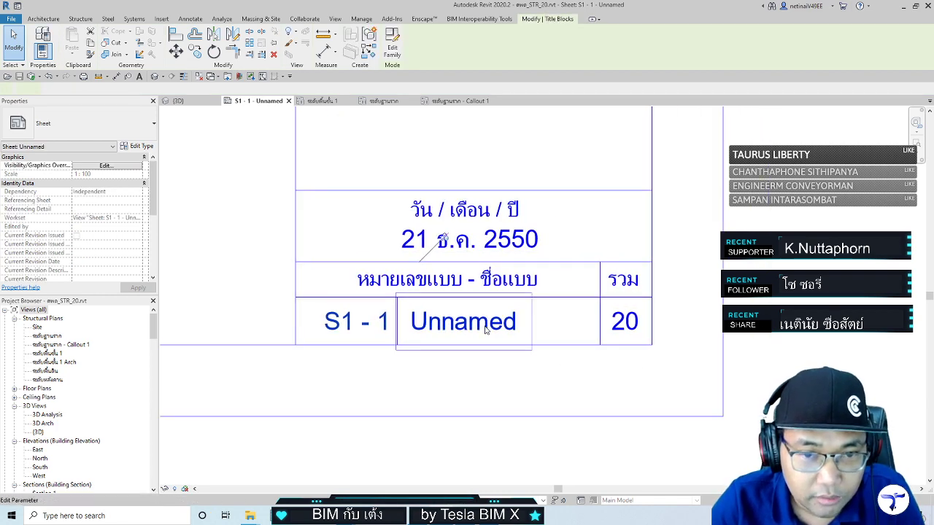
pyautogui.click(438, 322)
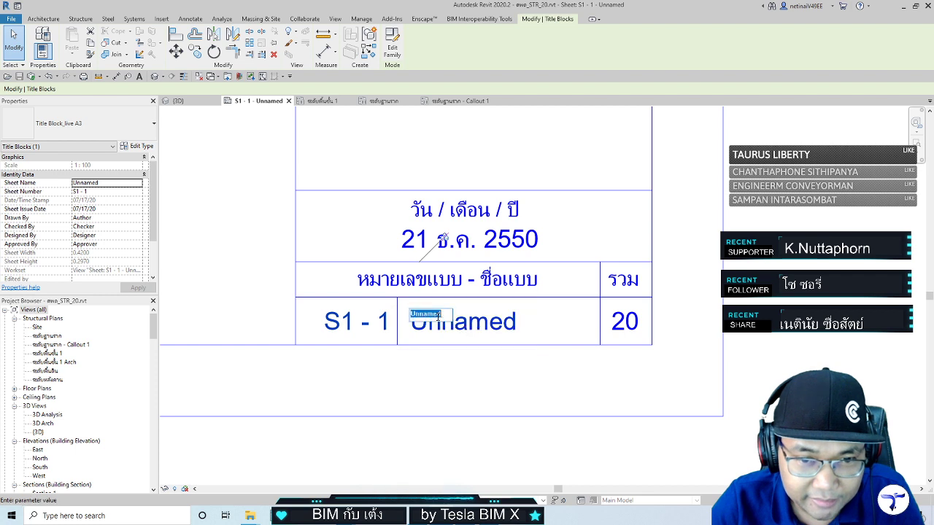
pyautogui.write('ผังฐานราก')
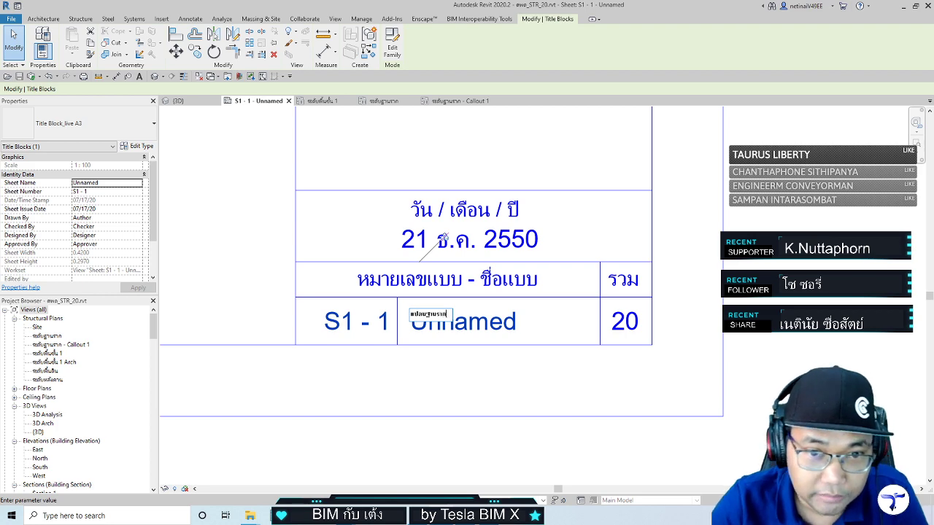
pyautogui.press('Return')
pyautogui.click(706, 317)
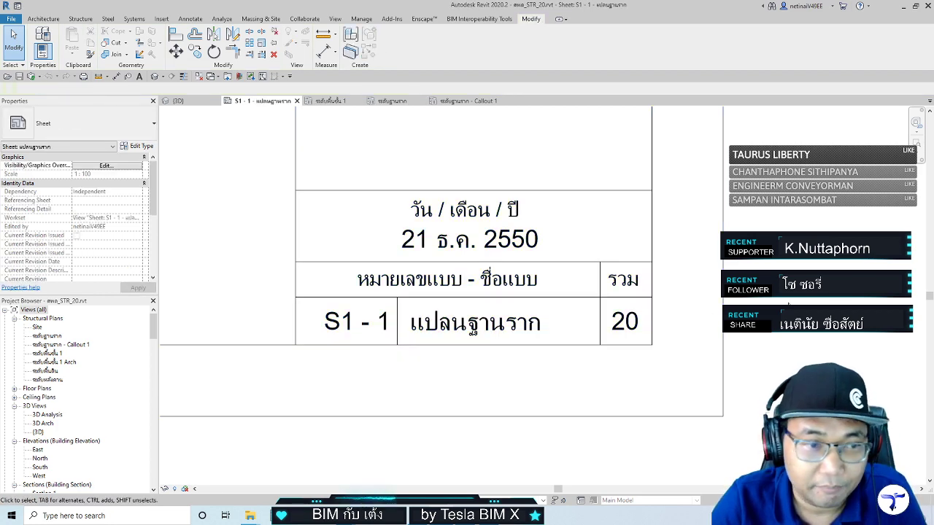
# Zoom out to show the whole S1 - 1 foundation plan sheet
pyautogui.moveTo(788, 305); pyautogui.dragTo(715, 359, button='middle')
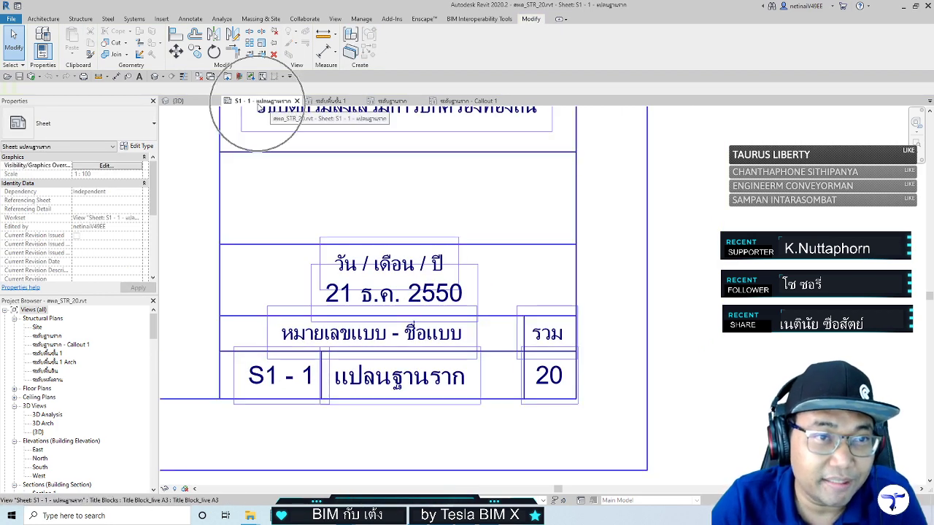
pyautogui.scroll(-2, 80, 440)
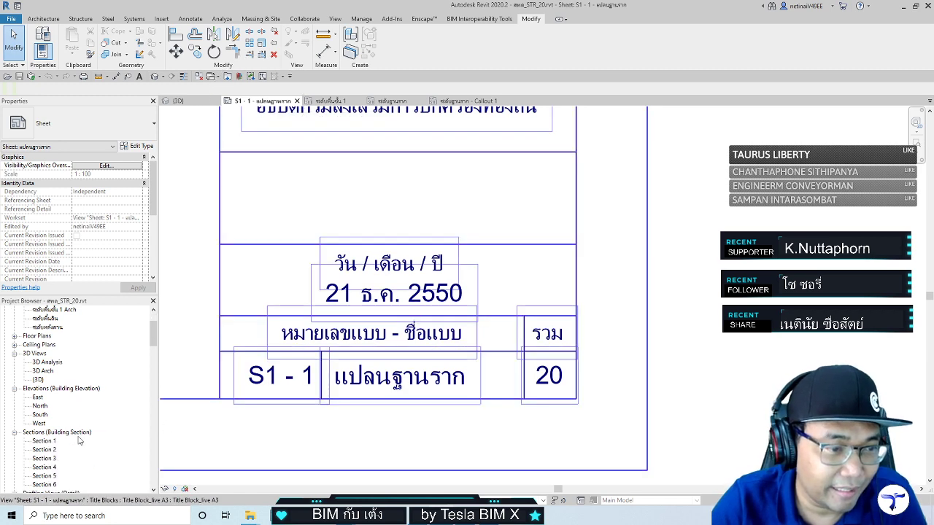
pyautogui.scroll(-3, 80, 441)
pyautogui.scroll(-2, 80, 440)
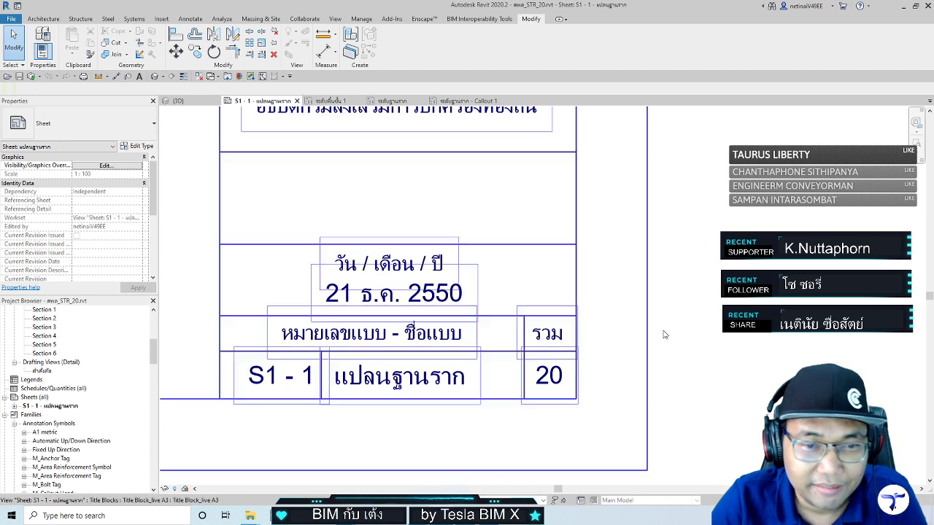
pyautogui.scroll(-2, 664, 334)
pyautogui.scroll(-2, 664, 334)
pyautogui.scroll(-1, 729, 343)
pyautogui.scroll(-1, 796, 350)
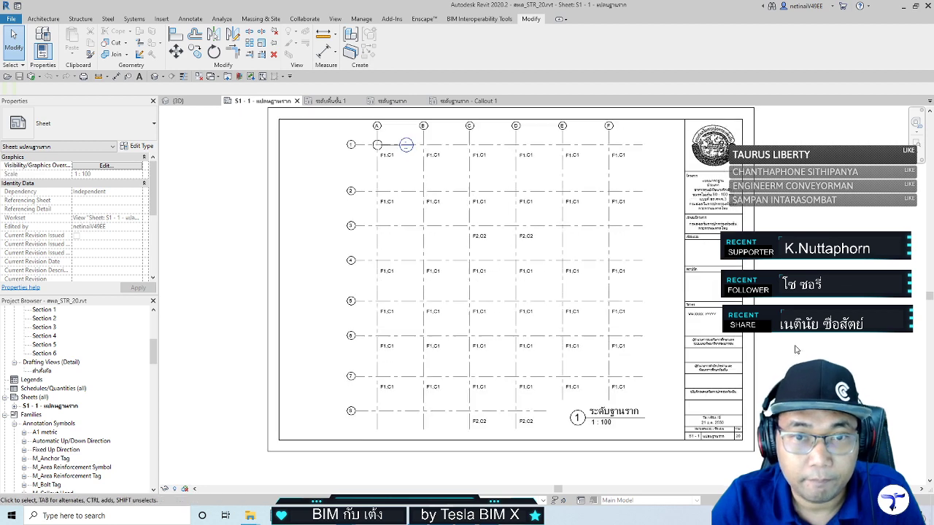
# Open the ระดับฐานราก - Callout 1 footing view from the sheet viewport
pyautogui.click(385, 199)
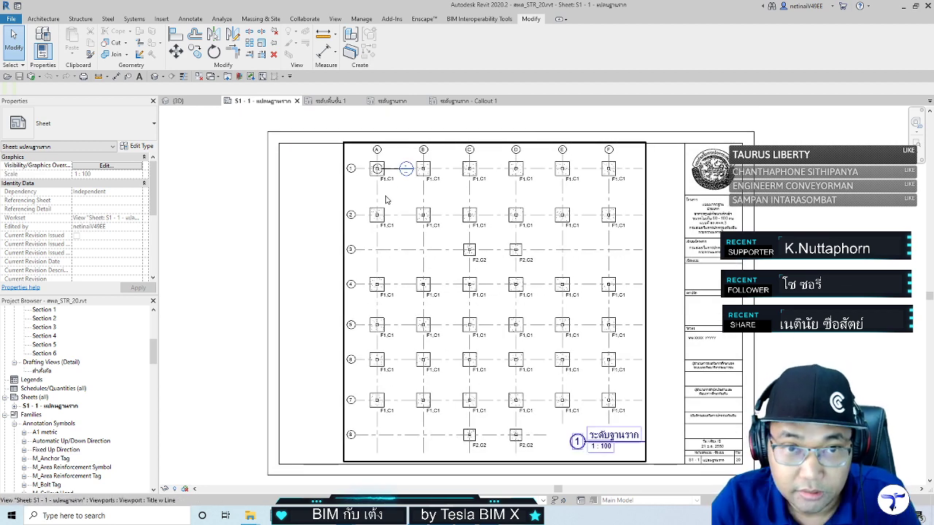
pyautogui.doubleClick(386, 199)
pyautogui.doubleClick(405, 169)
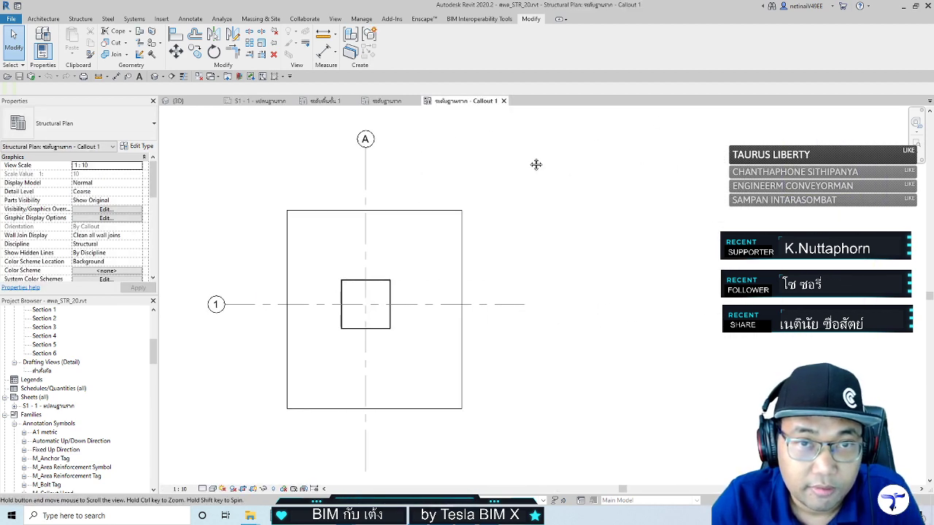
pyautogui.moveTo(536, 164); pyautogui.dragTo(533, 163, button='middle')
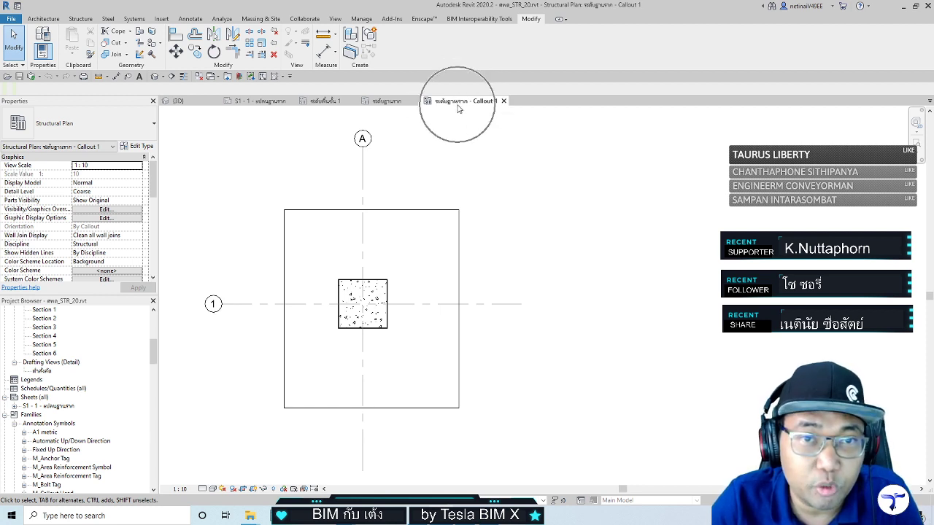
pyautogui.scroll(1, 117, 357)
pyautogui.scroll(2, 115, 355)
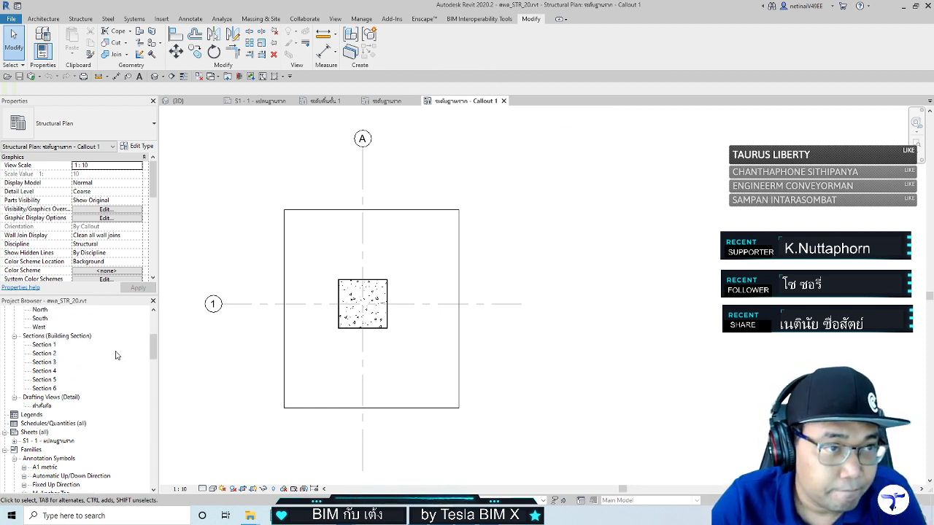
pyautogui.scroll(-5, 113, 355)
pyautogui.scroll(-2, 113, 354)
pyautogui.scroll(2, 113, 355)
pyautogui.scroll(6, 88, 350)
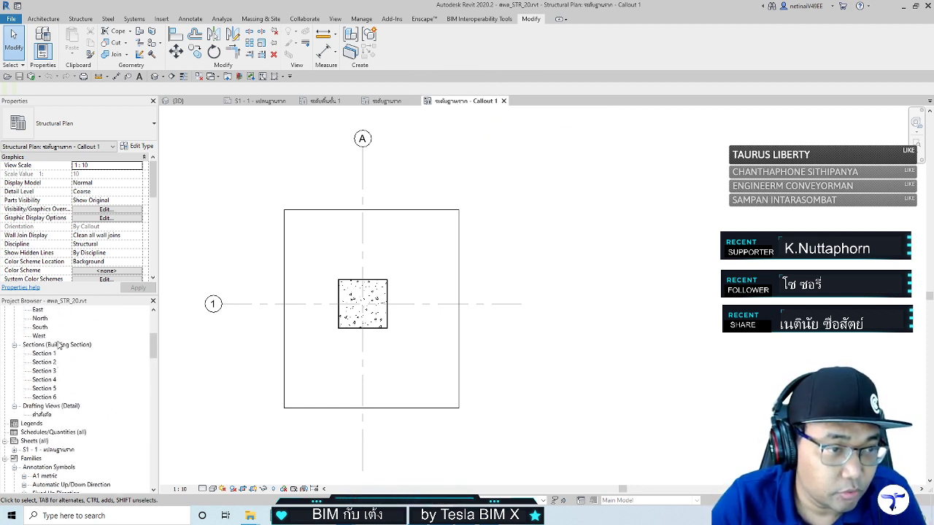
pyautogui.scroll(2, 60, 349)
pyautogui.scroll(-1, 62, 353)
pyautogui.scroll(-2, 64, 358)
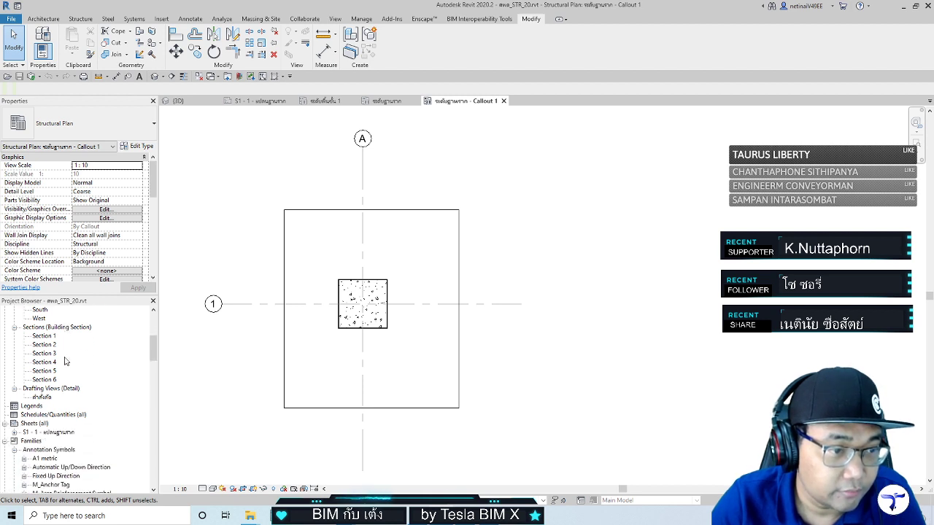
pyautogui.scroll(3, 50, 409)
pyautogui.scroll(3, 50, 364)
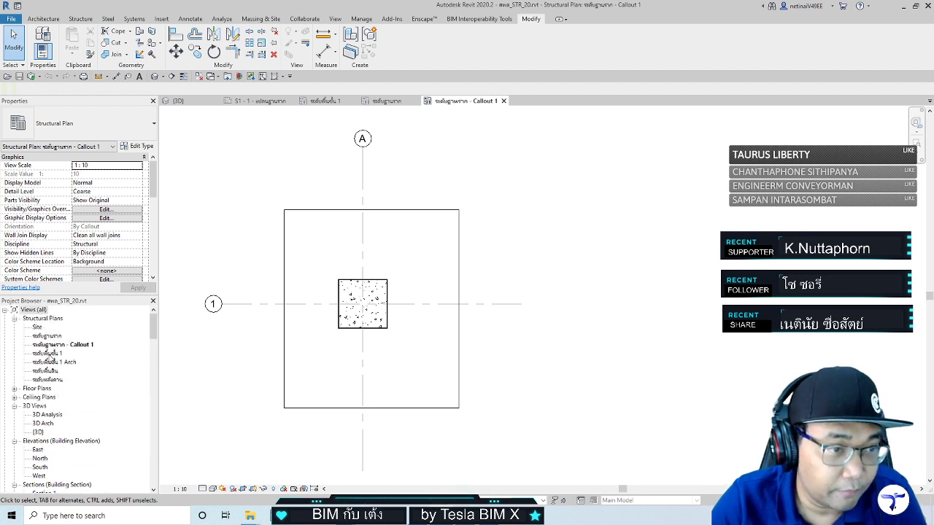
# Duplicate the callout's structural plan view type under a new name and apply it
pyautogui.click(91, 347)
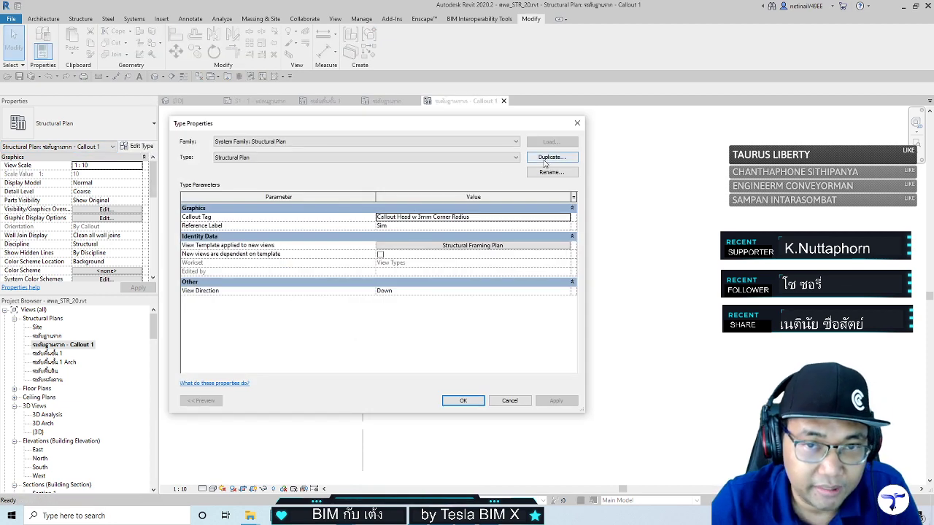
pyautogui.click(551, 157)
pyautogui.write('แบบขยายเสา')
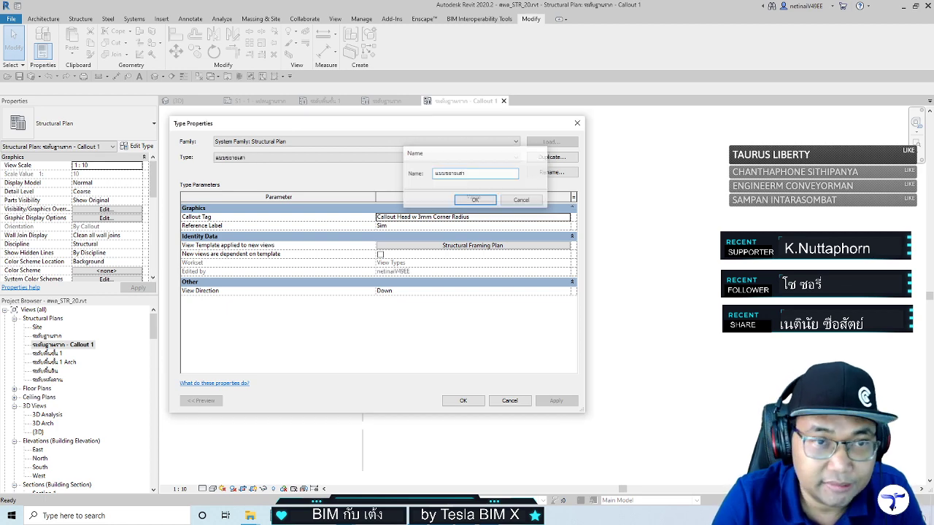
pyautogui.press('Return')
pyautogui.click(464, 401)
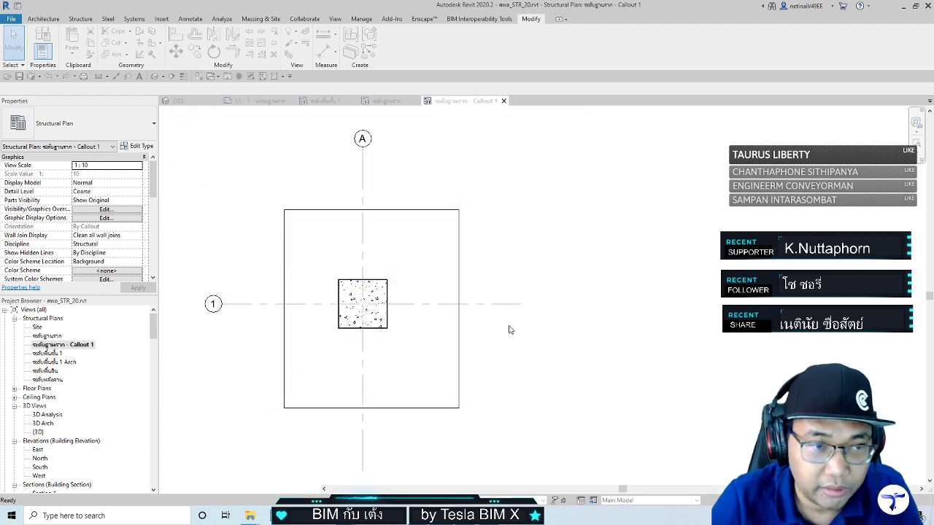
# Change the Callout 1 View Name to C1 in the Properties palette
pyautogui.click(53, 387)
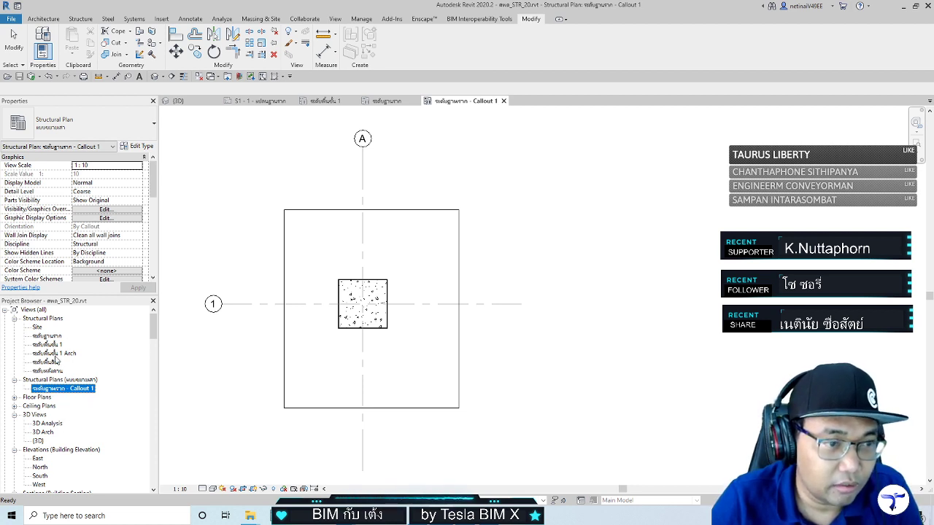
pyautogui.moveTo(154, 181); pyautogui.dragTo(158, 244)
pyautogui.click(138, 228)
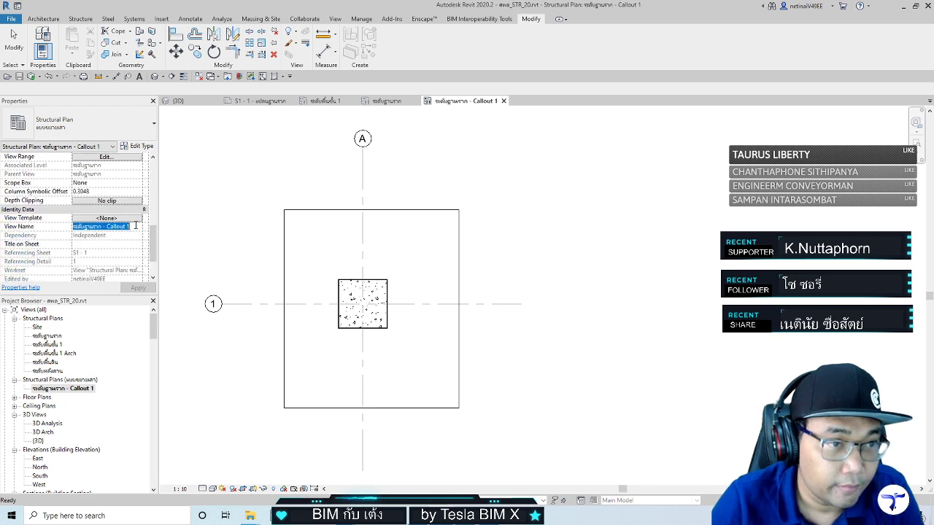
pyautogui.write('a')
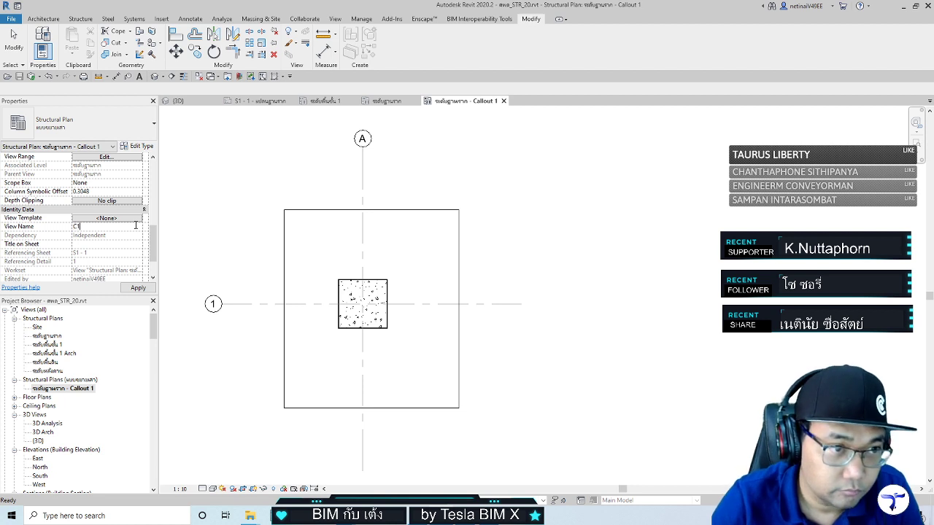
pyautogui.press('Return')
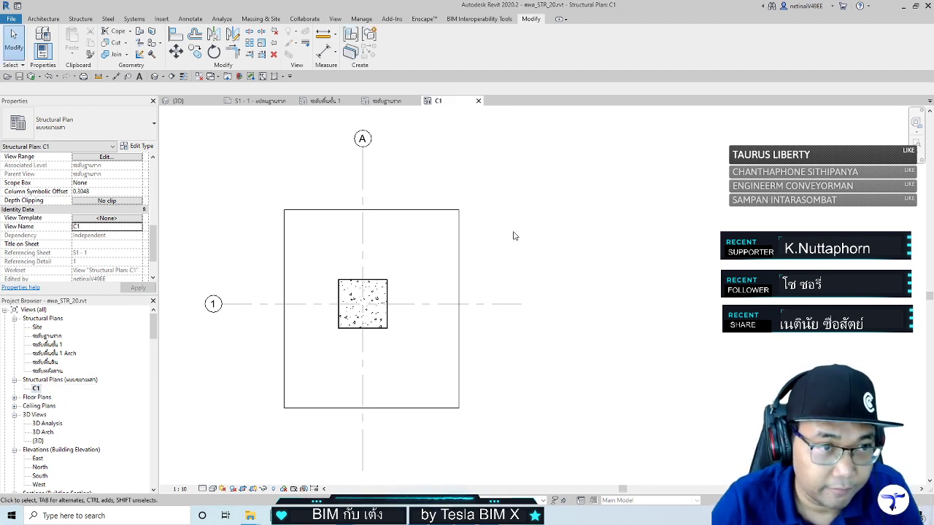
# Drag the C1 crop region's left edge out to frame the whole footing and grid bubbles 1 and A
pyautogui.moveTo(609, 232); pyautogui.dragTo(691, 232, button='middle')
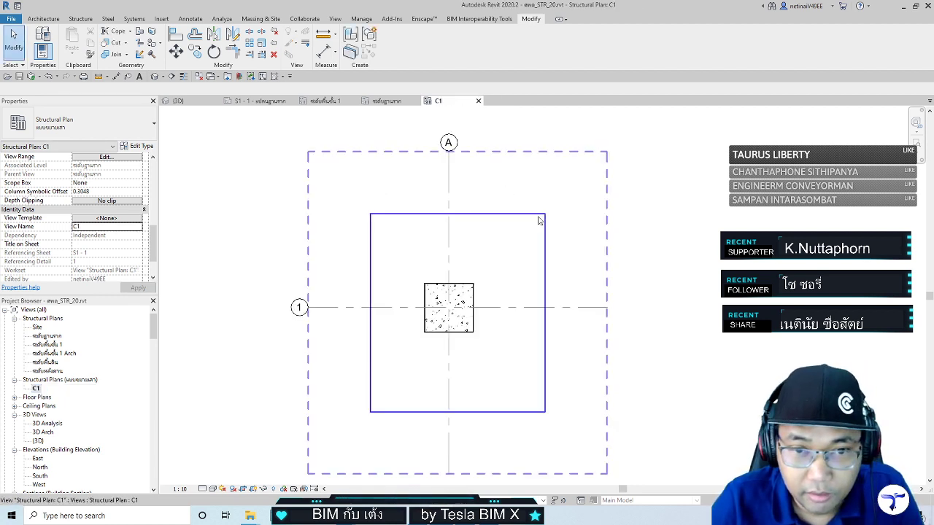
pyautogui.scroll(-2, 594, 223)
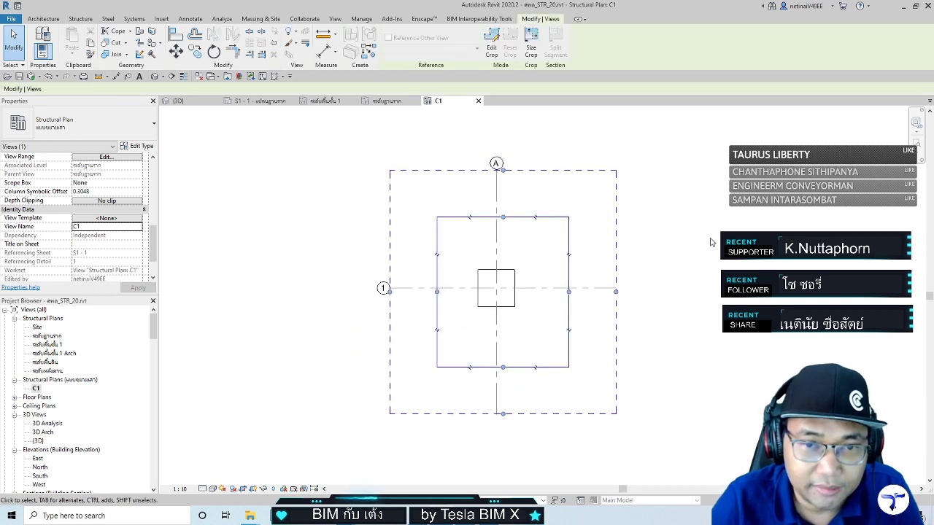
pyautogui.moveTo(449, 218); pyautogui.dragTo(355, 209, button='middle')
pyautogui.click(354, 209)
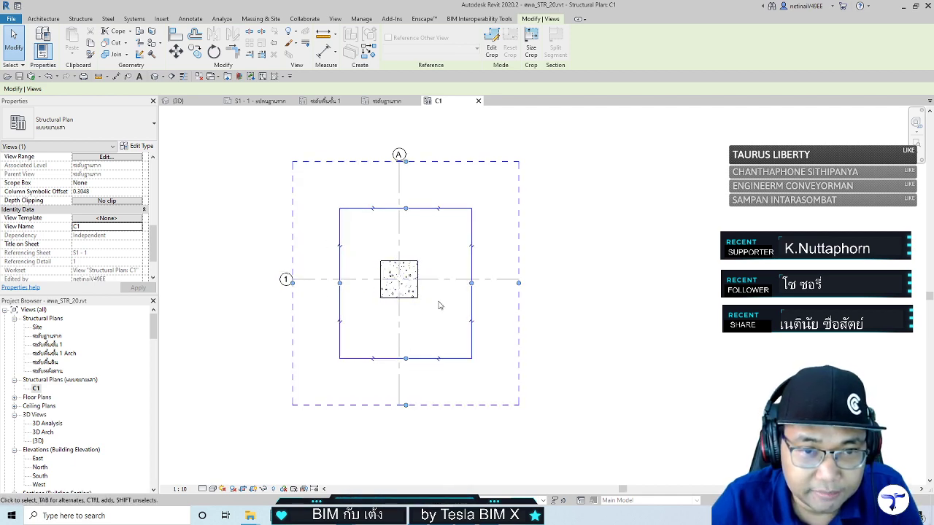
pyautogui.moveTo(340, 282)
pyautogui.mouseDown()
pyautogui.moveTo(387, 284)
pyautogui.moveTo(315, 283)
pyautogui.mouseUp()
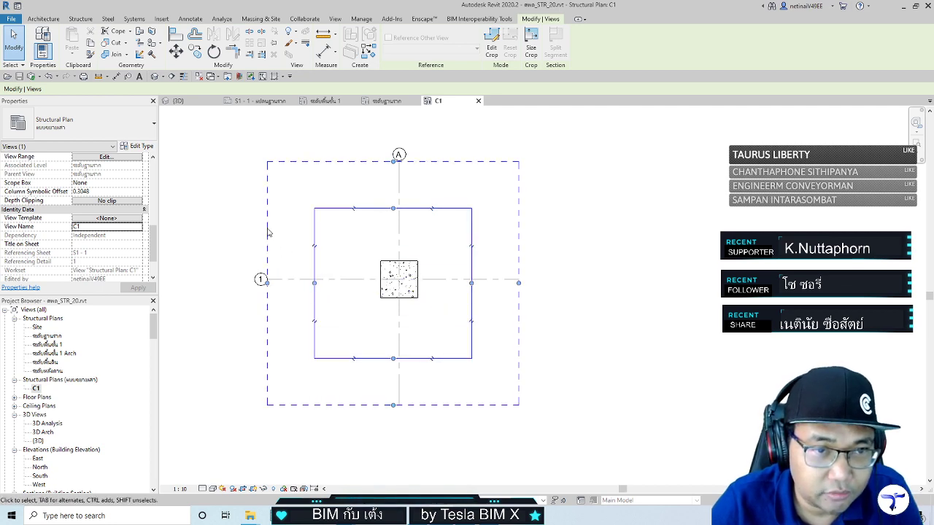
pyautogui.click(327, 245)
pyautogui.scroll(2, 310, 249)
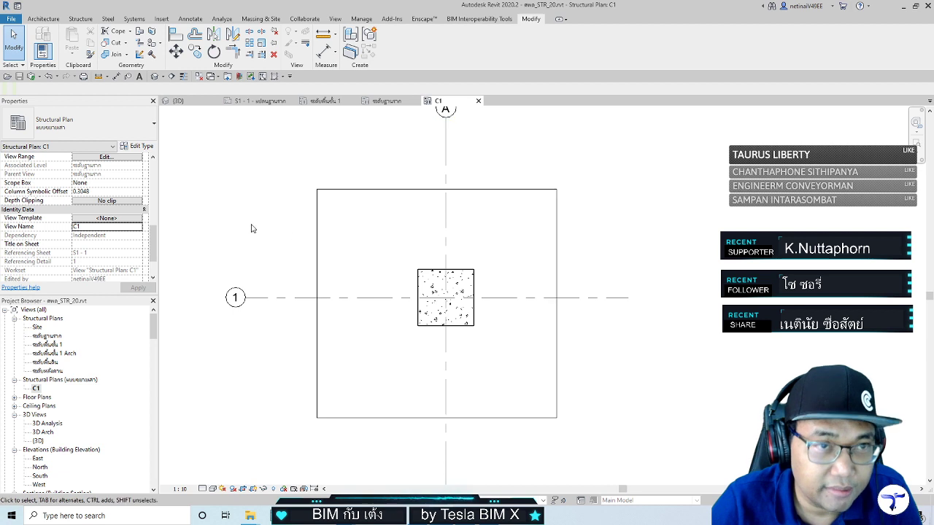
pyautogui.click(139, 77)
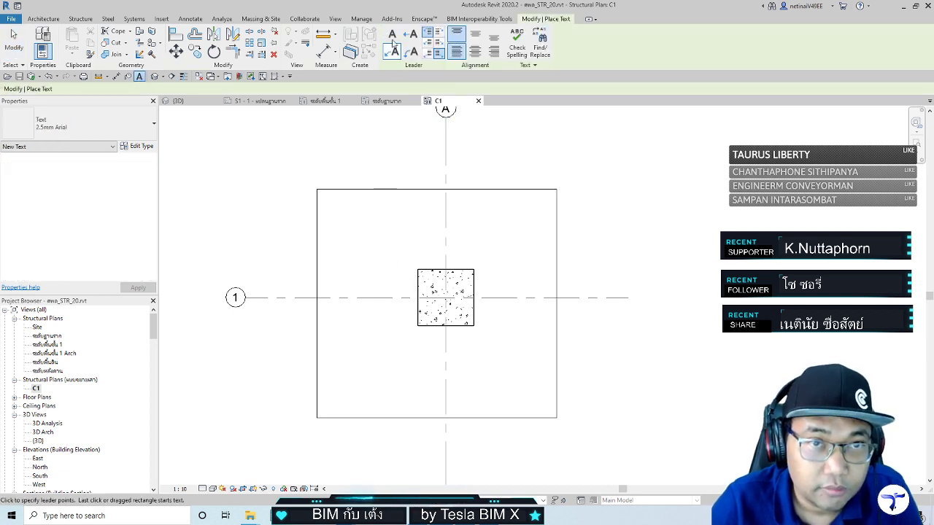
# Place a text note reading 'sfsfsfsffs' to the left of the footing
pyautogui.click(332, 250)
pyautogui.write('sfsfsfsffs')
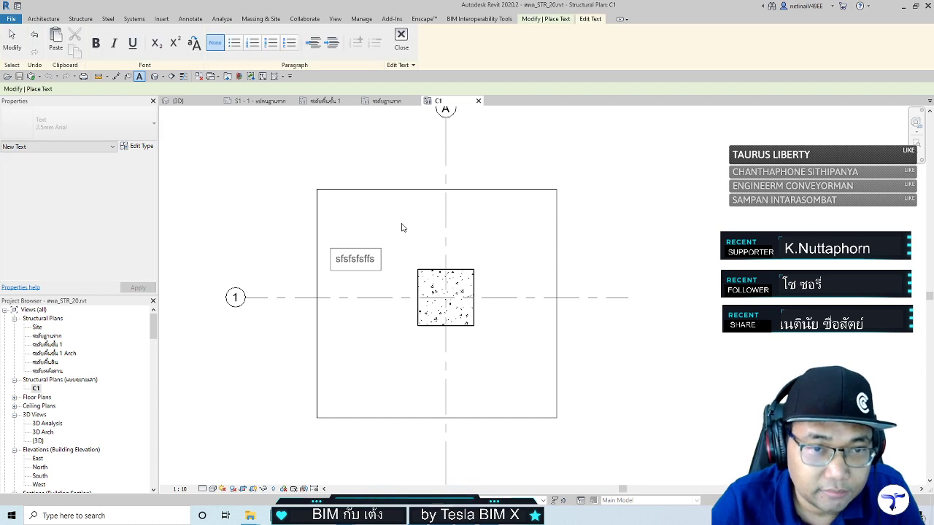
pyautogui.click(401, 228)
pyautogui.press('Escape')
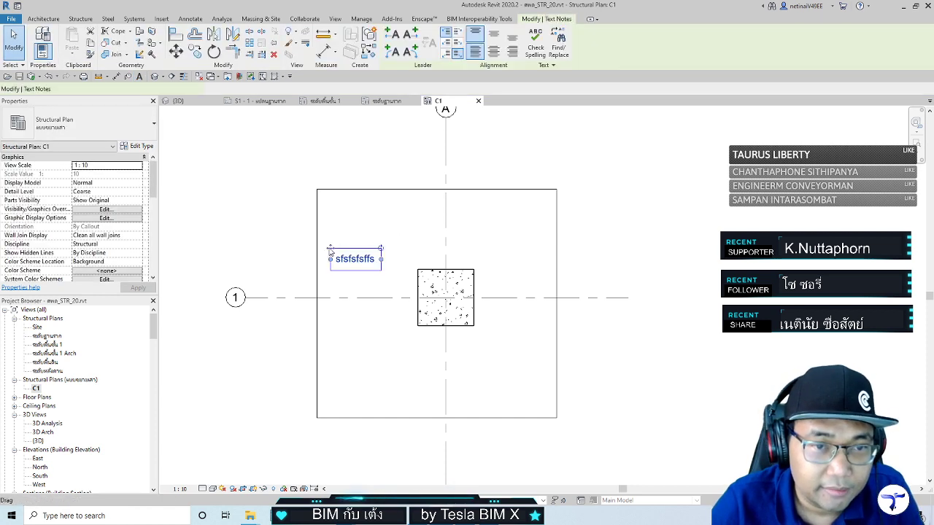
# Move the text note up and left, delete it, then restore it with Undo
pyautogui.moveTo(360, 259); pyautogui.dragTo(277, 248)
pyautogui.click(371, 239)
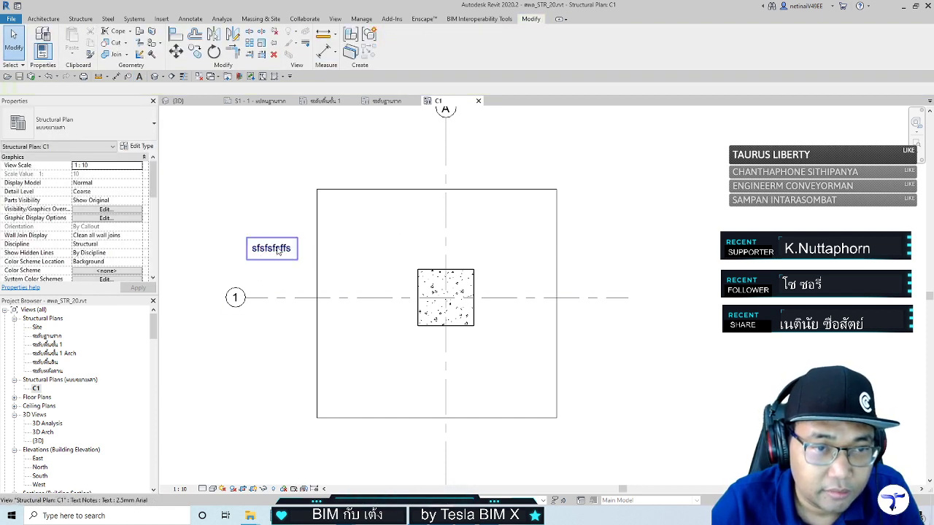
pyautogui.click(271, 248)
pyautogui.press('Delete')
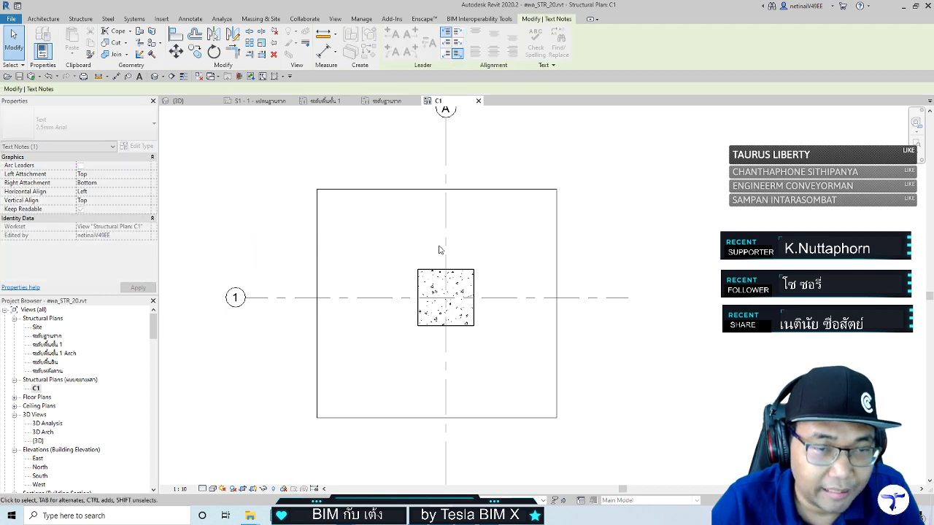
pyautogui.scroll(-2, 440, 250)
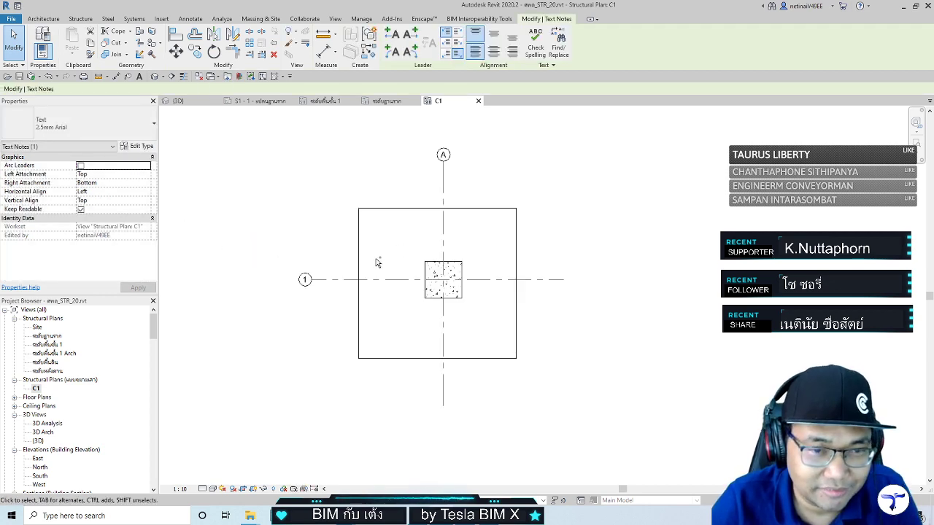
pyautogui.hotkey('ctrl', 'z')
pyautogui.scroll(2, 377, 262)
# Select the crop region and the text note, then pan the view right and down
pyautogui.click(317, 255)
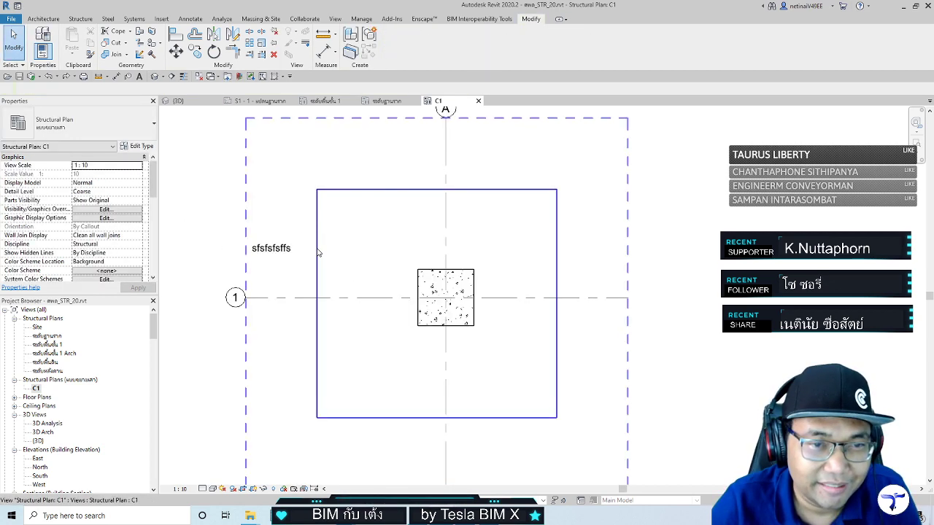
pyautogui.click(269, 248)
pyautogui.moveTo(246, 248); pyautogui.dragTo(347, 259, button='middle')
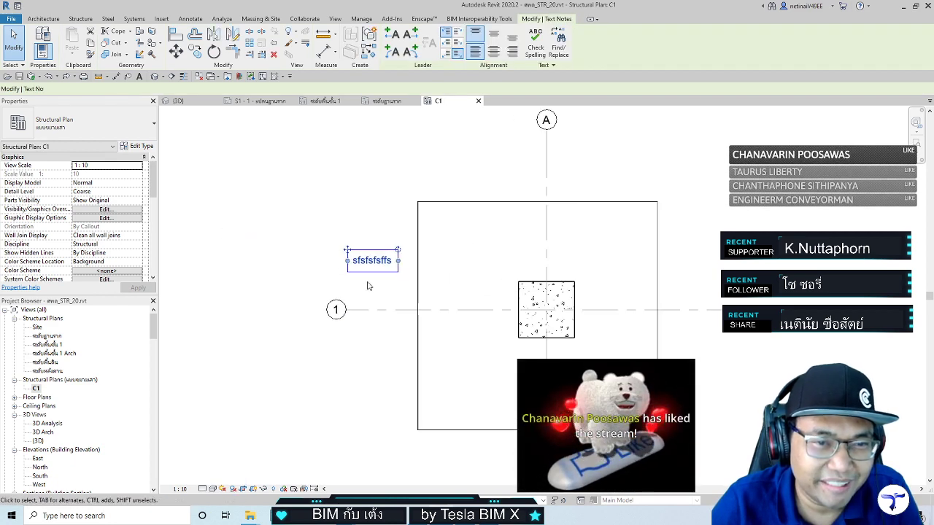
pyautogui.press('Escape')
pyautogui.scroll(-3, 394, 260)
pyautogui.scroll(1, 416, 255)
# Reselect the crop region and pan the view back left and up
pyautogui.click(363, 239)
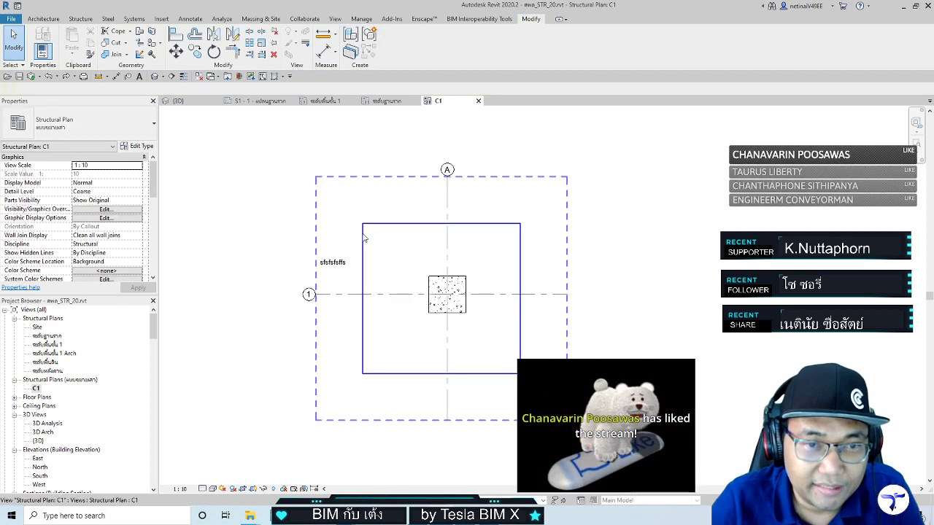
pyautogui.click(363, 238)
pyautogui.moveTo(365, 240); pyautogui.dragTo(313, 228, button='middle')
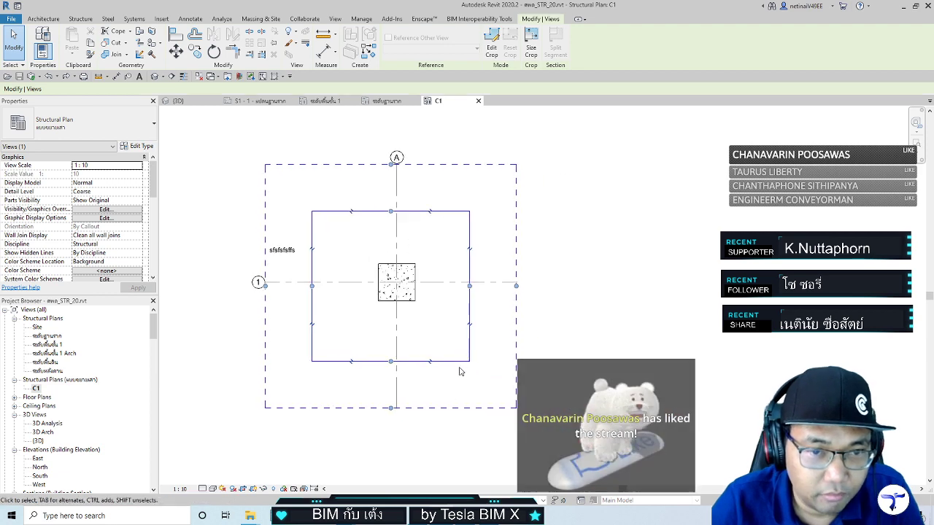
pyautogui.moveTo(460, 372); pyautogui.dragTo(352, 357, button='middle')
pyautogui.scroll(-3, 109, 234)
pyautogui.scroll(-3, 113, 230)
pyautogui.scroll(-3, 121, 228)
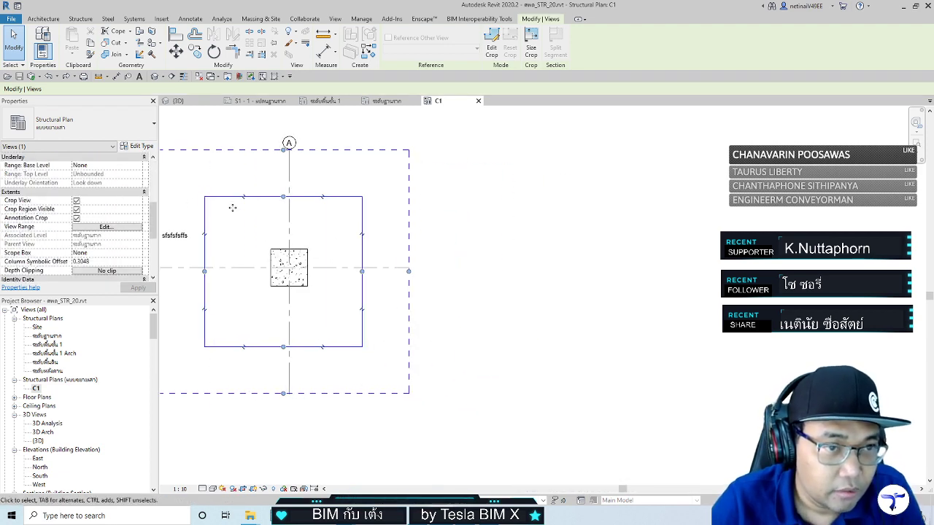
# Turn off Annotation Crop for the C1 view
pyautogui.click(76, 218)
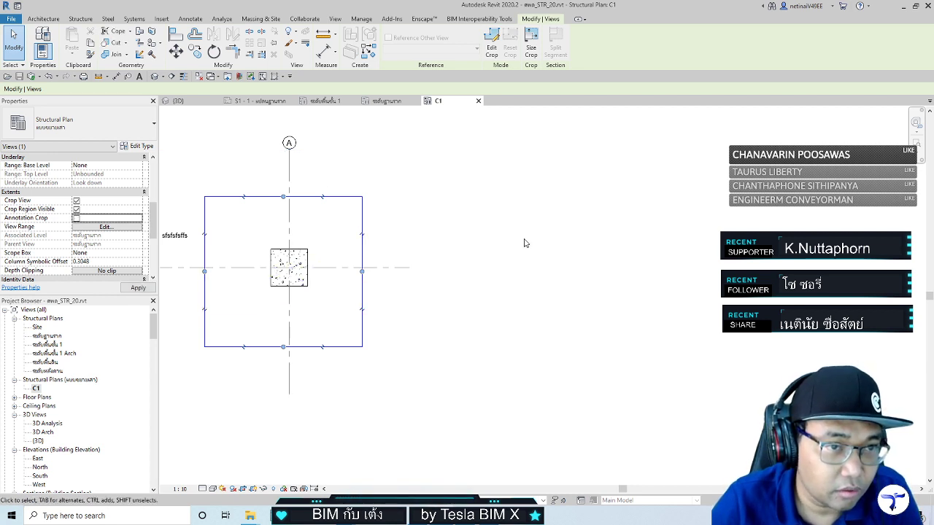
pyautogui.scroll(-1, 524, 241)
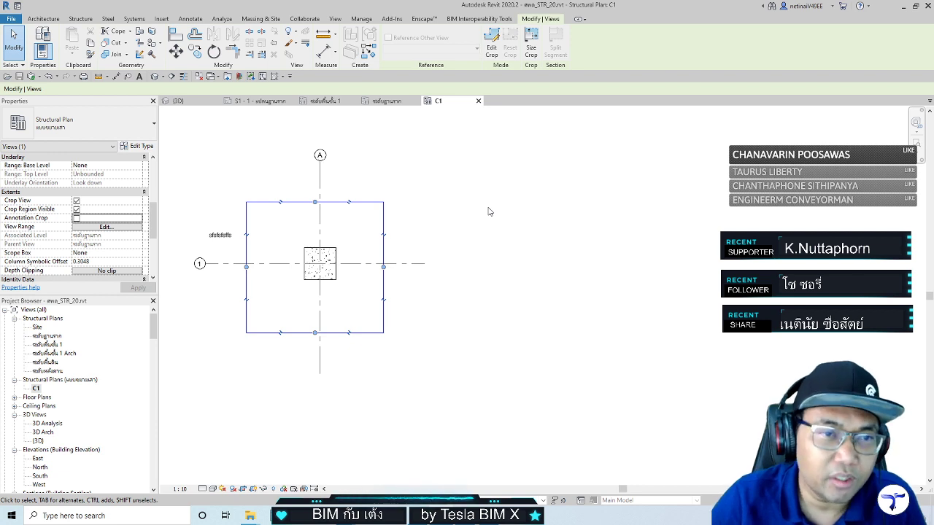
pyautogui.scroll(-1, 547, 268)
# Reposition the text note beside the footing and next to grid bubble 1
pyautogui.click(309, 271)
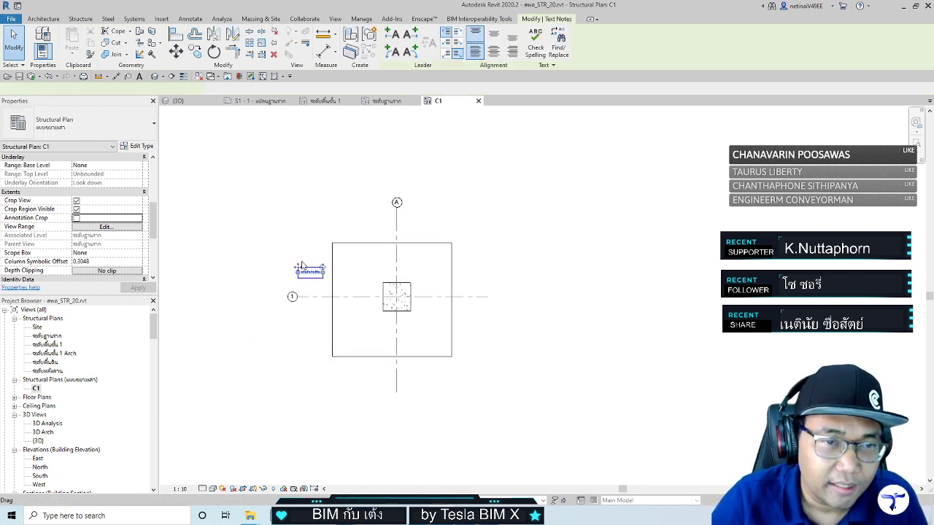
pyautogui.scroll(1, 297, 267)
pyautogui.scroll(1, 297, 267)
pyautogui.moveTo(297, 267)
pyautogui.mouseDown()
pyautogui.moveTo(229, 145)
pyautogui.moveTo(198, 272)
pyautogui.mouseUp()
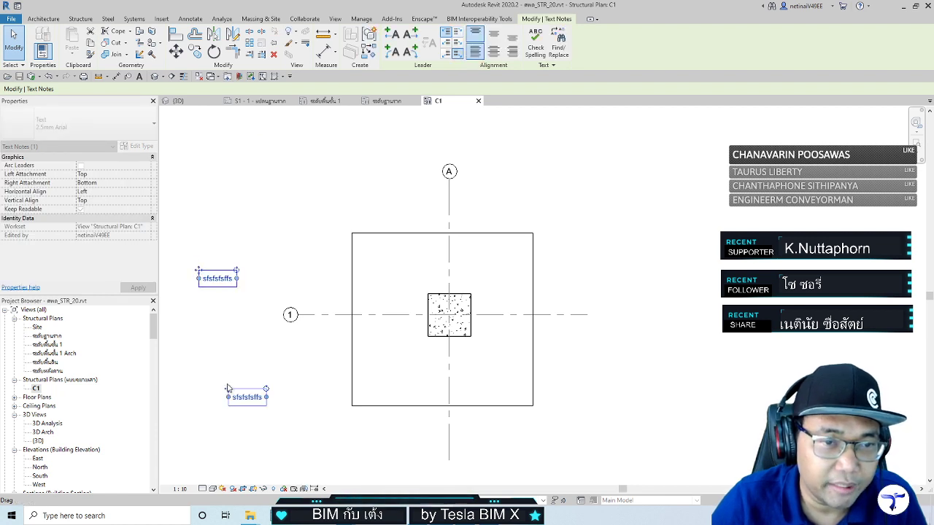
pyautogui.scroll(-2, 623, 224)
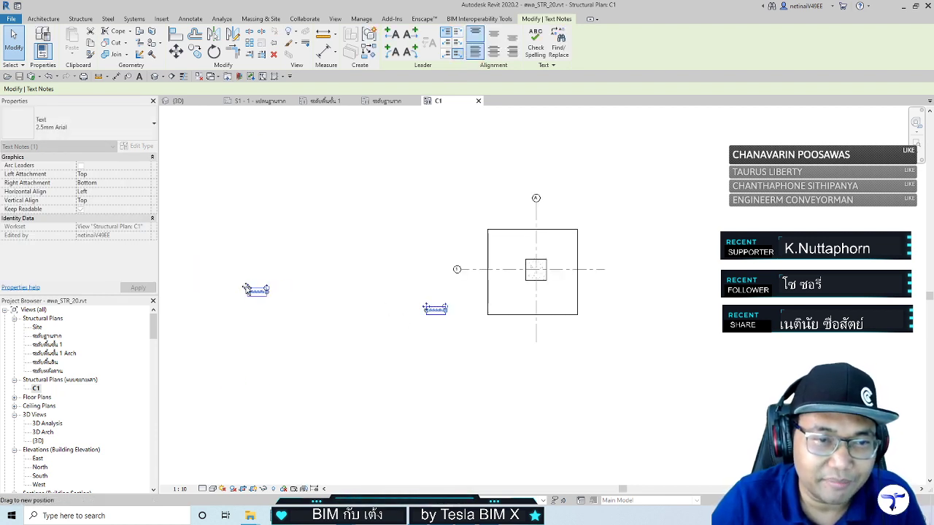
pyautogui.moveTo(246, 288); pyautogui.dragTo(619, 305)
pyautogui.click(245, 340)
pyautogui.scroll(1, 244, 287)
pyautogui.scroll(1, 244, 287)
pyautogui.click(266, 295)
pyautogui.moveTo(547, 370); pyautogui.dragTo(358, 370, button='middle')
pyautogui.scroll(1, 377, 217)
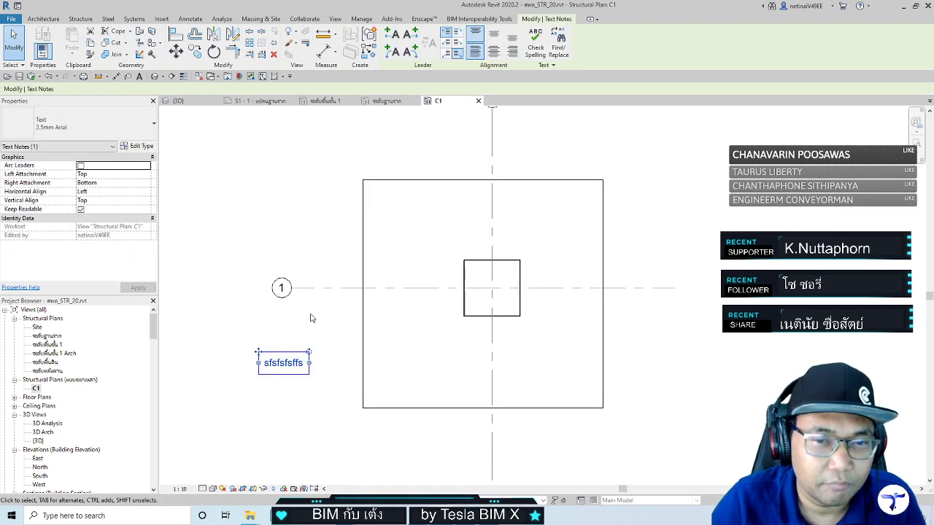
pyautogui.click(310, 251)
# Delete the text note
pyautogui.moveTo(425, 229); pyautogui.dragTo(378, 225, button='middle')
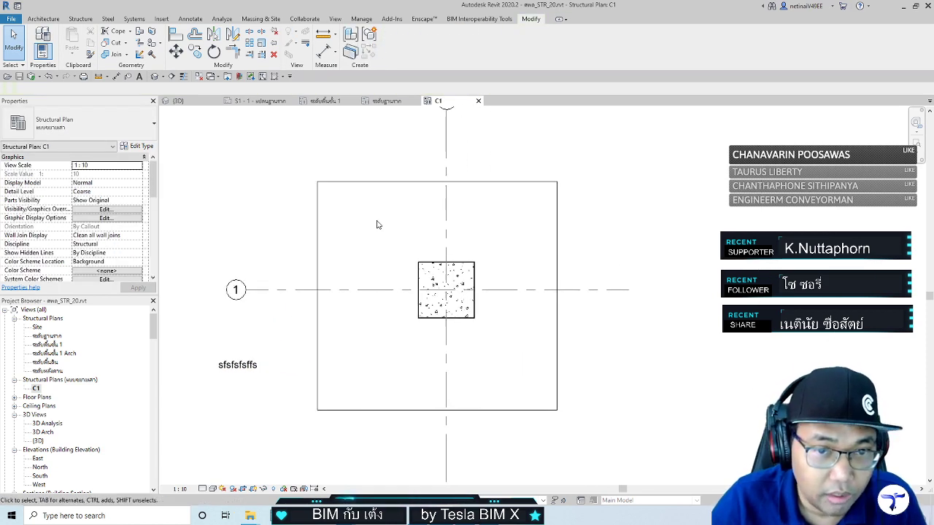
pyautogui.click(227, 365)
pyautogui.press('Delete')
# Pull the crop region's top, bottom and left edges in tightly around the column
pyautogui.click(402, 181)
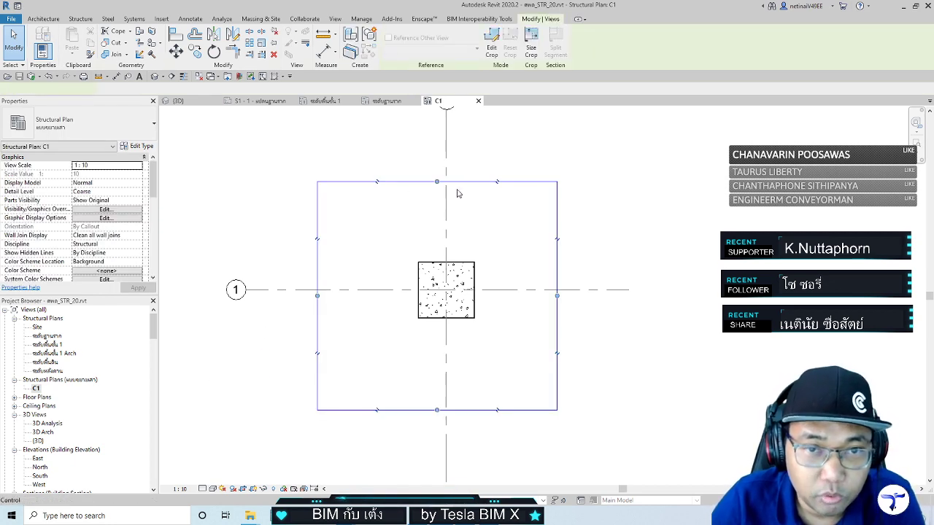
pyautogui.moveTo(437, 181); pyautogui.dragTo(437, 250)
pyautogui.moveTo(434, 407); pyautogui.dragTo(436, 334)
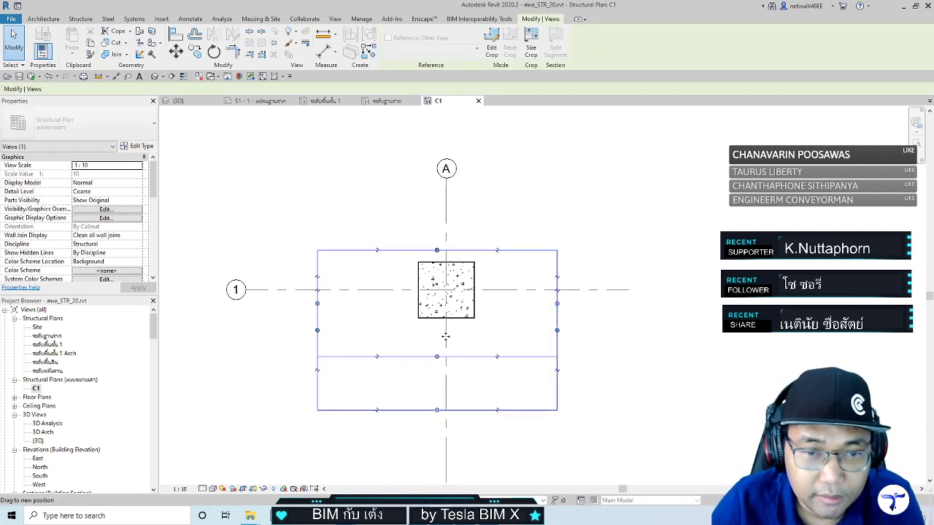
pyautogui.moveTo(316, 290); pyautogui.dragTo(405, 289)
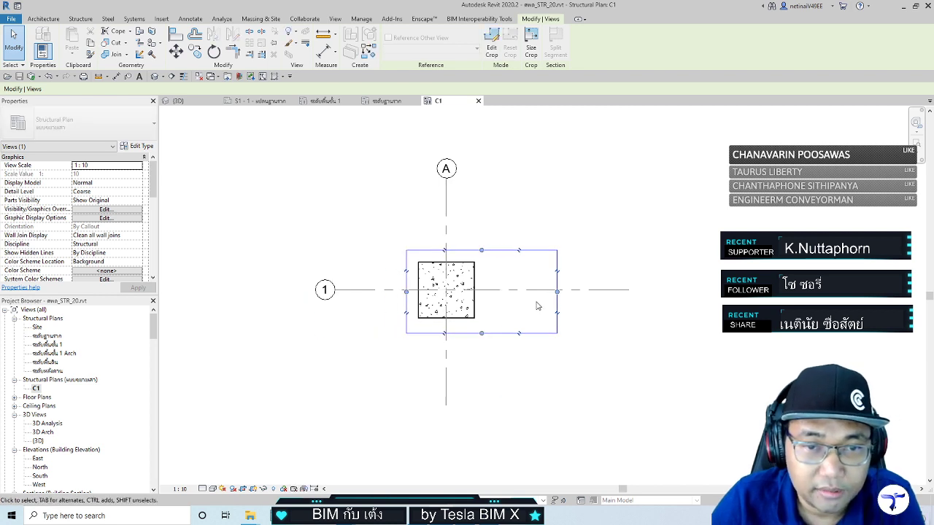
pyautogui.click(496, 270)
pyautogui.scroll(2, 499, 251)
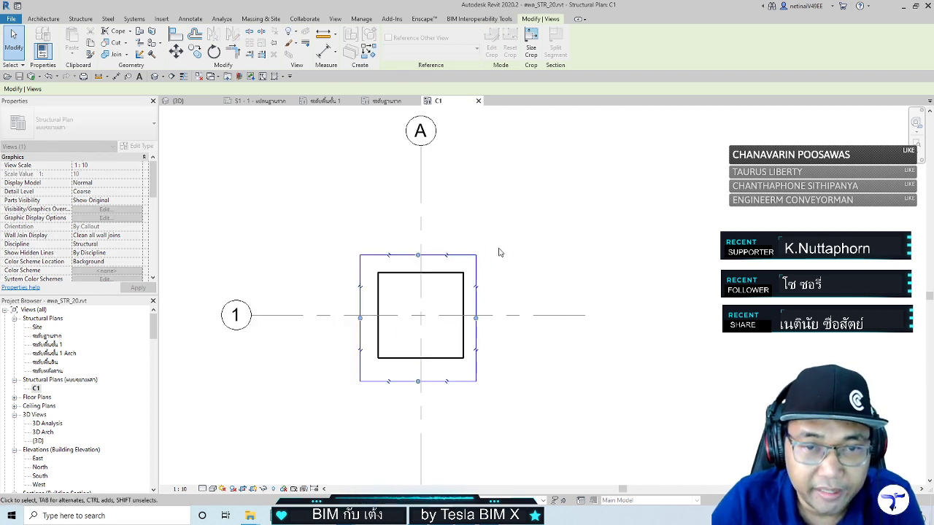
pyautogui.scroll(-2, 457, 256)
pyautogui.moveTo(501, 250); pyautogui.dragTo(446, 246, button='middle')
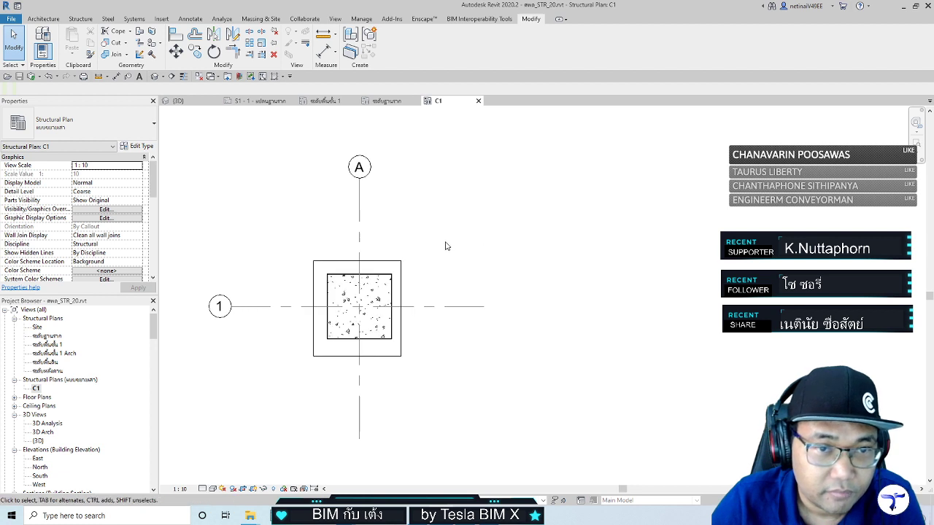
pyautogui.scroll(-3, 110, 233)
pyautogui.scroll(-3, 92, 226)
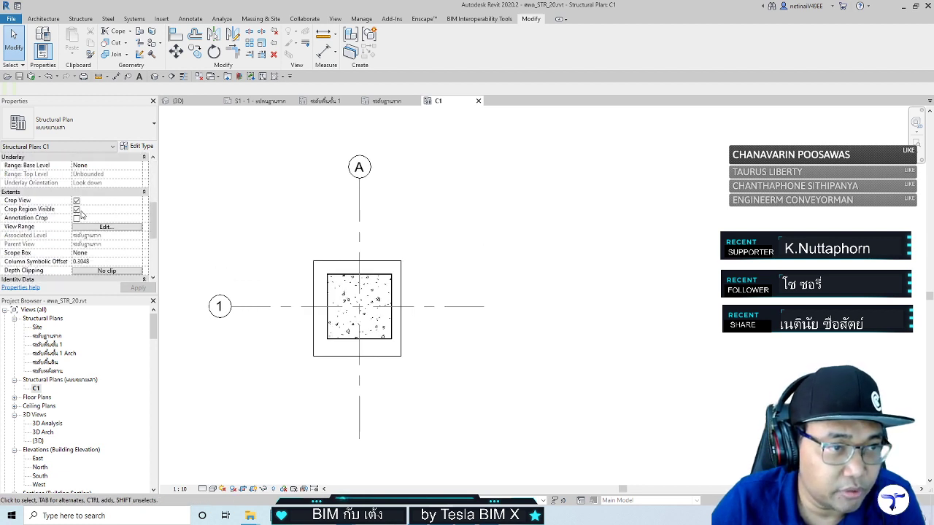
pyautogui.scroll(3, 328, 259)
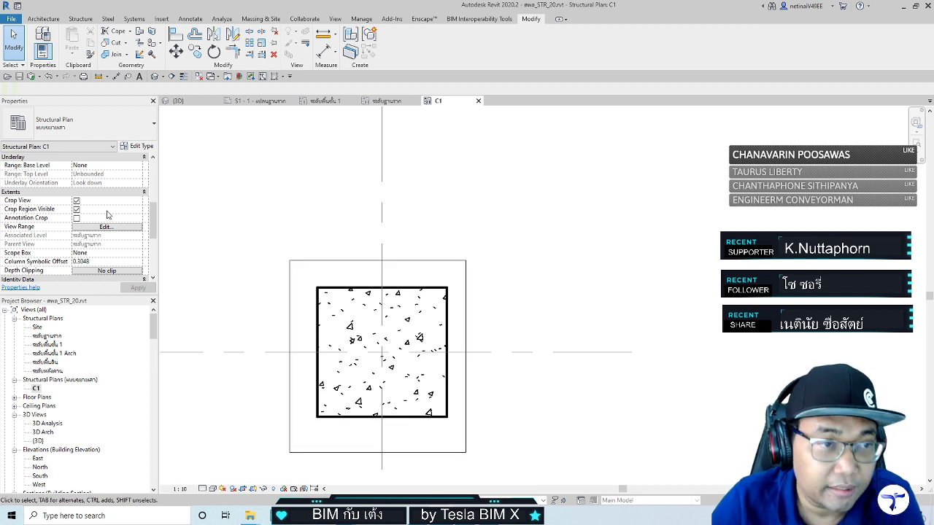
# Uncheck Crop Region Visible so the crop boundary is hidden
pyautogui.click(76, 210)
pyautogui.scroll(-2, 554, 273)
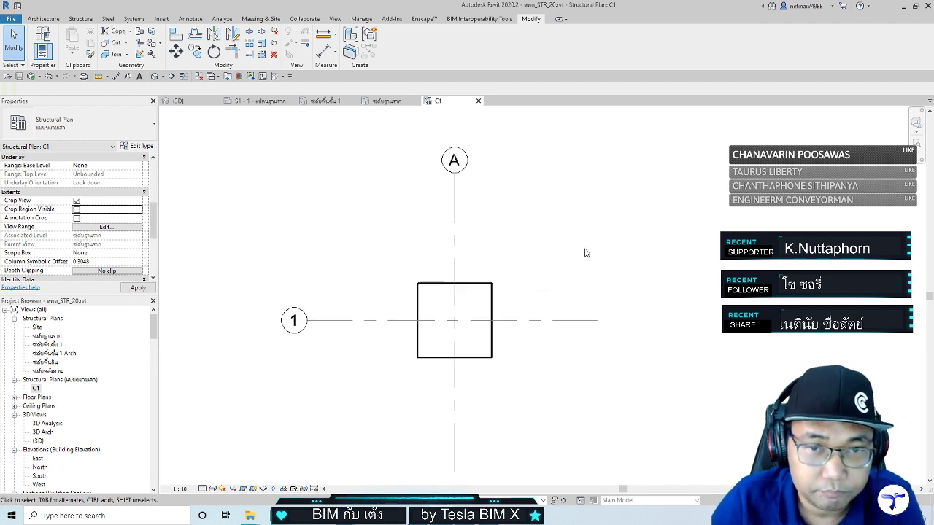
pyautogui.scroll(-1, 510, 241)
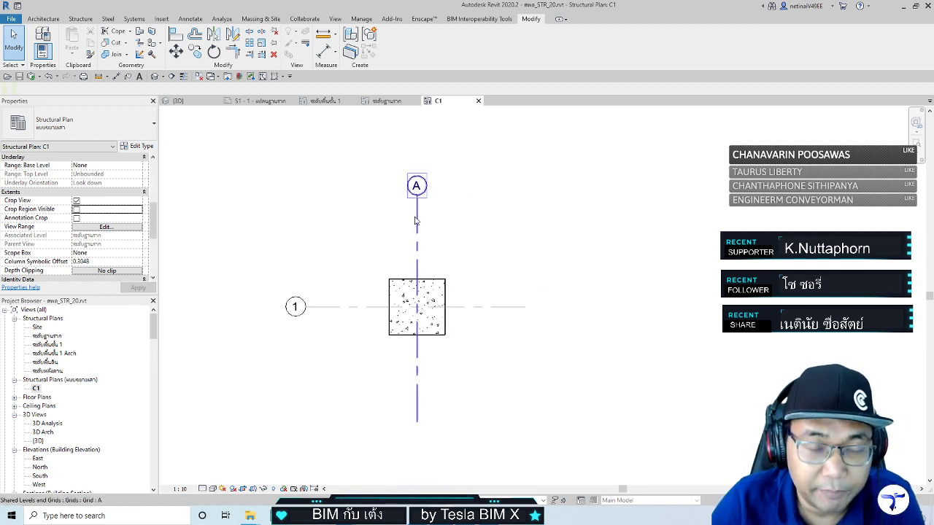
# Shorten grid A and grid 1 so their ends sit just around the column
pyautogui.click(418, 206)
pyautogui.moveTo(418, 201); pyautogui.dragTo(418, 265)
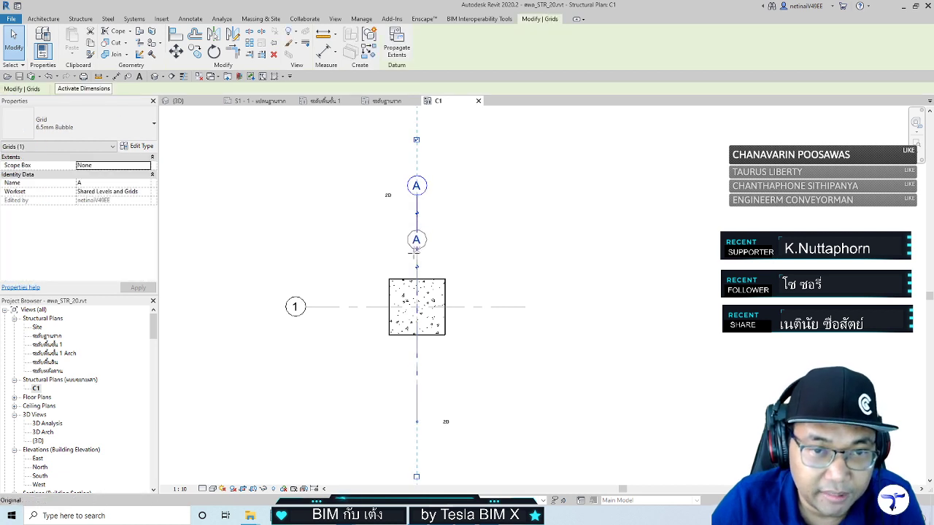
pyautogui.moveTo(418, 421); pyautogui.dragTo(418, 358)
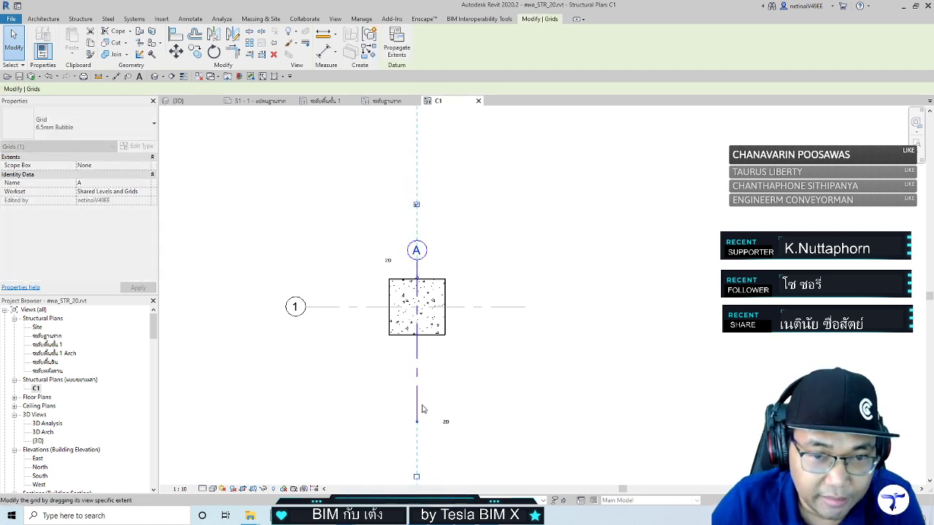
pyautogui.scroll(2, 444, 301)
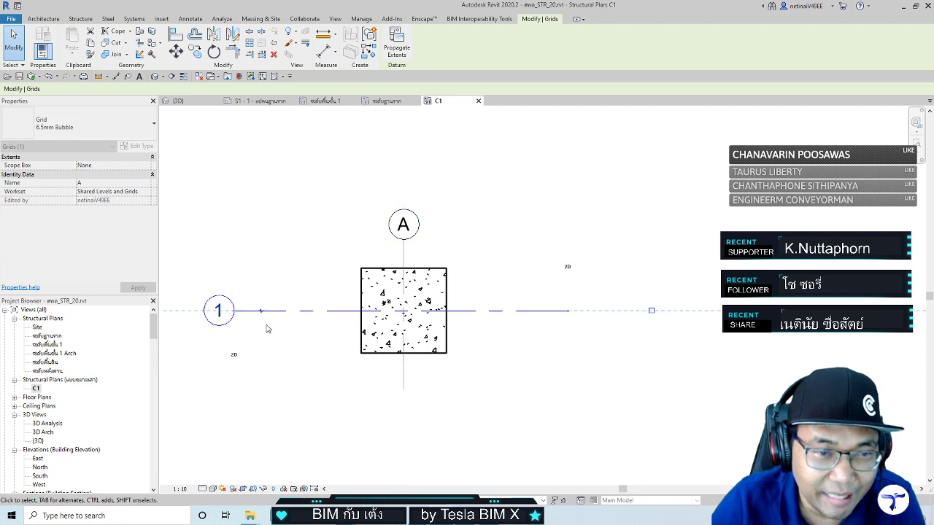
pyautogui.click(236, 312)
pyautogui.moveTo(233, 311); pyautogui.dragTo(326, 310)
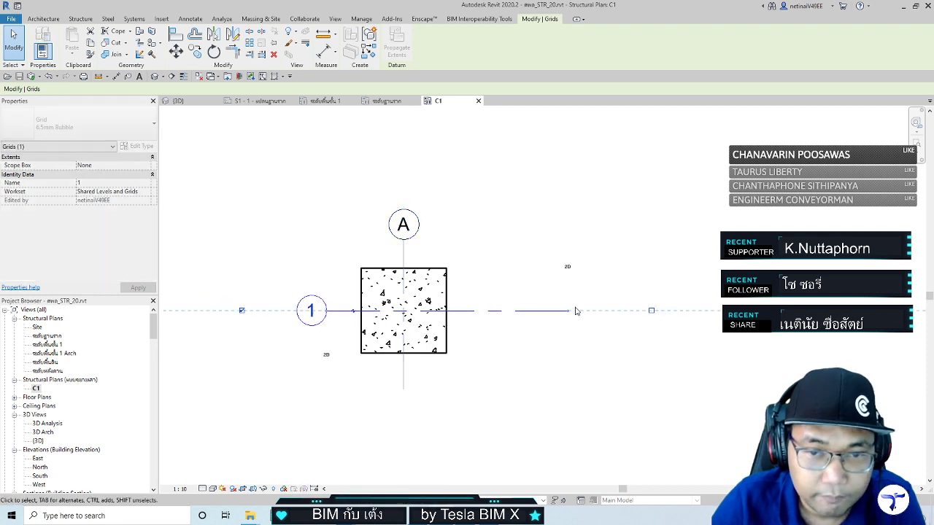
pyautogui.click(471, 261)
pyautogui.scroll(-2, 500, 244)
pyautogui.scroll(2, 474, 250)
pyautogui.scroll(1, 432, 280)
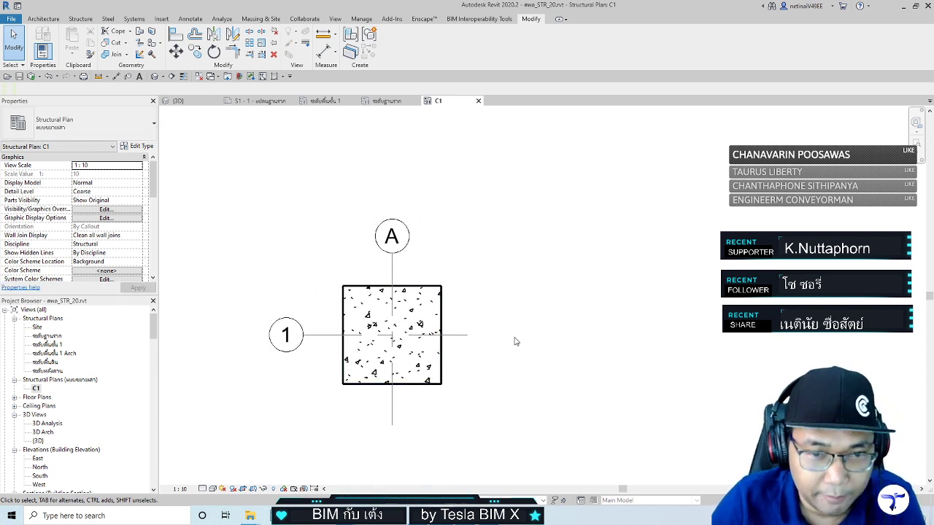
pyautogui.moveTo(515, 341); pyautogui.dragTo(520, 320, button='middle')
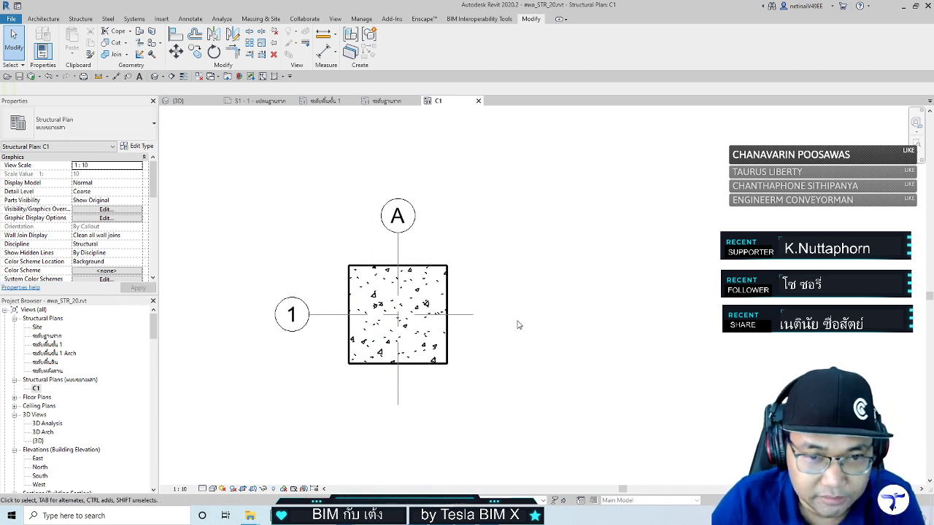
# Hide the bubbles on grid A and grid 1
pyautogui.click(398, 252)
pyautogui.click(398, 138)
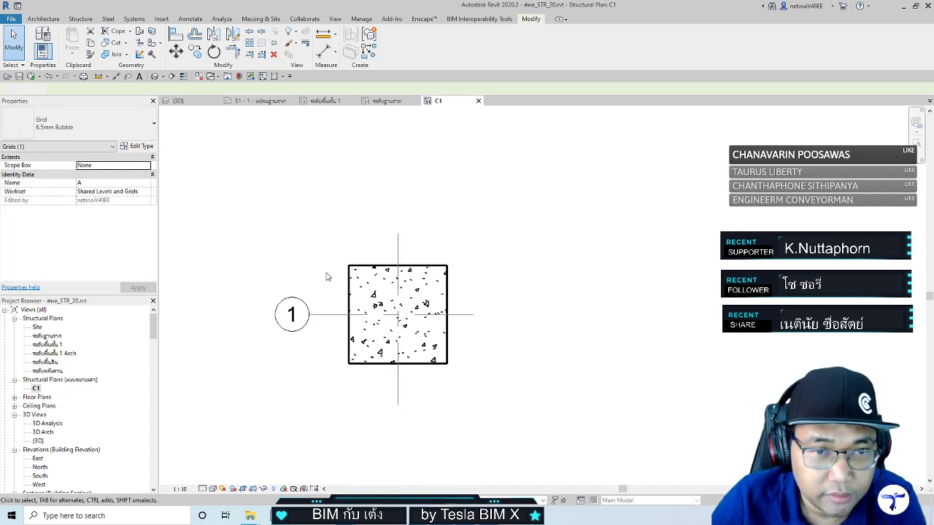
pyautogui.click(312, 319)
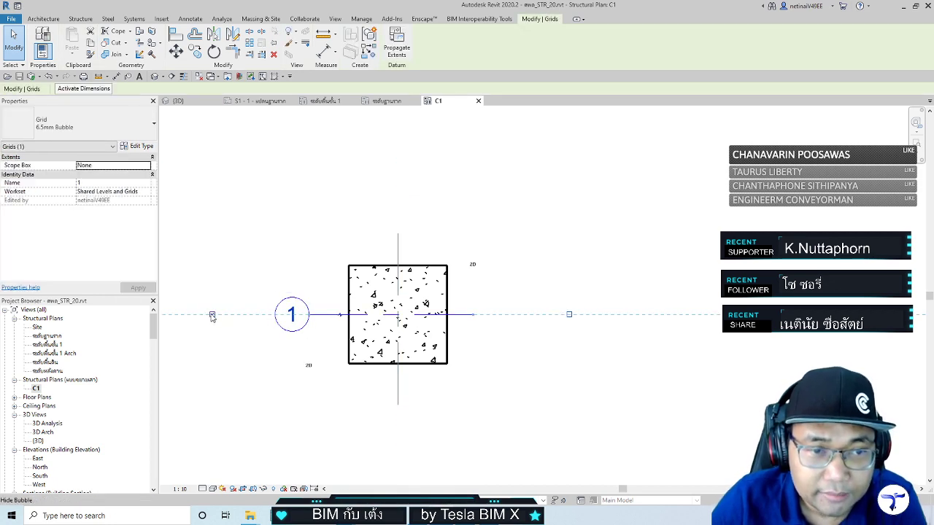
pyautogui.click(279, 253)
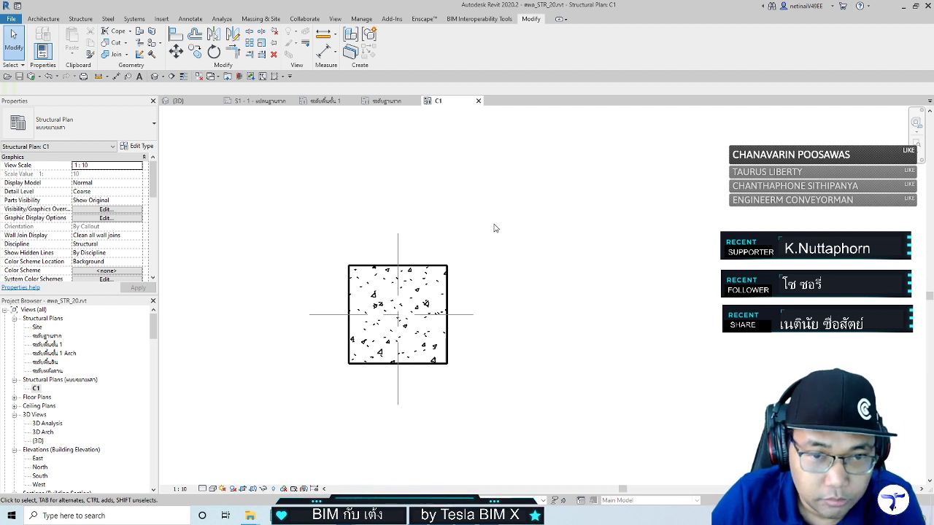
pyautogui.scroll(2, 365, 286)
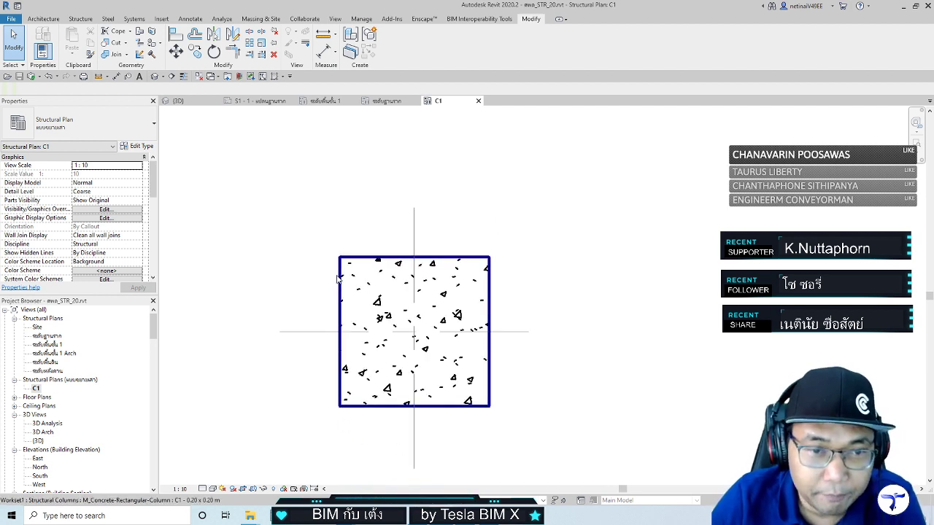
pyautogui.scroll(1, 338, 279)
pyautogui.moveTo(485, 325); pyautogui.dragTo(433, 281, button='middle')
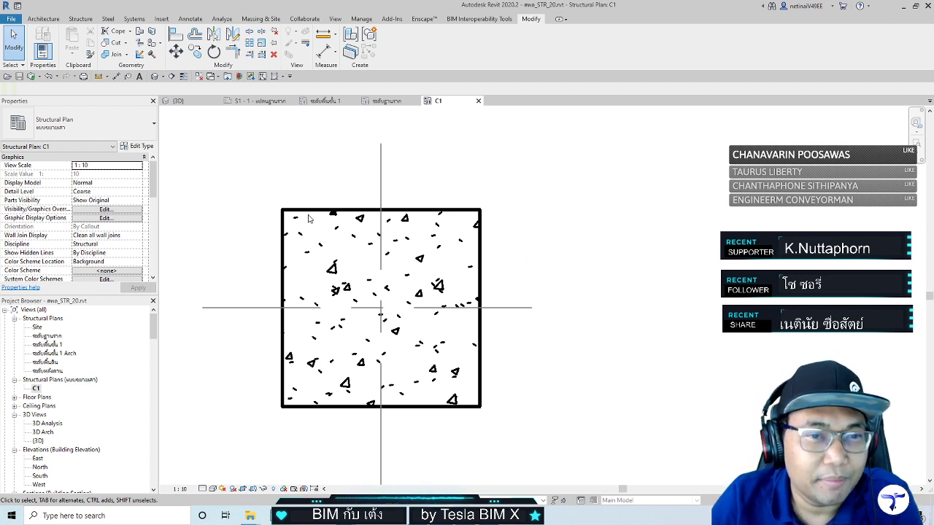
pyautogui.scroll(1, 265, 253)
pyautogui.moveTo(439, 263); pyautogui.dragTo(465, 269, button='middle')
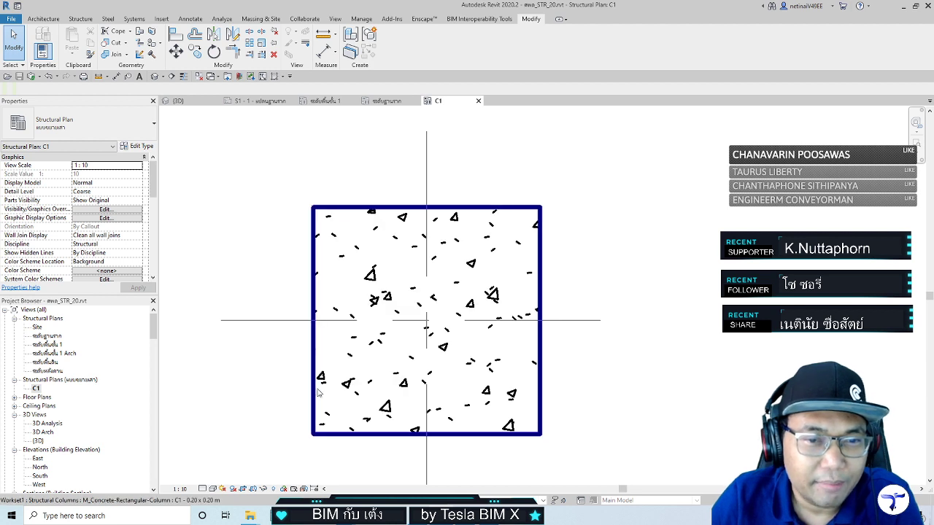
pyautogui.scroll(-1, 377, 267)
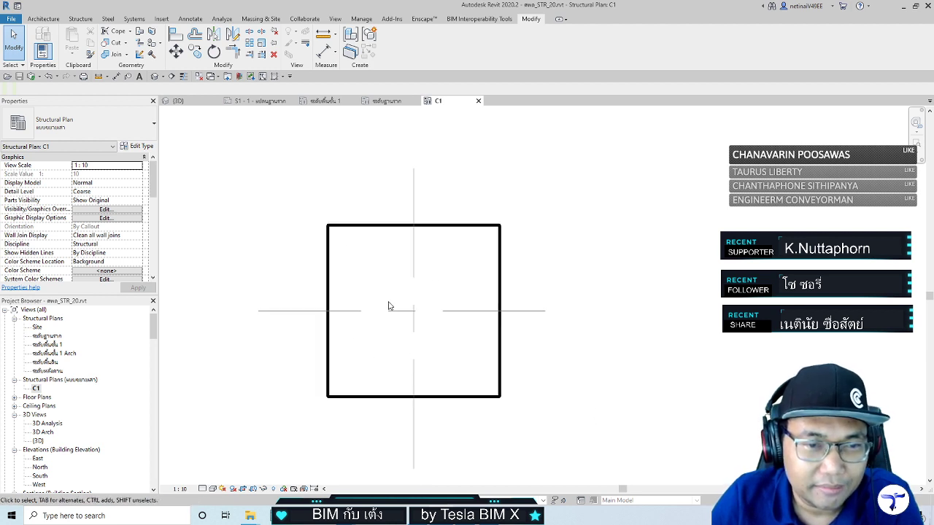
pyautogui.scroll(1, 370, 263)
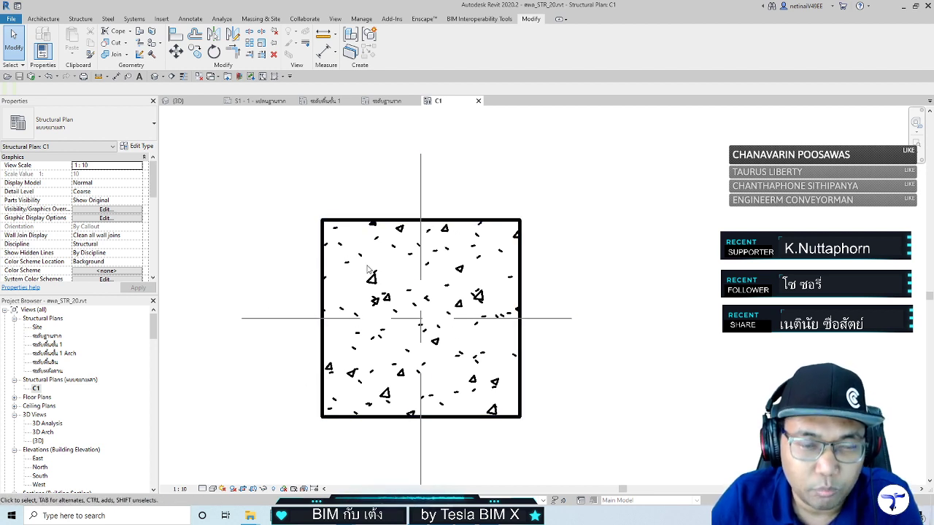
pyautogui.moveTo(598, 357); pyautogui.dragTo(562, 341, button='middle')
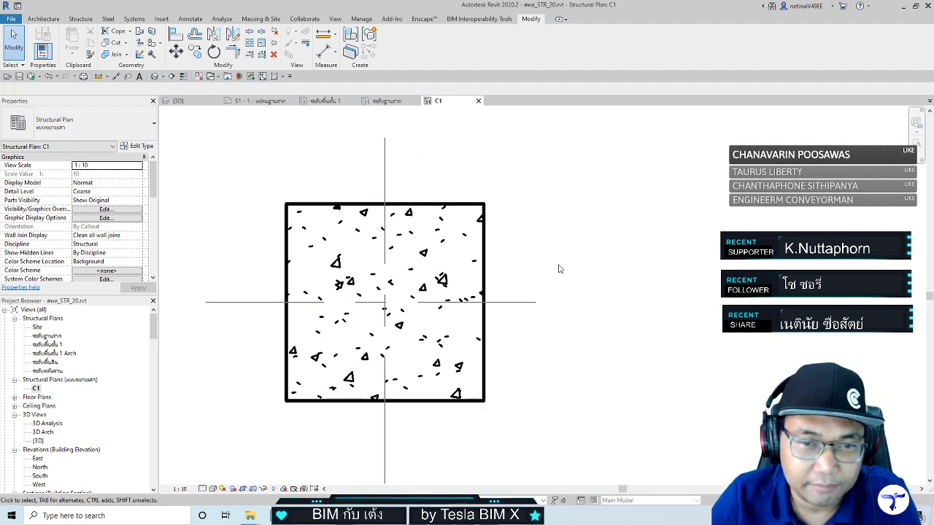
pyautogui.moveTo(546, 256); pyautogui.dragTo(532, 242, button='middle')
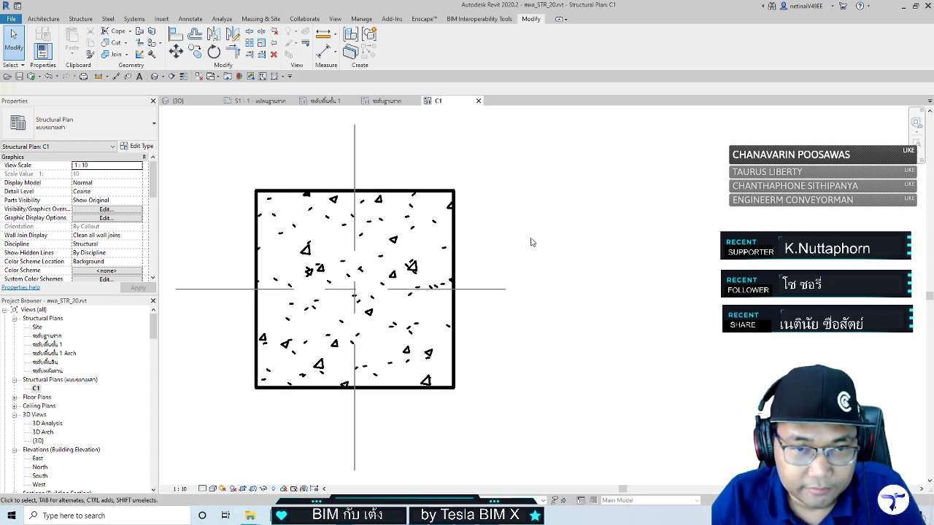
# In Visibility/Graphics, remove the Structural Columns cut pattern so the column shows a plain outline
pyautogui.press('v')
pyautogui.press('v')
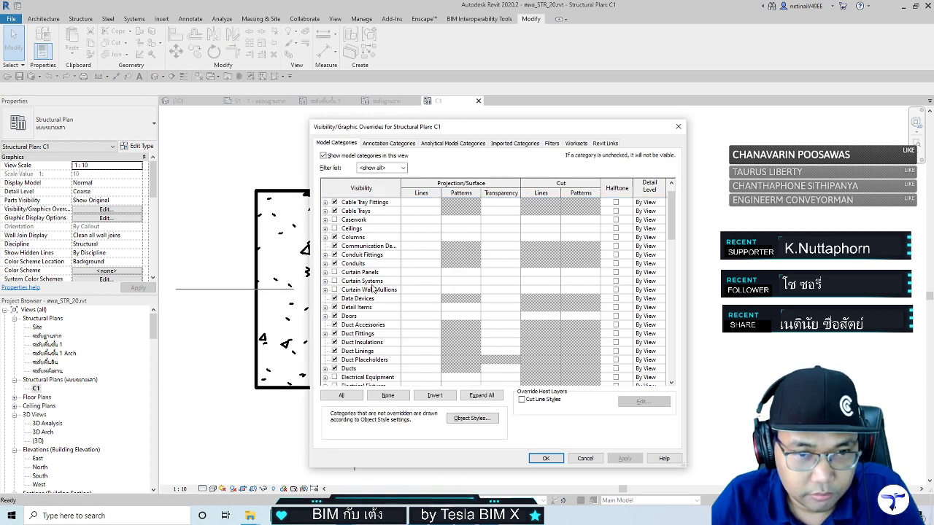
pyautogui.write('str')
pyautogui.click(375, 291)
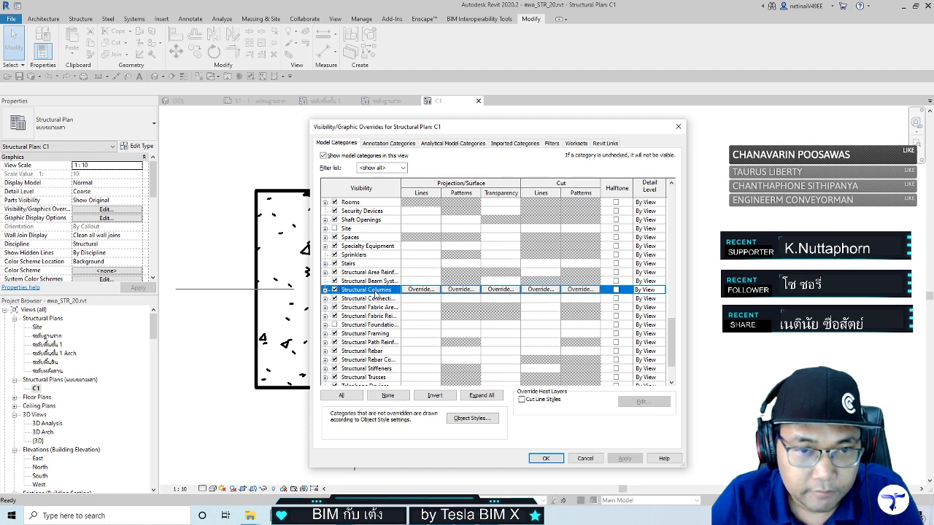
pyautogui.click(579, 289)
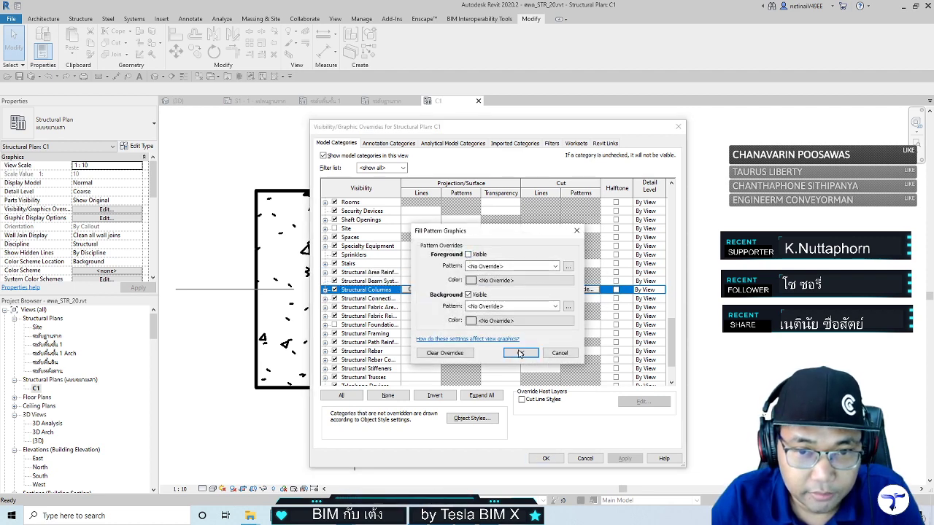
pyautogui.click(519, 353)
pyautogui.click(544, 457)
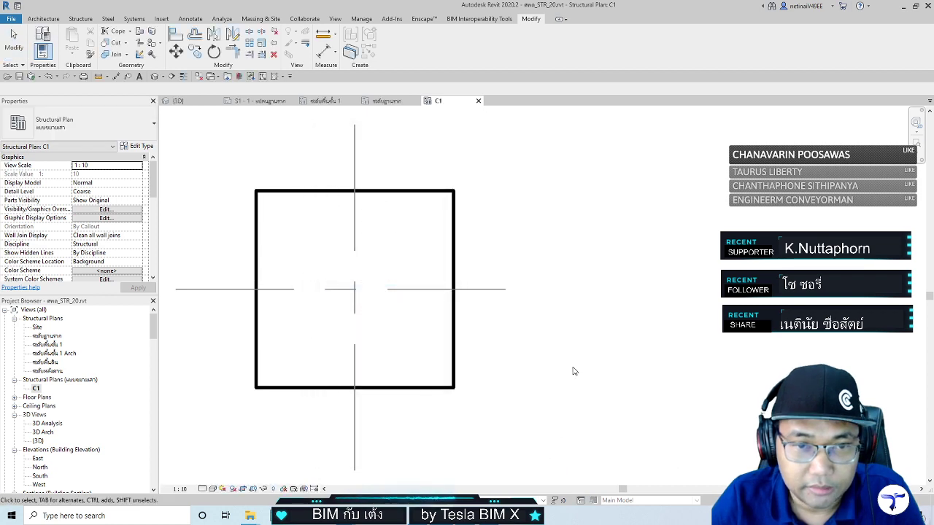
pyautogui.scroll(-5, 573, 371)
pyautogui.scroll(1, 520, 369)
pyautogui.scroll(2, 530, 377)
pyautogui.moveTo(529, 377); pyautogui.dragTo(511, 340, button='middle')
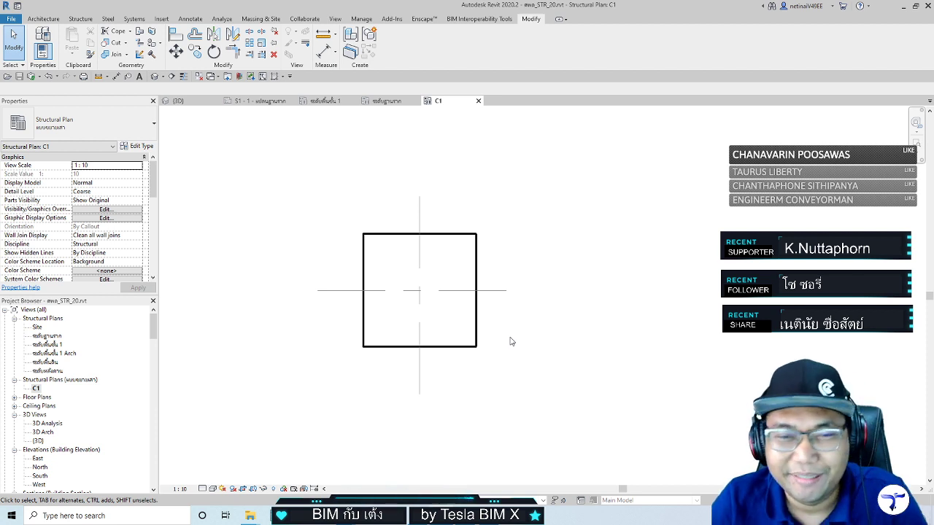
pyautogui.scroll(1, 547, 329)
pyautogui.scroll(-2, 577, 325)
pyautogui.scroll(2, 588, 333)
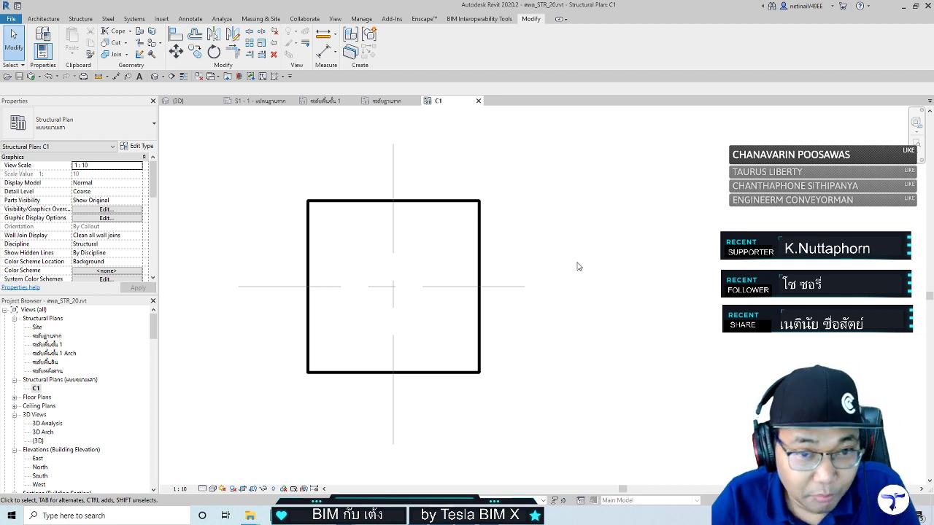
pyautogui.moveTo(307, 165); pyautogui.dragTo(308, 172, button='middle')
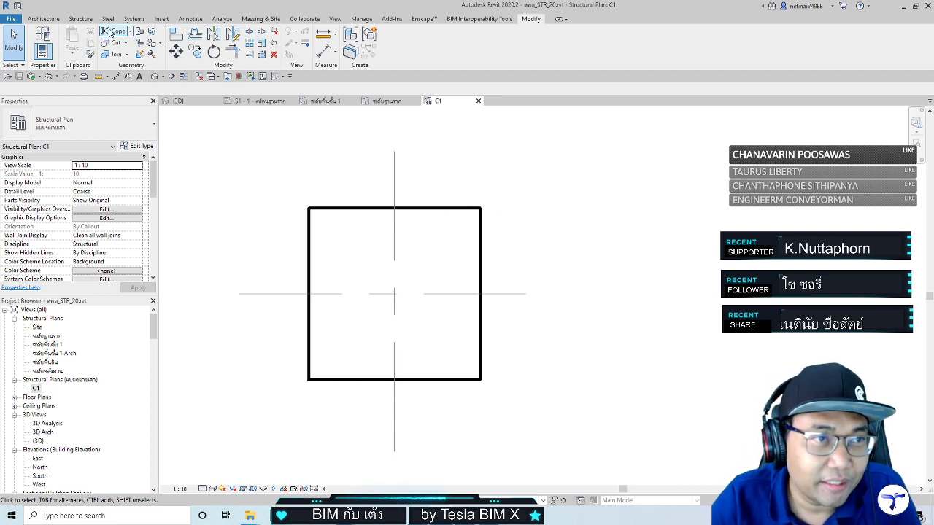
# Set column C1's bottom-face and other-faces rebar cover to Exterior - 19M to 57M <50 mm>
pyautogui.click(81, 19)
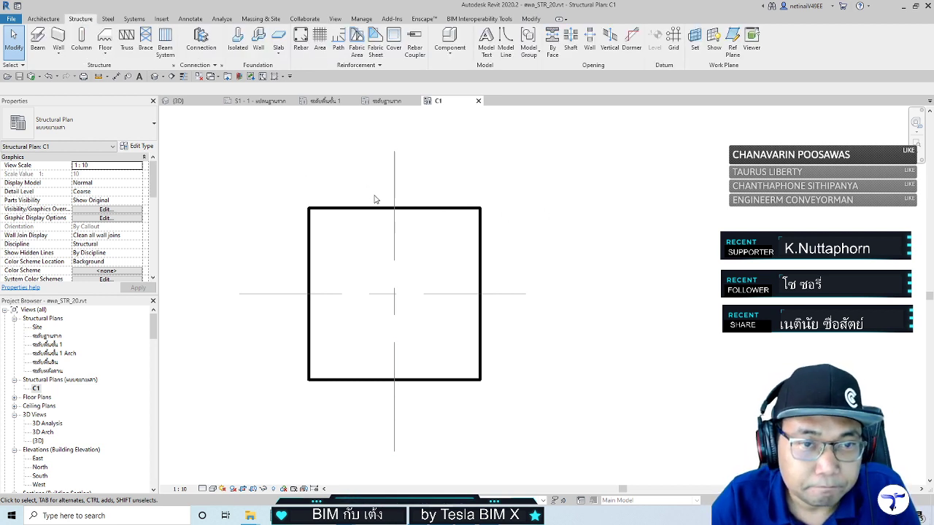
pyautogui.moveTo(374, 199)
pyautogui.mouseDown(button='middle')
pyautogui.moveTo(342, 184)
pyautogui.moveTo(313, 150)
pyautogui.mouseUp(button='middle')
pyautogui.click(327, 197)
pyautogui.scroll(-3, 107, 205)
pyautogui.scroll(-3, 117, 213)
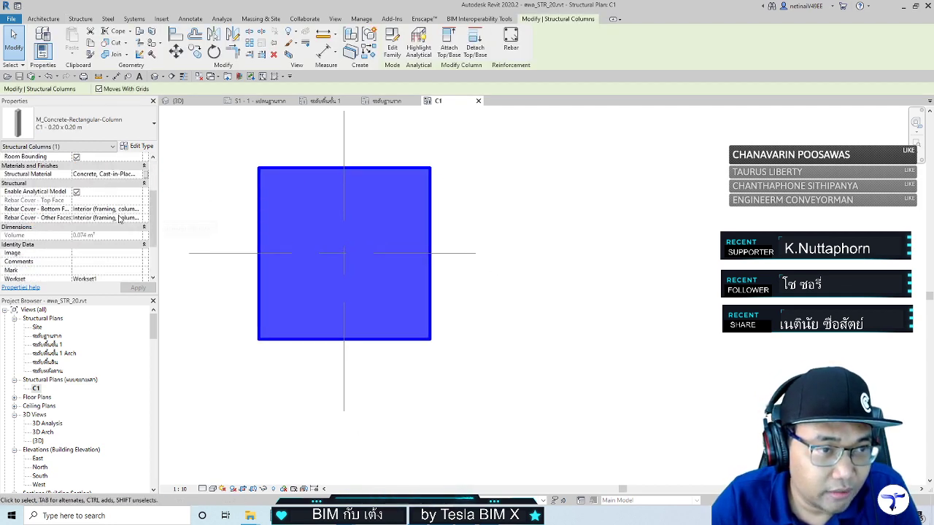
pyautogui.click(136, 210)
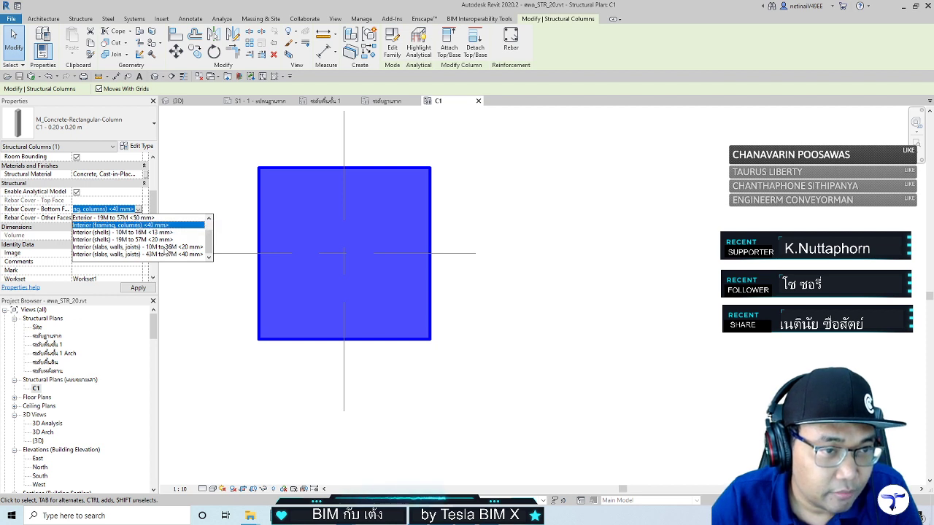
pyautogui.scroll(1, 167, 251)
pyautogui.click(137, 232)
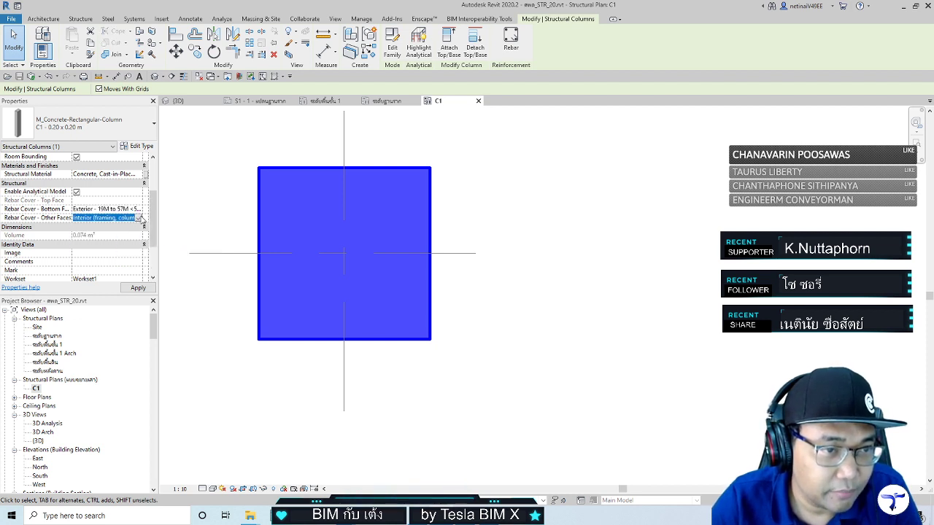
pyautogui.click(139, 218)
pyautogui.click(138, 248)
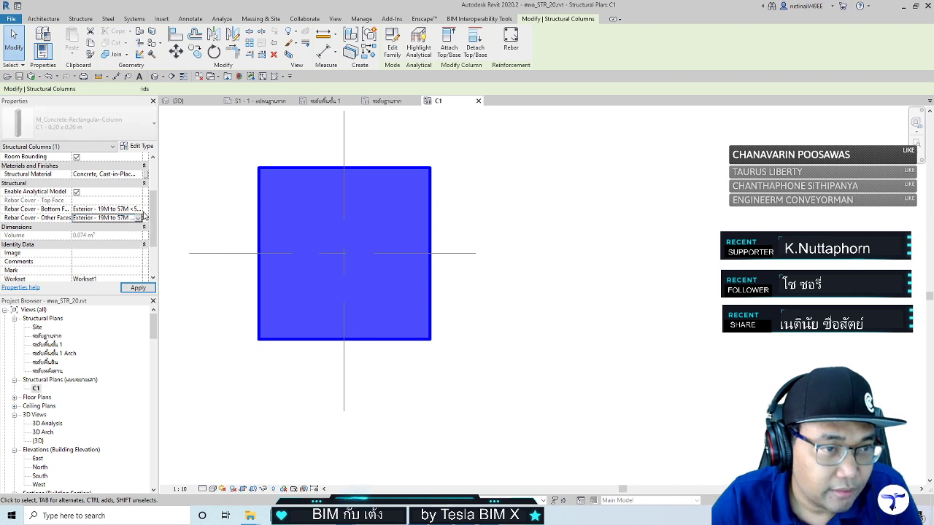
pyautogui.click(202, 210)
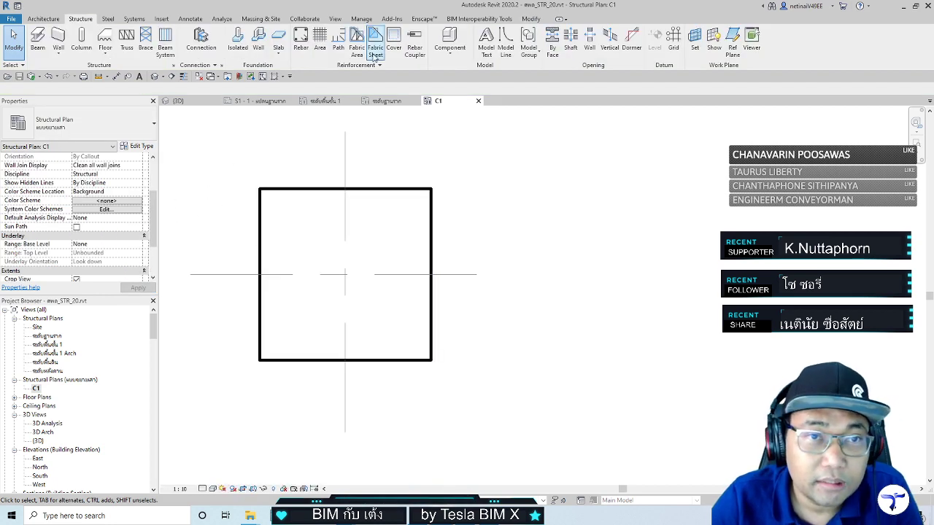
# Duplicate the 10M rebar type as RB6, a plain bar with 6 mm diameter and bend diameter 40
pyautogui.click(301, 40)
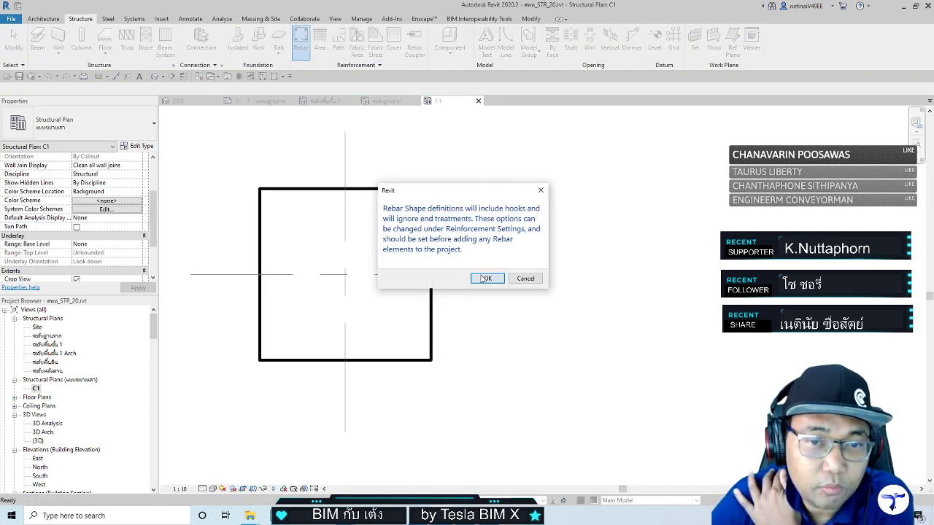
pyautogui.click(486, 276)
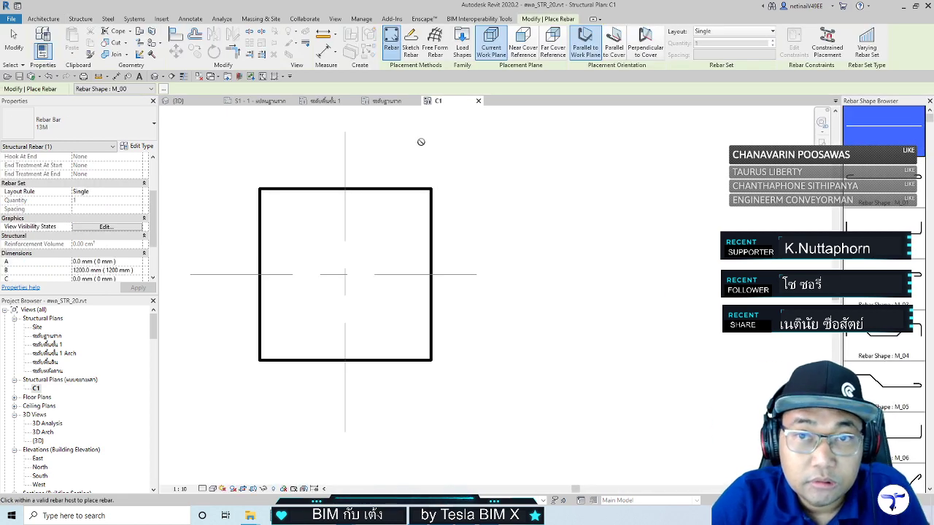
pyautogui.click(69, 126)
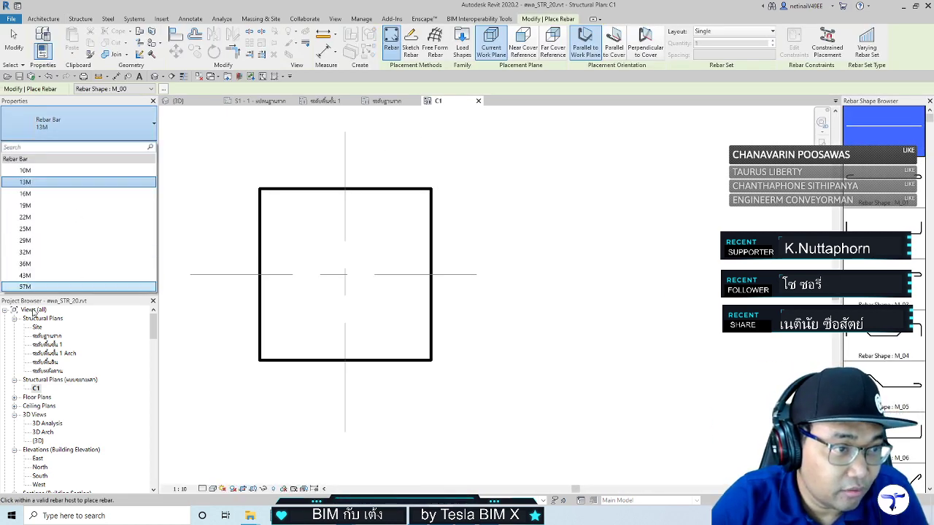
pyautogui.click(25, 170)
pyautogui.click(137, 146)
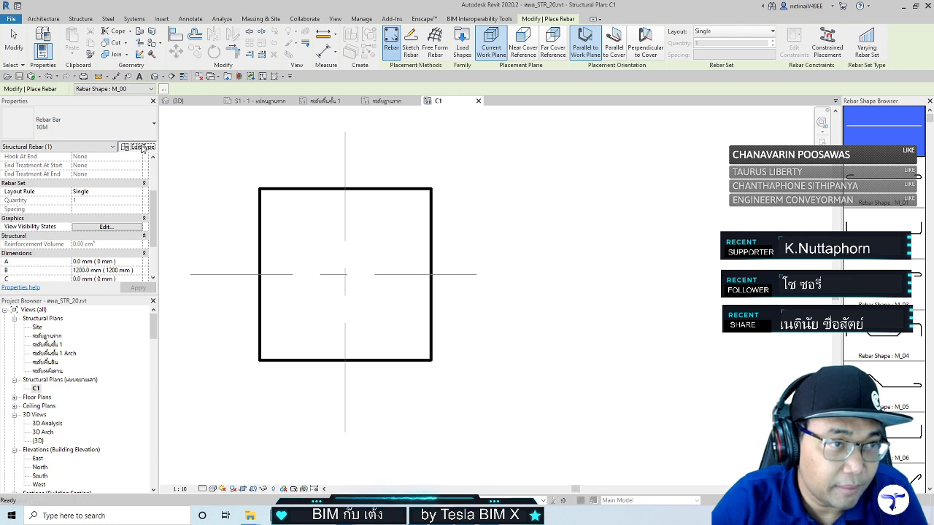
pyautogui.click(552, 157)
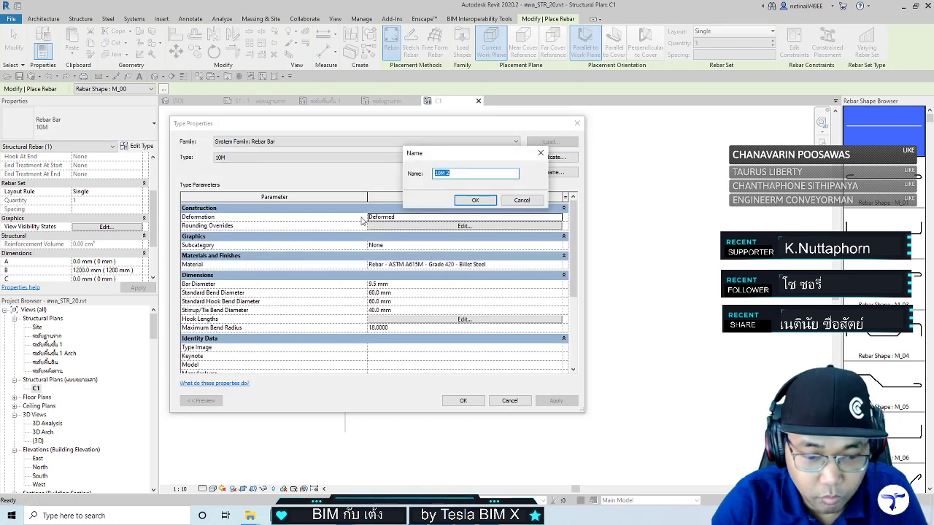
pyautogui.write('RB6')
pyautogui.press('Return')
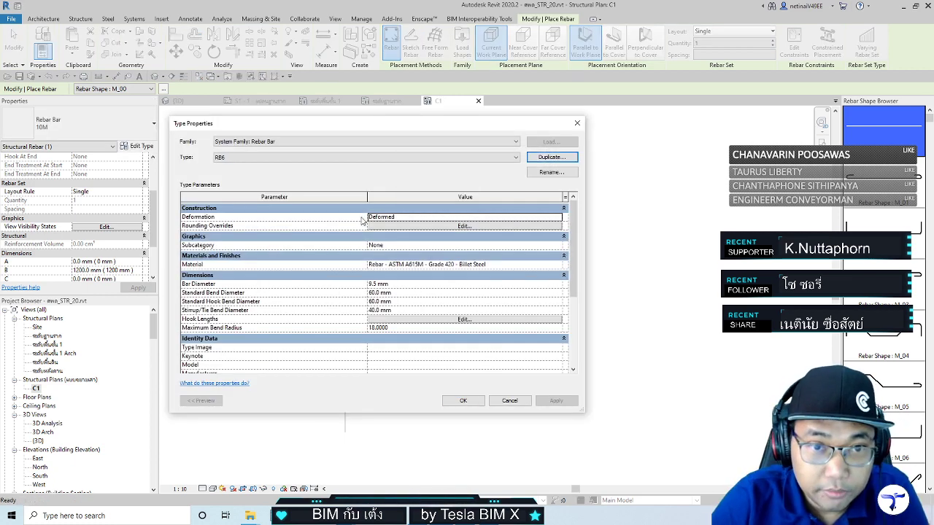
pyautogui.click(559, 218)
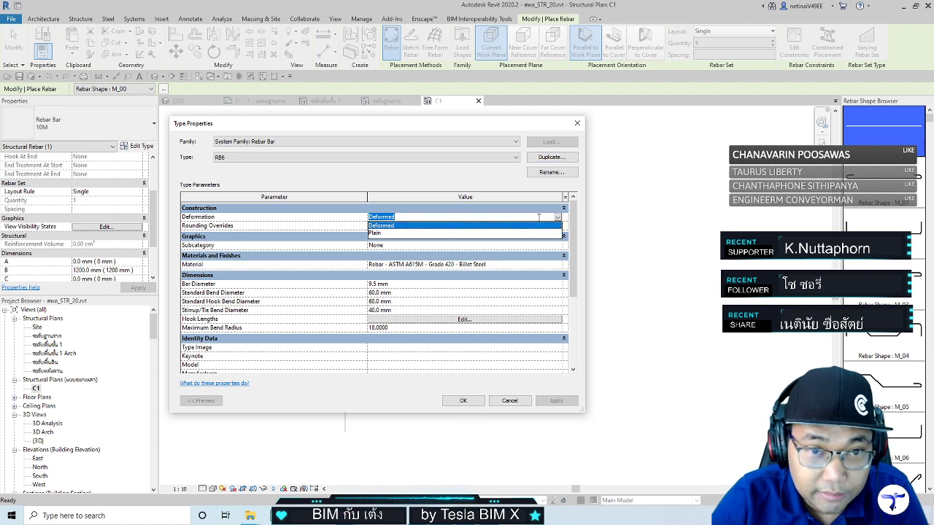
pyautogui.click(372, 233)
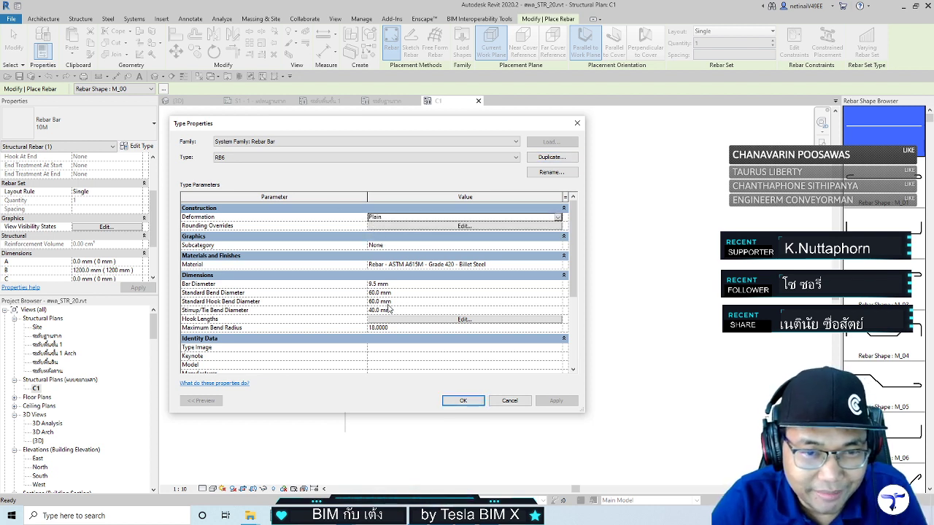
pyautogui.click(401, 284)
pyautogui.write('6')
pyautogui.click(401, 293)
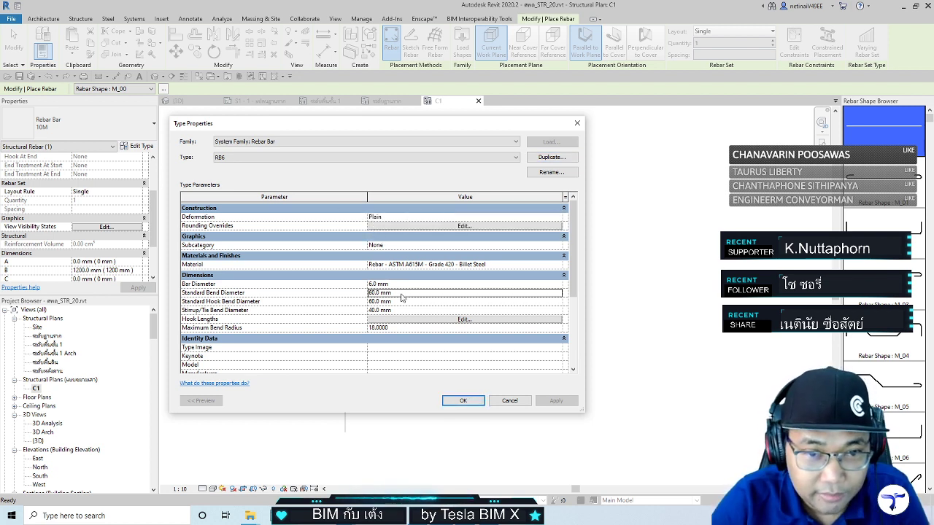
pyautogui.write('40')
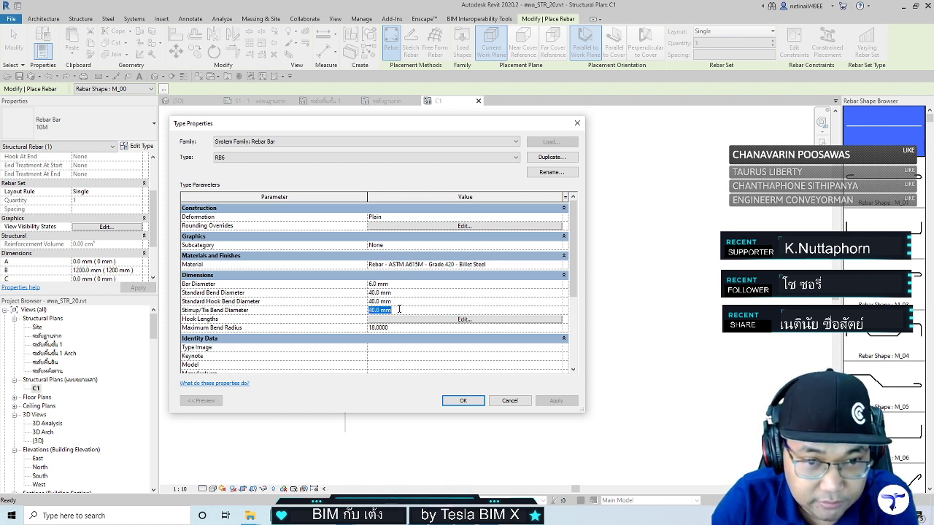
# Duplicate the 10M bar type as RB9 and set its bar diameter
pyautogui.click(465, 158)
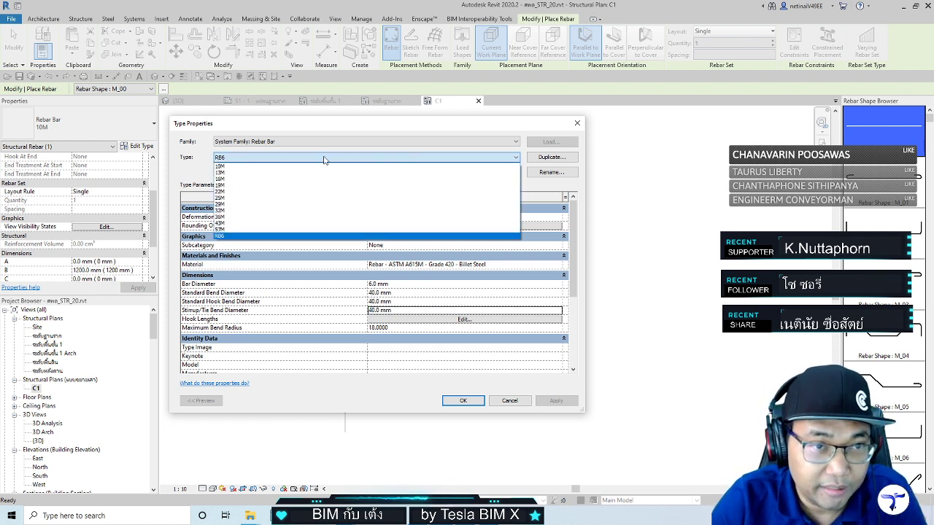
pyautogui.click(291, 166)
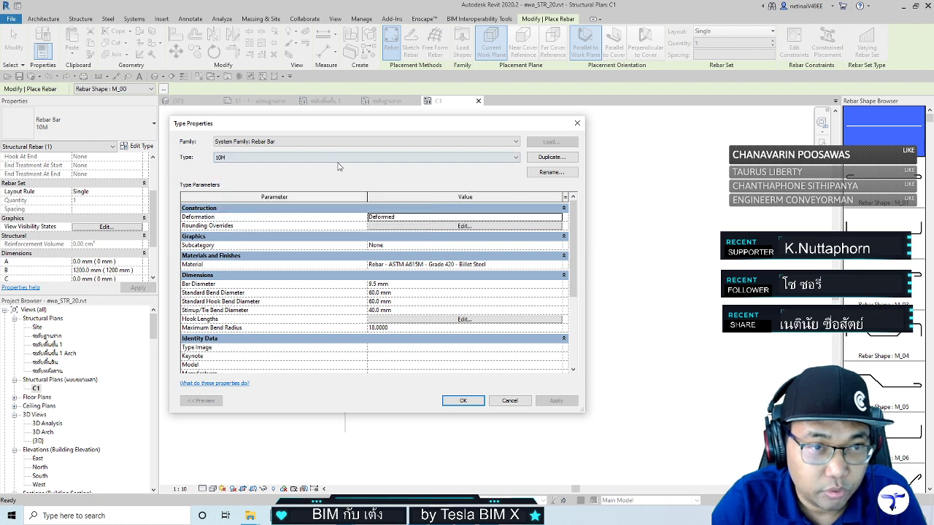
pyautogui.click(551, 157)
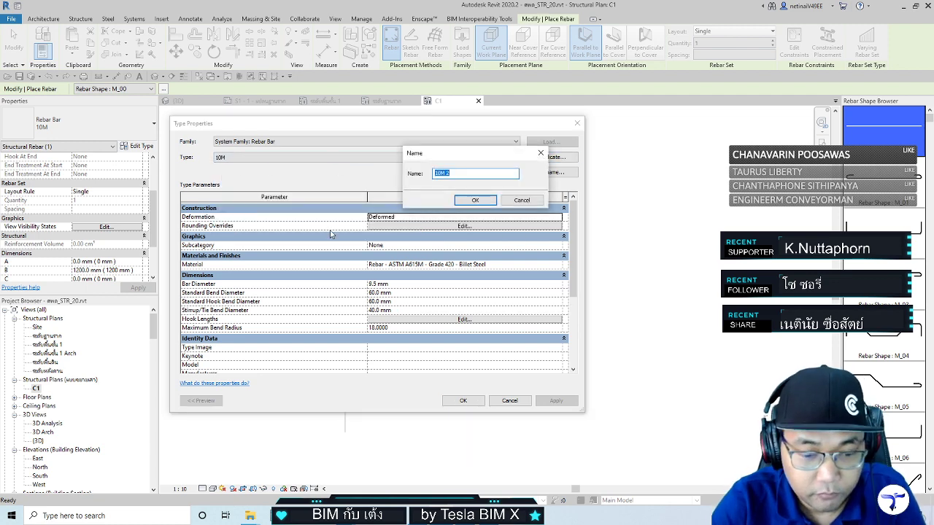
pyautogui.write('9')
pyautogui.press('Return')
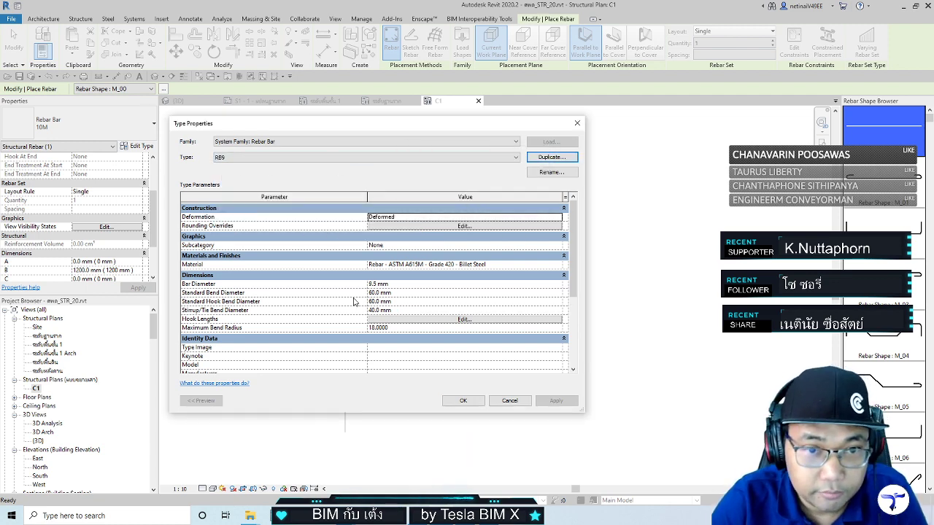
pyautogui.click(407, 285)
pyautogui.write('9')
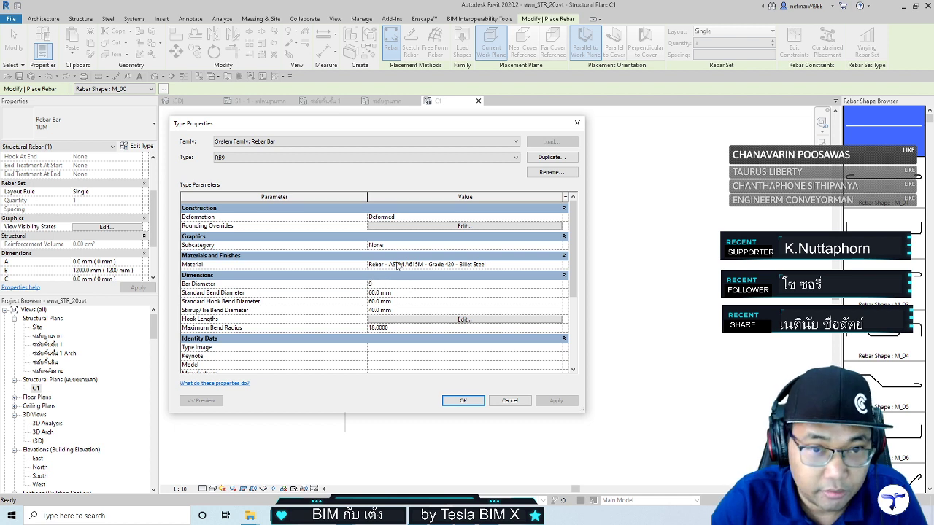
# Duplicate the 13M bar type as DB12 with a 12 mm bar diameter
pyautogui.click(294, 157)
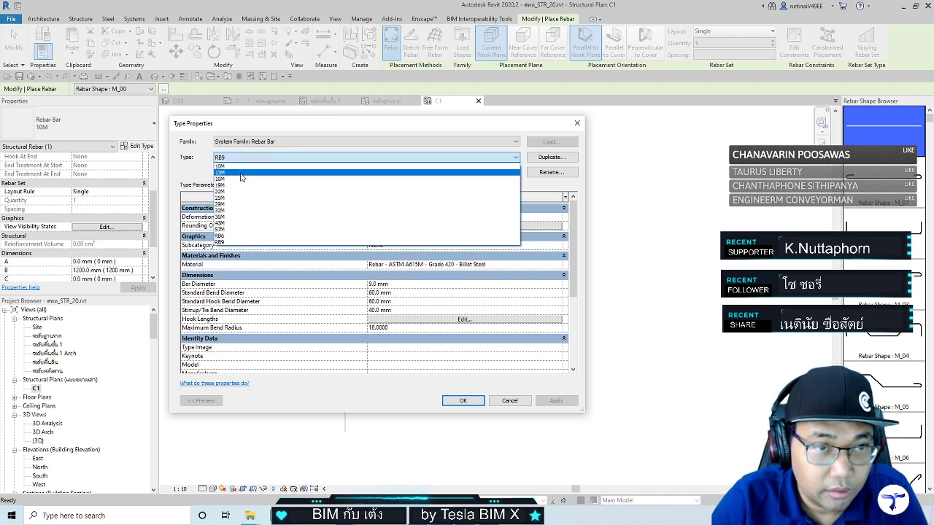
pyautogui.click(248, 173)
pyautogui.click(550, 156)
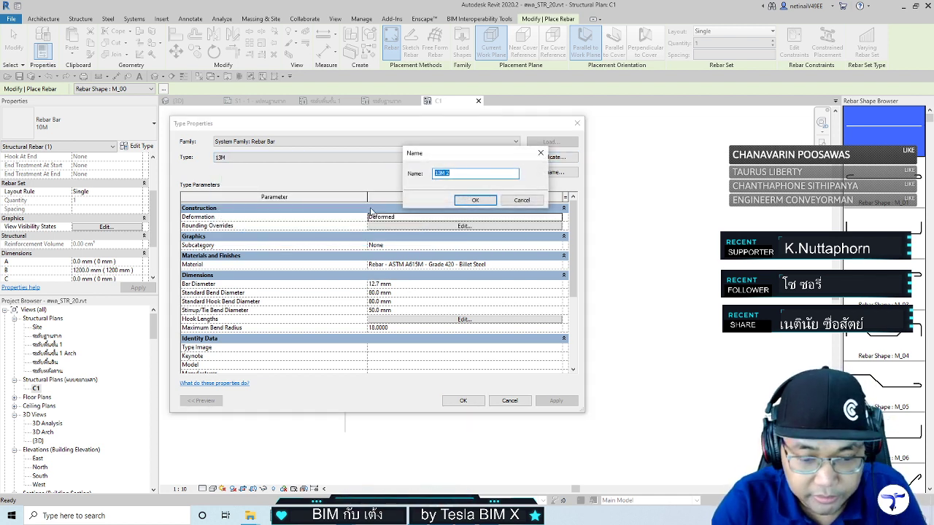
pyautogui.write('DB12')
pyautogui.press('Return')
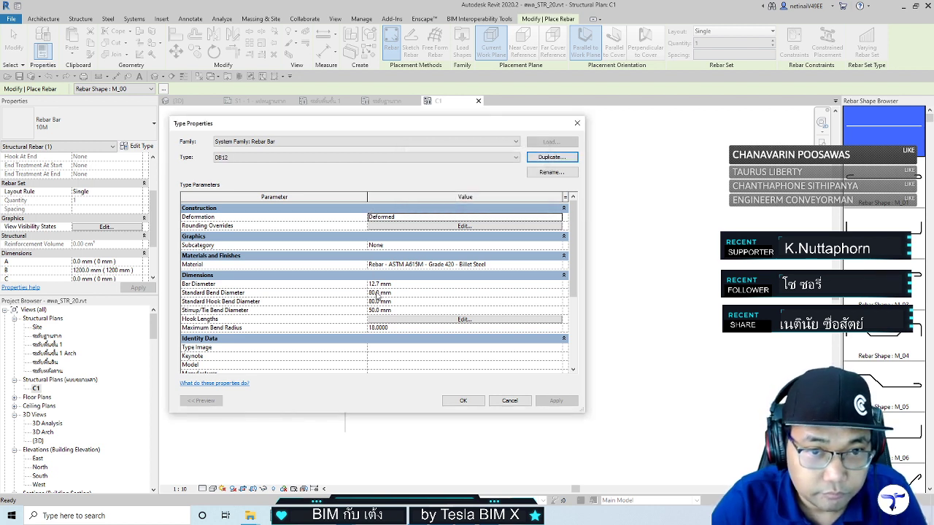
pyautogui.click(402, 283)
pyautogui.write('12')
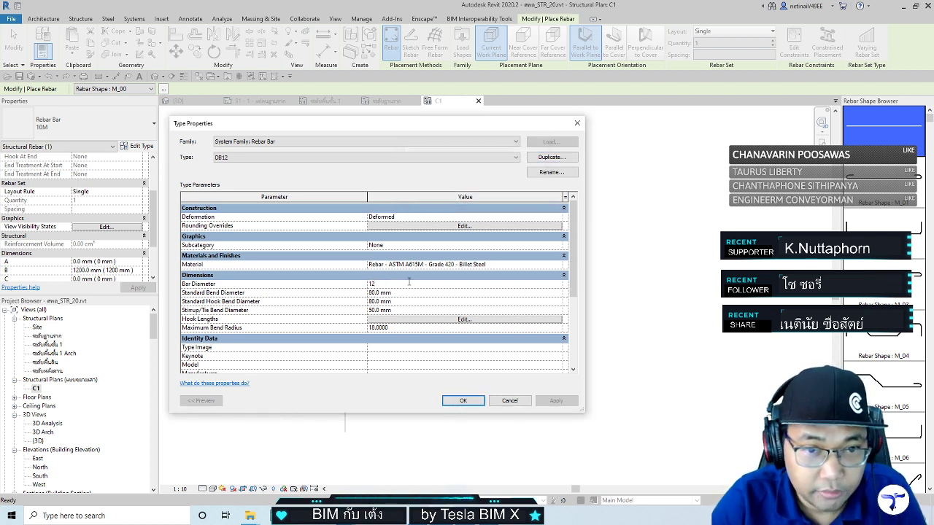
pyautogui.click(315, 157)
# Duplicate the 16M bar type as DB16 with a 16 mm bar diameter
pyautogui.click(315, 157)
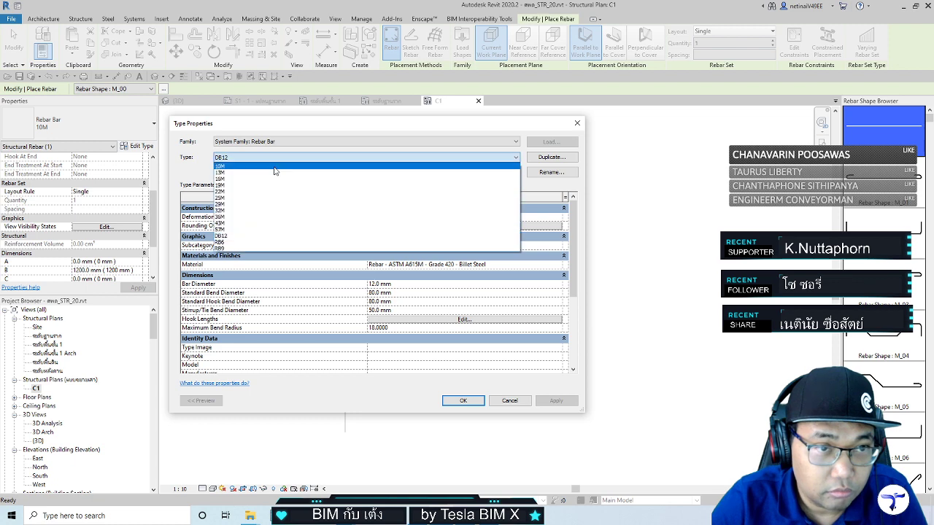
pyautogui.click(263, 180)
pyautogui.click(550, 158)
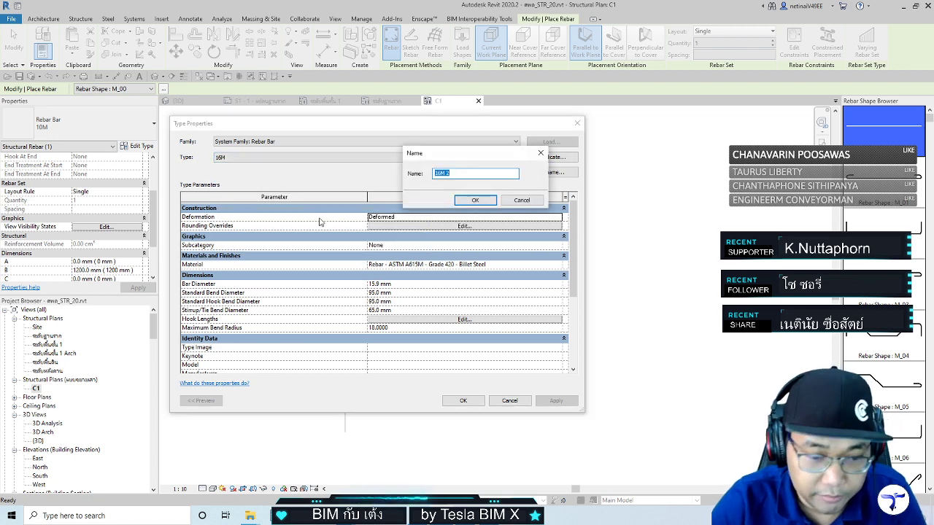
pyautogui.write('DB16')
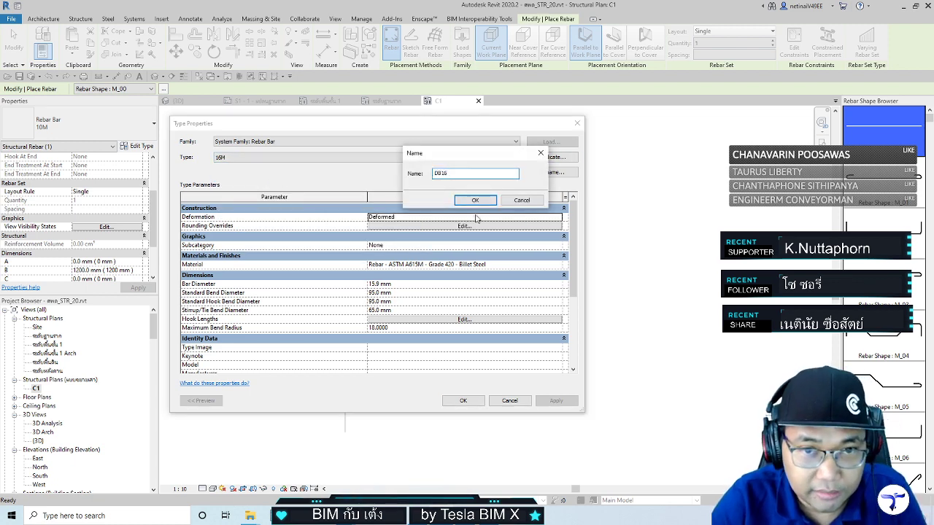
pyautogui.click(474, 200)
pyautogui.click(418, 283)
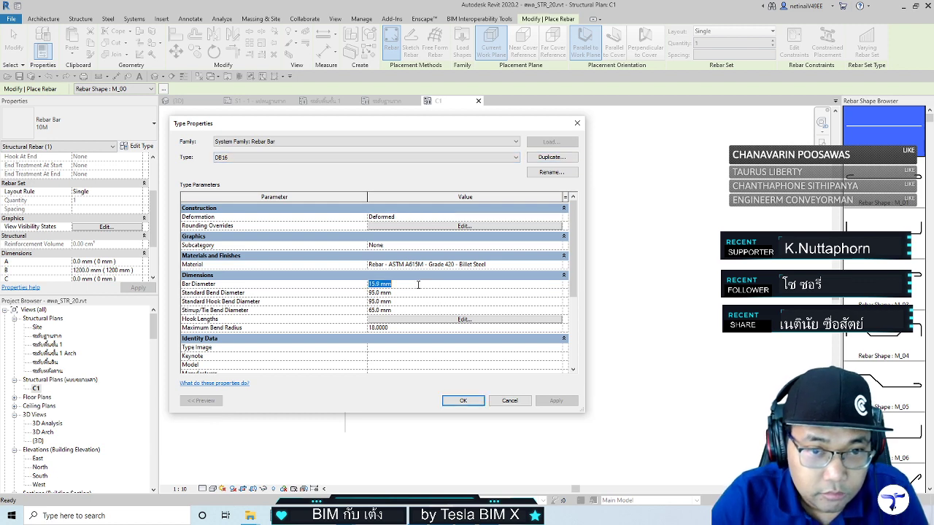
pyautogui.click(248, 158)
# Duplicate the 19M bar type as DB20 with a 20 mm bar diameter
pyautogui.click(242, 185)
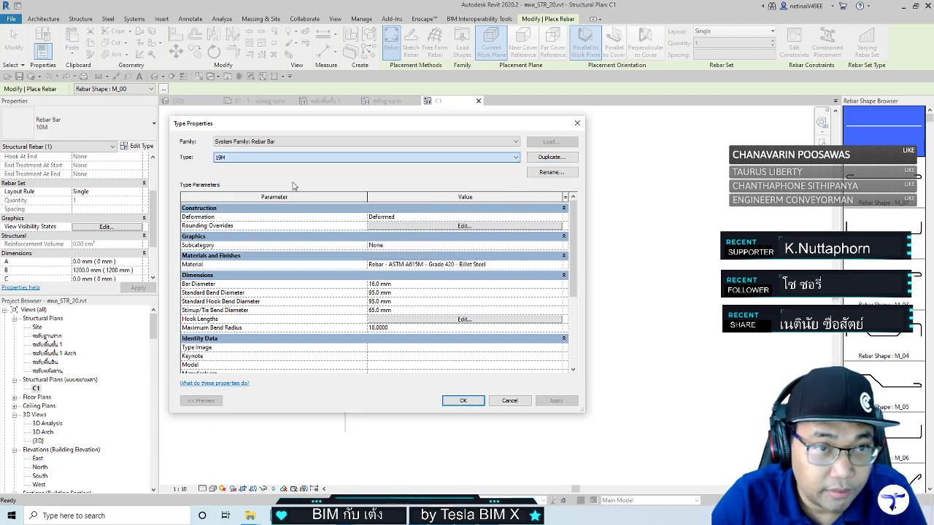
pyautogui.click(550, 157)
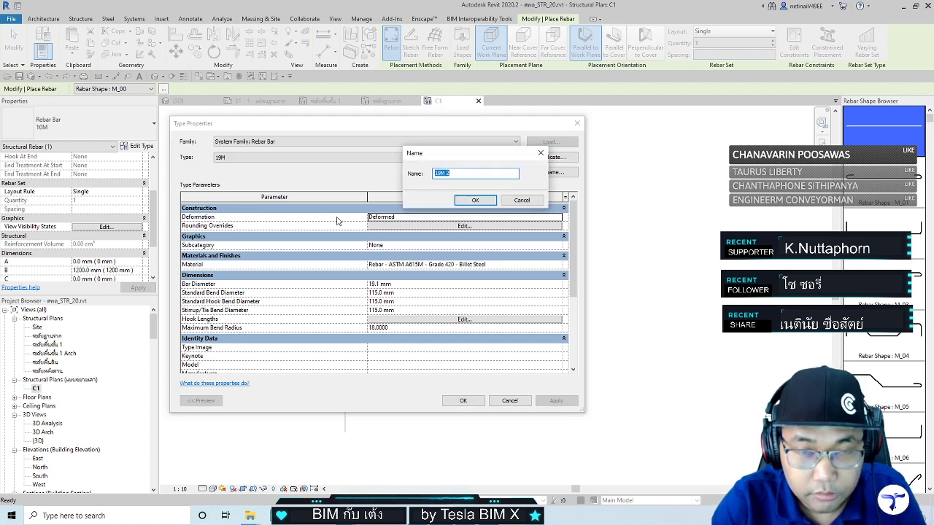
pyautogui.press('Return')
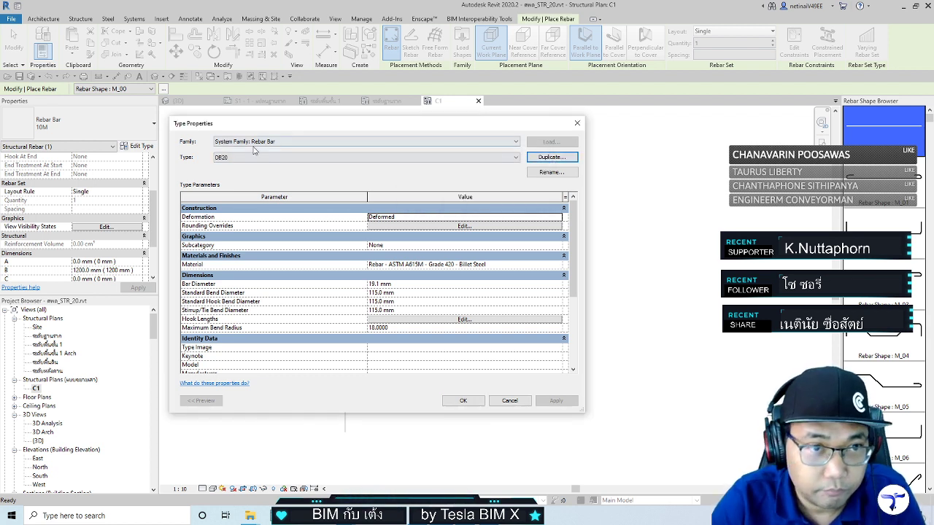
pyautogui.click(402, 283)
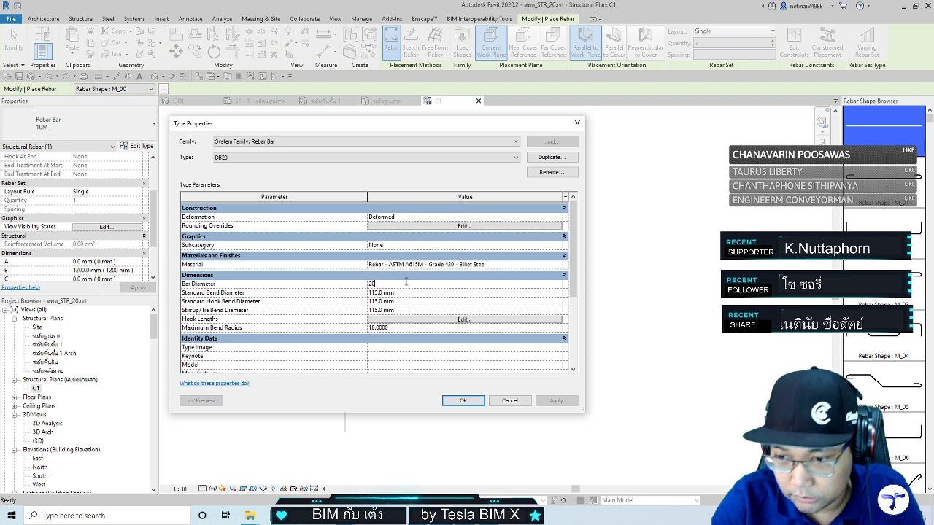
# Duplicate the 25M bar type as DB25 with a 25 mm diameter and apply
pyautogui.click(283, 158)
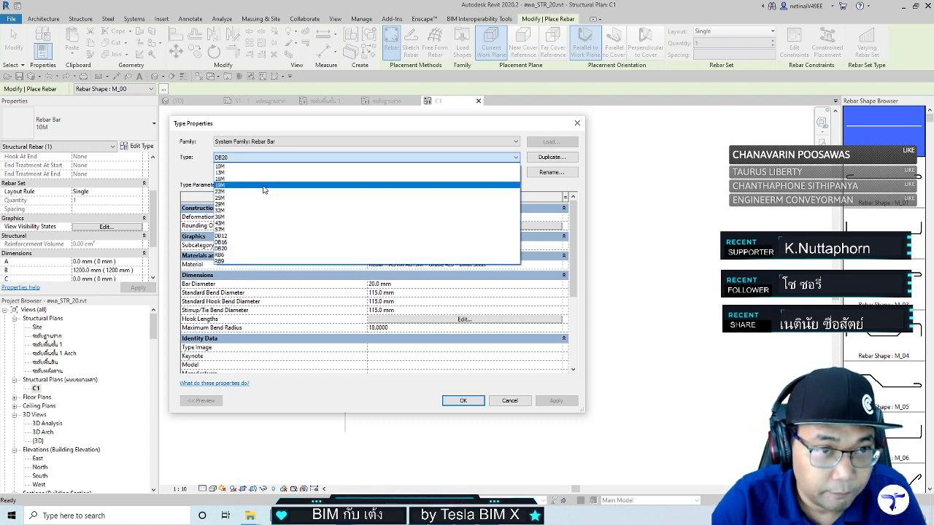
pyautogui.click(243, 197)
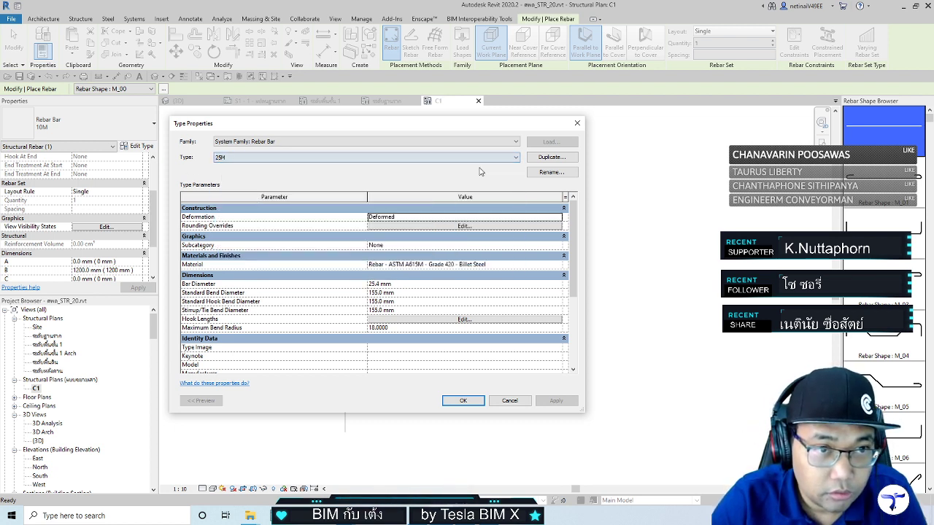
pyautogui.click(550, 157)
pyautogui.write('DB25')
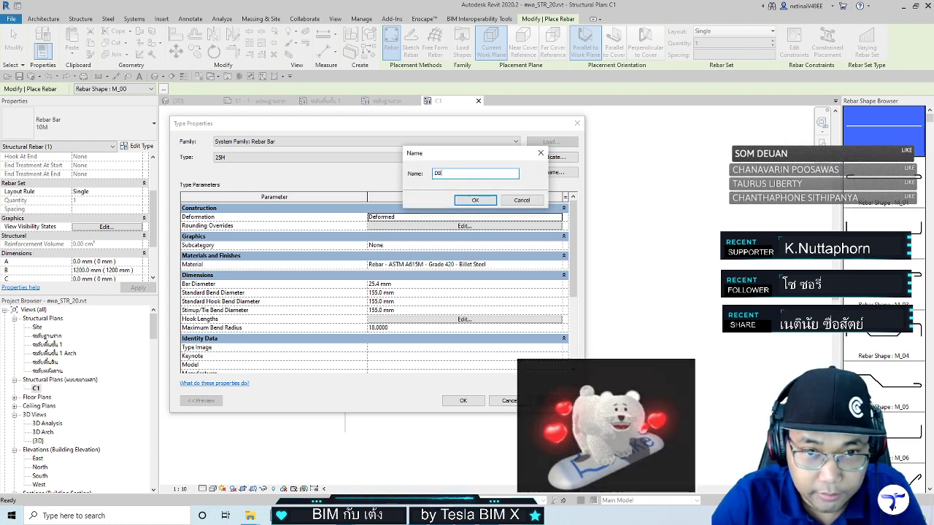
pyautogui.press('Return')
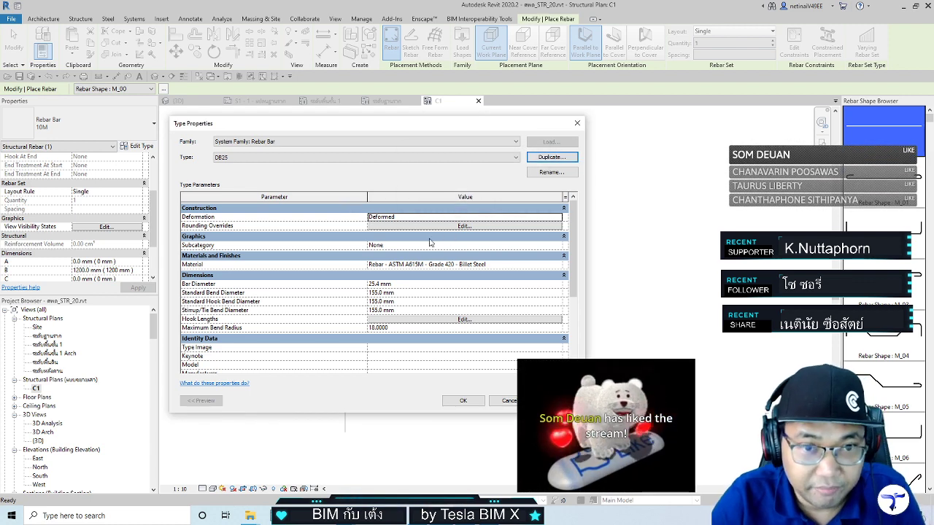
pyautogui.click(391, 284)
pyautogui.write('25')
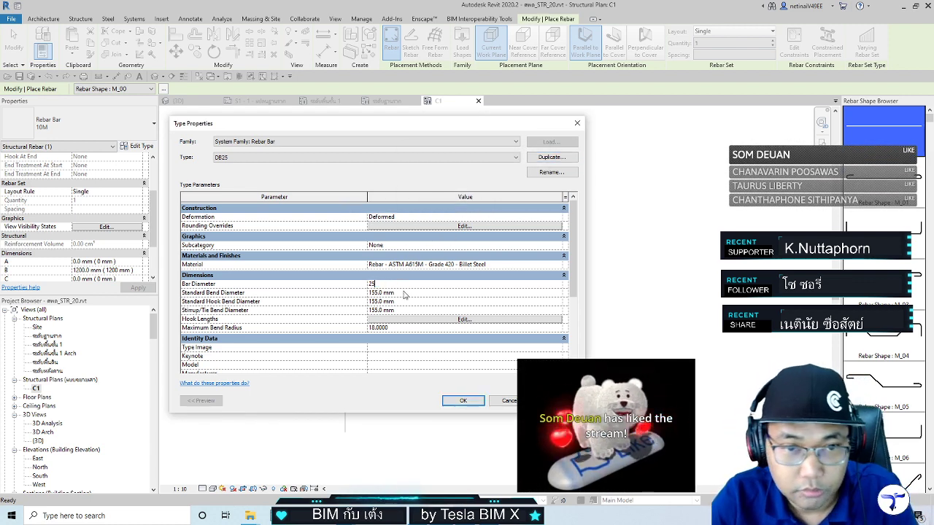
pyautogui.click(462, 401)
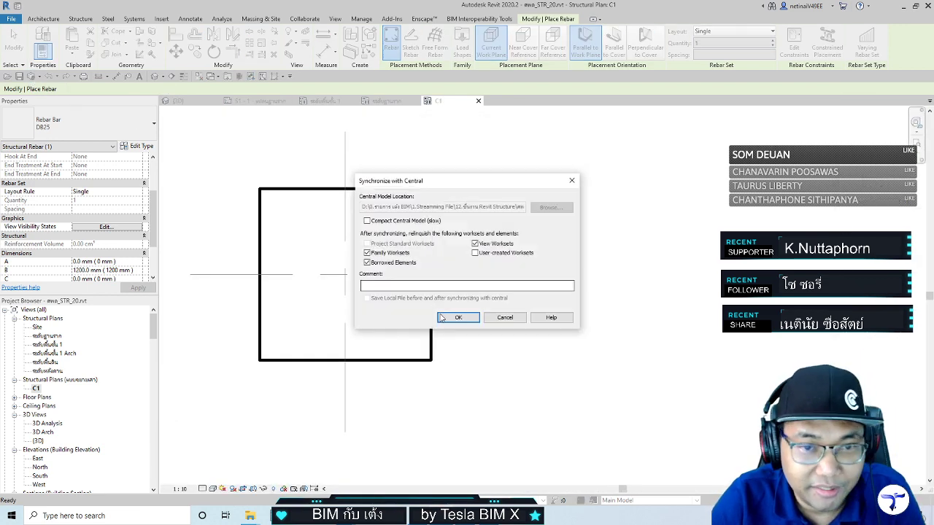
# Synchronize with the central file and set the rebar bar type to RB6
pyautogui.click(450, 315)
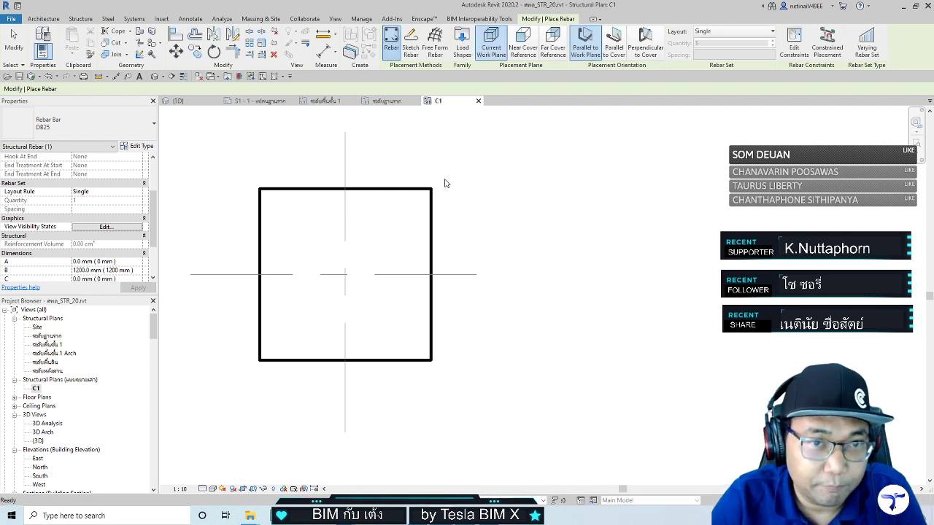
pyautogui.click(102, 125)
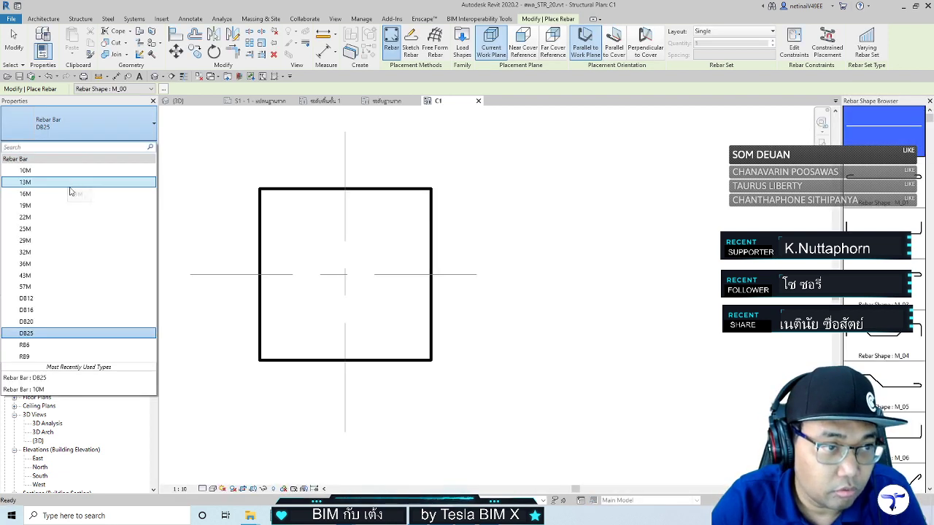
pyautogui.click(44, 356)
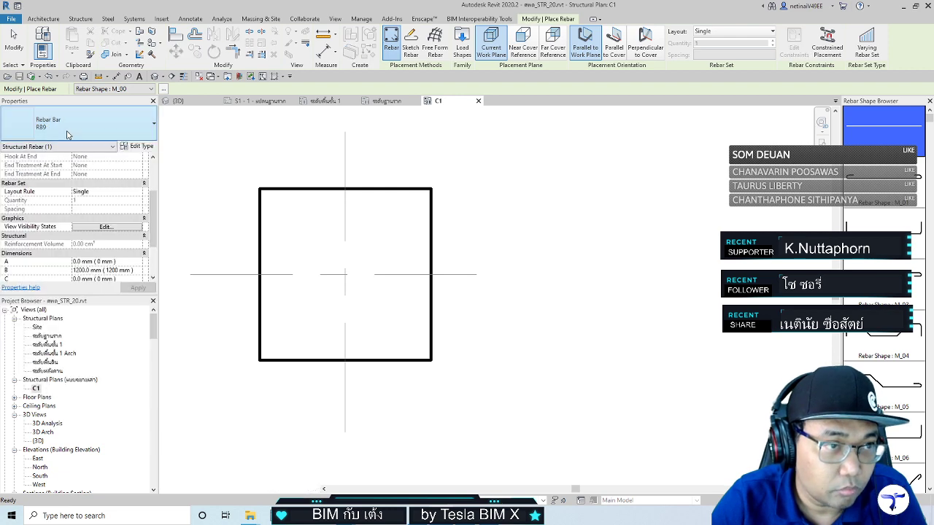
pyautogui.click(66, 135)
pyautogui.click(32, 340)
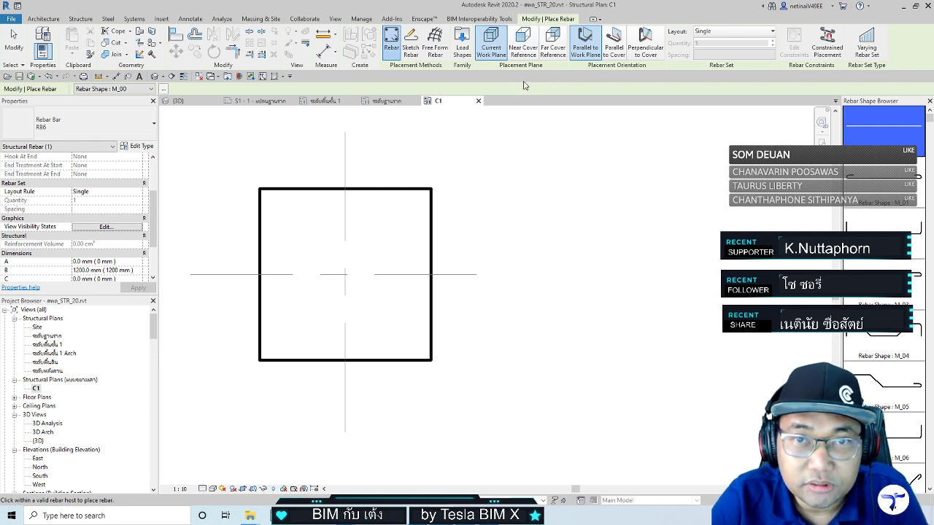
# Place the bars on the far cover reference with a Maximum Spacing layout at 200.0 mm
pyautogui.click(553, 43)
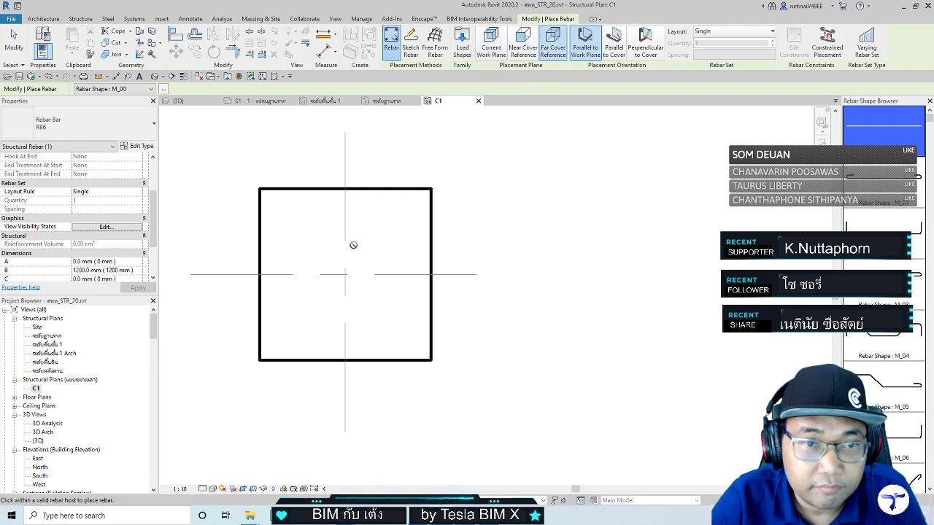
pyautogui.click(737, 31)
pyautogui.click(725, 63)
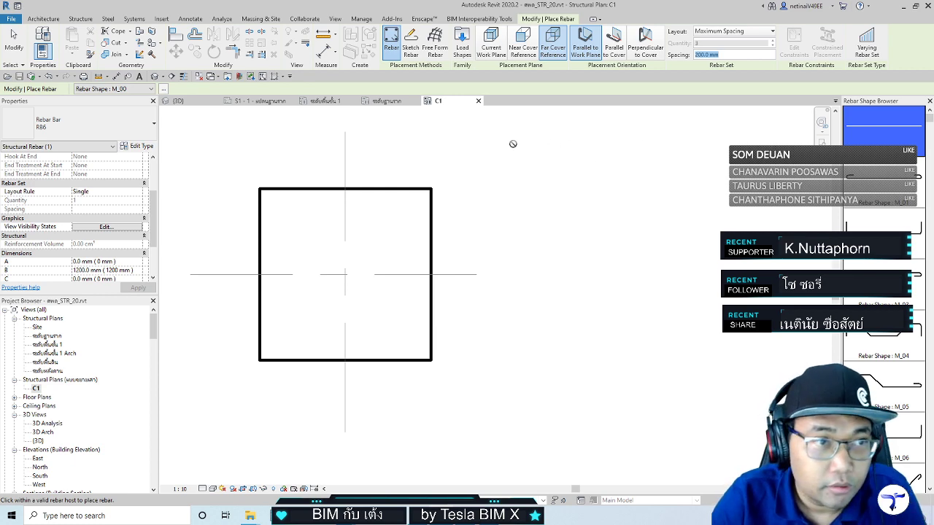
# Undock the Rebar Shape Browser and dock it beside the Properties palette
pyautogui.scroll(-3, 897, 184)
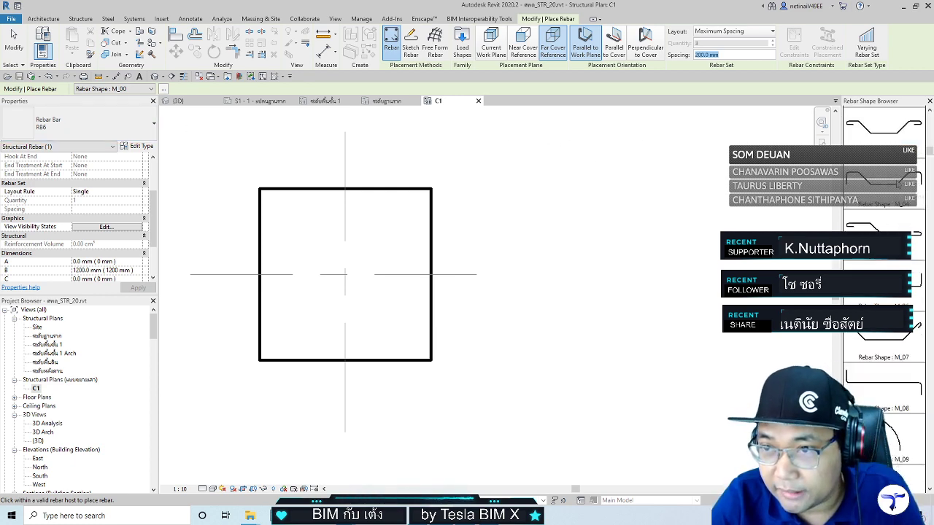
pyautogui.moveTo(870, 101)
pyautogui.mouseDown()
pyautogui.moveTo(147, 178)
pyautogui.moveTo(155, 167)
pyautogui.moveTo(153, 348)
pyautogui.mouseUp()
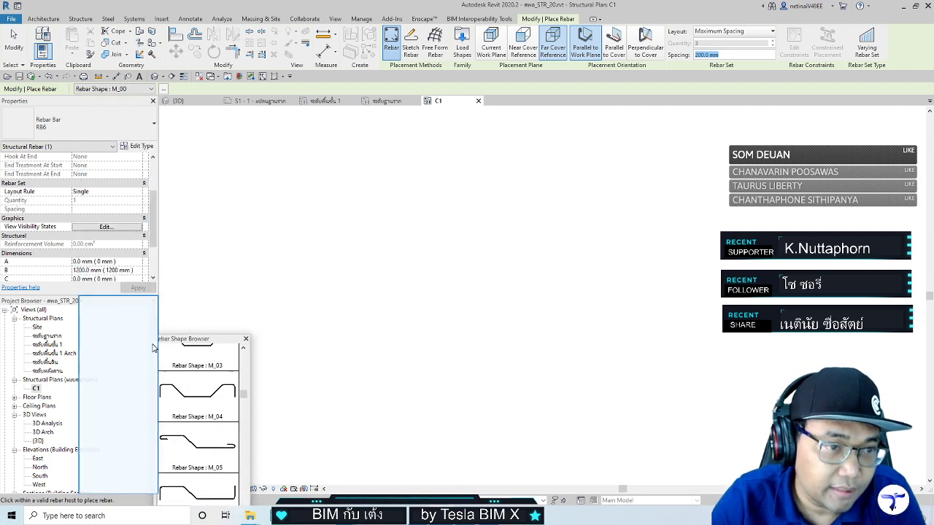
pyautogui.moveTo(153, 348)
pyautogui.mouseDown()
pyautogui.moveTo(73, 306)
pyautogui.moveTo(62, 108)
pyautogui.mouseUp()
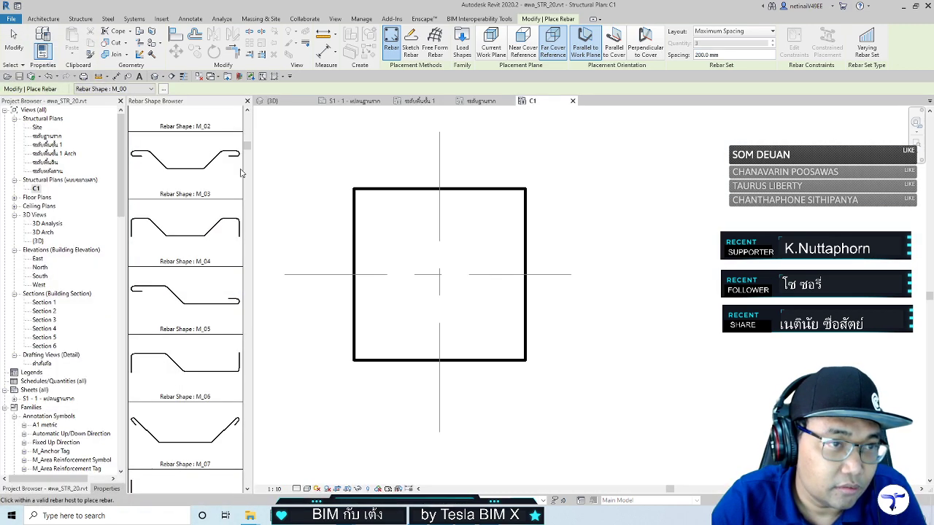
# Show the rebar properties and pick the M_T1 closed stirrup shape from the catalogue
pyautogui.click(106, 488)
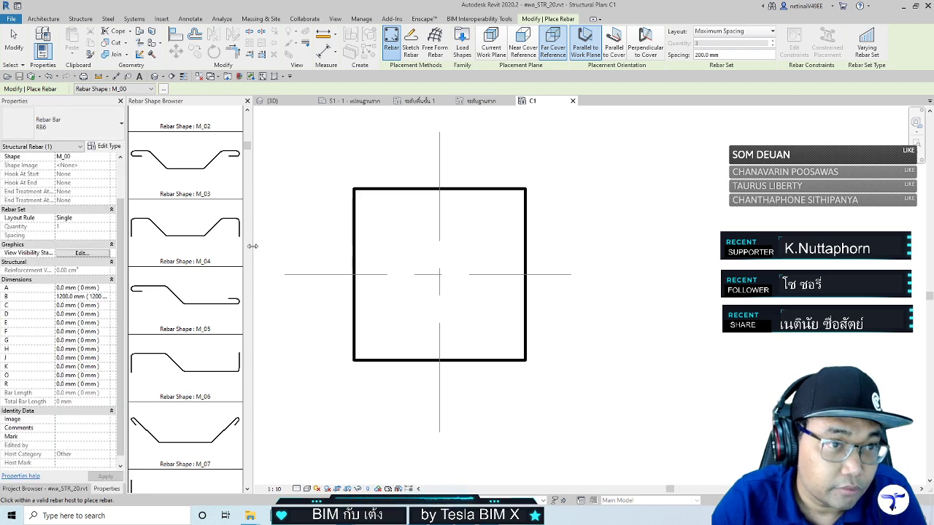
pyautogui.scroll(-3, 196, 262)
pyautogui.scroll(-3, 202, 283)
pyautogui.scroll(-3, 202, 283)
pyautogui.scroll(-3, 205, 286)
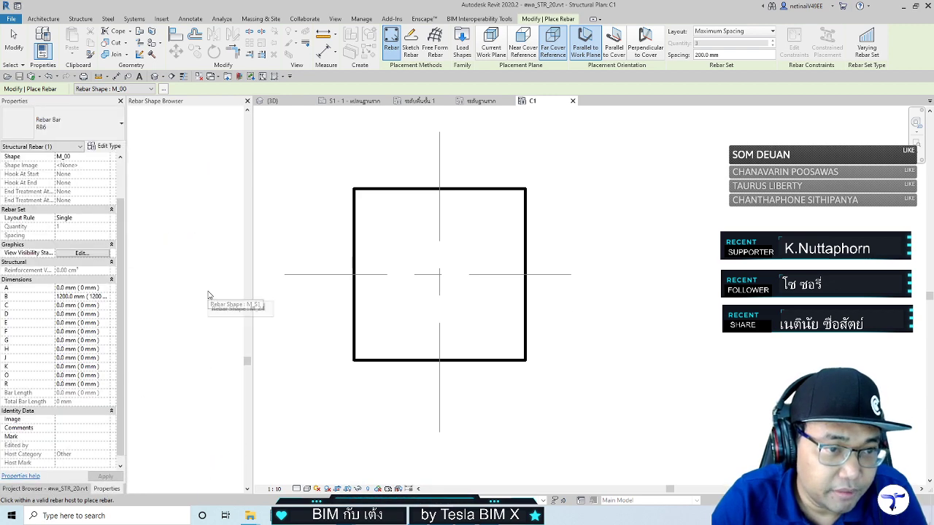
pyautogui.scroll(-3, 210, 291)
pyautogui.scroll(-2, 214, 295)
pyautogui.click(188, 342)
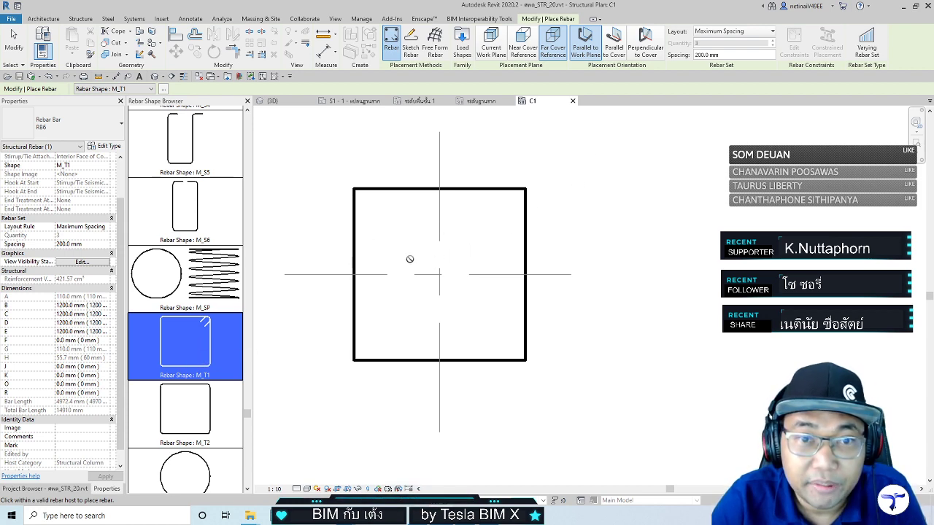
# Try the Near Cover and Current Work Plane placement planes, then return to Far Cover Reference
pyautogui.scroll(-1, 442, 243)
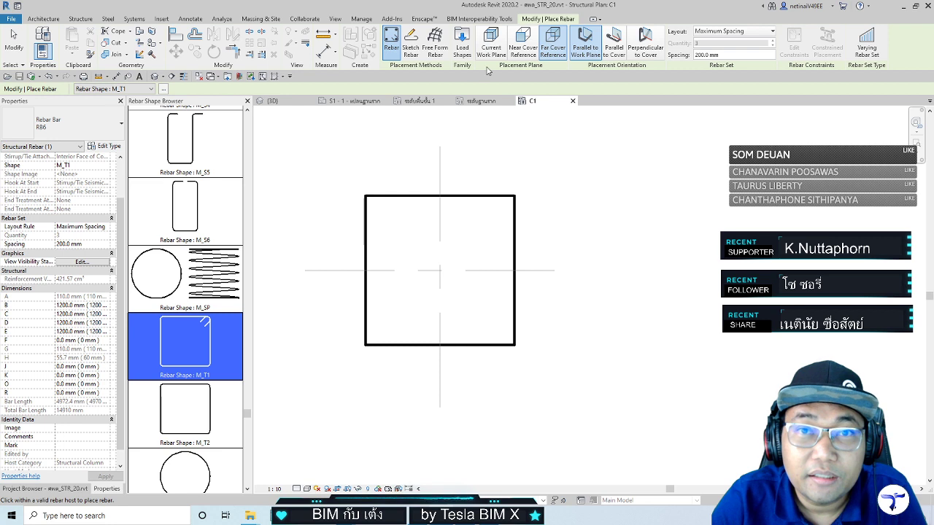
pyautogui.click(523, 42)
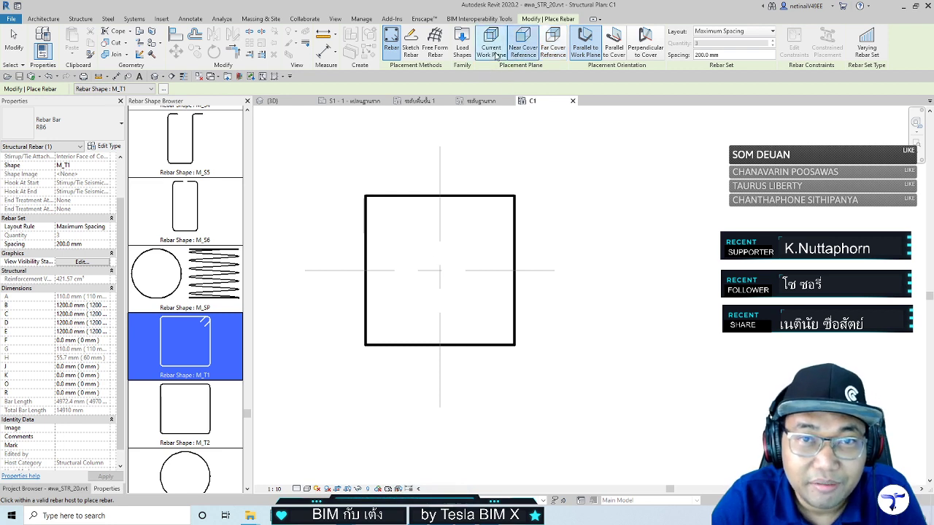
pyautogui.click(491, 42)
pyautogui.click(552, 44)
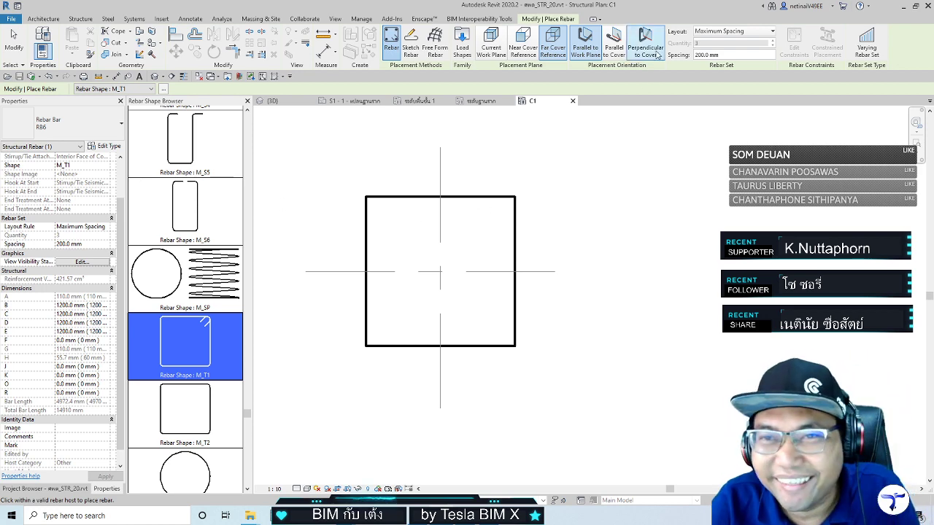
# Exit Place Rebar, back to the C1 callout plan with the square column outline
pyautogui.press('Escape')
pyautogui.scroll(-2, 546, 316)
pyautogui.scroll(-1, 532, 277)
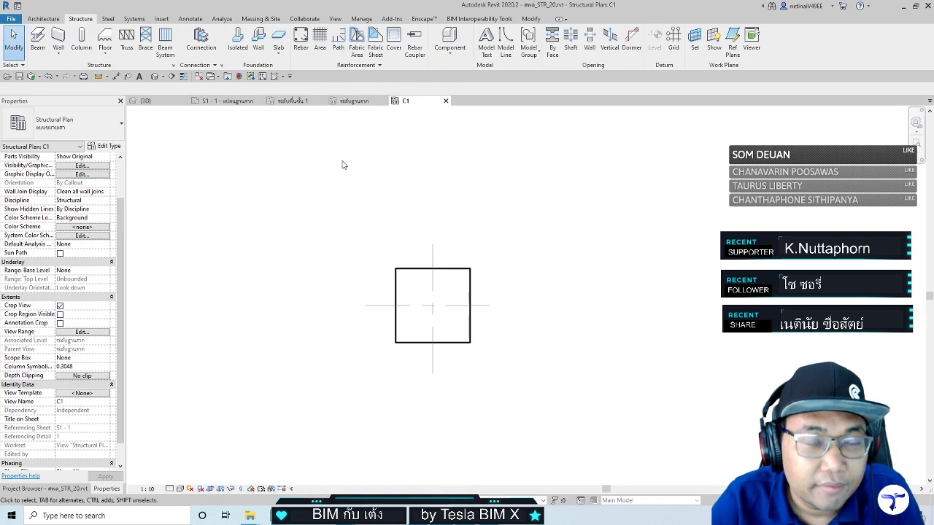
pyautogui.scroll(1, 486, 268)
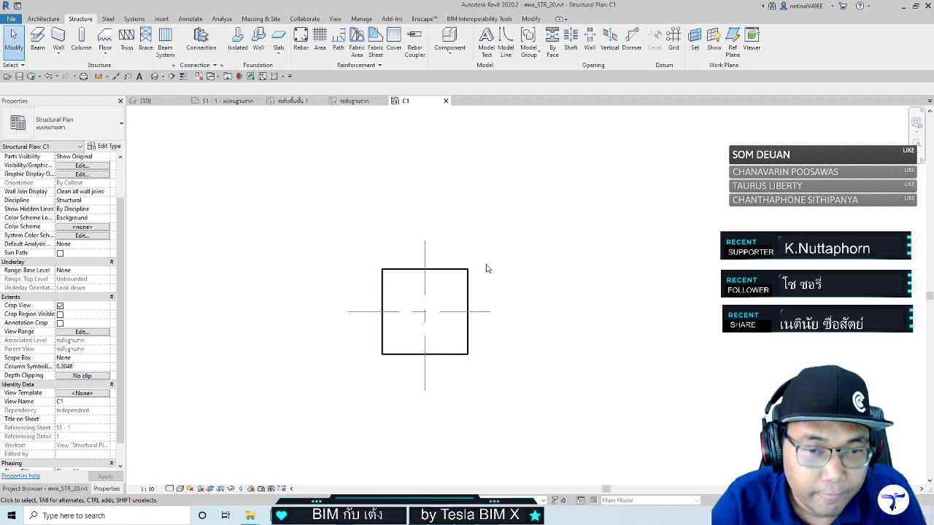
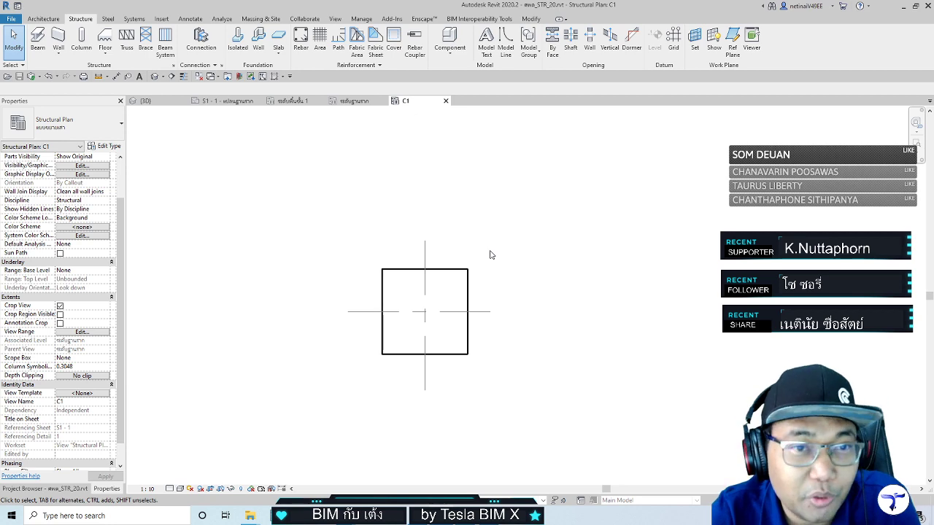
# Go to the S1 - 1 sheet and activate its plan viewport
pyautogui.click(293, 100)
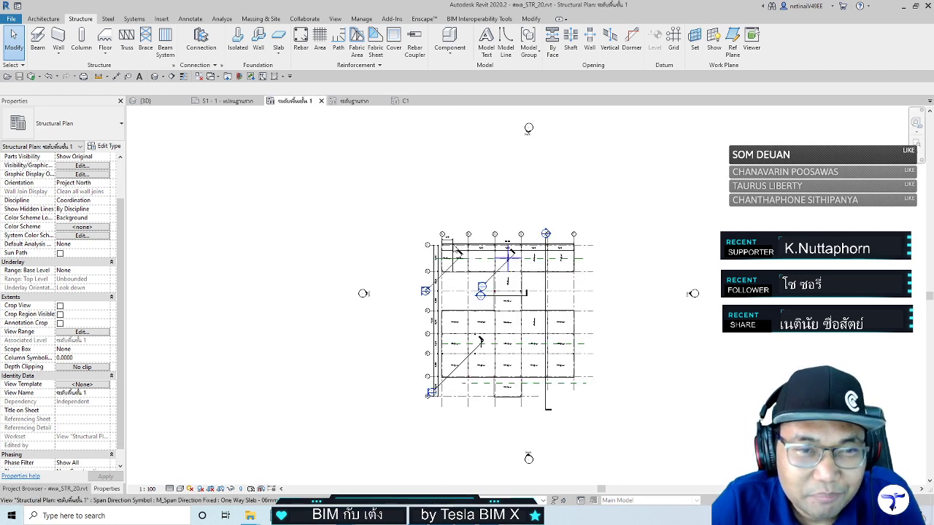
pyautogui.click(205, 104)
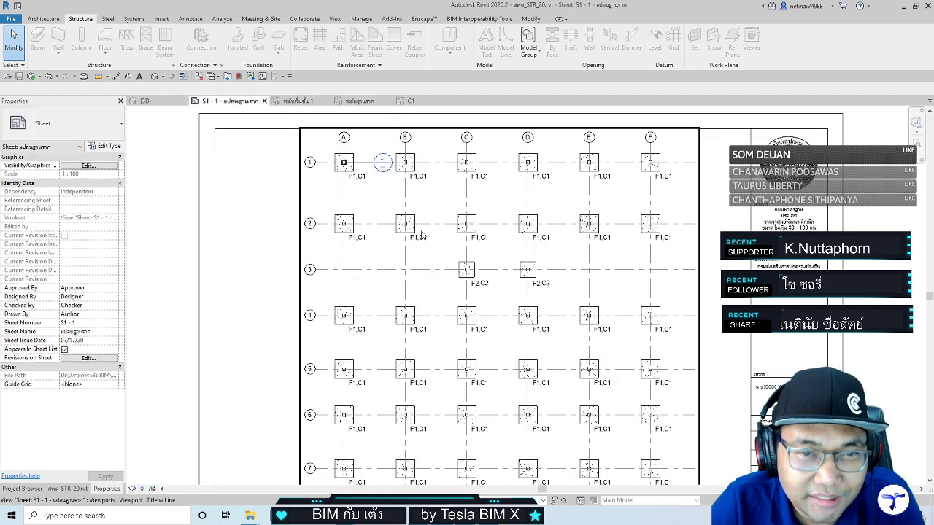
pyautogui.scroll(1, 377, 207)
pyautogui.scroll(1, 420, 201)
pyautogui.scroll(2, 420, 200)
pyautogui.scroll(2, 420, 200)
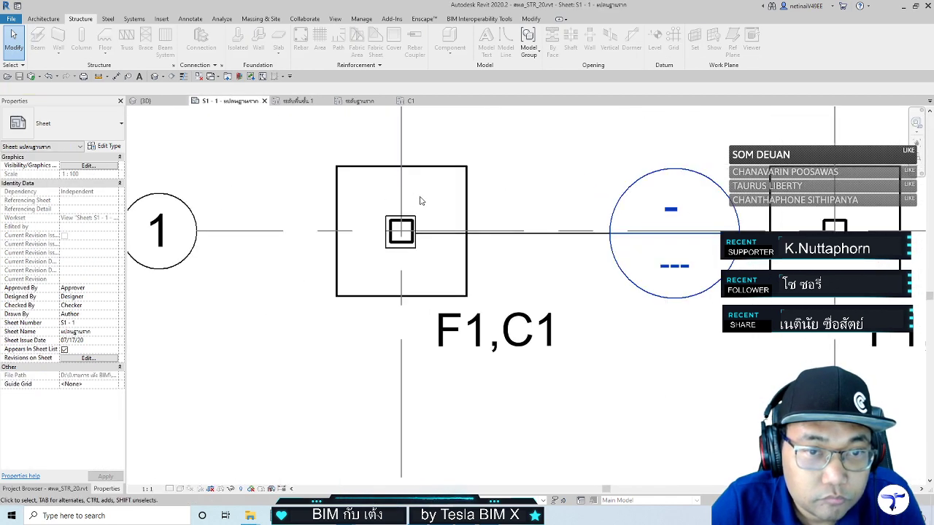
pyautogui.doubleClick(420, 200)
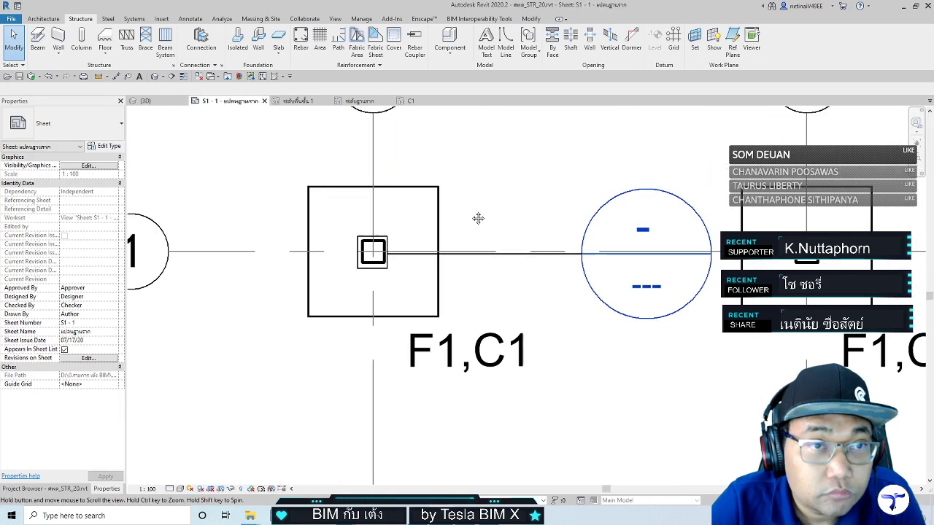
# Start the Rebar tool, dismiss the shape notice, and return to the C1 column view
pyautogui.click(299, 39)
pyautogui.click(487, 280)
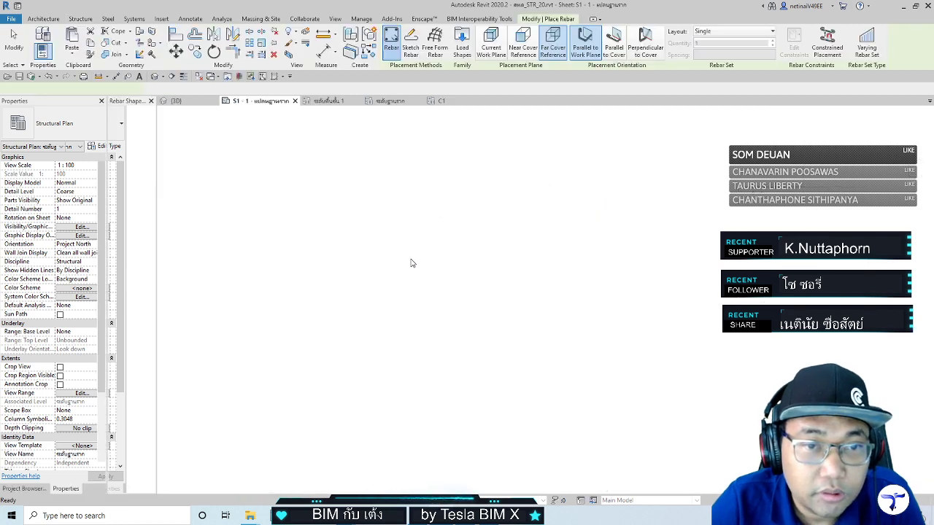
pyautogui.scroll(2, 410, 263)
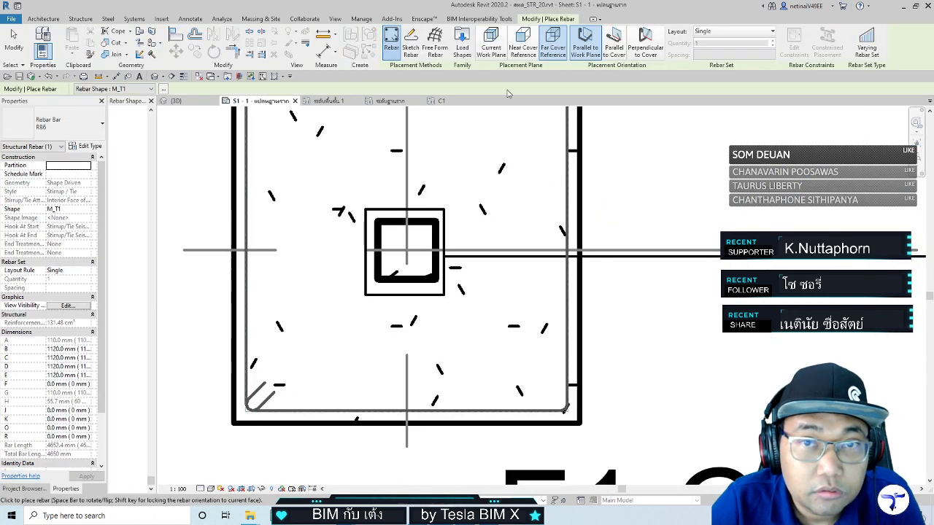
pyautogui.scroll(-5, 397, 237)
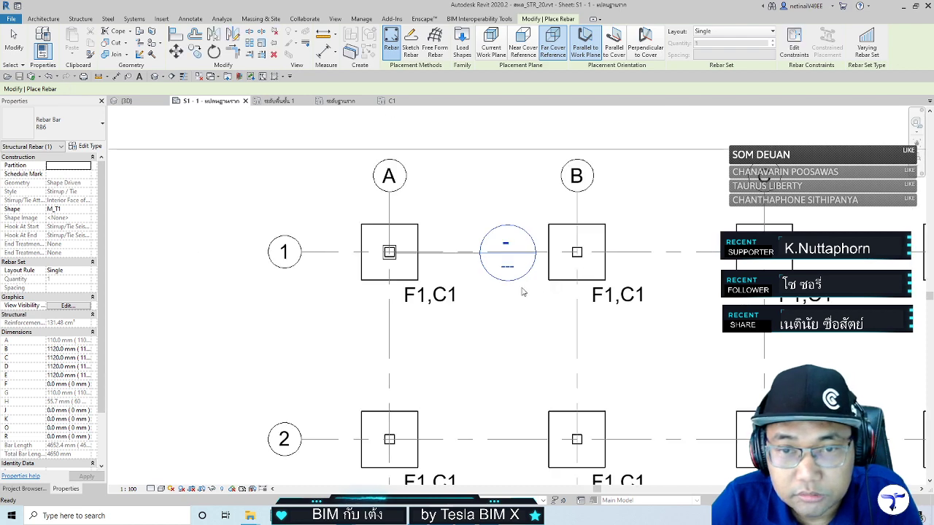
pyautogui.click(387, 101)
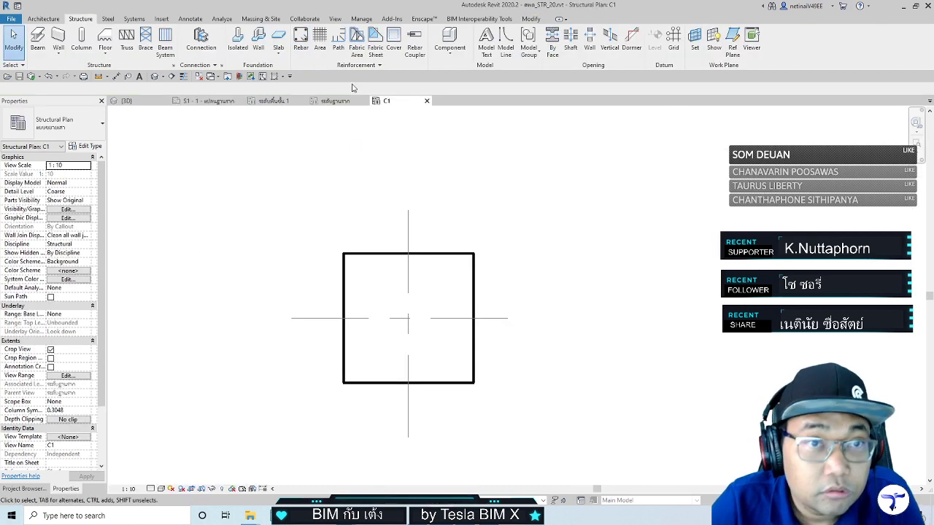
# Try rebar in the C1 column with single layout and straight M_00 shape, then cancel
pyautogui.click(300, 40)
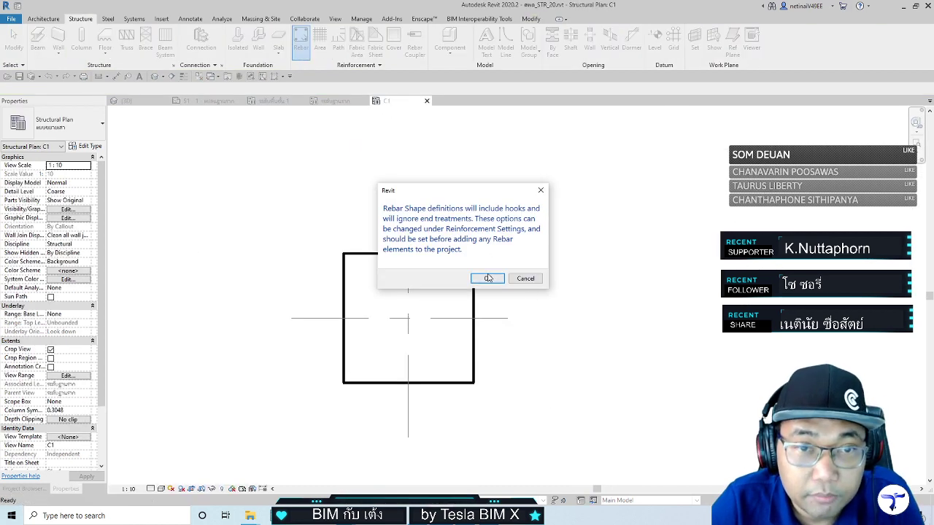
pyautogui.click(487, 278)
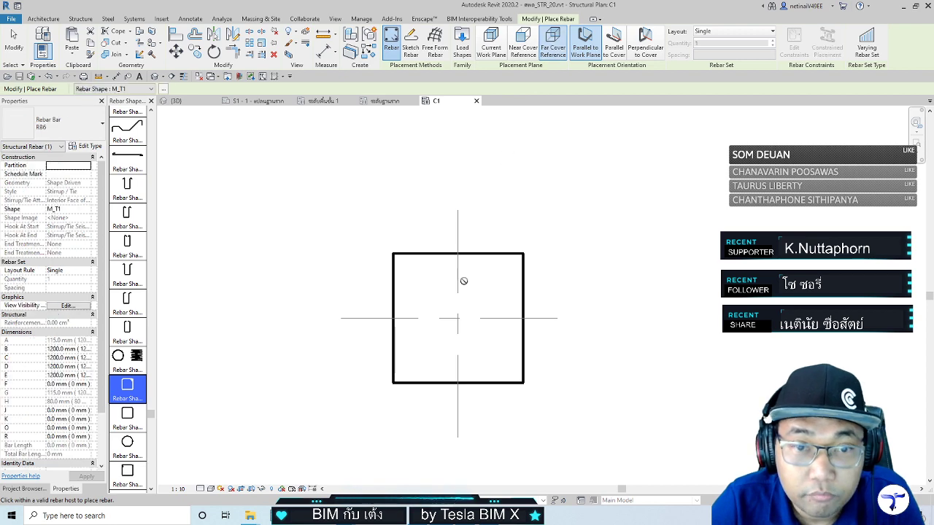
pyautogui.click(727, 32)
pyautogui.click(703, 37)
pyautogui.click(140, 89)
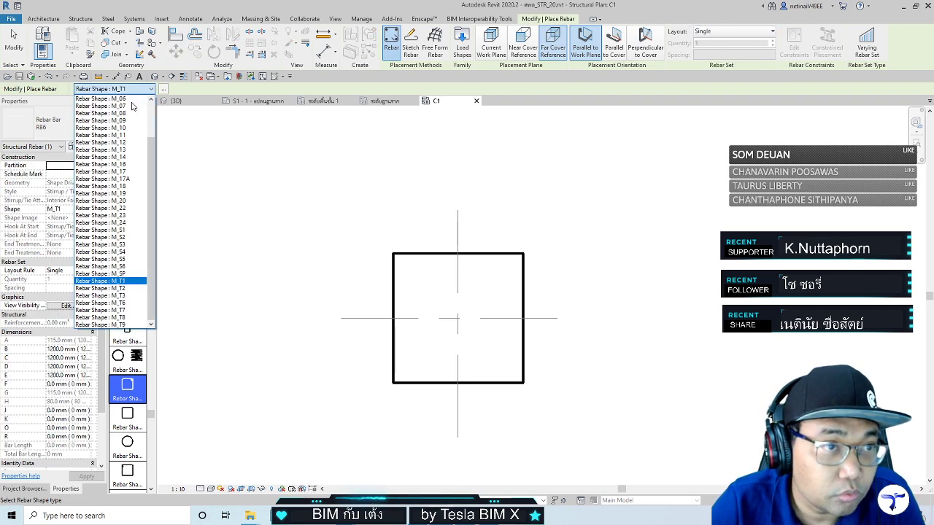
pyautogui.click(109, 101)
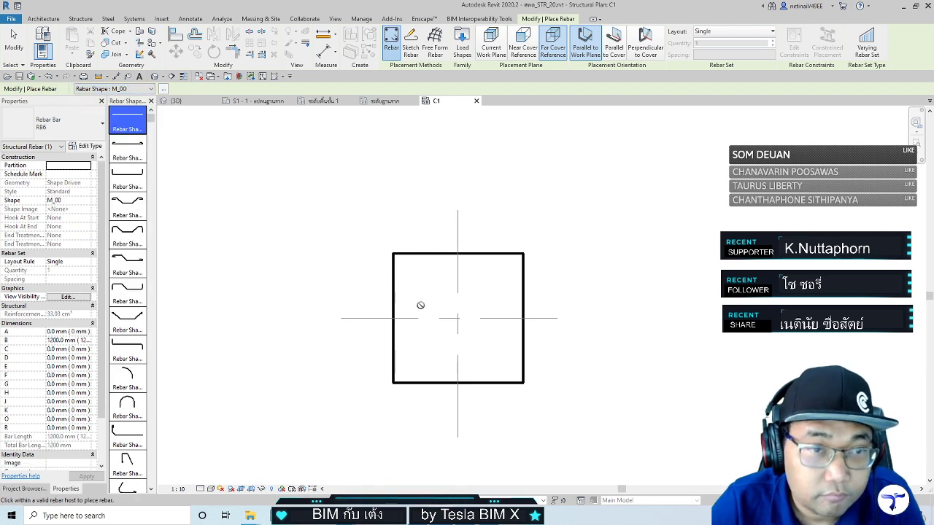
pyautogui.press('Escape')
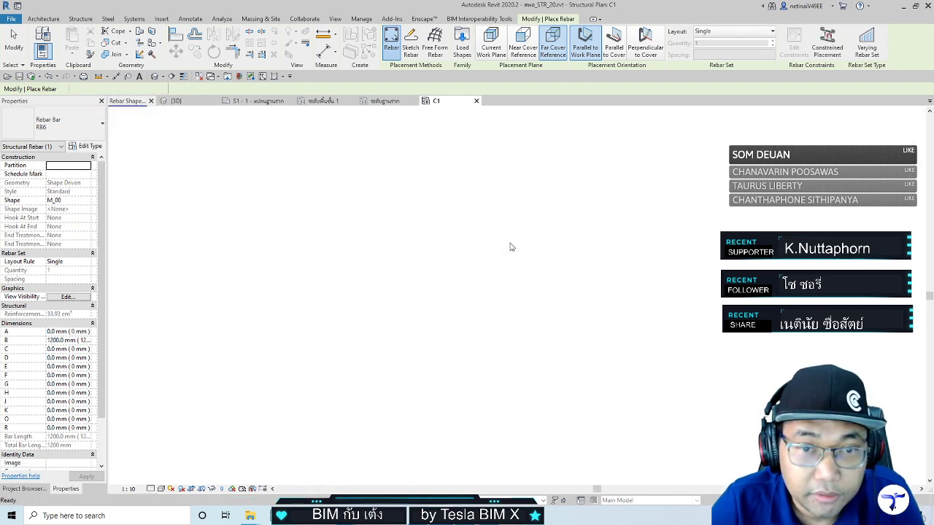
pyautogui.click(477, 247)
pyautogui.press('Escape')
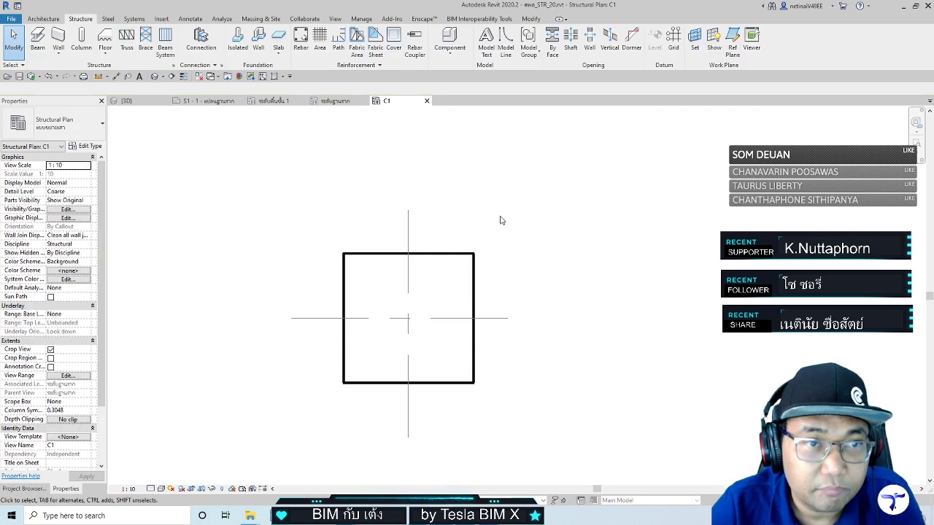
# On the foundation plan, delete the C1 callout beside footing A1 and confirm the warning
pyautogui.click(336, 101)
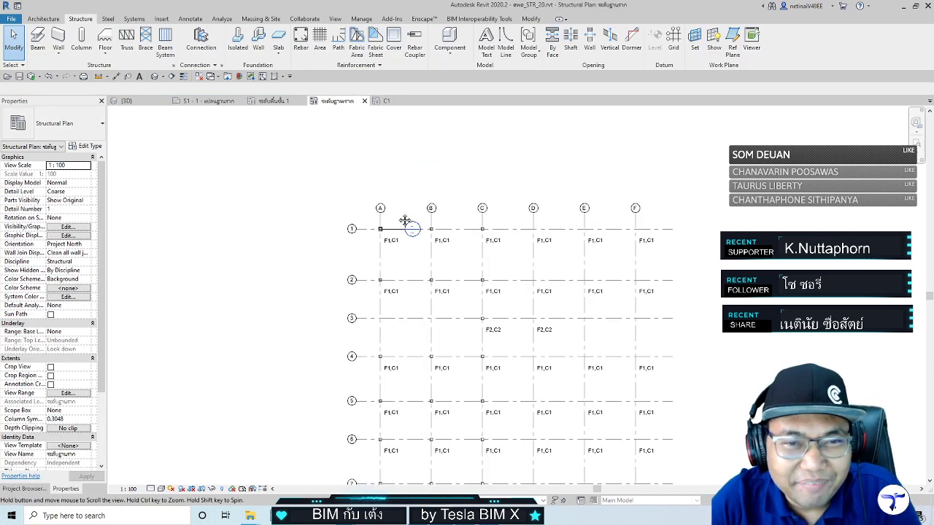
pyautogui.scroll(5, 408, 218)
pyautogui.scroll(2, 475, 266)
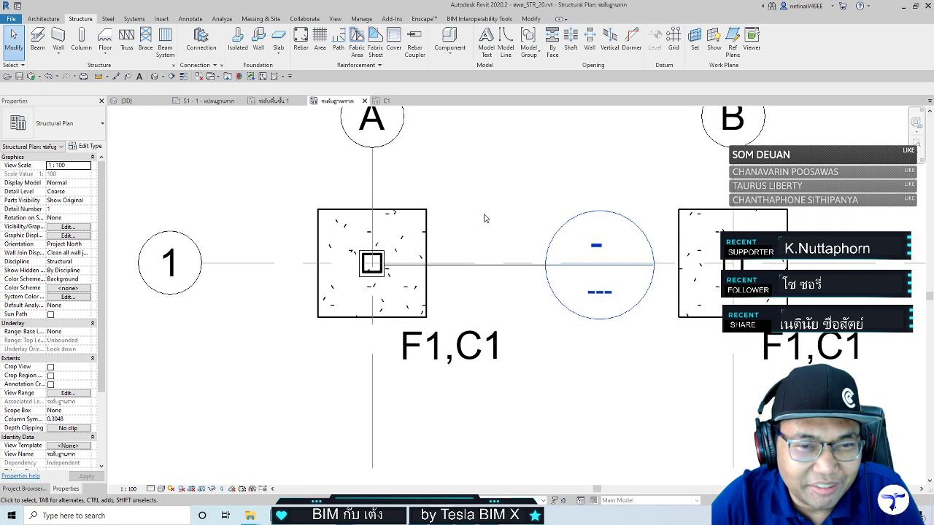
pyautogui.click(501, 271)
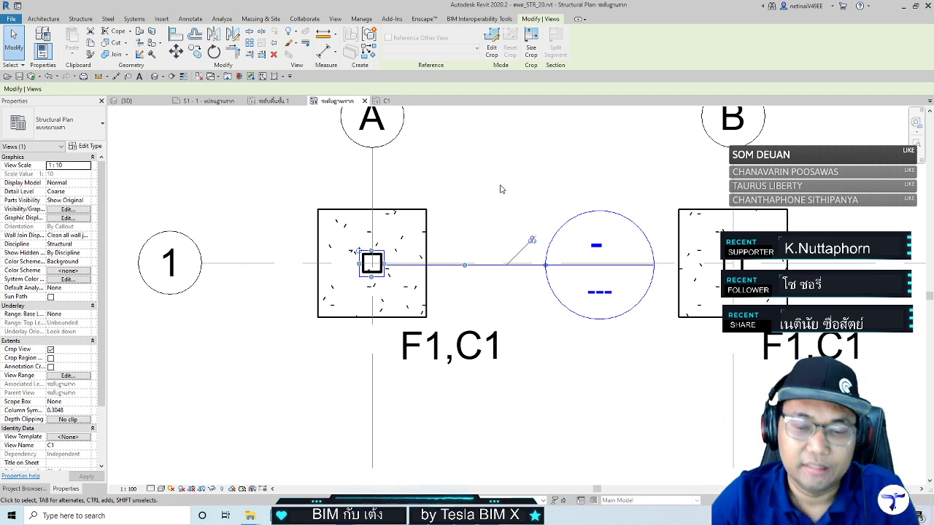
pyautogui.press('Delete')
pyautogui.press('Return')
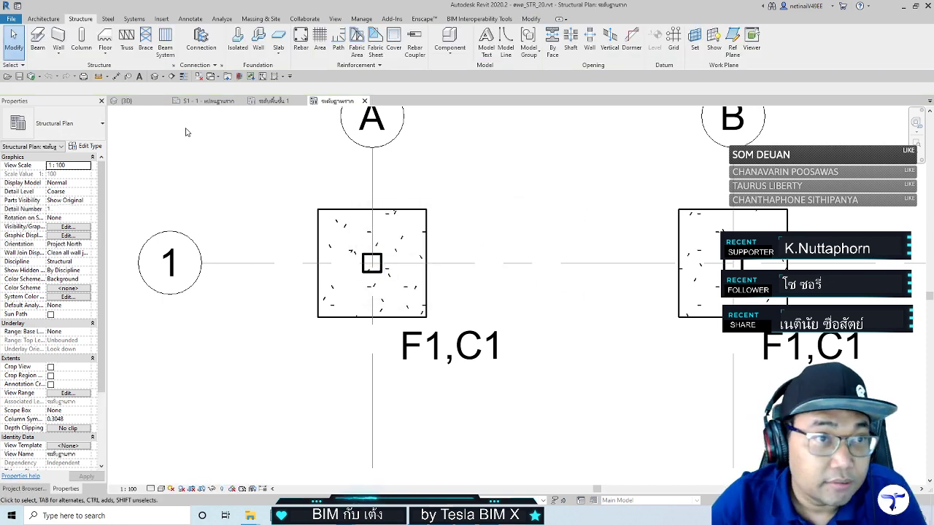
# Duplicate the section type as 'Column Section' and draw Section 7 horizontally across footing A1
pyautogui.click(171, 76)
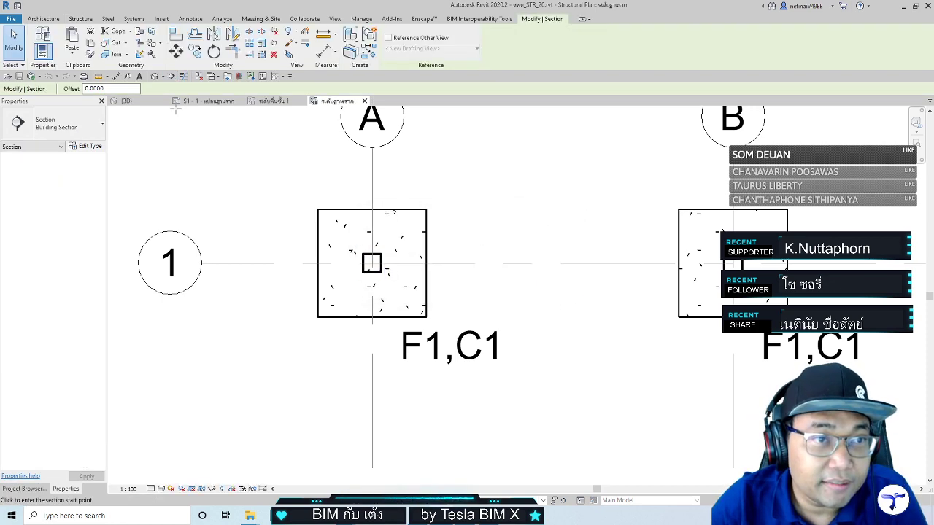
pyautogui.click(89, 145)
pyautogui.click(556, 157)
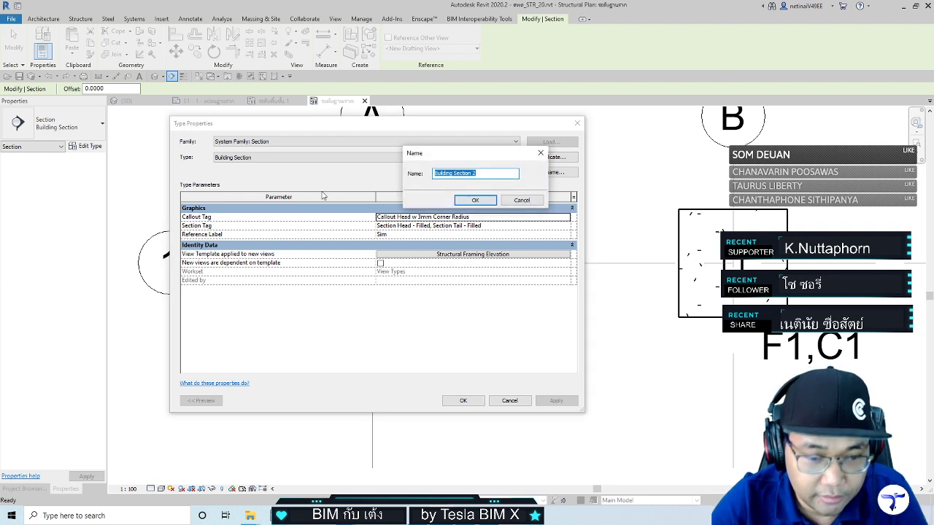
pyautogui.write('mn')
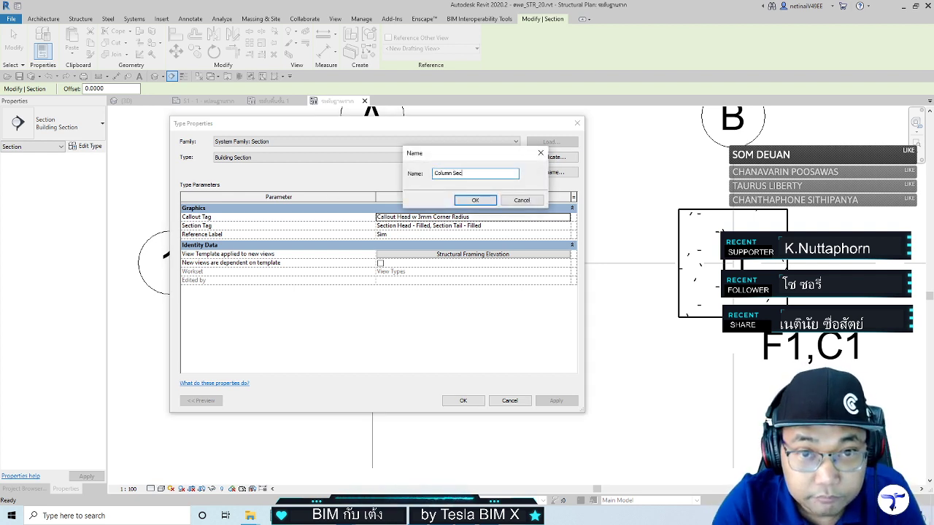
pyautogui.press('Return')
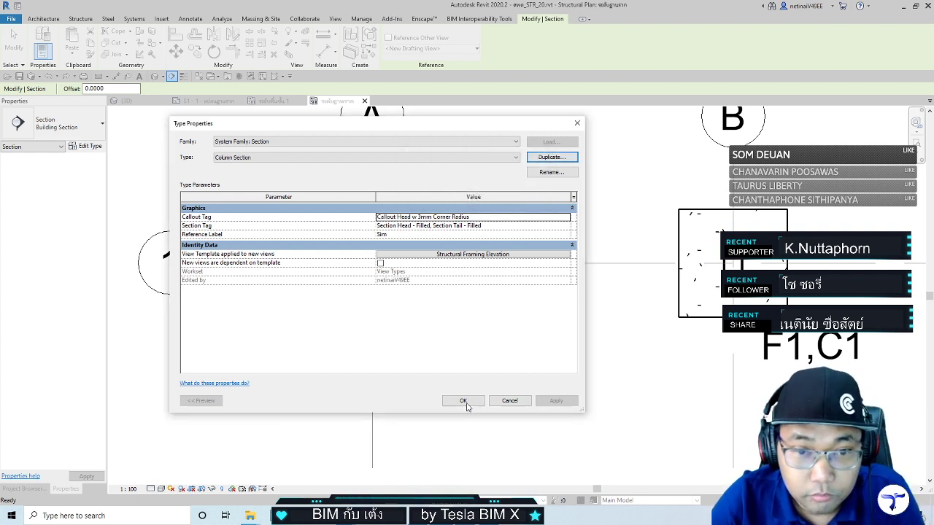
pyautogui.click(464, 402)
pyautogui.click(349, 278)
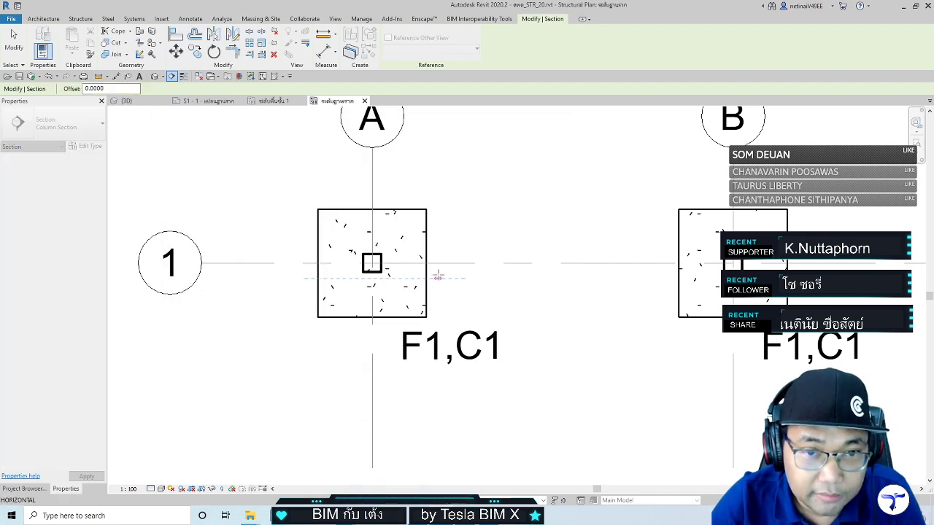
pyautogui.click(437, 277)
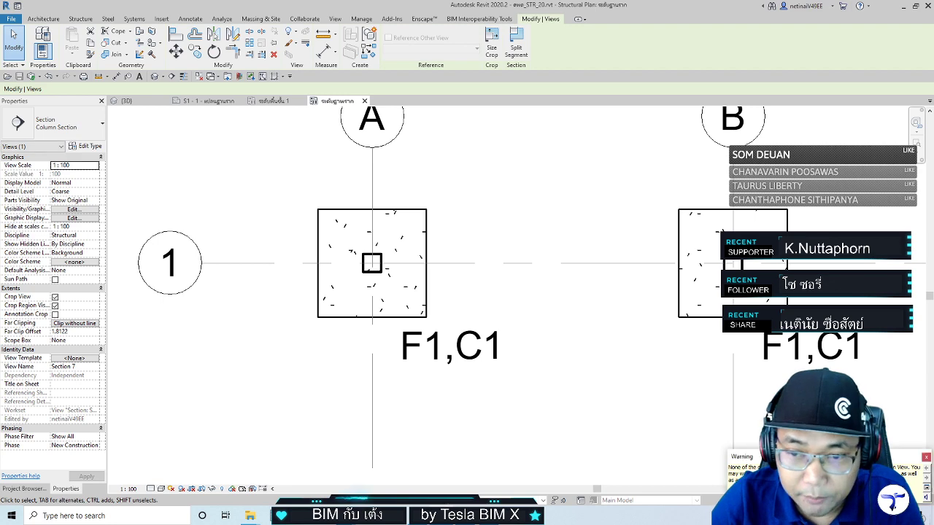
# Dismiss the warning and expand the column section views in the Project Browser
pyautogui.moveTo(788, 458); pyautogui.dragTo(281, 186)
pyautogui.click(420, 184)
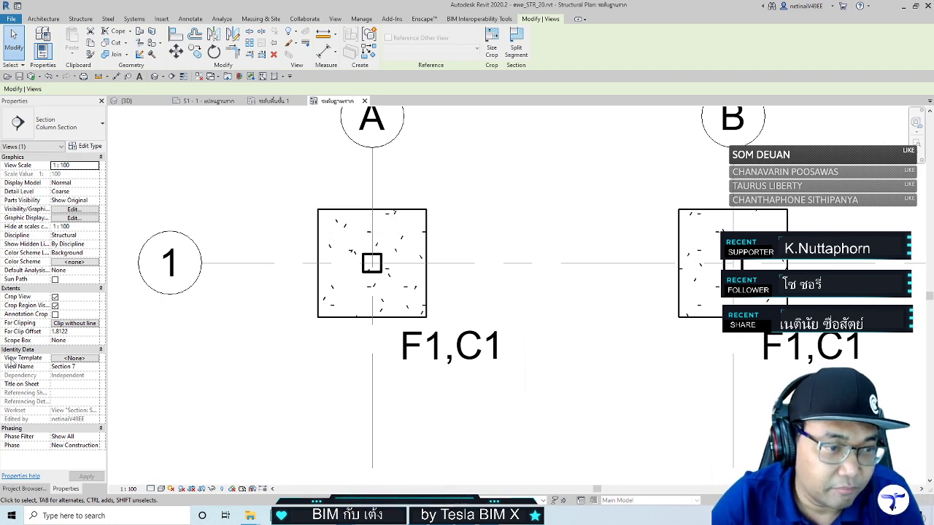
pyautogui.click(28, 489)
pyautogui.scroll(-2, 50, 279)
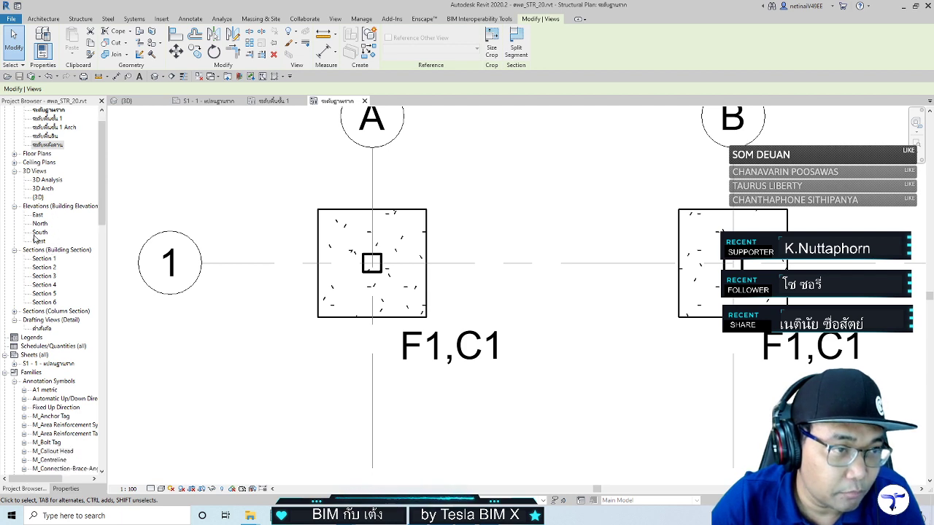
pyautogui.click(14, 320)
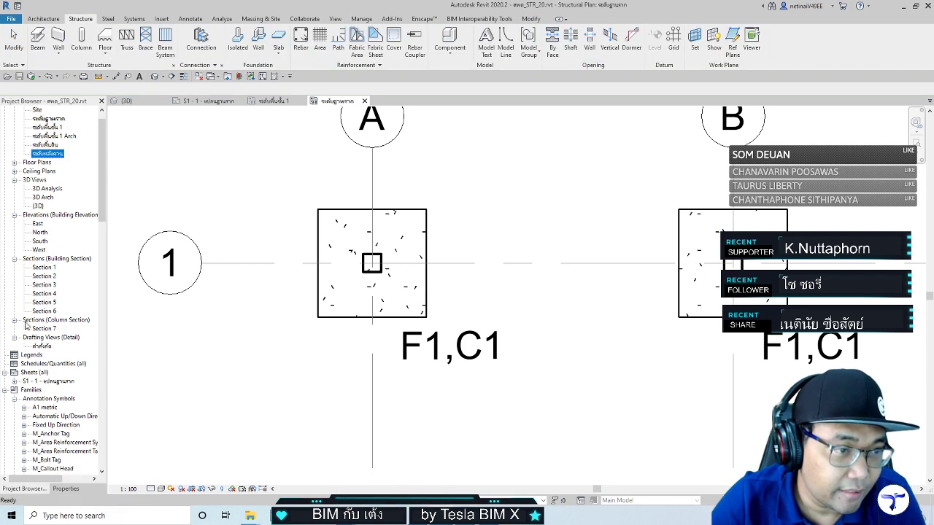
pyautogui.scroll(-1, 33, 319)
pyautogui.scroll(-2, 53, 290)
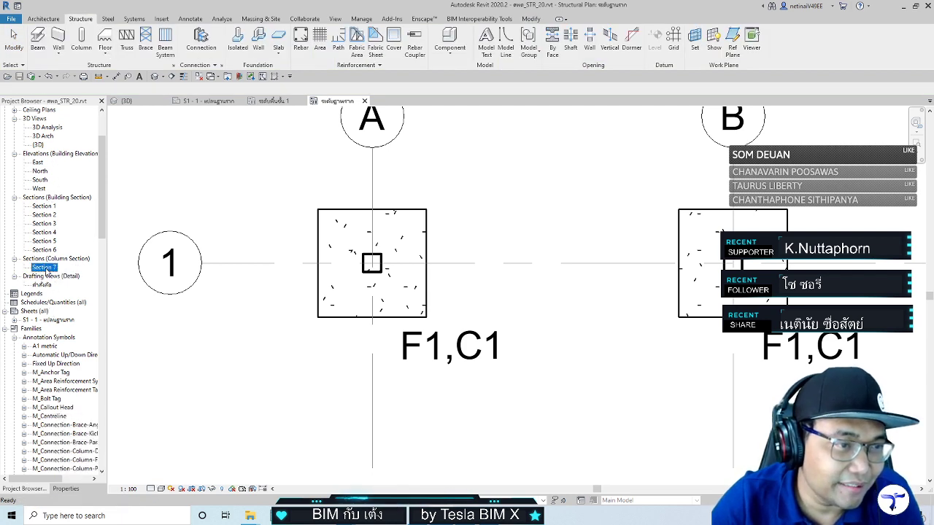
# Rename Section 7 to 'C1 Section' and open it, framing the column and levels
pyautogui.click(42, 267)
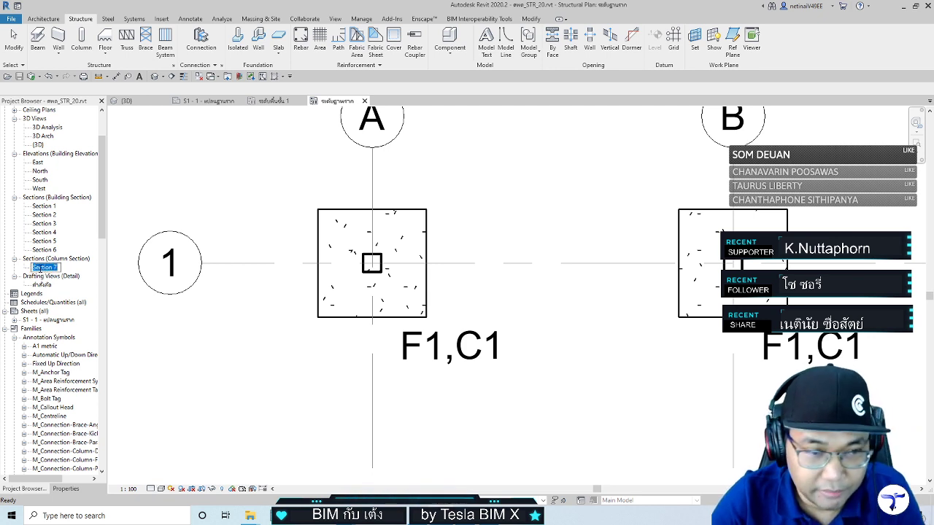
pyautogui.write('C1')
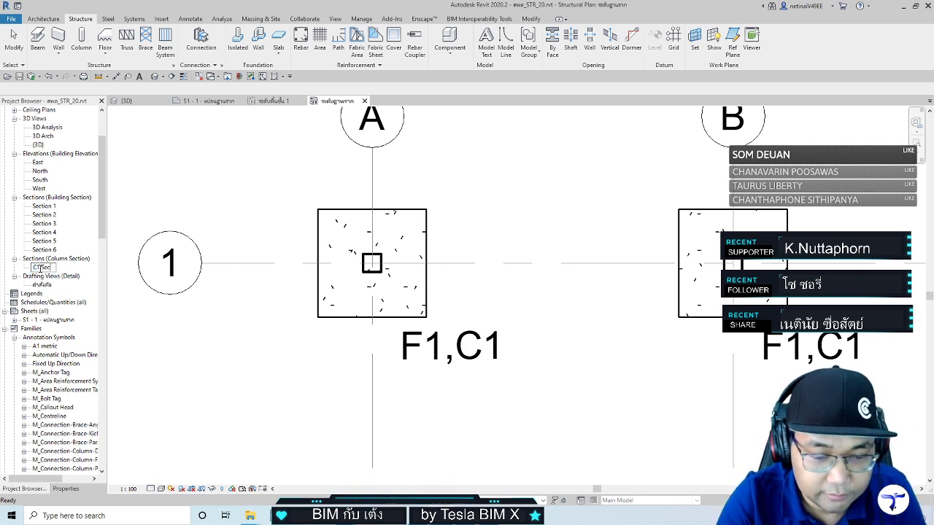
pyautogui.press('Return')
pyautogui.doubleClick(45, 267)
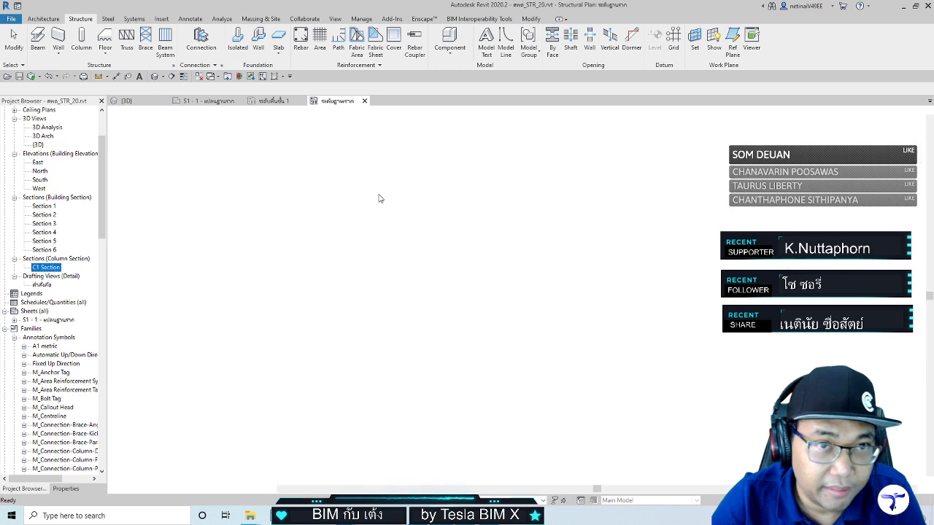
pyautogui.moveTo(595, 299); pyautogui.dragTo(502, 273, button='middle')
pyautogui.scroll(1, 503, 273)
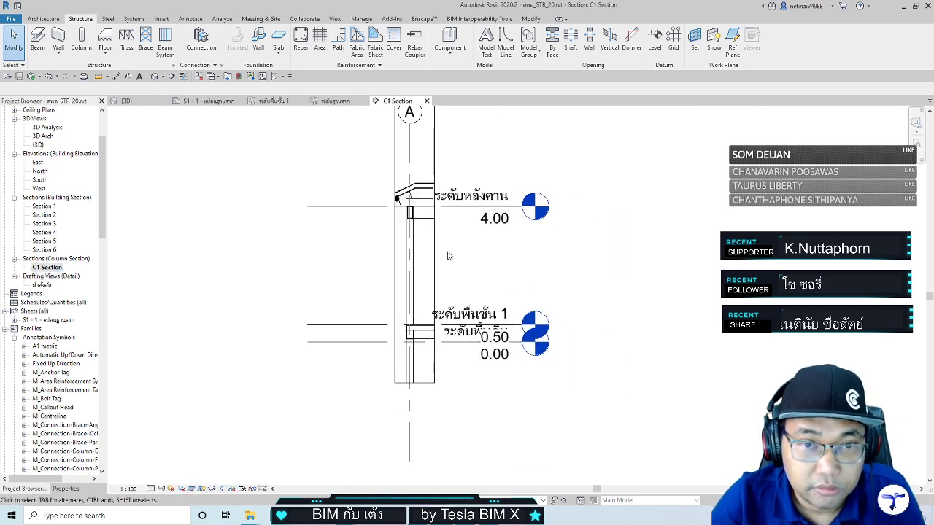
# Set the section to 1:20 and trim the crop region's top and bottom to the footing
pyautogui.click(128, 489)
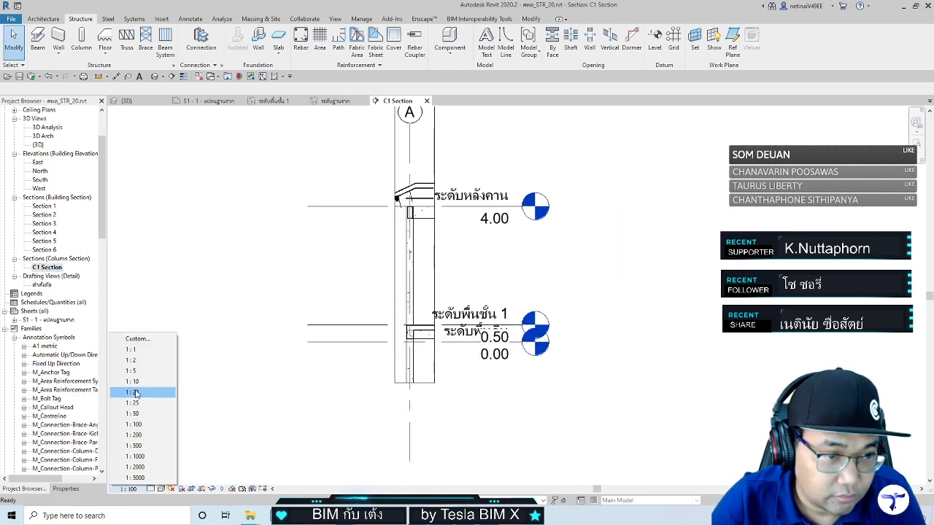
pyautogui.click(138, 394)
pyautogui.click(427, 117)
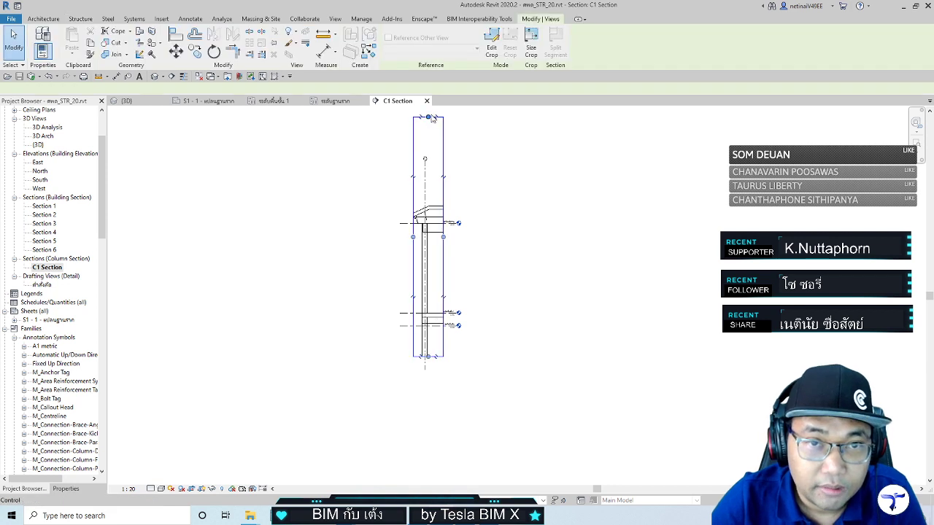
pyautogui.moveTo(427, 116); pyautogui.dragTo(427, 286)
pyautogui.moveTo(427, 356); pyautogui.dragTo(426, 415)
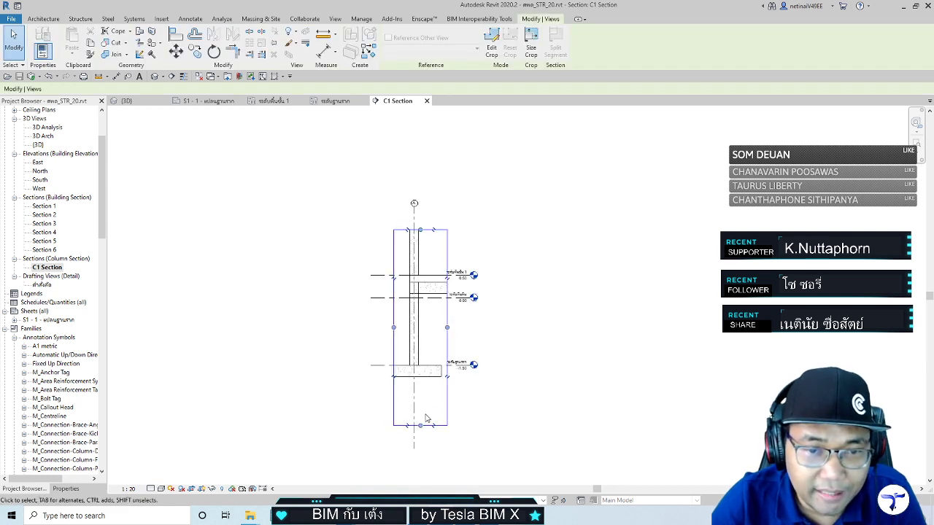
pyautogui.scroll(4, 426, 416)
pyautogui.moveTo(423, 376); pyautogui.dragTo(423, 350)
# Tighten the crop region's left and top edges around the column and finish editing
pyautogui.moveTo(370, 235); pyautogui.dragTo(348, 235)
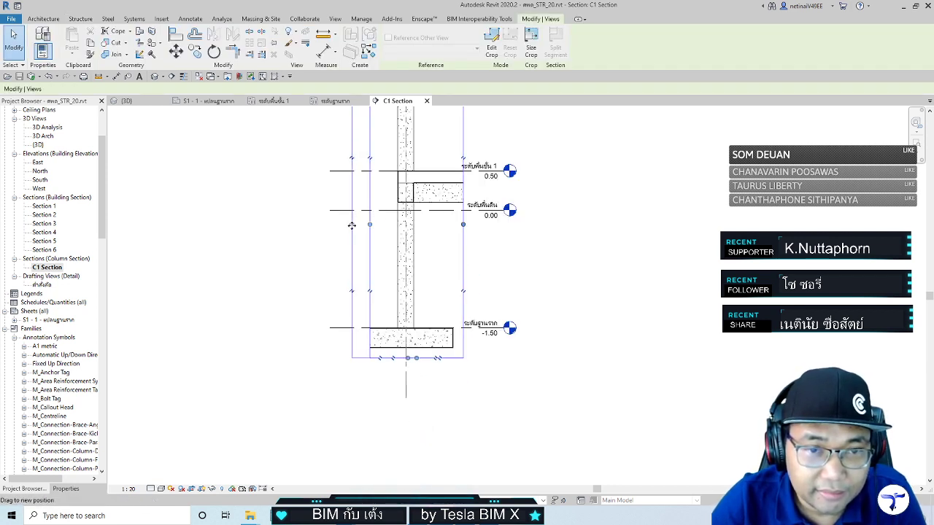
pyautogui.moveTo(408, 146); pyautogui.dragTo(355, 240, button='middle')
pyautogui.moveTo(357, 181); pyautogui.dragTo(355, 218)
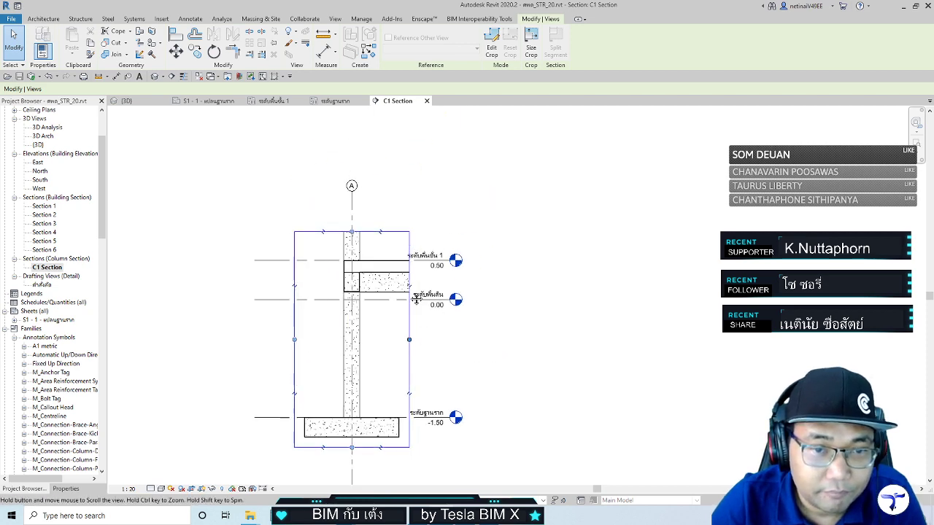
pyautogui.click(392, 298)
pyautogui.scroll(2, 389, 315)
pyautogui.scroll(-1, 387, 332)
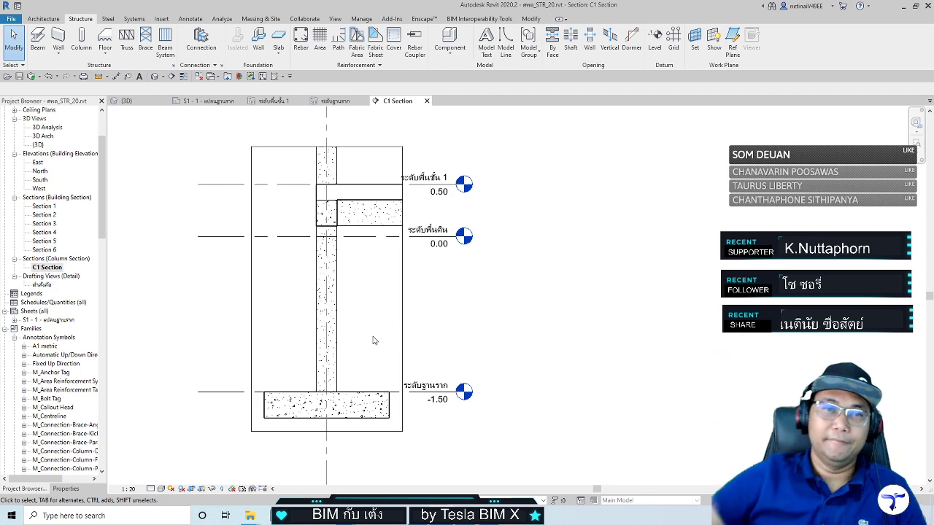
pyautogui.scroll(1, 373, 341)
pyautogui.scroll(1, 379, 332)
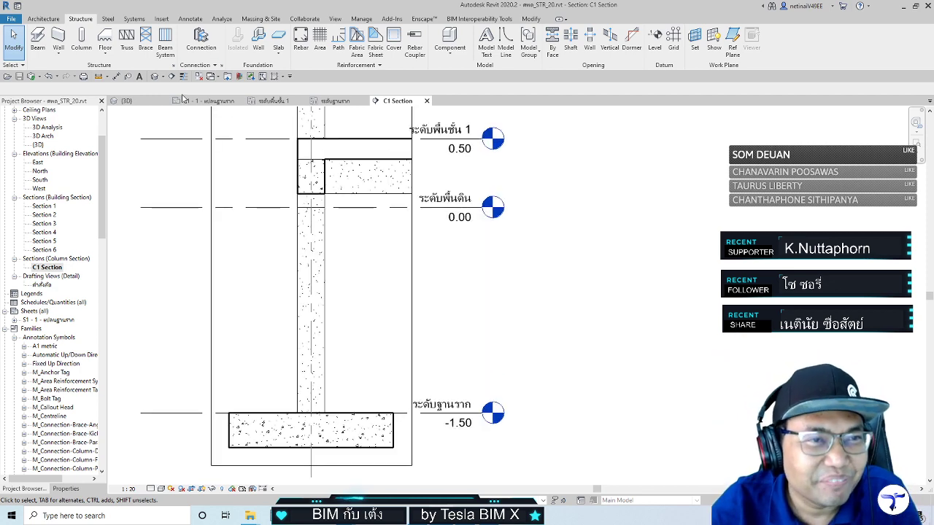
# Switch the section type to Detail and duplicate it as a new 'Column Detail' type
pyautogui.click(65, 489)
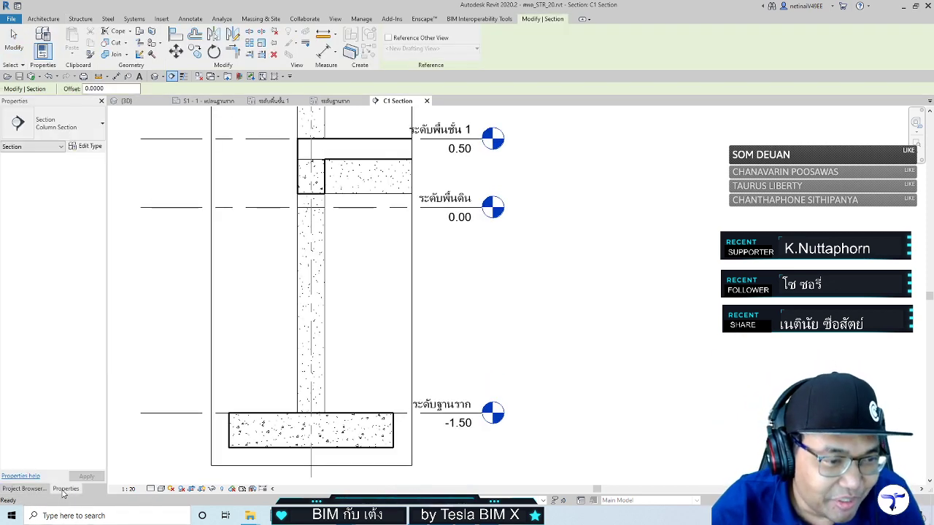
pyautogui.click(52, 120)
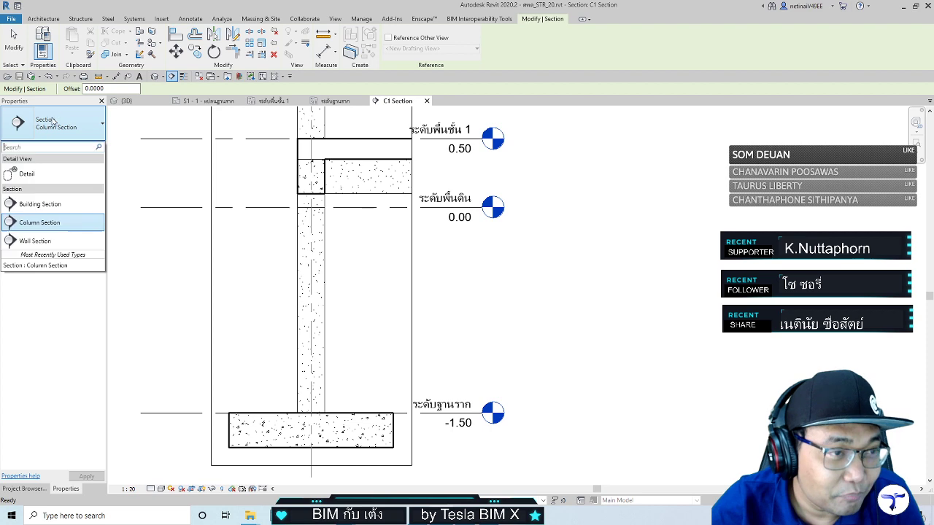
pyautogui.click(26, 173)
pyautogui.click(86, 146)
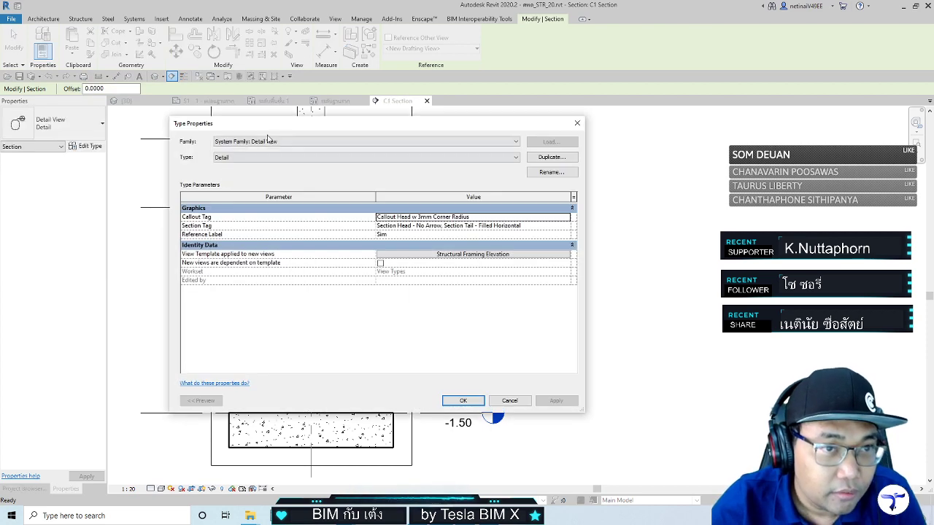
pyautogui.click(550, 157)
pyautogui.write('Column Detail')
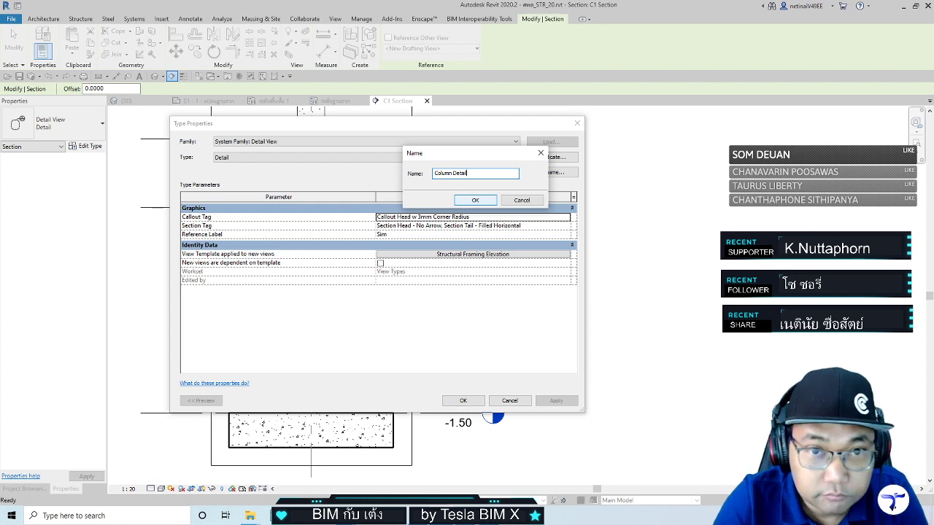
pyautogui.click(468, 202)
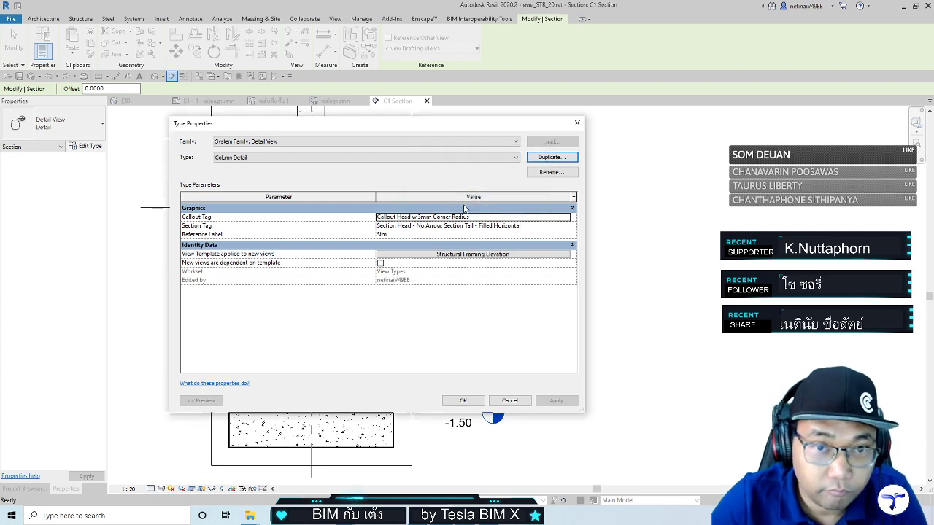
pyautogui.click(462, 400)
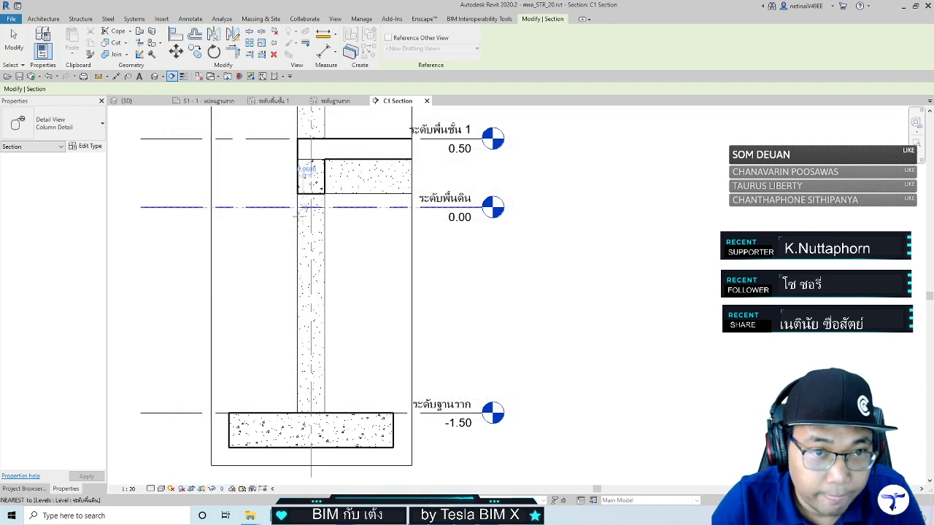
# Draw a horizontal Column Detail cut across the column above the footing
pyautogui.click(361, 315)
pyautogui.moveTo(306, 343); pyautogui.dragTo(399, 334, button='middle')
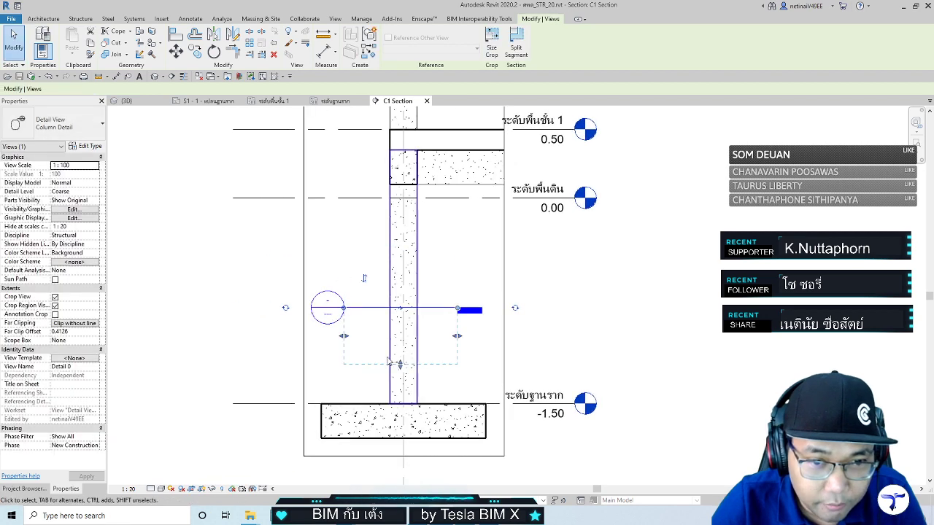
pyautogui.press('Escape')
pyautogui.scroll(1, 457, 281)
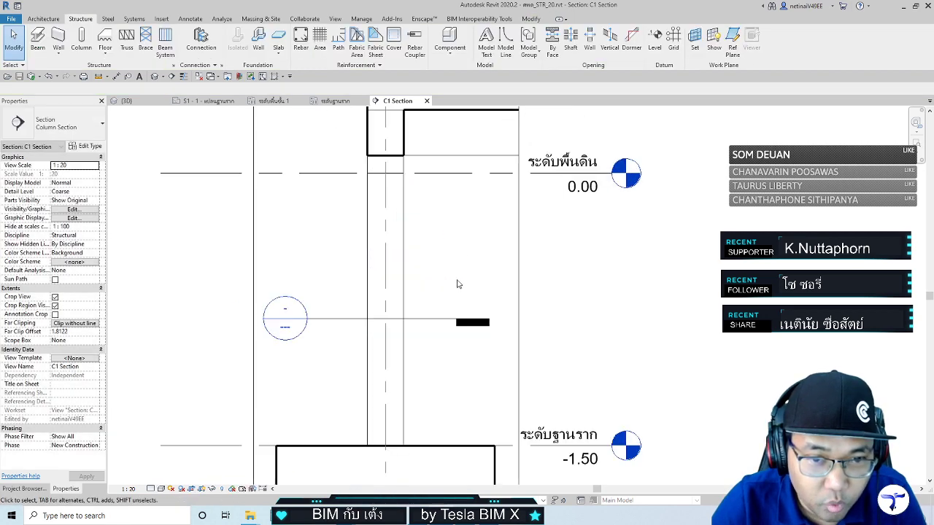
pyautogui.scroll(-1, 342, 356)
pyautogui.moveTo(343, 358); pyautogui.dragTo(306, 302, button='middle')
pyautogui.scroll(1, 254, 204)
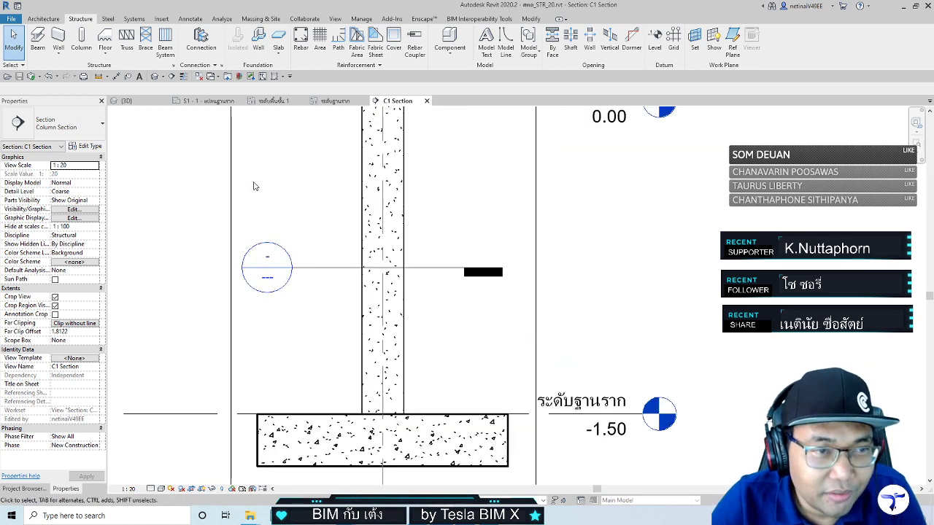
# Rename the detail view to C1 and open it
pyautogui.click(327, 269)
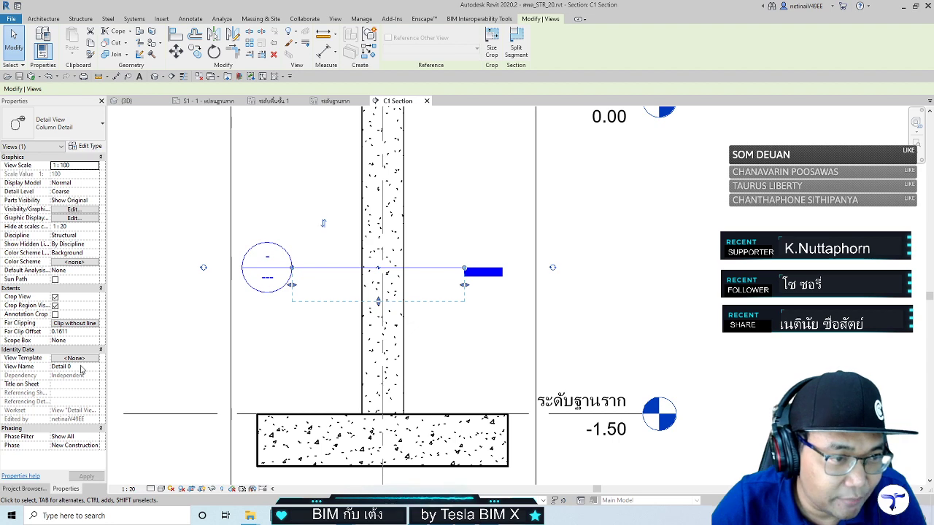
pyautogui.click(85, 367)
pyautogui.write('C1')
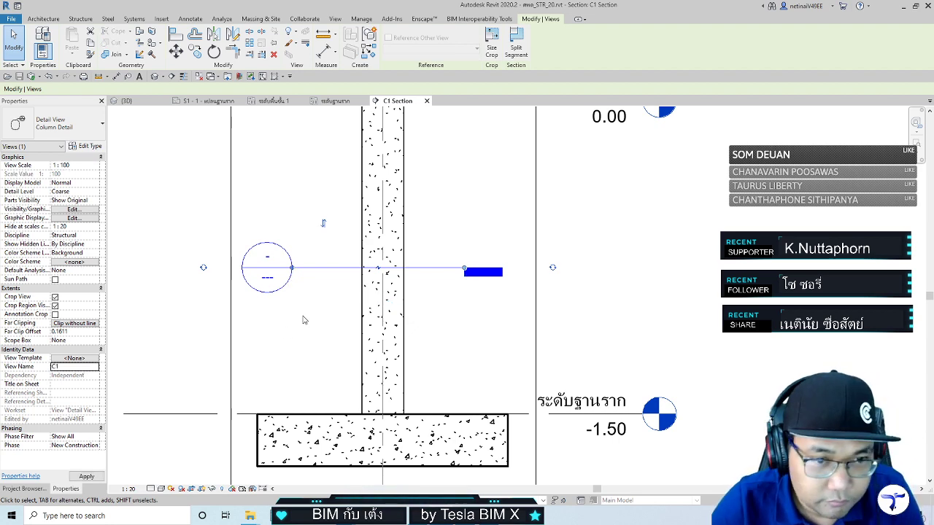
pyautogui.press('Return')
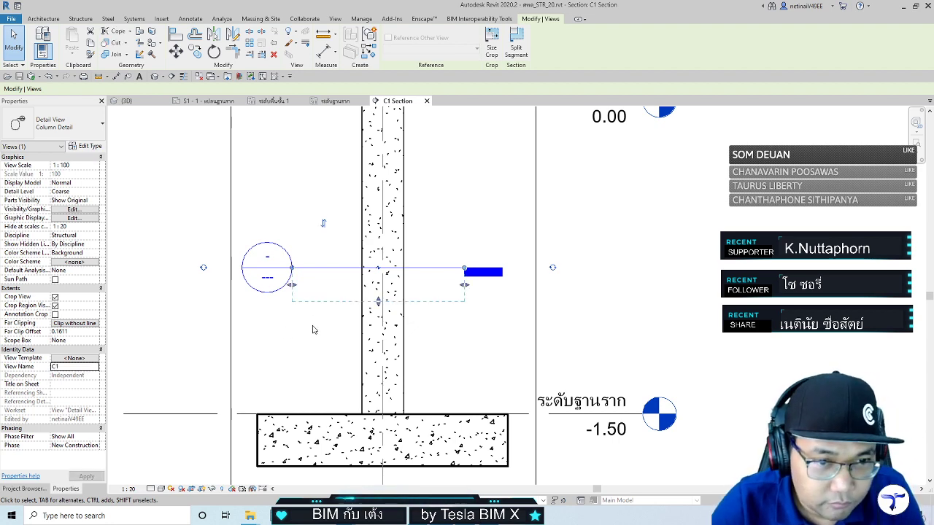
pyautogui.click(312, 331)
pyautogui.moveTo(312, 332); pyautogui.dragTo(327, 281, button='middle')
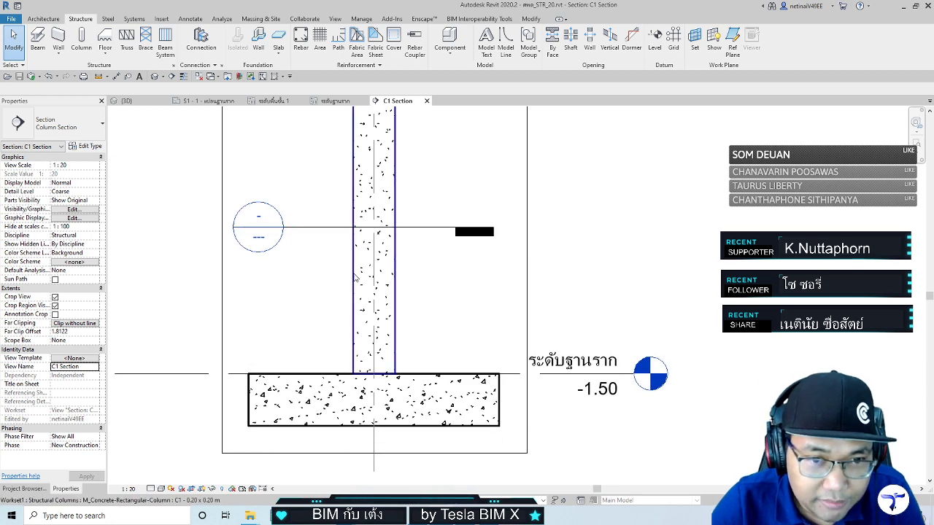
pyautogui.click(323, 281)
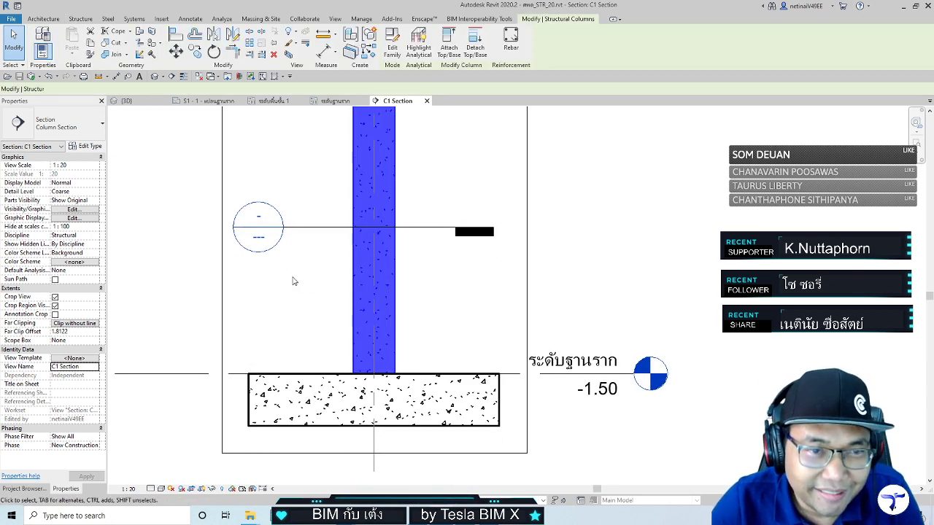
pyautogui.doubleClick(272, 248)
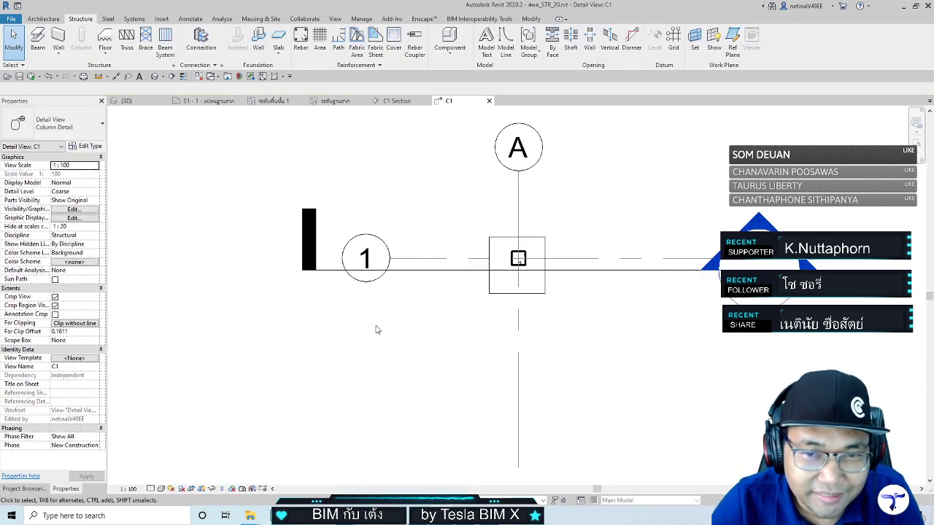
# Reselect and then deselect the column in the C1 detail view
pyautogui.scroll(-3, 467, 257)
pyautogui.scroll(-1, 467, 257)
pyautogui.scroll(4, 465, 256)
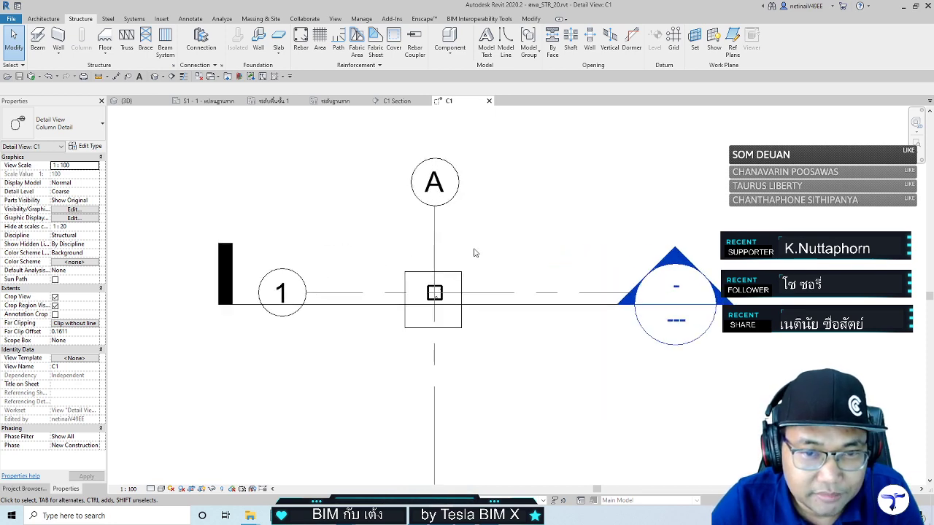
pyautogui.rightClick(488, 188)
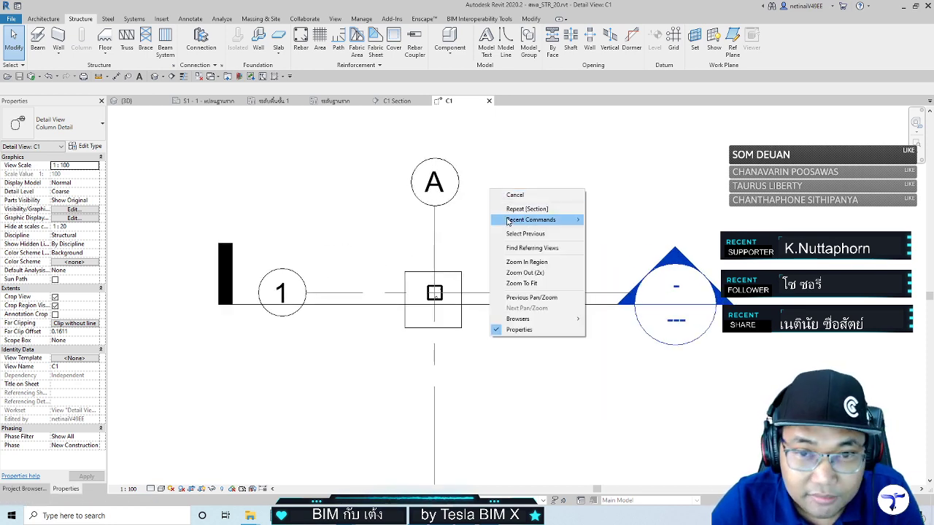
pyautogui.click(520, 236)
pyautogui.click(491, 258)
# Review the 0.00 level in C1 Section, then return to the C1 detail's view scale list
pyautogui.scroll(3, 475, 274)
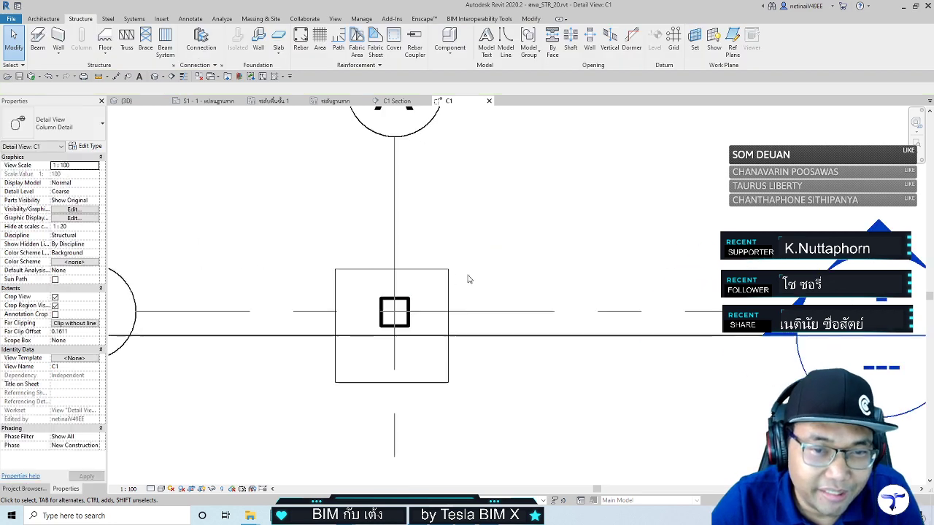
pyautogui.doubleClick(401, 120)
pyautogui.moveTo(409, 253); pyautogui.dragTo(424, 294, button='middle')
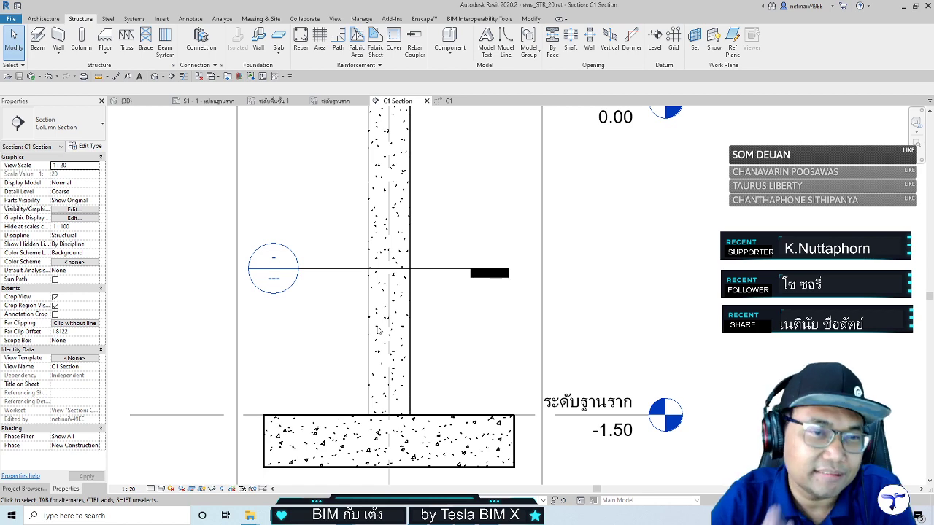
pyautogui.moveTo(331, 336); pyautogui.dragTo(299, 315, button='middle')
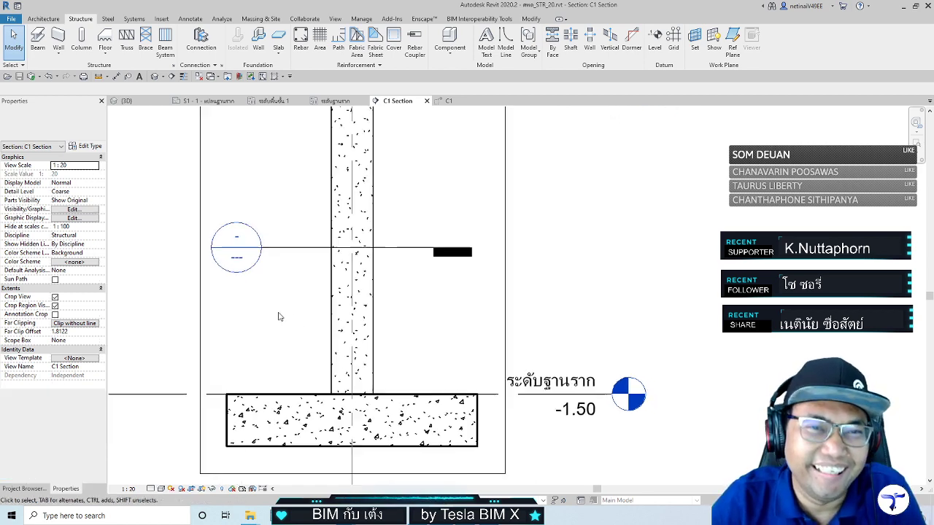
pyautogui.doubleClick(247, 270)
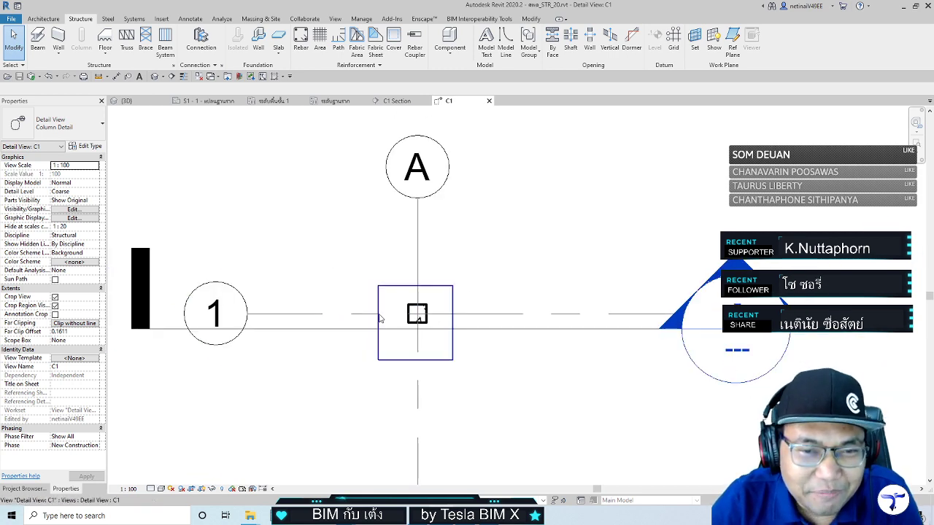
pyautogui.click(128, 488)
# Set the C1 detail to 1:10 and pull all four crop edges in around the column
pyautogui.click(134, 382)
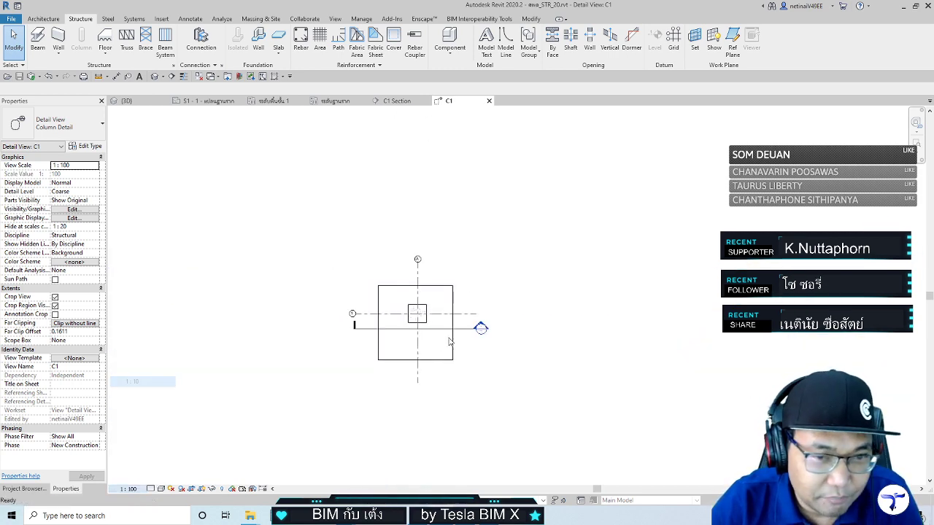
pyautogui.scroll(5, 412, 281)
pyautogui.click(473, 273)
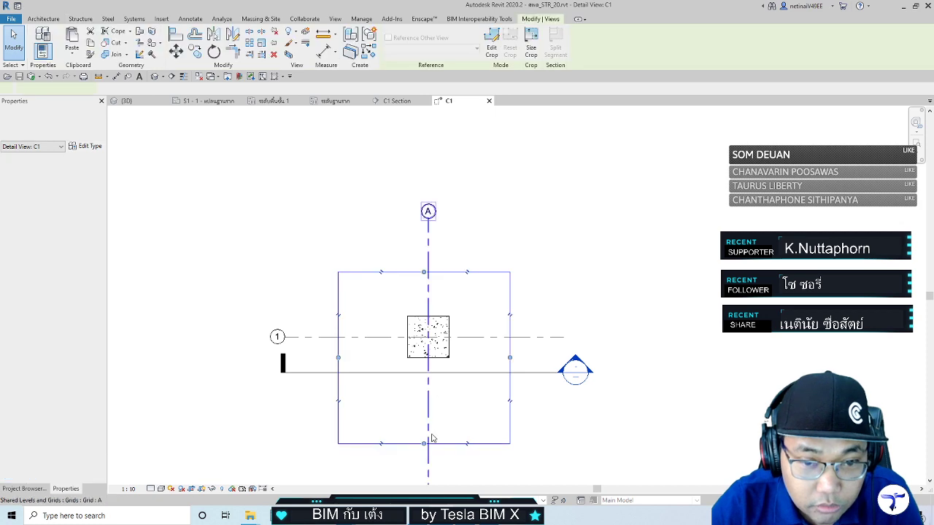
pyautogui.moveTo(424, 444); pyautogui.dragTo(424, 366)
pyautogui.scroll(3, 420, 311)
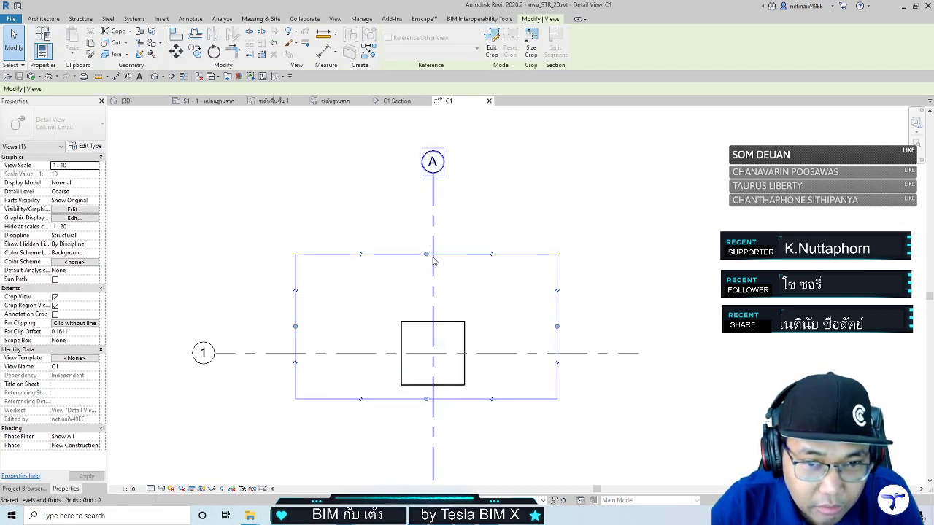
pyautogui.moveTo(426, 254); pyautogui.dragTo(426, 313)
pyautogui.moveTo(295, 357); pyautogui.dragTo(394, 356)
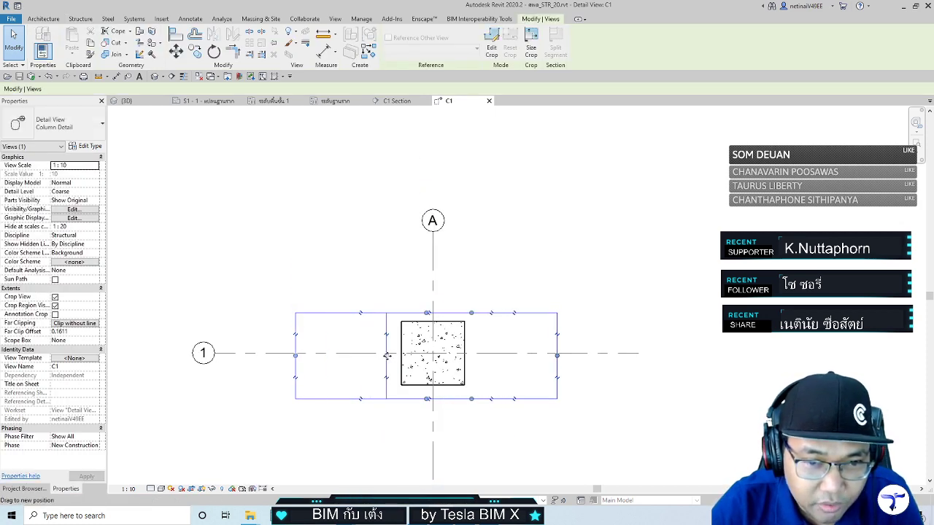
pyautogui.moveTo(557, 355); pyautogui.dragTo(476, 356)
pyautogui.click(525, 328)
# Hide grid A's top bubble and grid 1's left bubble
pyautogui.scroll(3, 502, 338)
pyautogui.scroll(-2, 503, 328)
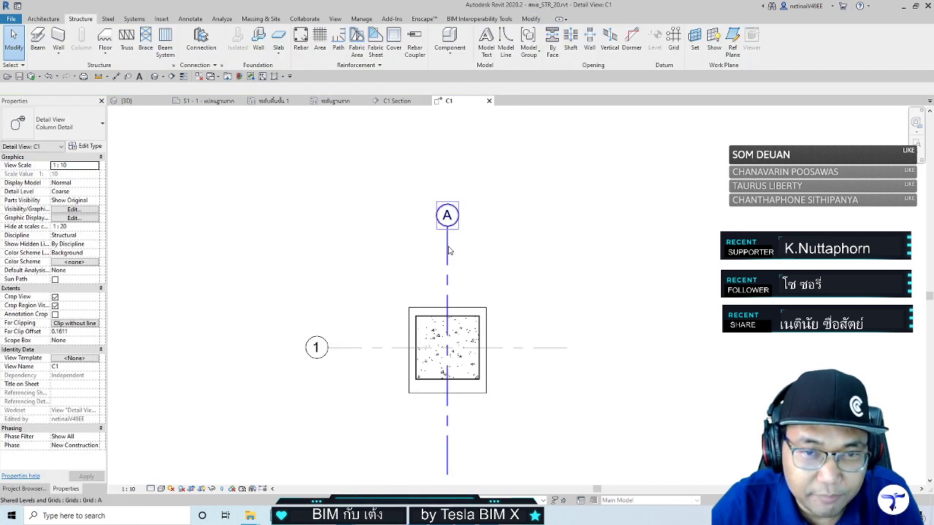
pyautogui.click(447, 201)
pyautogui.click(447, 163)
pyautogui.click(364, 347)
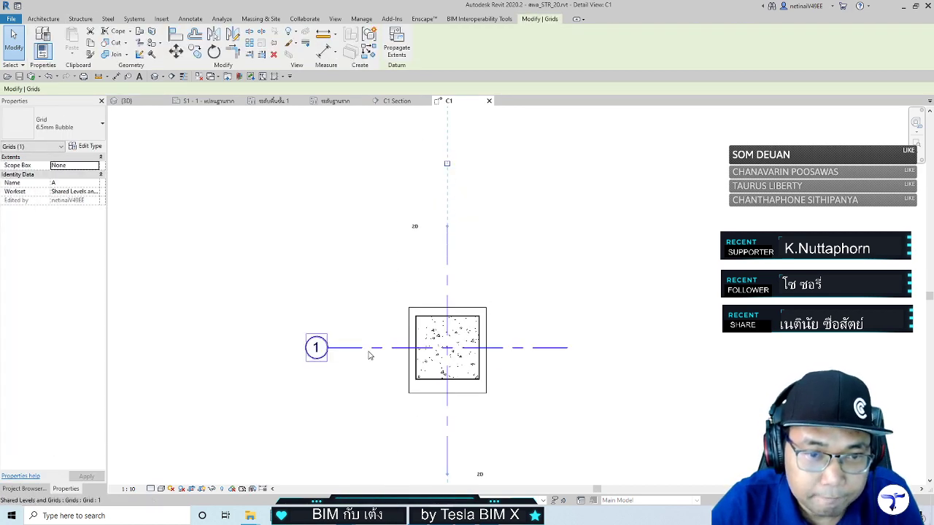
pyautogui.click(266, 346)
pyautogui.press('Escape')
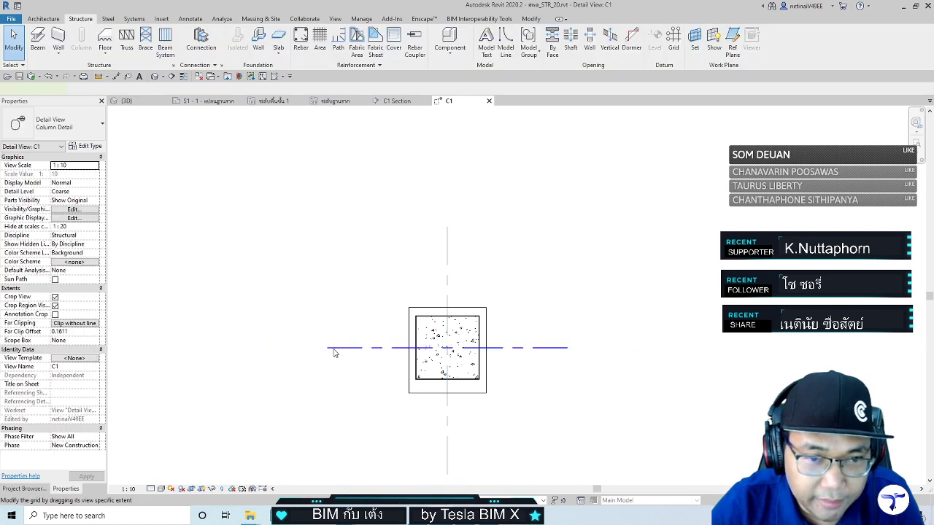
# Shorten grid A's end close to the column
pyautogui.click(363, 348)
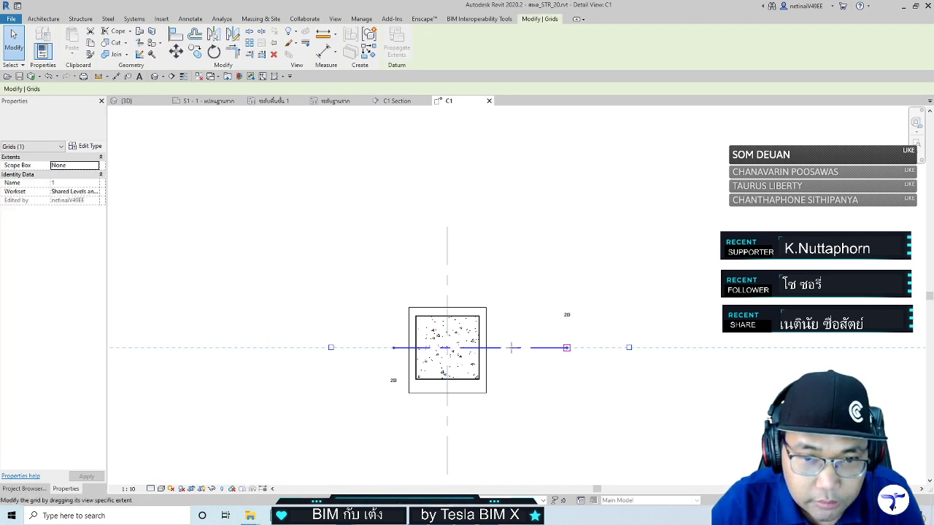
pyautogui.press('Escape')
pyautogui.click(448, 236)
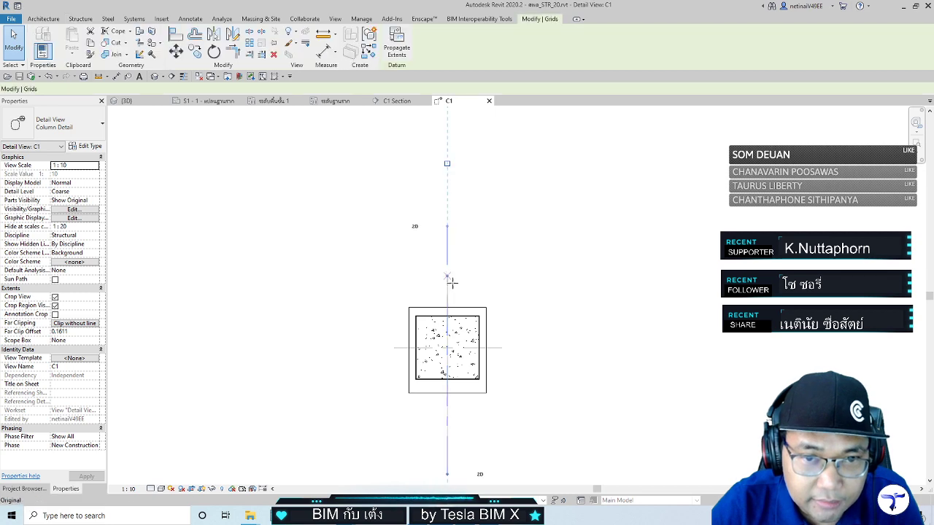
pyautogui.moveTo(500, 313); pyautogui.dragTo(431, 276, button='middle')
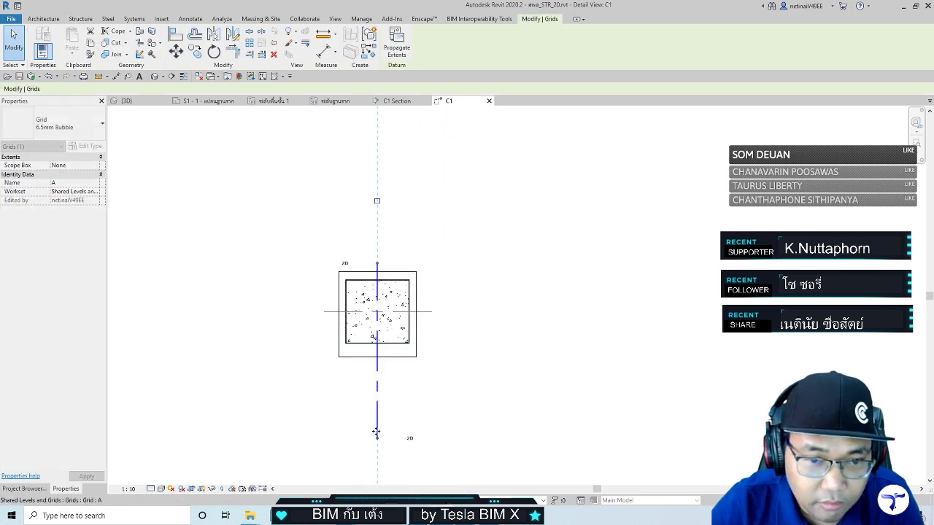
pyautogui.press('Escape')
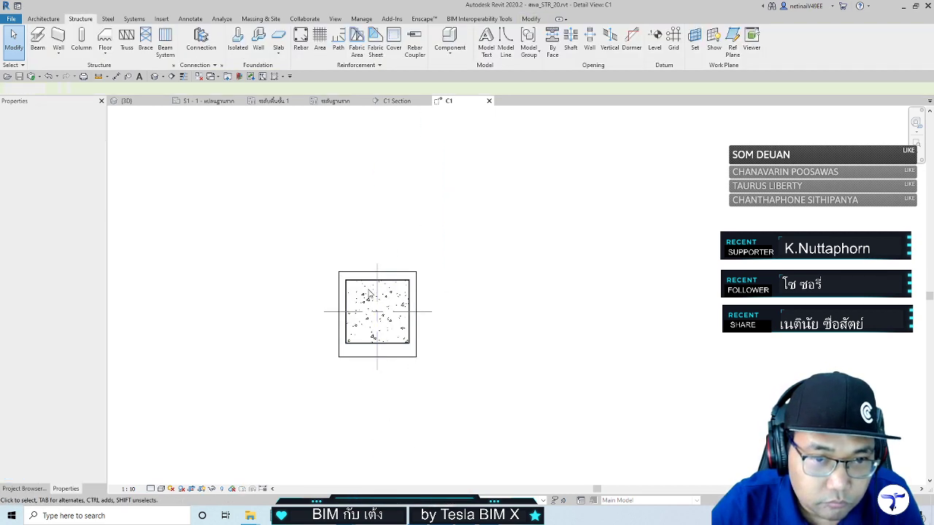
pyautogui.scroll(3, 381, 365)
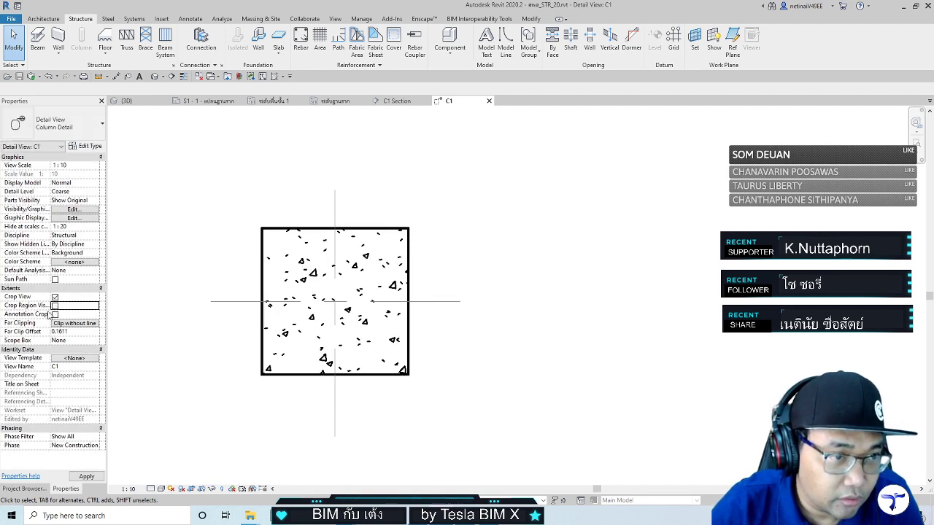
# Turn off the Structural Columns' foreground cut pattern in Visibility/Graphics (VV), then select the column
pyautogui.press('v')
pyautogui.press('v')
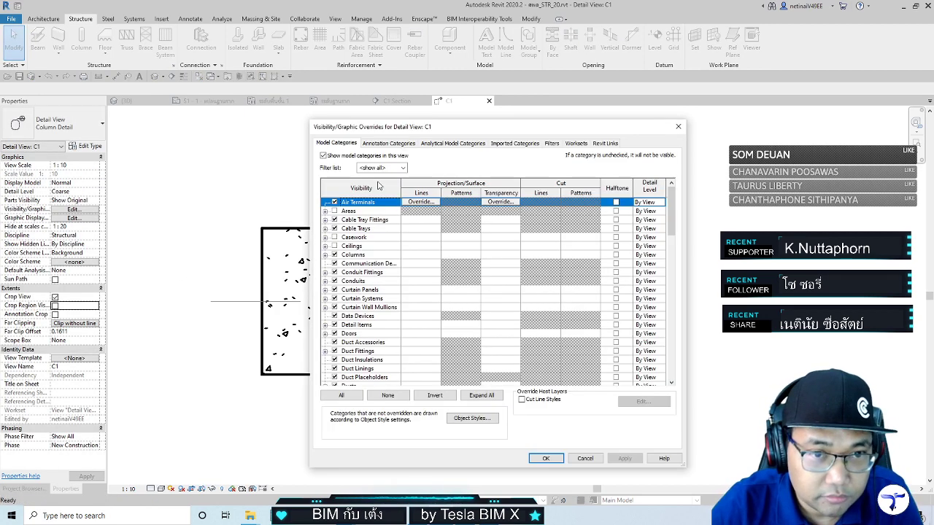
pyautogui.scroll(-5, 378, 319)
pyautogui.scroll(-3, 378, 319)
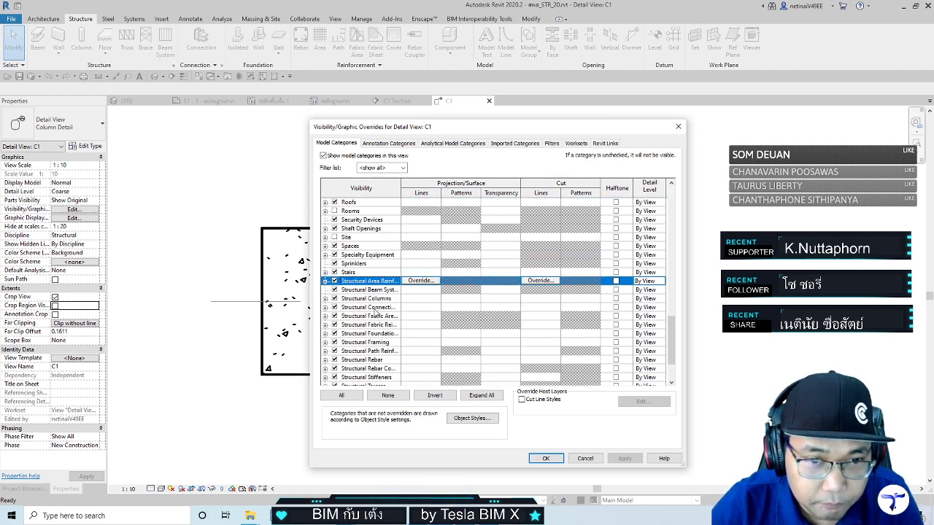
pyautogui.click(470, 302)
pyautogui.click(561, 299)
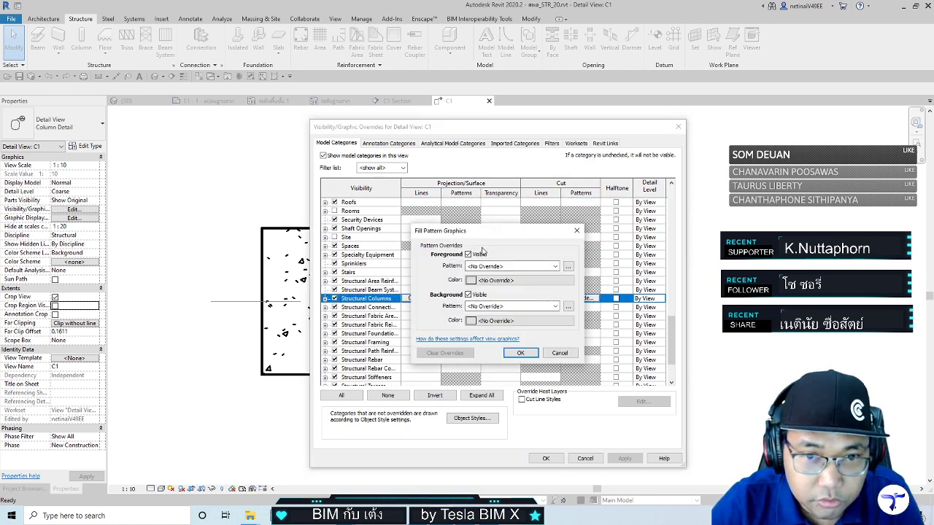
pyautogui.click(479, 254)
pyautogui.click(521, 354)
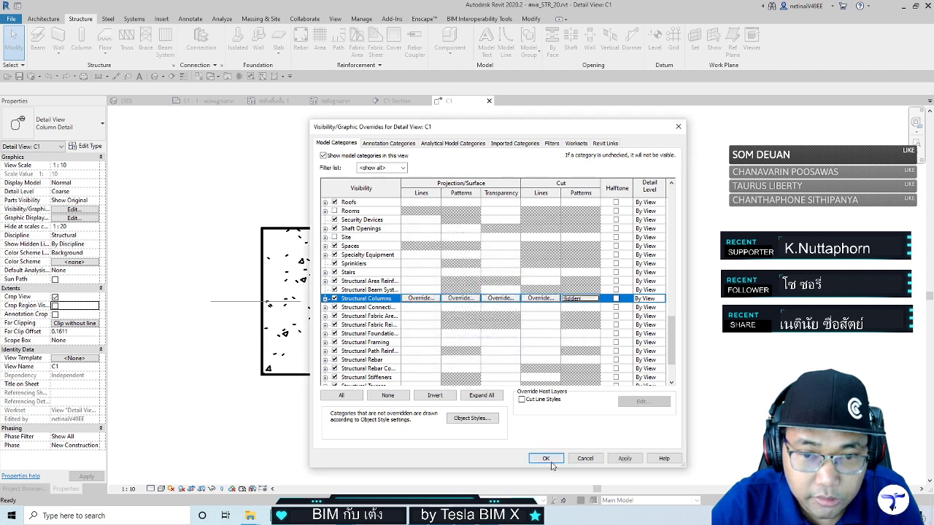
pyautogui.click(546, 458)
pyautogui.moveTo(458, 327); pyautogui.dragTo(355, 269, button='middle')
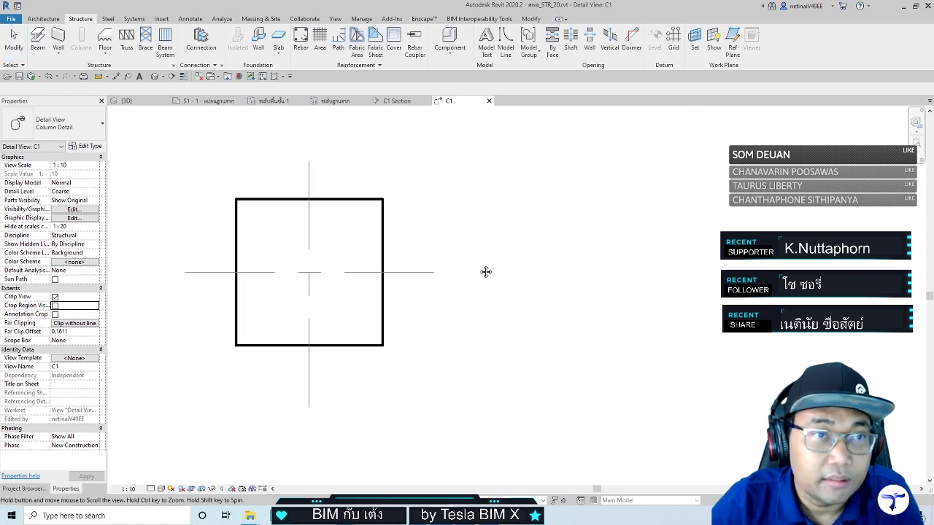
pyautogui.click(235, 235)
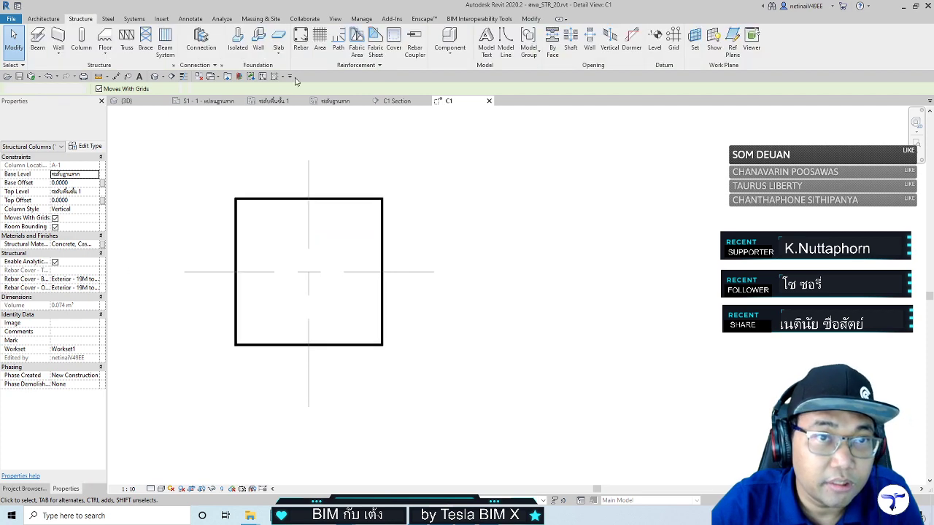
# Start rebar placement on the current work plane with a Maximum Spacing layout
pyautogui.click(206, 189)
pyautogui.click(299, 49)
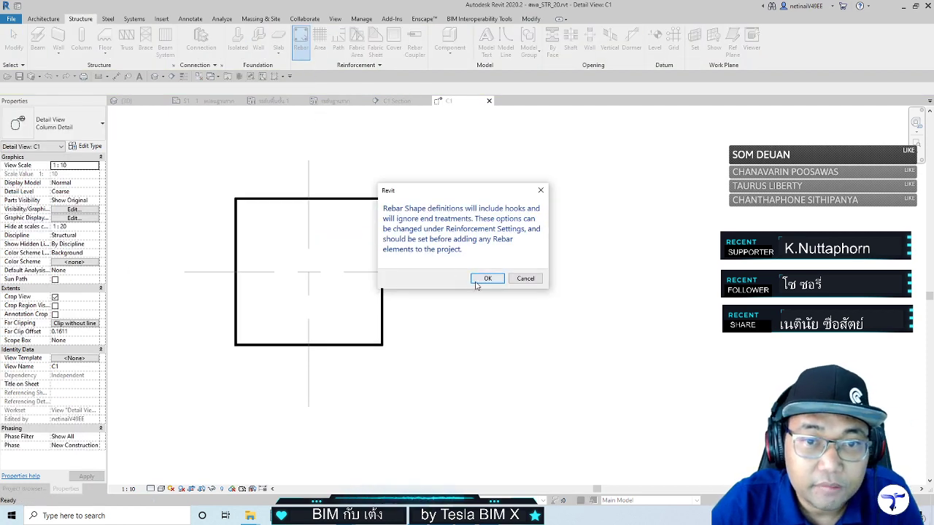
pyautogui.click(476, 281)
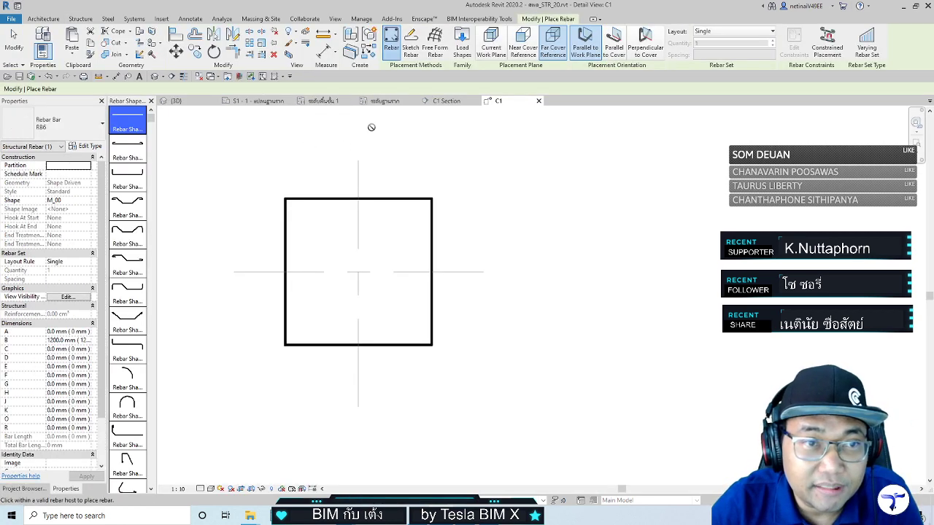
pyautogui.click(490, 45)
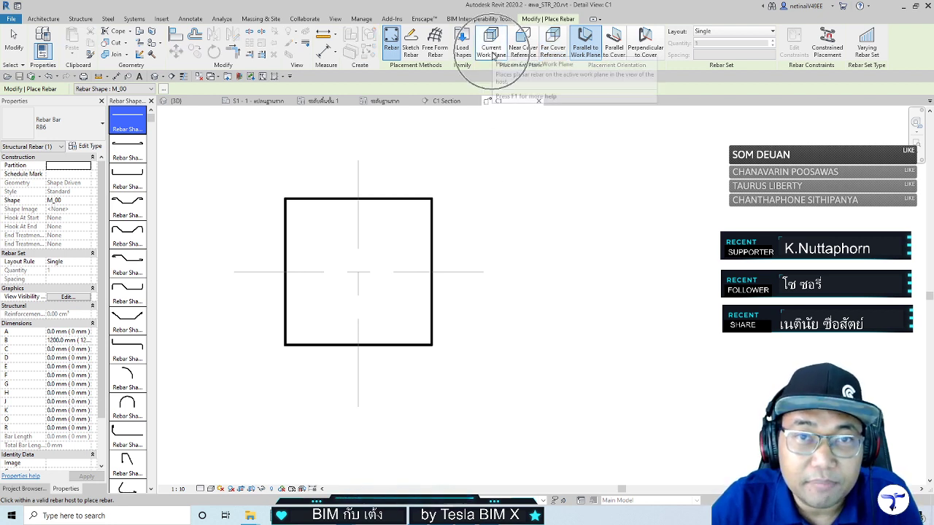
pyautogui.click(491, 46)
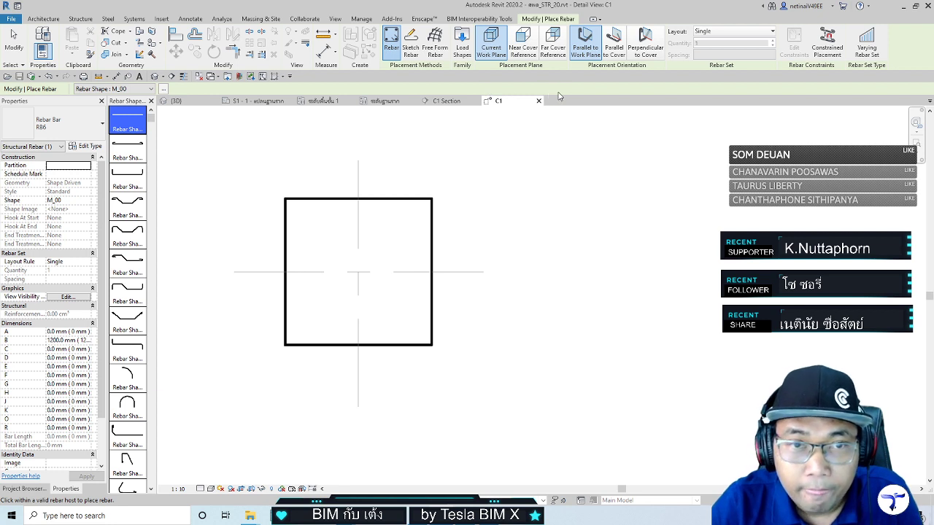
pyautogui.click(730, 31)
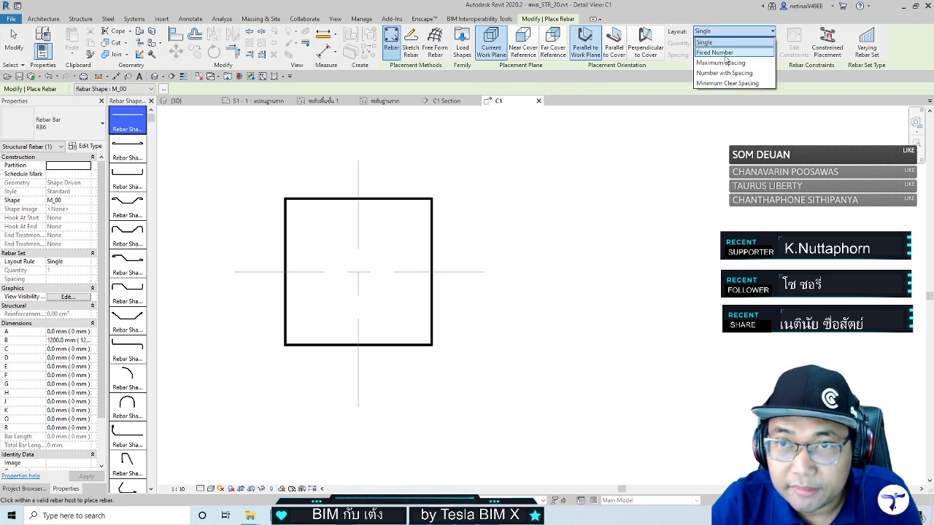
pyautogui.click(725, 63)
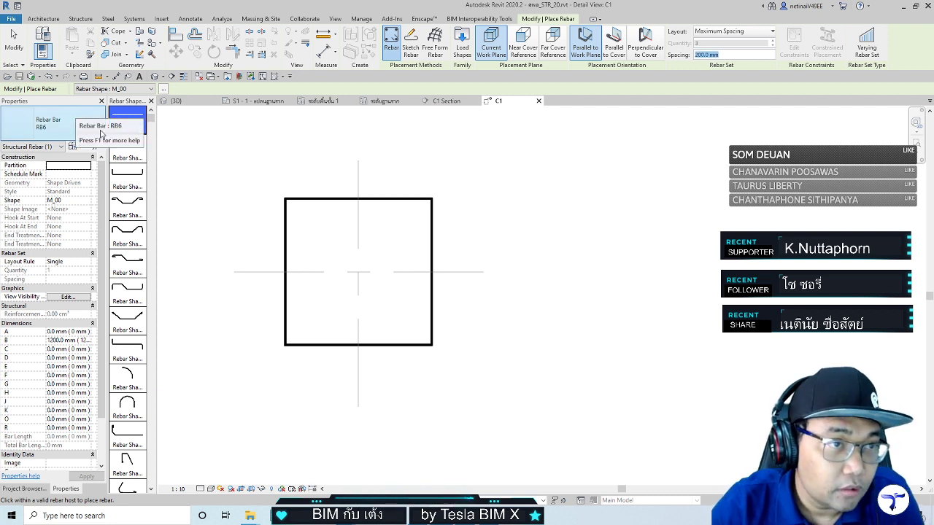
# Pick the M_T1 tie shape in the Rebar Shape Browser
pyautogui.scroll(-3, 137, 160)
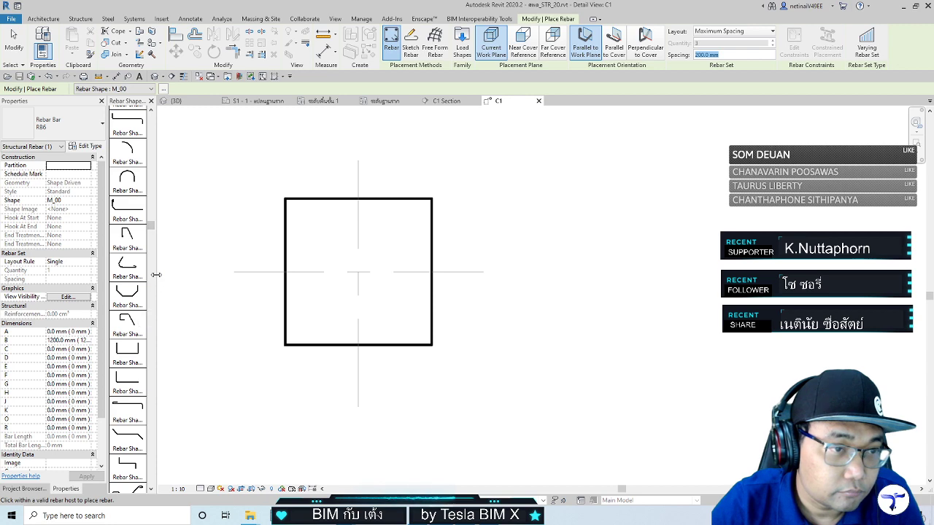
pyautogui.moveTo(156, 265); pyautogui.dragTo(215, 268)
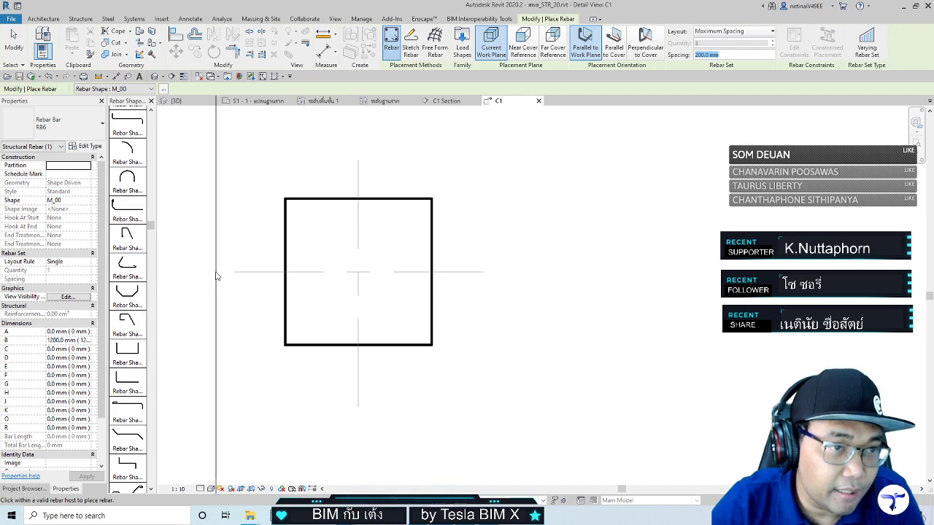
pyautogui.scroll(-2, 172, 286)
pyautogui.scroll(-1, 170, 284)
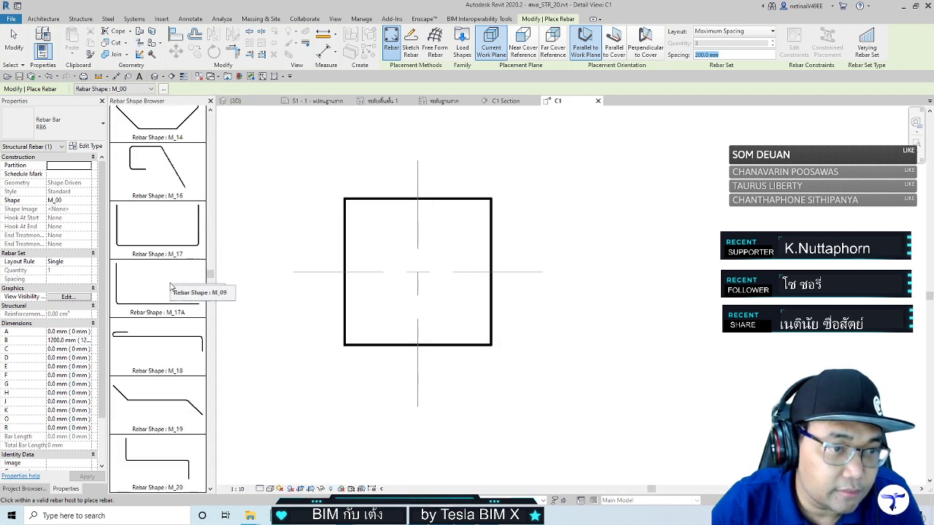
pyautogui.scroll(-1, 170, 285)
pyautogui.scroll(-1, 170, 284)
pyautogui.scroll(-1, 170, 286)
pyautogui.scroll(-2, 170, 287)
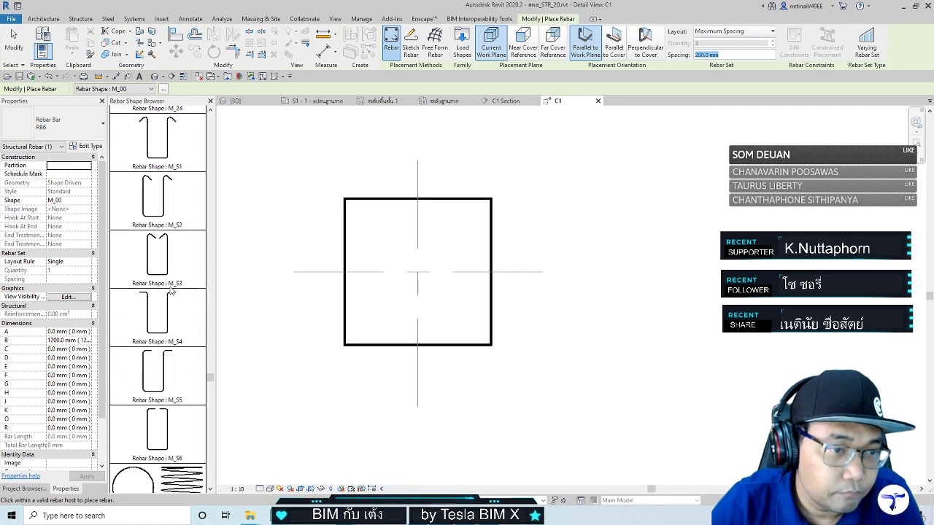
pyautogui.scroll(-2, 171, 291)
pyautogui.scroll(-1, 170, 299)
pyautogui.click(167, 369)
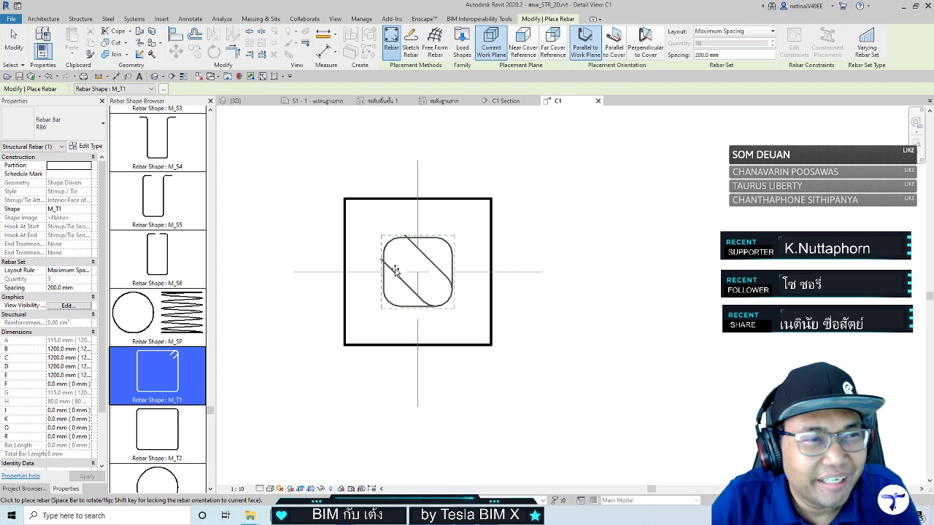
# Place the M_T1 tie inside the C1 column section and exit rebar placement
pyautogui.scroll(2, 395, 272)
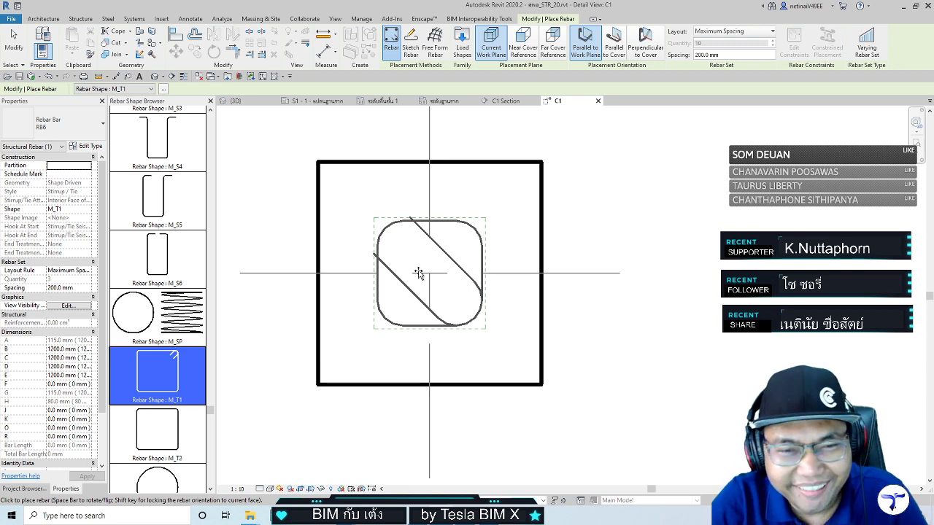
pyautogui.click(418, 272)
pyautogui.press('Escape')
# Set the column's bottom and other-face rebar covers to Interior (shells) values
pyautogui.click(431, 167)
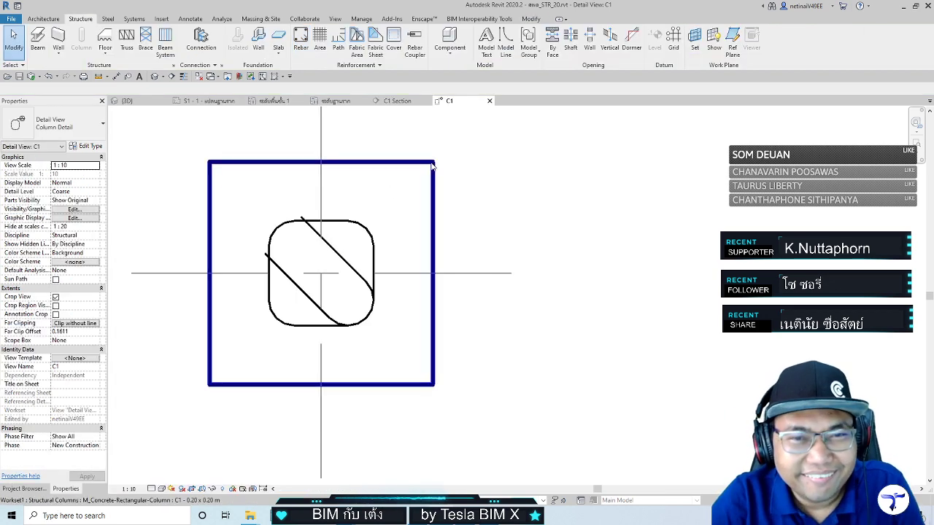
pyautogui.click(431, 167)
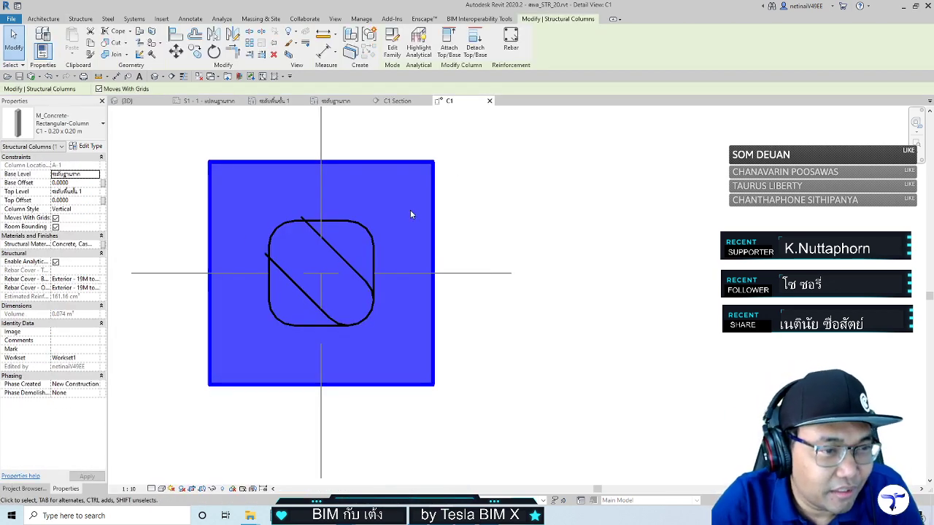
pyautogui.click(97, 283)
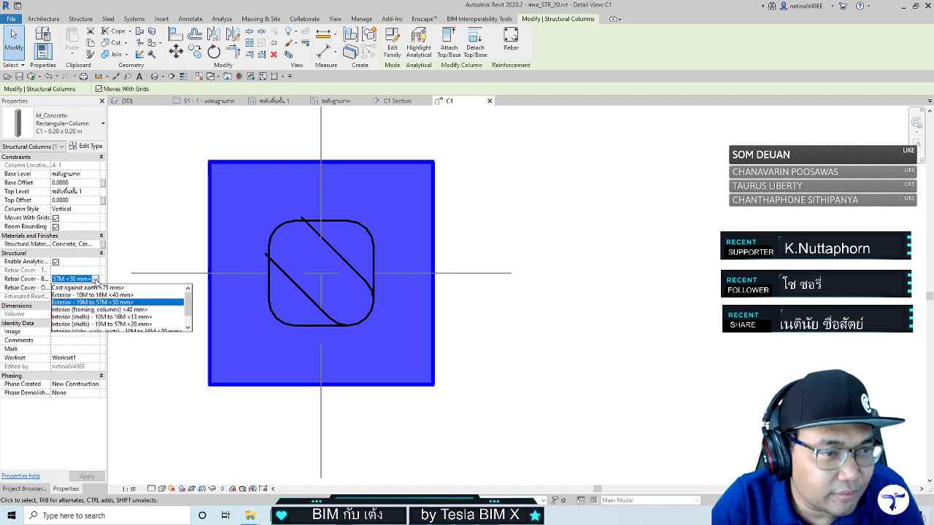
pyautogui.click(96, 282)
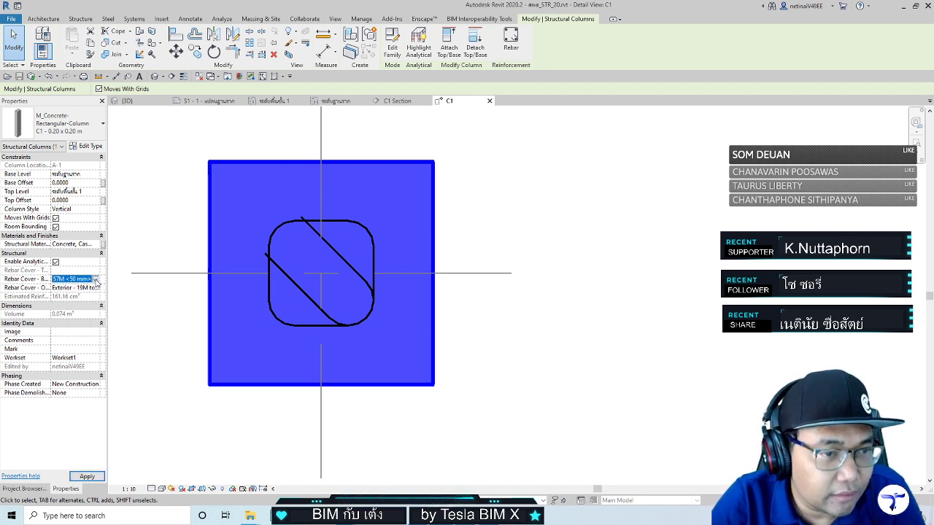
pyautogui.click(94, 281)
pyautogui.click(139, 323)
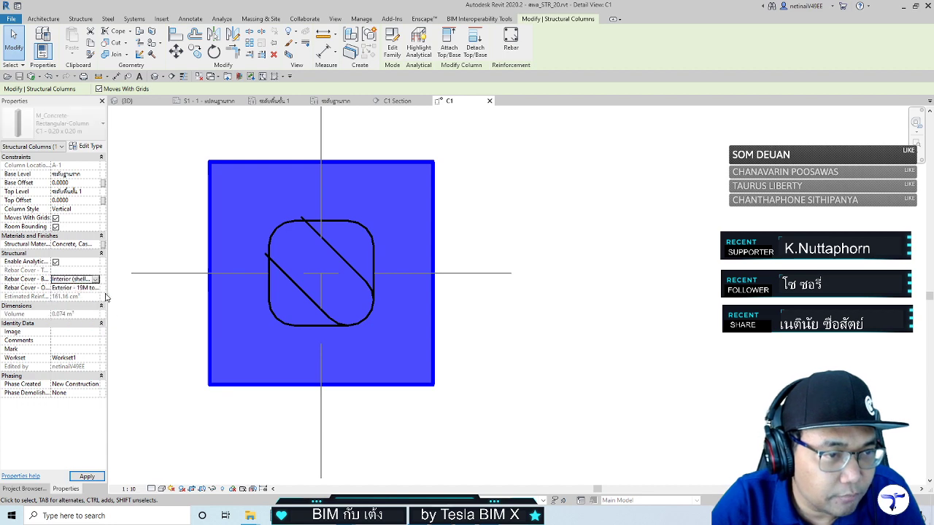
pyautogui.click(95, 287)
pyautogui.click(95, 287)
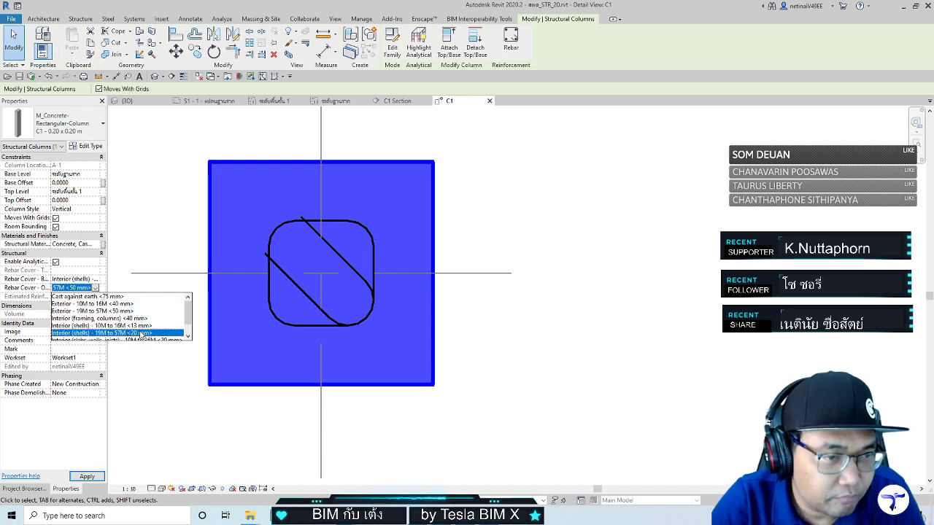
pyautogui.click(140, 326)
pyautogui.click(513, 234)
# Switch the view to Medium detail so the tie shows as double-line bar
pyautogui.scroll(-2, 510, 237)
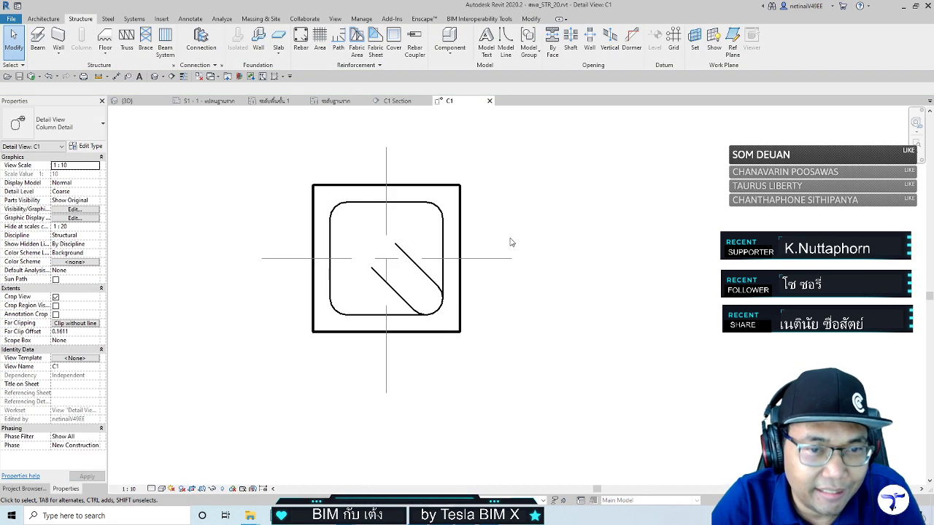
pyautogui.scroll(2, 438, 248)
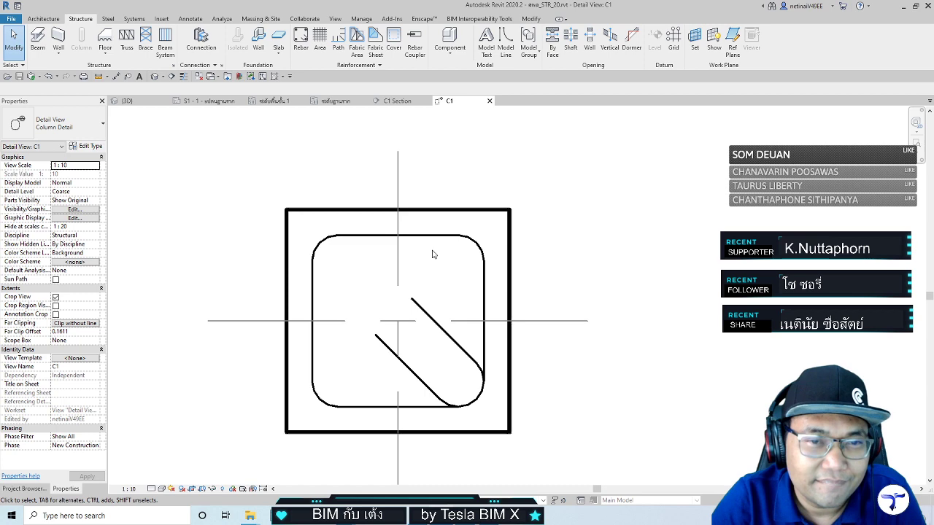
pyautogui.click(151, 488)
pyautogui.click(166, 474)
pyautogui.scroll(1, 191, 398)
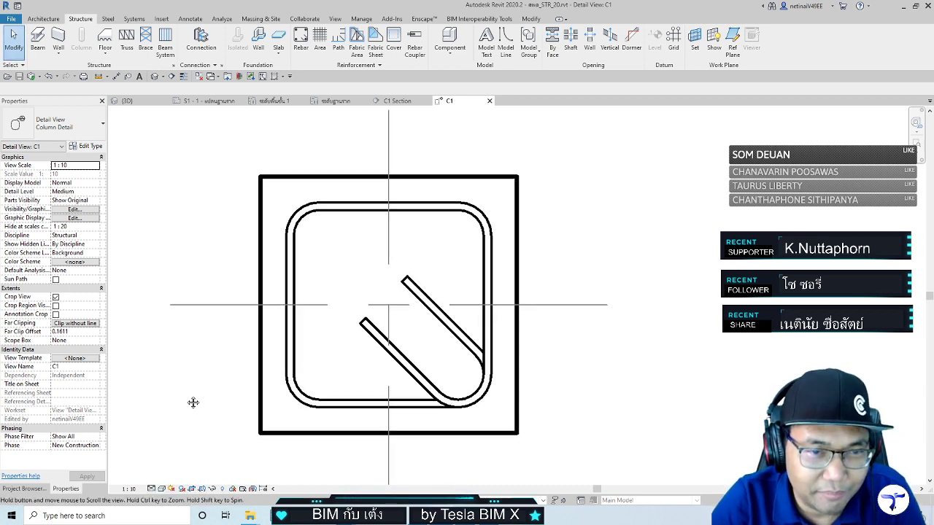
pyautogui.scroll(2, 241, 212)
pyautogui.moveTo(215, 246); pyautogui.dragTo(193, 226, button='middle')
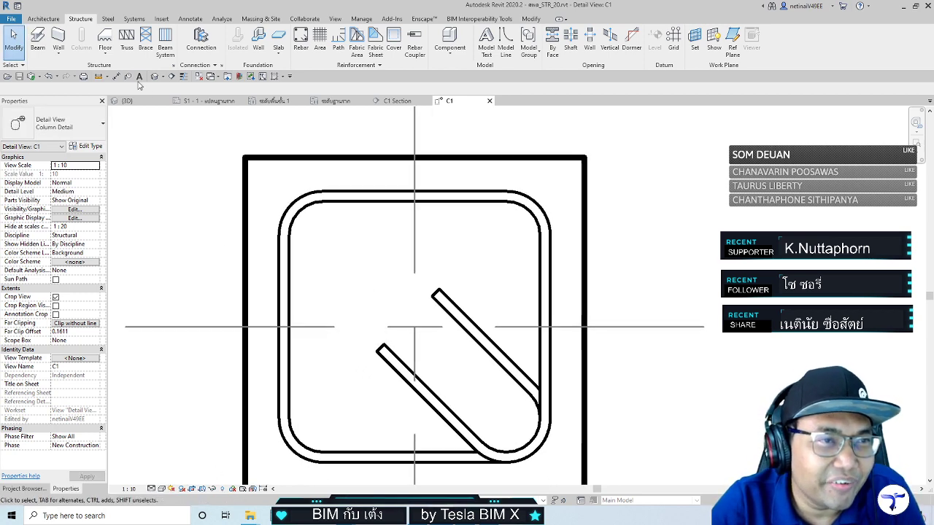
# Add a 0.20 aligned width dimension above the column section
pyautogui.click(115, 77)
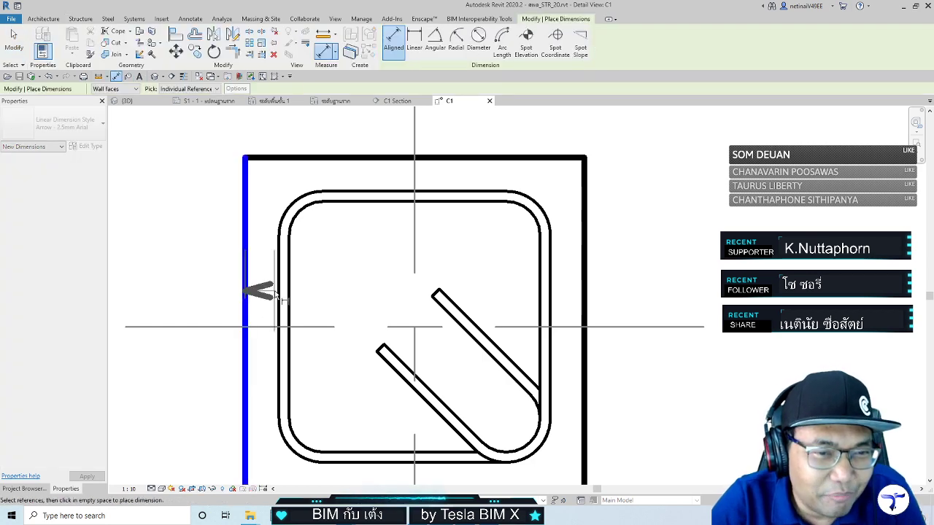
pyautogui.click(278, 295)
pyautogui.press('Escape')
pyautogui.press('Escape')
pyautogui.scroll(-2, 271, 292)
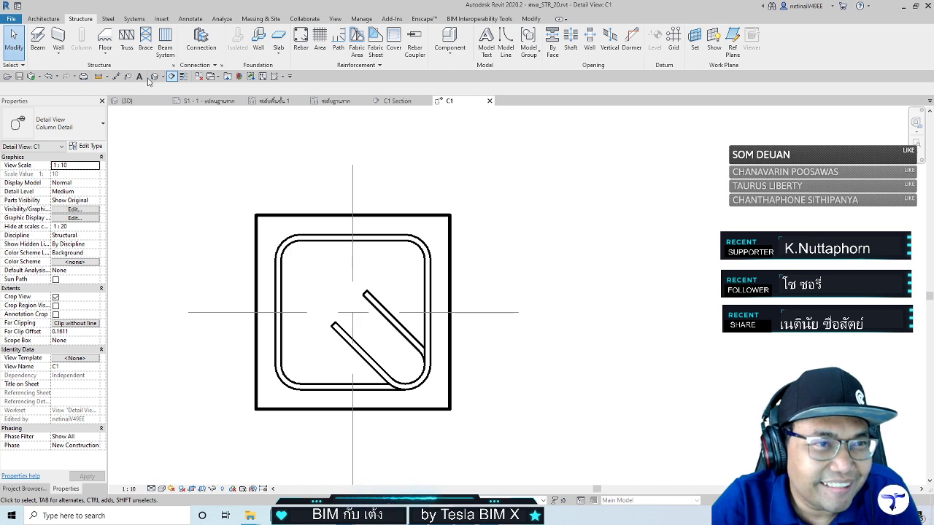
pyautogui.click(115, 77)
pyautogui.click(453, 250)
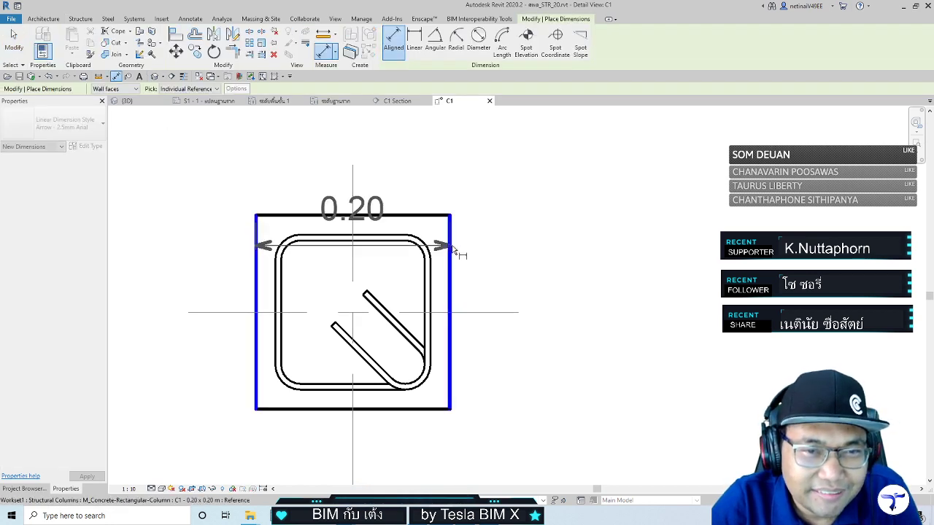
pyautogui.scroll(-2, 456, 245)
pyautogui.click(554, 198)
# Add a 0.20 height dimension from the top to bottom face, left of the column
pyautogui.click(353, 227)
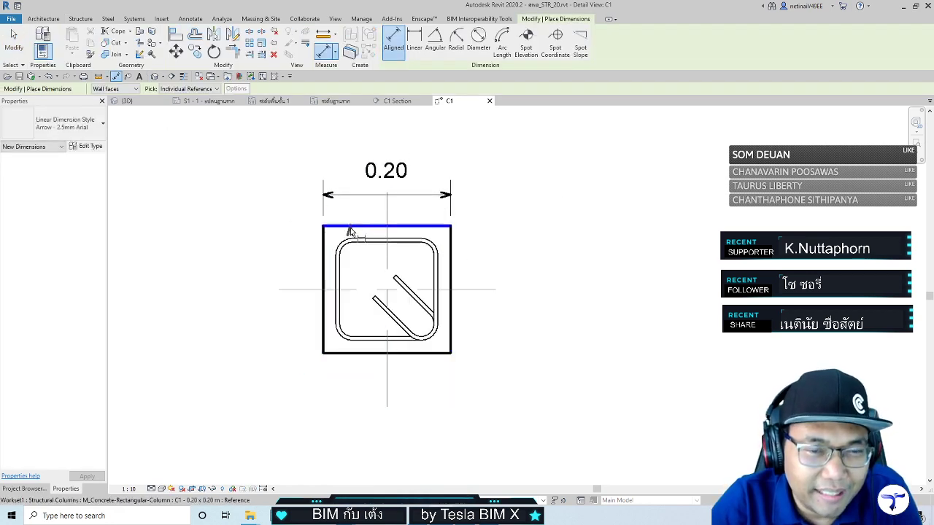
pyautogui.click(343, 354)
pyautogui.click(290, 370)
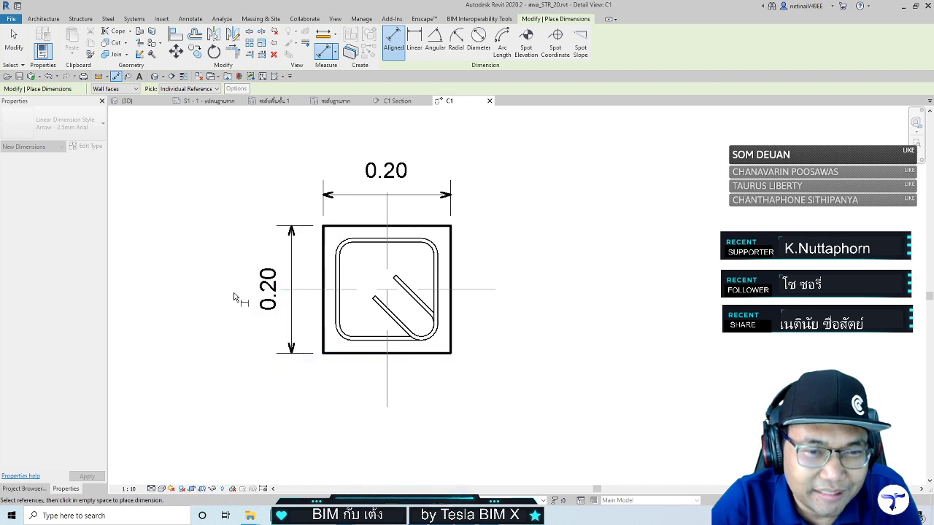
pyautogui.scroll(1, 226, 285)
pyautogui.scroll(1, 588, 294)
pyautogui.press('Escape')
pyautogui.press('Escape')
pyautogui.scroll(1, 593, 314)
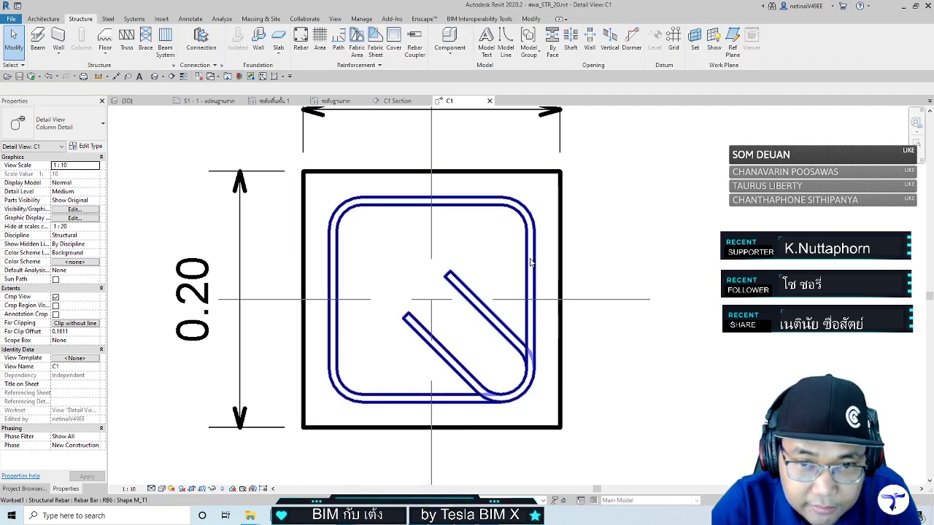
# Review the Stirrup/Tie Seismic 135° hook row in the stirrup's Rebar Hook Lengths
pyautogui.click(583, 265)
pyautogui.moveTo(606, 260); pyautogui.dragTo(567, 261, button='middle')
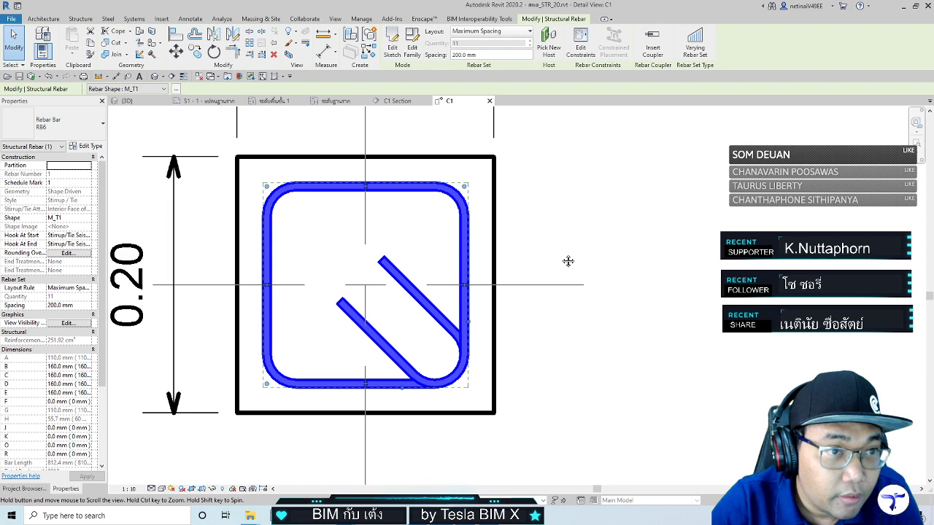
pyautogui.click(97, 148)
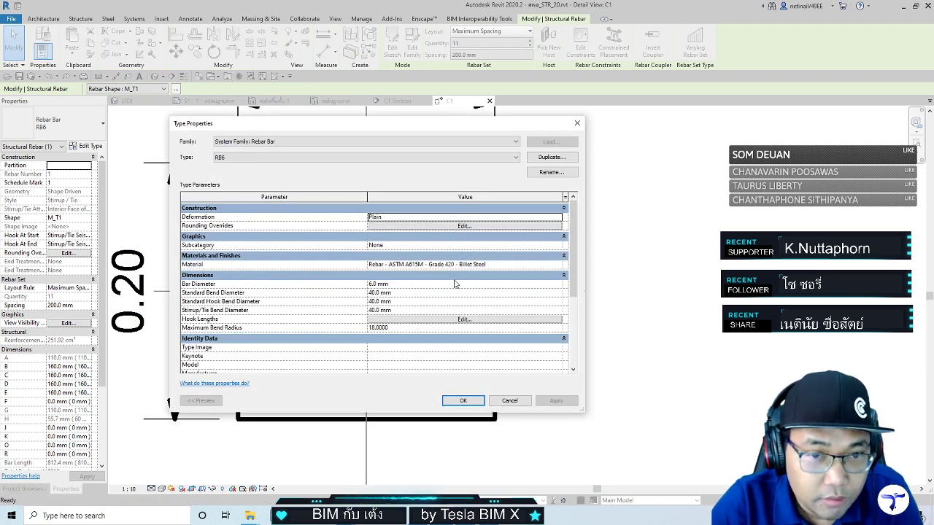
pyautogui.click(432, 321)
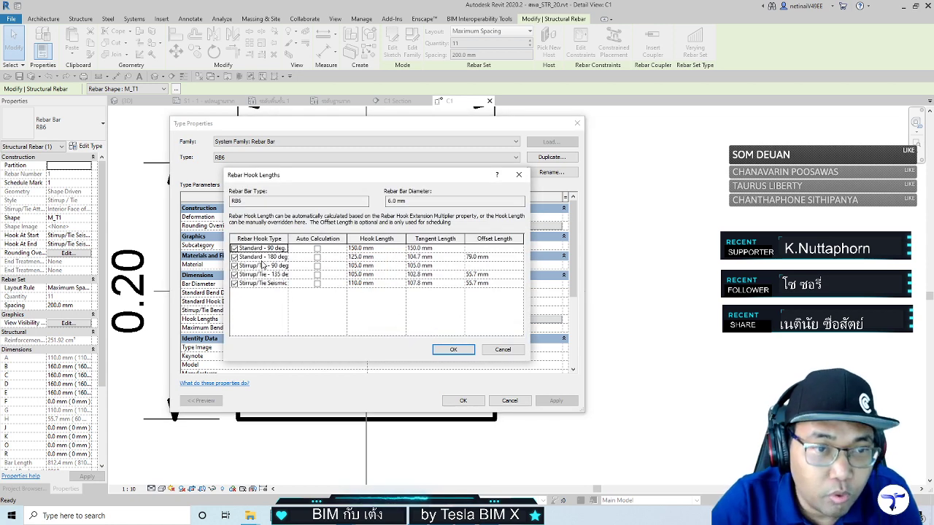
pyautogui.moveTo(288, 238); pyautogui.dragTo(322, 238)
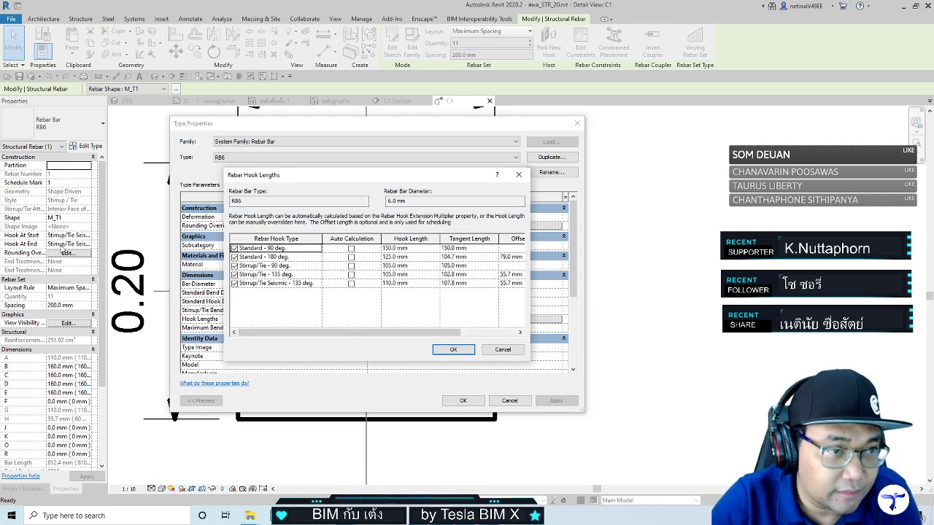
pyautogui.click(68, 237)
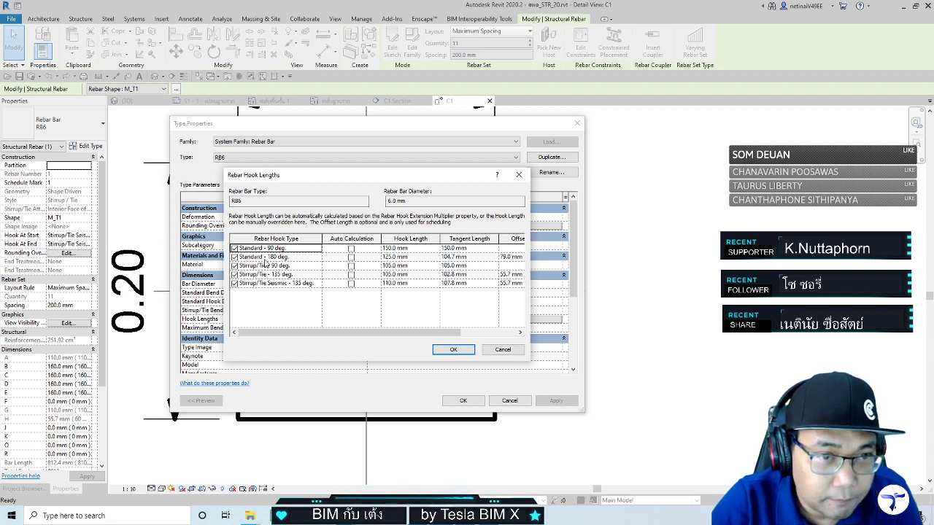
pyautogui.click(296, 285)
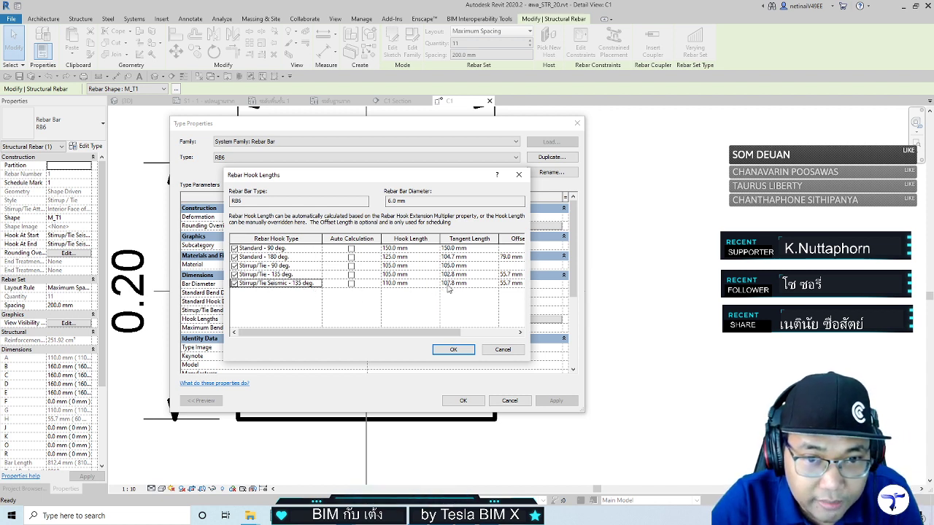
pyautogui.moveTo(400, 332)
pyautogui.mouseDown()
pyautogui.moveTo(411, 333)
pyautogui.moveTo(358, 340)
pyautogui.mouseUp()
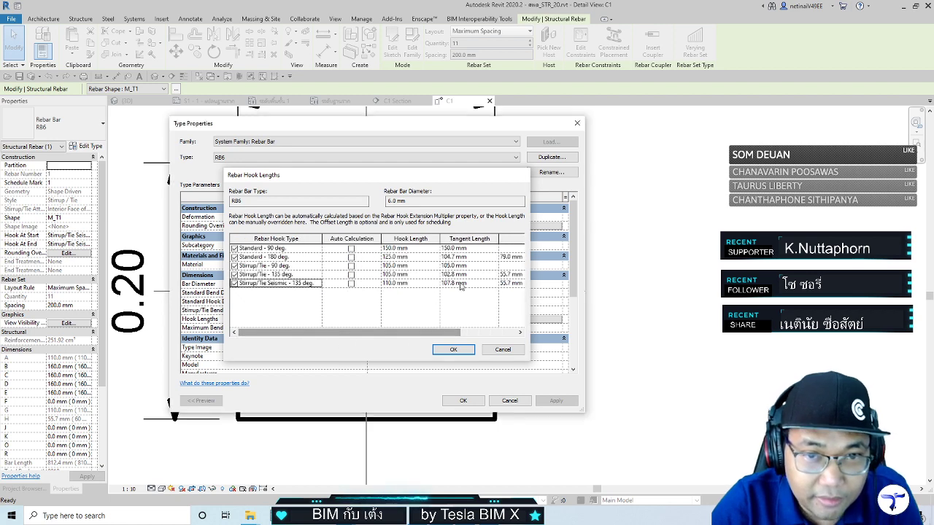
pyautogui.click(453, 349)
pyautogui.click(462, 400)
# Measure the stirrup hook, then reopen the RB6 rebar Type Properties
pyautogui.press('Escape')
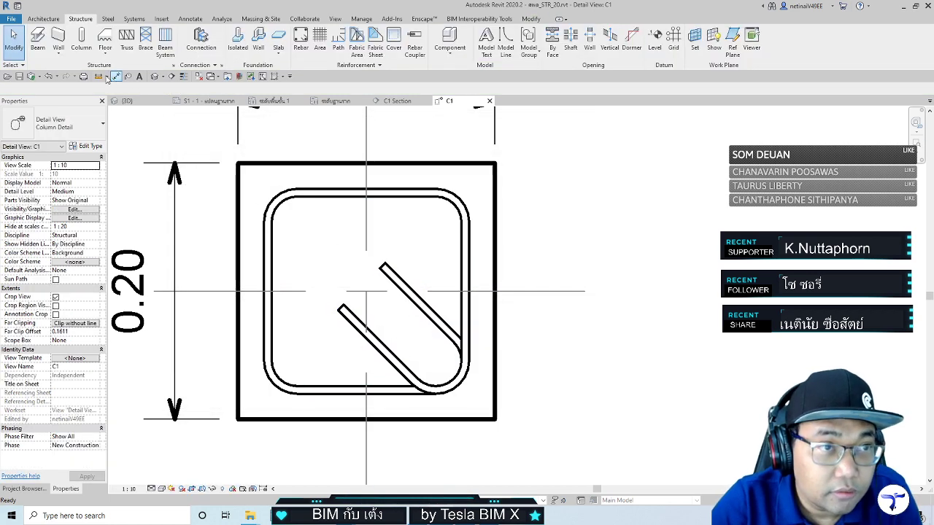
pyautogui.click(338, 310)
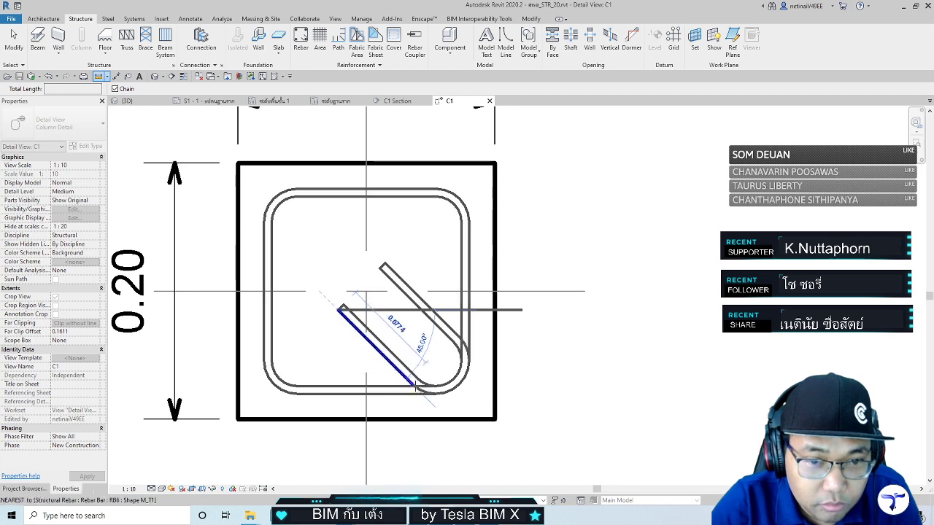
pyautogui.scroll(2, 413, 385)
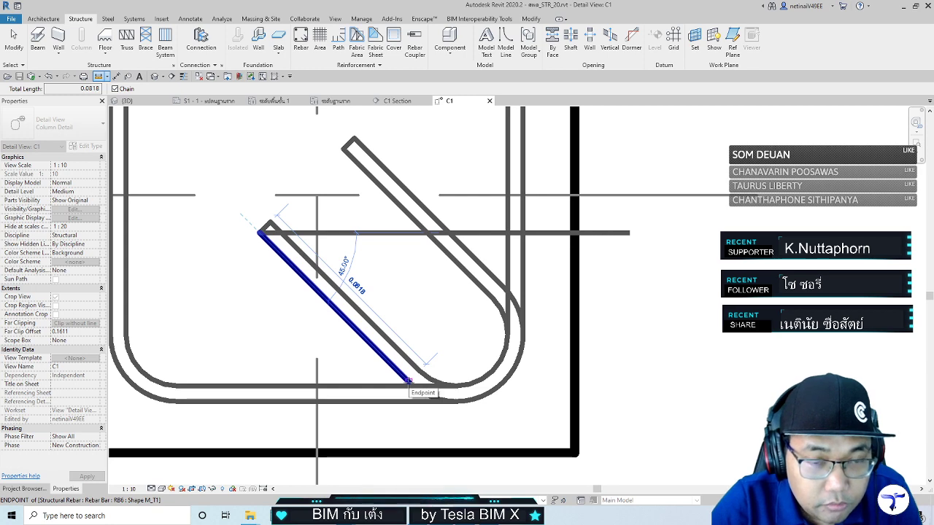
pyautogui.press('Escape')
pyautogui.scroll(-2, 326, 264)
pyautogui.scroll(-2, 326, 264)
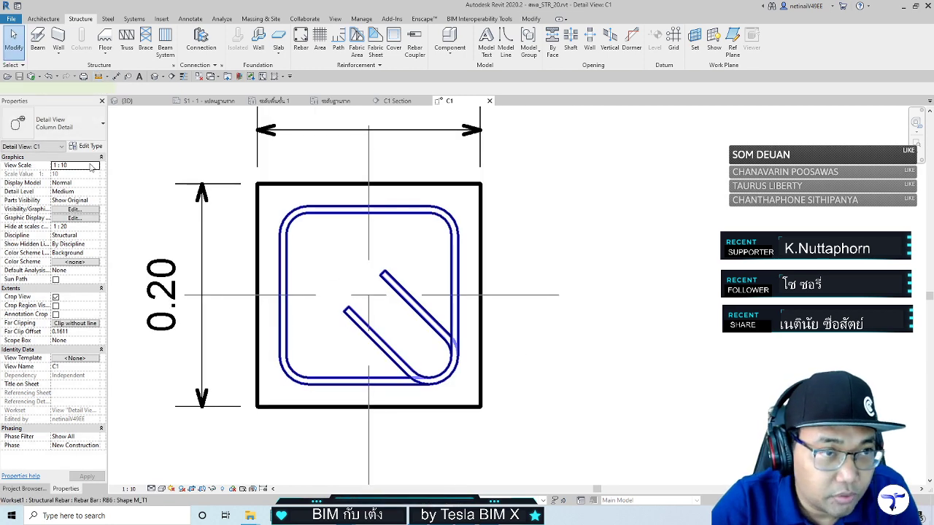
pyautogui.doubleClick(438, 255)
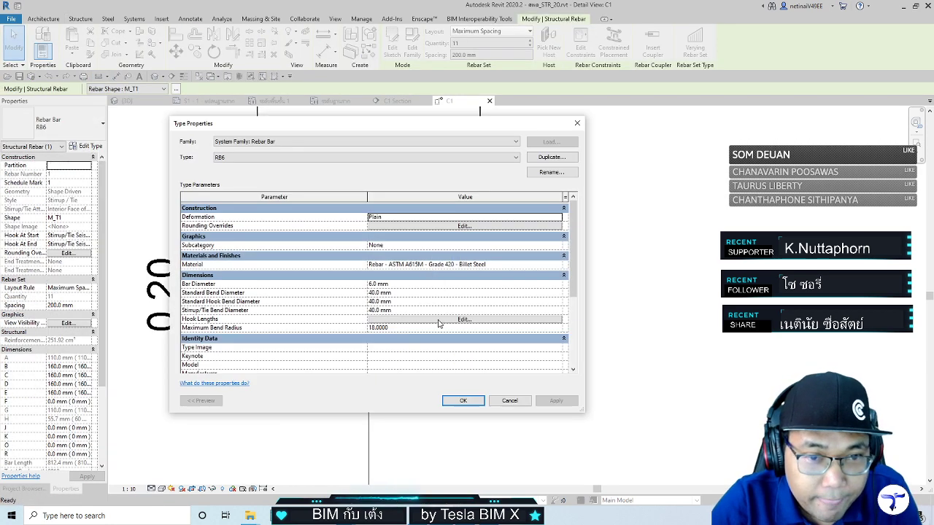
# Set the seismic 135° hook length to auto-calculate (64.2 mm) and confirm both dialogs
pyautogui.click(439, 319)
pyautogui.click(351, 283)
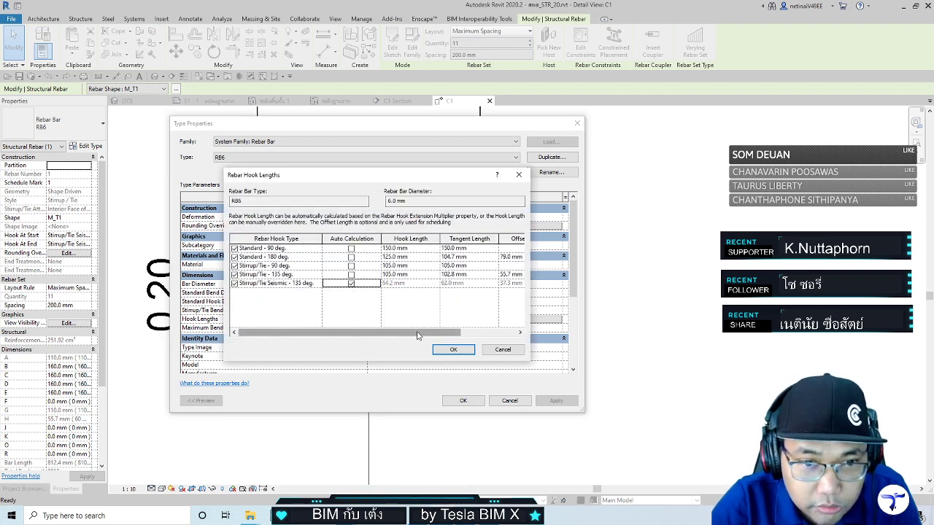
pyautogui.moveTo(418, 334); pyautogui.dragTo(452, 335)
pyautogui.moveTo(442, 335); pyautogui.dragTo(410, 330)
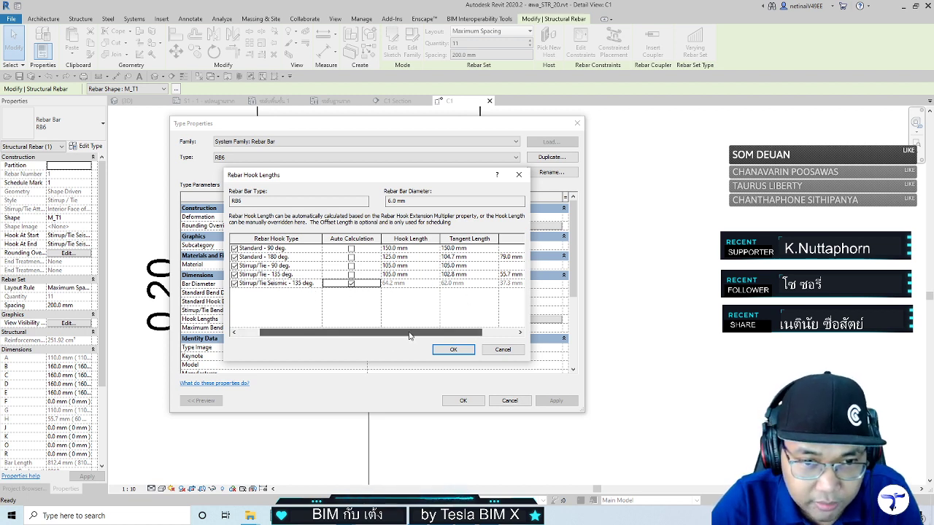
pyautogui.moveTo(389, 334); pyautogui.dragTo(422, 336)
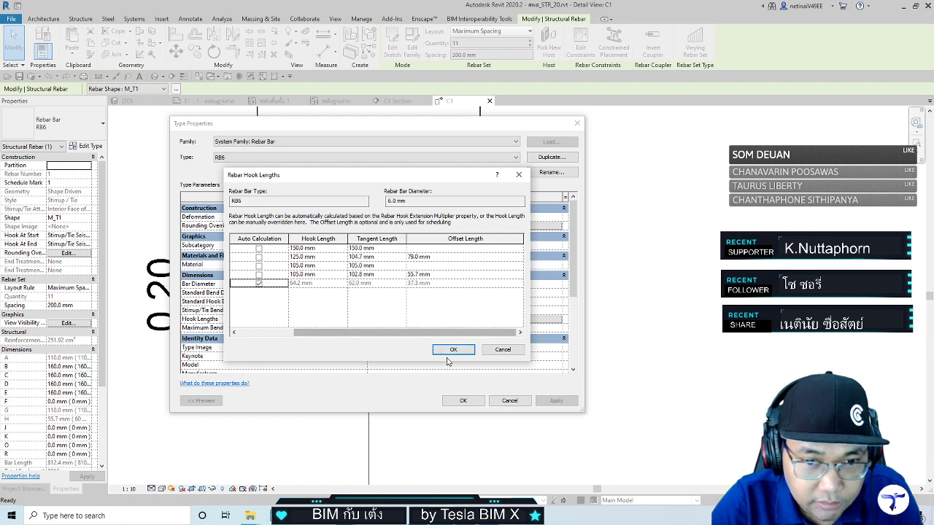
pyautogui.click(453, 349)
pyautogui.click(463, 400)
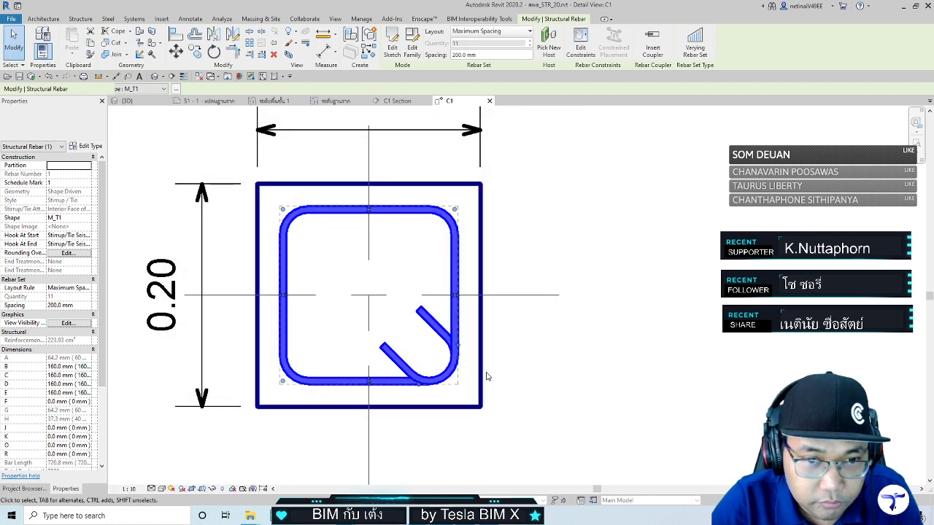
# Measure from the stirrup's 135° hook end, then cancel the measurement
pyautogui.click(513, 351)
pyautogui.scroll(-2, 514, 351)
pyautogui.scroll(3, 514, 352)
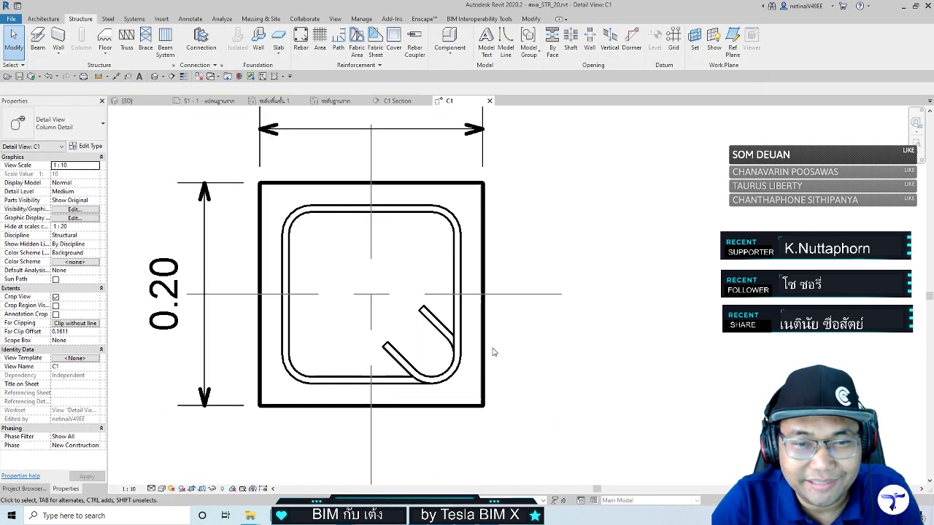
pyautogui.scroll(1, 326, 306)
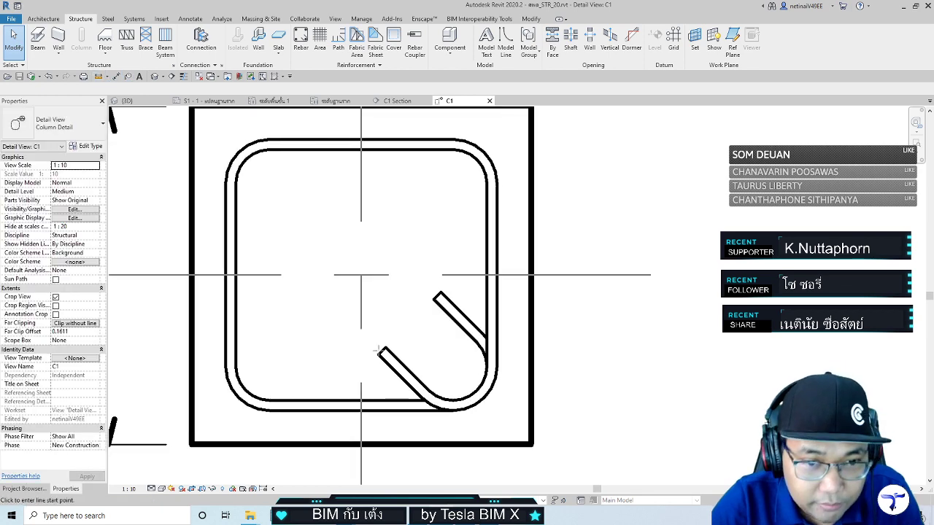
pyautogui.click(116, 76)
pyautogui.click(404, 330)
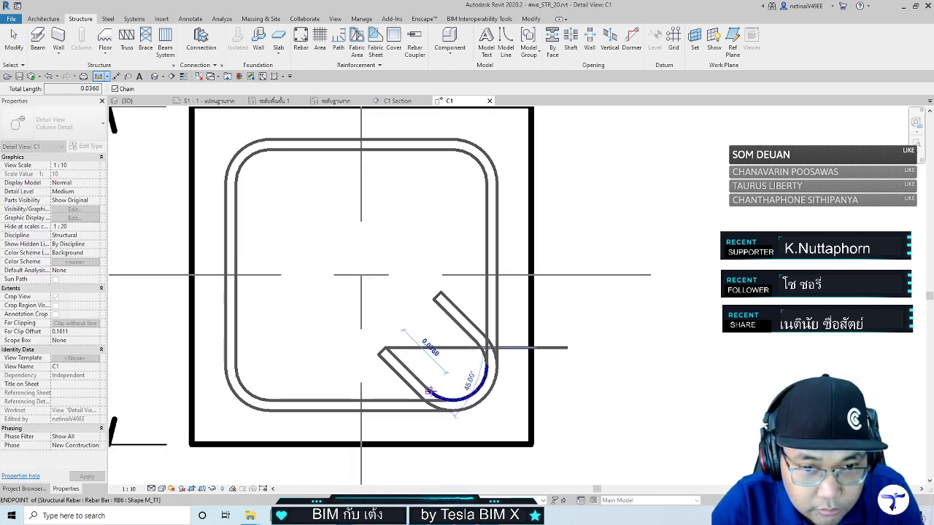
pyautogui.scroll(2, 429, 383)
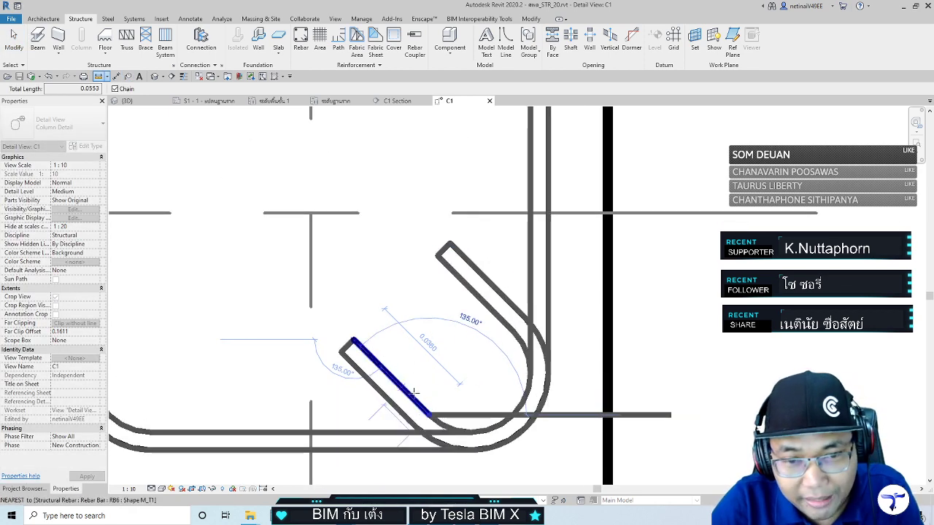
pyautogui.press('Escape')
pyautogui.press('Escape')
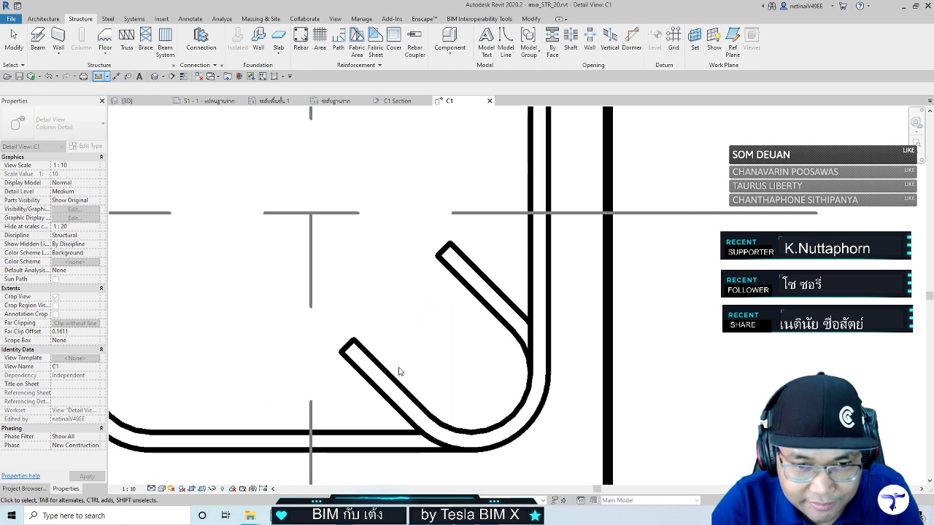
# Re-measure the hook along its bend and open the stirrup's type properties
pyautogui.scroll(-3, 394, 368)
pyautogui.scroll(-1, 436, 368)
pyautogui.scroll(3, 436, 367)
pyautogui.scroll(1, 435, 367)
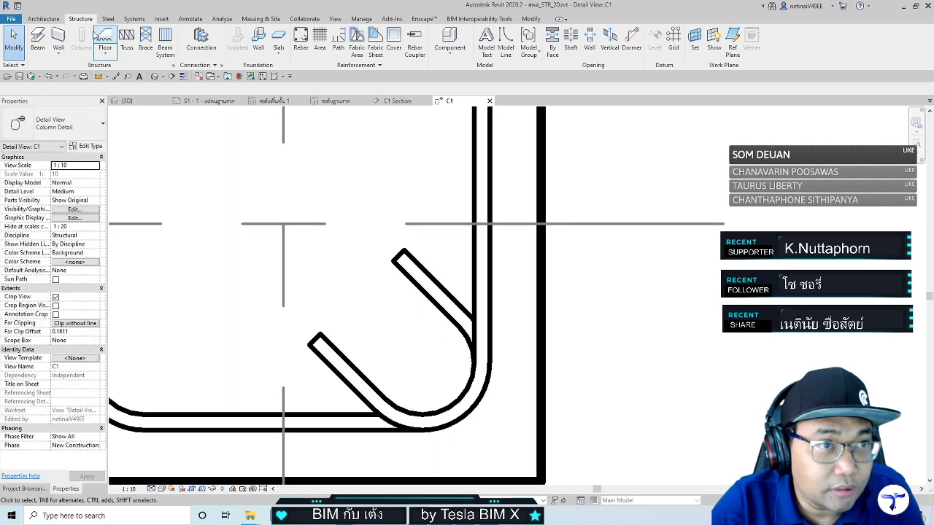
pyautogui.click(98, 76)
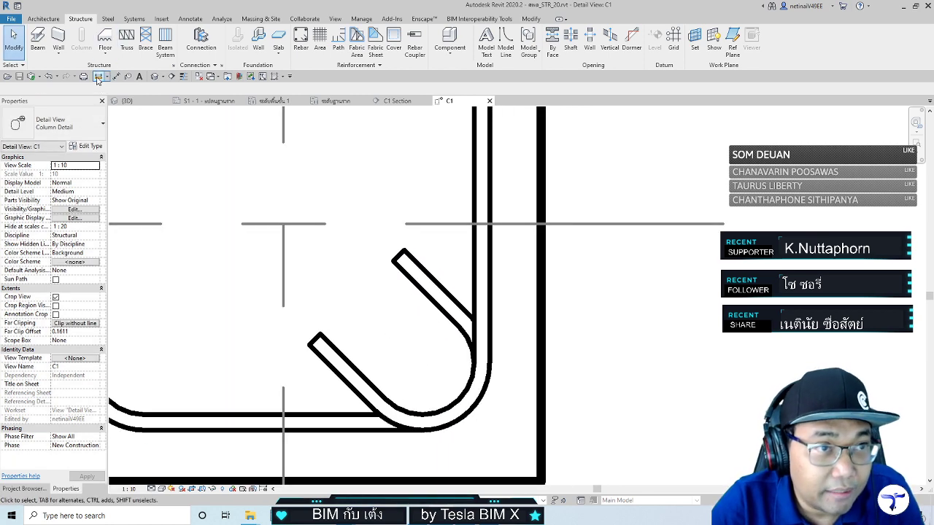
pyautogui.click(386, 400)
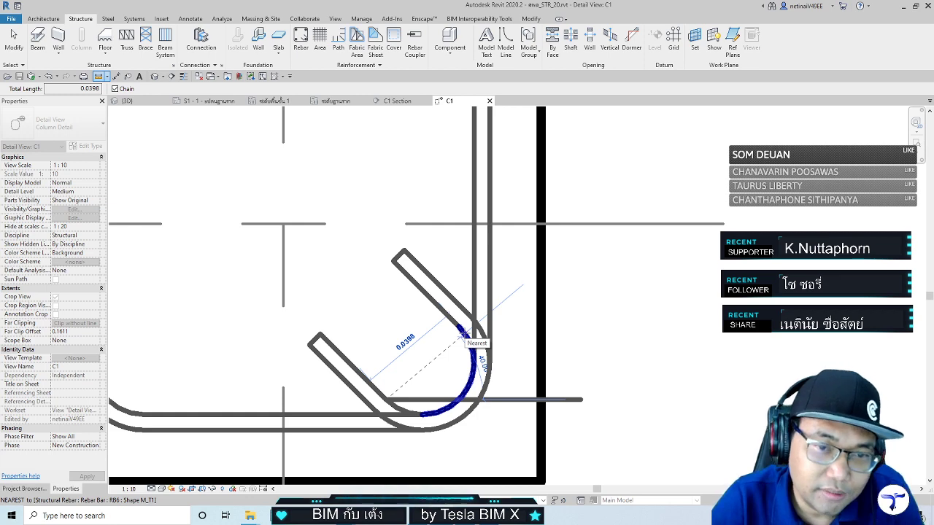
pyautogui.press('Escape')
pyautogui.press('Escape')
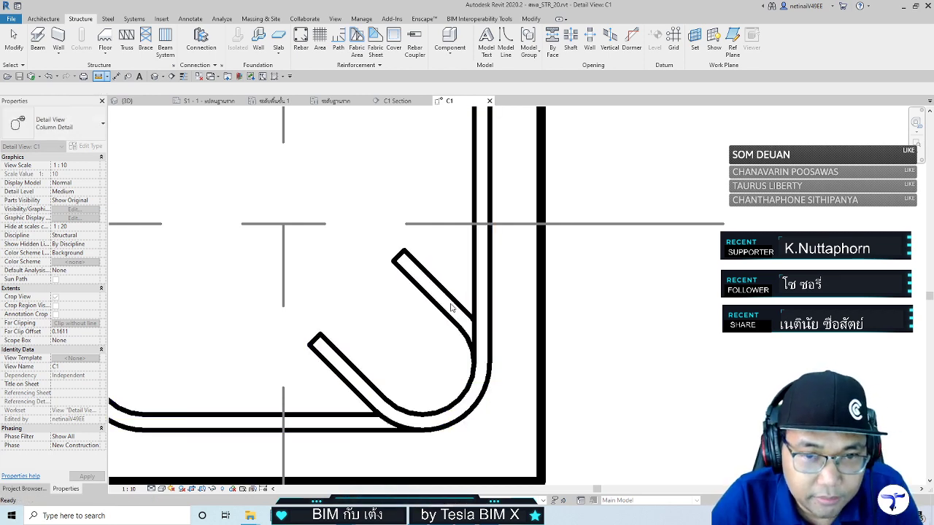
pyautogui.doubleClick(440, 310)
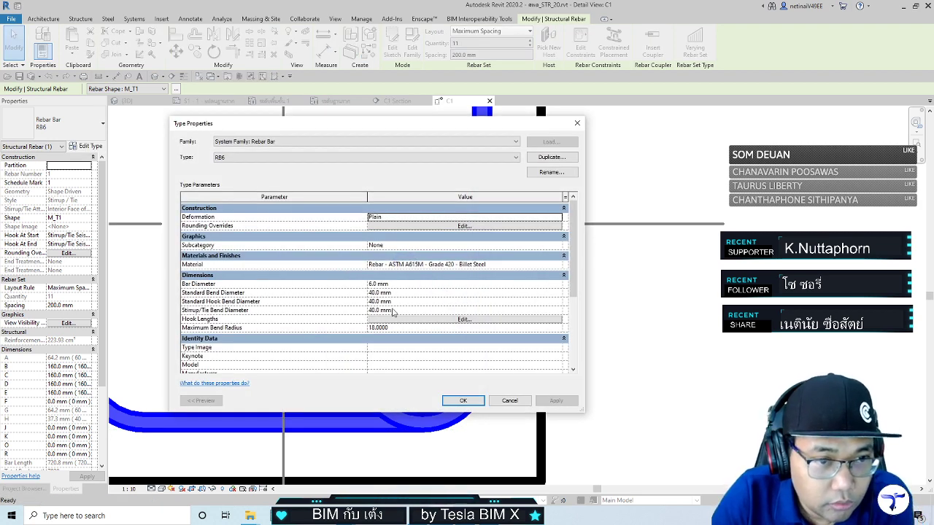
# Set the RB6 Stirrup/Tie Bend Diameter to 25 and inspect the redrawn stirrup
pyautogui.click(191, 311)
pyautogui.write('25')
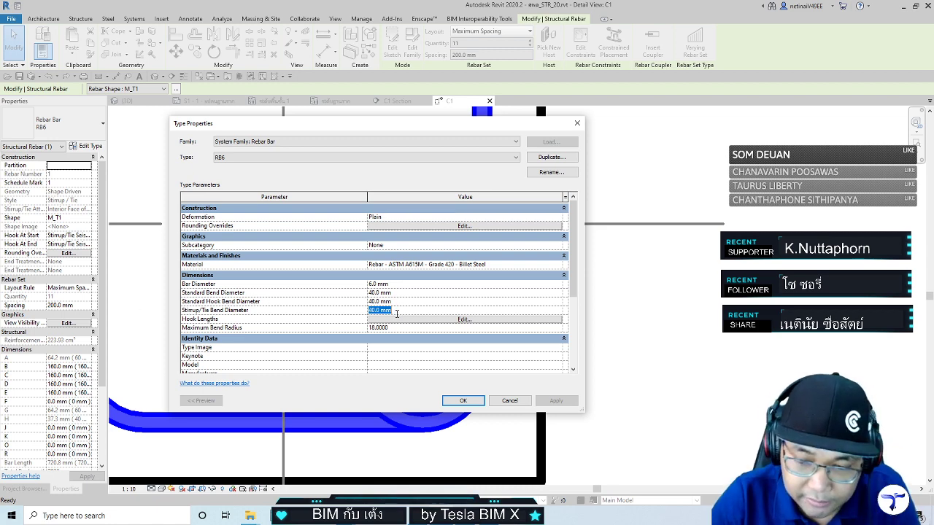
pyautogui.click(462, 400)
pyautogui.scroll(-2, 420, 319)
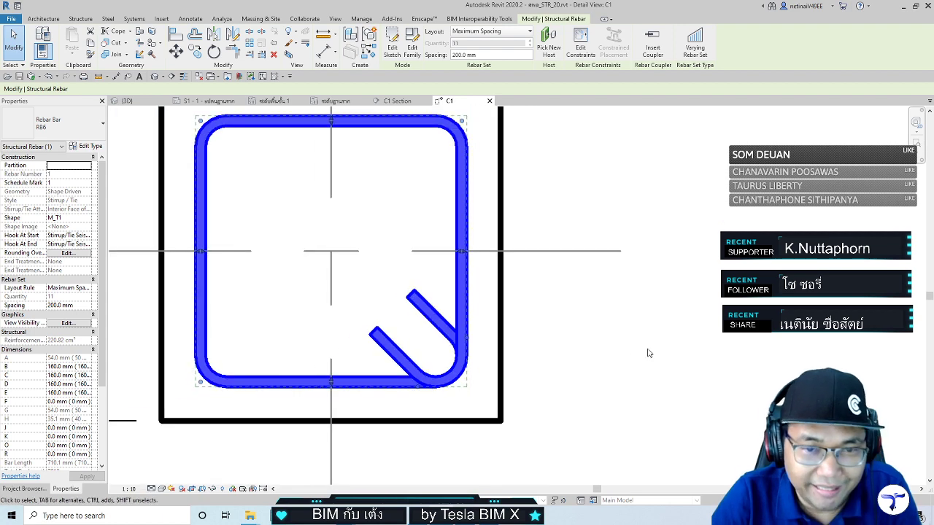
pyautogui.click(555, 361)
pyautogui.scroll(-2, 557, 359)
pyautogui.scroll(1, 559, 359)
pyautogui.scroll(1, 450, 383)
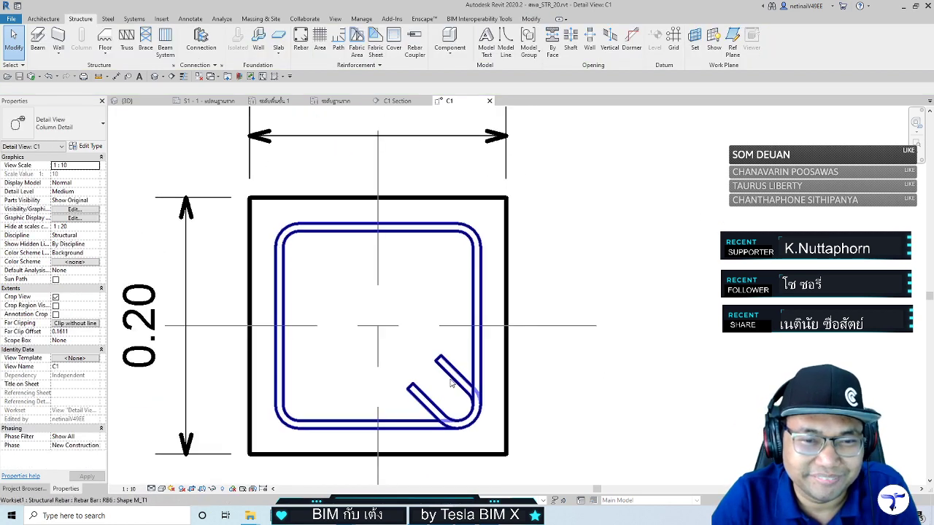
pyautogui.scroll(1, 451, 383)
pyautogui.scroll(1, 430, 379)
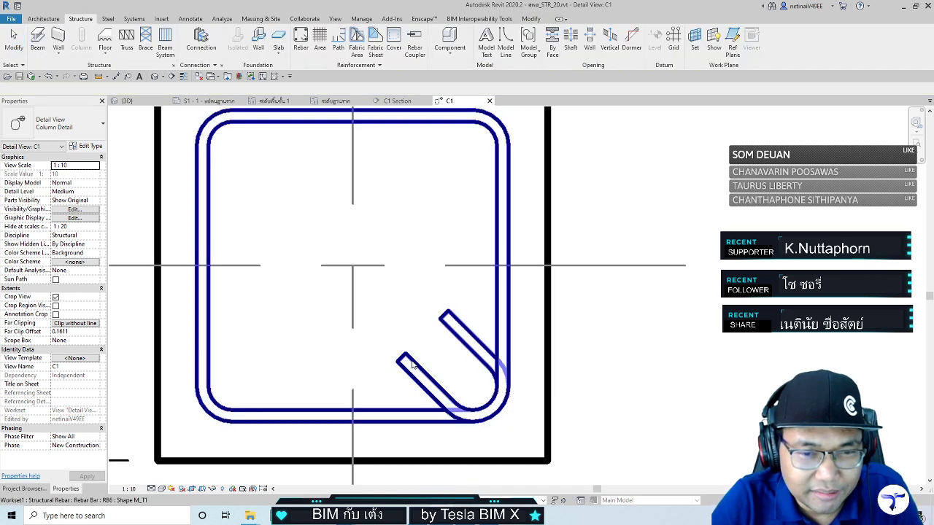
pyautogui.click(412, 365)
pyautogui.press('Escape')
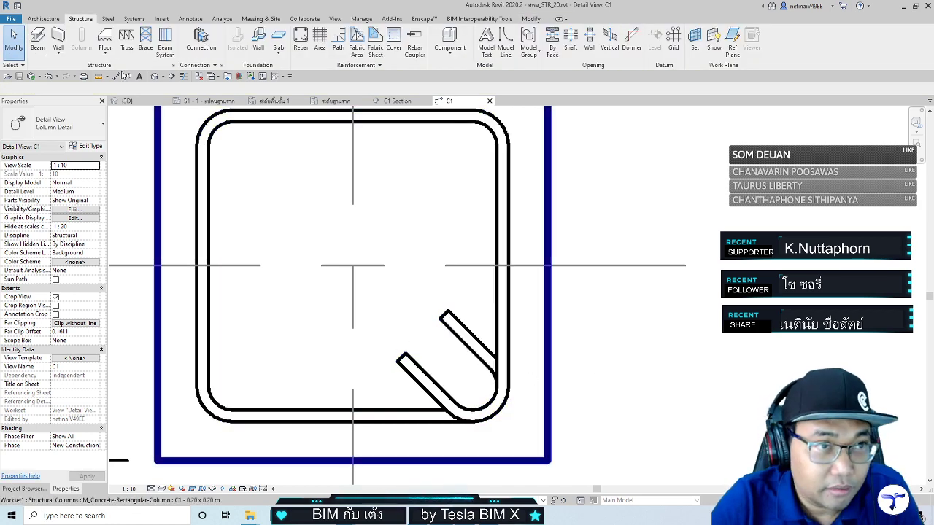
# Show lines at true thickness and inspect the stirrup's tighter hooks
pyautogui.click(47, 76)
pyautogui.scroll(1, 438, 343)
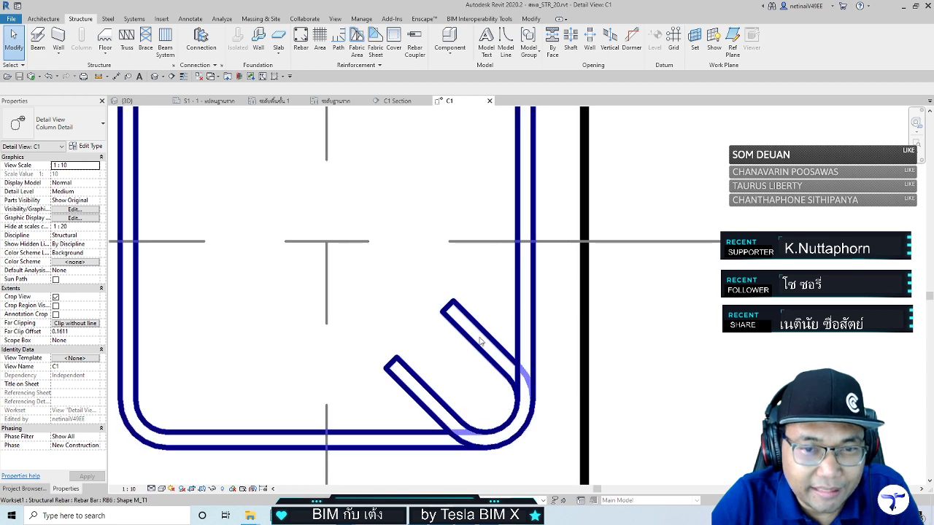
pyautogui.click(528, 340)
pyautogui.press('Escape')
pyautogui.scroll(-4, 627, 335)
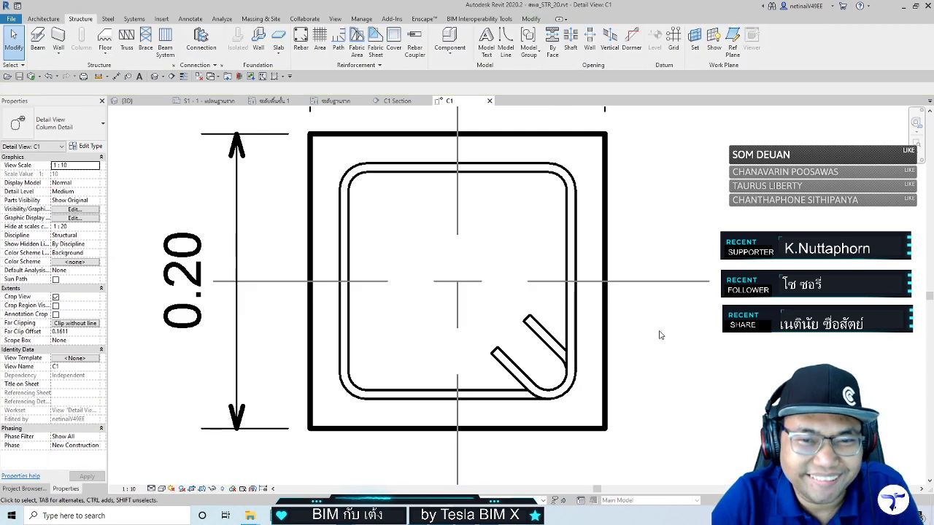
pyautogui.moveTo(623, 334); pyautogui.dragTo(600, 321, button='middle')
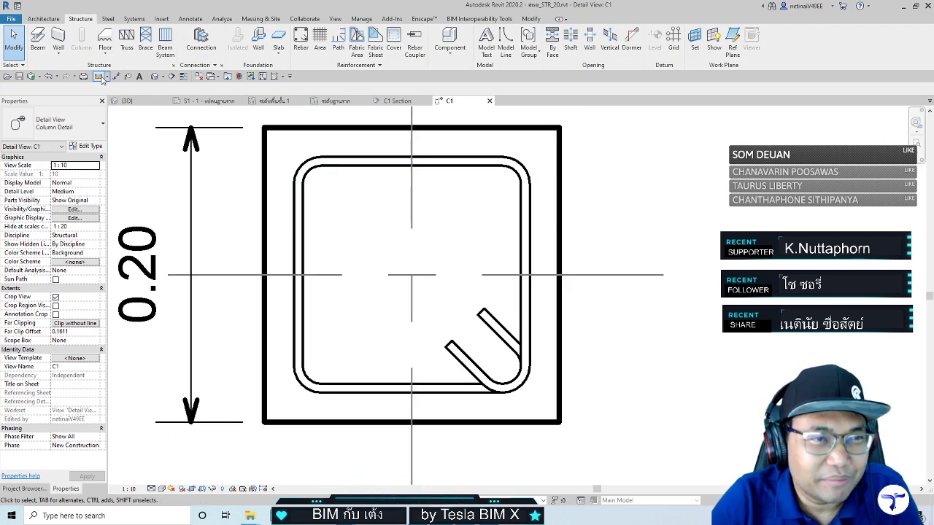
# Re-measure the hook near the bend and recentre the column section in the view
pyautogui.click(99, 75)
pyautogui.scroll(1, 450, 316)
pyautogui.scroll(1, 489, 372)
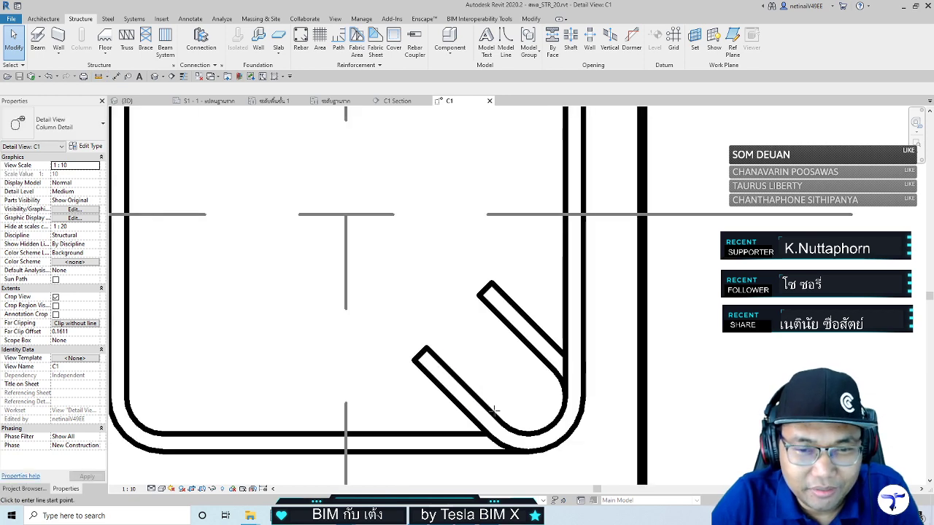
pyautogui.click(504, 420)
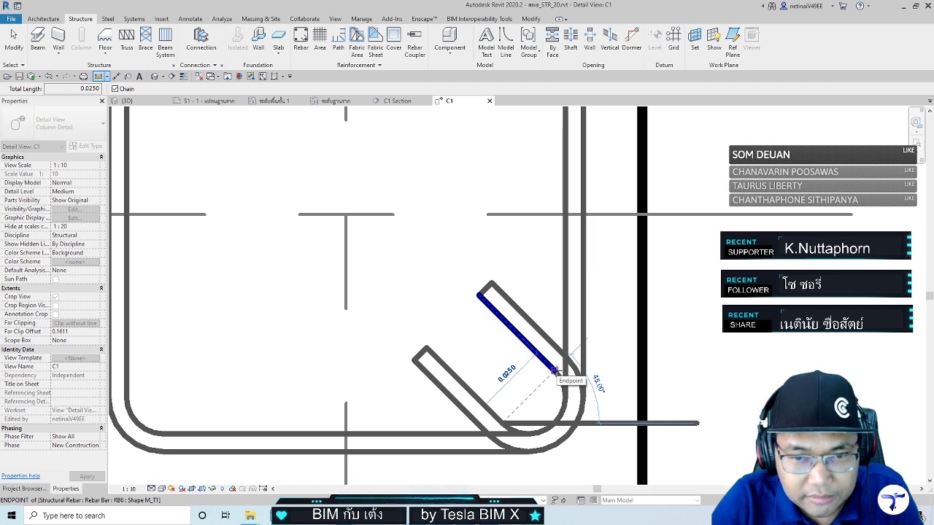
pyautogui.scroll(-3, 554, 369)
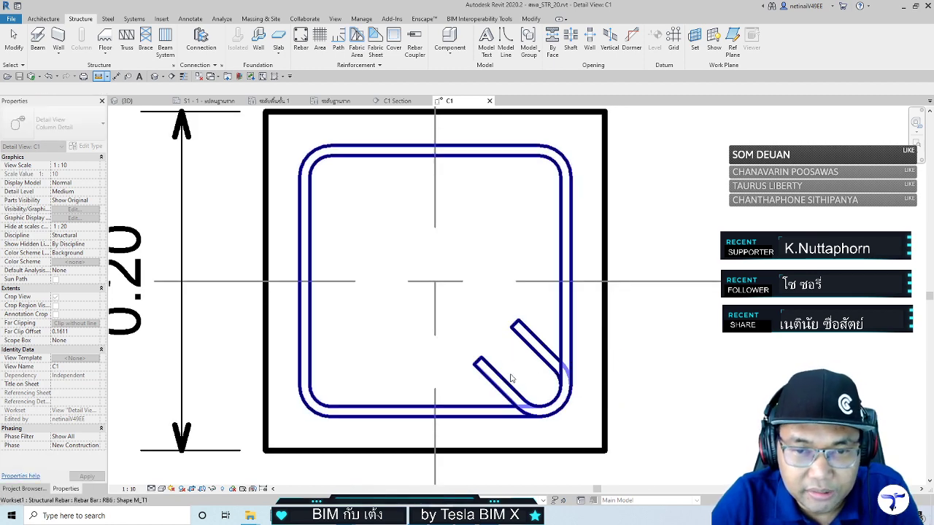
pyautogui.press('Escape')
pyautogui.press('Escape')
pyautogui.scroll(-1, 582, 374)
pyautogui.scroll(-1, 584, 372)
pyautogui.scroll(-1, 662, 374)
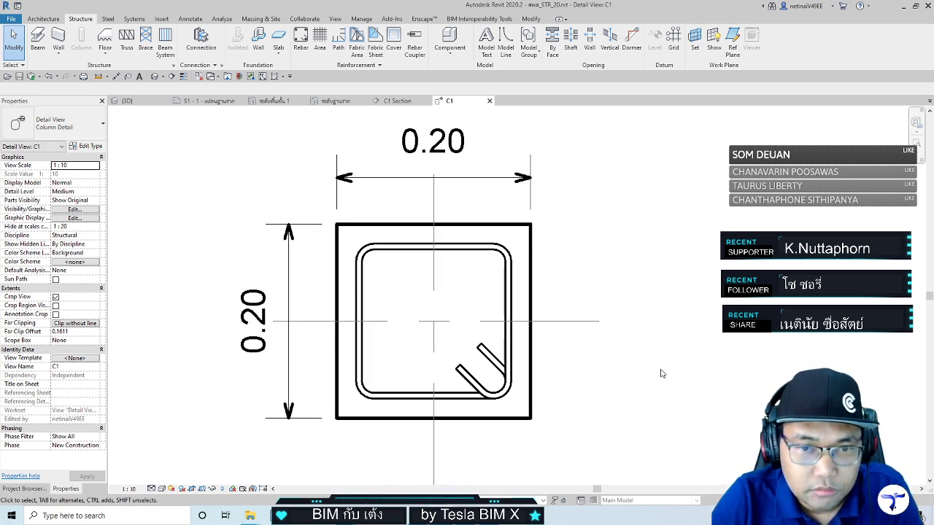
pyautogui.moveTo(611, 369); pyautogui.dragTo(574, 372, button='middle')
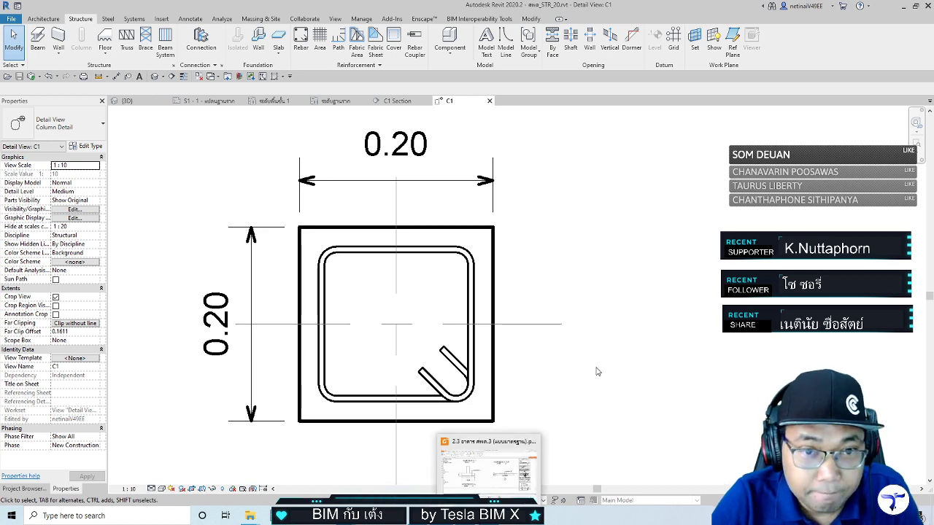
pyautogui.moveTo(567, 367); pyautogui.dragTo(537, 360, button='middle')
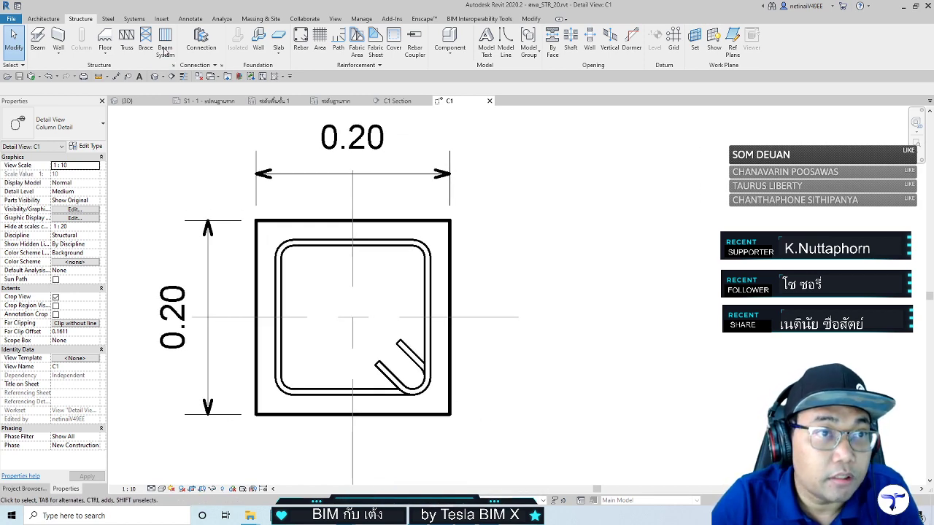
pyautogui.click(387, 246)
pyautogui.click(557, 209)
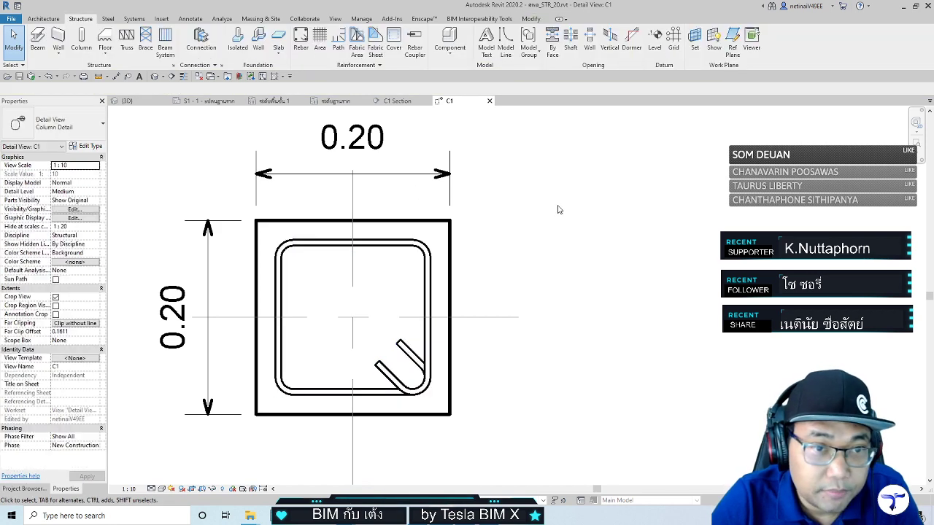
# Start rebar on the current work plane, perpendicular to cover, with a Fixed Number layout
pyautogui.click(301, 43)
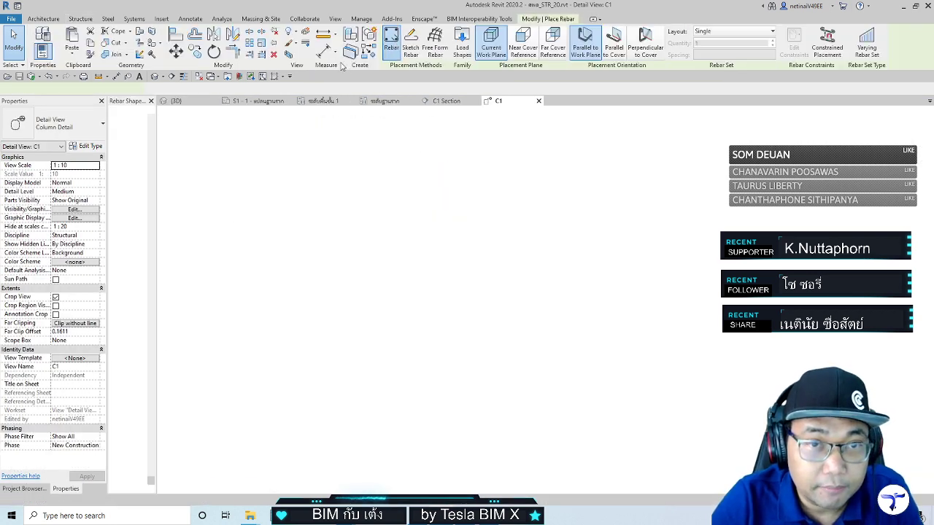
pyautogui.click(480, 54)
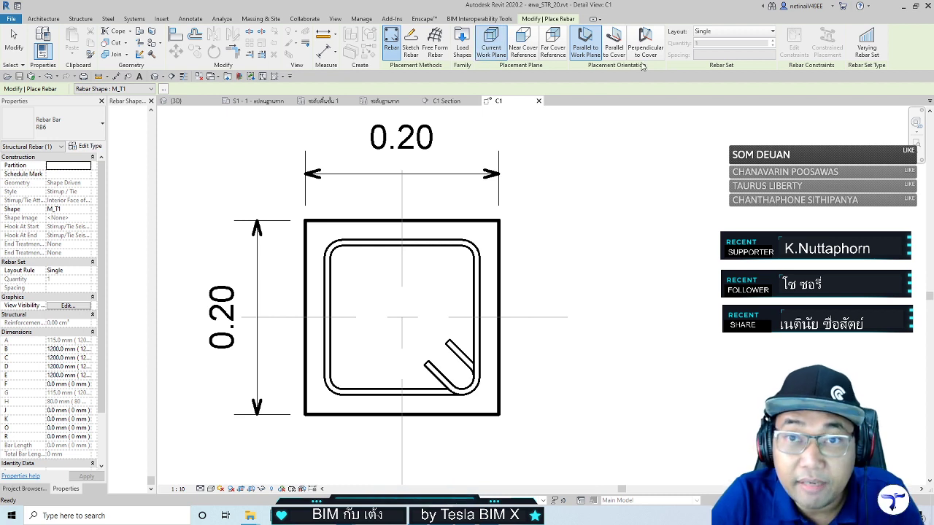
pyautogui.click(646, 48)
pyautogui.click(645, 54)
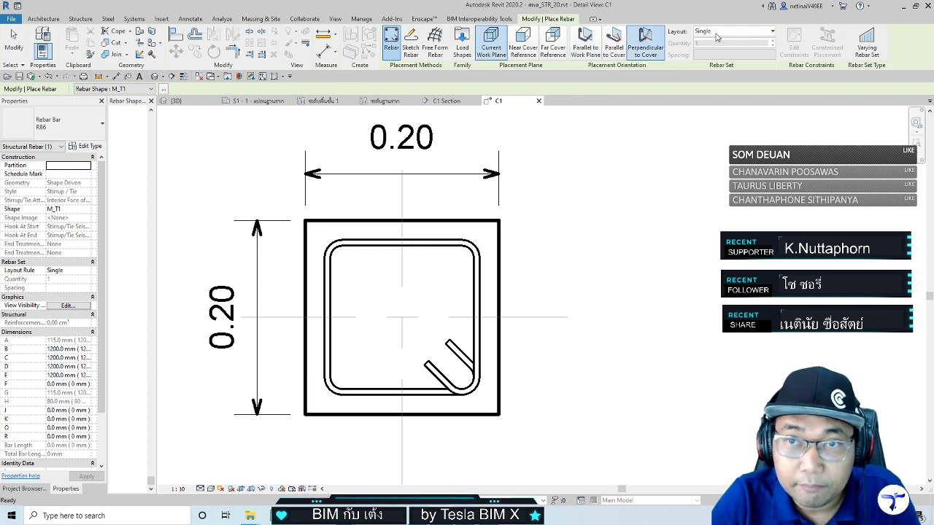
pyautogui.click(717, 35)
pyautogui.press('Down')
pyautogui.press('Return')
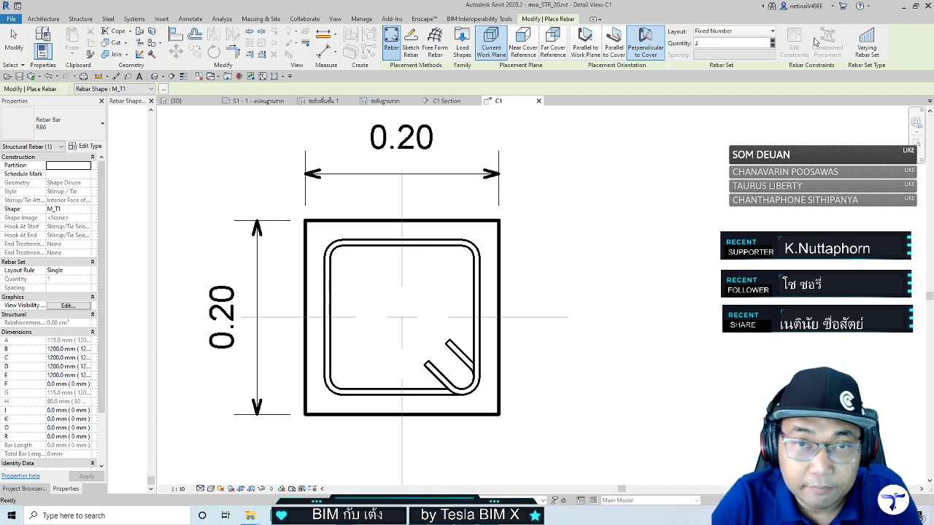
# Place M_00 DB16 bar pairs at the tie's top and bottom corners
pyautogui.click(113, 88)
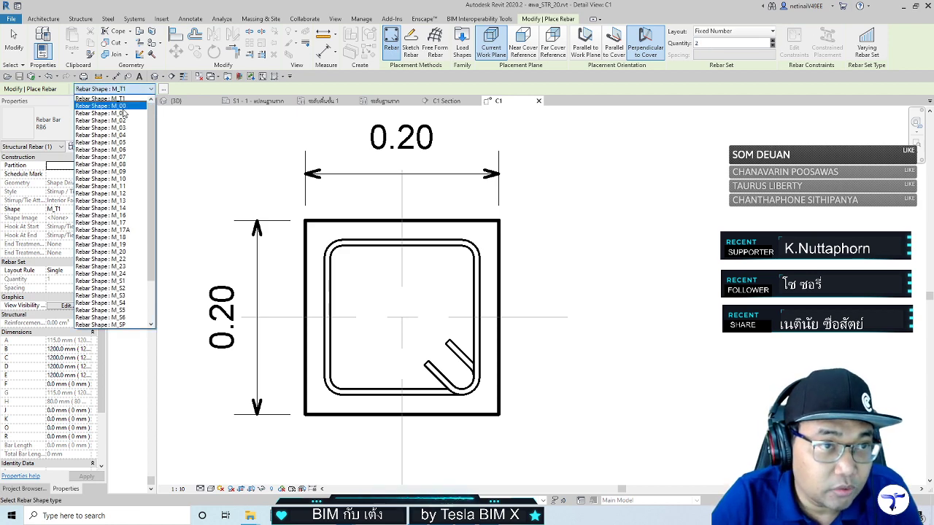
pyautogui.click(141, 102)
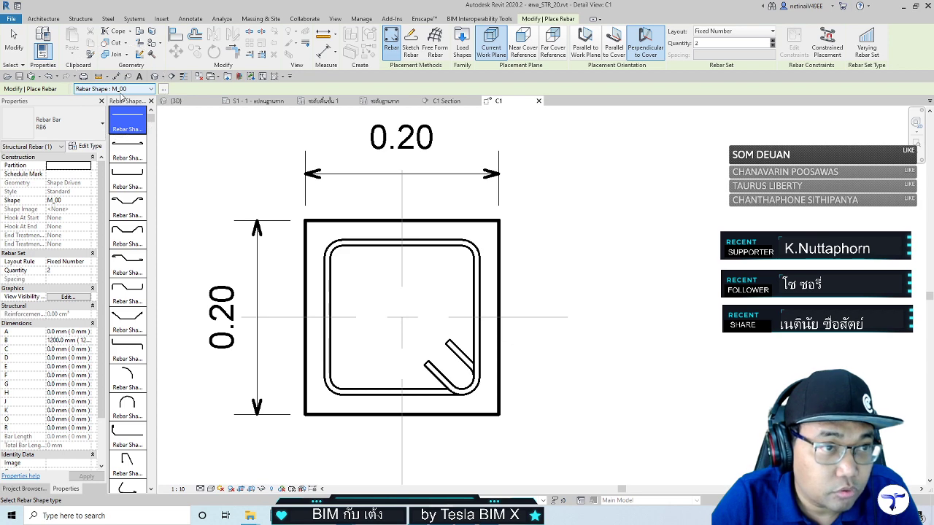
pyautogui.click(53, 121)
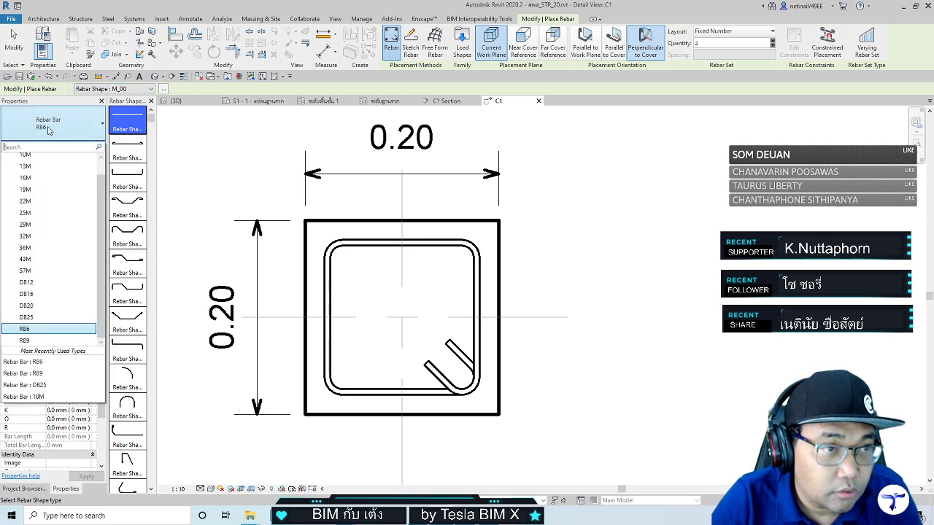
pyautogui.click(55, 295)
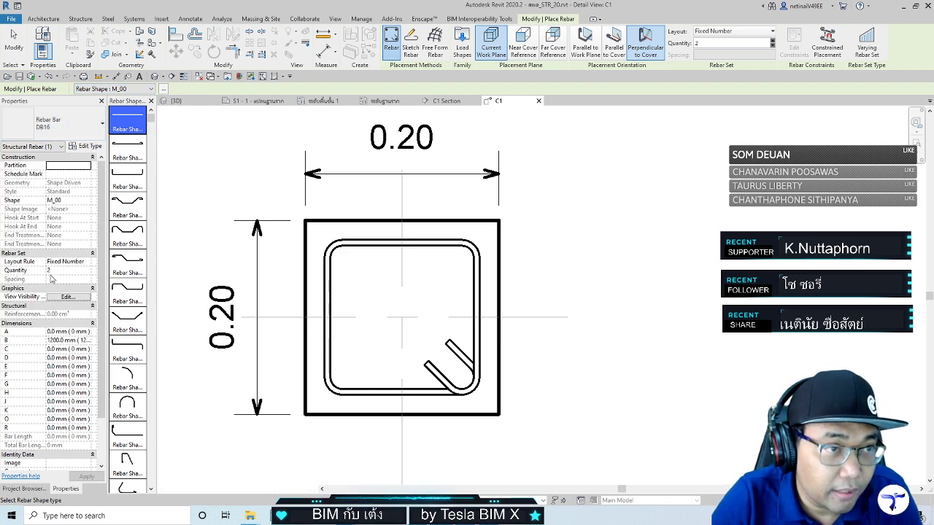
pyautogui.click(387, 261)
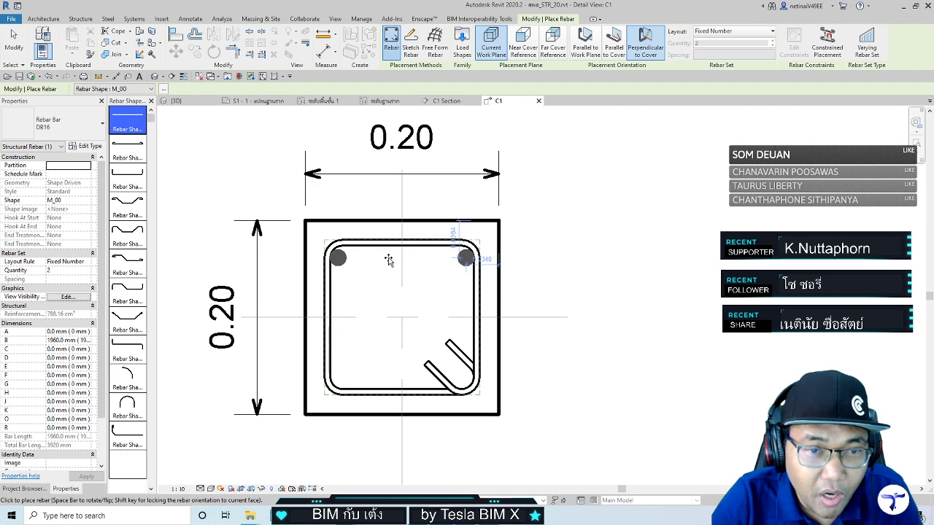
pyautogui.click(397, 378)
pyautogui.press('Escape')
pyautogui.scroll(-3, 539, 278)
pyautogui.scroll(-1, 537, 277)
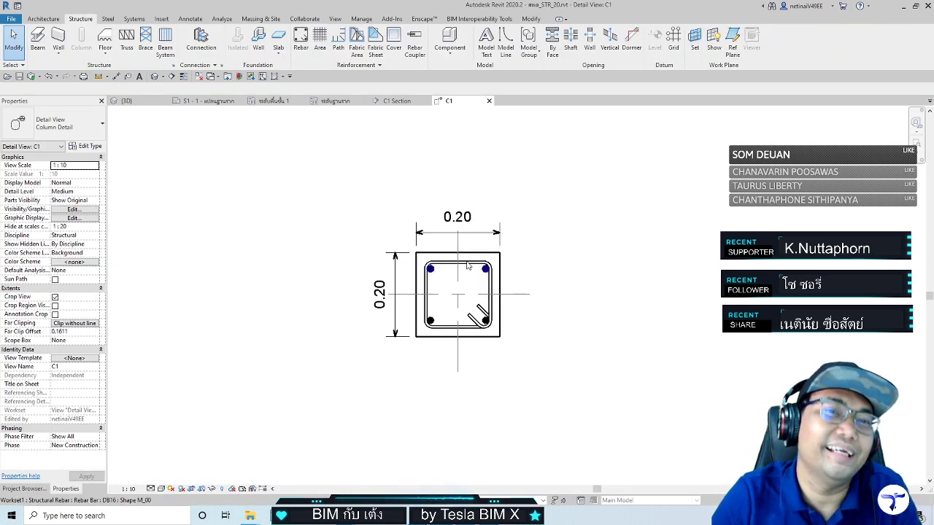
pyautogui.scroll(3, 343, 299)
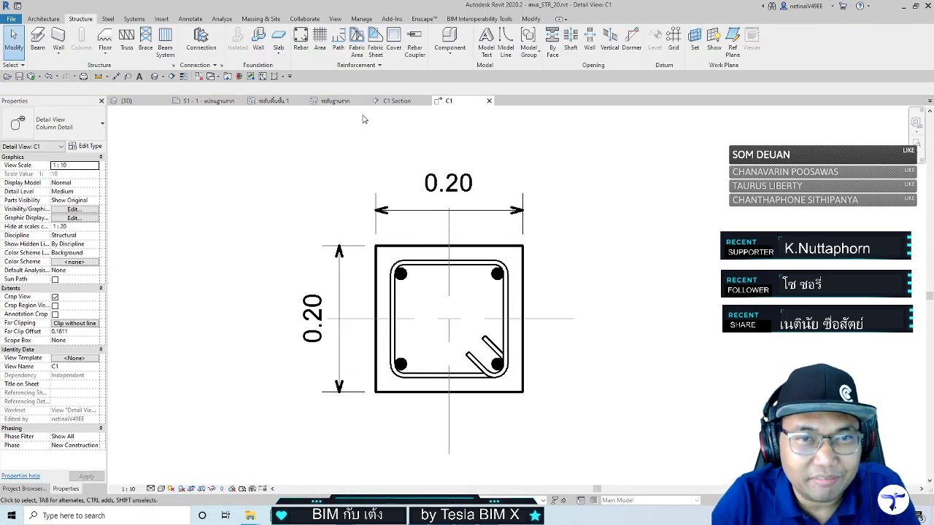
# In the C1 Section, drag the column's vertical bars' bottom end slightly deeper into the footing
pyautogui.click(394, 100)
pyautogui.scroll(-2, 379, 284)
pyautogui.scroll(-1, 379, 285)
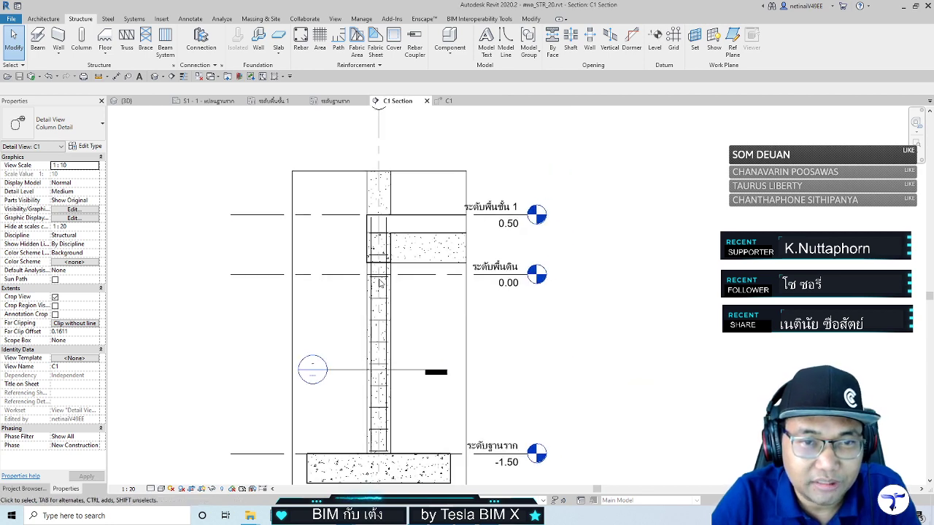
pyautogui.click(446, 101)
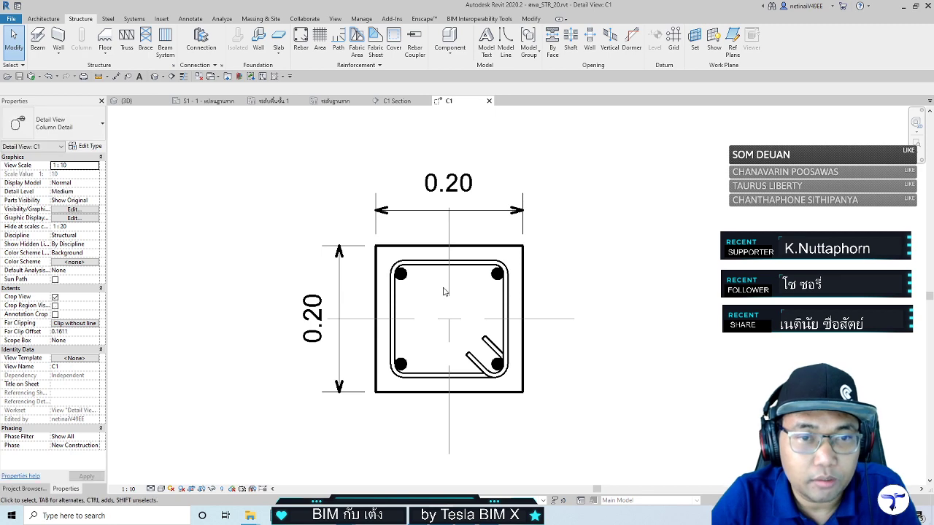
pyautogui.scroll(2, 502, 290)
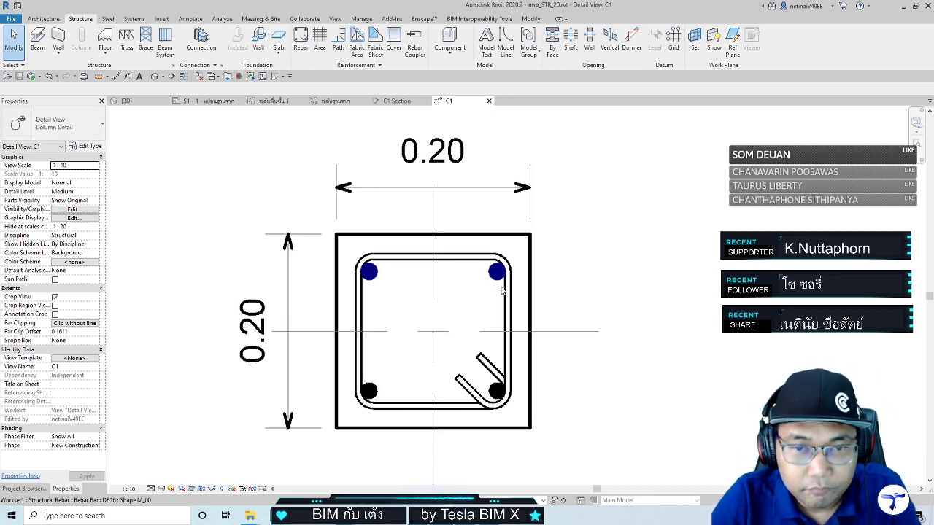
pyautogui.scroll(1, 501, 290)
pyautogui.click(395, 101)
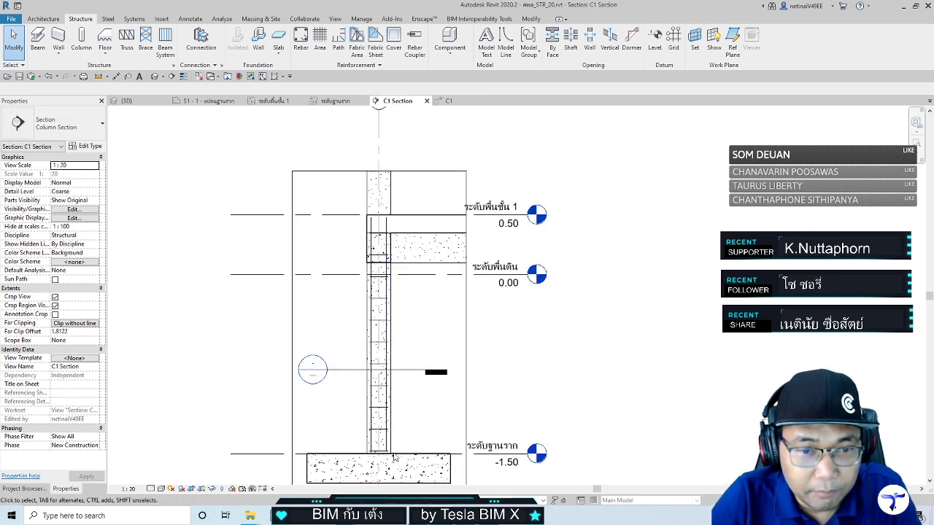
pyautogui.moveTo(394, 458); pyautogui.dragTo(400, 320, button='middle')
pyautogui.scroll(2, 400, 309)
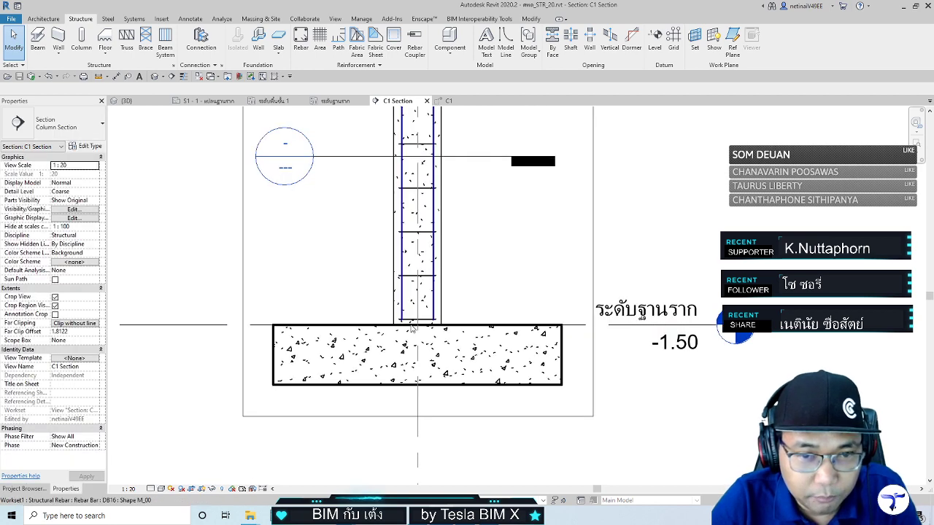
pyautogui.click(412, 328)
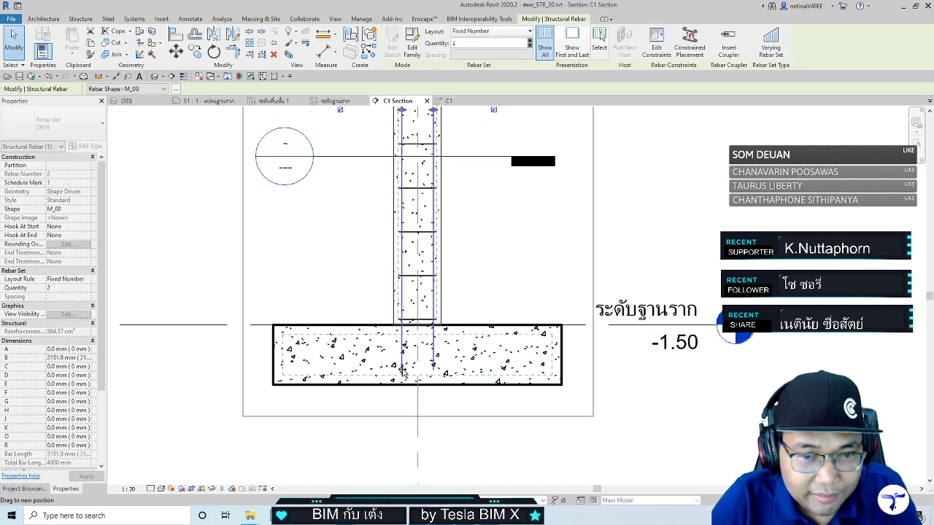
pyautogui.moveTo(401, 370); pyautogui.dragTo(401, 372)
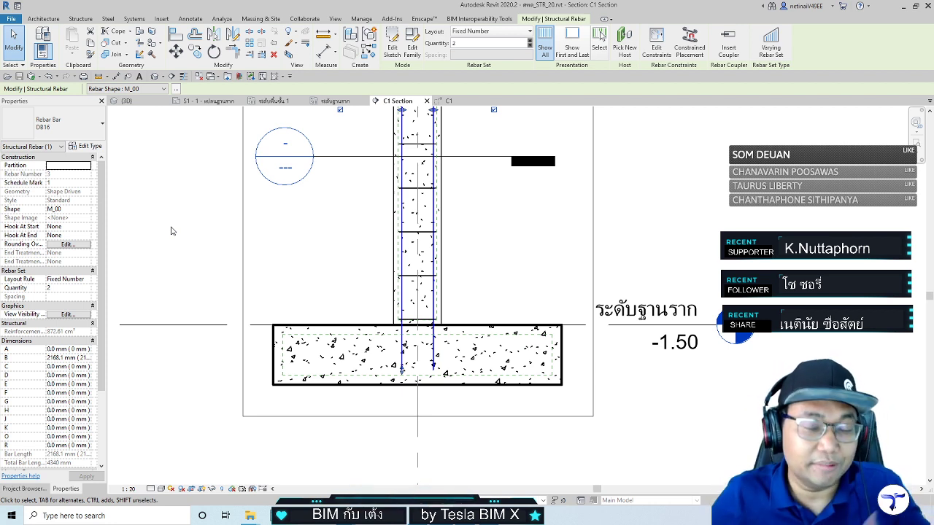
# Check the extended vertical bar in the section, then return to the C1 detail view
pyautogui.click(473, 300)
pyautogui.scroll(1, 400, 321)
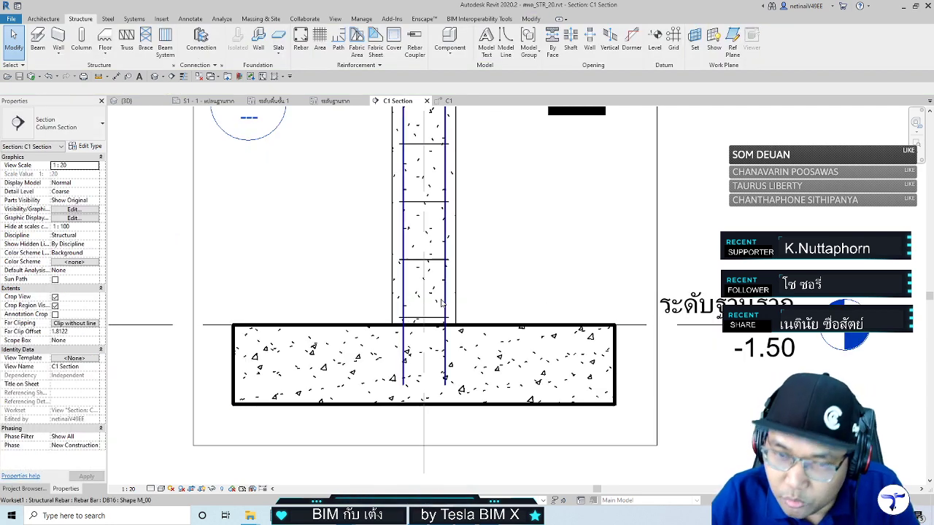
pyautogui.moveTo(402, 297); pyautogui.dragTo(377, 334, button='middle')
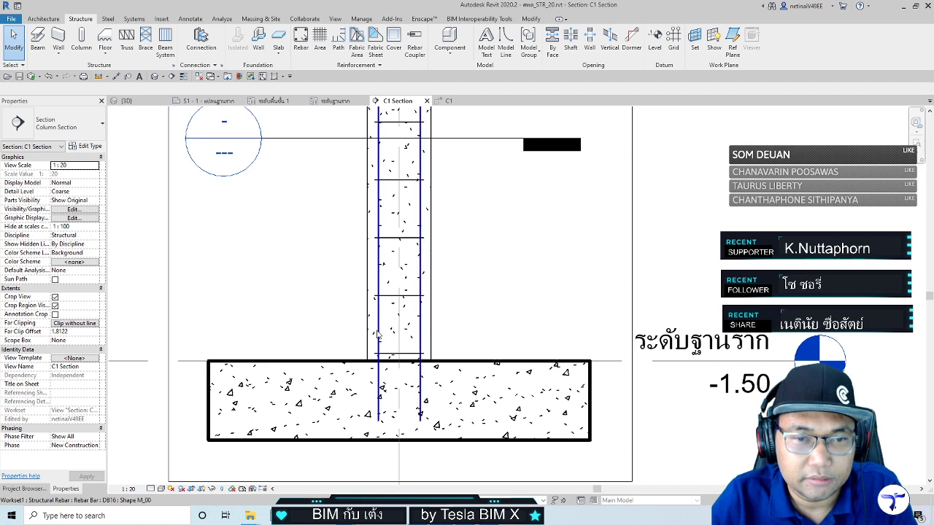
pyautogui.click(459, 320)
pyautogui.click(449, 315)
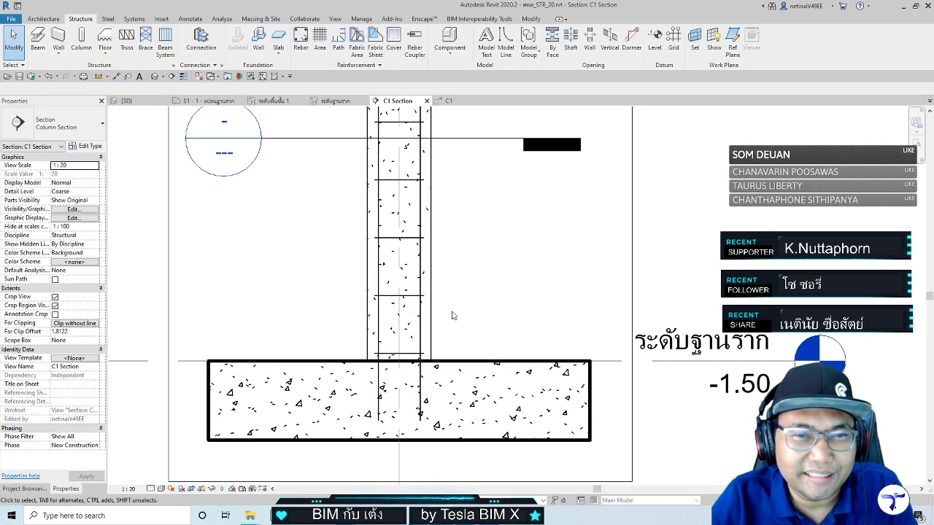
pyautogui.click(450, 101)
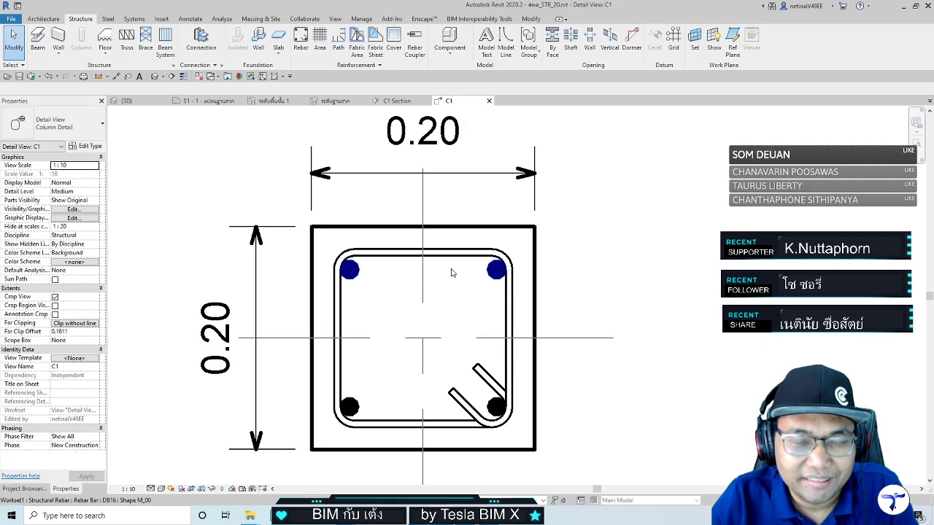
pyautogui.scroll(1, 466, 344)
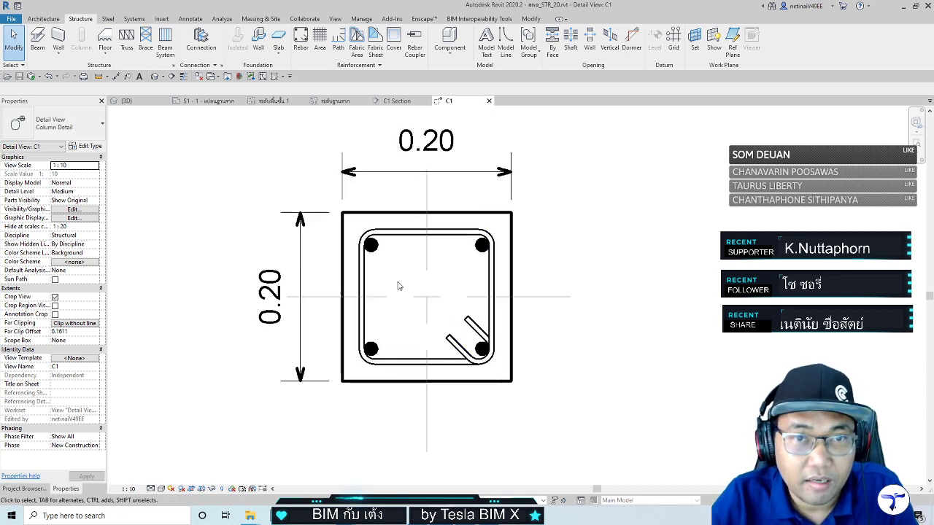
pyautogui.click(398, 102)
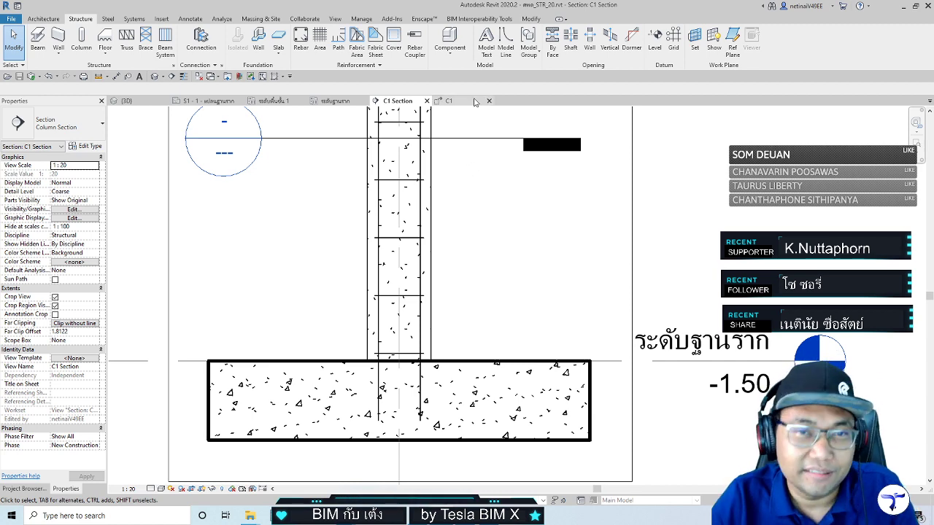
pyautogui.click(449, 101)
pyautogui.scroll(2, 366, 248)
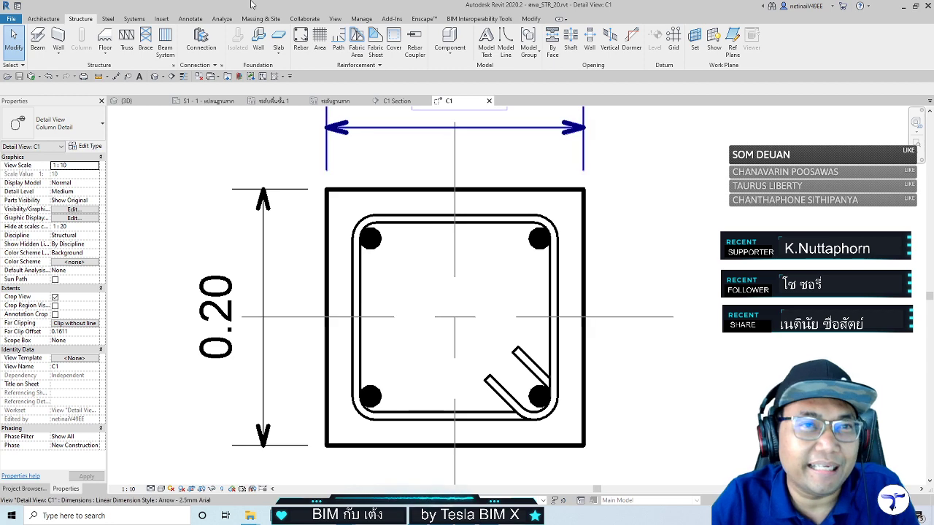
# Look over the Annotate region fill options and recentre the C1 column detail
pyautogui.click(191, 19)
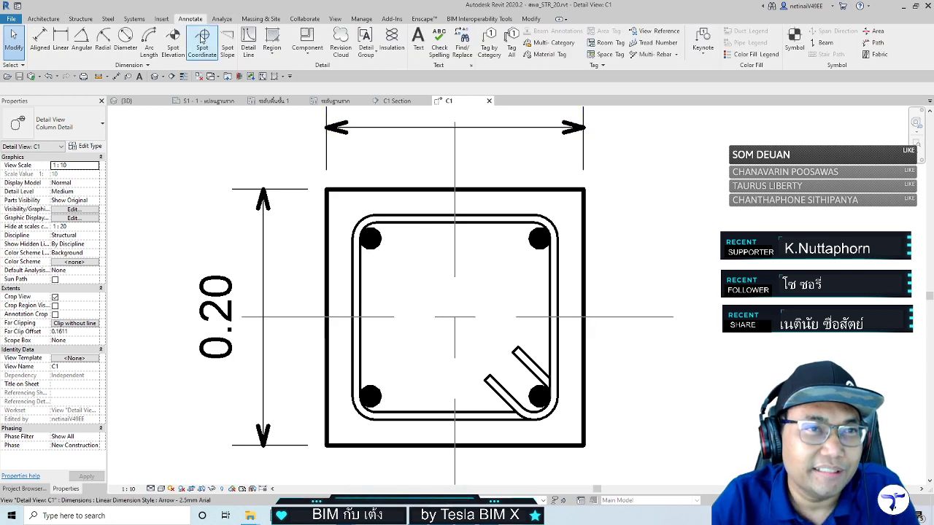
pyautogui.click(273, 50)
pyautogui.scroll(-2, 467, 255)
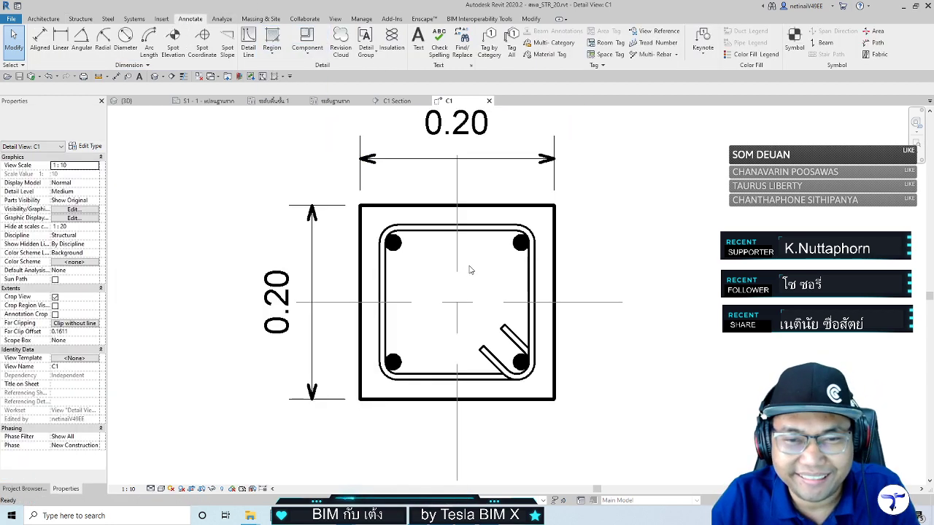
pyautogui.moveTo(600, 335); pyautogui.dragTo(539, 310, button='middle')
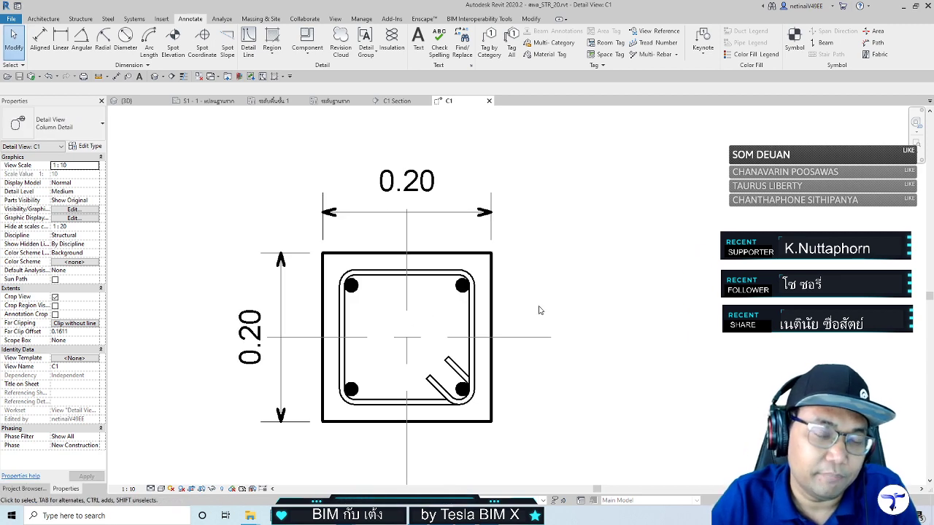
pyautogui.scroll(1, 518, 332)
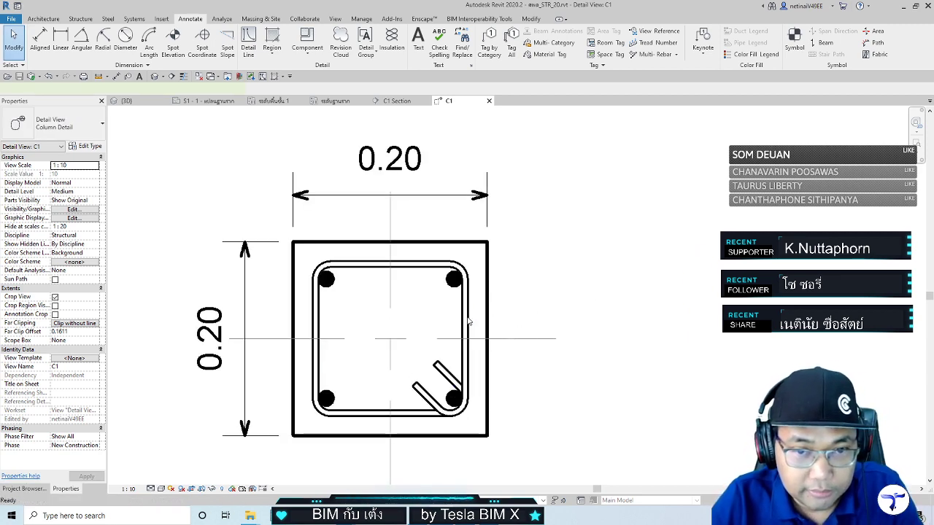
# Tag the RB6 tie with TG and set the tag to Quantity Type Spacing & Number - 1 Line
pyautogui.press('t')
pyautogui.press('g')
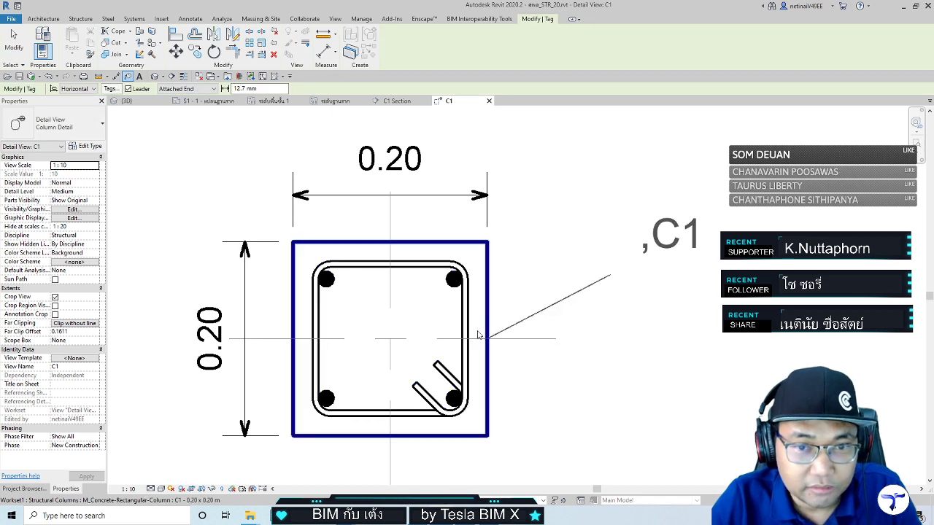
pyautogui.click(469, 332)
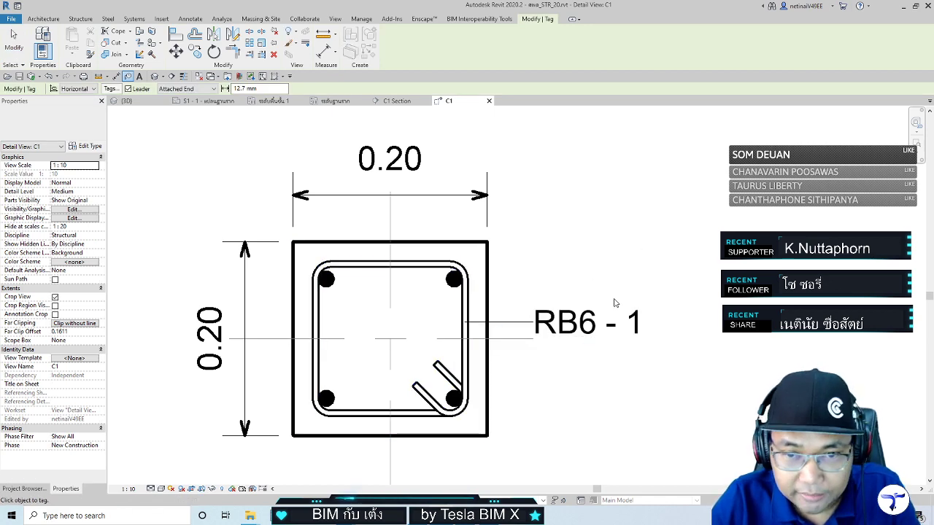
pyautogui.press('Escape')
pyautogui.click(620, 317)
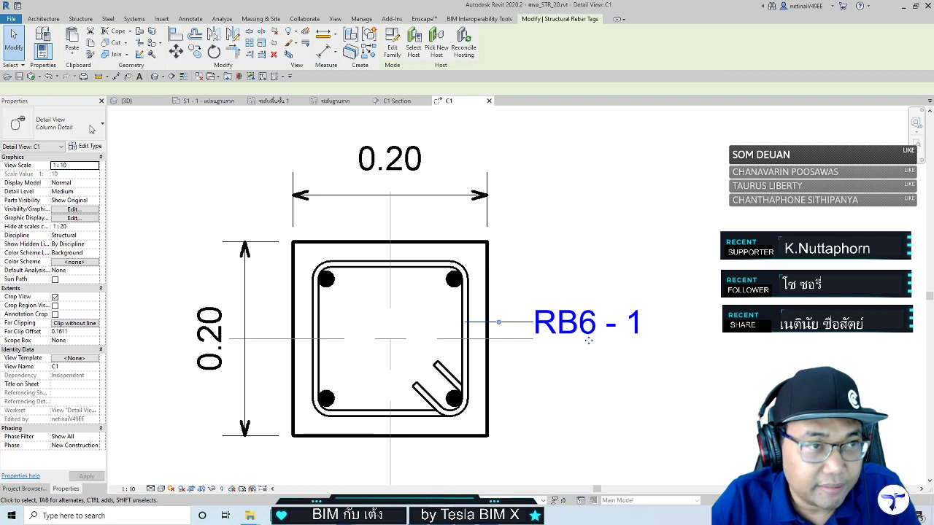
pyautogui.click(92, 129)
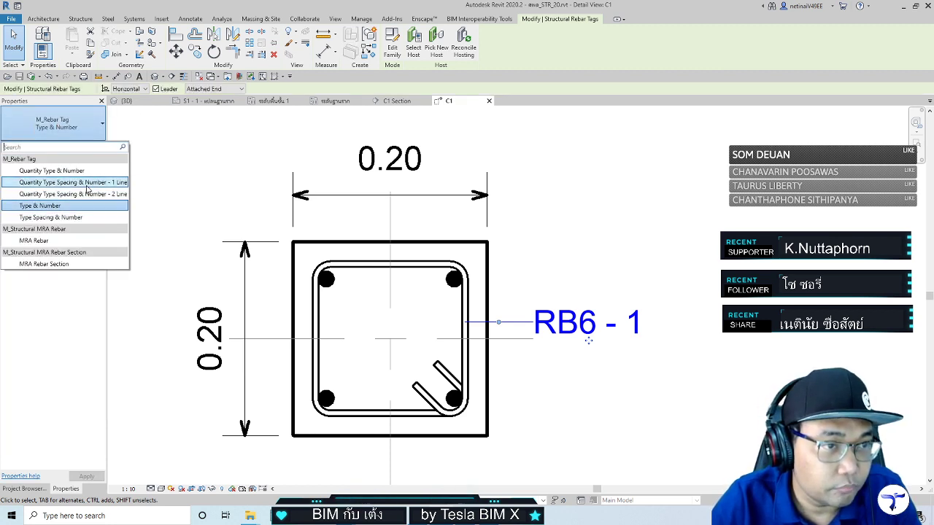
pyautogui.click(87, 182)
pyautogui.moveTo(591, 335); pyautogui.dragTo(712, 340)
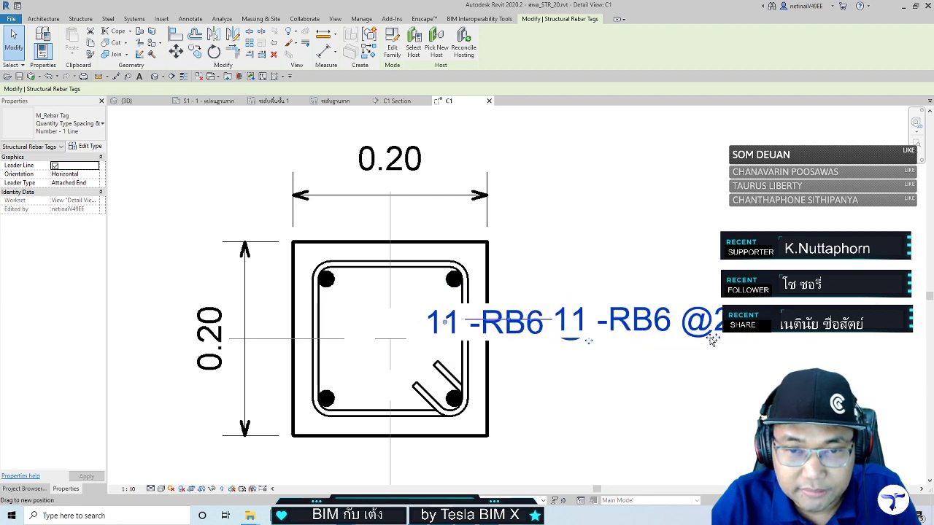
pyautogui.click(632, 274)
pyautogui.scroll(-1, 632, 273)
pyautogui.click(583, 295)
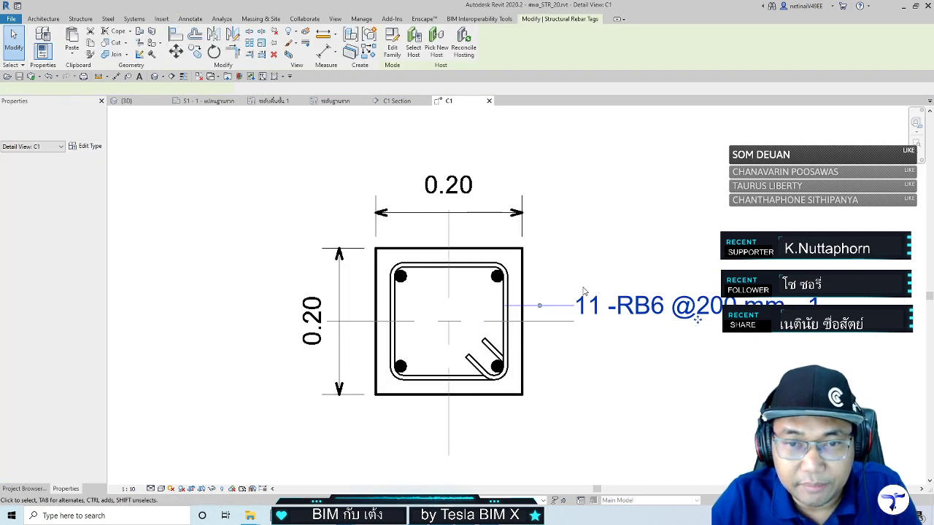
pyautogui.scroll(2, 584, 292)
pyautogui.click(712, 328)
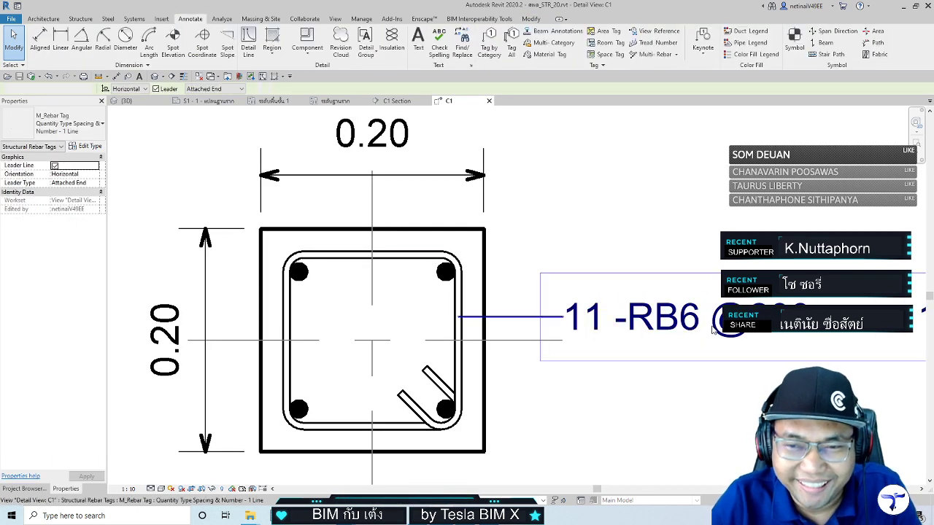
pyautogui.click(713, 328)
pyautogui.moveTo(735, 340); pyautogui.dragTo(702, 340)
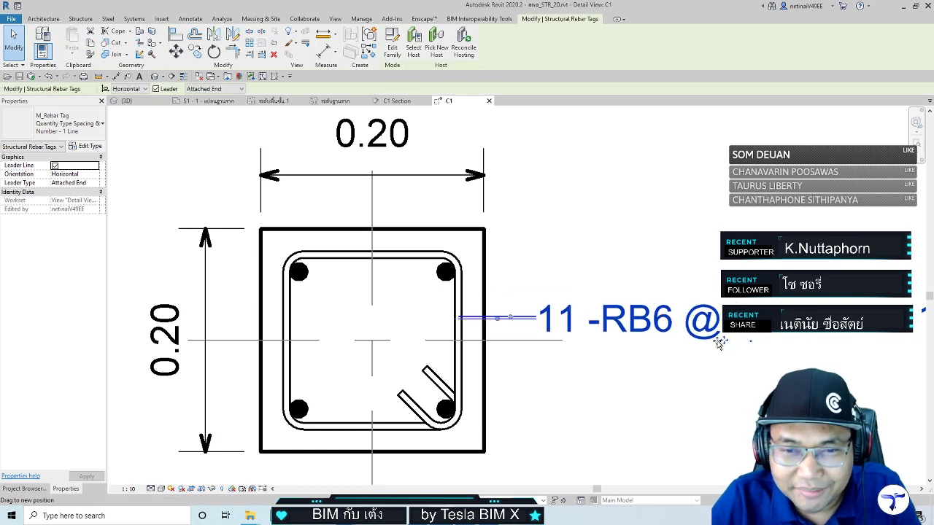
pyautogui.click(662, 379)
# Recentre the column section and start a text note right of its lower corner
pyautogui.scroll(-1, 598, 376)
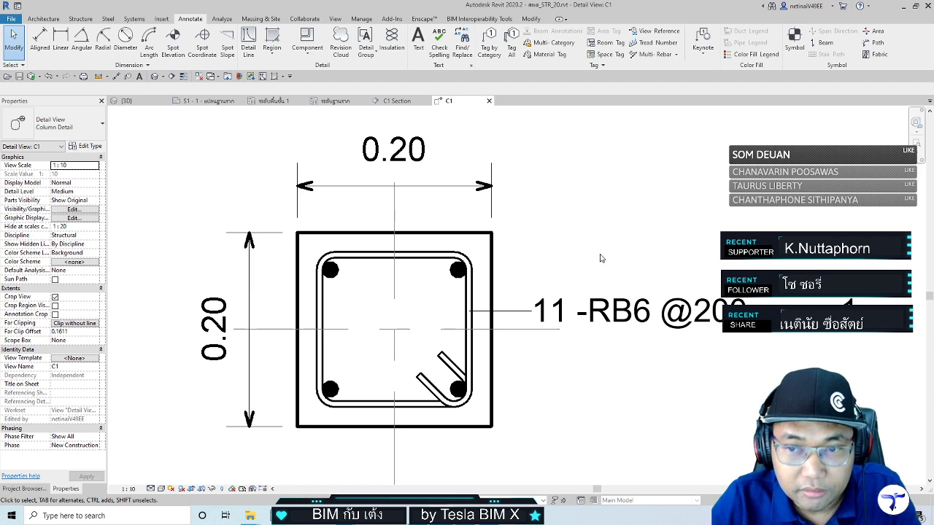
pyautogui.moveTo(600, 258); pyautogui.dragTo(600, 264, button='middle')
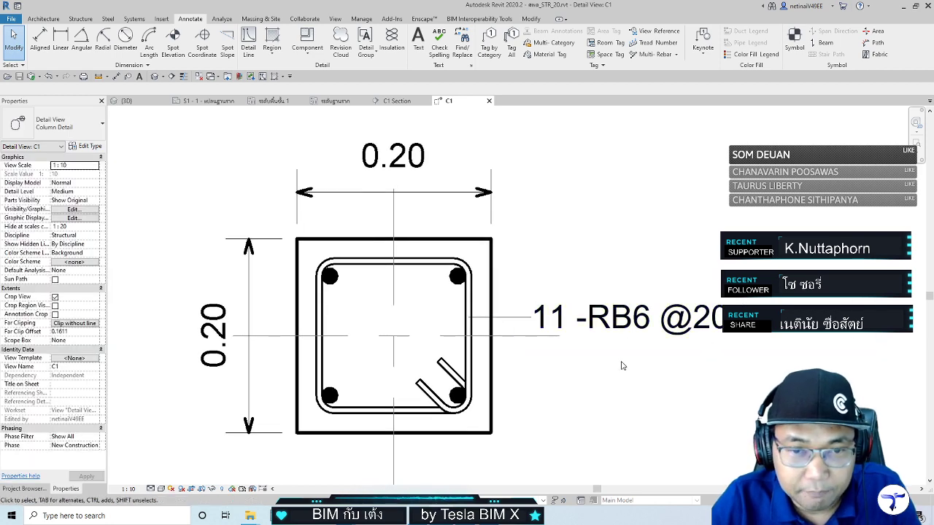
pyautogui.scroll(2, 363, 360)
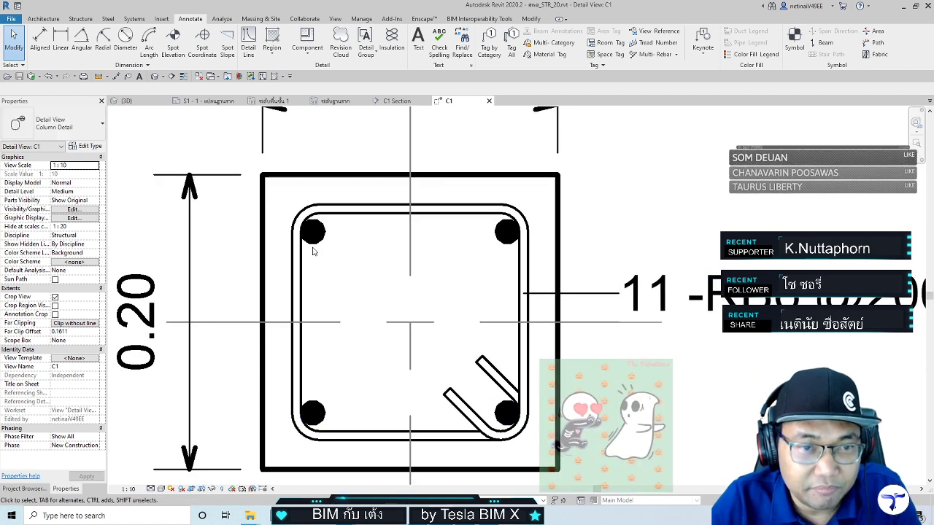
pyautogui.scroll(-2, 357, 278)
pyautogui.moveTo(355, 264); pyautogui.dragTo(371, 291, button='middle')
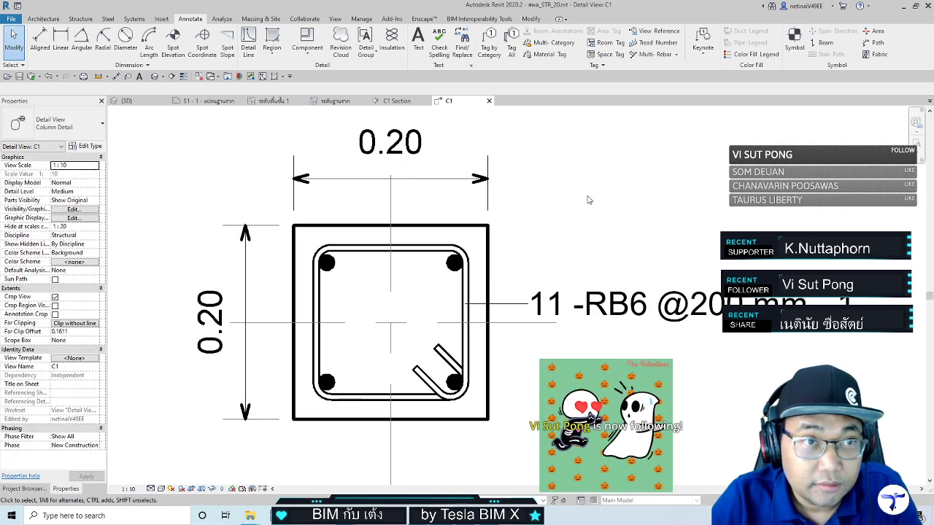
pyautogui.scroll(1, 327, 259)
pyautogui.scroll(-1, 348, 409)
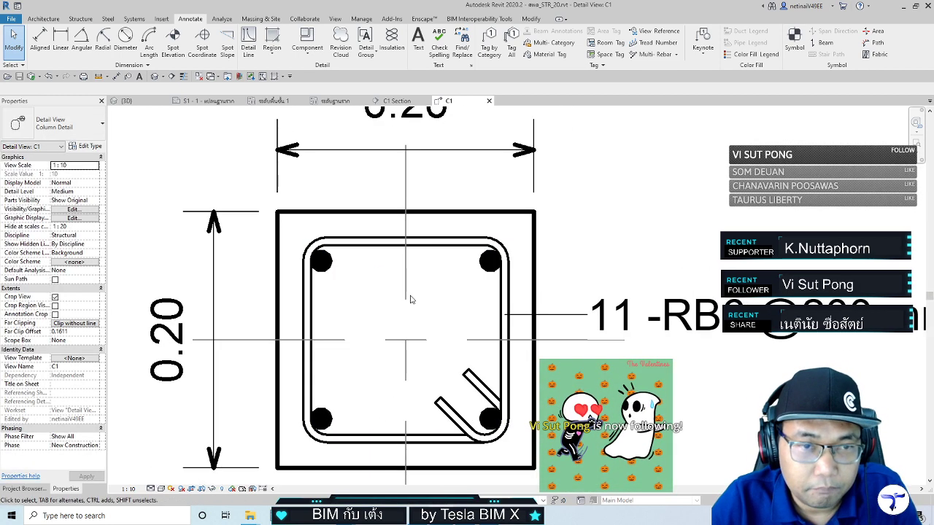
pyautogui.scroll(-2, 408, 292)
pyautogui.scroll(1, 540, 242)
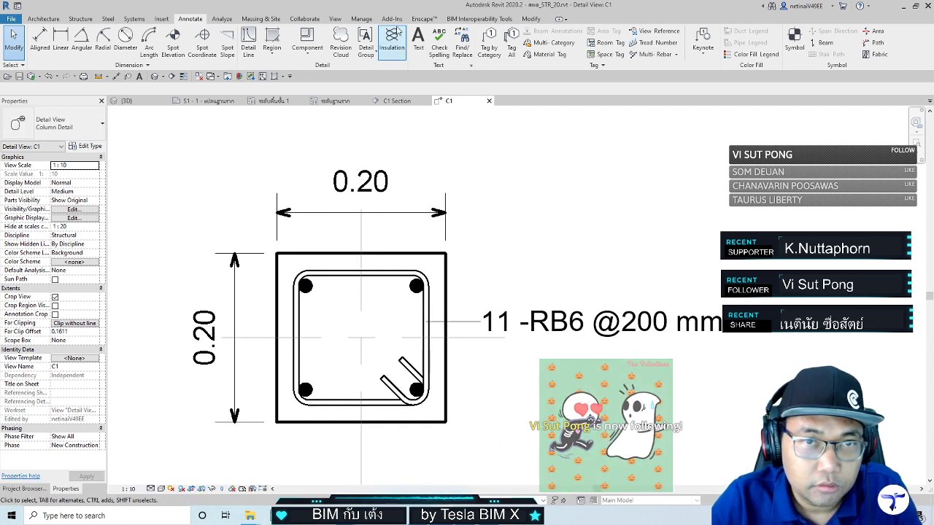
pyautogui.click(417, 40)
pyautogui.scroll(2, 518, 379)
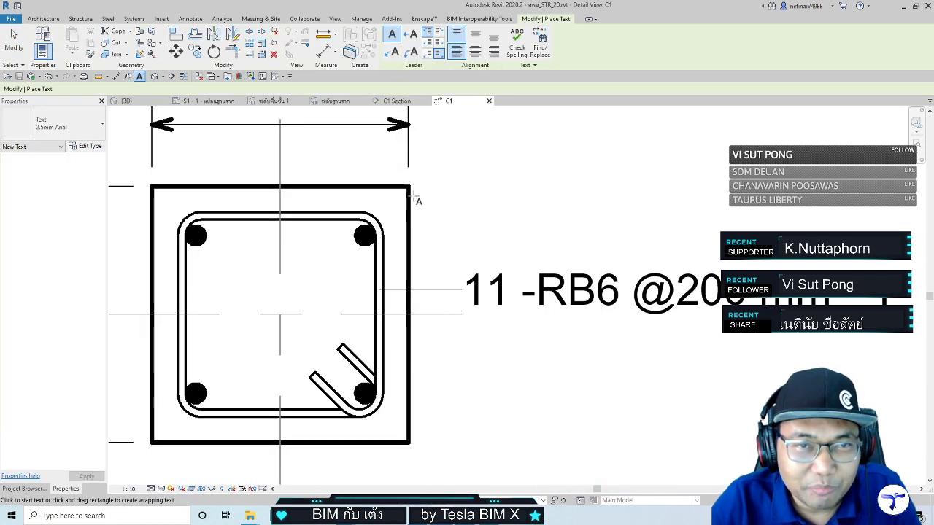
pyautogui.click(467, 359)
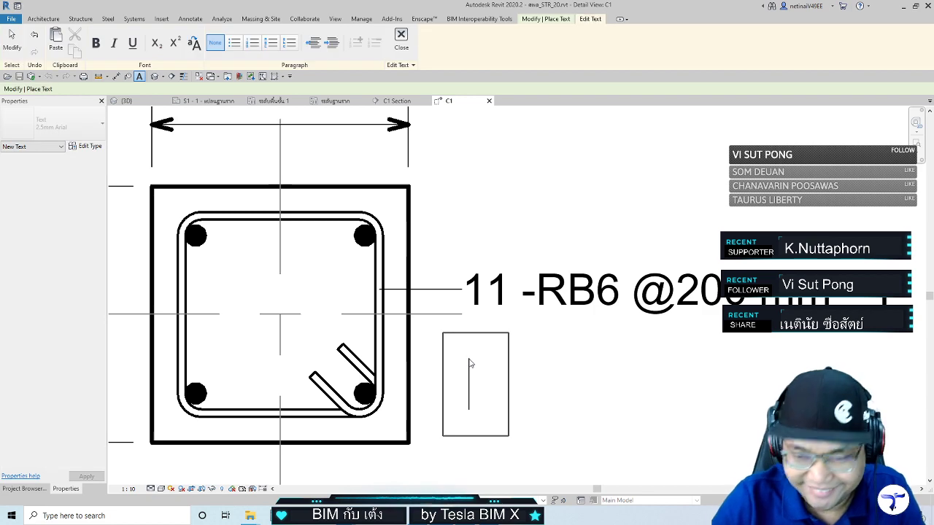
# Write the 4-DB16 text note beside the column
pyautogui.write('4-DB16')
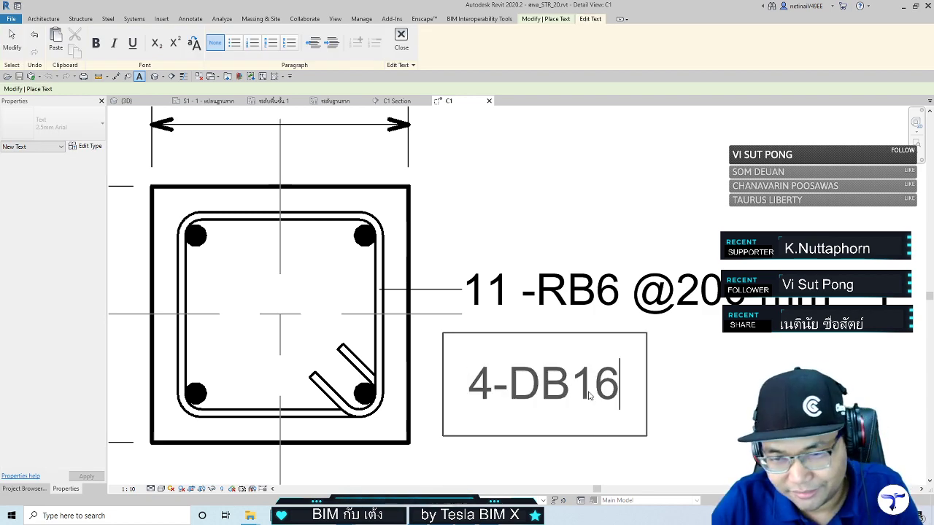
pyautogui.click(440, 330)
pyautogui.press('Escape')
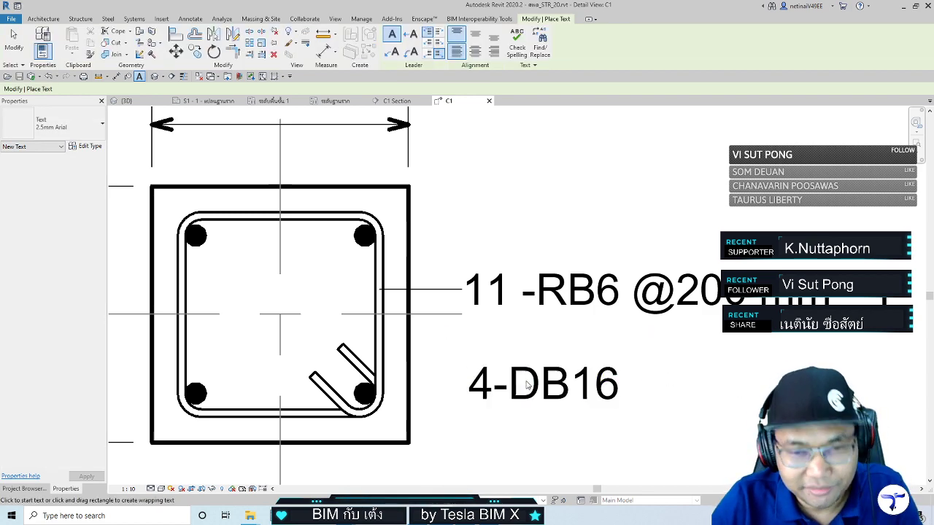
pyautogui.click(445, 335)
pyautogui.press('Escape')
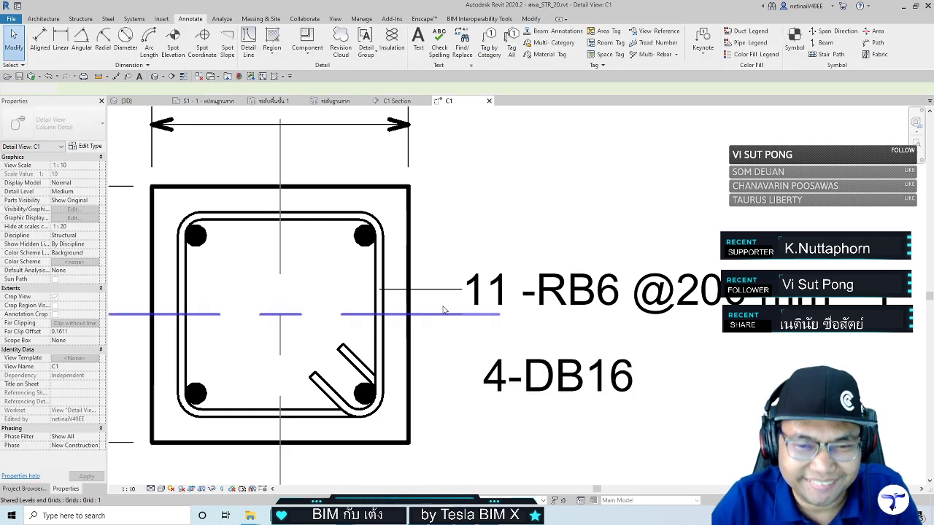
pyautogui.scroll(-3, 470, 368)
pyautogui.click(574, 324)
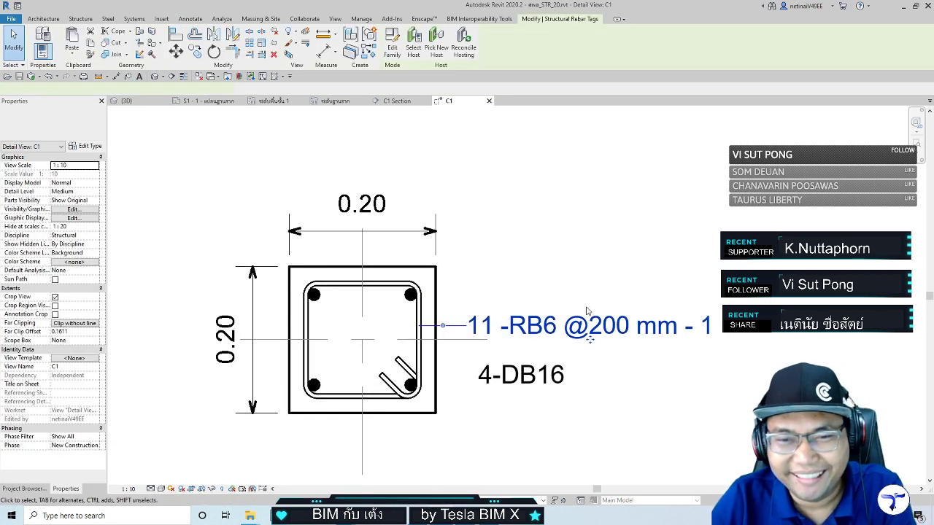
pyautogui.press('Delete')
pyautogui.scroll(3, 527, 402)
pyautogui.click(475, 334)
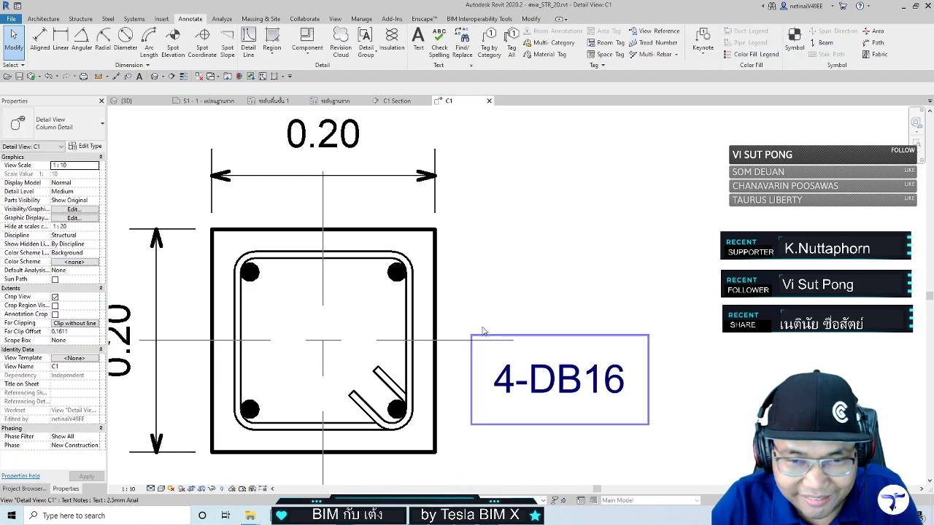
pyautogui.click(479, 332)
pyautogui.moveTo(479, 333); pyautogui.dragTo(474, 249)
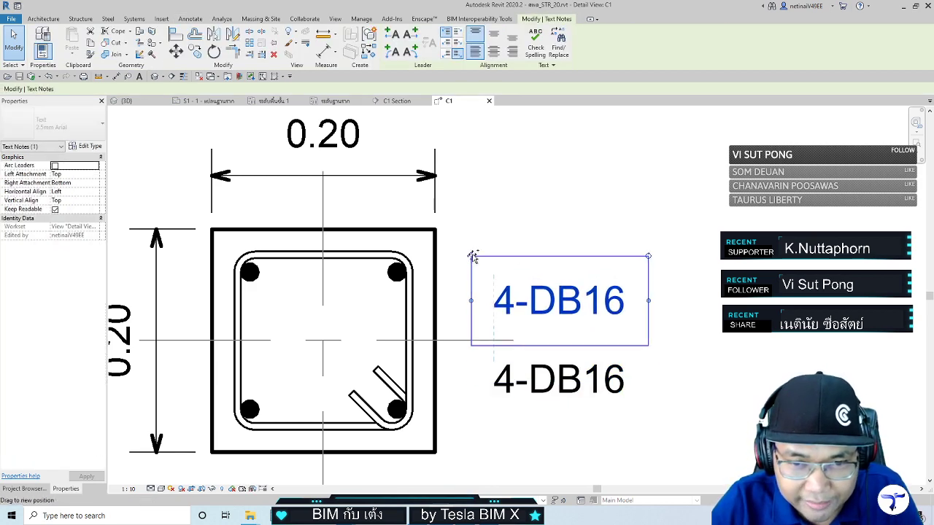
pyautogui.doubleClick(501, 305)
pyautogui.moveTo(501, 305); pyautogui.dragTo(631, 305)
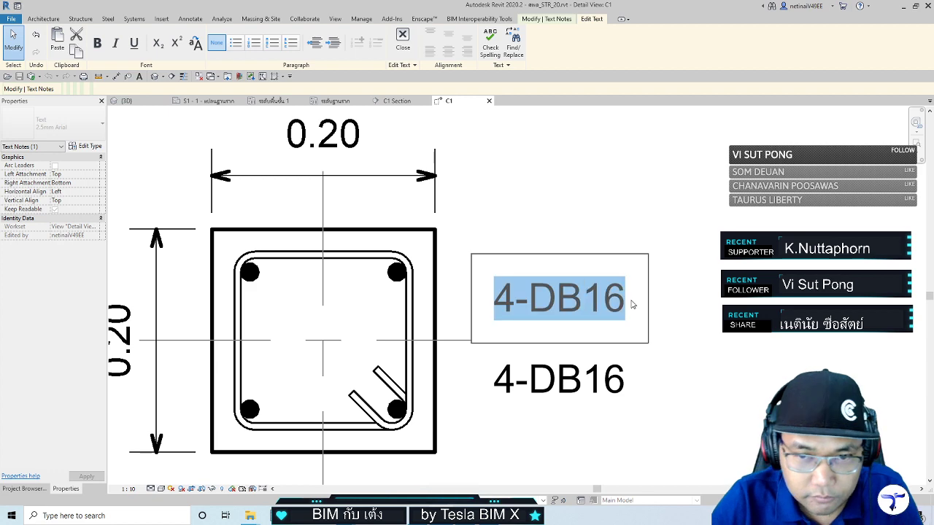
pyautogui.press('BackSpace')
pyautogui.write('RB9')
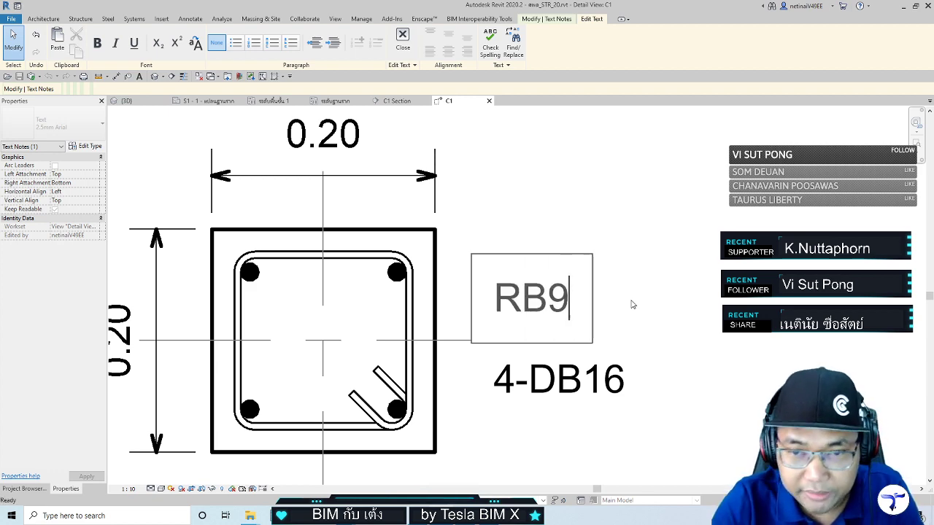
pyautogui.press('BackSpace')
pyautogui.write('6')
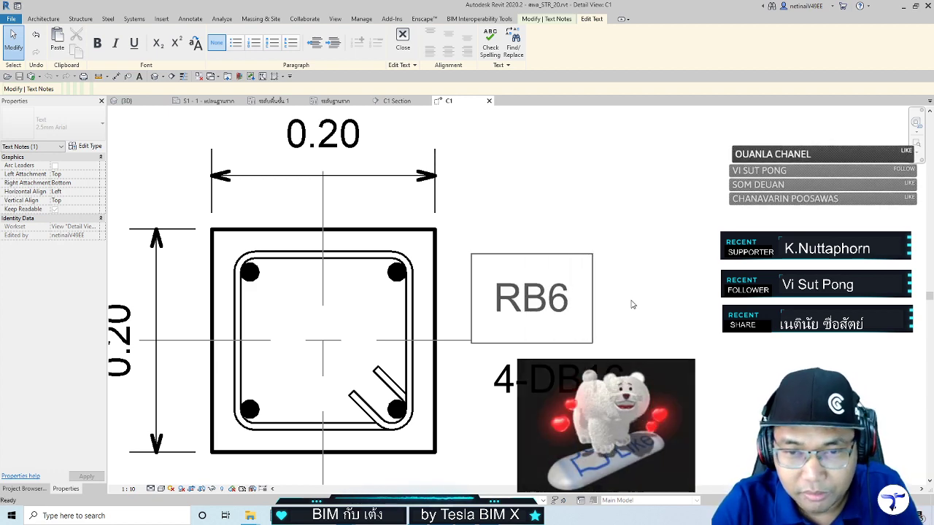
pyautogui.write('@0.20 ')
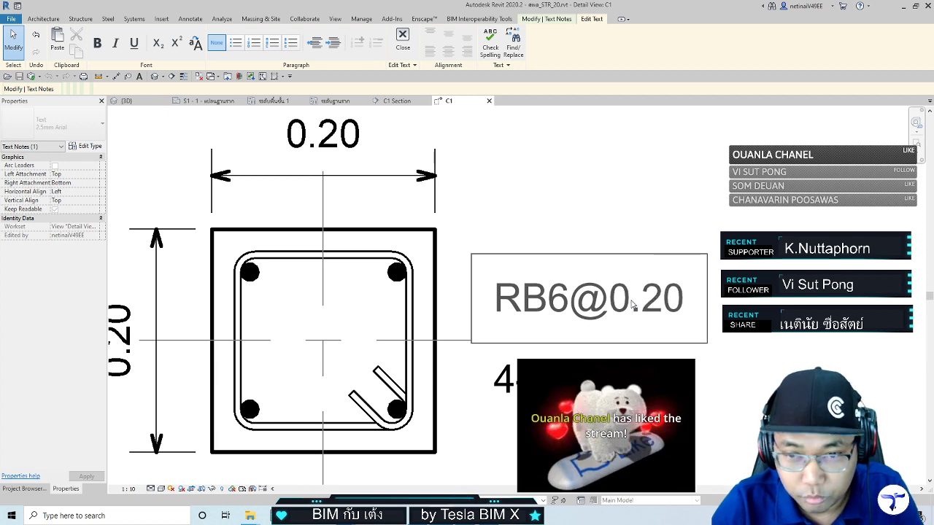
pyautogui.write('m')
pyautogui.click(684, 197)
pyautogui.scroll(-2, 683, 197)
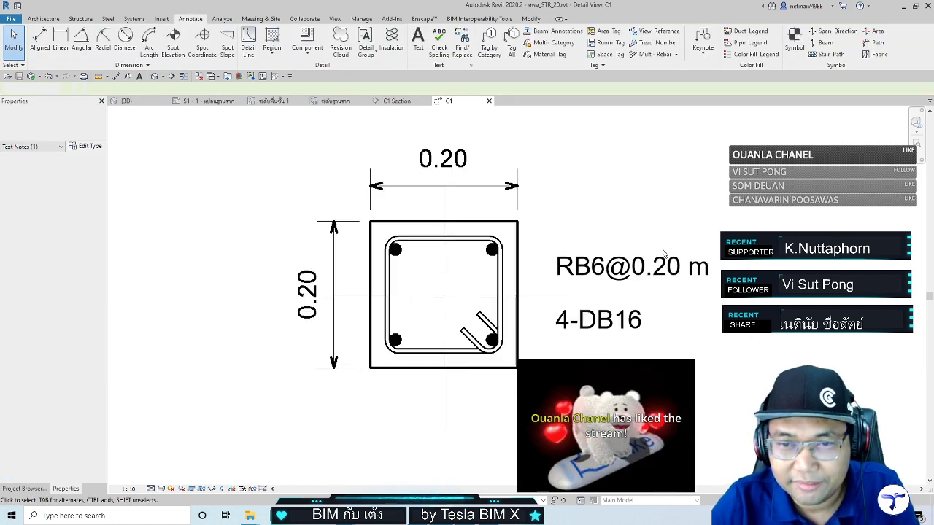
pyautogui.moveTo(683, 197); pyautogui.dragTo(700, 255, button='middle')
pyautogui.scroll(2, 592, 330)
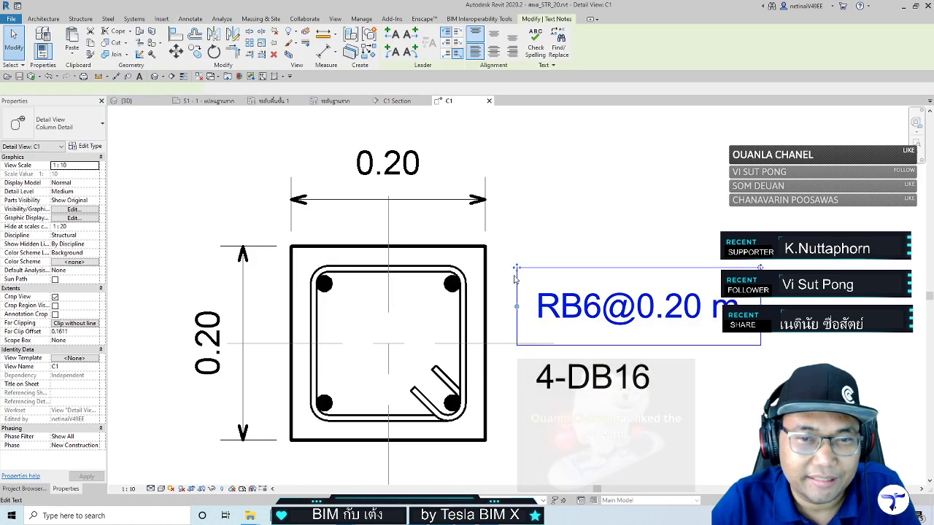
pyautogui.click(577, 343)
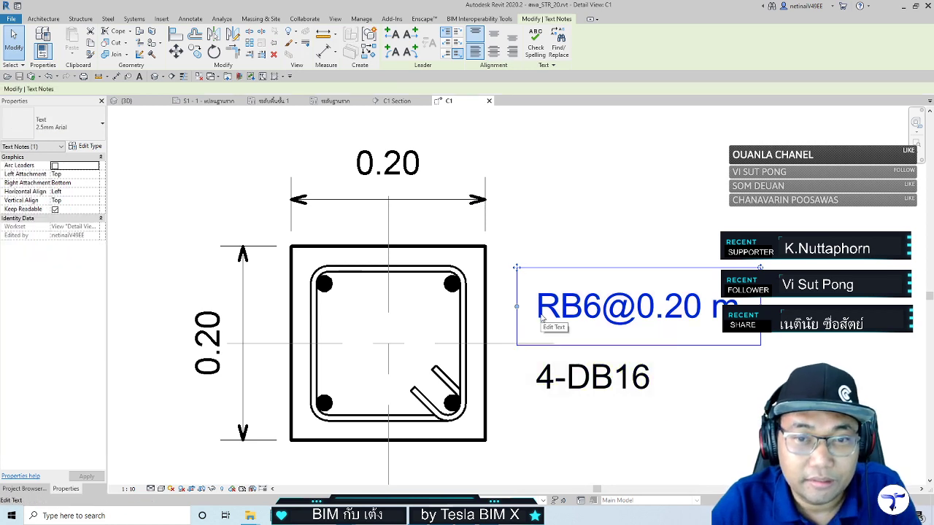
pyautogui.click(392, 36)
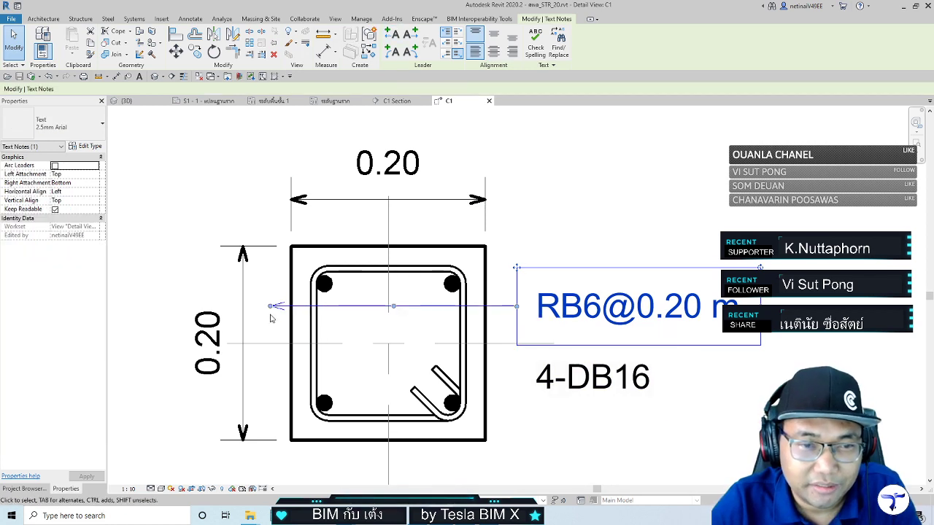
pyautogui.moveTo(271, 307)
pyautogui.mouseDown()
pyautogui.moveTo(450, 323)
pyautogui.moveTo(468, 307)
pyautogui.mouseUp()
pyautogui.click(523, 236)
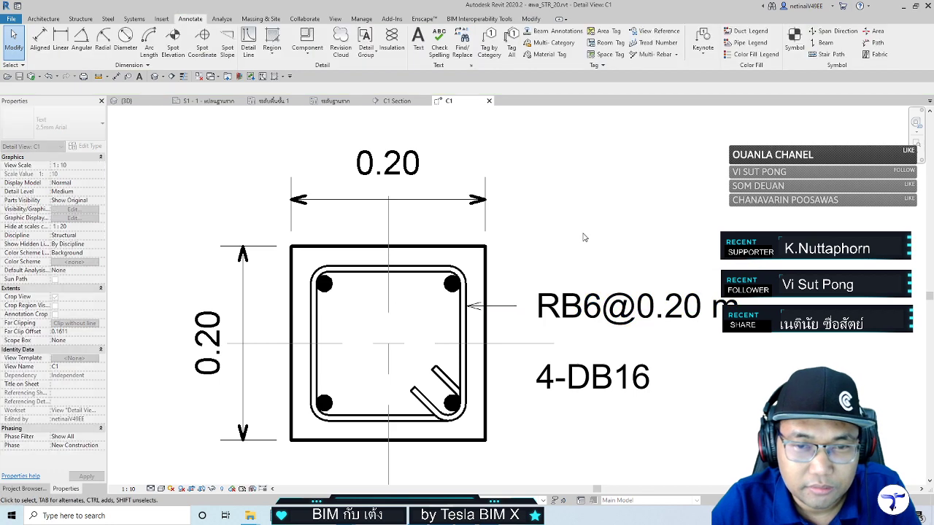
pyautogui.scroll(-2, 605, 261)
pyautogui.click(620, 285)
pyautogui.scroll(4, 656, 283)
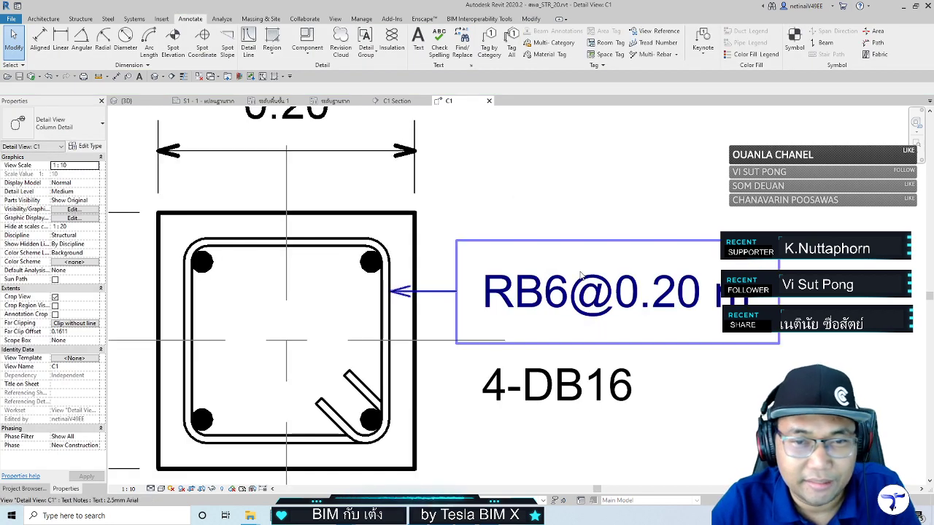
# Set the text note type's leader arrowhead to Arrow Filled 15 Degree
pyautogui.click(86, 146)
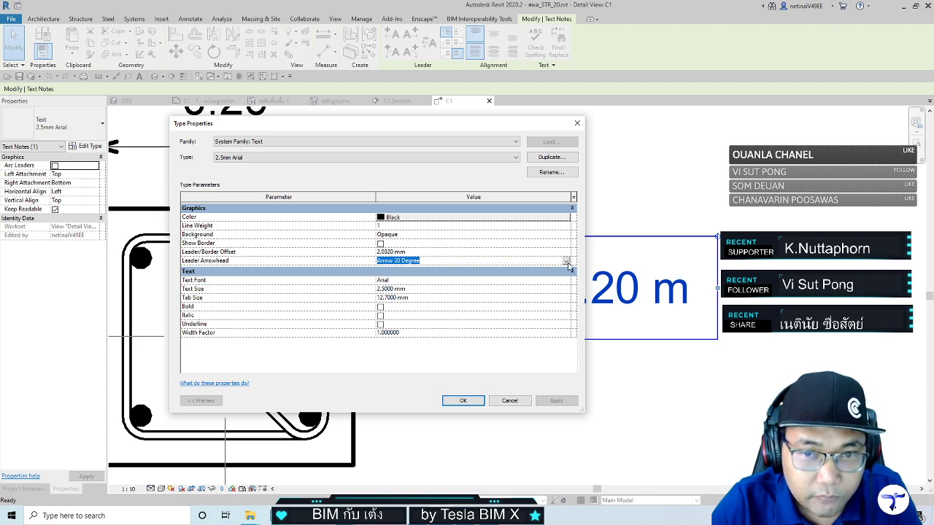
pyautogui.click(566, 261)
pyautogui.click(420, 292)
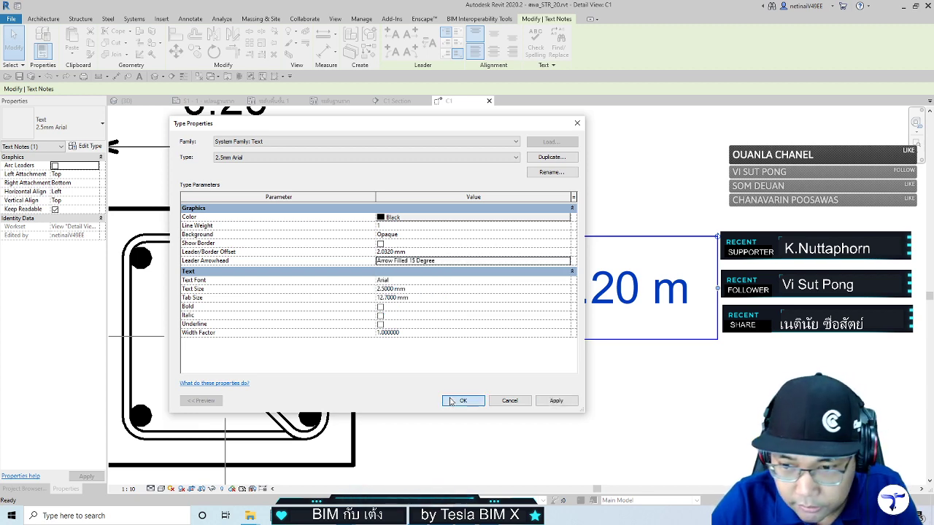
pyautogui.click(462, 401)
pyautogui.moveTo(396, 329); pyautogui.dragTo(603, 438)
pyautogui.scroll(-2, 658, 395)
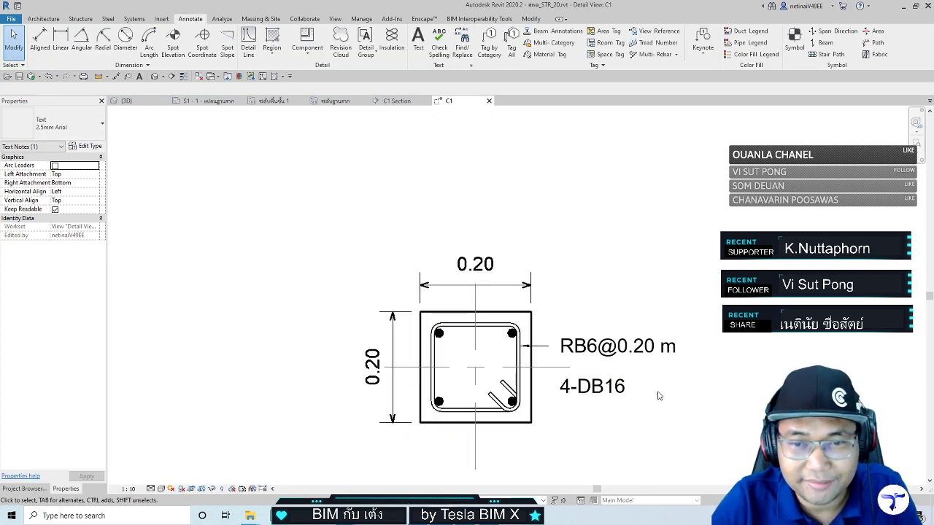
pyautogui.scroll(2, 658, 395)
pyautogui.click(653, 346)
pyautogui.scroll(1, 598, 314)
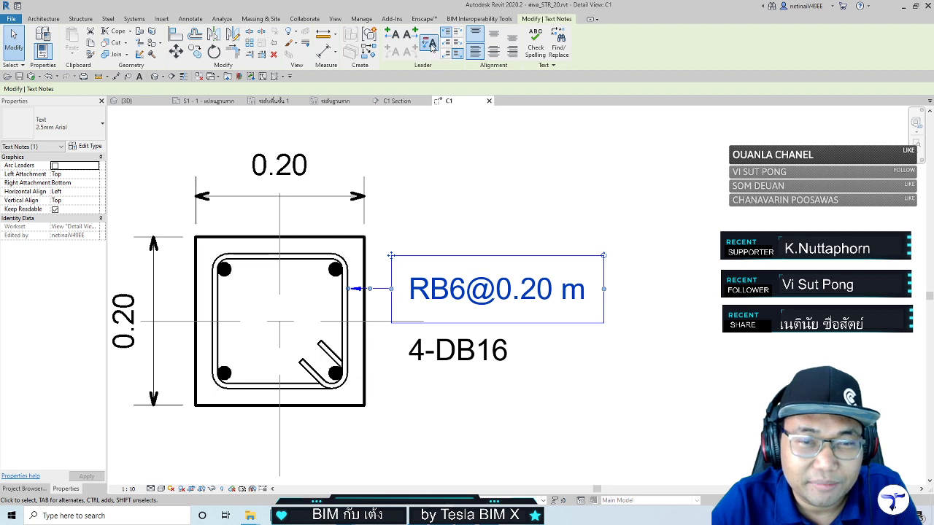
pyautogui.scroll(-1, 549, 248)
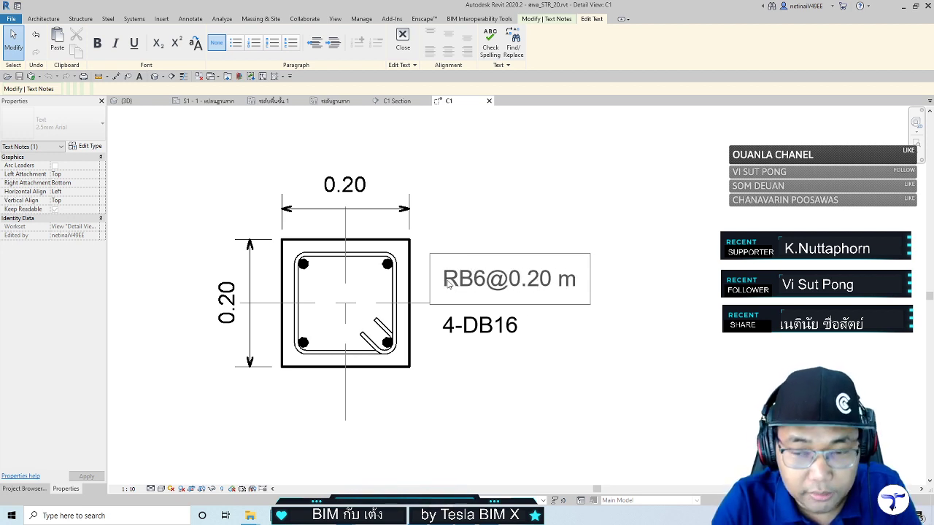
pyautogui.write('ป -')
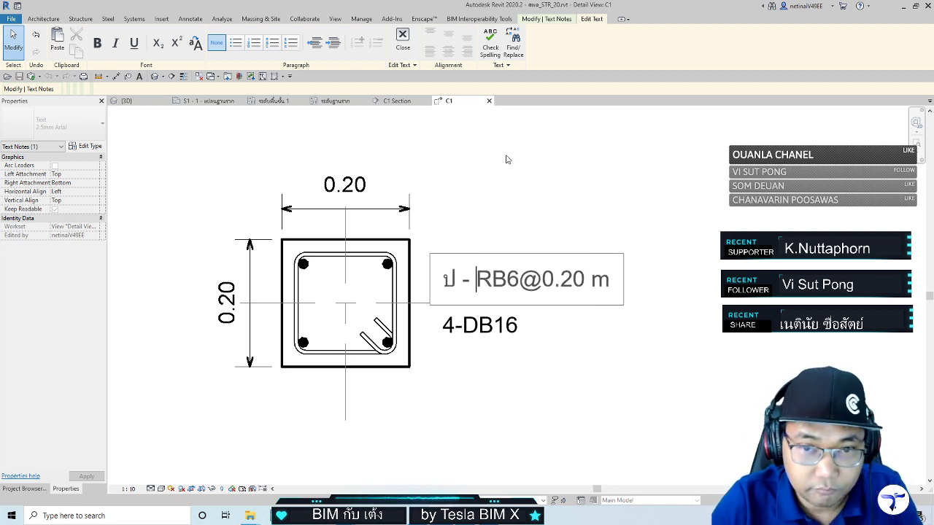
pyautogui.click(552, 219)
pyautogui.scroll(2, 466, 291)
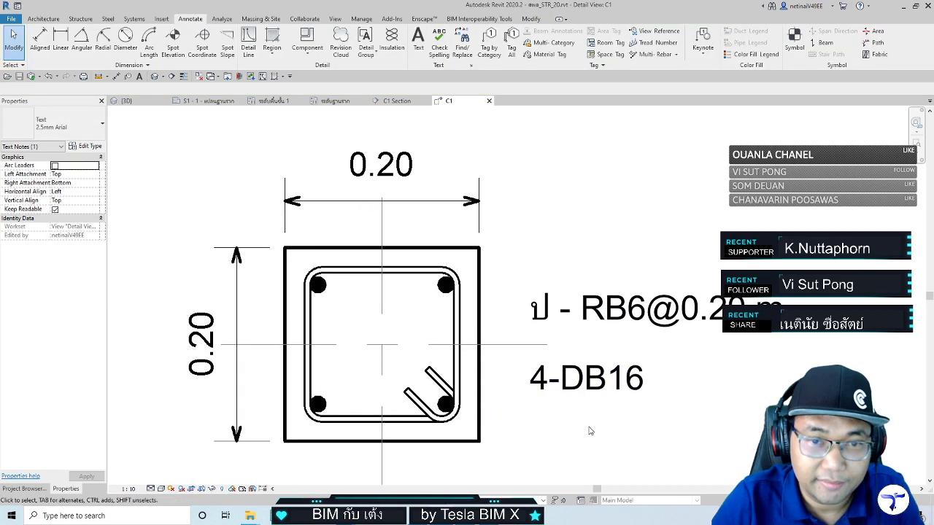
pyautogui.scroll(-3, 592, 427)
pyautogui.click(573, 369)
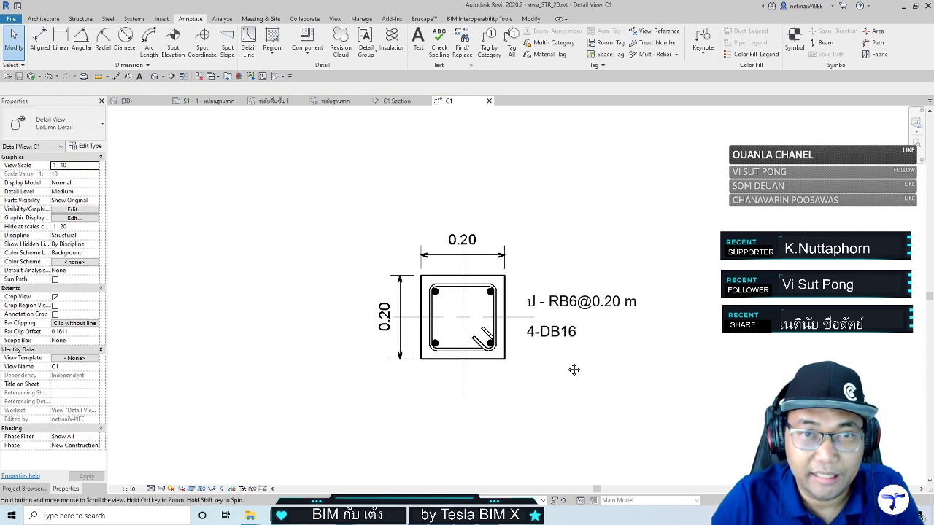
# Close the C1 detail view and create a new sheet from Sheets (all)
pyautogui.click(488, 101)
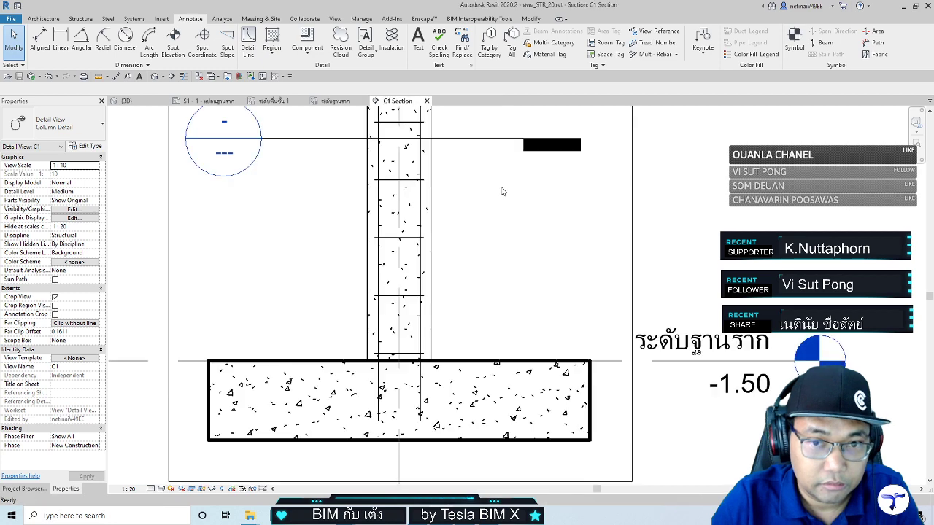
pyautogui.click(25, 488)
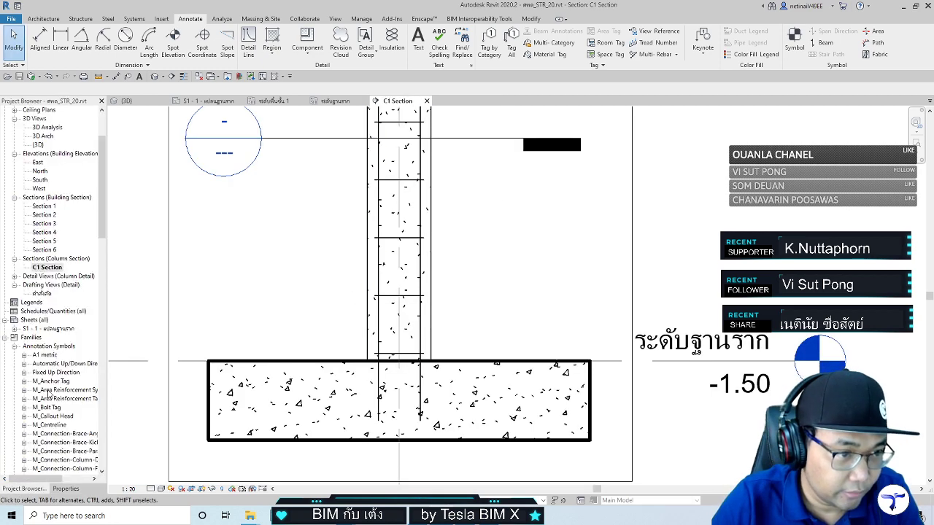
pyautogui.rightClick(35, 321)
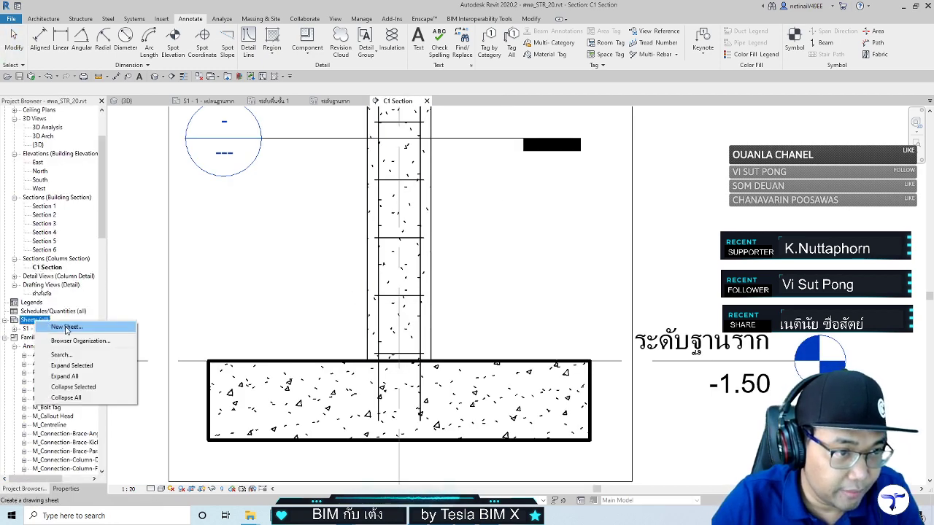
pyautogui.click(53, 325)
pyautogui.click(494, 367)
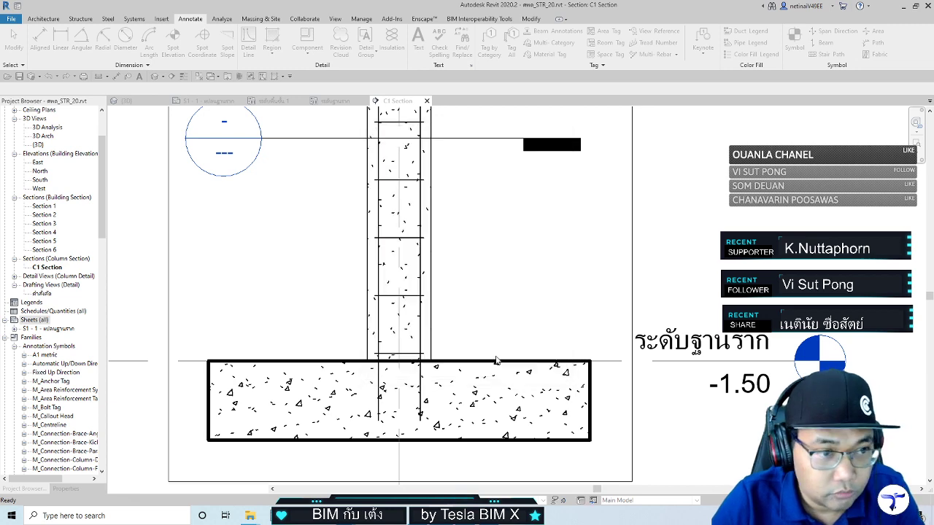
# Set the title block's sheet number to S2 - 1 and enter the Thai column-and-footing sheet name
pyautogui.scroll(2, 510, 269)
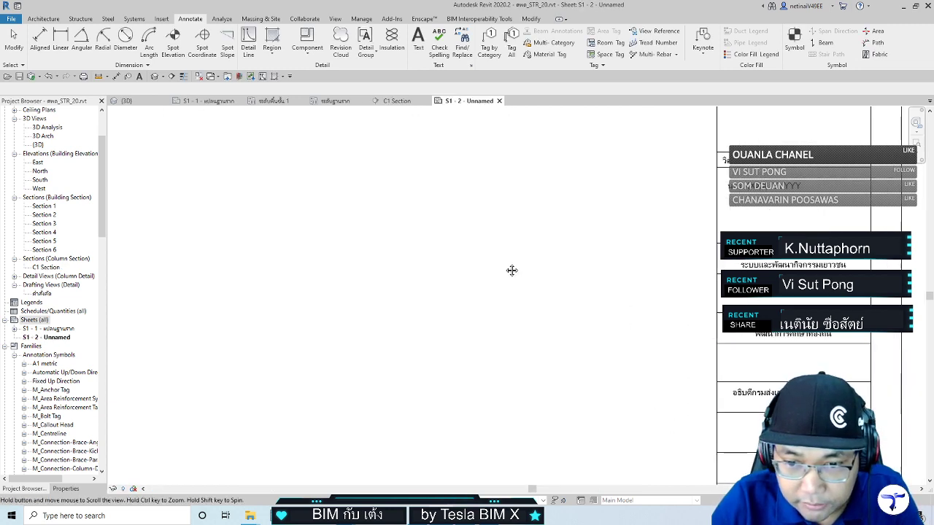
pyautogui.scroll(3, 518, 336)
pyautogui.scroll(3, 507, 326)
pyautogui.click(507, 326)
pyautogui.click(507, 326)
pyautogui.write('S2 - 1')
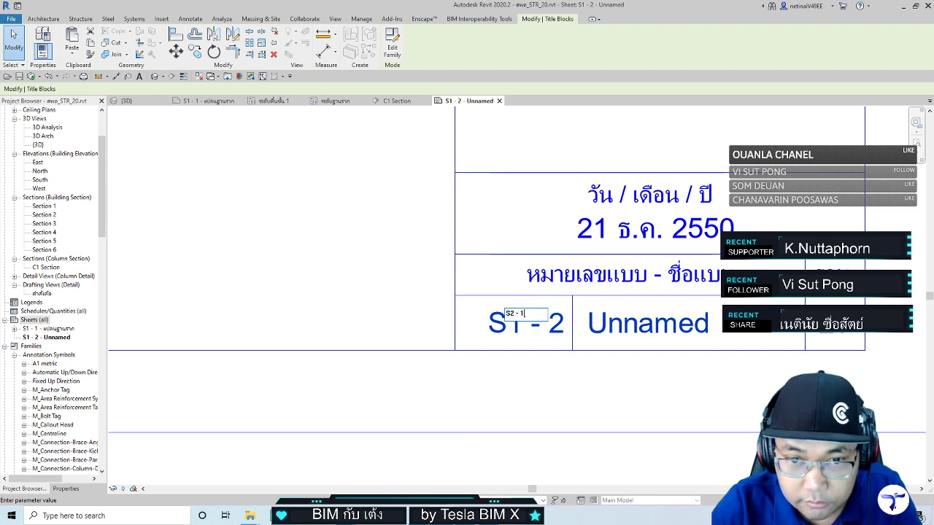
pyautogui.press('Return')
pyautogui.click(630, 329)
pyautogui.write('ขยายเสาและฐานราก')
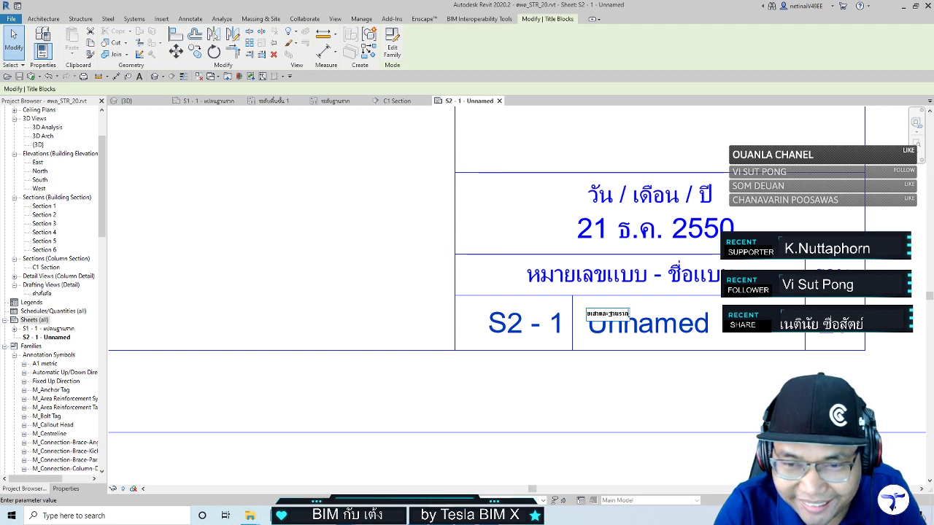
pyautogui.press('Return')
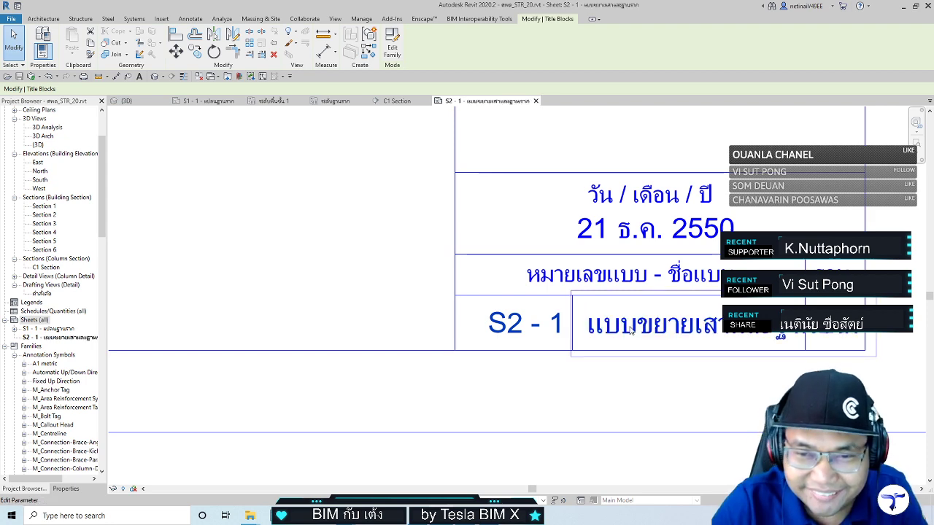
pyautogui.scroll(-2, 603, 406)
pyautogui.scroll(-1, 612, 410)
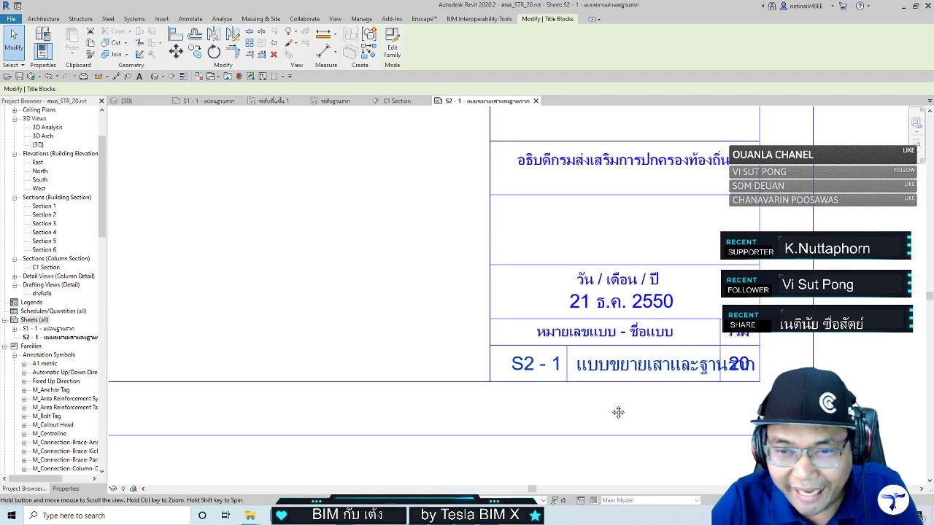
pyautogui.scroll(-2, 613, 410)
pyautogui.scroll(1, 565, 396)
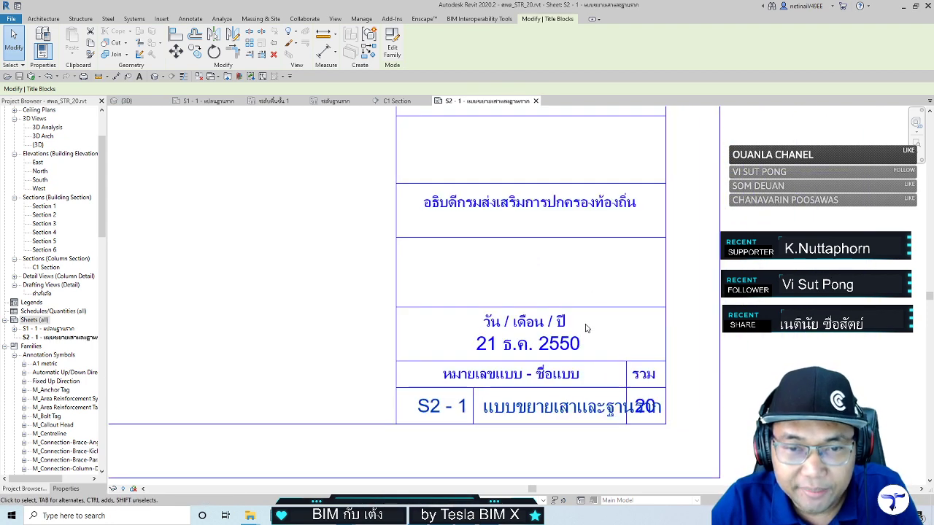
pyautogui.scroll(1, 546, 290)
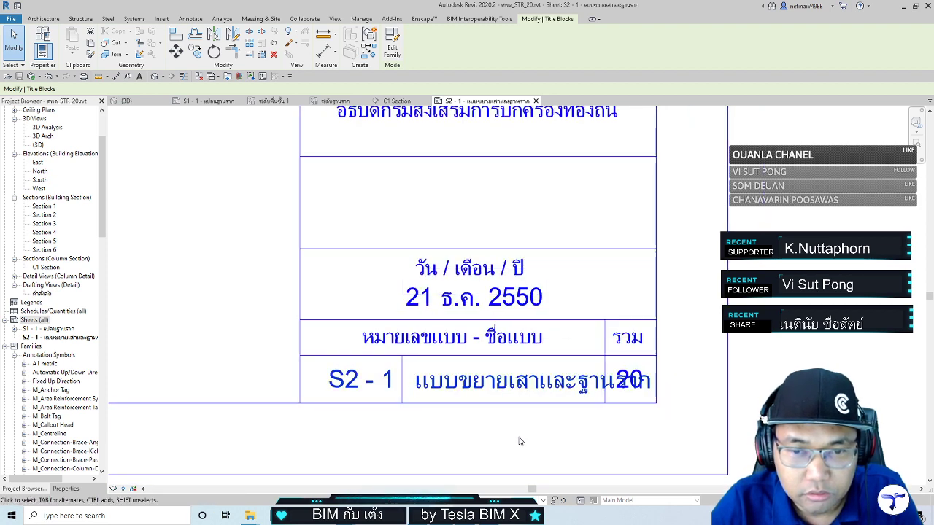
pyautogui.scroll(-1, 519, 441)
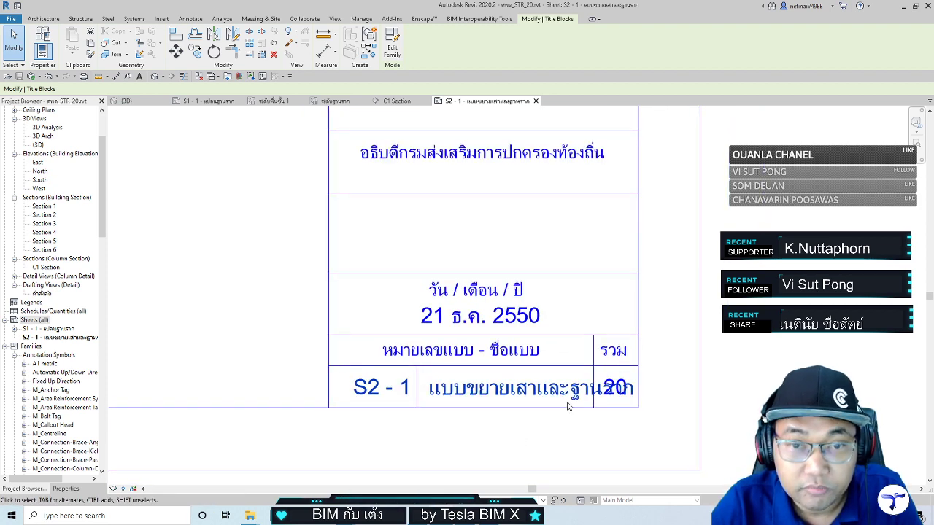
pyautogui.scroll(1, 488, 419)
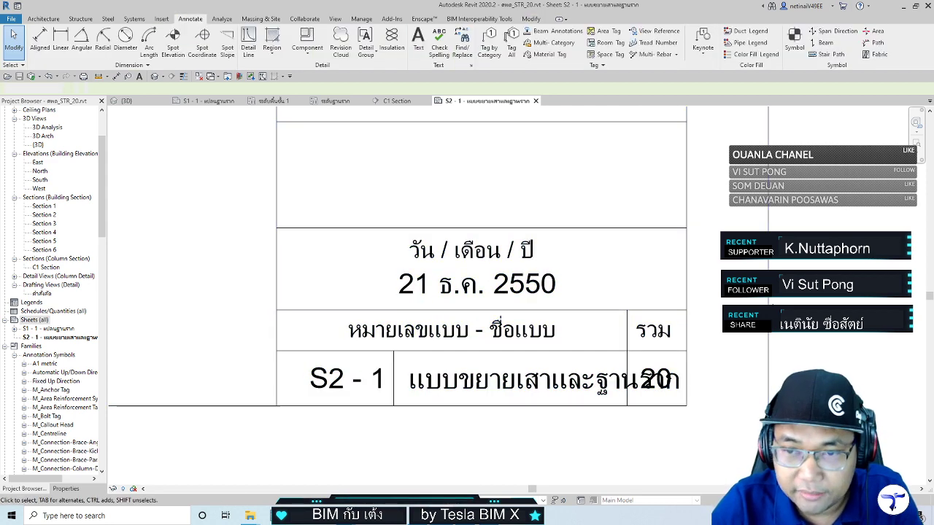
# Open the Title Block_live A3 family, zoom to the date cell, and select the date value and caption notes
pyautogui.click(391, 42)
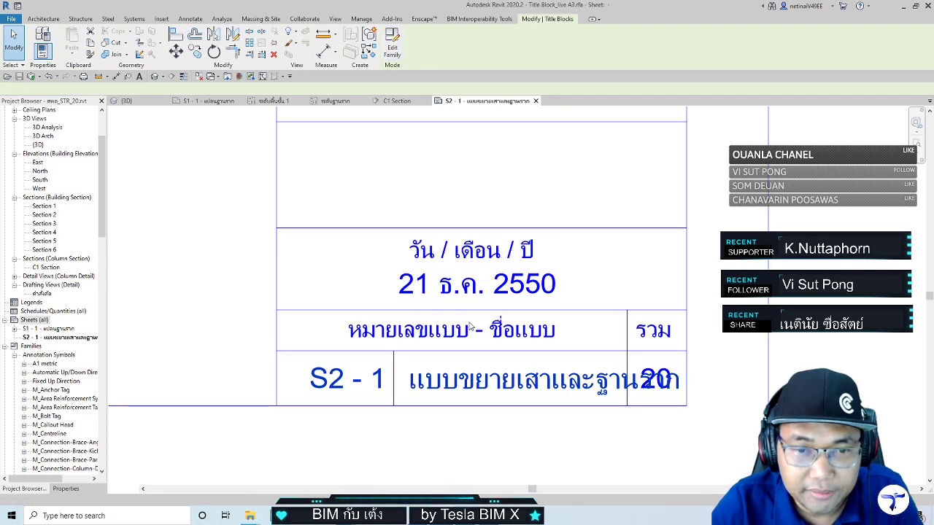
pyautogui.scroll(2, 469, 329)
pyautogui.scroll(2, 329, 259)
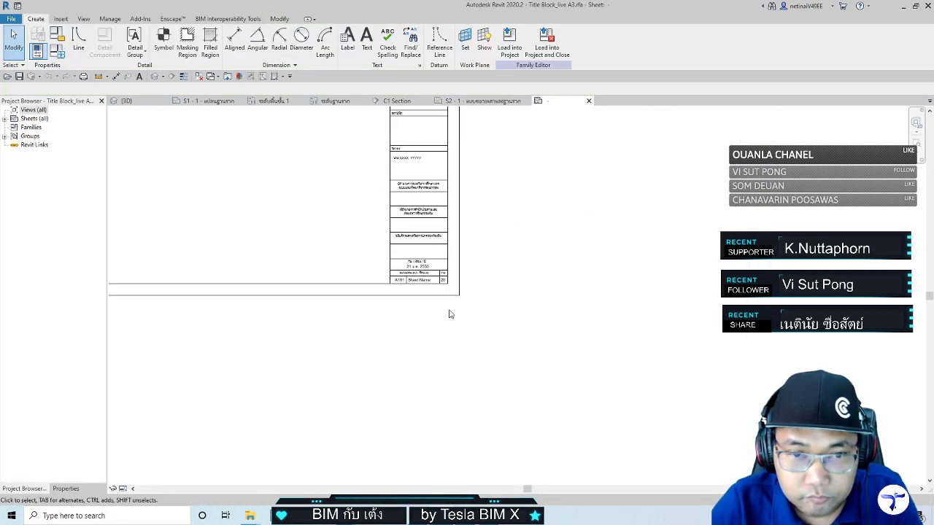
pyautogui.scroll(2, 448, 313)
pyautogui.scroll(1, 379, 235)
pyautogui.moveTo(379, 235); pyautogui.dragTo(414, 436, button='middle')
pyautogui.scroll(1, 453, 306)
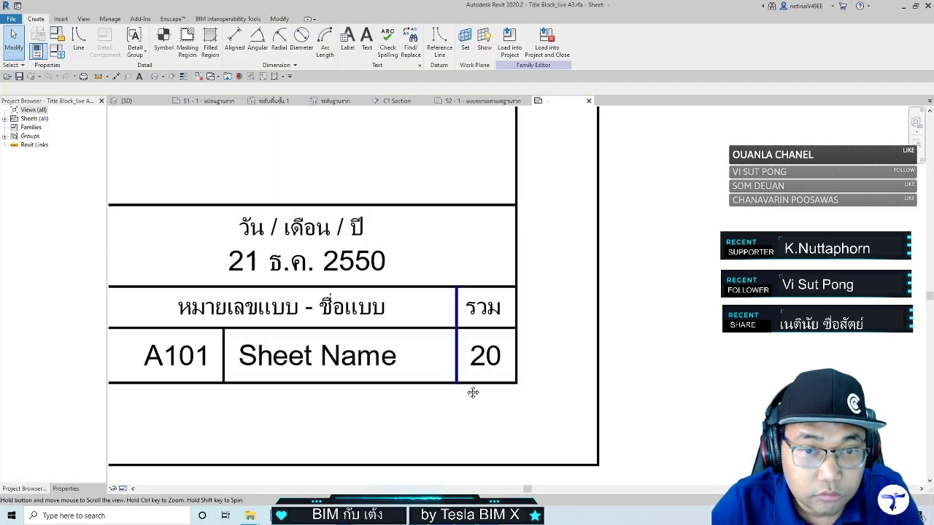
pyautogui.moveTo(473, 390); pyautogui.dragTo(509, 417, button='middle')
pyautogui.moveTo(441, 380); pyautogui.dragTo(575, 353, button='middle')
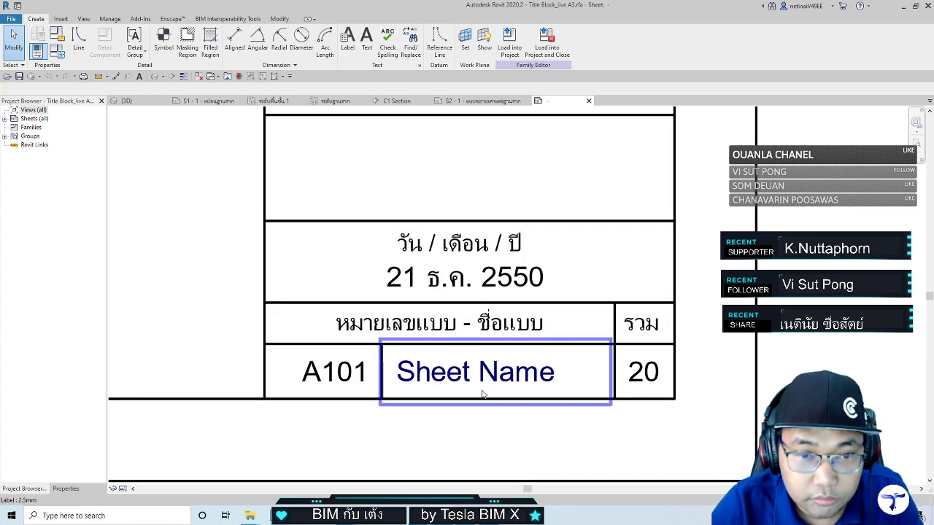
pyautogui.moveTo(489, 432); pyautogui.dragTo(498, 441, button='middle')
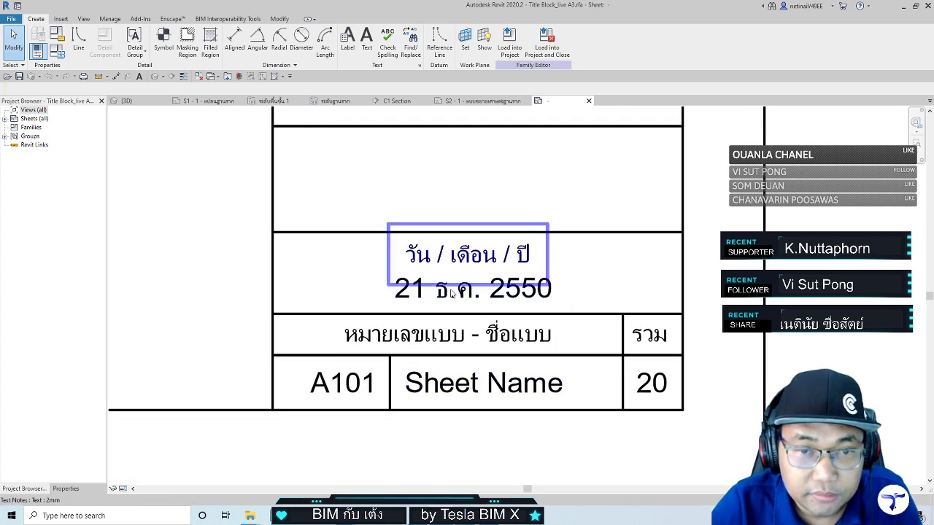
pyautogui.click(453, 295)
pyautogui.keyDown('ctrl'); pyautogui.click(539, 238); pyautogui.keyUp('ctrl')
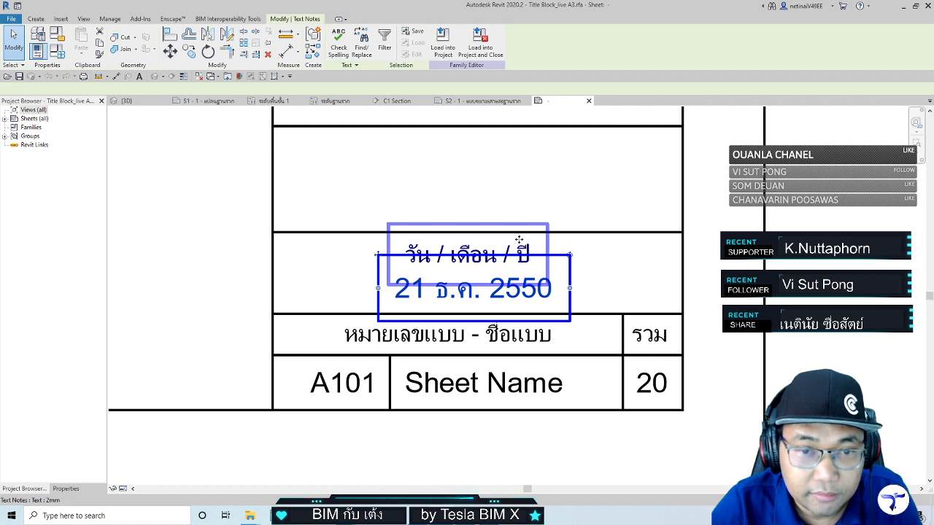
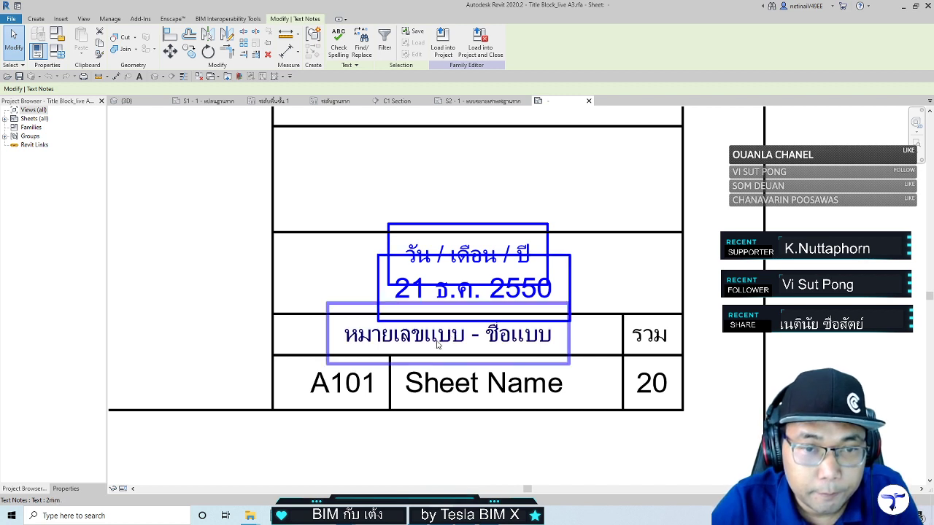
# Move the A101 sheet-number label up into the title block's middle row
pyautogui.press('Escape')
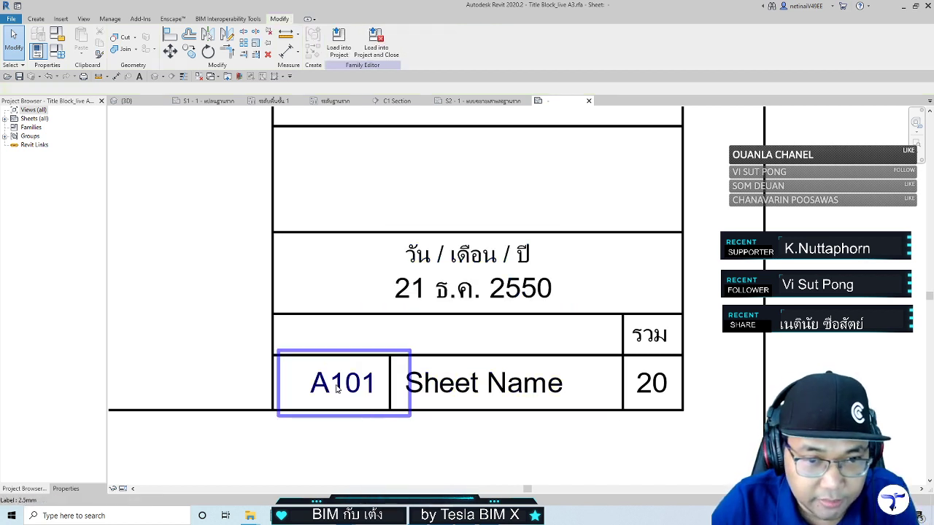
pyautogui.click(278, 348)
pyautogui.moveTo(294, 351)
pyautogui.mouseDown()
pyautogui.moveTo(353, 302)
pyautogui.moveTo(385, 326)
pyautogui.mouseUp()
pyautogui.press('Escape')
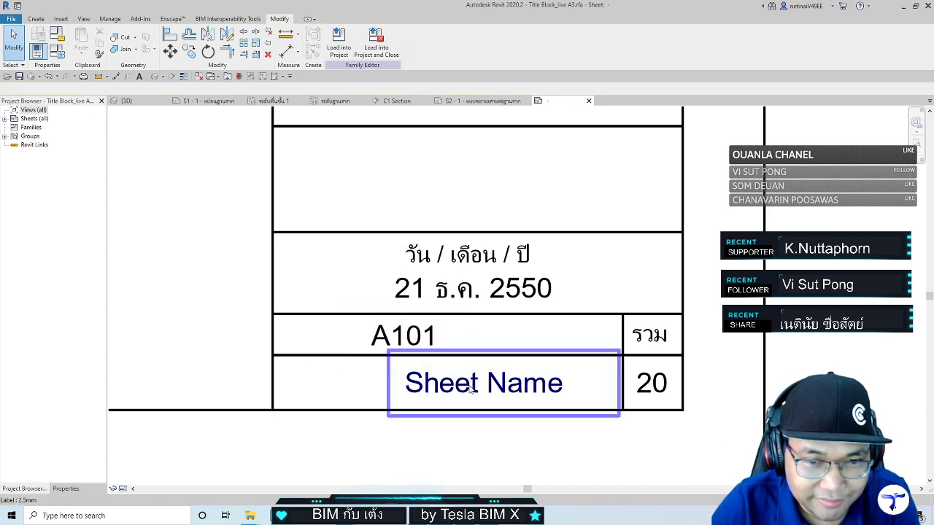
pyautogui.click(462, 368)
pyautogui.click(421, 333)
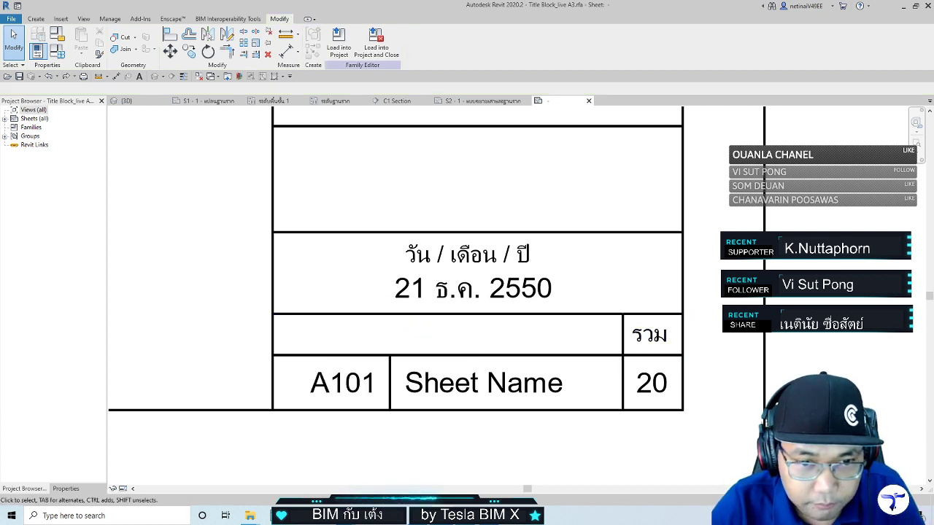
# Trim the caption to 'หมายเลขแบบ :', shift it to the row's left edge, and place A101 after it
pyautogui.doubleClick(437, 339)
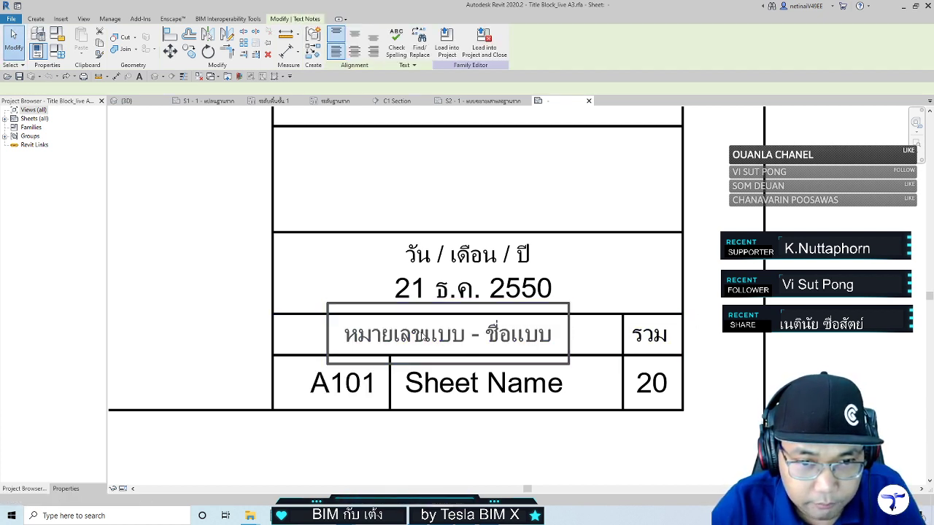
pyautogui.moveTo(472, 337); pyautogui.dragTo(574, 333)
pyautogui.press('Delete')
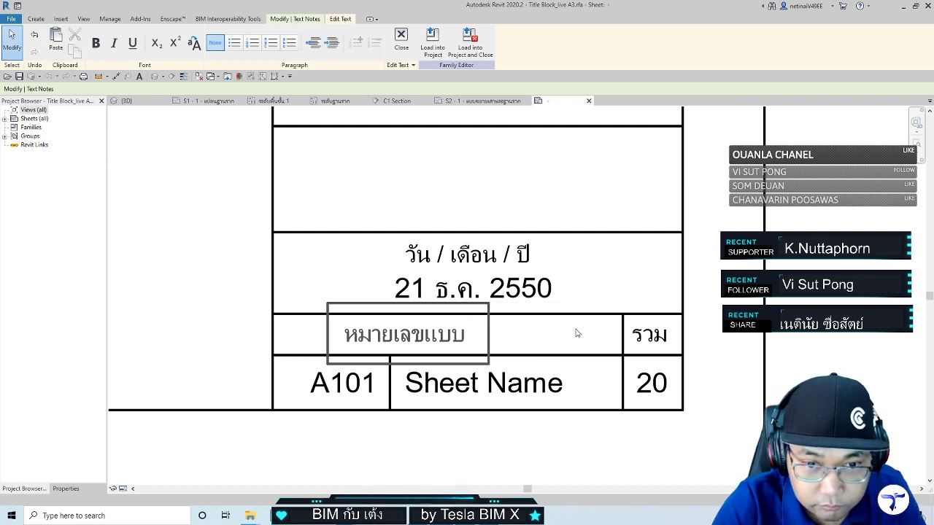
pyautogui.write(':')
pyautogui.click(241, 350)
pyautogui.scroll(2, 241, 350)
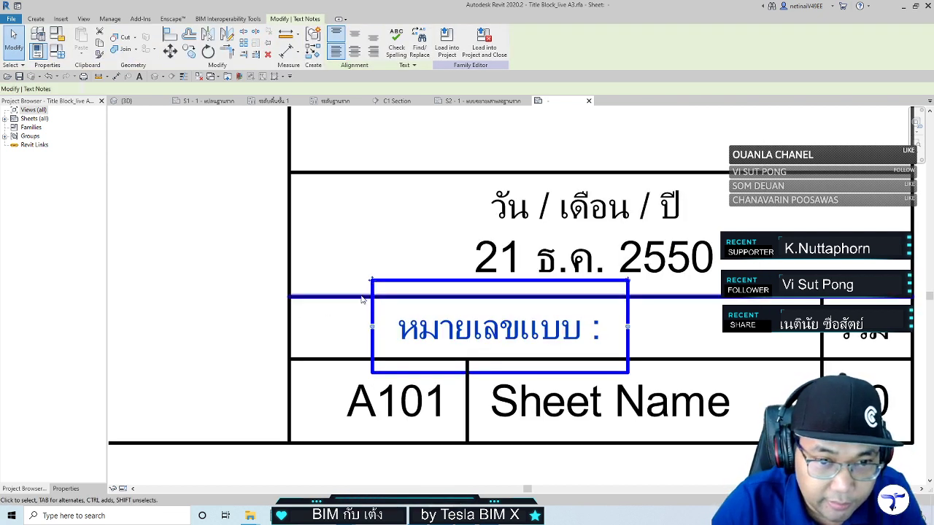
pyautogui.moveTo(371, 281); pyautogui.dragTo(273, 280)
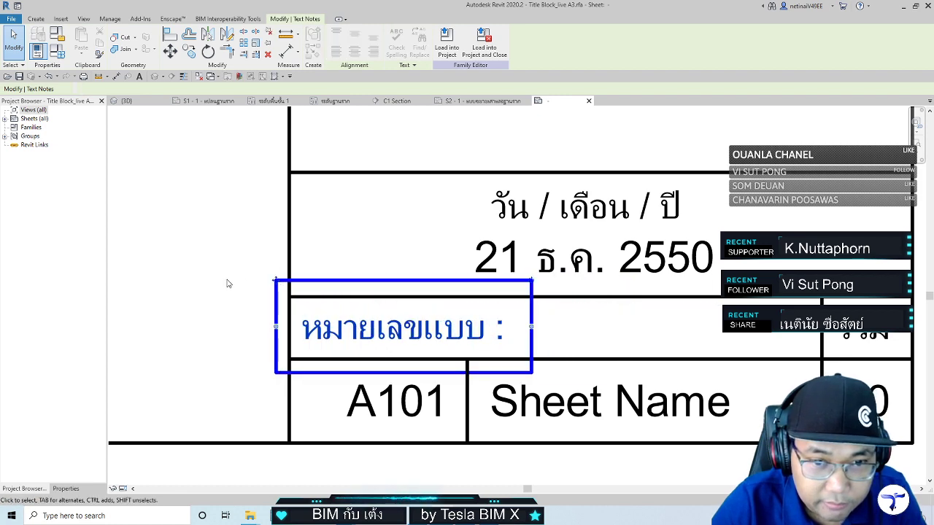
pyautogui.click(319, 355)
pyautogui.moveTo(328, 354); pyautogui.dragTo(504, 283)
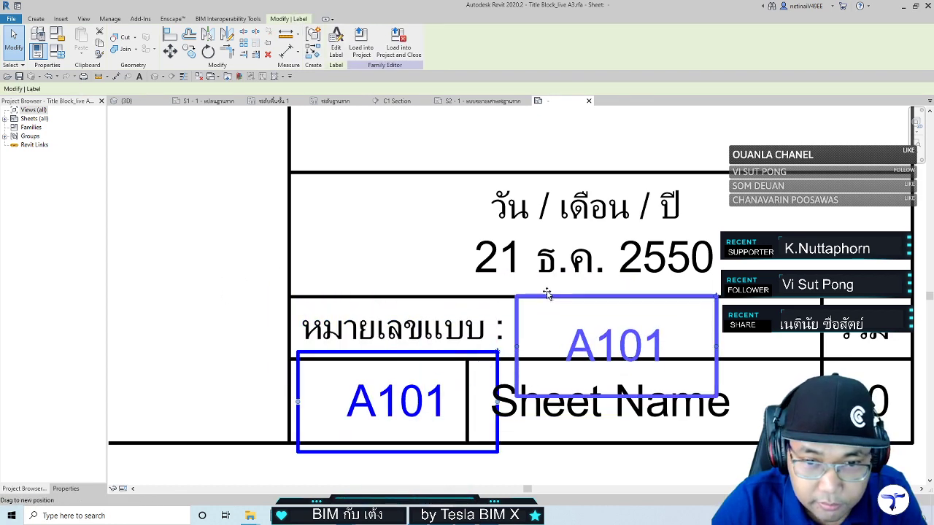
pyautogui.click(276, 295)
pyautogui.moveTo(276, 295); pyautogui.dragTo(285, 267, button='middle')
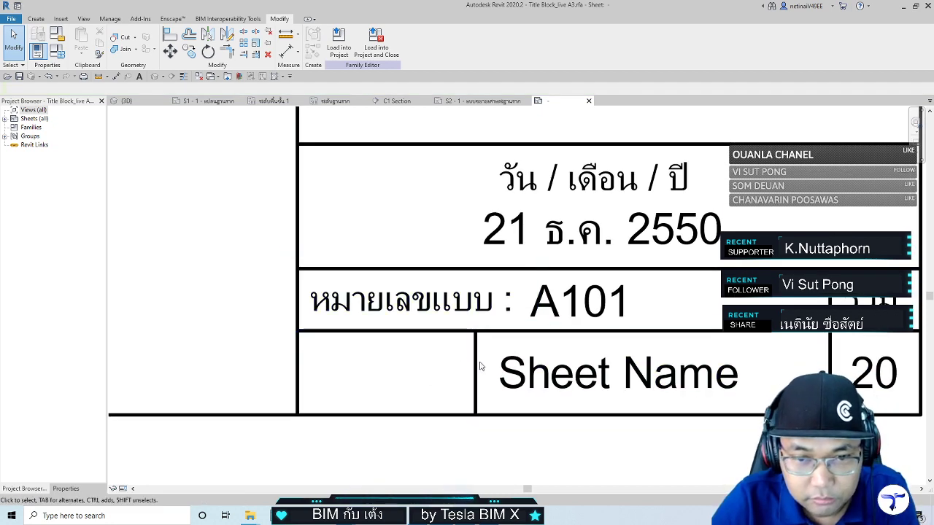
# Copy the caption into the bottom row and change it to 'ชื่อแบบ :'
pyautogui.click(365, 293)
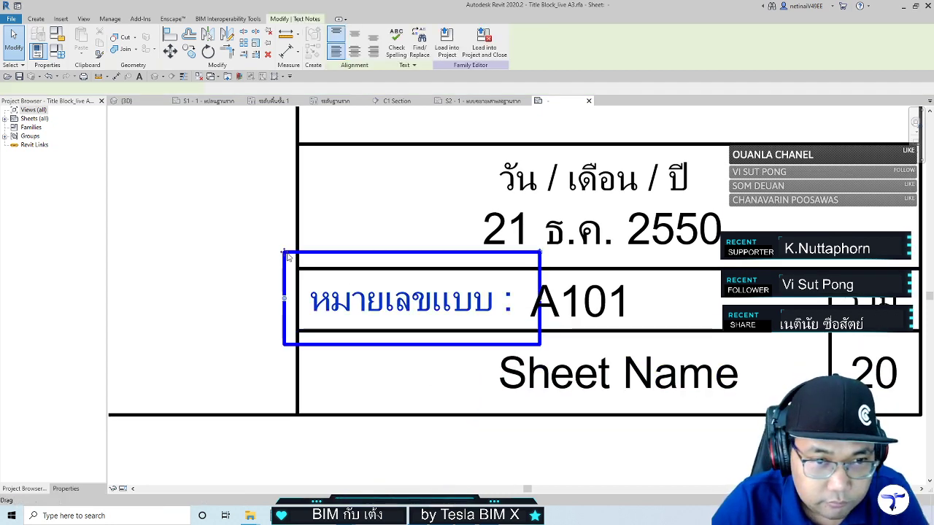
pyautogui.hotkey('ctrl', 'c')
pyautogui.hotkey('ctrl', 'v')
pyautogui.click(291, 312)
pyautogui.moveTo(292, 312); pyautogui.dragTo(284, 313)
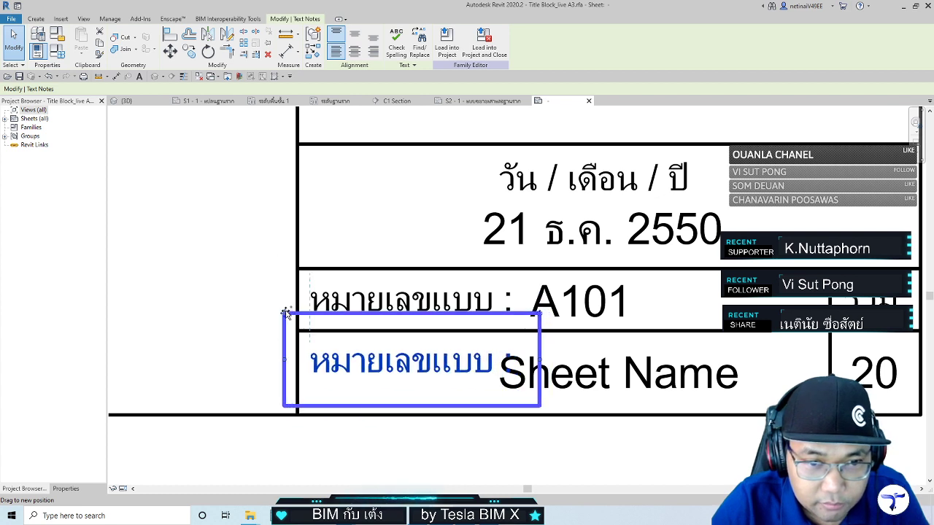
pyautogui.doubleClick(330, 378)
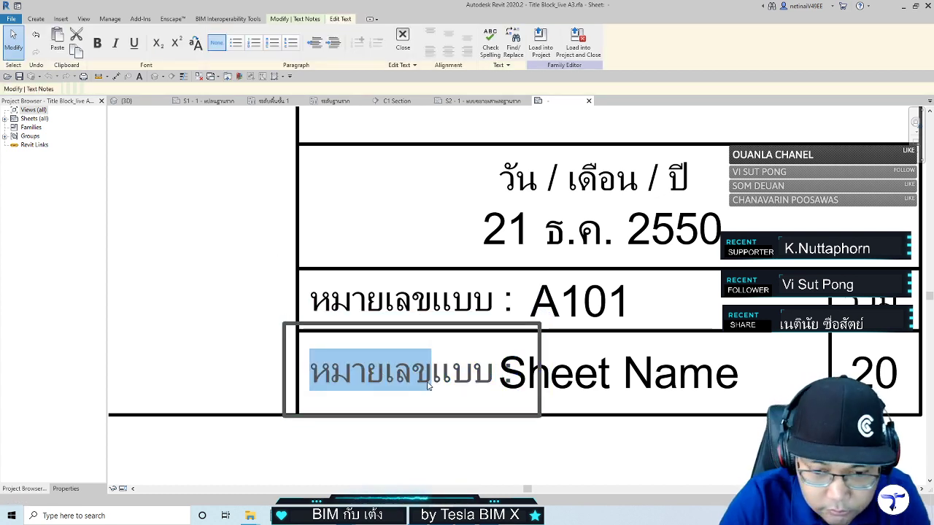
pyautogui.write('ชื่อ')
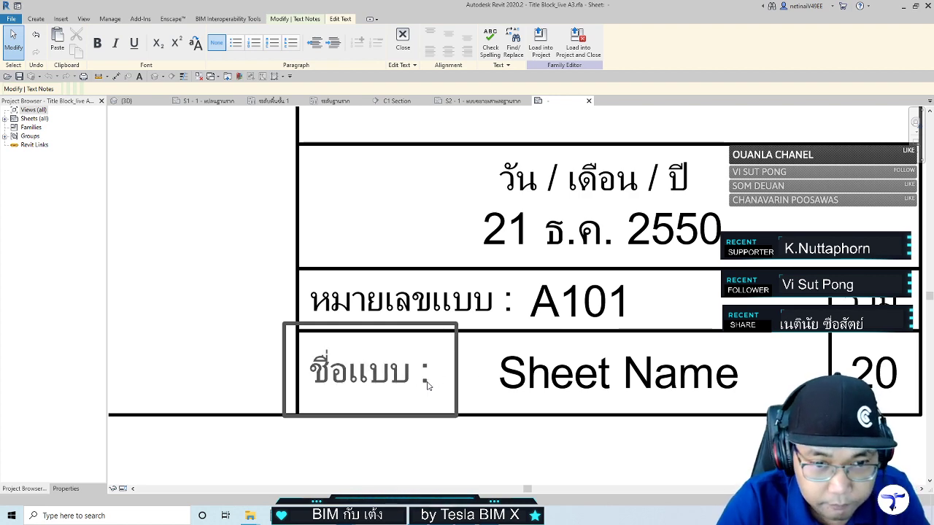
pyautogui.click(223, 337)
pyautogui.click(229, 328)
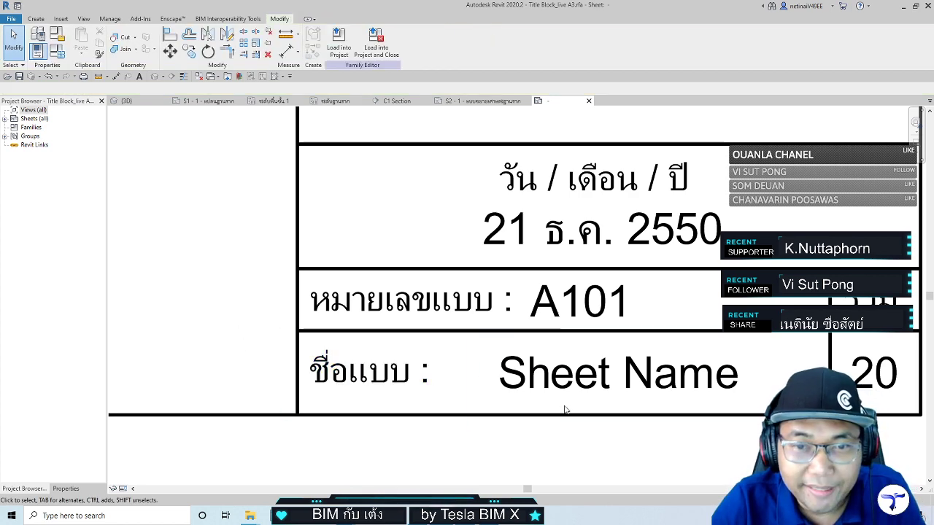
# Line up the Sheet Name label right after ชื่อแบบ :, then go to sheet S2 - 1
pyautogui.click(575, 388)
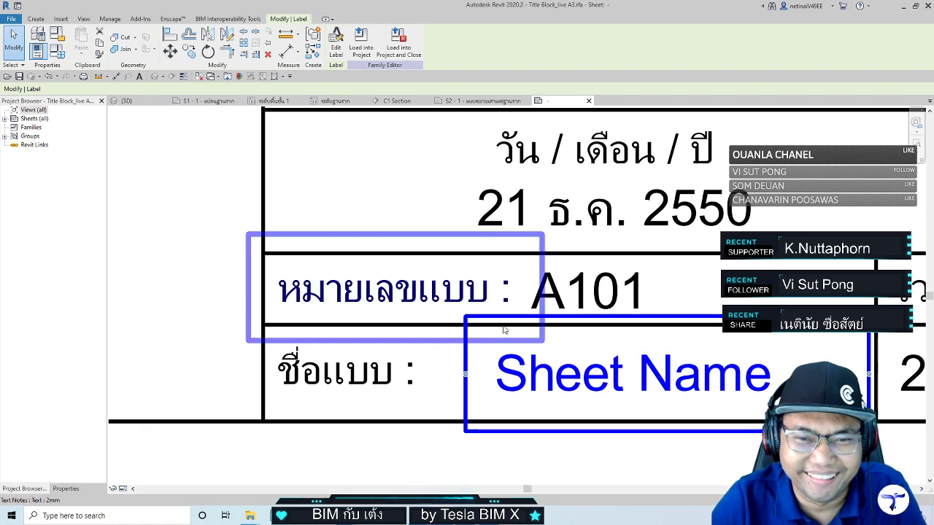
pyautogui.moveTo(606, 339); pyautogui.dragTo(552, 340)
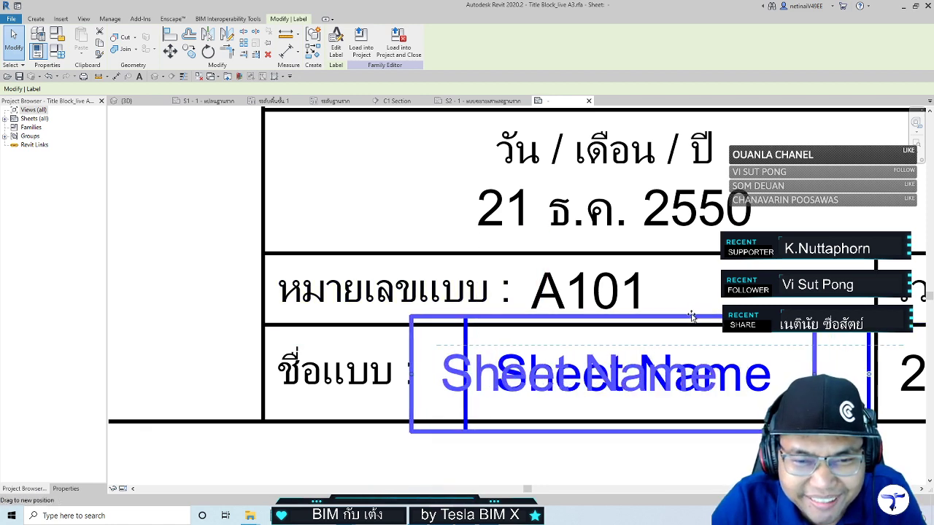
pyautogui.scroll(-2, 542, 356)
pyautogui.scroll(2, 524, 340)
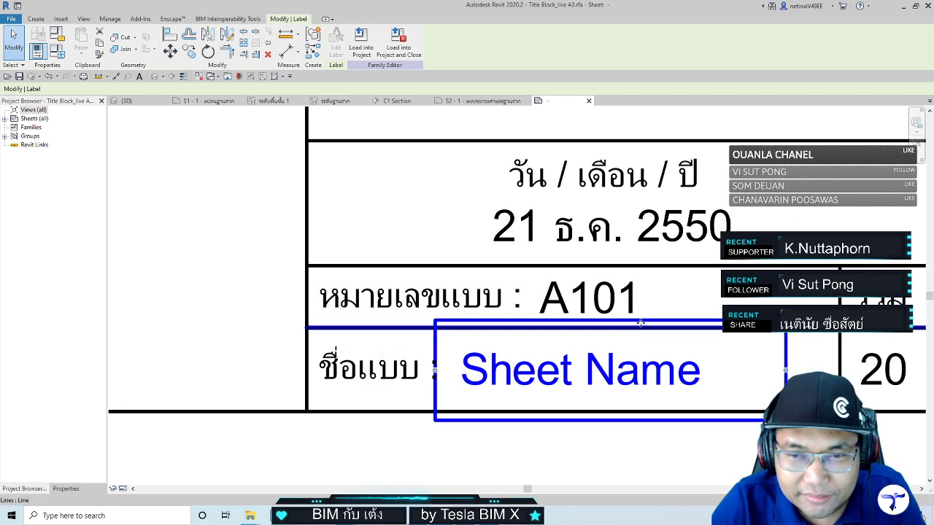
pyautogui.moveTo(641, 327); pyautogui.dragTo(625, 327)
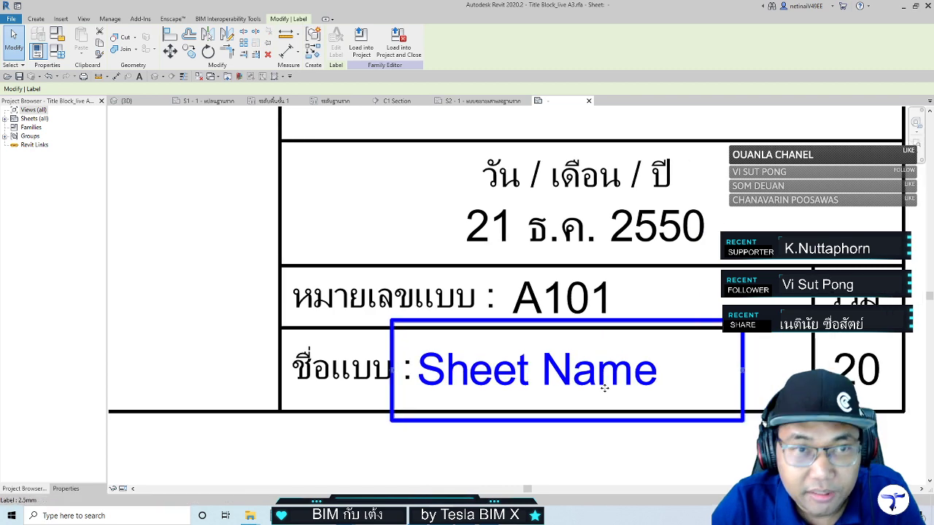
pyautogui.scroll(-1, 520, 384)
pyautogui.click(482, 101)
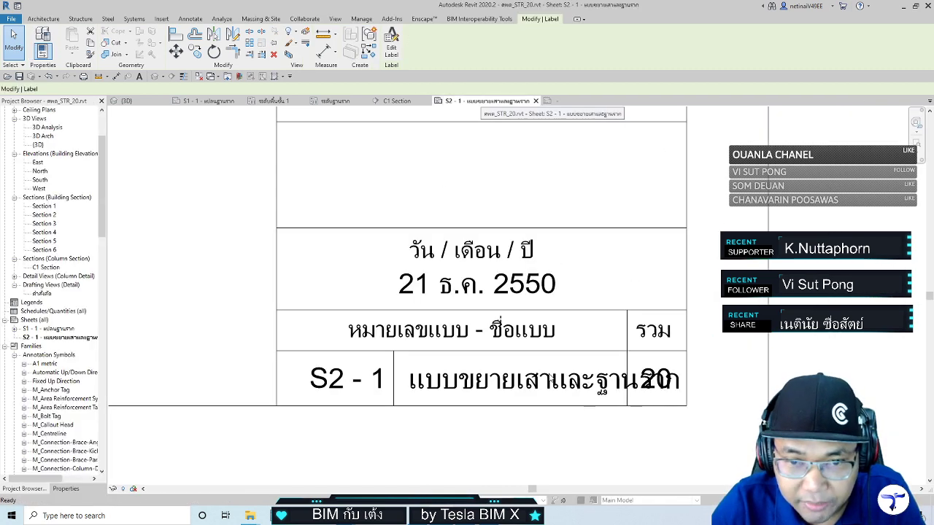
# Check the sheet name value in the S2 - 1 title block
pyautogui.click(438, 387)
pyautogui.click(422, 389)
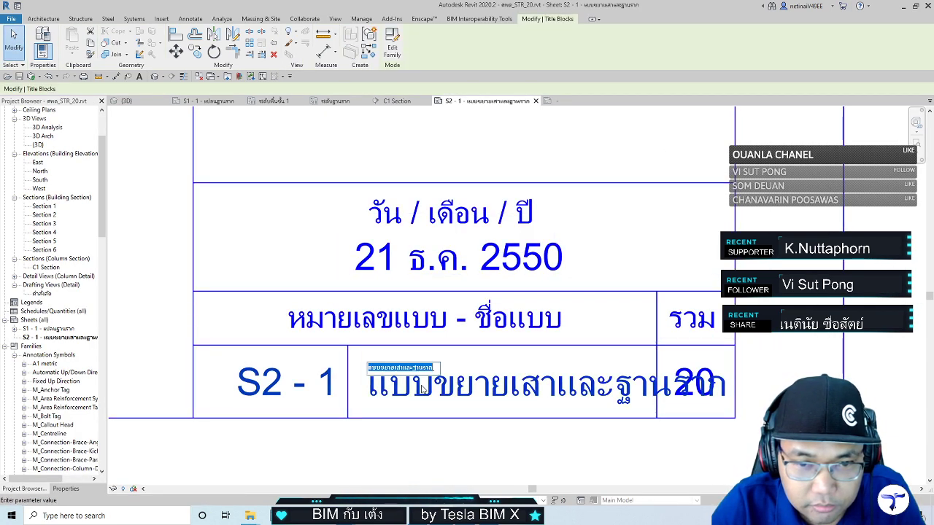
pyautogui.click(401, 445)
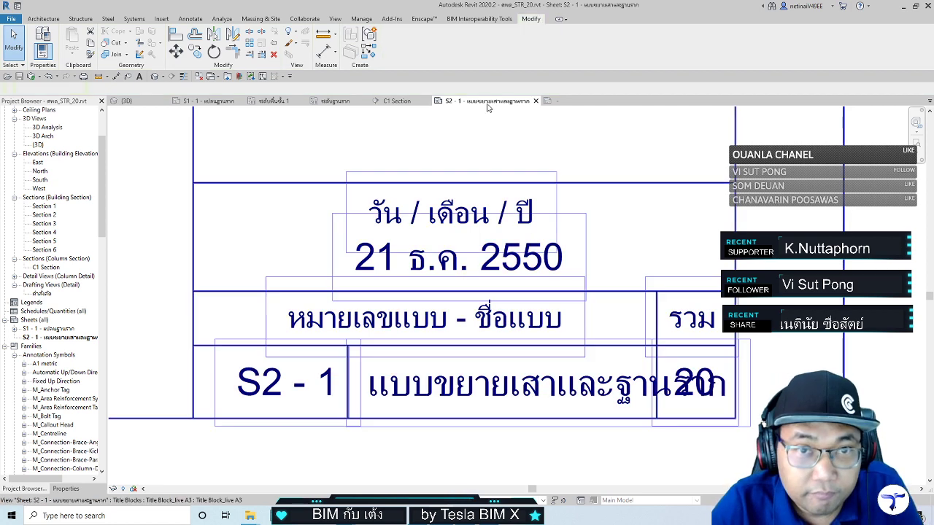
# In the family, set the Sheet Name label's sample value to แบบขยายเสาและฐานราก
pyautogui.click(553, 102)
pyautogui.click(596, 376)
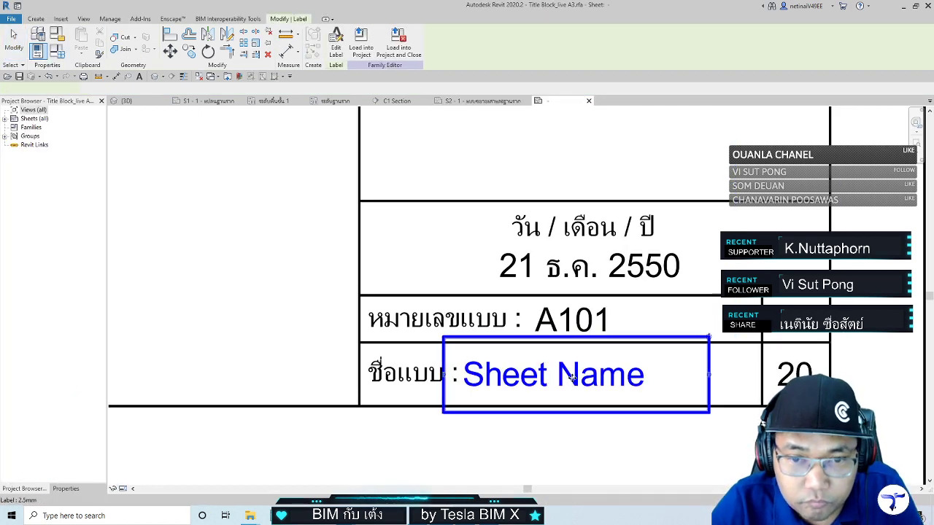
pyautogui.click(66, 489)
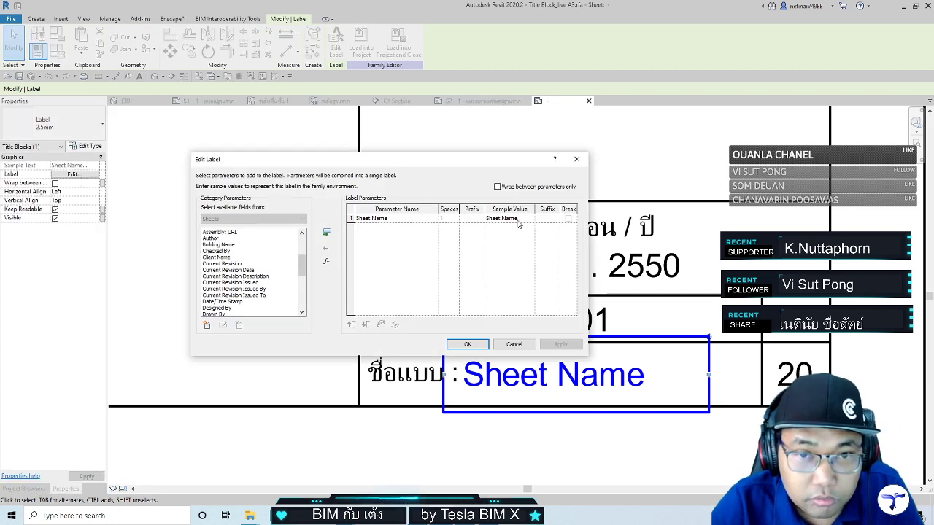
pyautogui.click(478, 349)
pyautogui.click(498, 454)
# Move the total column's divider line left and shorten it above the bottom row
pyautogui.scroll(-2, 513, 450)
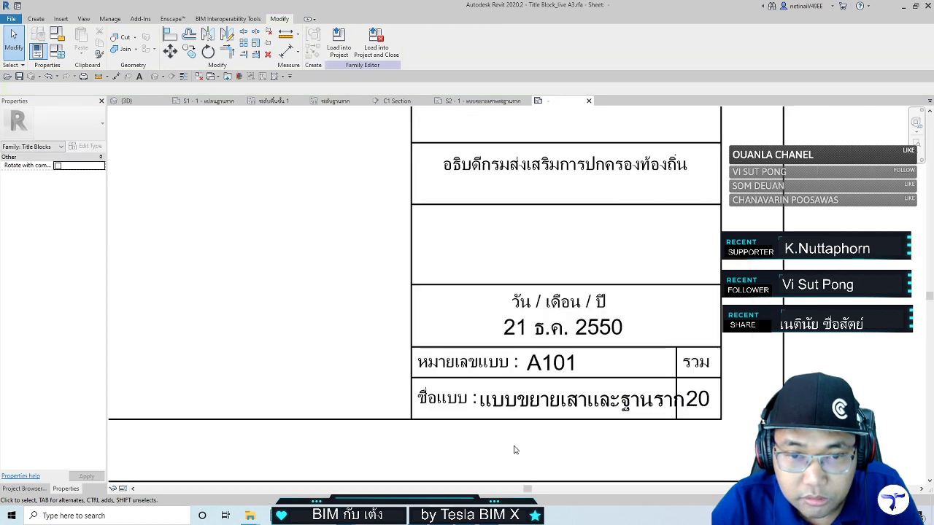
pyautogui.scroll(-1, 525, 409)
pyautogui.scroll(-1, 481, 387)
pyautogui.scroll(-3, 552, 417)
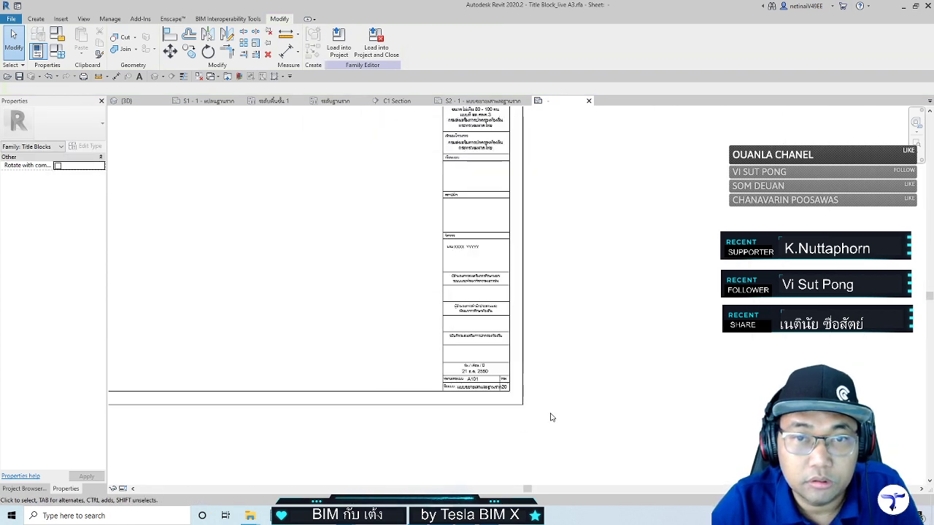
pyautogui.scroll(2, 617, 367)
pyautogui.scroll(4, 576, 385)
pyautogui.scroll(1, 570, 389)
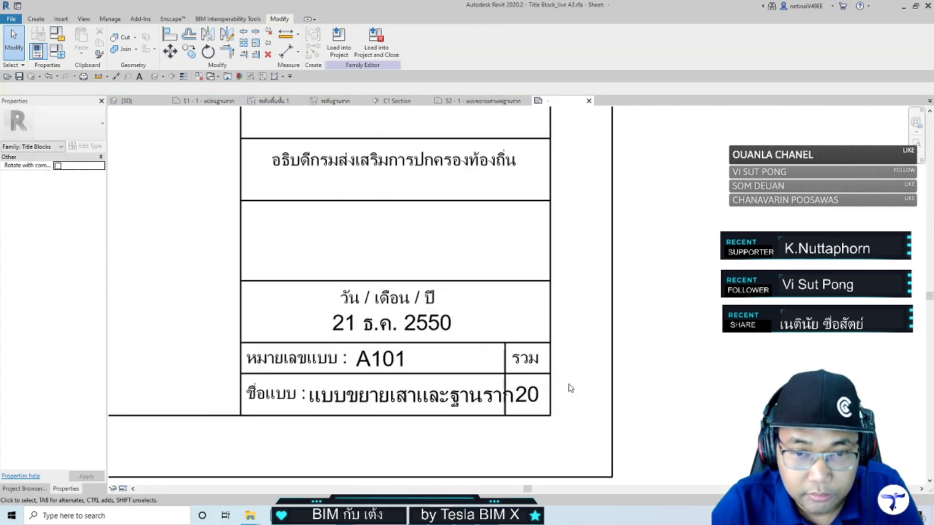
pyautogui.scroll(1, 540, 376)
pyautogui.scroll(1, 510, 365)
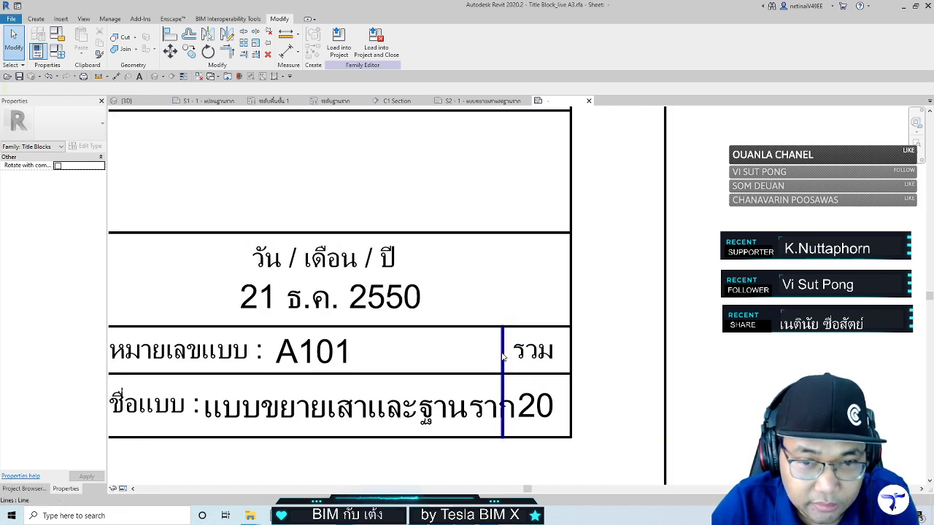
pyautogui.moveTo(502, 353); pyautogui.dragTo(411, 356)
pyautogui.moveTo(411, 436); pyautogui.dragTo(411, 373)
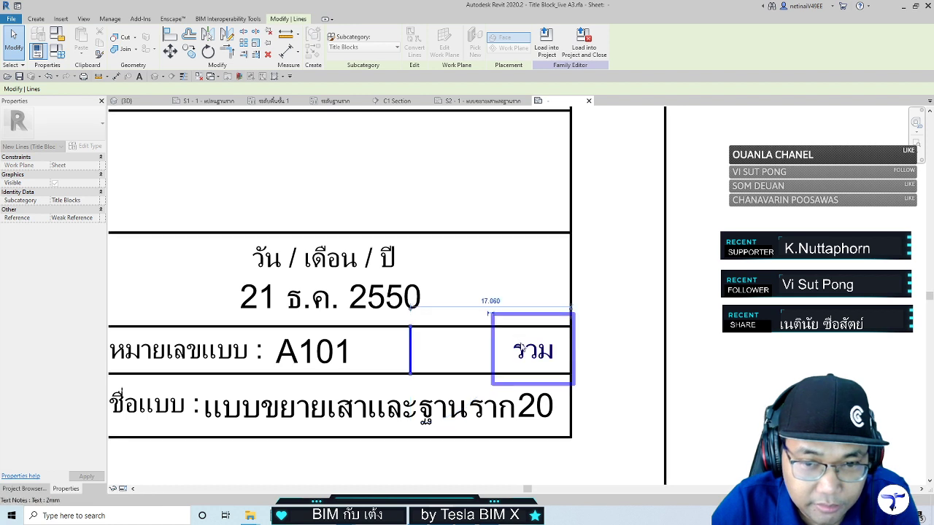
# Move รวม beside A101 and bring 20 up into the same row
pyautogui.click(500, 318)
pyautogui.moveTo(475, 313); pyautogui.dragTo(394, 312)
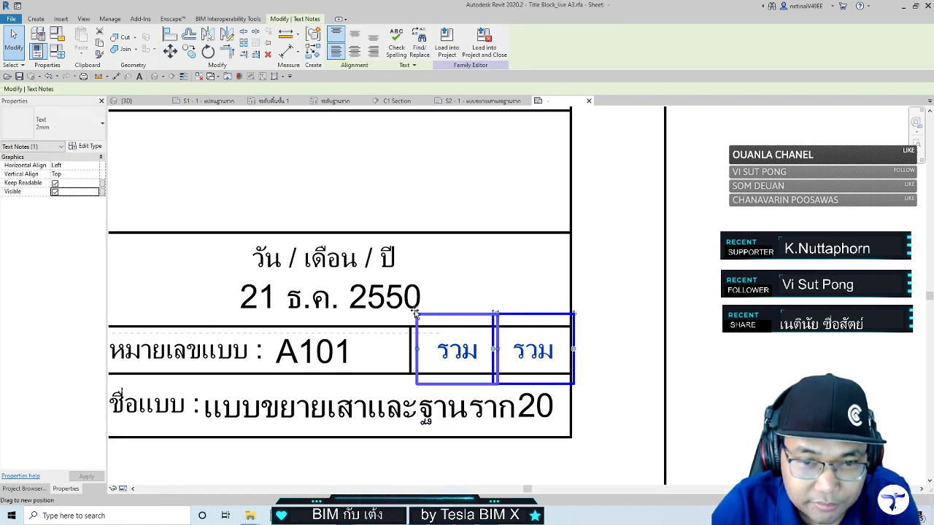
pyautogui.click(636, 377)
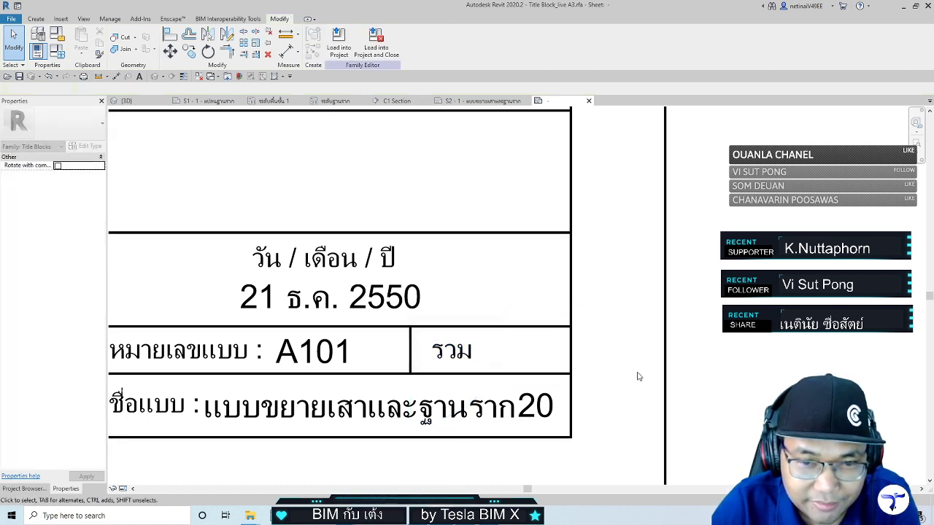
pyautogui.click(536, 405)
pyautogui.moveTo(499, 363); pyautogui.dragTo(499, 326)
pyautogui.press('Escape')
# Nudge the sheet-name label slightly upward
pyautogui.scroll(1, 502, 357)
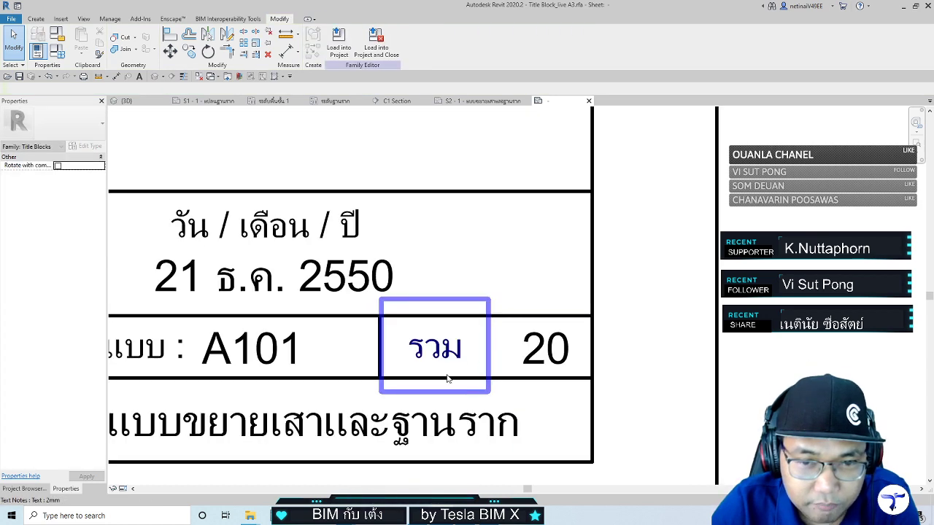
pyautogui.scroll(-2, 689, 361)
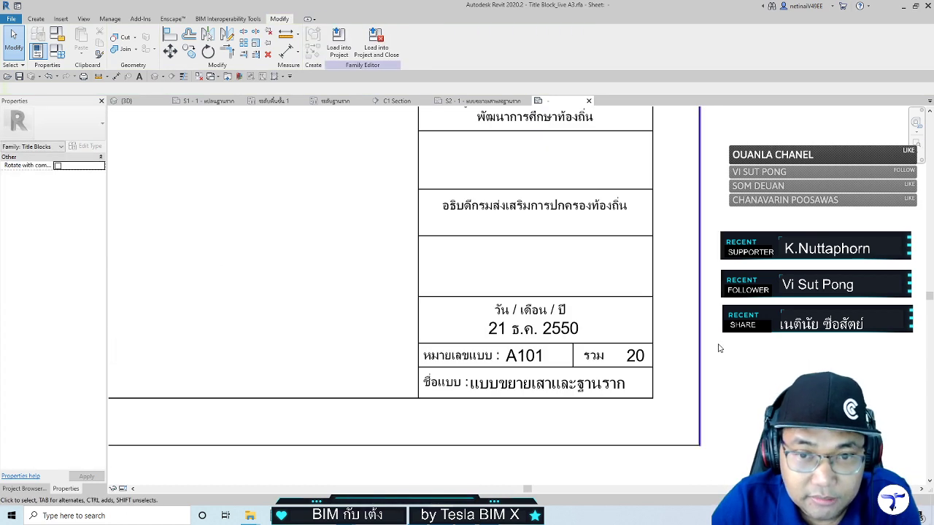
pyautogui.scroll(-2, 702, 302)
pyautogui.scroll(2, 587, 430)
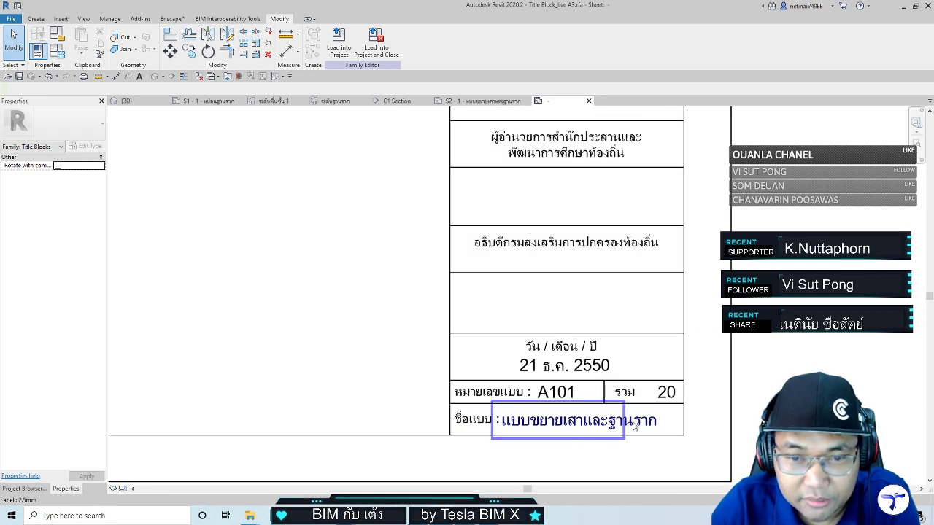
pyautogui.scroll(2, 590, 394)
pyautogui.click(506, 427)
pyautogui.scroll(1, 477, 409)
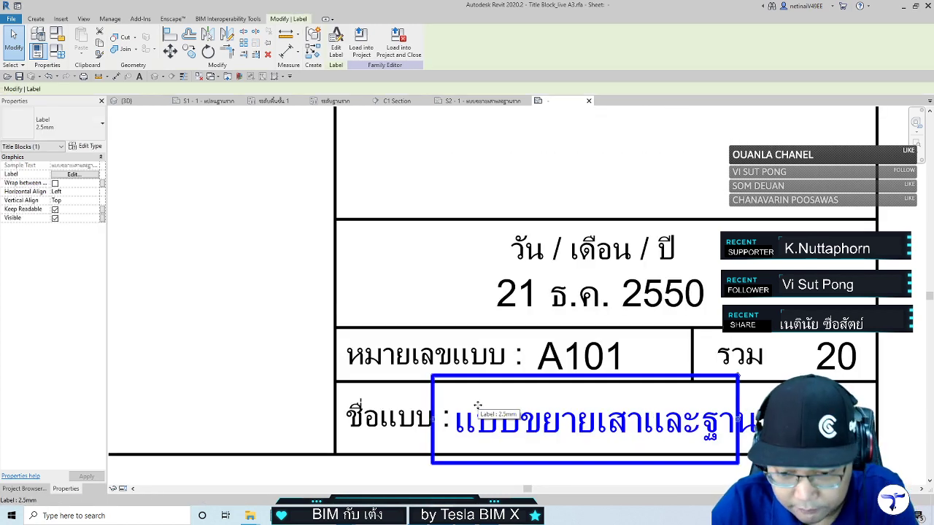
pyautogui.moveTo(477, 405); pyautogui.dragTo(457, 399)
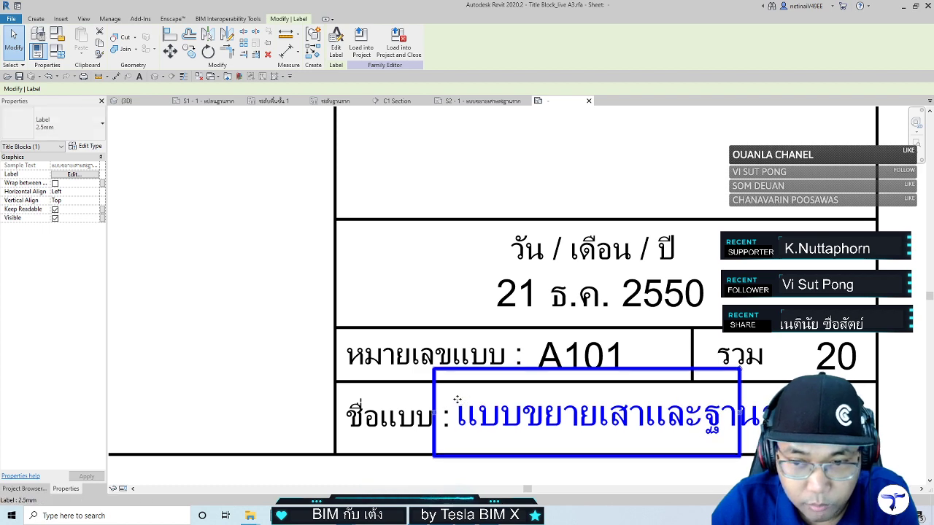
pyautogui.scroll(-3, 457, 399)
pyautogui.press('Escape')
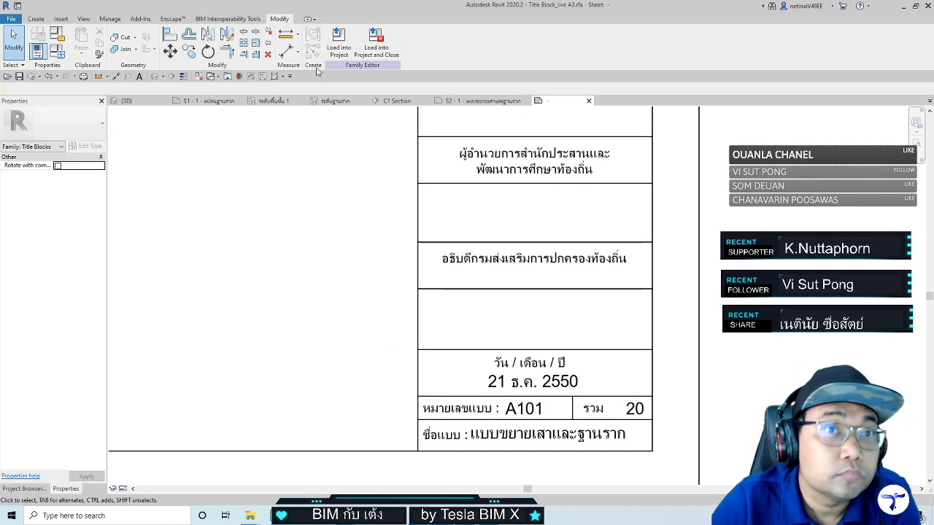
# Load the title block into the project without saving, overwriting the existing version
pyautogui.click(376, 43)
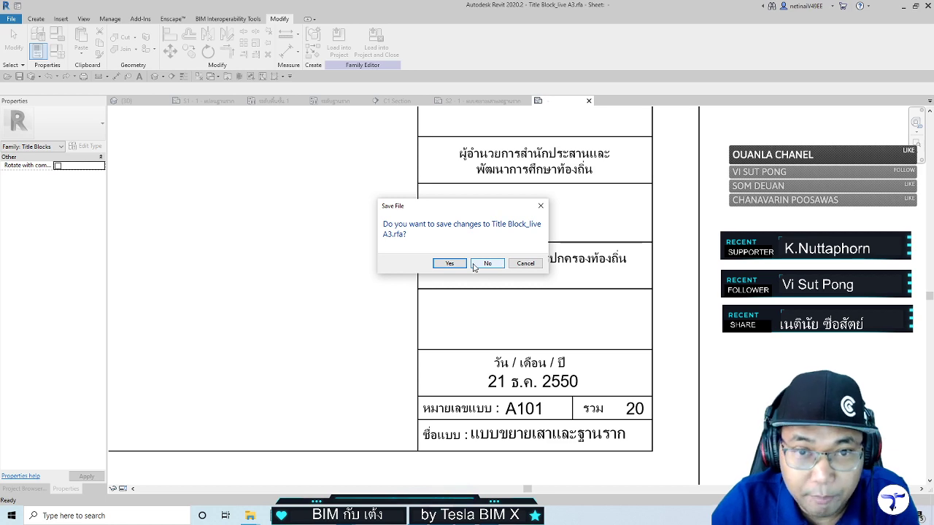
pyautogui.click(487, 263)
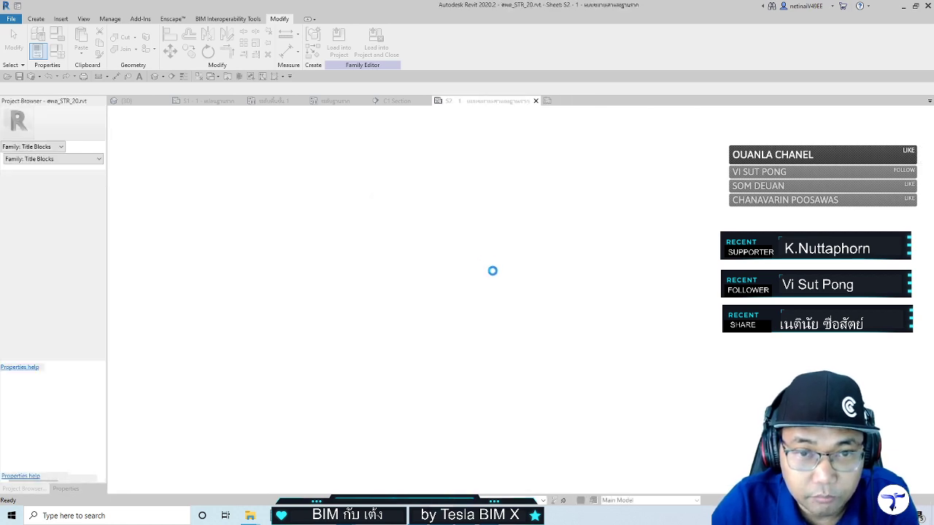
pyautogui.click(490, 259)
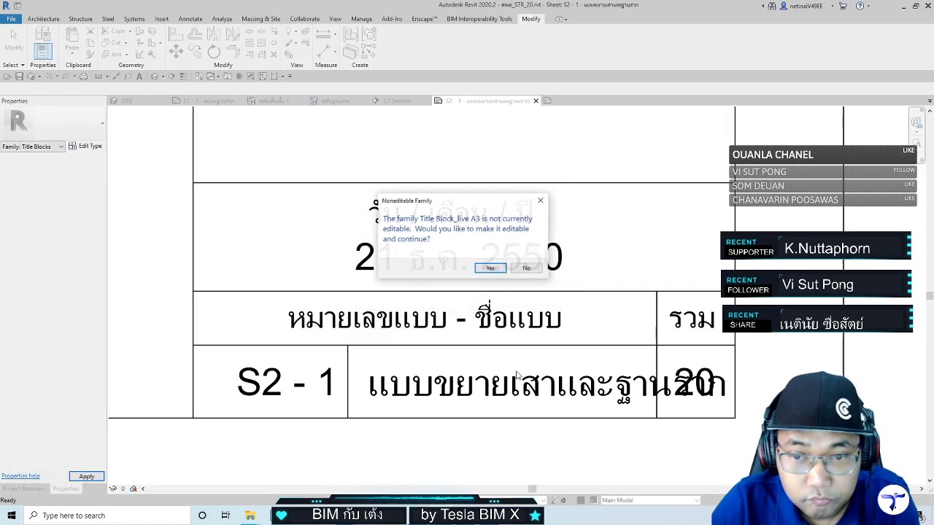
pyautogui.click(491, 268)
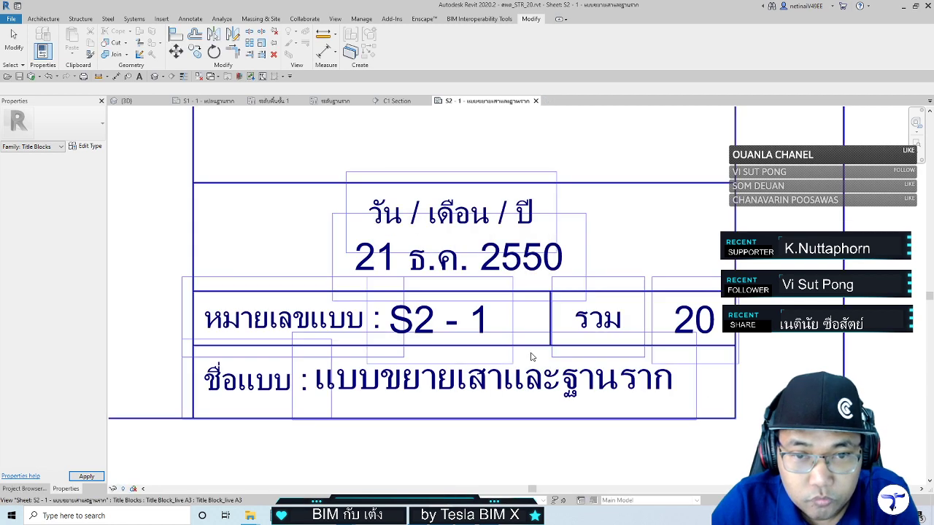
# Review the updated S2 - 1 sheet and reopen the title block family for editing
pyautogui.scroll(-2, 466, 431)
pyautogui.scroll(2, 467, 408)
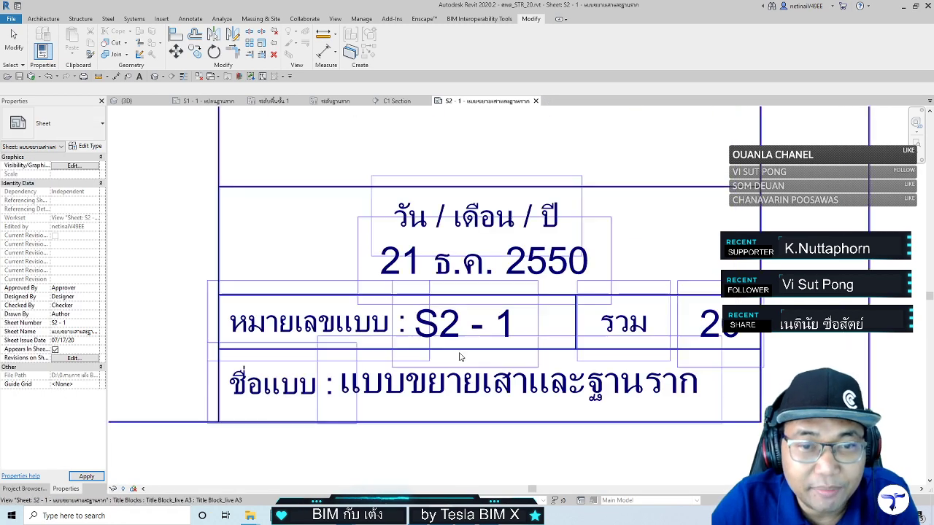
pyautogui.scroll(-1, 509, 457)
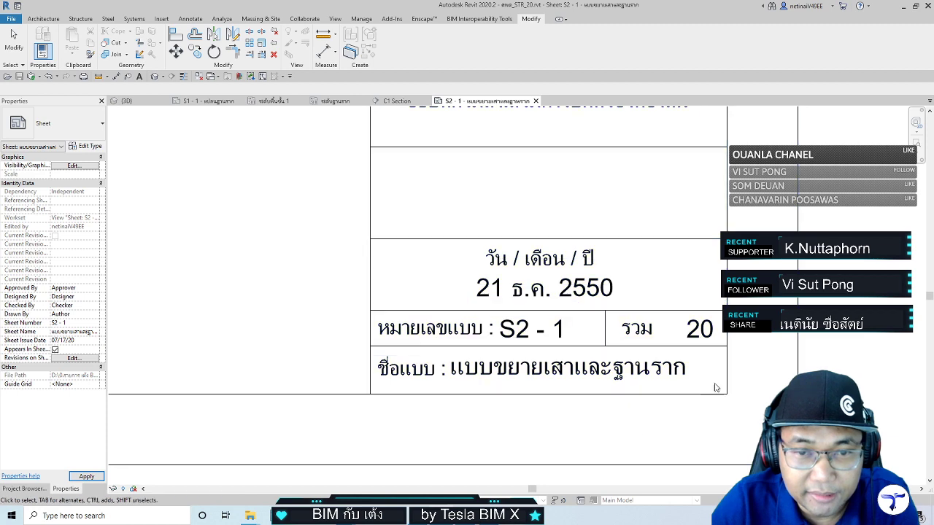
pyautogui.scroll(-1, 716, 339)
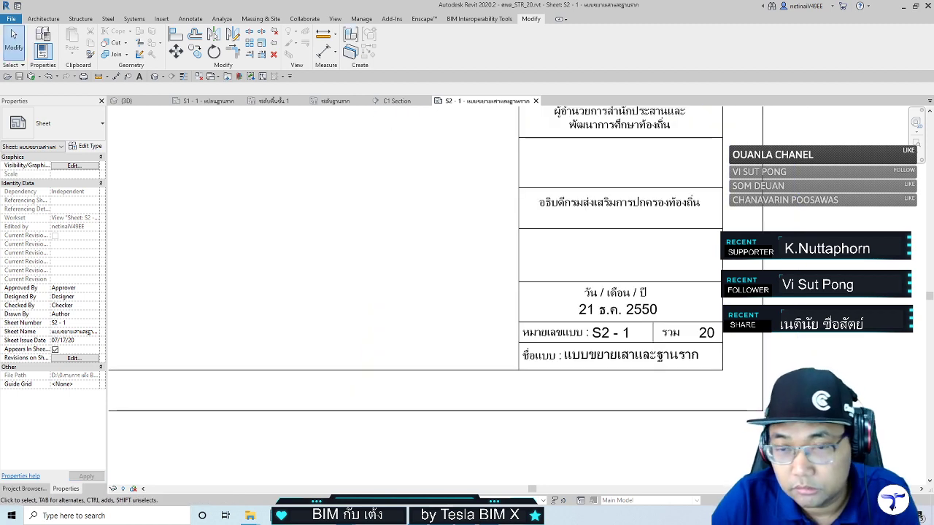
pyautogui.scroll(1, 700, 365)
pyautogui.scroll(2, 583, 350)
pyautogui.scroll(1, 532, 335)
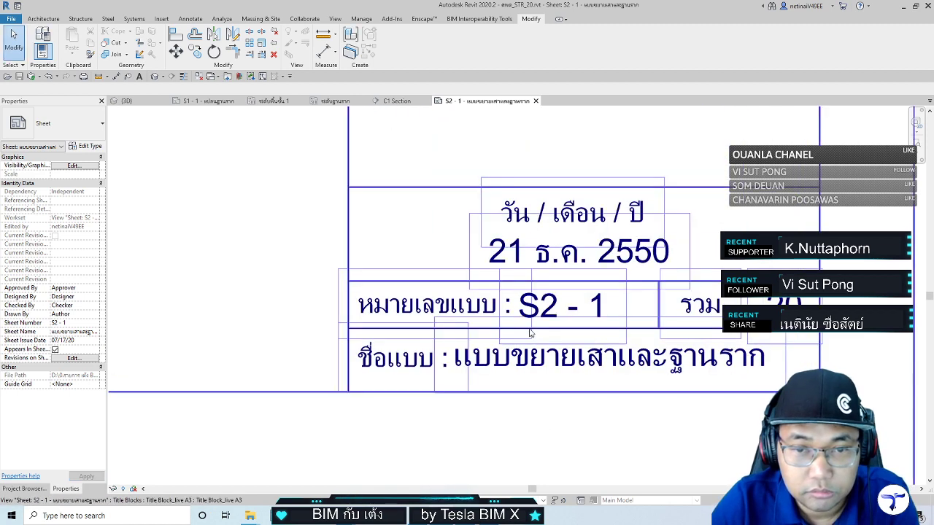
pyautogui.click(392, 42)
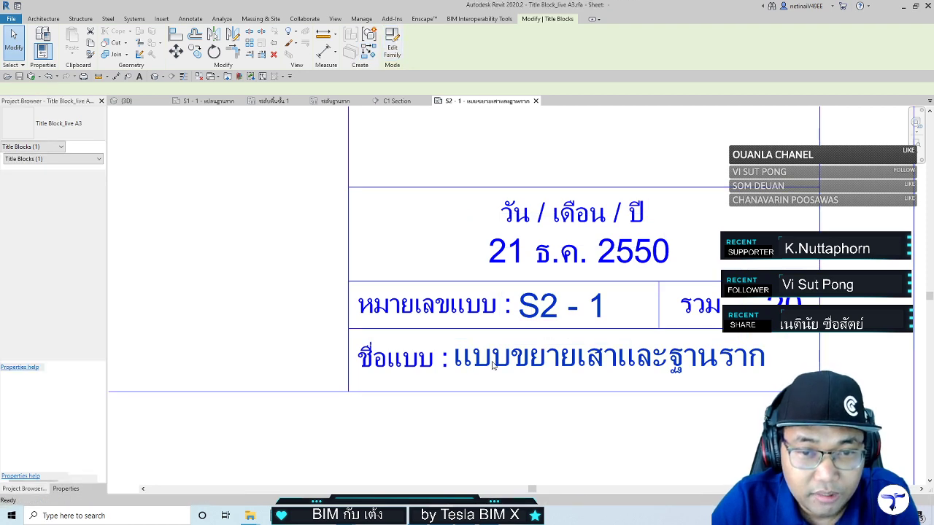
# Shorten the หมายเลขแบบ : caption to 'หมายเลข :'
pyautogui.scroll(1, 614, 394)
pyautogui.scroll(2, 467, 353)
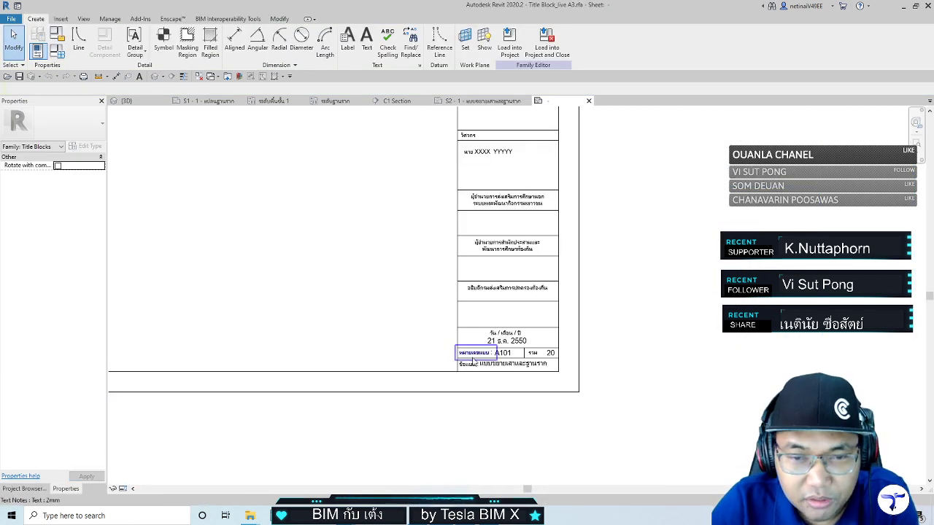
pyautogui.scroll(3, 469, 348)
pyautogui.click(469, 347)
pyautogui.press('Delete')
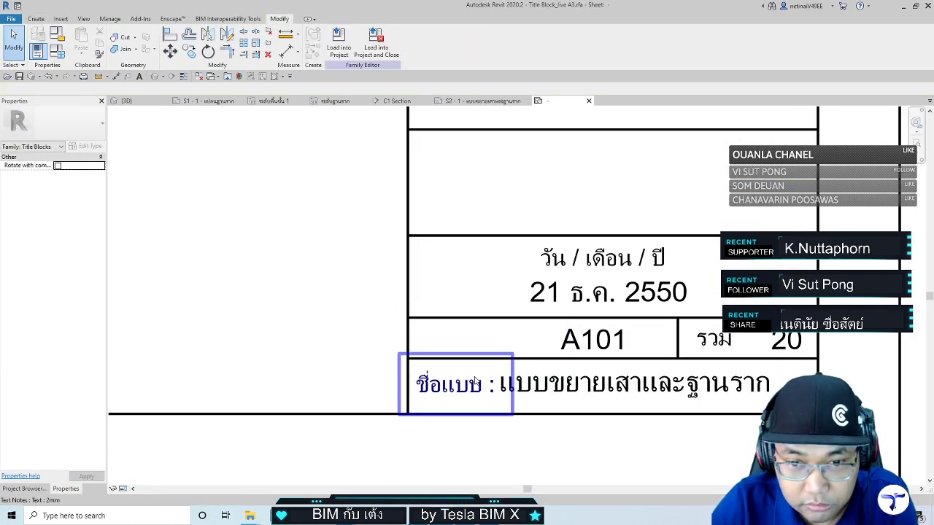
pyautogui.hotkey('ctrl', 'z')
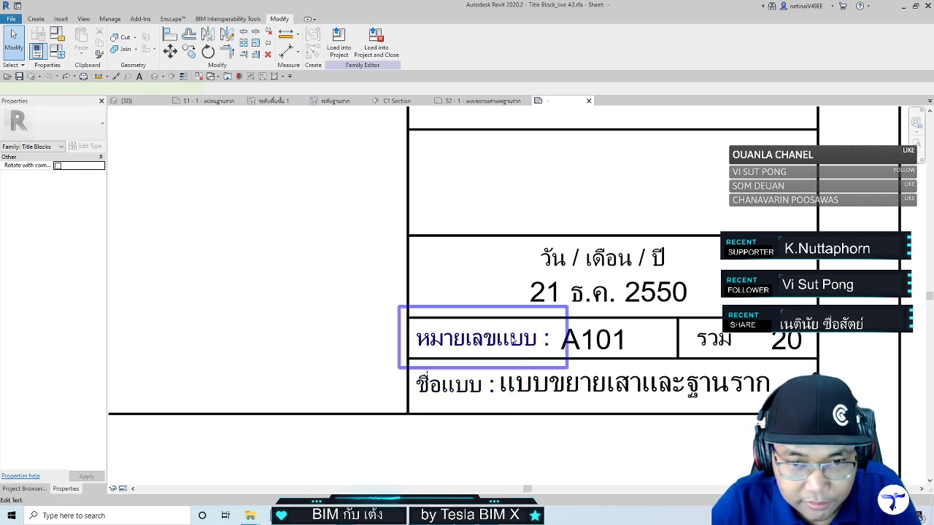
pyautogui.click(475, 339)
pyautogui.click(534, 341)
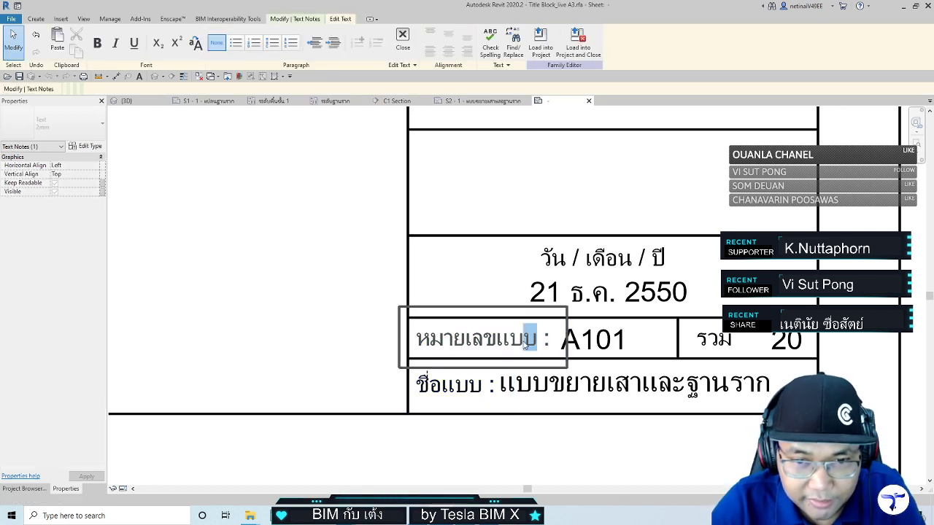
pyautogui.press('Delete')
pyautogui.click(312, 346)
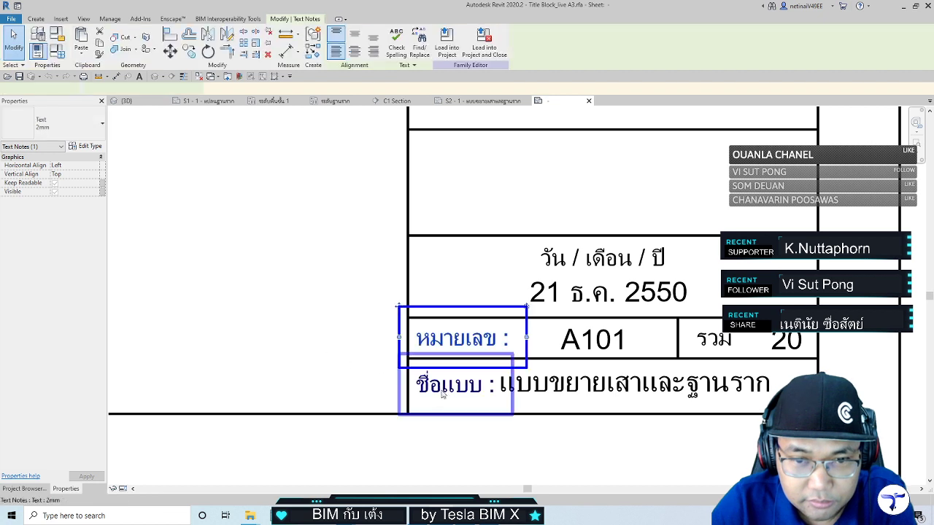
# Shorten the ชื่อแบบ : caption to 'ชื่อ :'
pyautogui.click(465, 392)
pyautogui.click(484, 394)
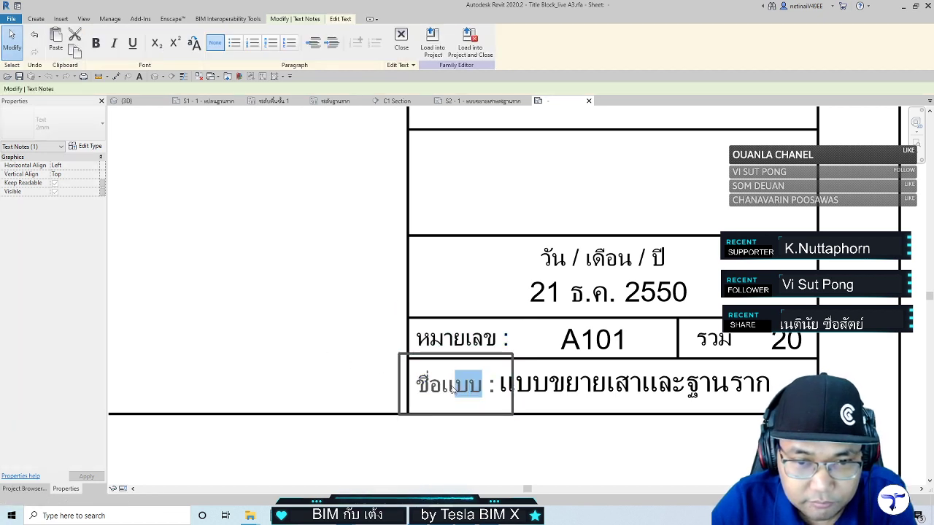
pyautogui.press('Delete')
pyautogui.click(319, 360)
pyautogui.click(322, 364)
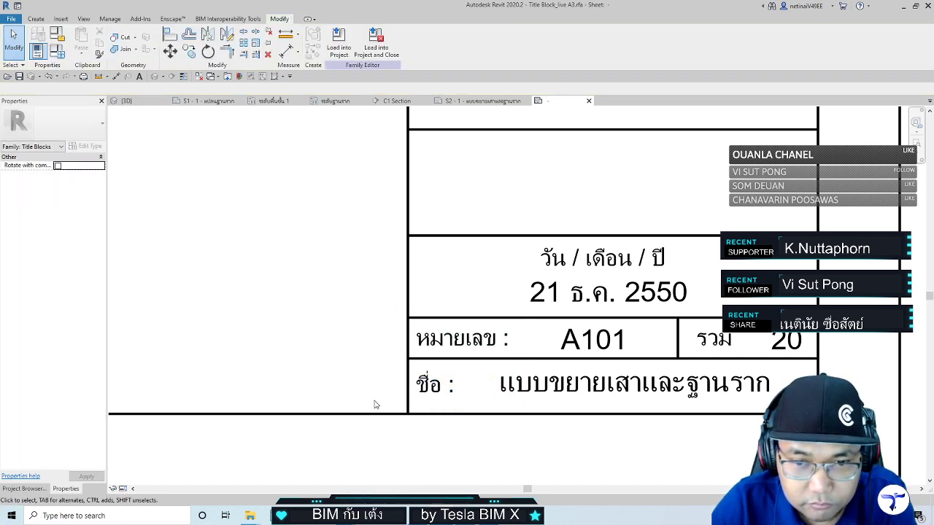
# Shift the sheet-name label left toward ชื่อ : and widen its box
pyautogui.click(487, 349)
pyautogui.moveTo(471, 348); pyautogui.dragTo(448, 349)
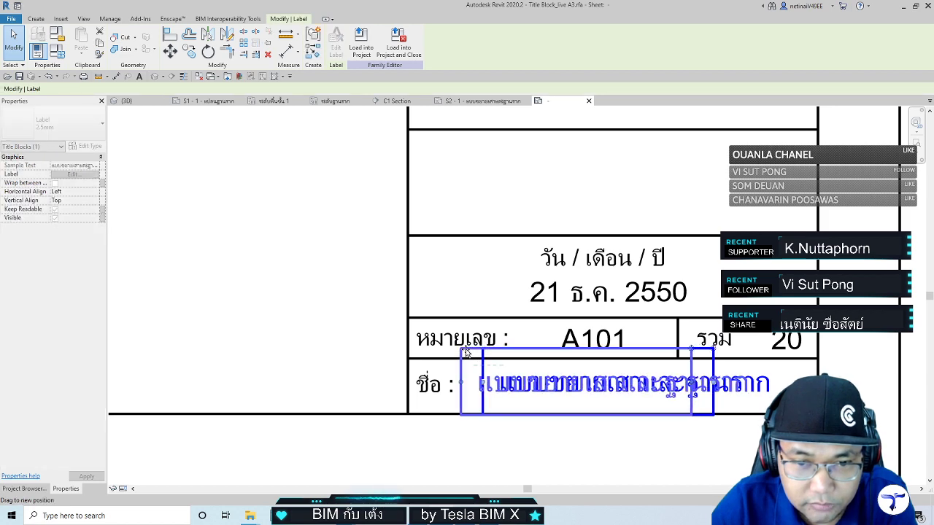
pyautogui.moveTo(691, 382); pyautogui.dragTo(808, 350)
pyautogui.click(573, 140)
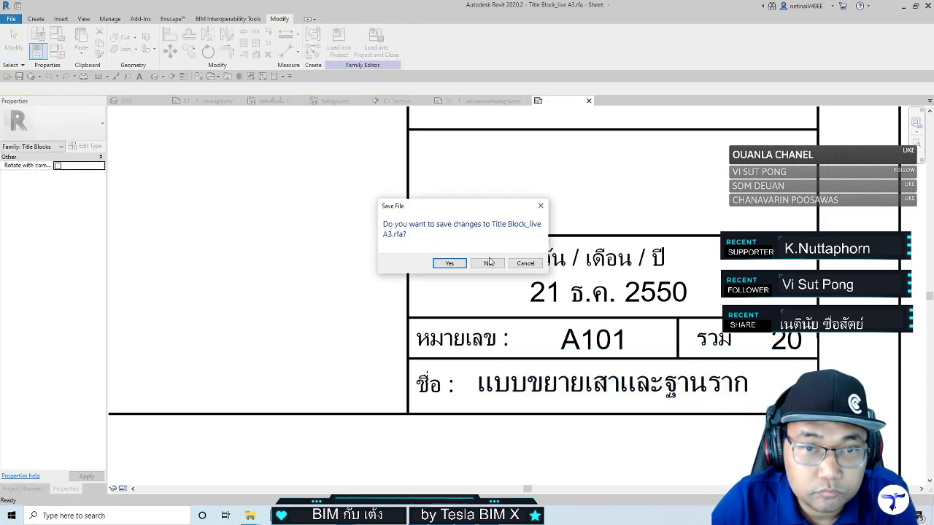
# Reload the title block without saving, overwriting the existing version, and centre it in view
pyautogui.click(484, 264)
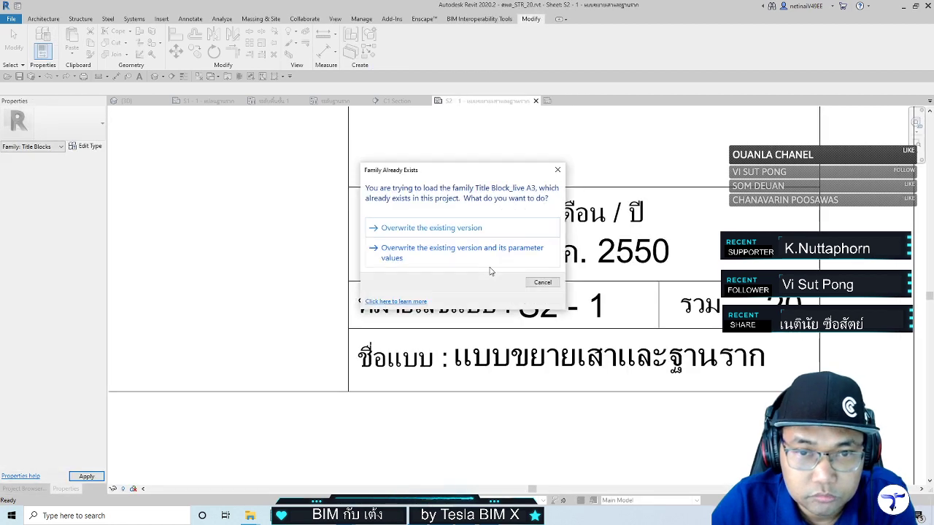
pyautogui.click(461, 252)
pyautogui.scroll(-2, 735, 417)
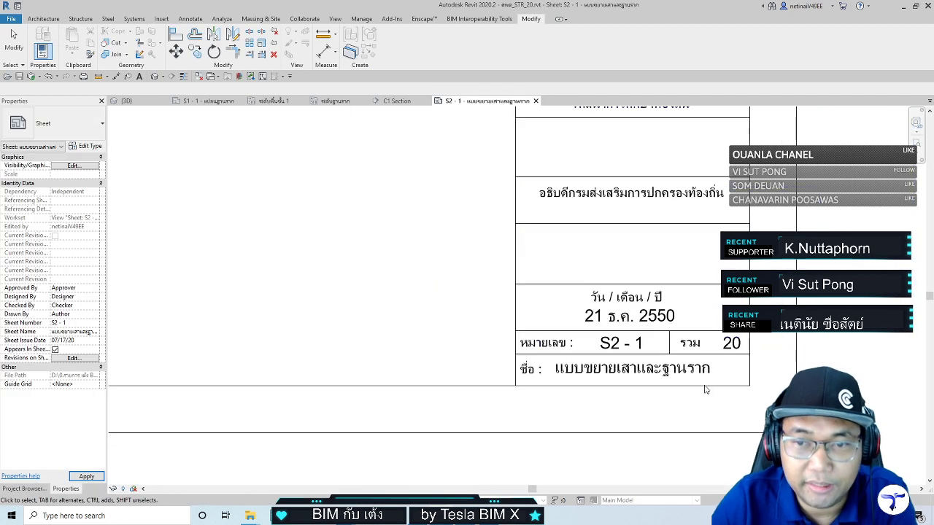
pyautogui.scroll(-2, 735, 417)
pyautogui.scroll(-2, 615, 327)
pyautogui.moveTo(614, 327)
pyautogui.mouseDown(button='middle')
pyautogui.moveTo(367, 313)
pyautogui.moveTo(332, 295)
pyautogui.mouseUp(button='middle')
# Expand the Column Detail views in the Project Browser to reveal C1
pyautogui.scroll(2, 366, 307)
pyautogui.click(26, 488)
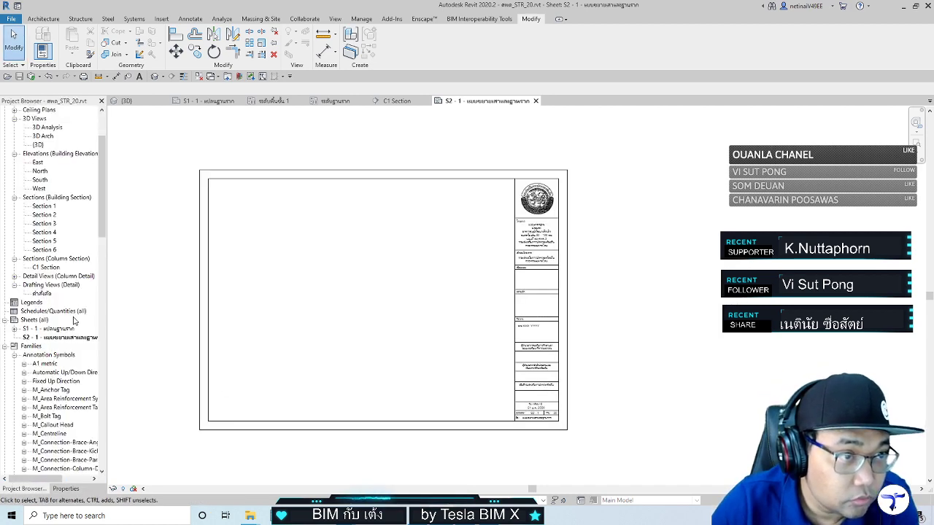
pyautogui.click(14, 277)
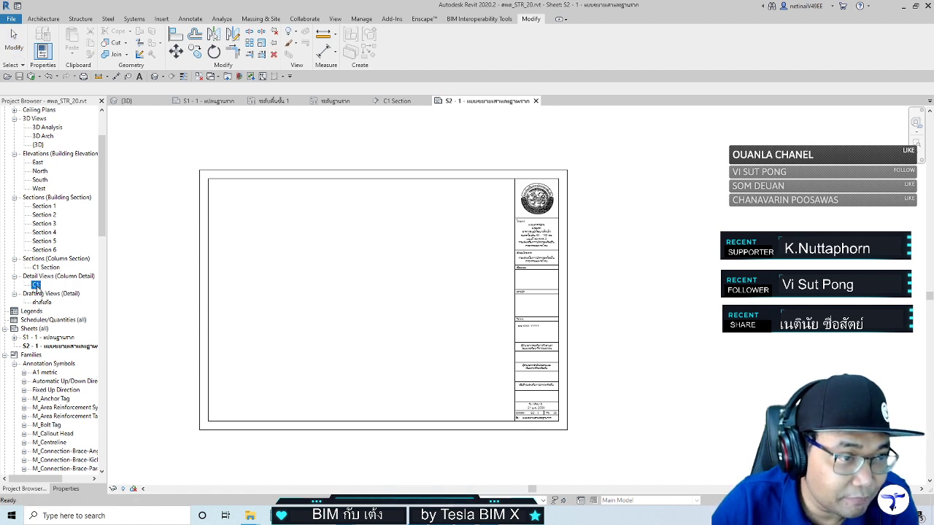
# Place the C1 column detail on sheet S2 - 1 and move its view title right
pyautogui.moveTo(286, 220); pyautogui.dragTo(282, 221)
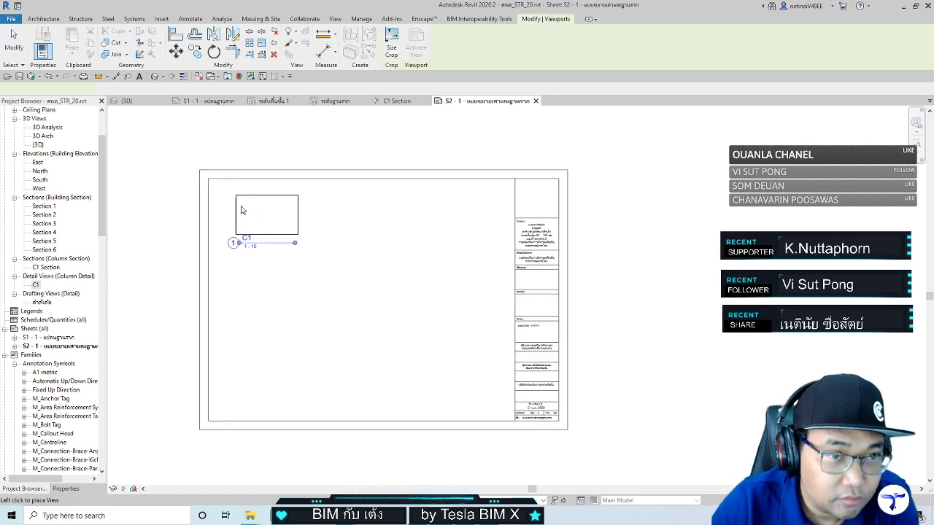
pyautogui.scroll(2, 217, 191)
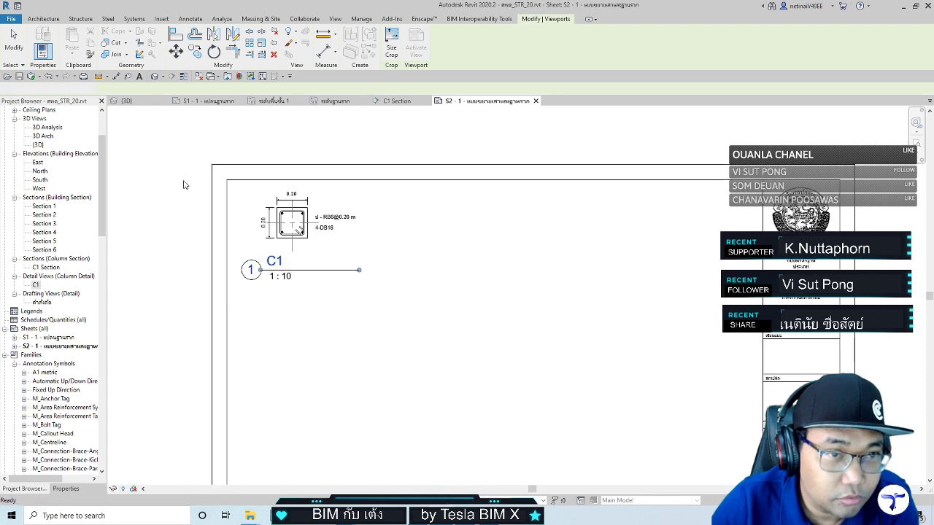
pyautogui.scroll(3, 233, 230)
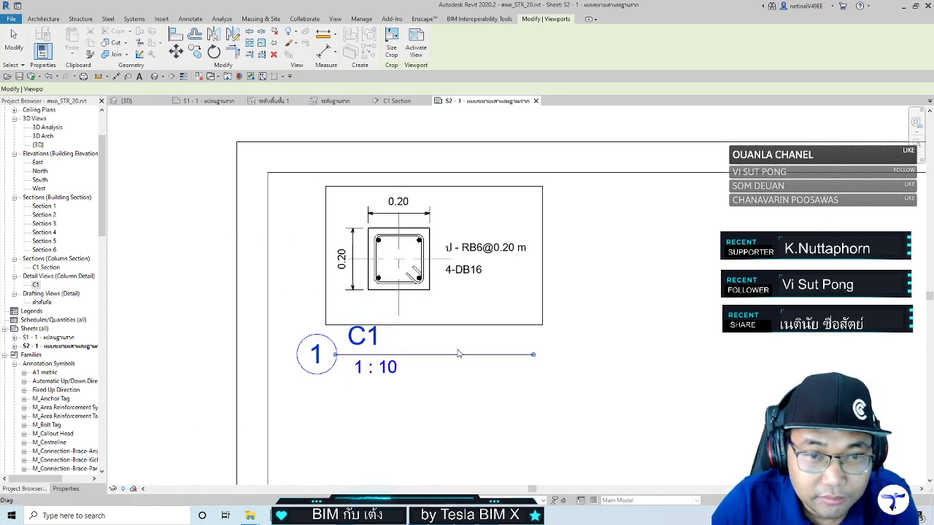
pyautogui.click(427, 385)
pyautogui.scroll(2, 343, 381)
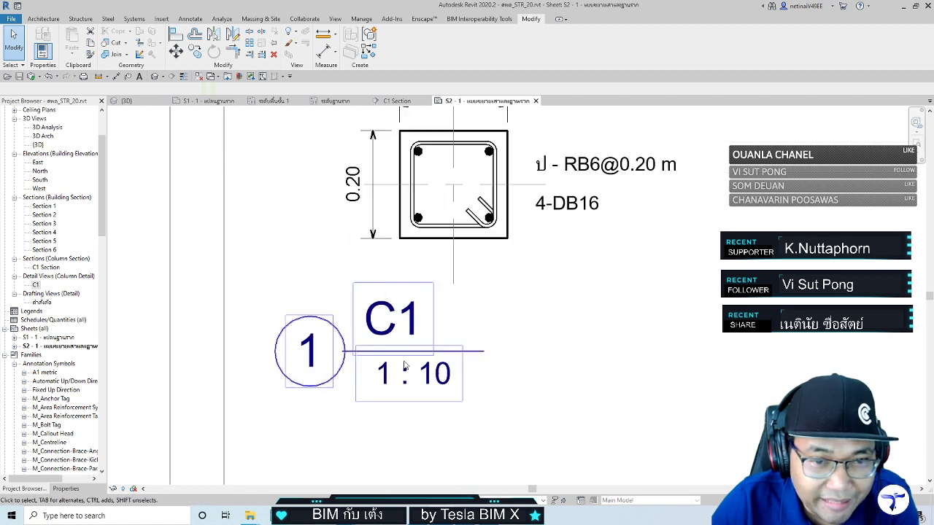
pyautogui.moveTo(422, 358); pyautogui.dragTo(492, 357)
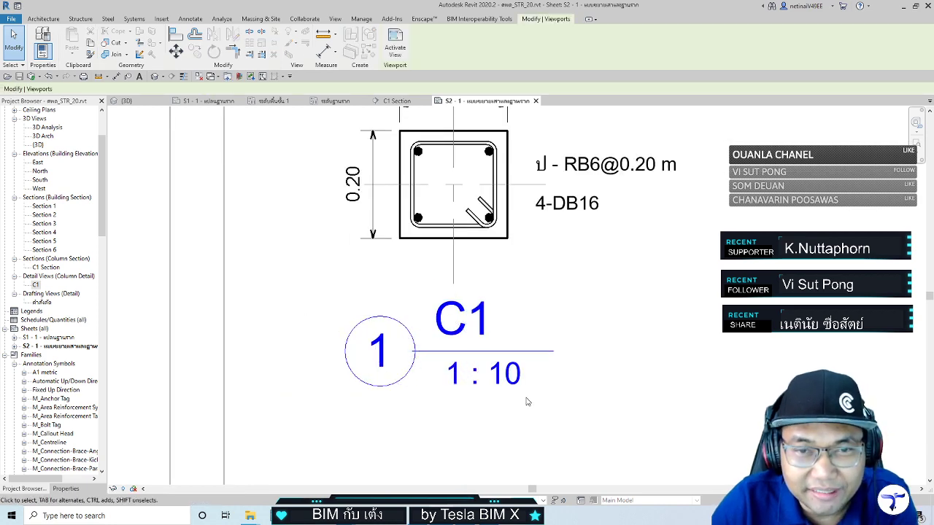
pyautogui.scroll(-2, 565, 409)
pyautogui.scroll(1, 565, 410)
pyautogui.scroll(1, 537, 410)
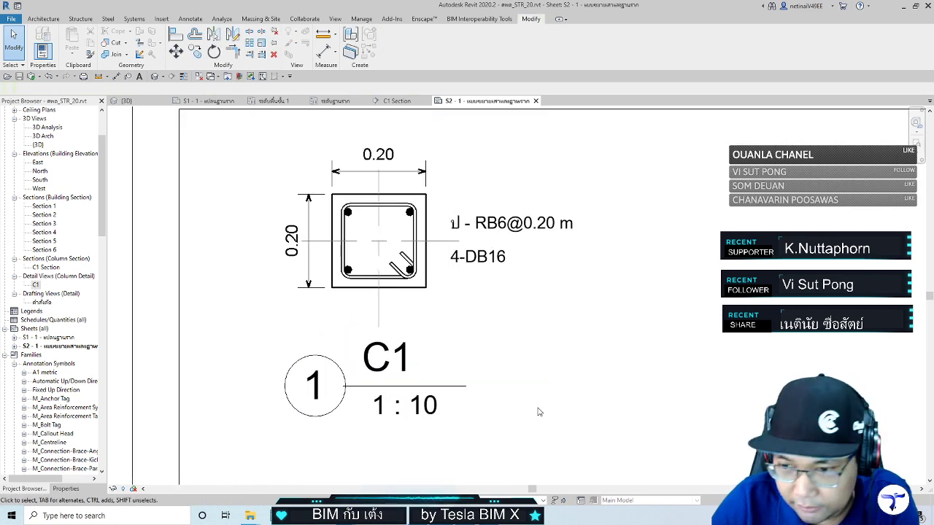
# Select the C1 viewport and display its properties
pyautogui.click(372, 394)
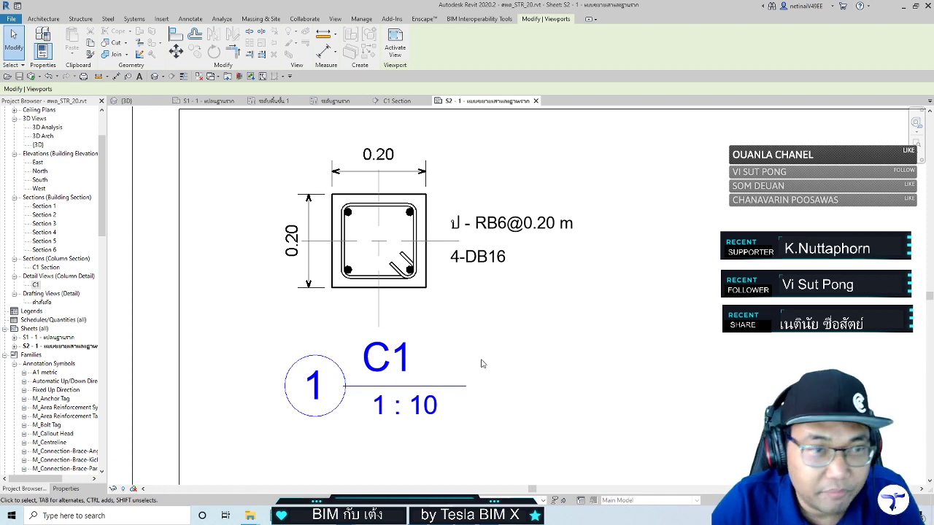
pyautogui.moveTo(481, 363); pyautogui.dragTo(458, 345, button='middle')
pyautogui.click(65, 488)
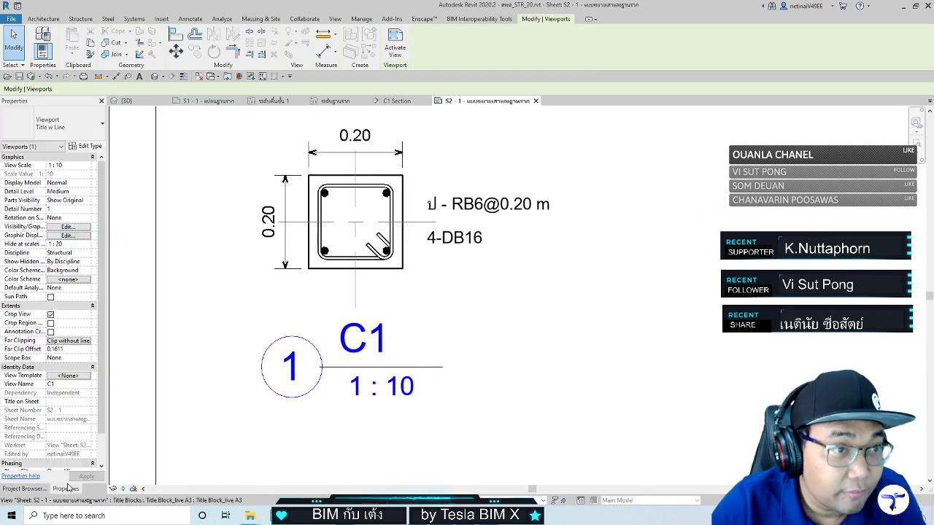
# Inspect the viewport's type settings, then return to the Project Browser
pyautogui.click(88, 146)
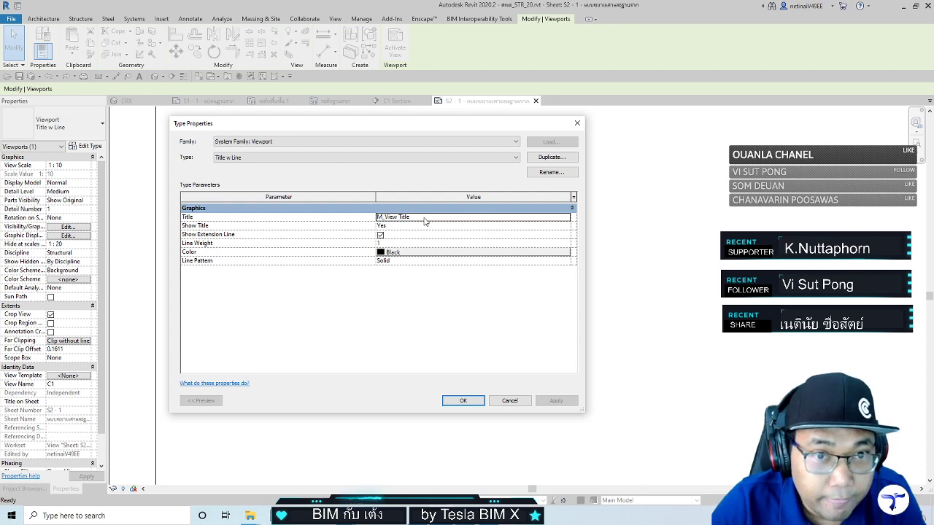
pyautogui.click(573, 127)
pyautogui.click(24, 490)
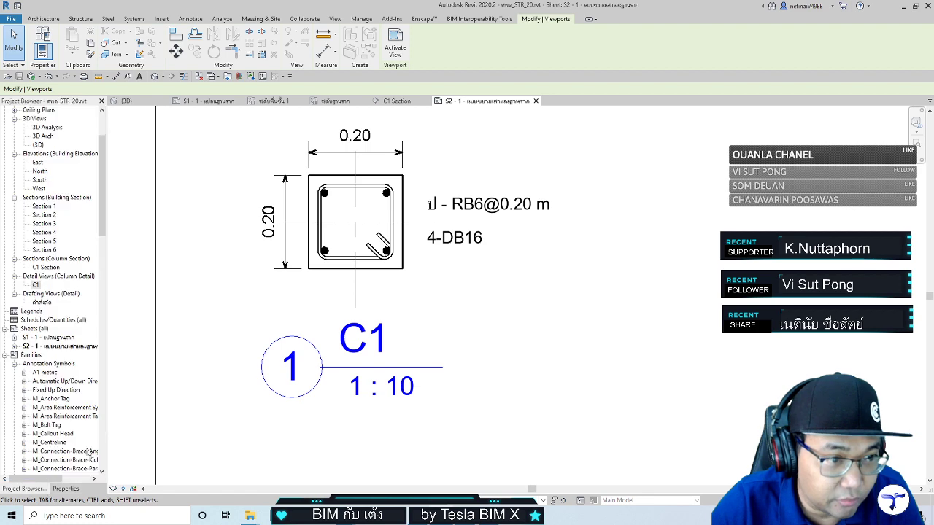
# Search the Project Browser for M_View Title and open that family for editing
pyautogui.rightClick(81, 308)
pyautogui.click(102, 311)
pyautogui.write('M_View Title')
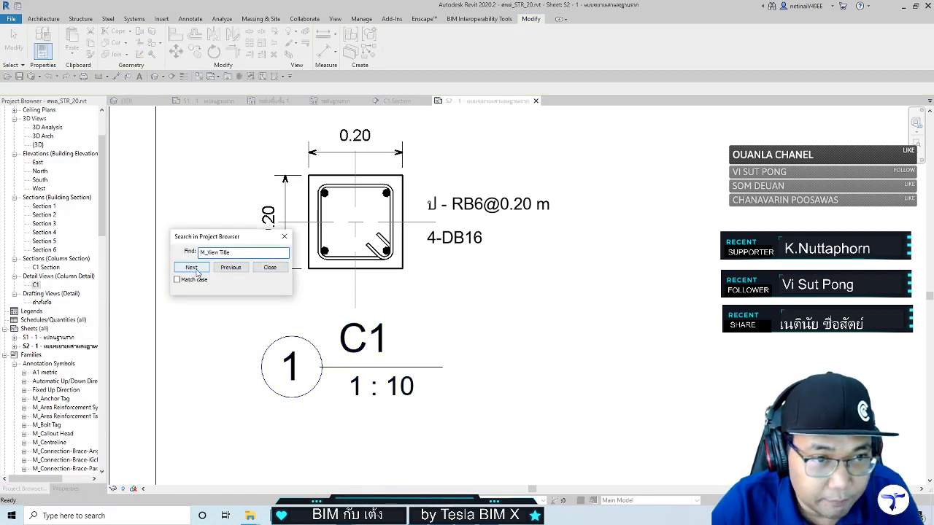
pyautogui.click(192, 268)
pyautogui.click(283, 237)
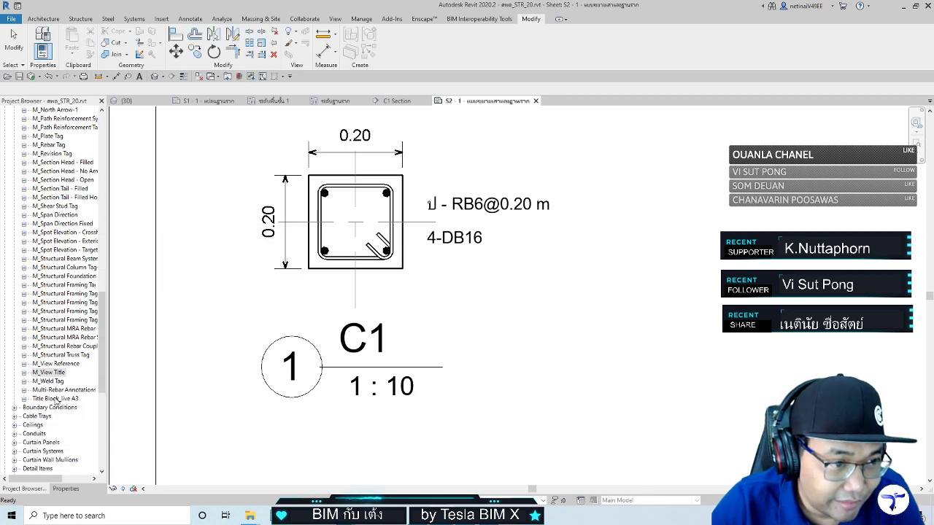
pyautogui.rightClick(46, 376)
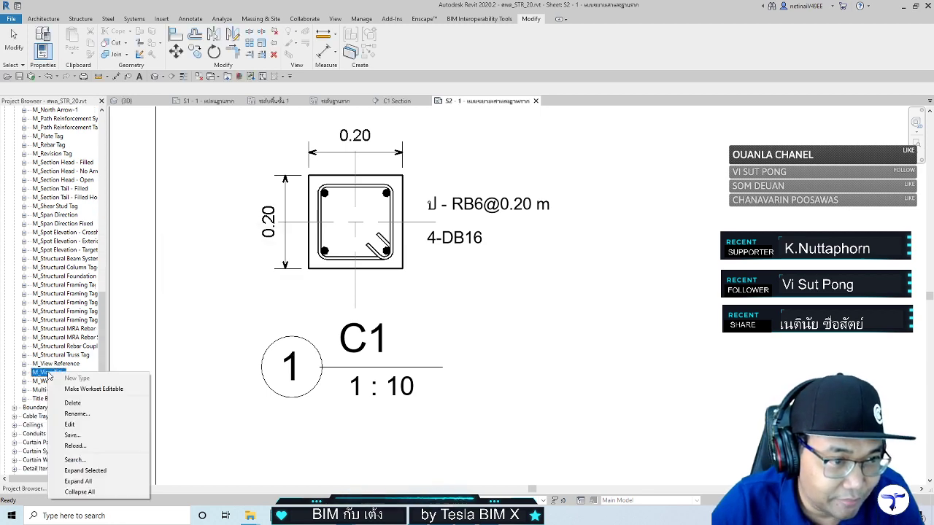
pyautogui.click(70, 425)
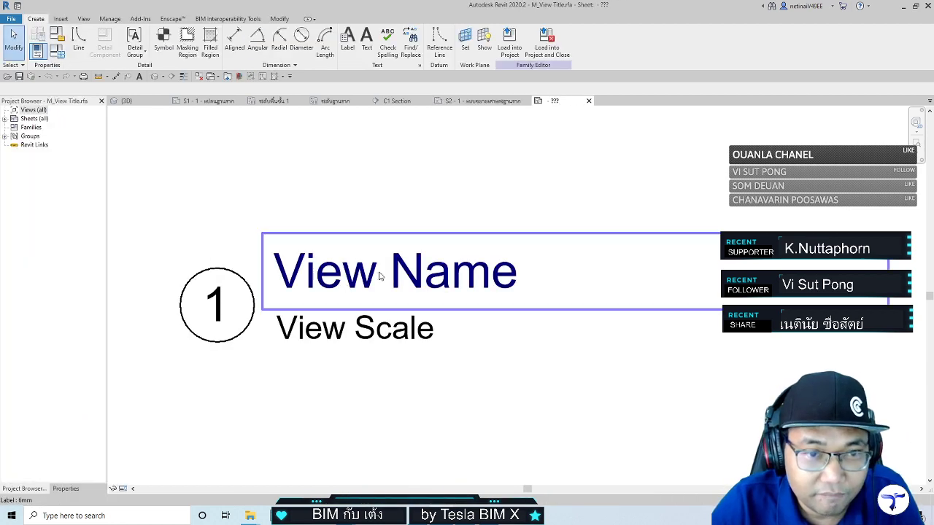
# Check the number label's text types, then set the number circle's radius to 3.25
pyautogui.click(221, 299)
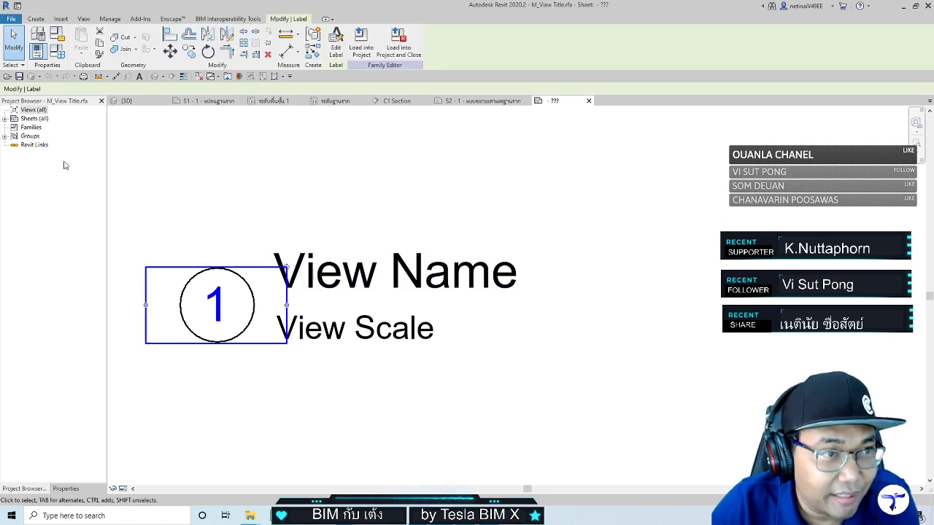
pyautogui.click(64, 489)
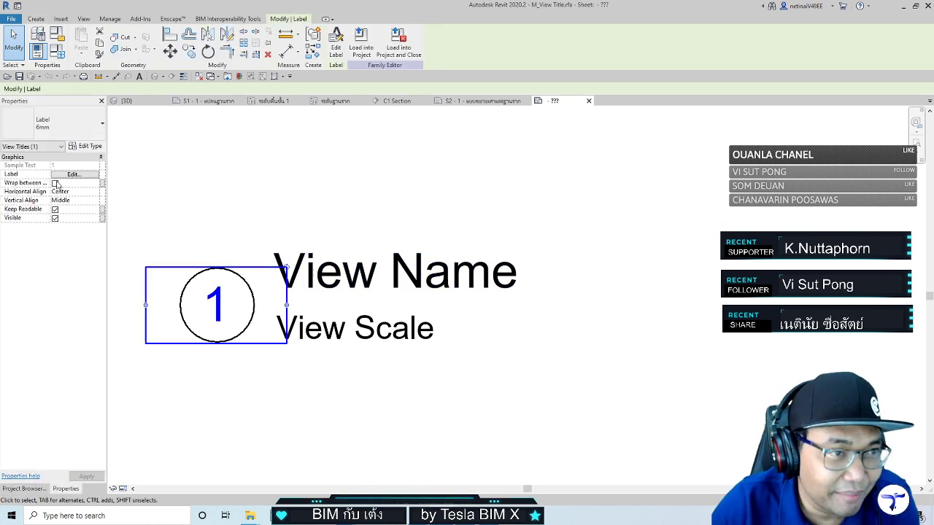
pyautogui.click(85, 131)
pyautogui.click(233, 202)
pyautogui.click(224, 256)
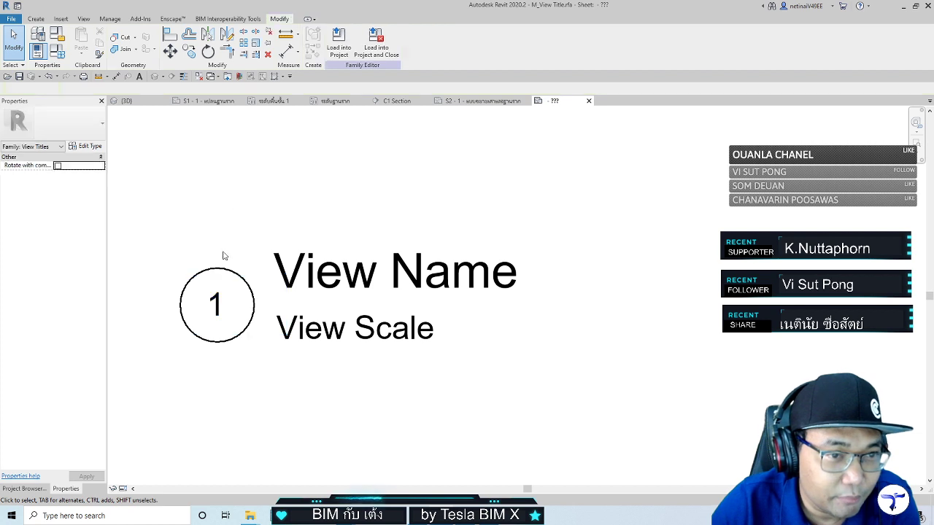
pyautogui.click(216, 272)
pyautogui.click(221, 286)
pyautogui.write('3.25')
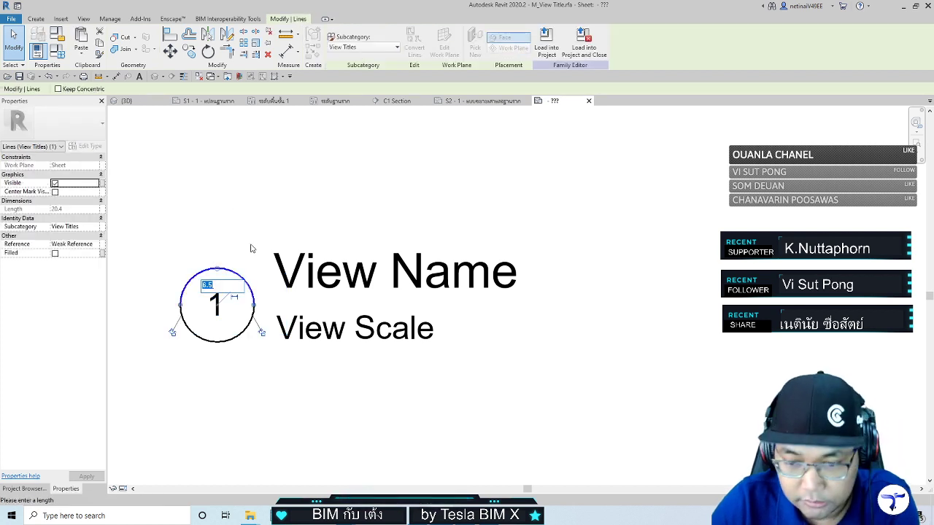
pyautogui.press('Return')
pyautogui.click(237, 269)
# Select the View Scale label and review its current 4mm label type
pyautogui.scroll(2, 233, 266)
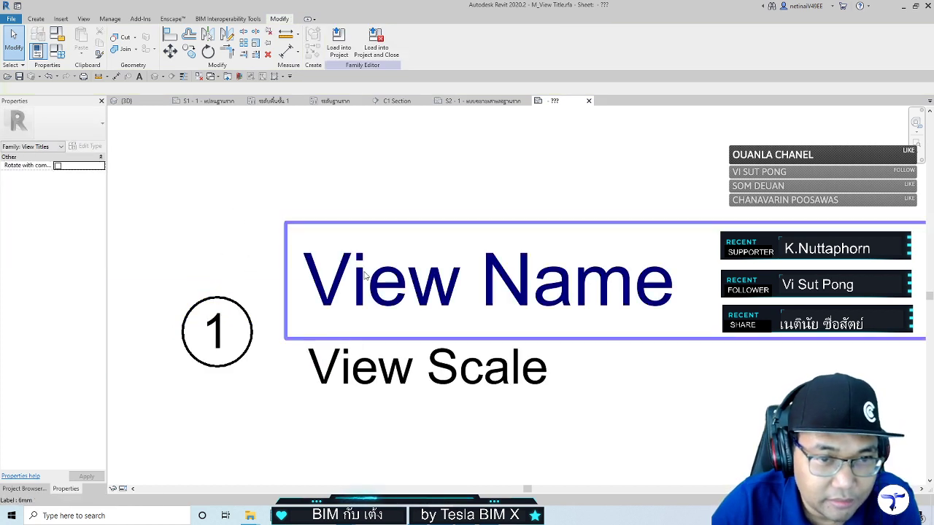
pyautogui.click(372, 273)
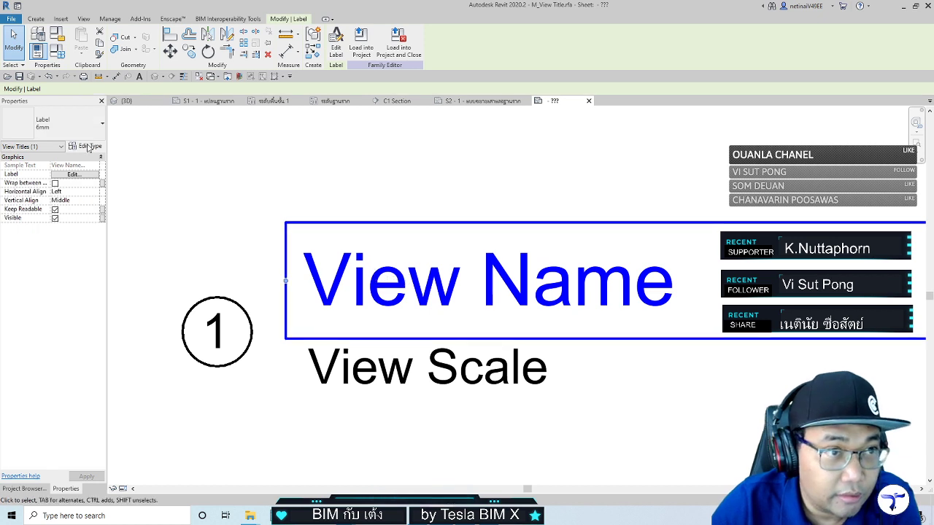
pyautogui.click(71, 124)
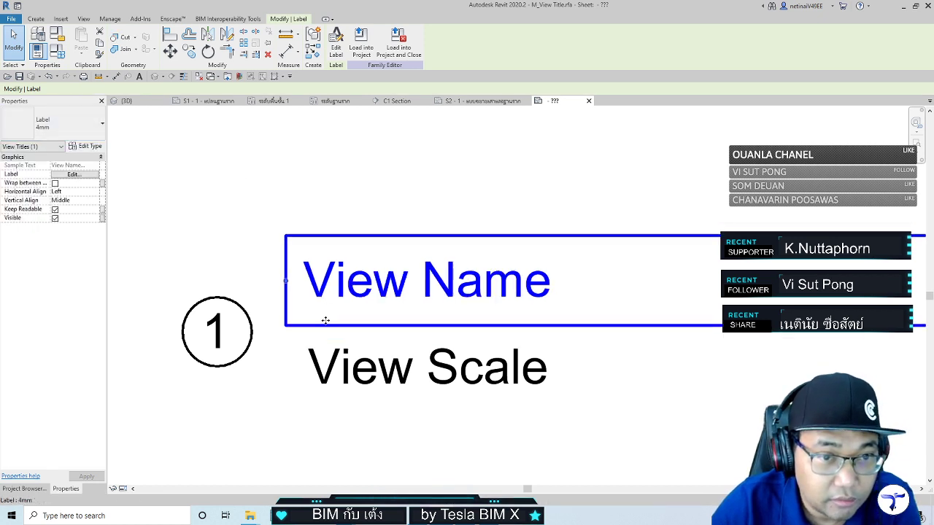
pyautogui.click(408, 365)
pyautogui.click(66, 125)
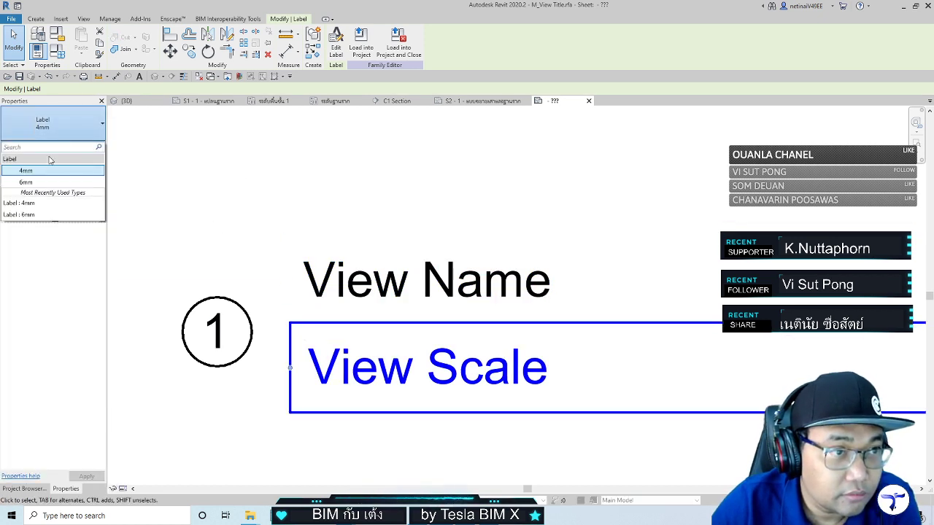
pyautogui.click(63, 131)
pyautogui.click(73, 135)
pyautogui.click(87, 148)
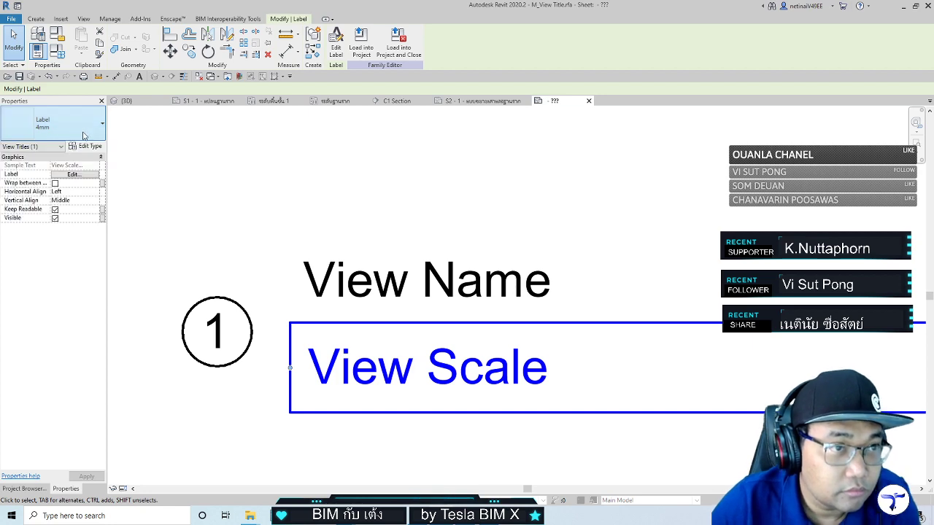
# Duplicate the 4mm label type as '2 mm' with 2 mm text size and apply it
pyautogui.click(86, 146)
pyautogui.click(546, 158)
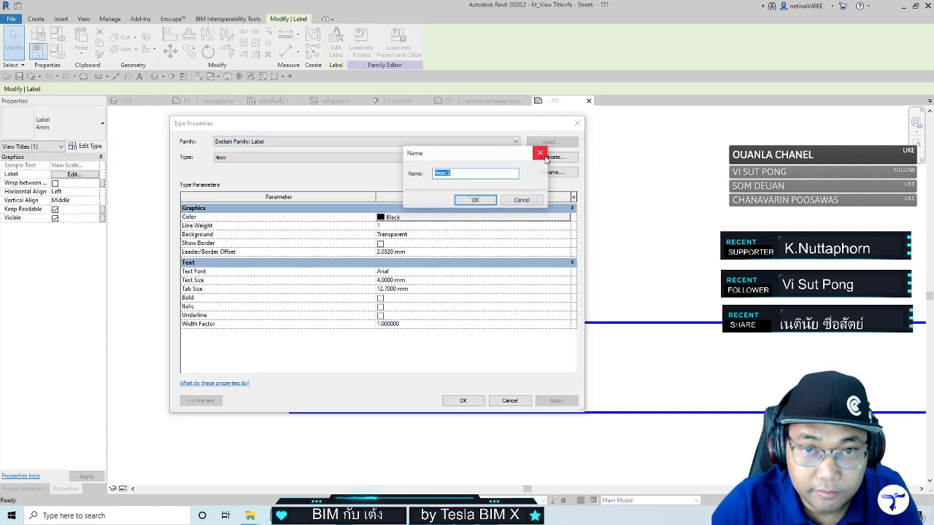
pyautogui.write('2 mm')
pyautogui.press('Return')
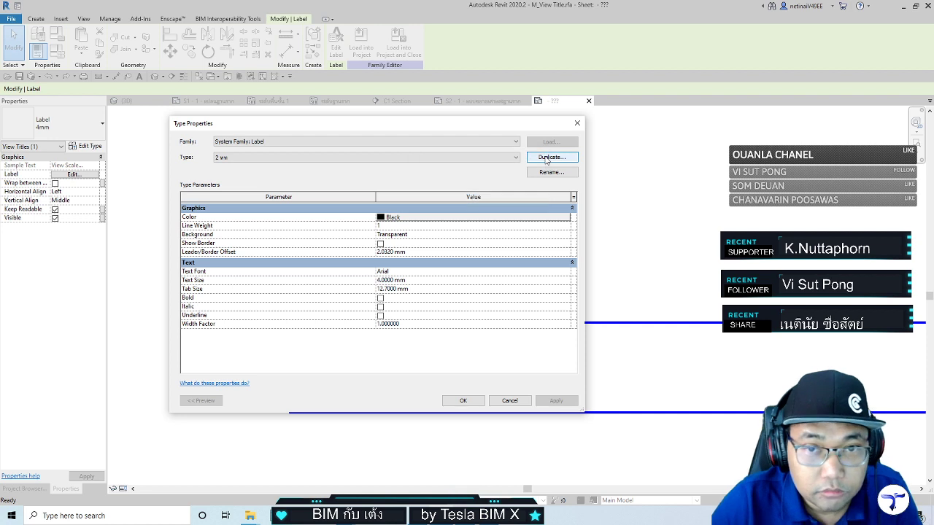
pyautogui.click(551, 172)
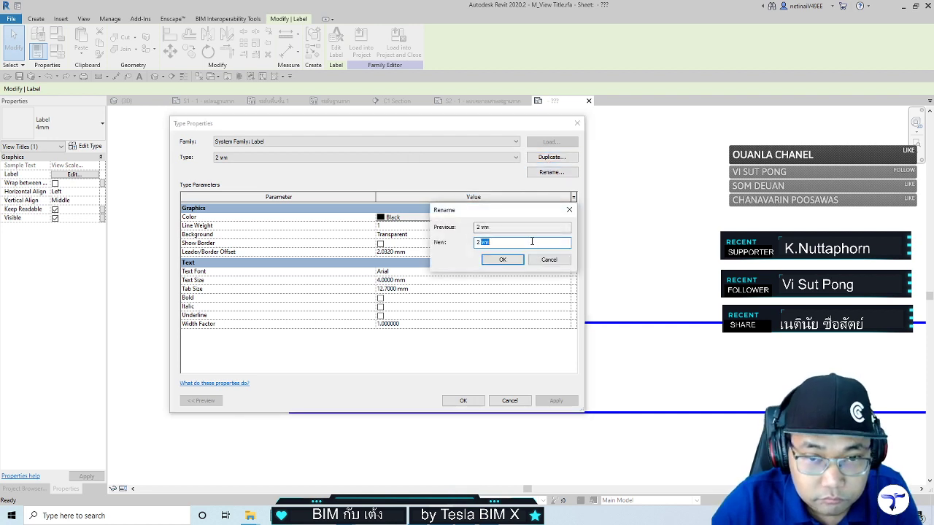
pyautogui.press('Return')
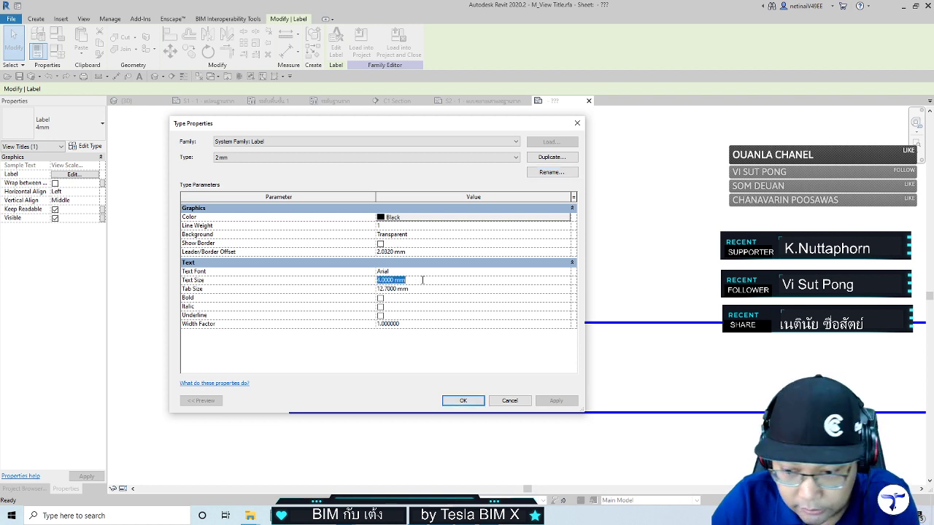
pyautogui.write('2.0000')
pyautogui.click(469, 401)
pyautogui.click(362, 391)
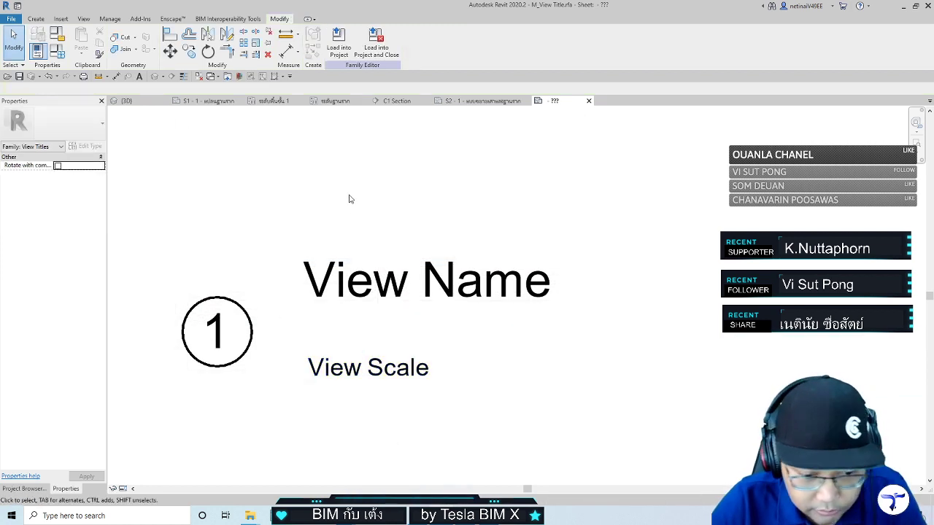
# Turn on Reference Planes visibility in the family's Visibility/Graphics settings
pyautogui.press('g')
pyautogui.click(387, 144)
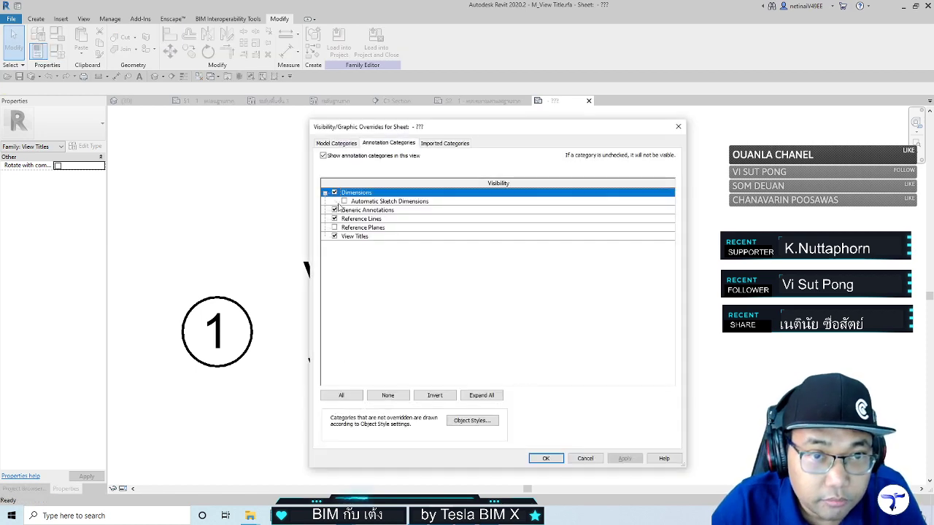
pyautogui.click(334, 228)
pyautogui.click(544, 460)
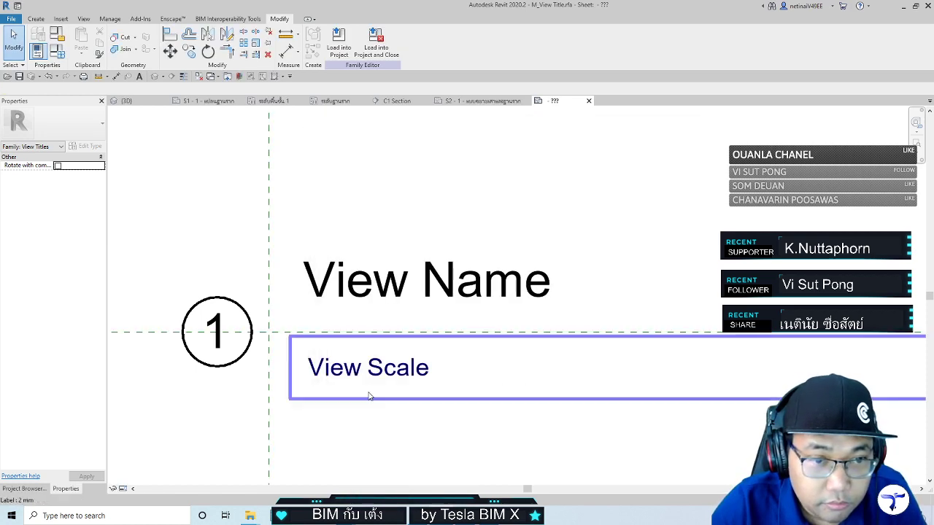
# Move the numbered tag circle and its rectangle onto the reference plane with MV
pyautogui.scroll(2, 182, 284)
pyautogui.scroll(-3, 241, 292)
pyautogui.moveTo(204, 206); pyautogui.dragTo(441, 384)
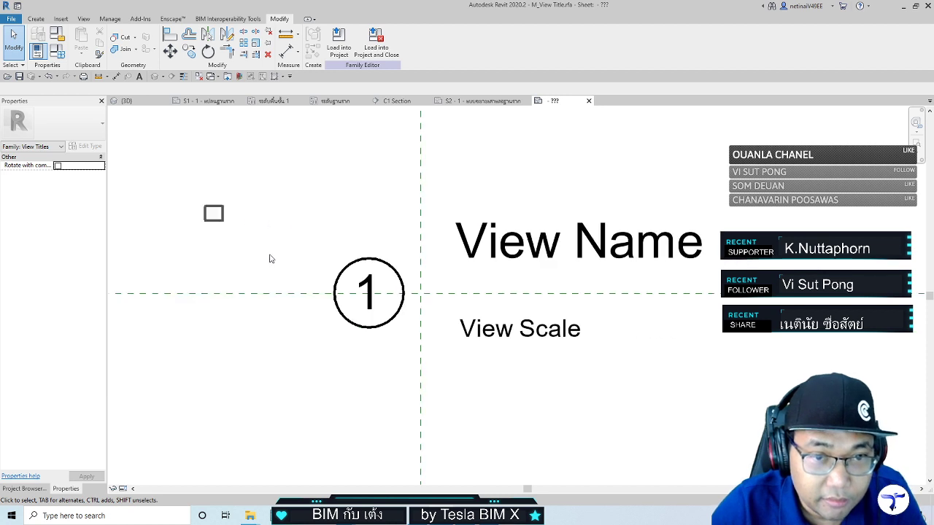
pyautogui.scroll(2, 386, 298)
pyautogui.scroll(-2, 386, 299)
pyautogui.keyDown('ctrl'); pyautogui.click(408, 223); pyautogui.keyUp('ctrl')
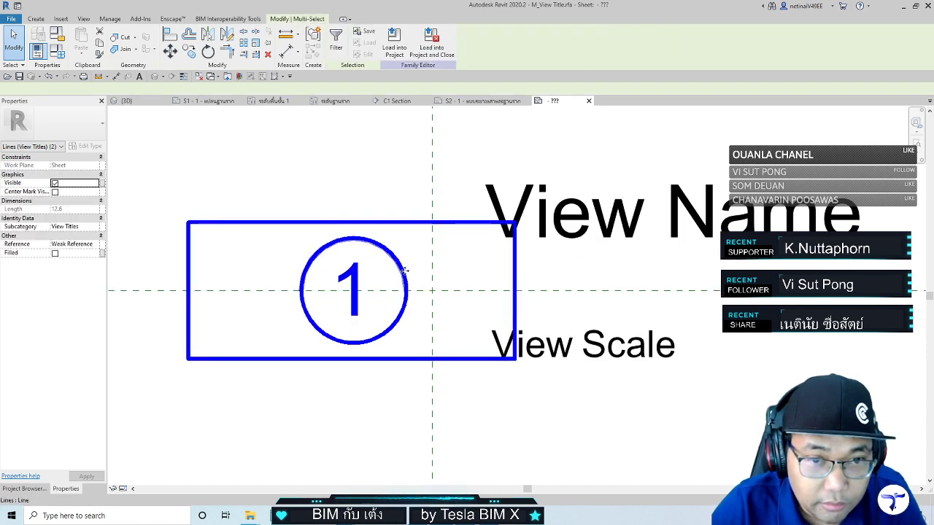
pyautogui.scroll(2, 409, 270)
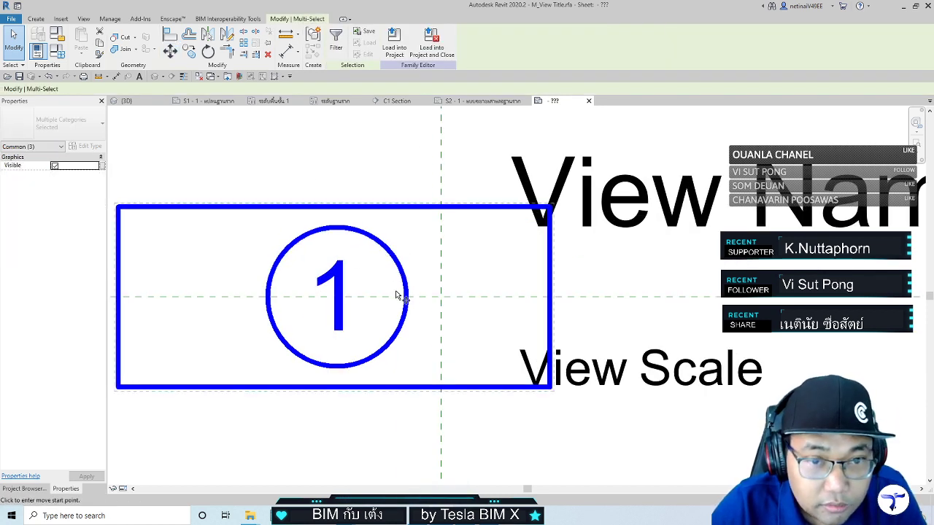
pyautogui.press('m')
pyautogui.press('v')
pyautogui.click(436, 299)
pyautogui.click(469, 299)
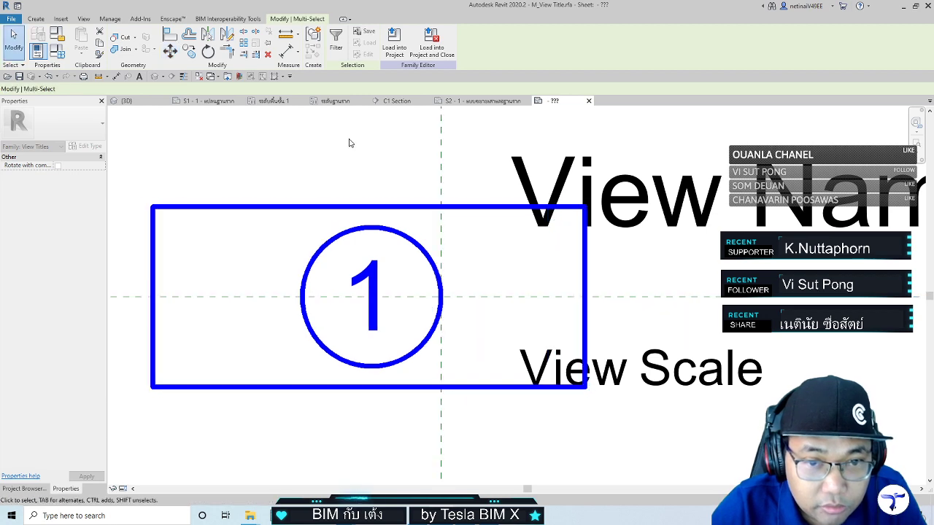
pyautogui.press('Escape')
# Nudge the View Name label left and down and shift the View Scale label slightly left
pyautogui.scroll(-1, 344, 216)
pyautogui.scroll(-2, 471, 292)
pyautogui.click(384, 300)
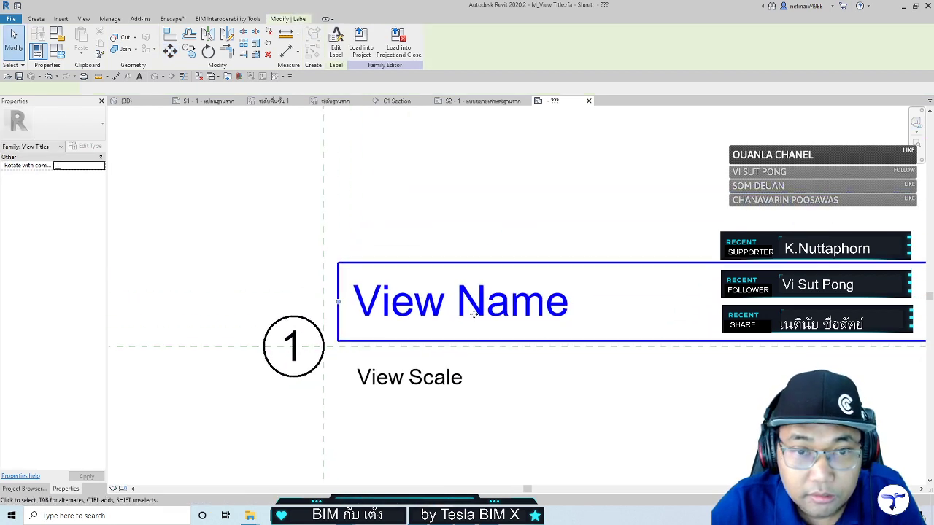
pyautogui.scroll(1, 383, 301)
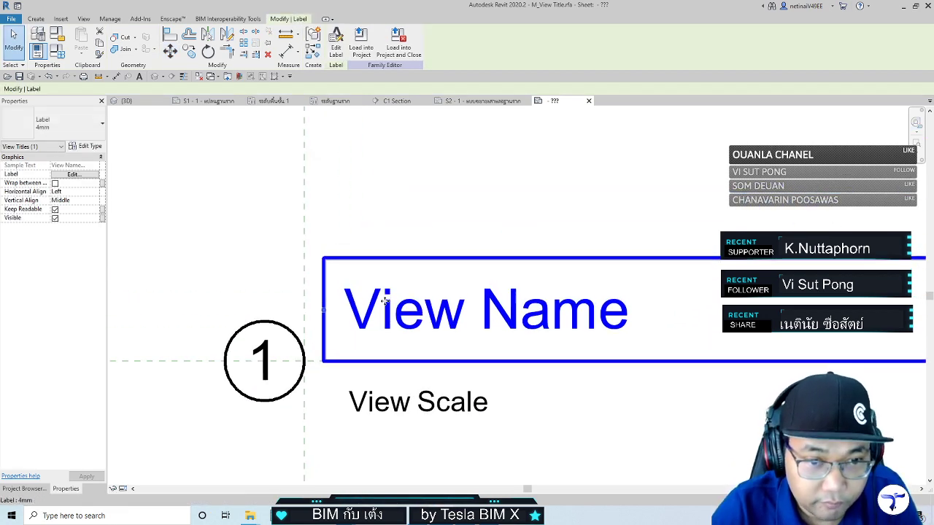
pyautogui.press('Left')
pyautogui.press('Down')
pyautogui.press('Left')
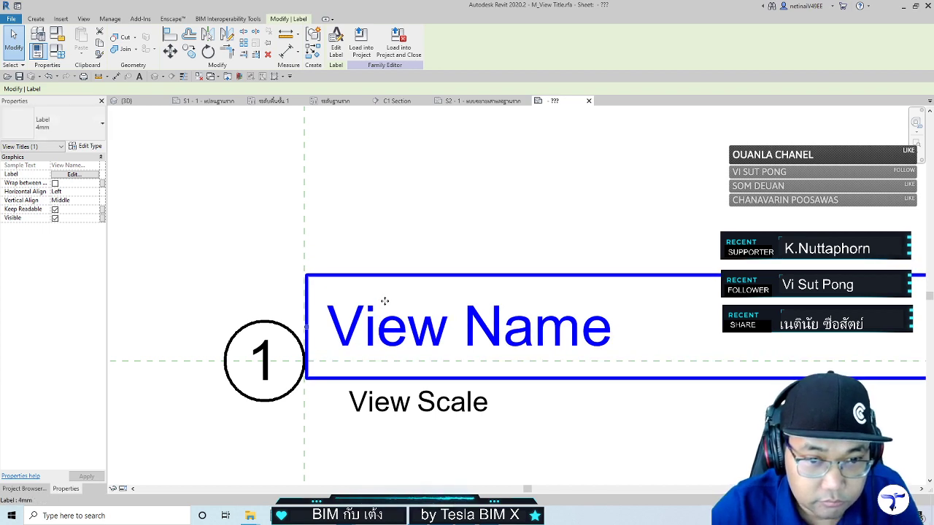
pyautogui.click(409, 401)
pyautogui.scroll(1, 357, 385)
pyautogui.click(413, 411)
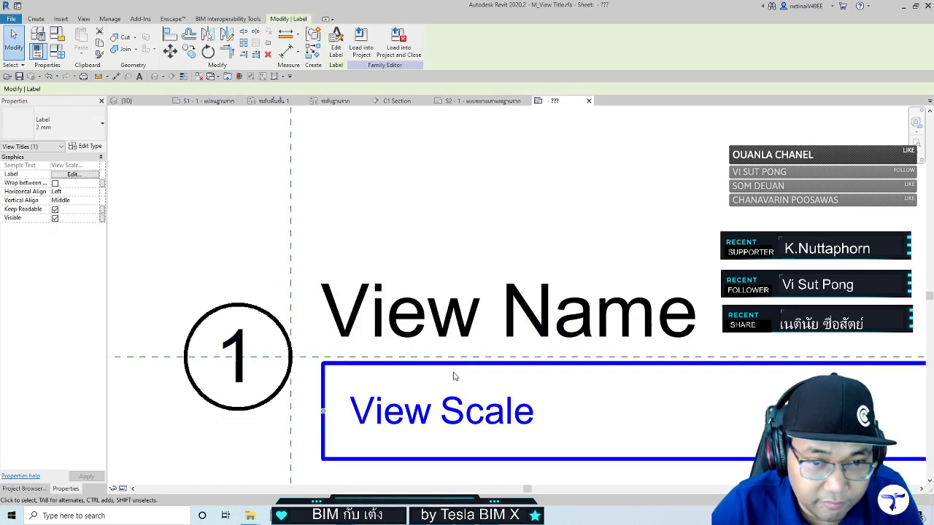
pyautogui.moveTo(453, 377); pyautogui.dragTo(441, 372)
pyautogui.scroll(-2, 445, 321)
pyautogui.click(499, 282)
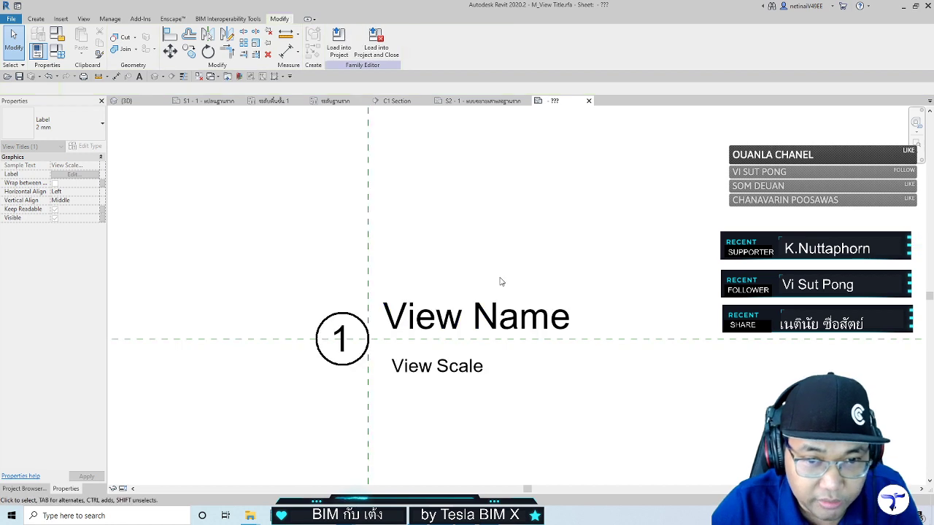
pyautogui.scroll(-1, 500, 282)
pyautogui.scroll(2, 466, 338)
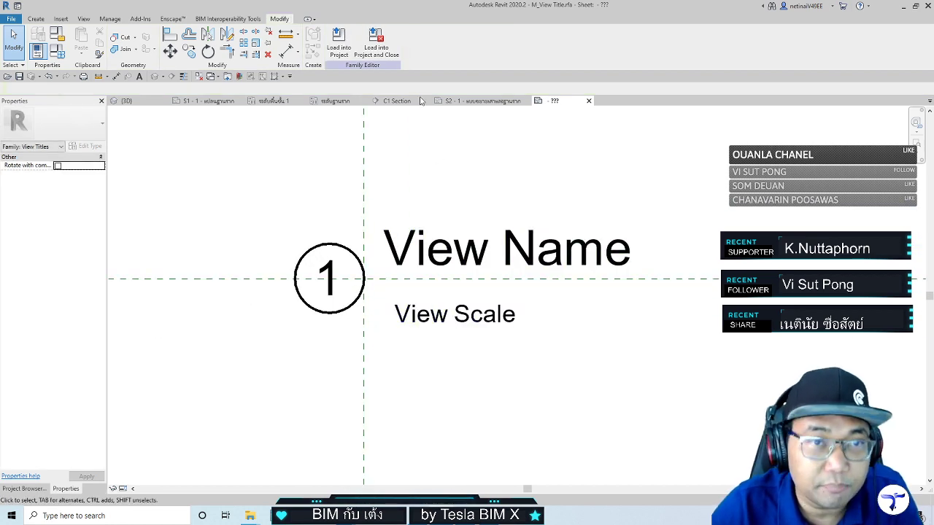
# Load the View Title family into the project, overwriting the existing version
pyautogui.click(368, 53)
pyautogui.click(490, 263)
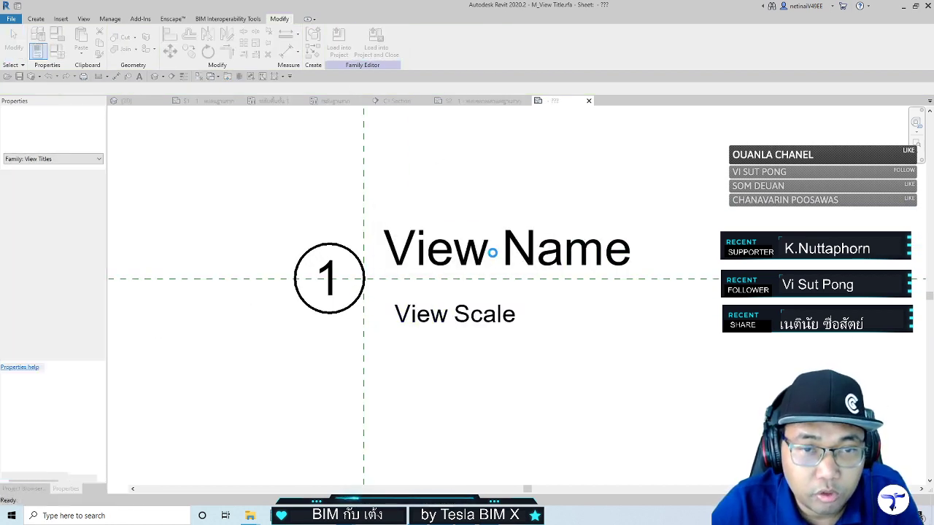
pyautogui.click(472, 254)
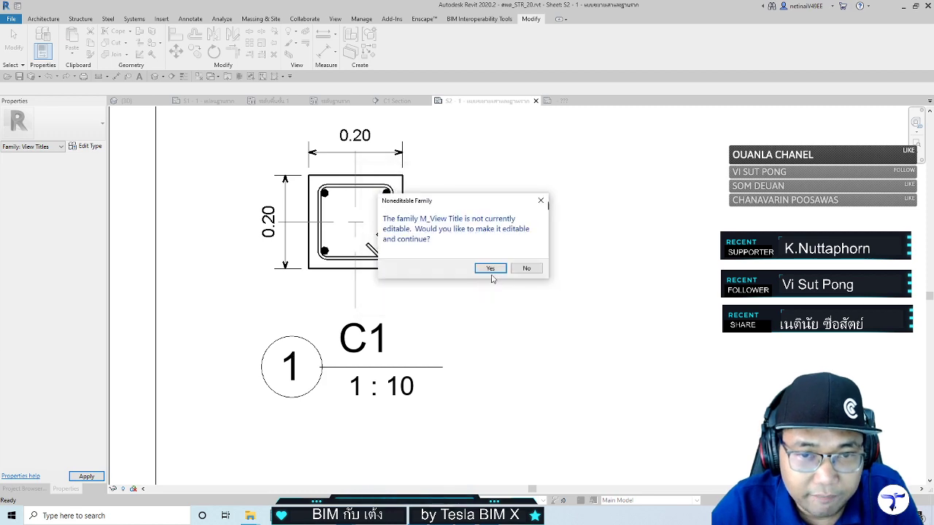
# Accept the editable-family prompt and zoom in on the C1 title showing circle, C1 and 1 : 10
pyautogui.click(491, 272)
pyautogui.click(483, 316)
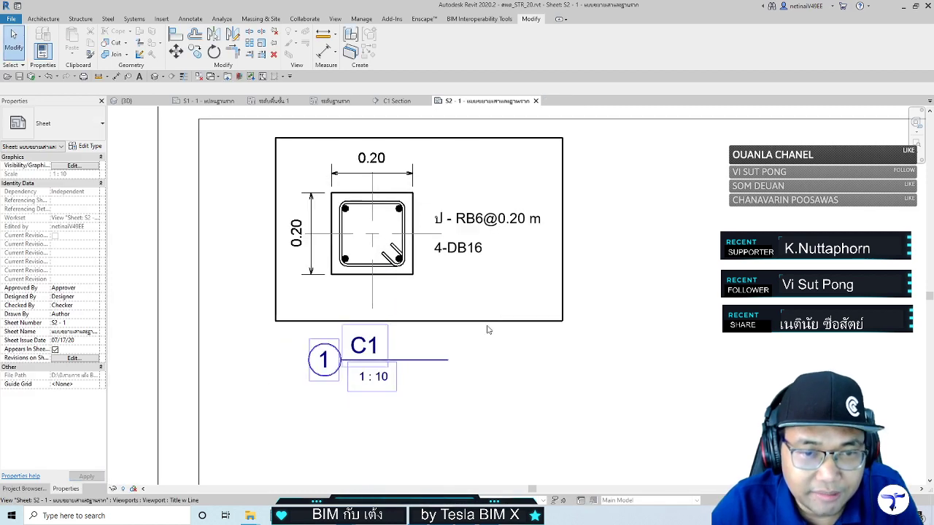
pyautogui.scroll(-3, 488, 327)
pyautogui.scroll(2, 506, 384)
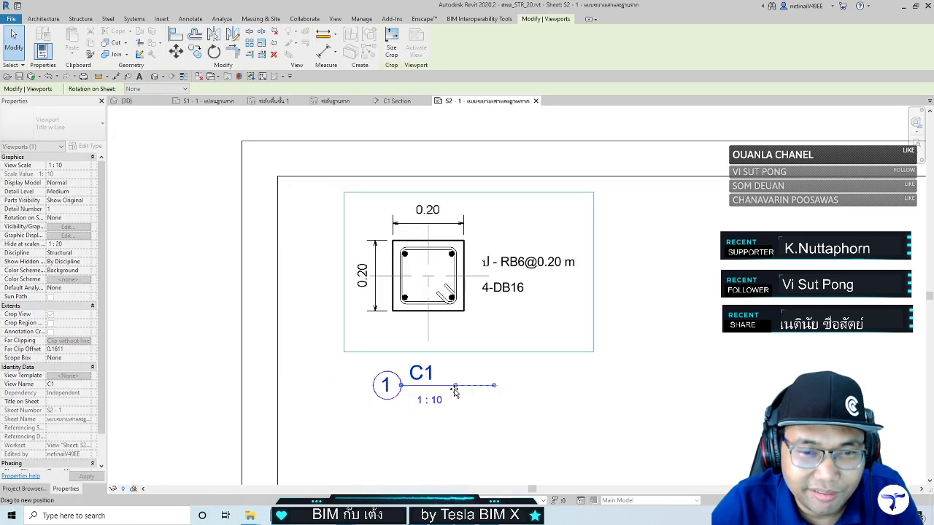
pyautogui.click(519, 386)
pyautogui.scroll(-3, 518, 386)
pyautogui.moveTo(466, 245); pyautogui.dragTo(312, 161, button='middle')
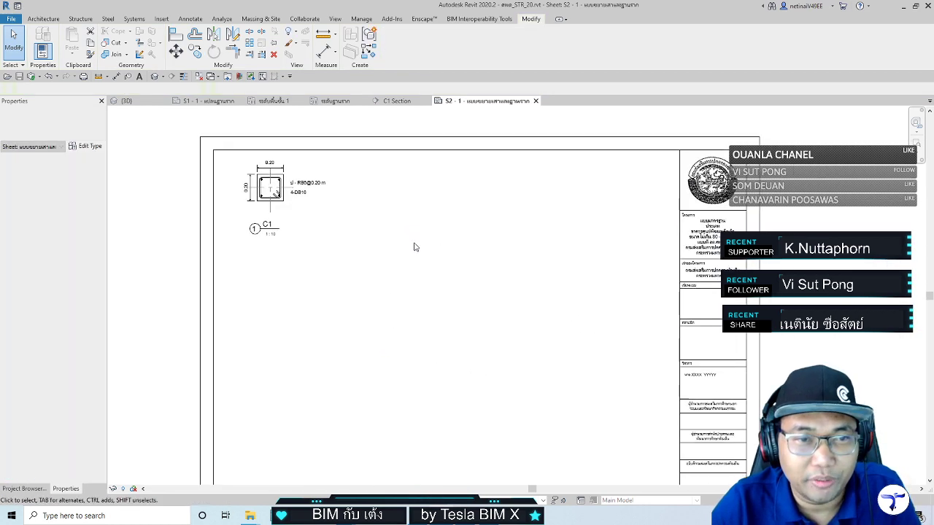
pyautogui.scroll(2, 340, 327)
pyautogui.scroll(2, 340, 327)
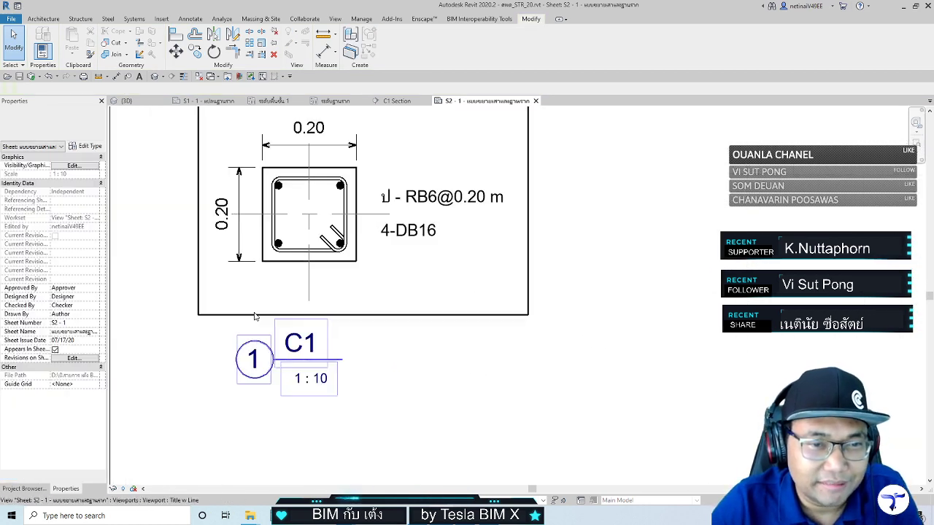
pyautogui.scroll(2, 405, 358)
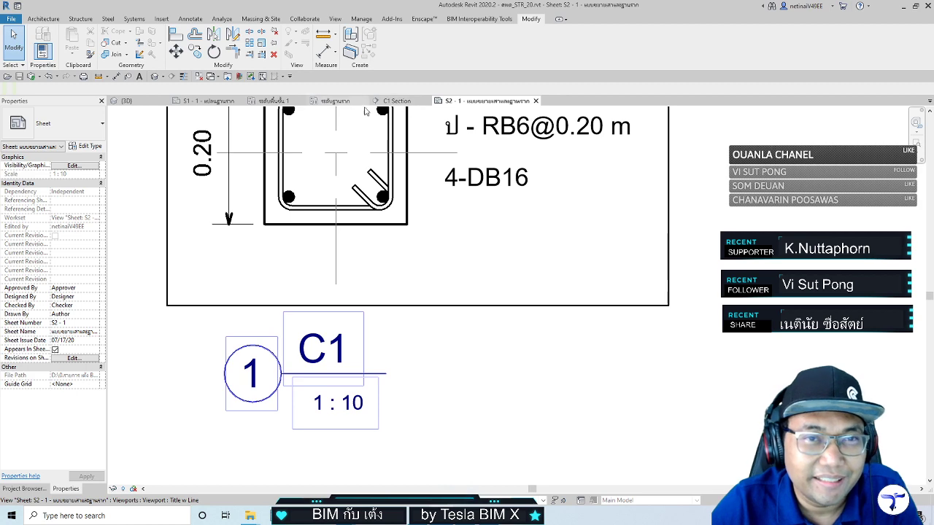
pyautogui.press('Escape')
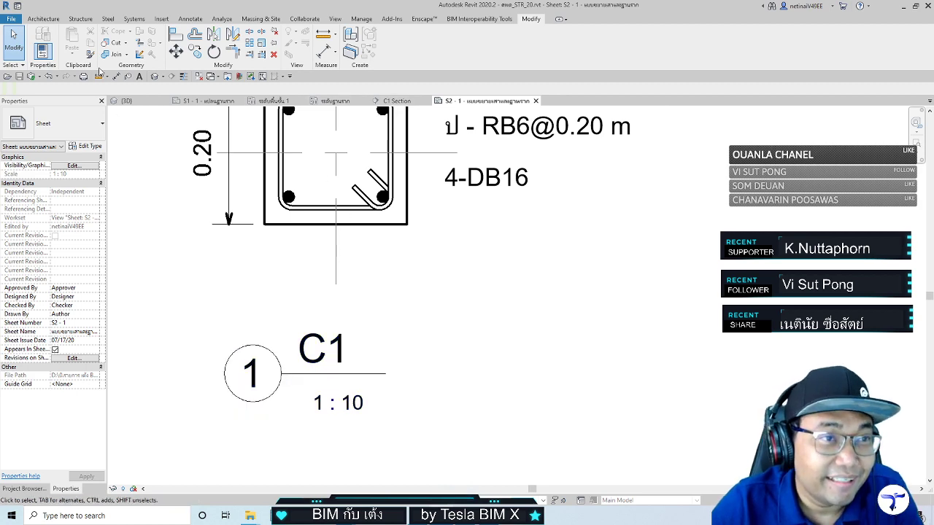
# Close inactive views and open sheet S1 - 1 from the Project Browser
pyautogui.click(203, 80)
pyautogui.click(22, 488)
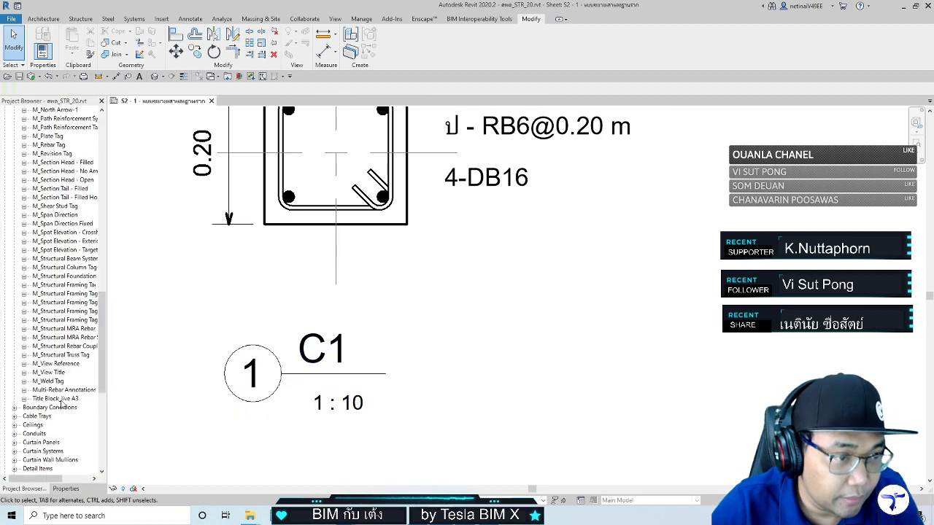
pyautogui.scroll(10, 43, 343)
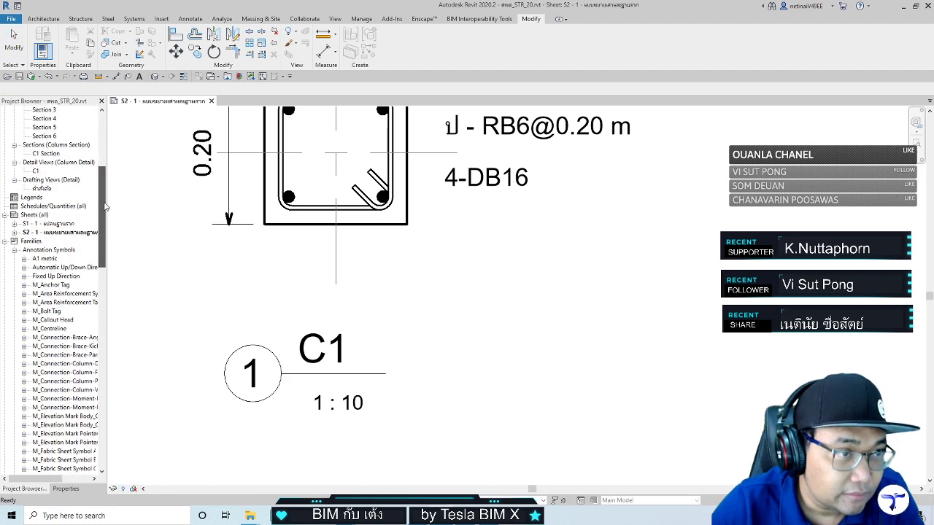
pyautogui.click(5, 249)
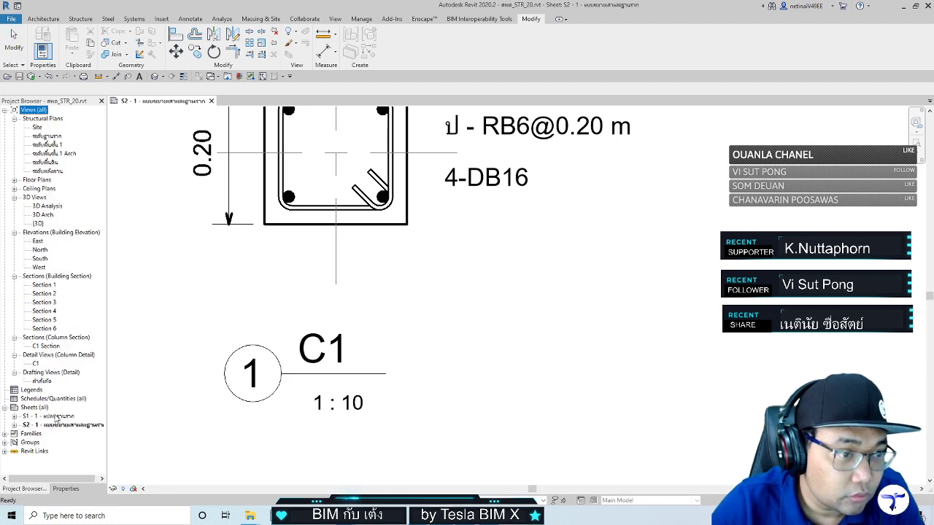
pyautogui.doubleClick(55, 416)
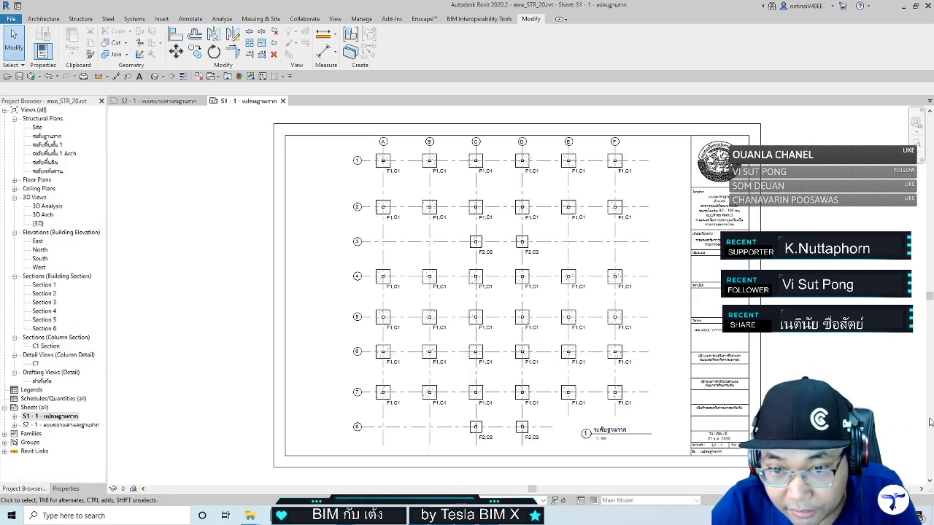
pyautogui.scroll(2, 641, 394)
# Zoom in and activate the foundation plan viewport on sheet S1 - 1
pyautogui.click(598, 361)
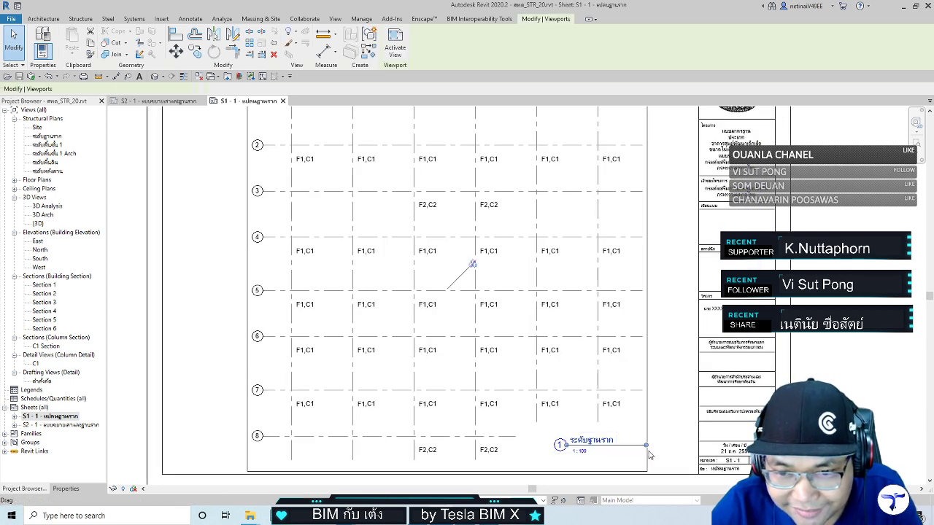
pyautogui.click(622, 451)
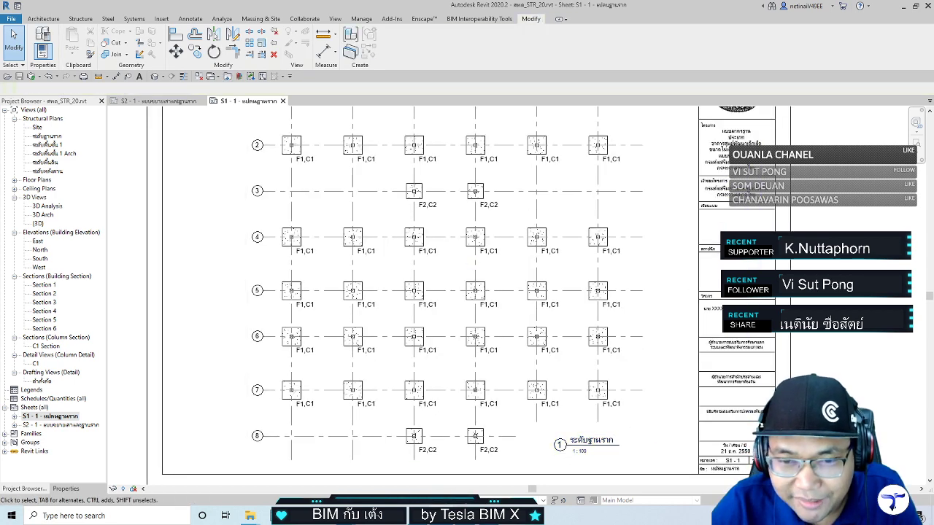
pyautogui.scroll(2, 275, 280)
pyautogui.scroll(2, 256, 219)
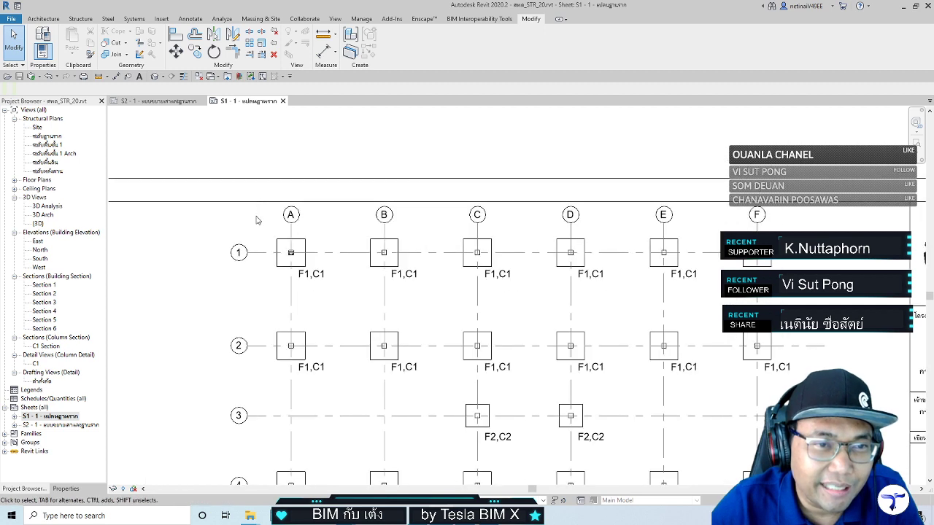
pyautogui.scroll(3, 256, 219)
pyautogui.scroll(1, 281, 307)
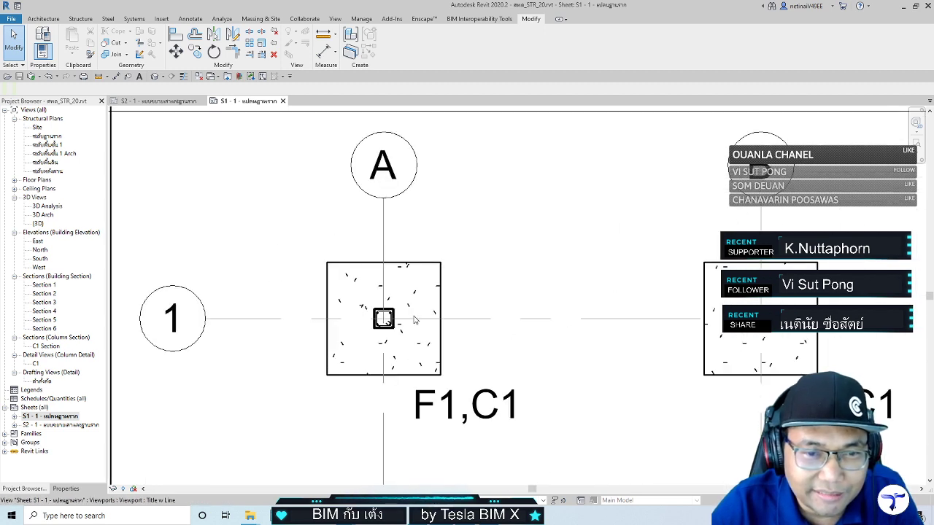
pyautogui.doubleClick(461, 269)
# In Visibility/Graphic Overrides, select the Structural Rebar category and confirm with OK
pyautogui.press('v')
pyautogui.press('g')
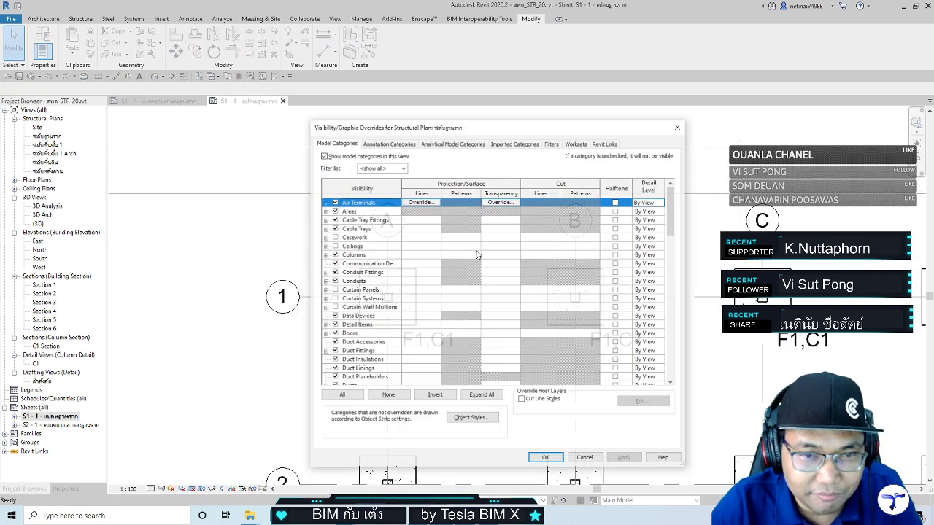
pyautogui.scroll(-5, 387, 301)
pyautogui.click(379, 289)
pyautogui.scroll(-1, 349, 357)
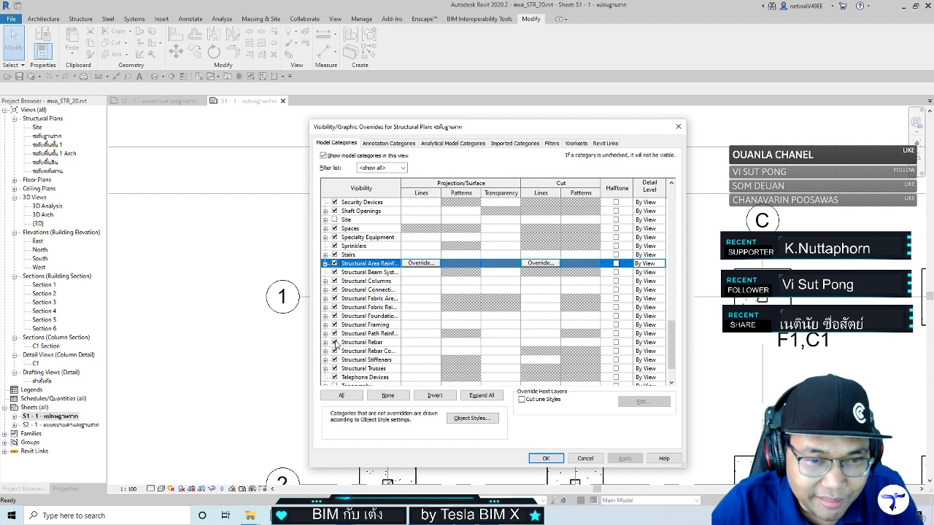
pyautogui.click(335, 342)
pyautogui.click(545, 458)
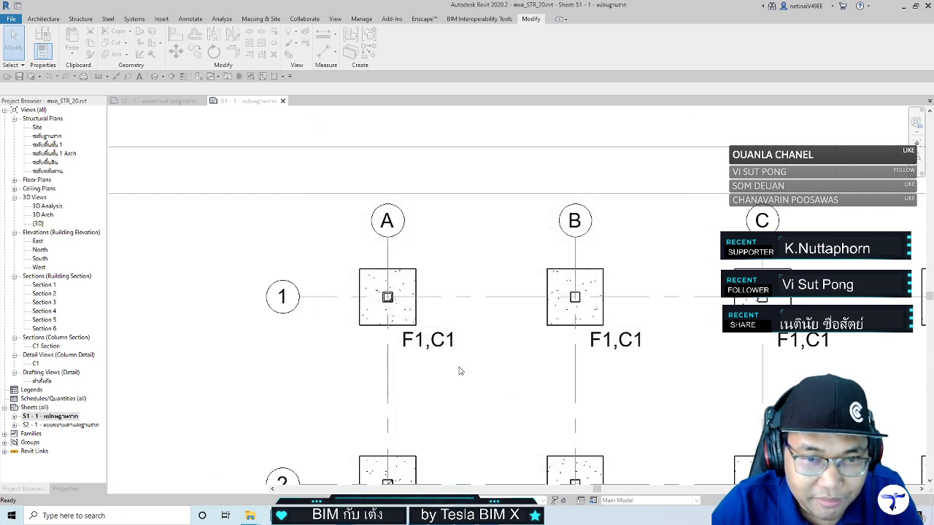
# Zoom and pan to check the ระดับฐานราก 1 : 100 viewport title on sheet S1 - 1
pyautogui.scroll(2, 400, 298)
pyautogui.scroll(1, 479, 296)
pyautogui.scroll(-3, 511, 284)
pyautogui.scroll(-1, 573, 380)
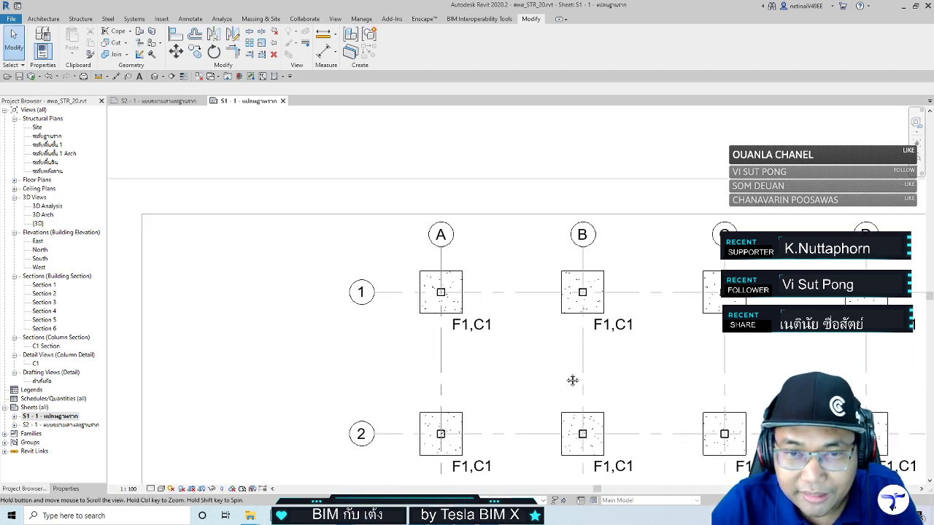
pyautogui.scroll(2, 385, 296)
pyautogui.scroll(4, 389, 317)
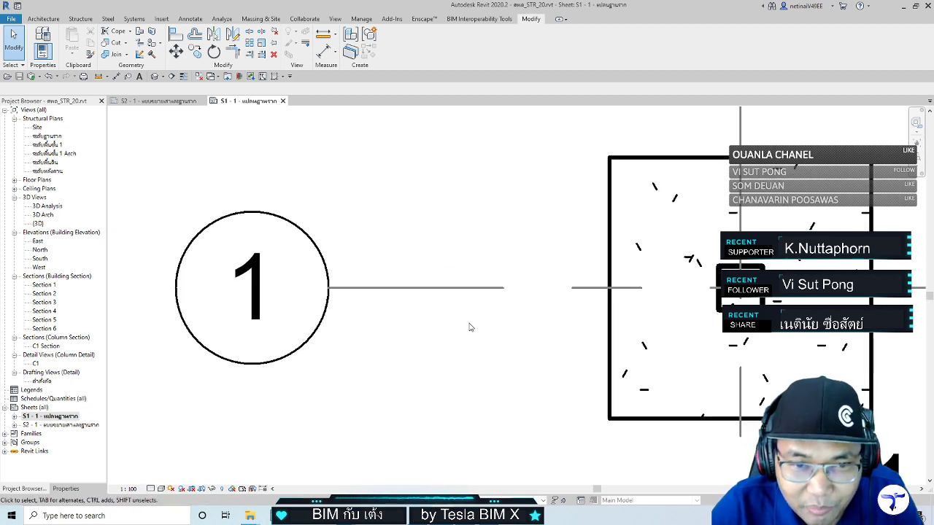
pyautogui.scroll(-3, 448, 325)
pyautogui.scroll(-2, 453, 291)
pyautogui.scroll(-2, 459, 211)
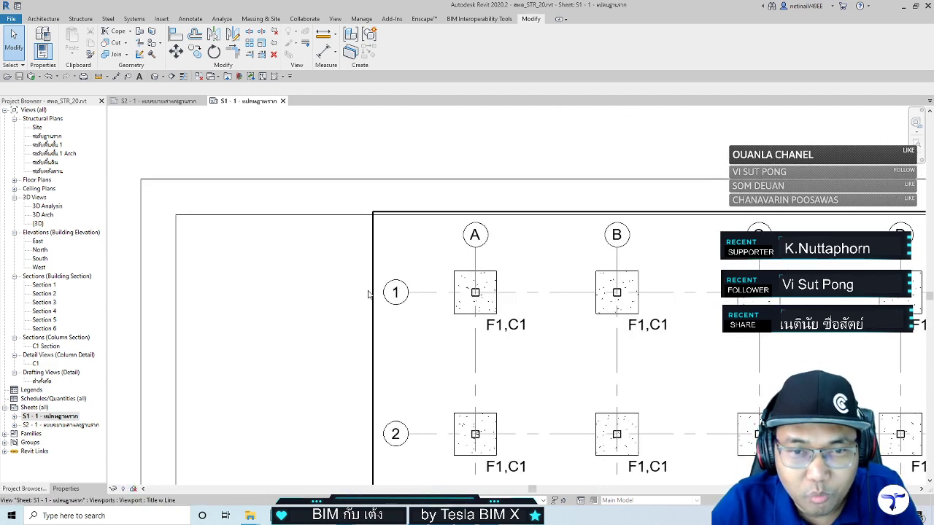
pyautogui.scroll(-2, 393, 288)
pyautogui.scroll(-2, 510, 328)
pyautogui.scroll(-2, 530, 313)
pyautogui.moveTo(576, 305); pyautogui.dragTo(549, 267, button='middle')
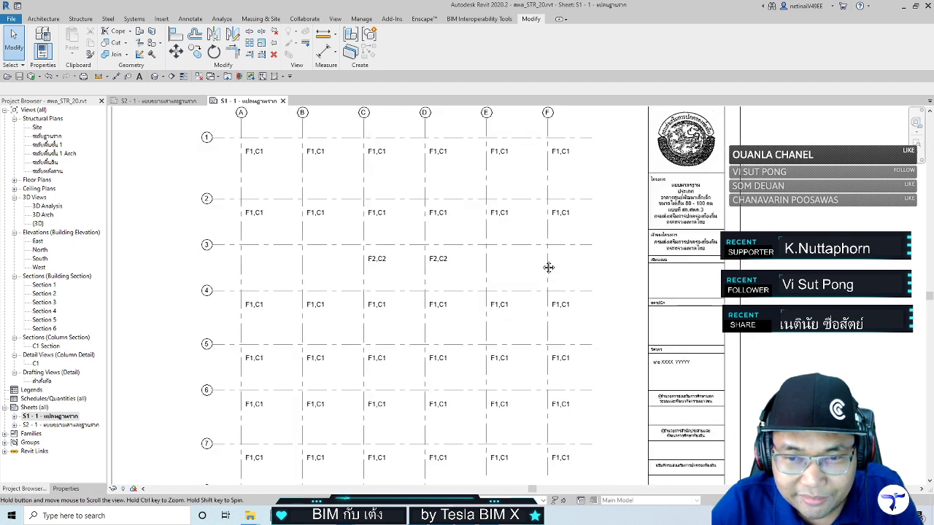
pyautogui.scroll(3, 587, 435)
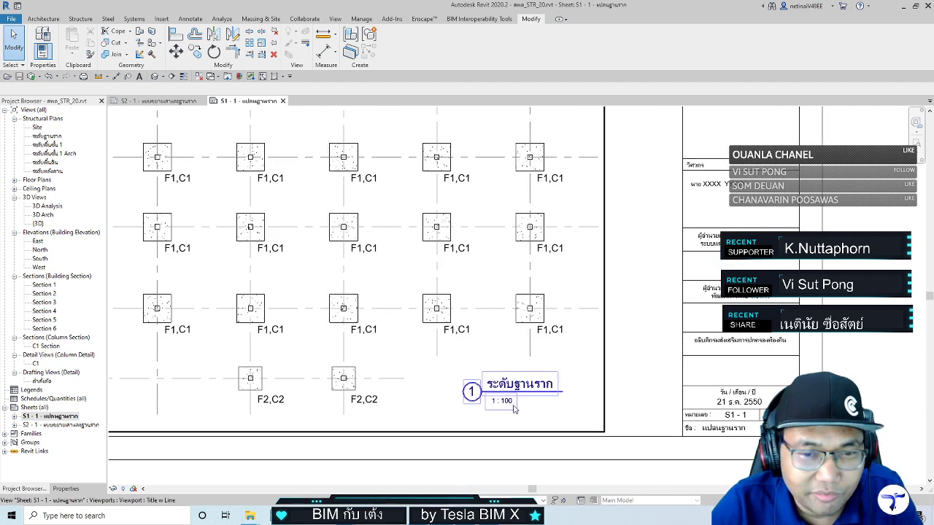
pyautogui.scroll(2, 513, 409)
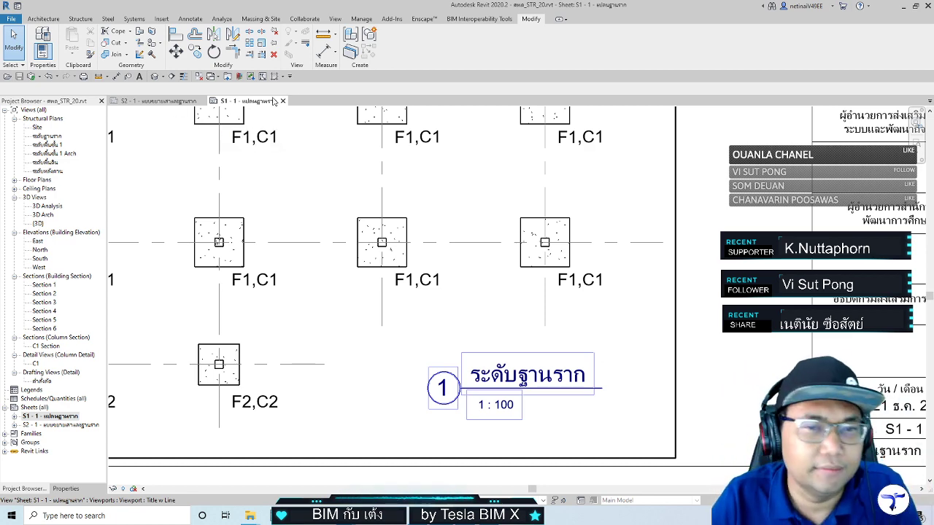
pyautogui.press('Escape')
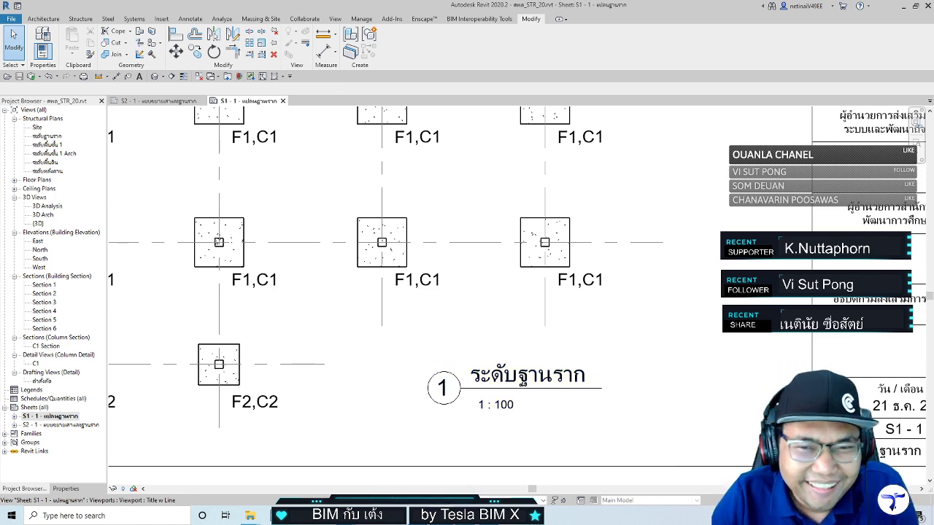
pyautogui.moveTo(717, 294); pyautogui.dragTo(659, 294, button='middle')
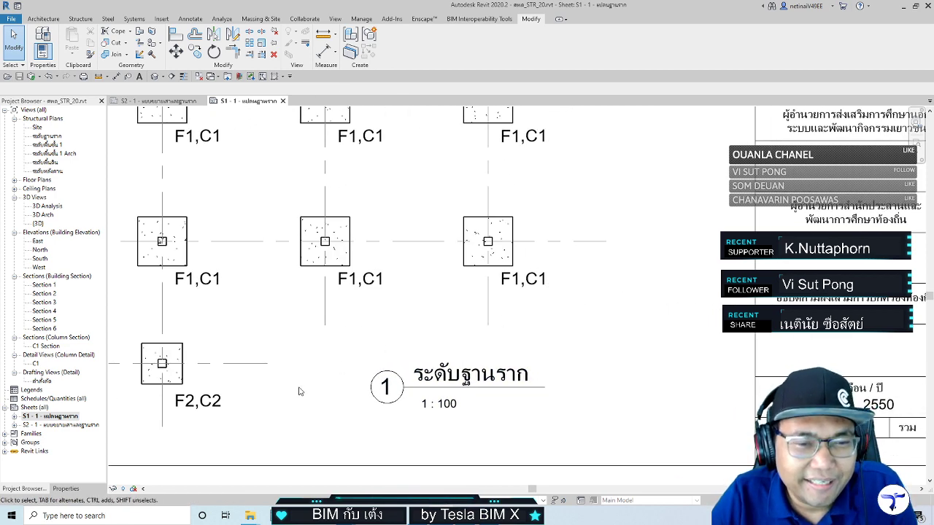
pyautogui.scroll(-2, 635, 291)
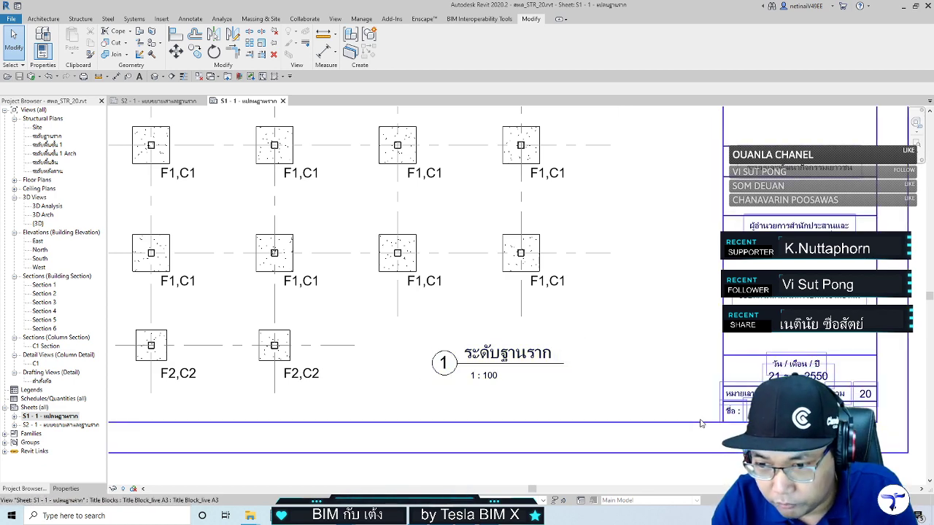
# Pan and zoom across sheet S1 - 1 to review the footing grid, view title and title block
pyautogui.moveTo(375, 346); pyautogui.dragTo(428, 391, button='middle')
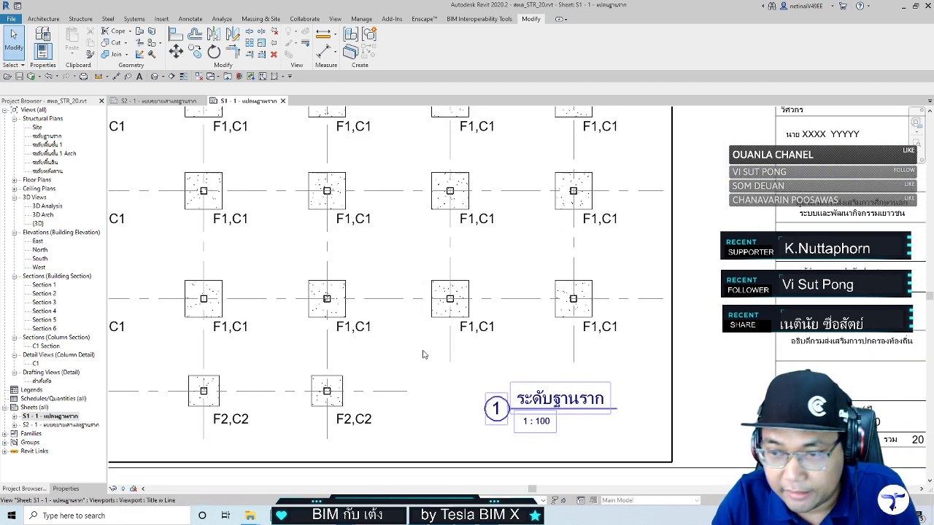
pyautogui.scroll(-2, 354, 285)
pyautogui.scroll(-1, 466, 375)
pyautogui.scroll(-1, 396, 282)
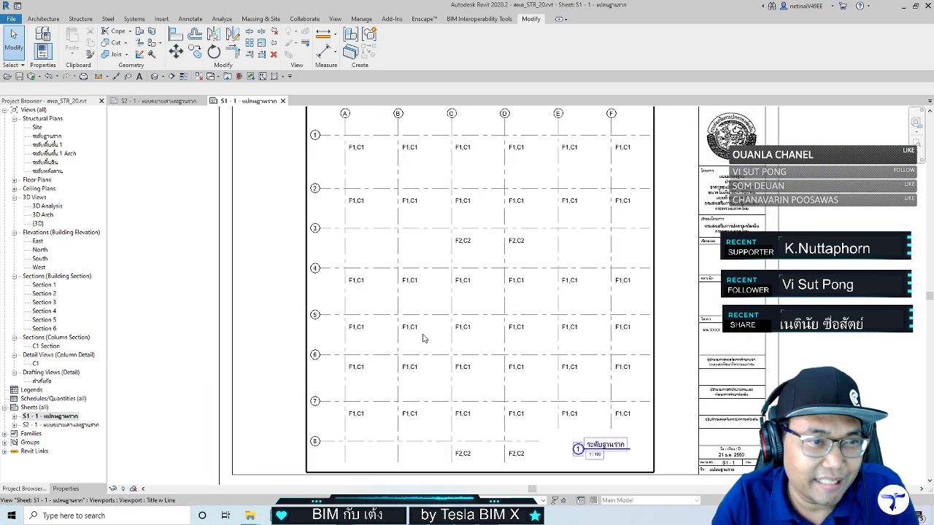
pyautogui.scroll(-1, 223, 307)
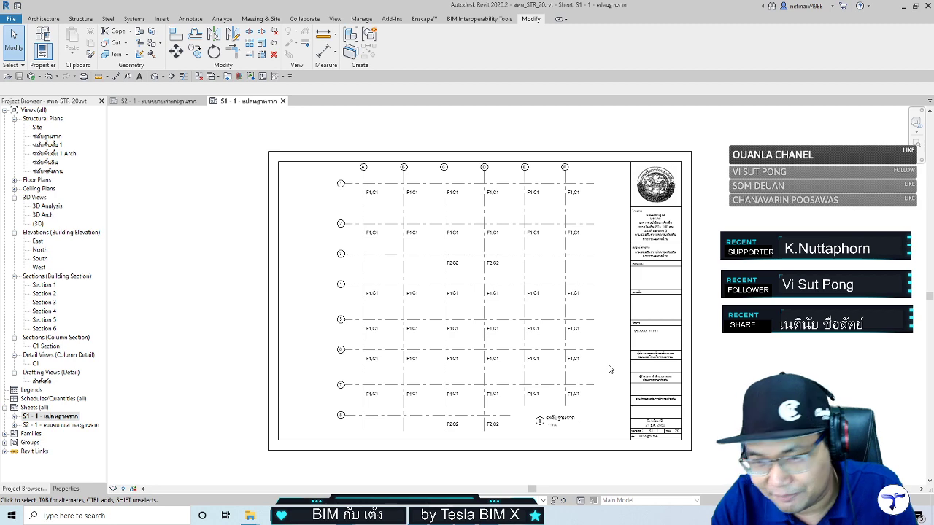
pyautogui.scroll(1, 610, 369)
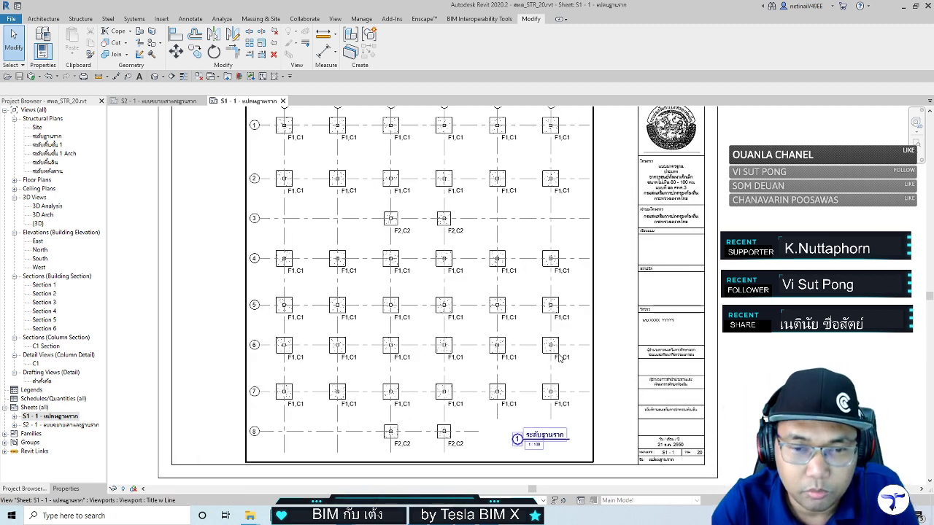
pyautogui.scroll(1, 264, 156)
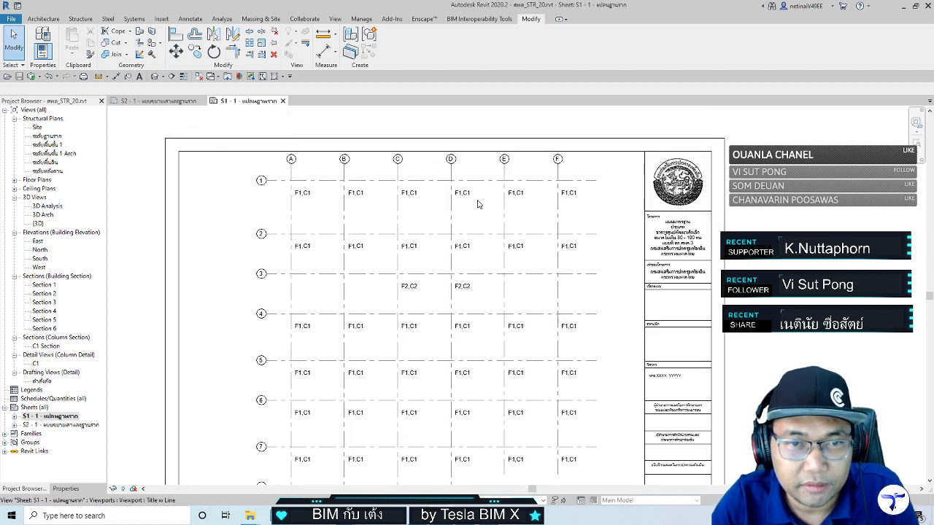
pyautogui.scroll(1, 264, 156)
pyautogui.scroll(-1, 325, 241)
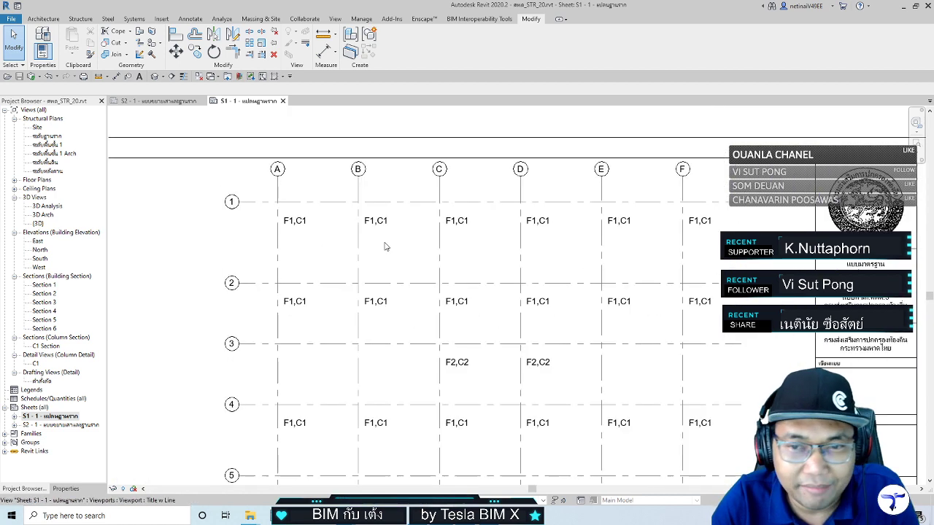
pyautogui.scroll(-1, 383, 246)
pyautogui.scroll(-1, 645, 351)
pyautogui.moveTo(645, 351); pyautogui.dragTo(612, 195, button='middle')
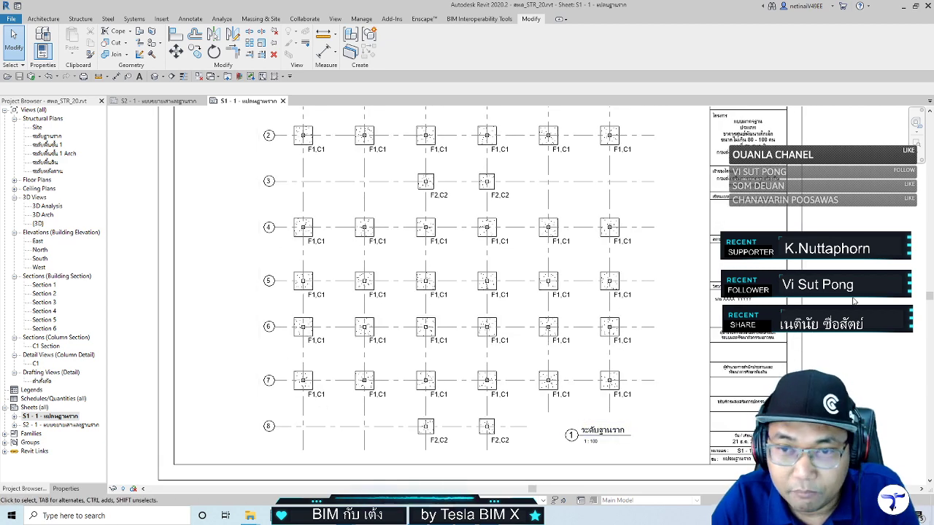
pyautogui.scroll(-1, 853, 301)
pyautogui.moveTo(822, 350)
pyautogui.mouseDown(button='middle')
pyautogui.moveTo(589, 298)
pyautogui.moveTo(573, 256)
pyautogui.mouseUp(button='middle')
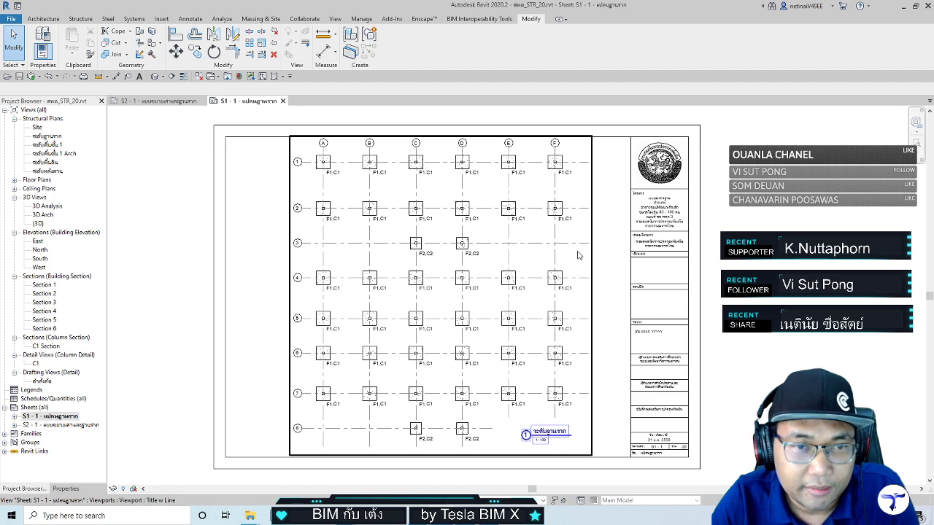
pyautogui.scroll(1, 576, 254)
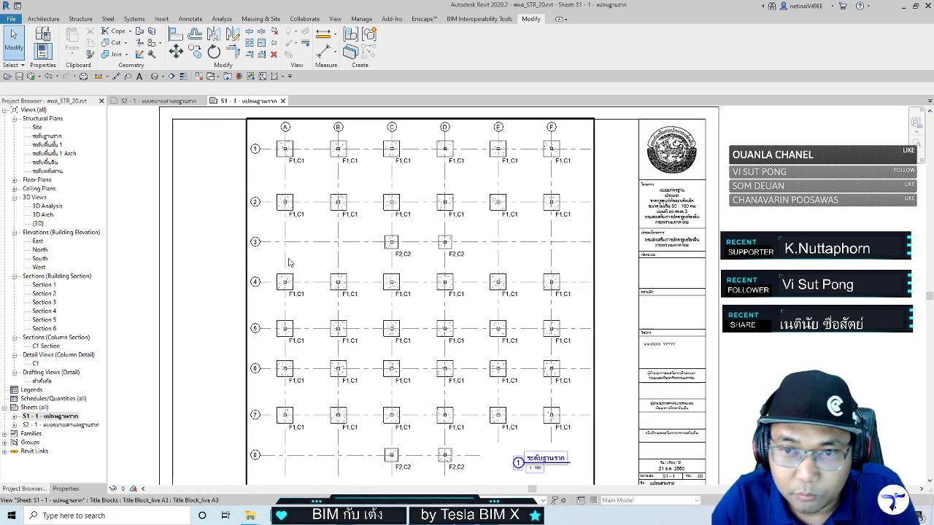
# Deselect the viewport, recentre the sheet, and synchronize the project with central
pyautogui.click(634, 300)
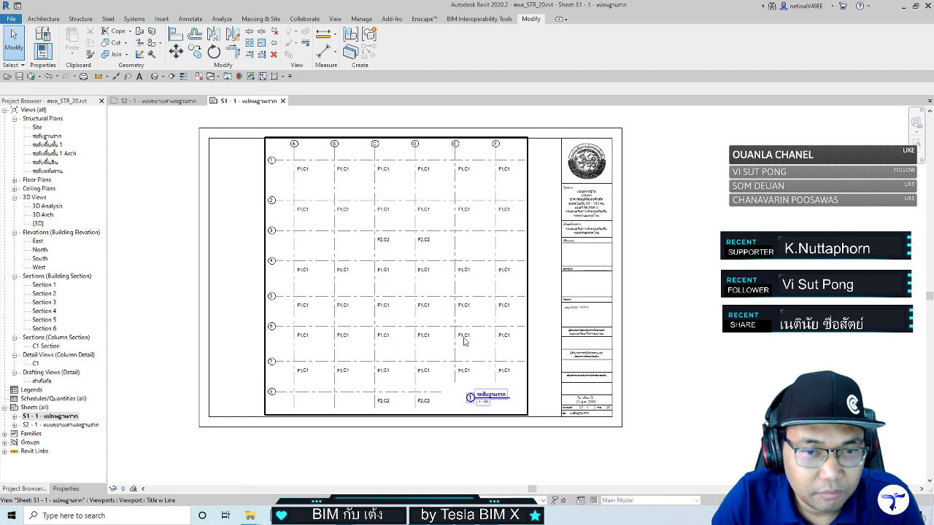
pyautogui.moveTo(464, 352)
pyautogui.mouseDown(button='middle')
pyautogui.moveTo(459, 341)
pyautogui.moveTo(462, 348)
pyautogui.mouseUp(button='middle')
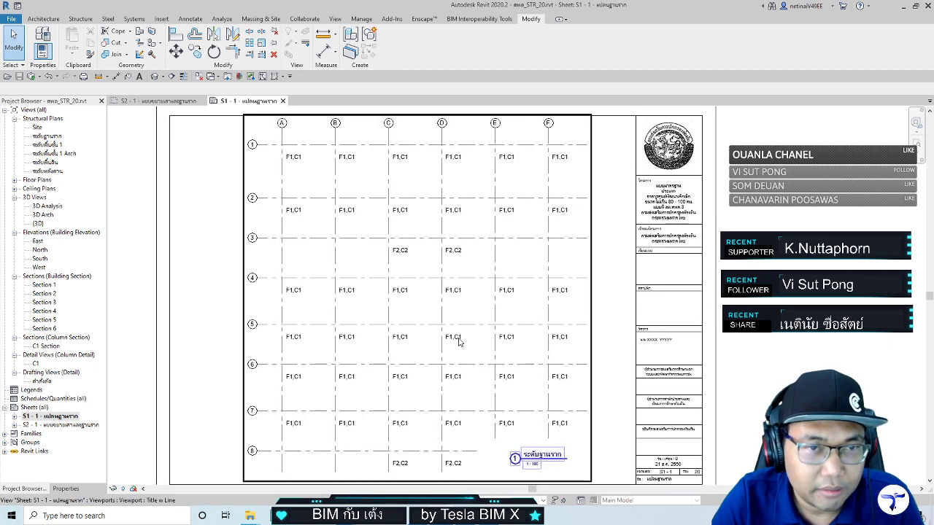
pyautogui.moveTo(355, 265); pyautogui.dragTo(357, 269, button='middle')
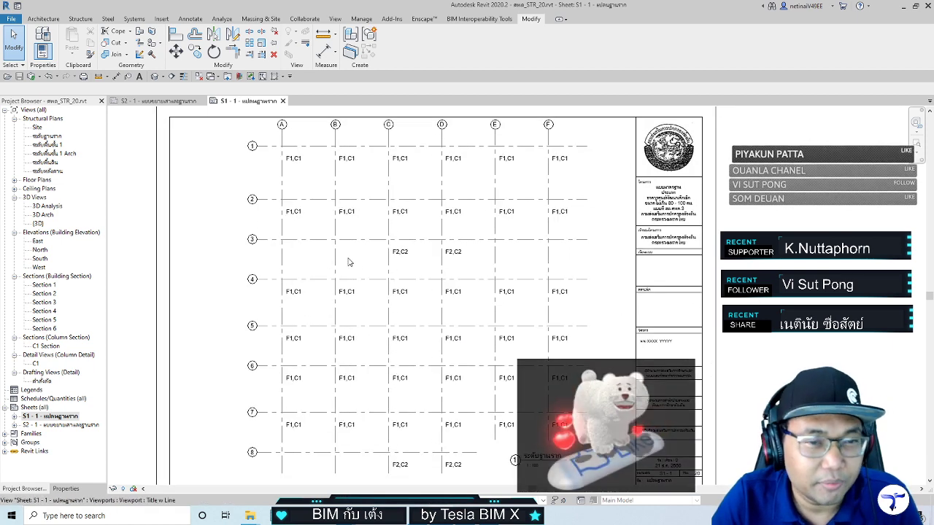
pyautogui.scroll(-1, 389, 276)
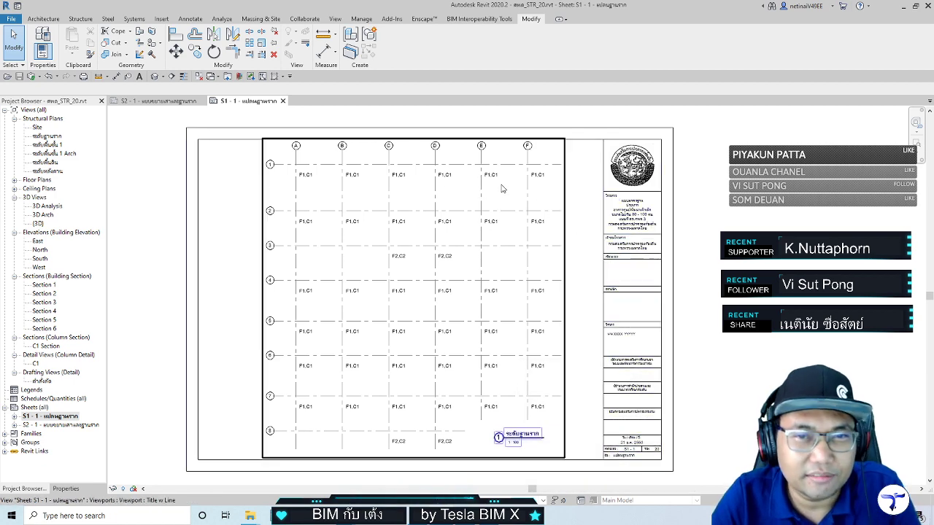
pyautogui.scroll(1, 554, 285)
pyautogui.scroll(-1, 558, 287)
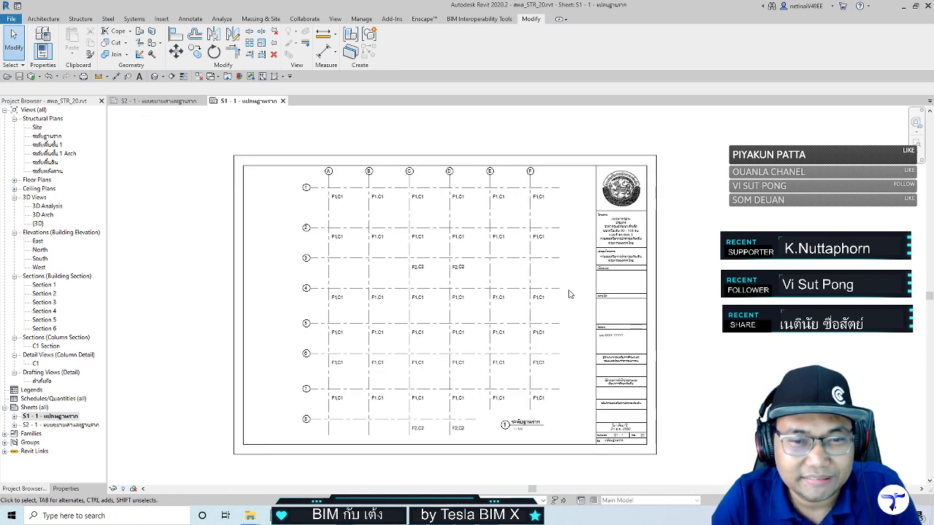
pyautogui.scroll(1, 561, 285)
pyautogui.moveTo(572, 284); pyautogui.dragTo(571, 282, button='middle')
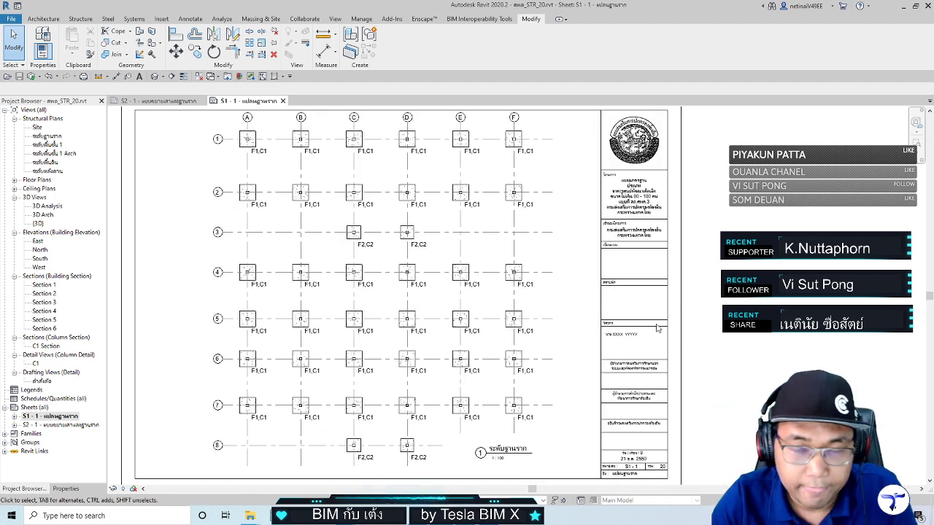
pyautogui.click(30, 76)
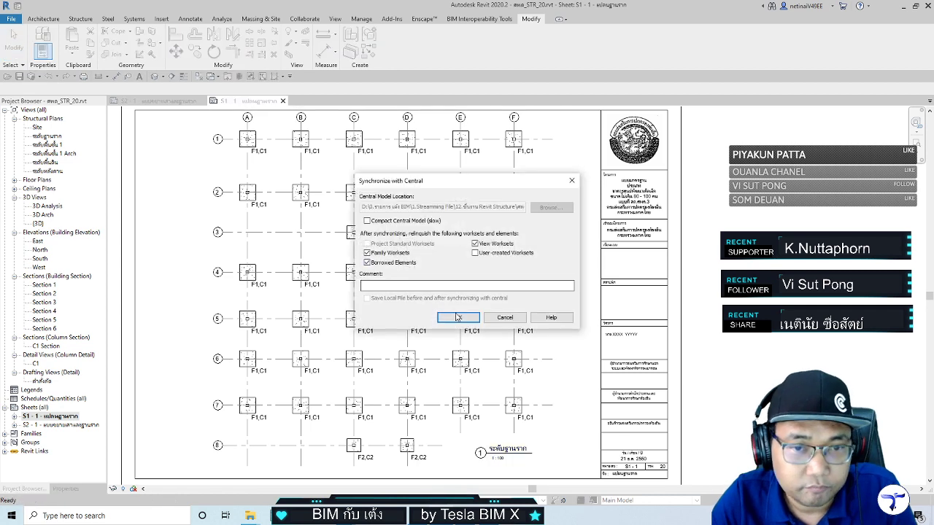
pyautogui.click(456, 316)
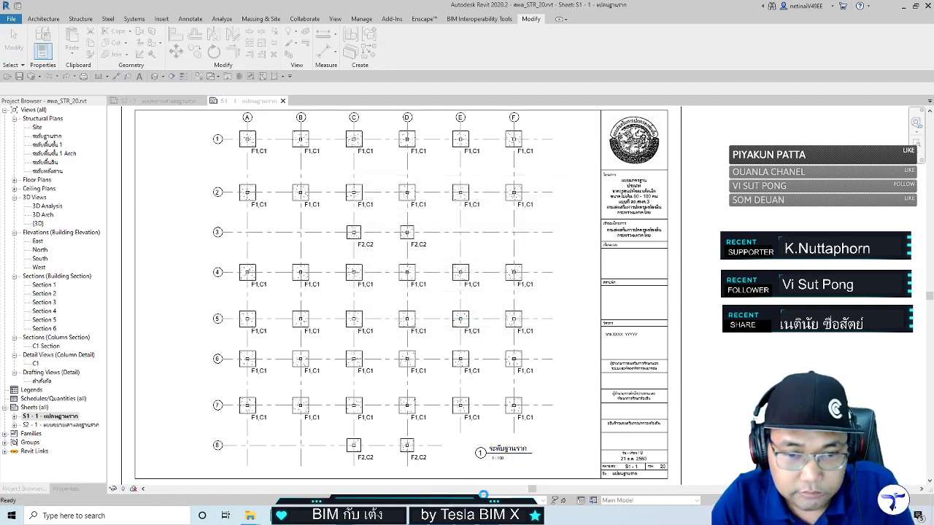